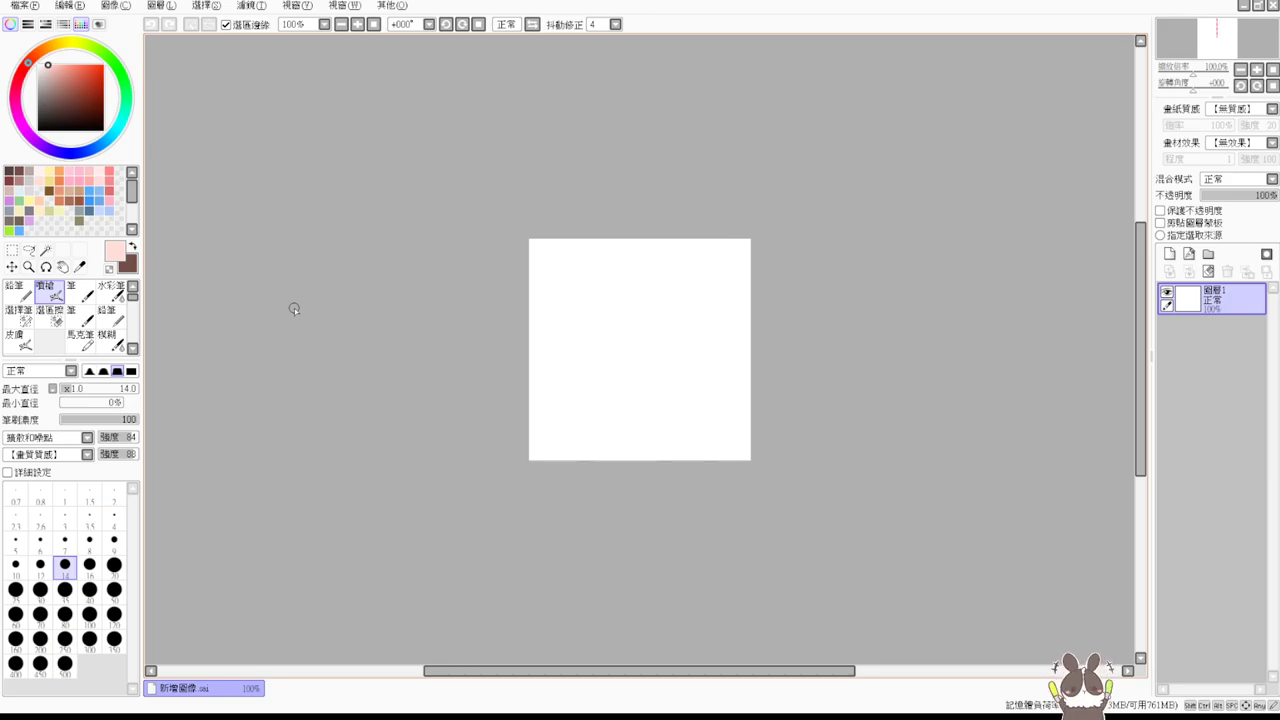
Set the brush to size 8 and choose the brown swatch as the drawing colour.
left_click(80, 316)
scroll(898, 271, "up", 2)
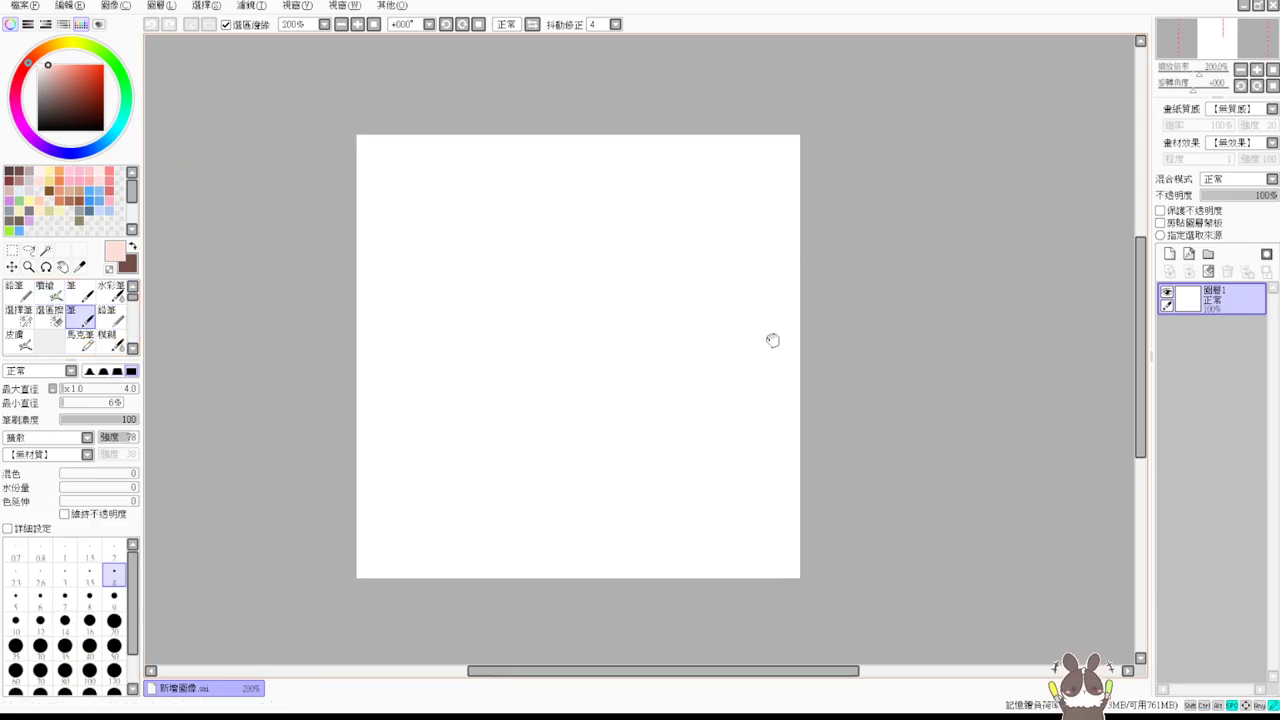
key("bracketright")
key("bracketright")
key("bracketright")
key("bracketright")
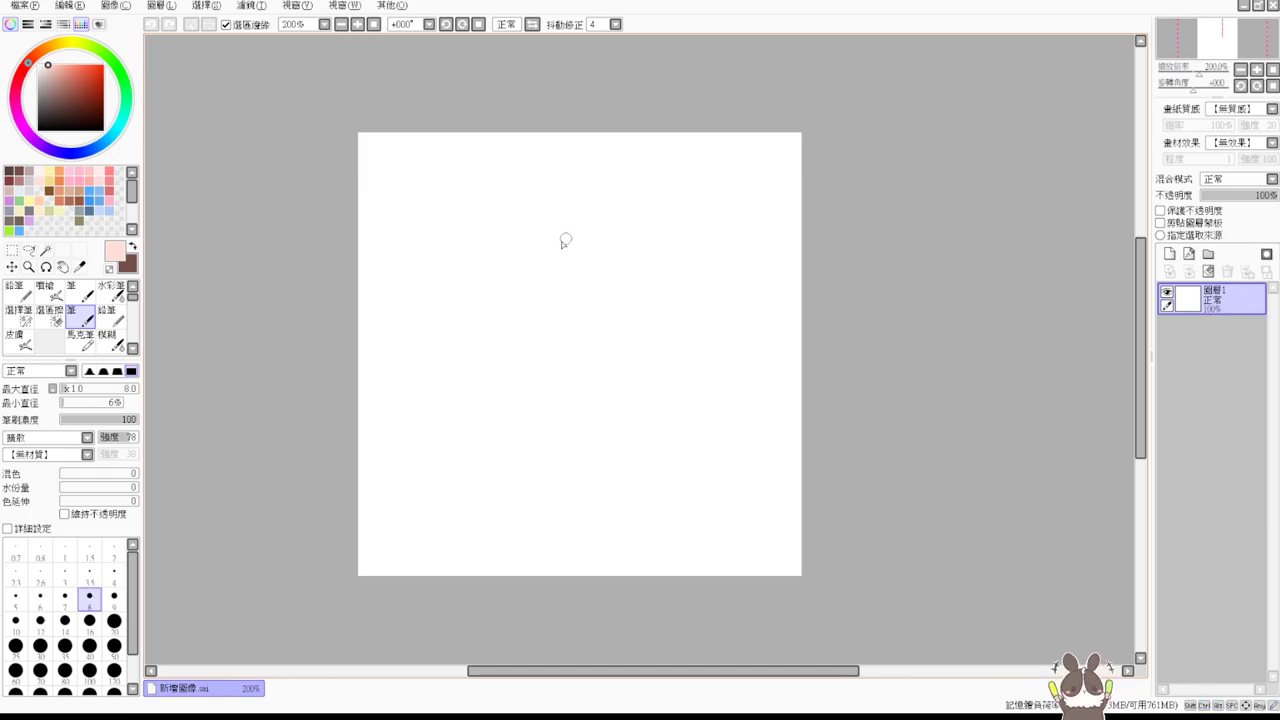
mouse_move(548, 222)
left_mouse_down()
mouse_move(457, 317)
mouse_move(534, 403)
left_mouse_up()
key("ctrl+z")
left_click(29, 168)
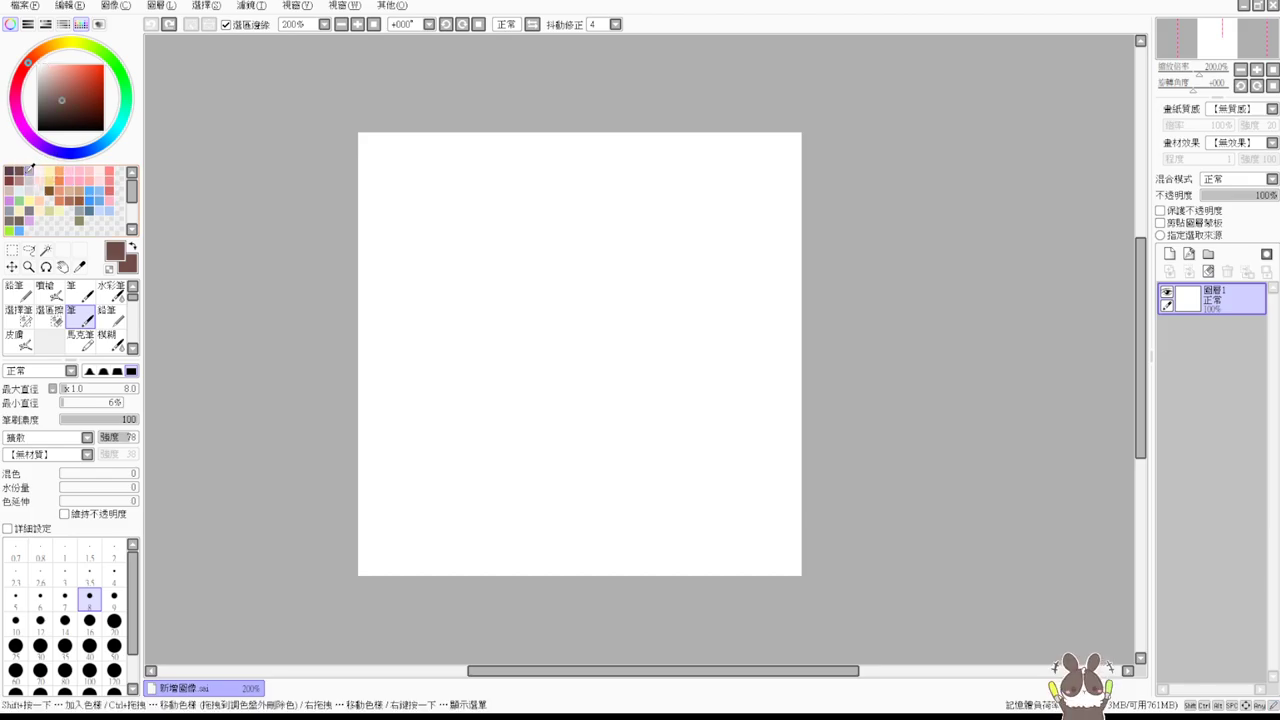
mouse_move(586, 221)
left_mouse_down()
mouse_move(464, 348)
mouse_move(536, 458)
mouse_move(659, 403)
mouse_move(656, 281)
mouse_move(588, 224)
left_mouse_up()
left_click(343, 25)
key("ctrl+z")
mouse_move(586, 314)
left_mouse_down()
mouse_move(594, 307)
mouse_move(549, 335)
mouse_move(579, 402)
mouse_move(668, 373)
mouse_move(646, 316)
mouse_move(592, 305)
mouse_move(598, 317)
mouse_move(549, 319)
mouse_move(580, 407)
mouse_move(594, 410)
mouse_move(653, 353)
mouse_move(594, 292)
left_mouse_up()
key("ctrl+z")
left_click(16, 292)
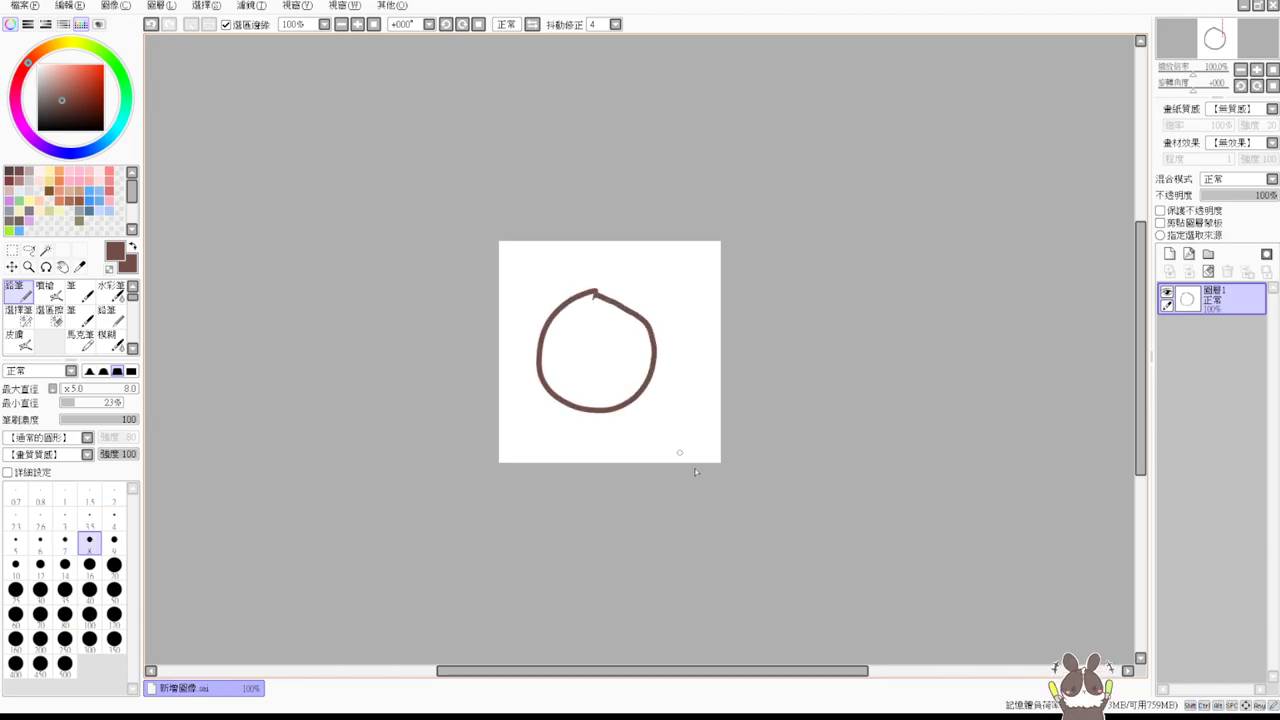
scroll(707, 483, "up", 1)
key("ctrl+z")
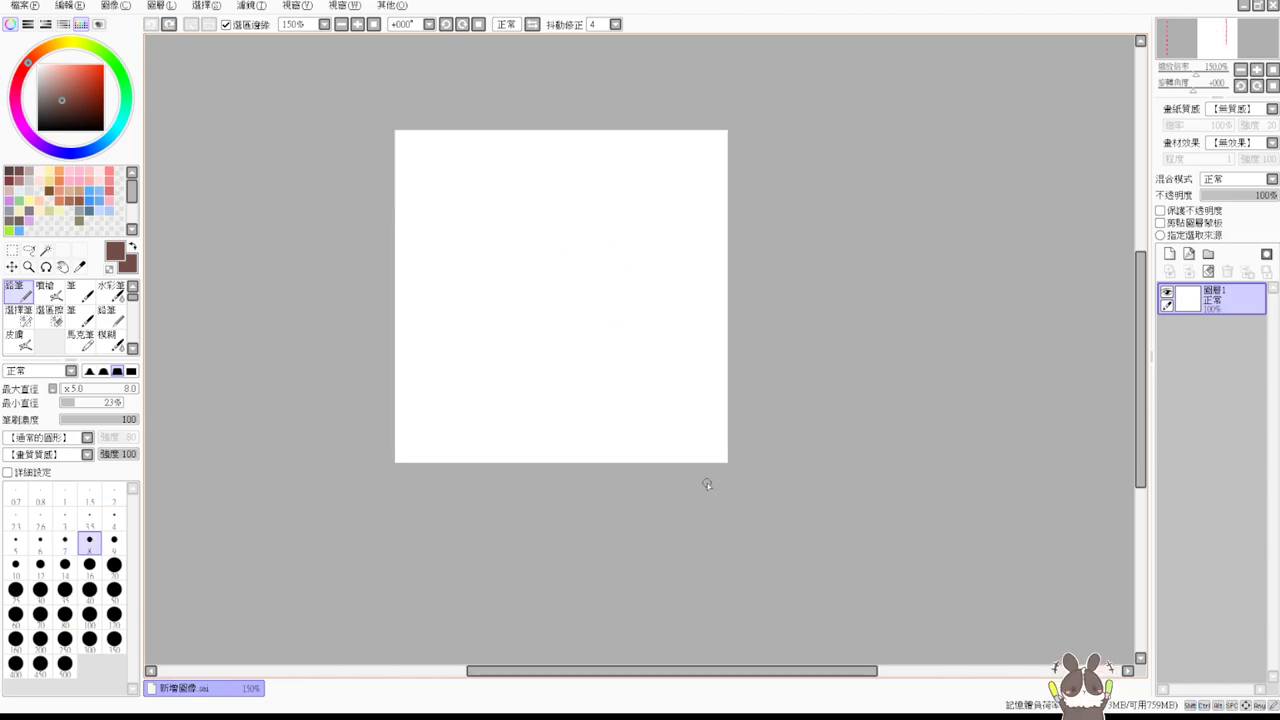
Draw vertical test strokes with the pencil, airbrush and brush to compare them, and undo them all.
left_click_drag(463, 190, 464, 406)
left_click(45, 291)
left_click(65, 564)
left_click_drag(521, 191, 522, 398)
left_click(80, 316)
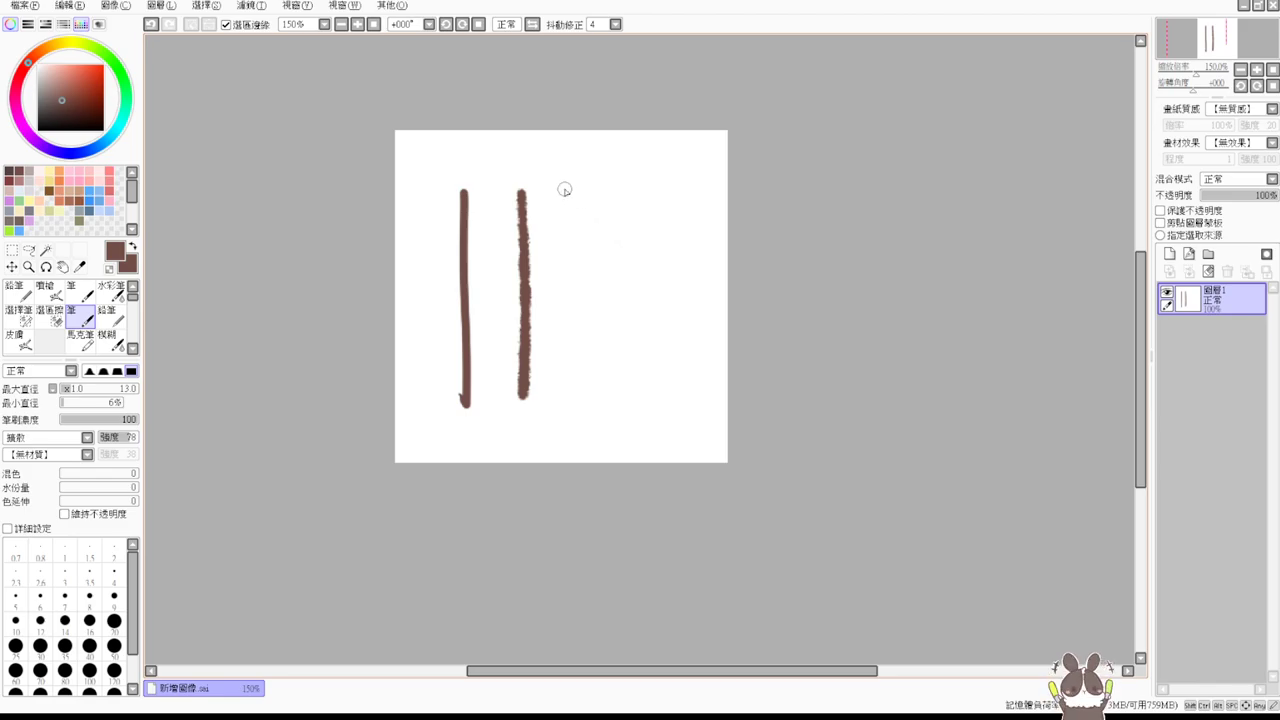
left_click_drag(565, 190, 570, 410)
key("ctrl+z")
left_click_drag(577, 186, 589, 434)
key("ctrl+z")
left_click_drag(575, 188, 586, 390)
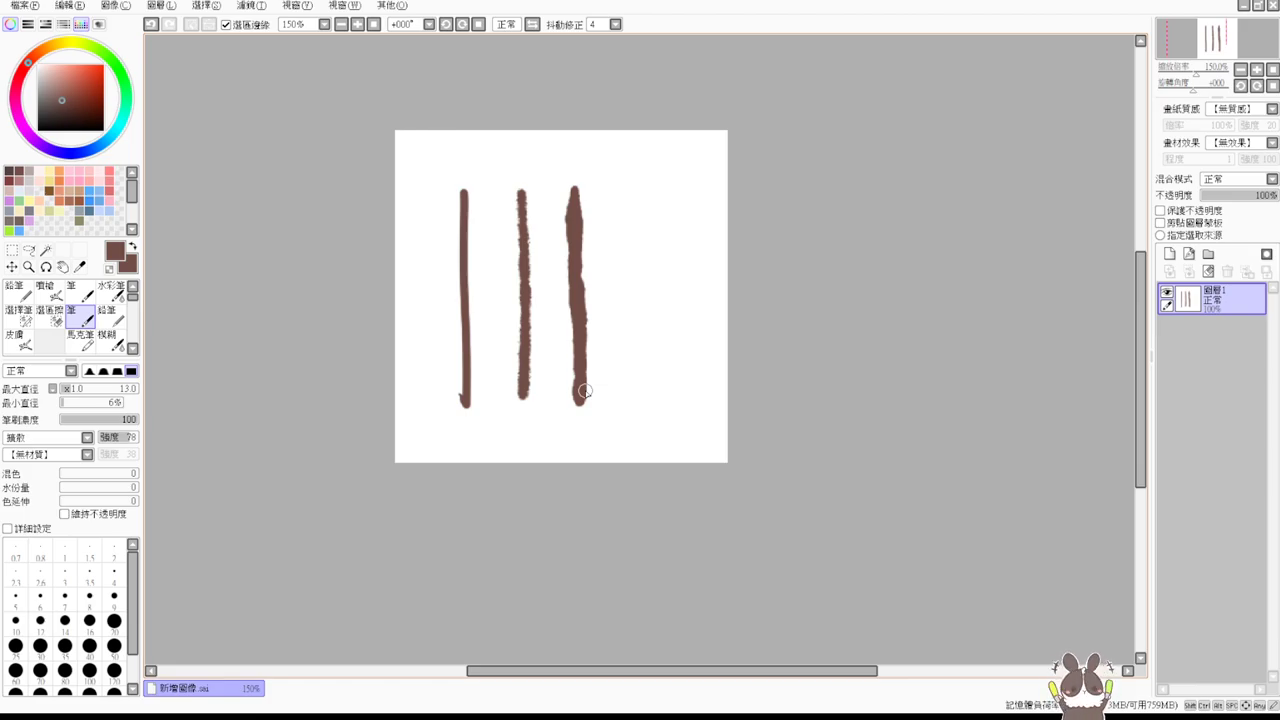
key("ctrl+z")
key("ctrl+z")
key("ctrl+z")
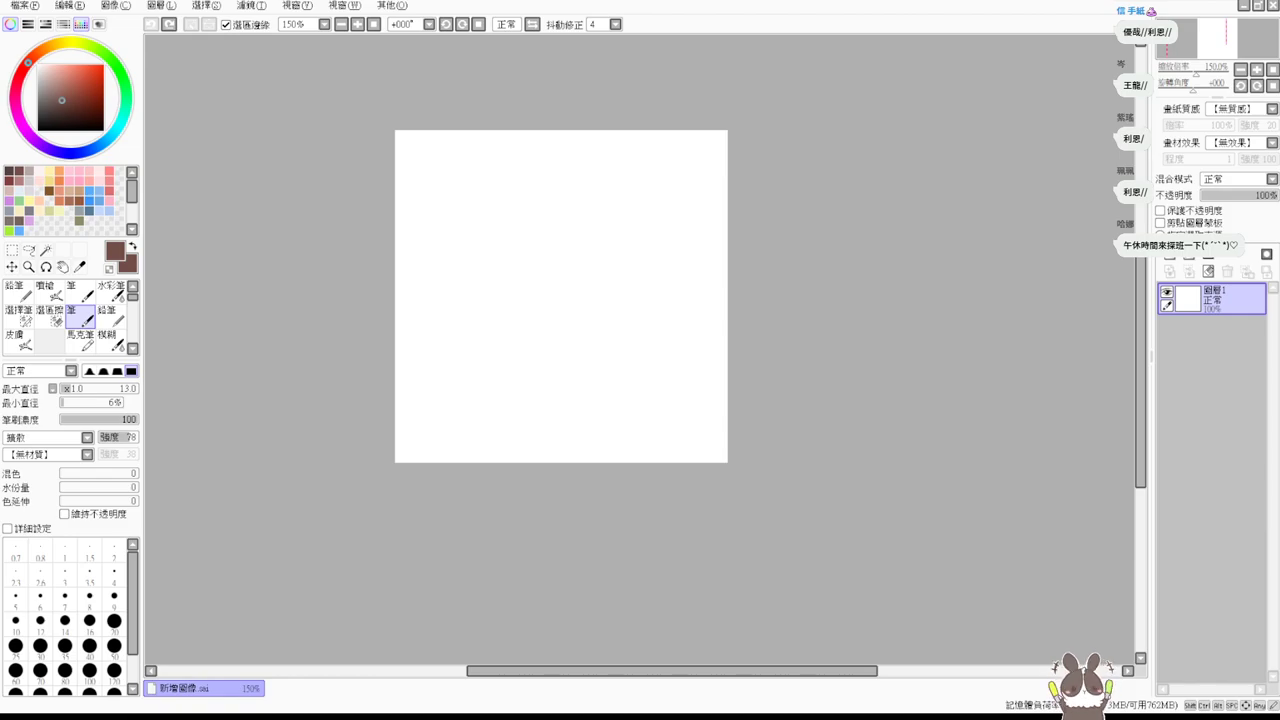
left_click_drag(312, 430, 324, 419)
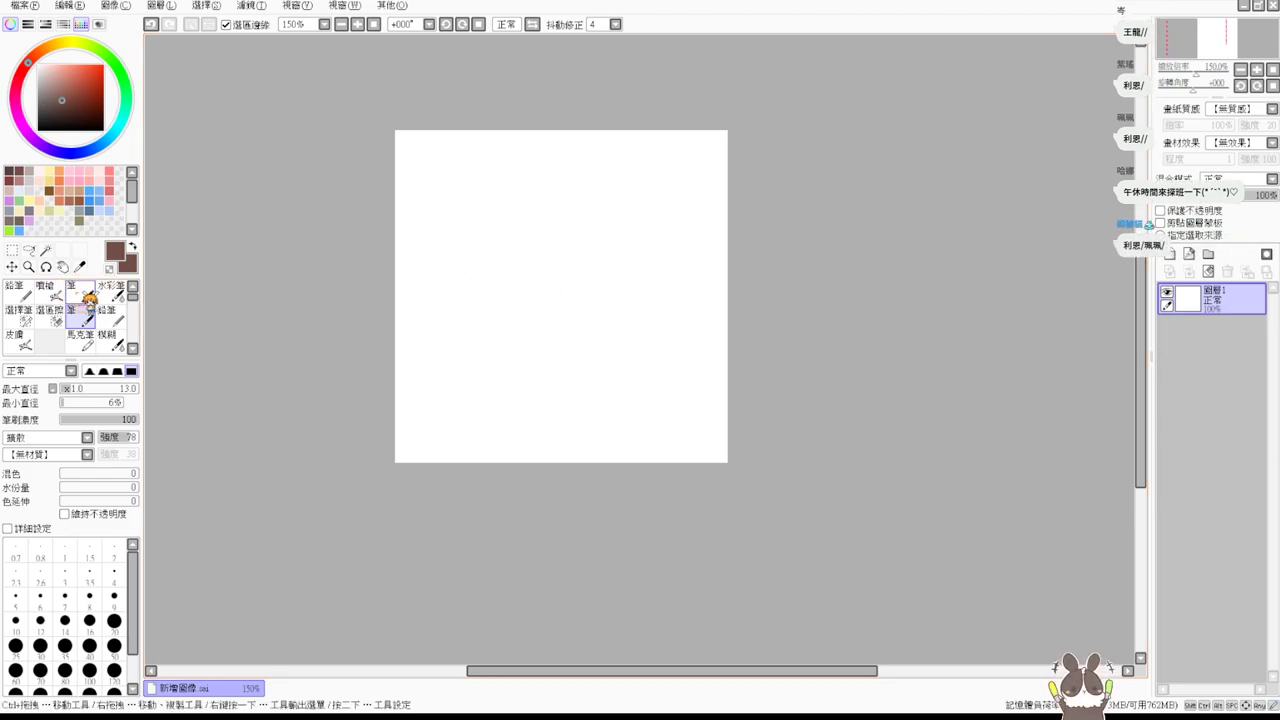
left_click(82, 292)
left_click_drag(503, 228, 528, 196)
key("ctrl+z")
mouse_move(517, 280)
left_mouse_down()
mouse_move(500, 274)
mouse_move(500, 289)
left_mouse_up()
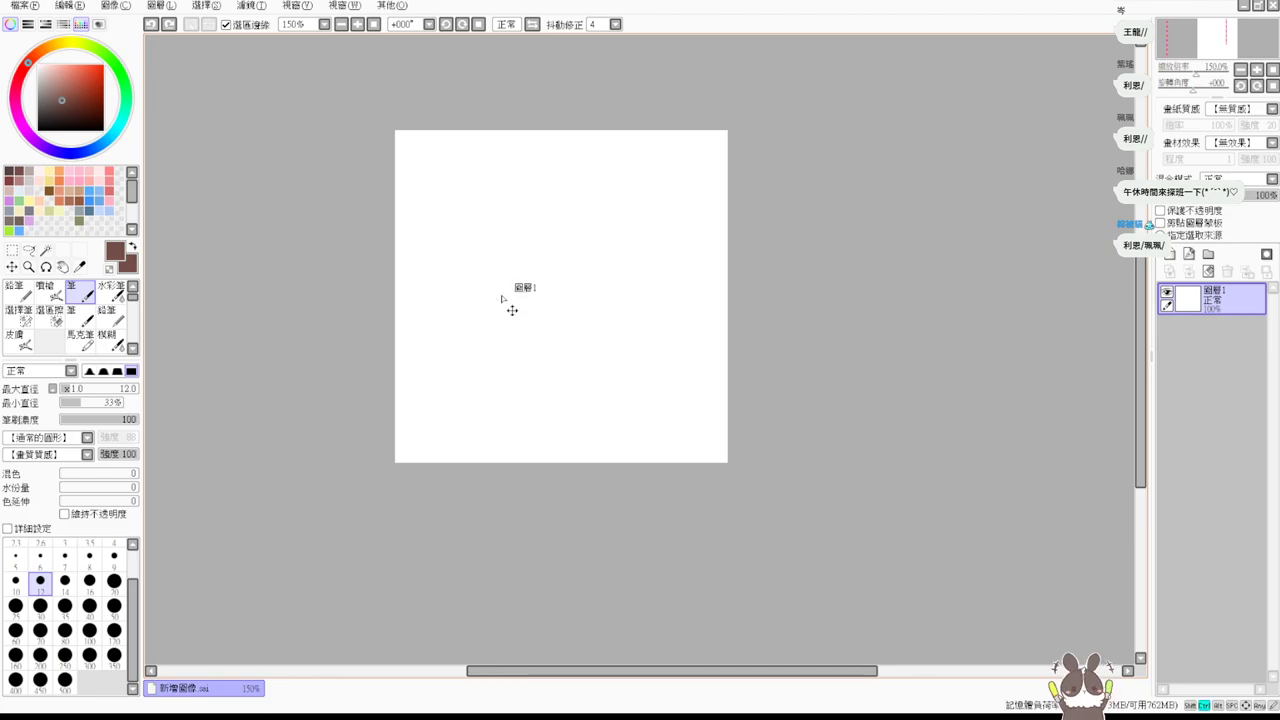
scroll(502, 297, "up", 1)
left_click_drag(806, 271, 811, 320)
left_click_drag(492, 240, 450, 392)
key("ctrl+z")
left_click_drag(492, 282, 522, 284)
Draw the left side of the round head outline as a curve with the airbrush at size 8.
left_click(45, 292)
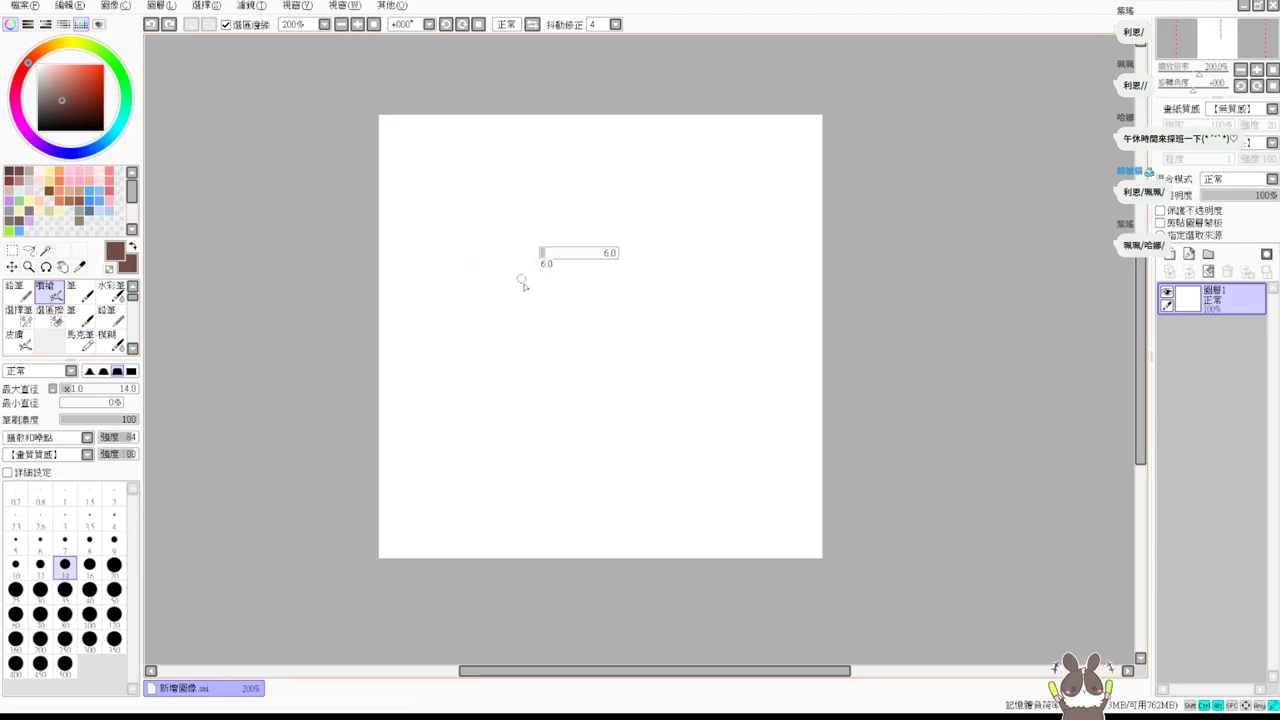
left_click_drag(523, 212, 470, 405)
key("ctrl+z")
left_click_drag(518, 218, 480, 410)
key("ctrl+z")
left_click_drag(508, 214, 472, 408)
key("ctrl+z")
mouse_move(510, 218)
left_mouse_down()
mouse_move(468, 397)
mouse_move(497, 418)
left_mouse_up()
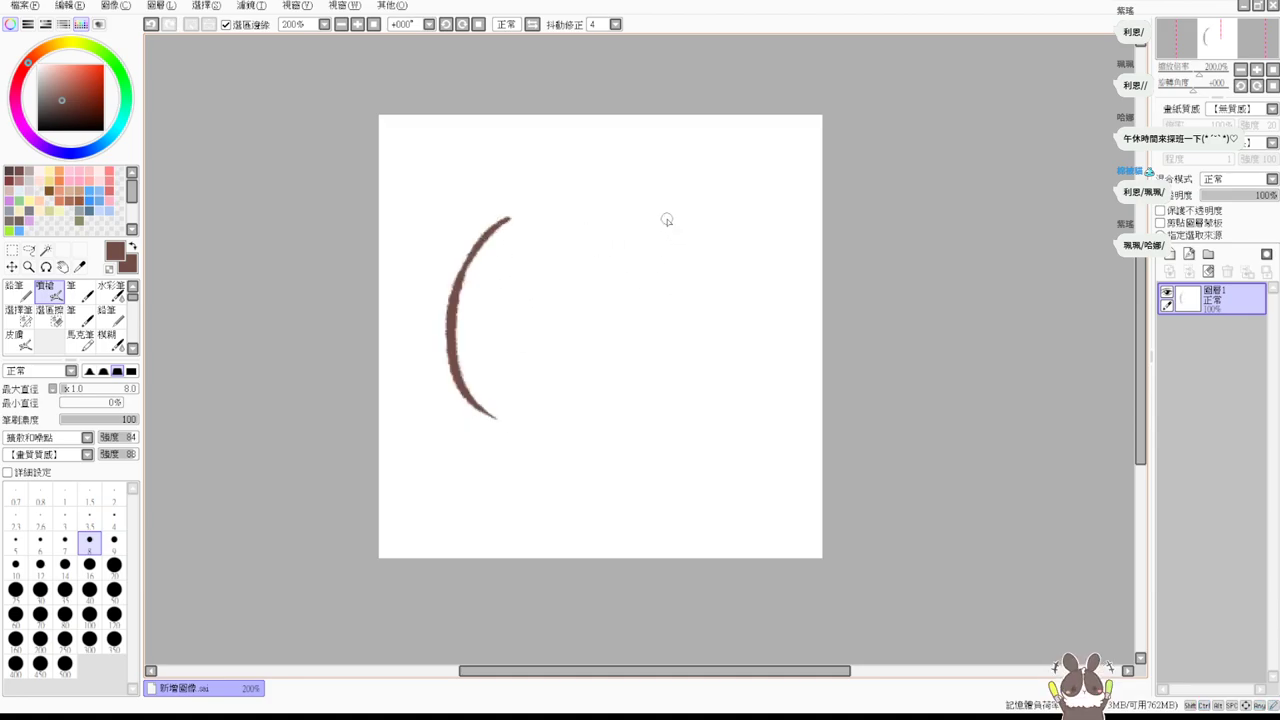
Draw the right side of the head outline and the arc across its top.
left_click_drag(668, 219, 720, 380)
key("ctrl+z")
mouse_move(682, 218)
left_mouse_down()
mouse_move(702, 452)
mouse_move(713, 228)
mouse_move(686, 436)
mouse_move(749, 260)
mouse_move(685, 440)
left_mouse_up()
key("ctrl+z")
key("ctrl+z")
left_click_drag(485, 240, 586, 194)
mouse_move(481, 238)
left_mouse_down()
mouse_move(620, 187)
mouse_move(686, 213)
left_mouse_up()
key("ctrl+z")
left_click_drag(512, 222, 725, 220)
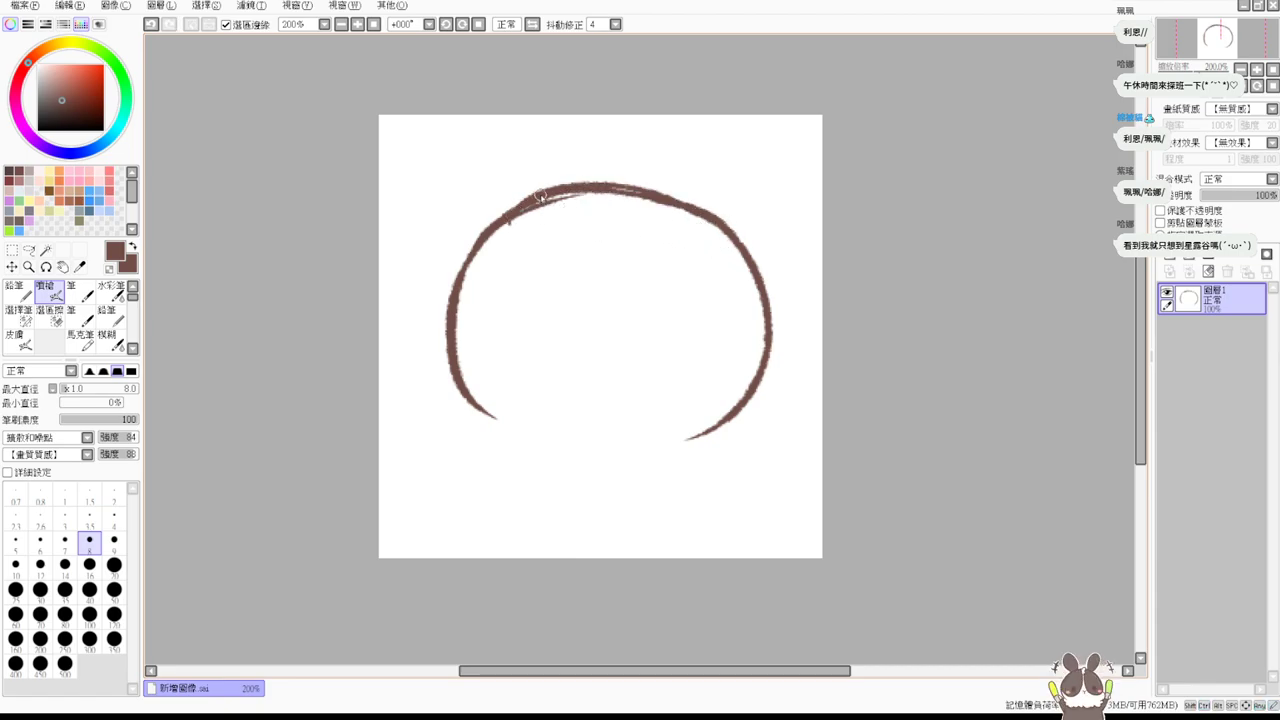
key("ctrl+z")
Close the head outline with curved strokes along the chin and both lower cheeks.
mouse_move(455, 360)
left_mouse_down()
mouse_move(450, 424)
mouse_move(517, 447)
left_mouse_up()
mouse_move(452, 414)
left_mouse_down()
mouse_move(545, 462)
mouse_move(686, 452)
left_mouse_up()
mouse_move(555, 466)
left_mouse_down()
mouse_move(723, 457)
mouse_move(766, 420)
left_mouse_up()
mouse_move(705, 458)
left_mouse_down()
mouse_move(748, 425)
mouse_move(765, 362)
mouse_move(704, 460)
left_mouse_up()
mouse_move(758, 334)
left_mouse_down()
mouse_move(772, 314)
mouse_move(688, 456)
left_mouse_up()
Erase the stray inner lines along the lower cheeks, chin and upper left of the head outline.
key("e")
left_click_drag(500, 423, 465, 362)
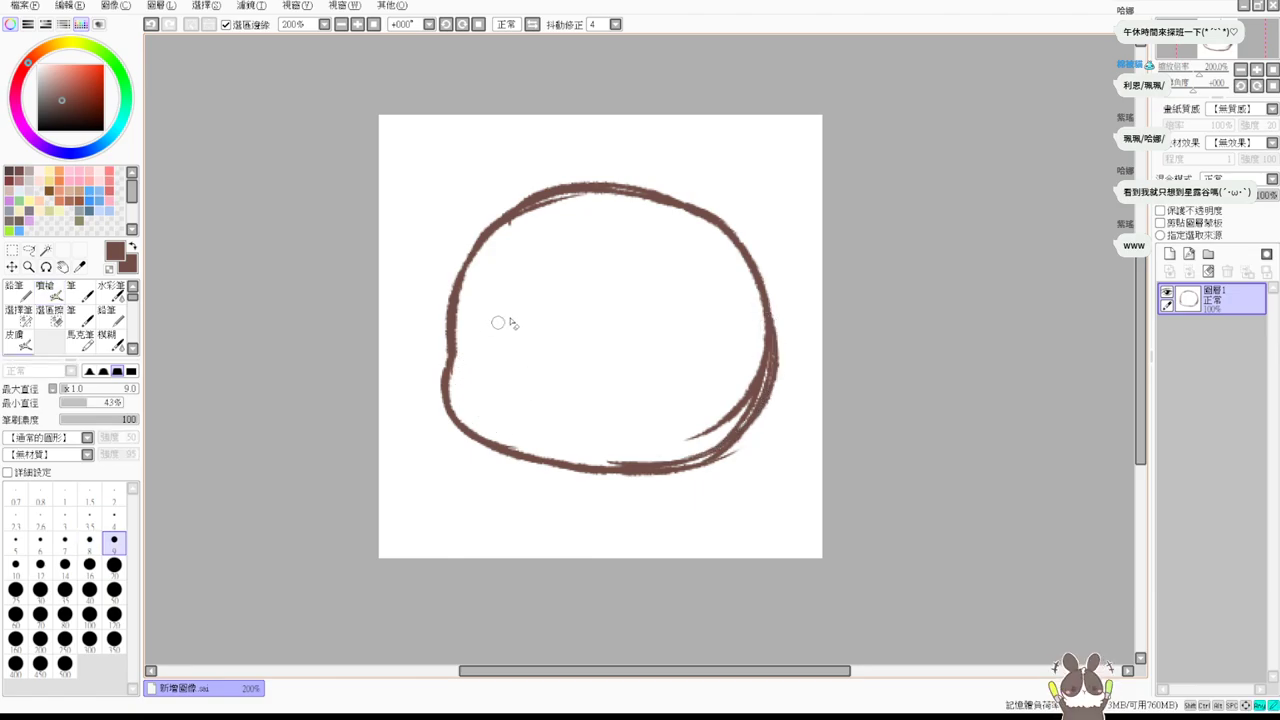
mouse_move(594, 456)
left_mouse_down()
mouse_move(720, 420)
mouse_move(757, 371)
mouse_move(737, 366)
mouse_move(757, 331)
mouse_move(711, 444)
mouse_move(720, 434)
mouse_move(663, 449)
left_mouse_up()
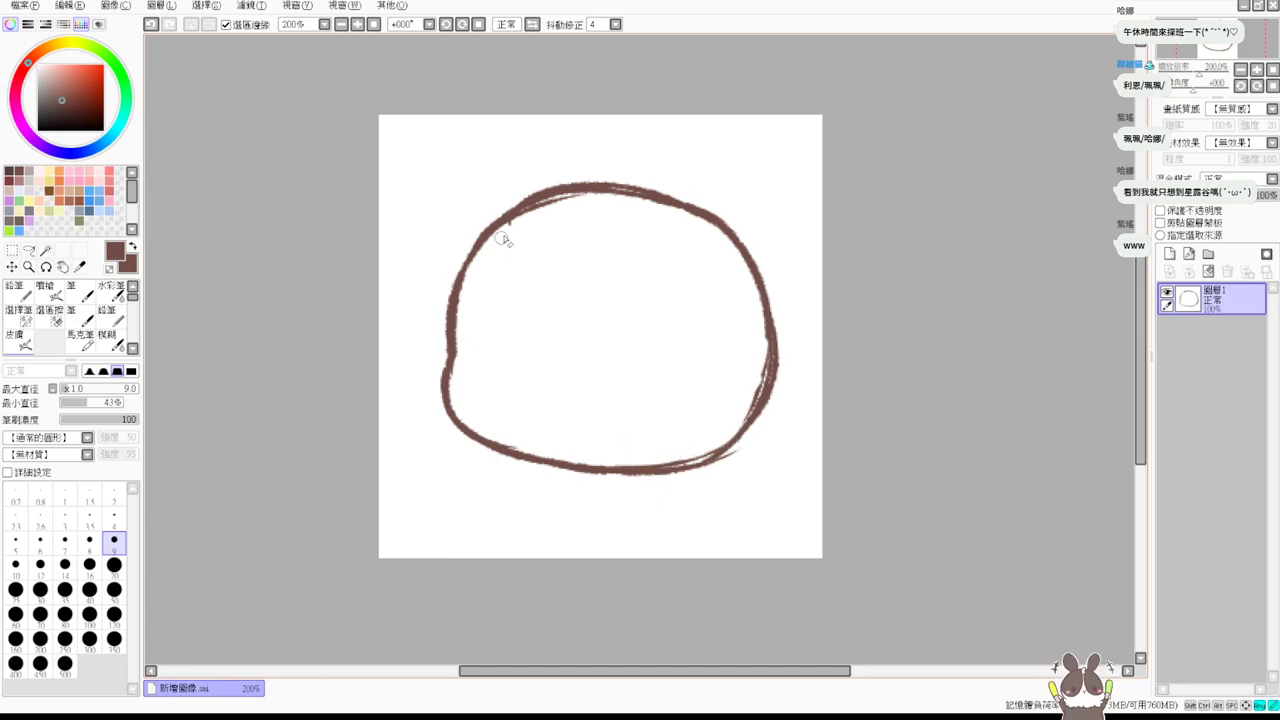
left_click_drag(502, 241, 529, 209)
Rotate the head outline slightly counterclockwise and move it a little lower on the canvas.
key("v")
key("ctrl+t")
left_click_drag(826, 534, 811, 489)
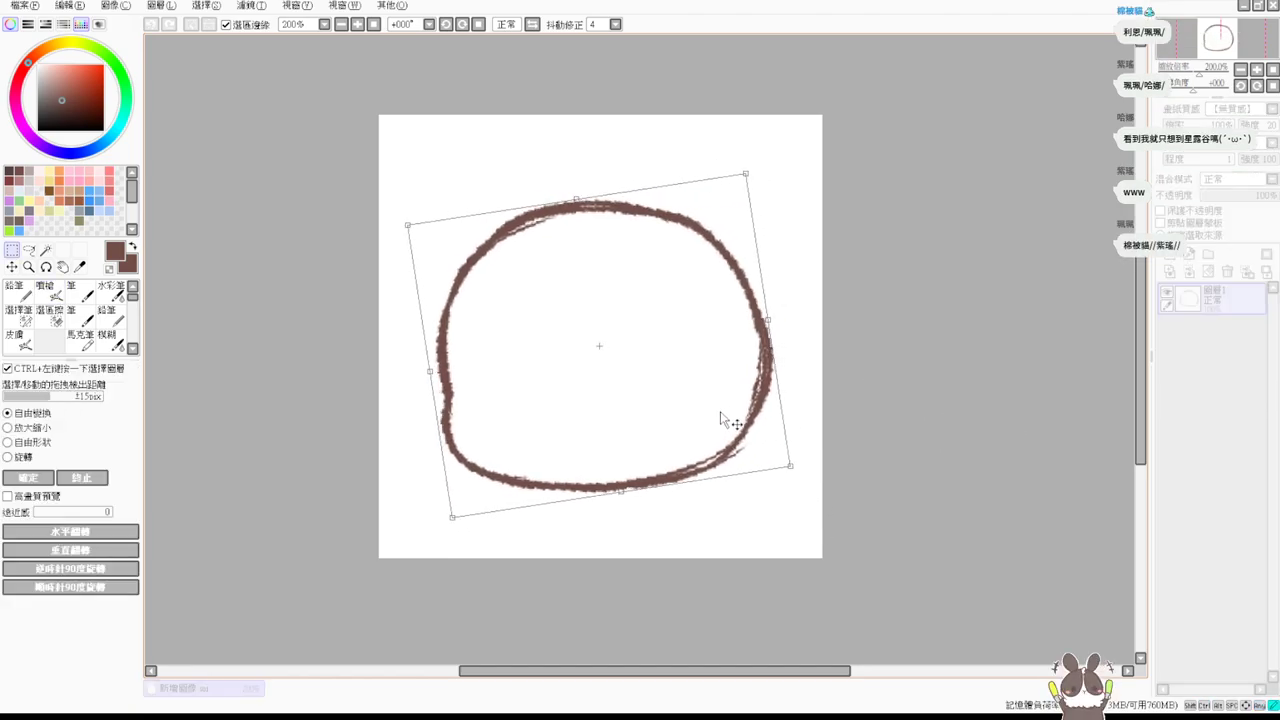
key("Escape")
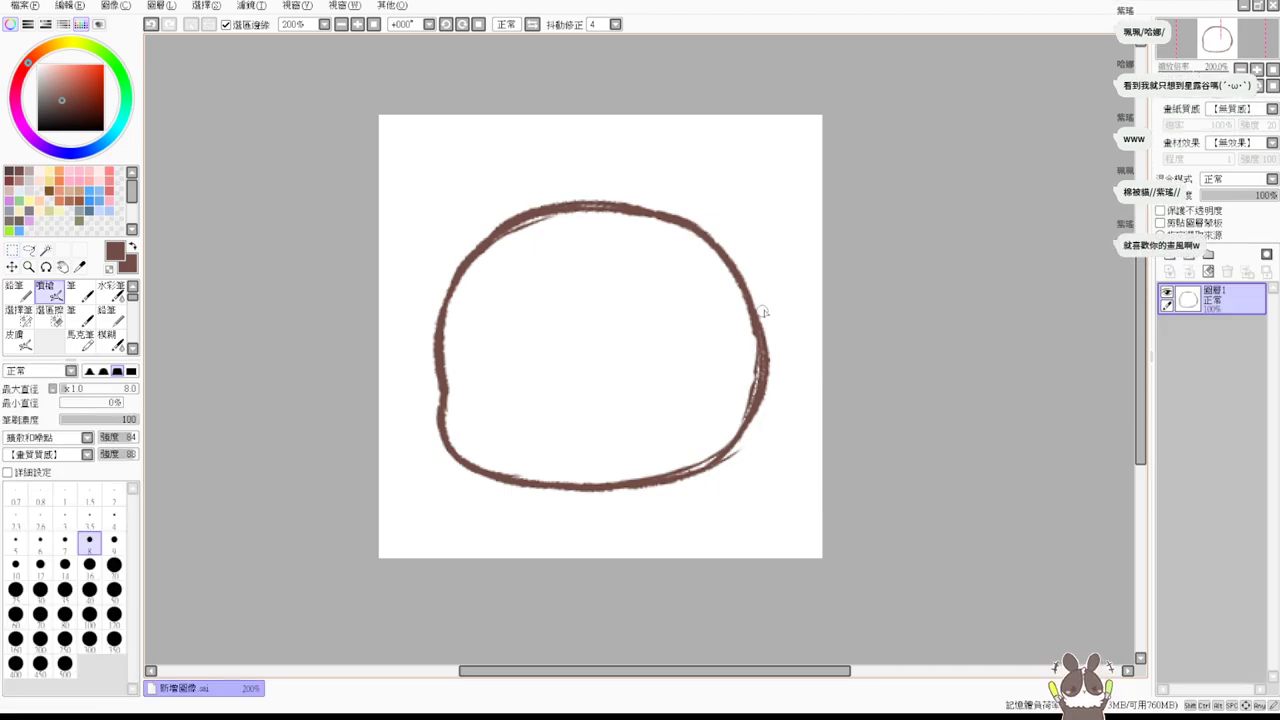
mouse_move(753, 323)
left_mouse_down()
mouse_move(750, 405)
mouse_move(681, 466)
left_mouse_up()
left_click_drag(663, 334, 677, 363)
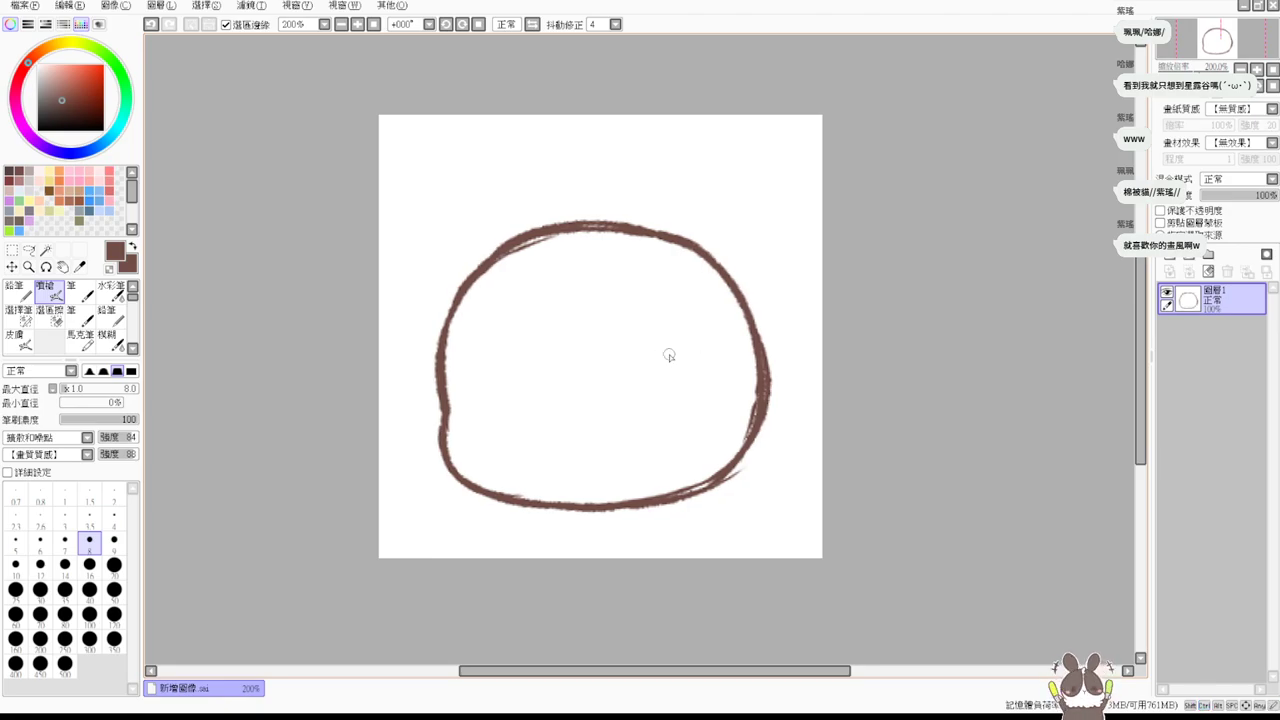
Draw a pointed cat ear on the upper left of the head.
mouse_move(468, 206)
left_mouse_down()
mouse_move(482, 272)
mouse_move(474, 186)
left_mouse_up()
key("ctrl+z")
key("ctrl+z")
mouse_move(462, 292)
left_mouse_down()
mouse_move(489, 167)
mouse_move(576, 224)
left_mouse_up()
key("ctrl+z")
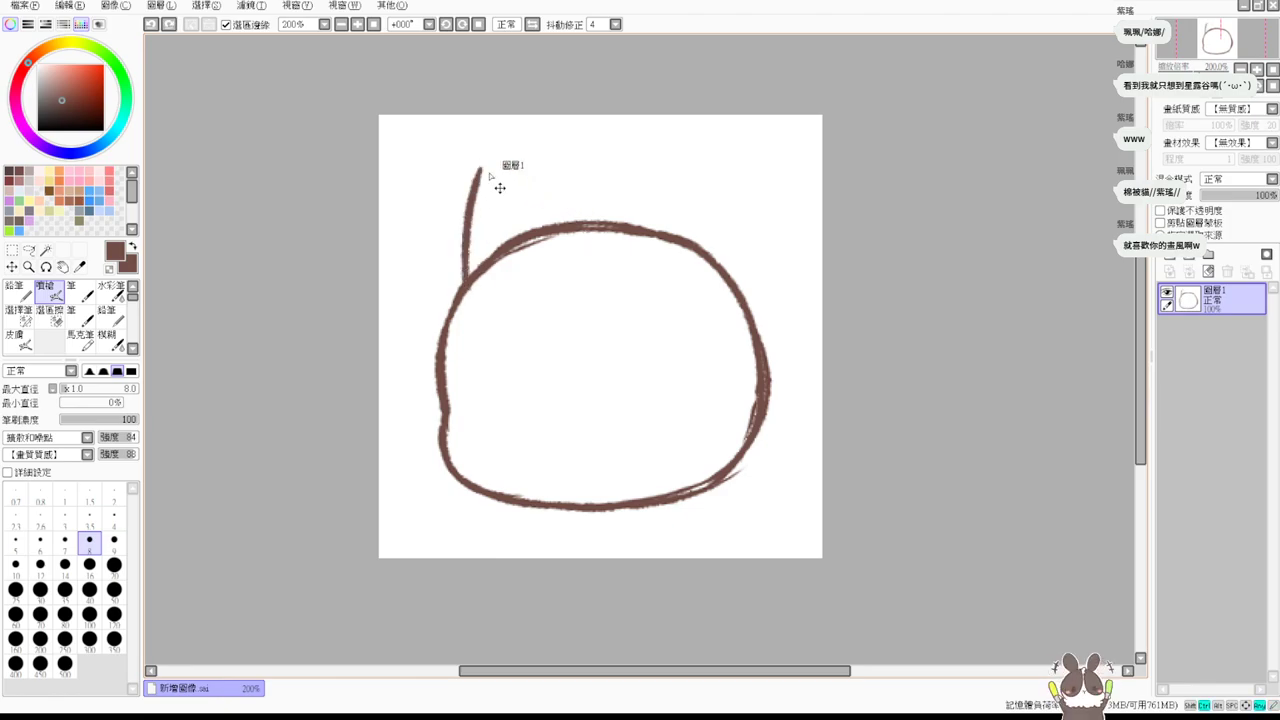
left_click_drag(484, 166, 575, 222)
Draw a pointed cat ear on the upper right, extending its outer edge down to the cheek.
left_click_drag(651, 158, 647, 233)
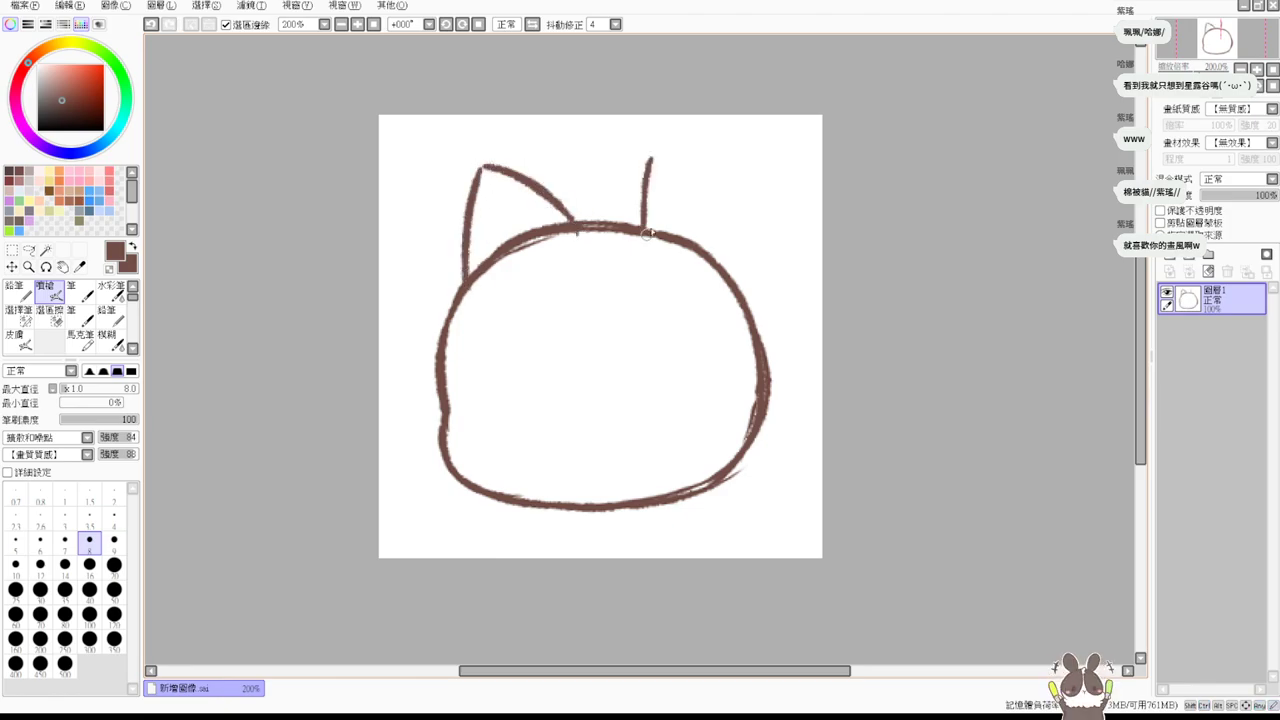
mouse_move(655, 158)
left_mouse_down()
mouse_move(735, 210)
mouse_move(742, 240)
left_mouse_up()
key("ctrl+z")
mouse_move(650, 157)
left_mouse_down()
mouse_move(742, 236)
mouse_move(752, 292)
mouse_move(639, 188)
mouse_move(626, 250)
left_mouse_up()
key("ctrl+z")
left_click_drag(649, 157, 626, 226)
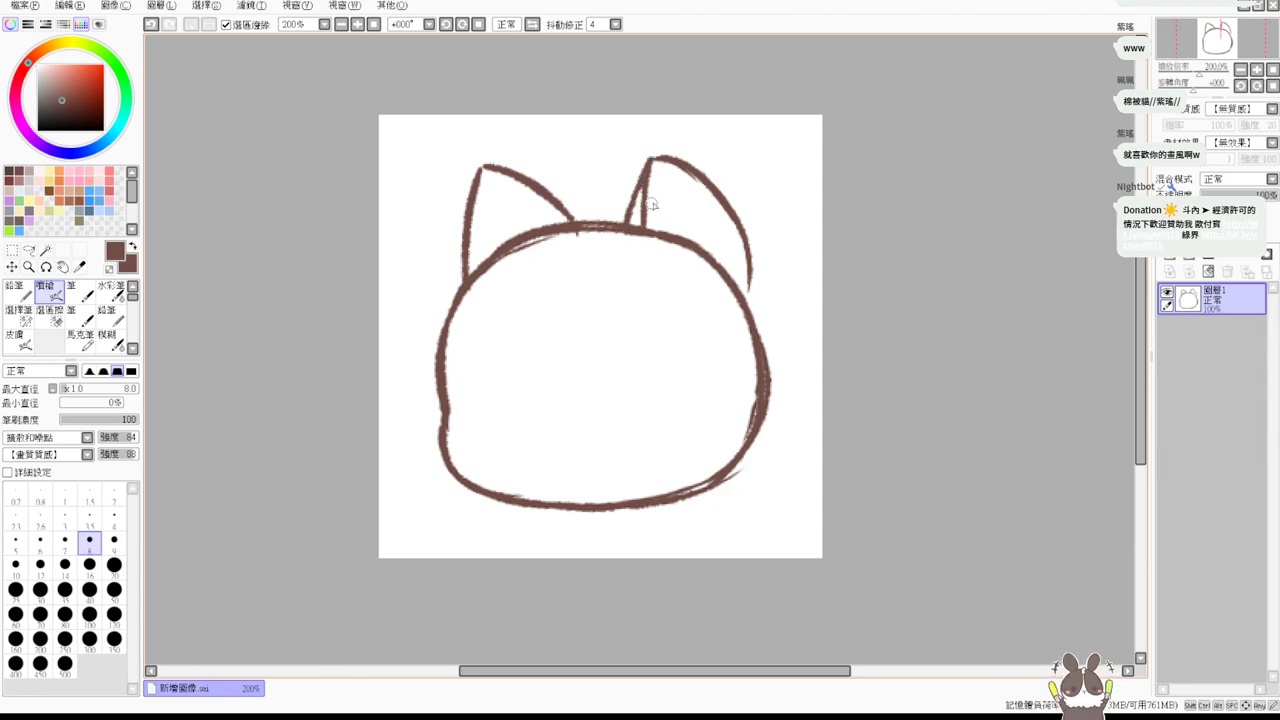
left_click_drag(736, 238, 762, 342)
key("ctrl+z")
left_click_drag(748, 244, 752, 330)
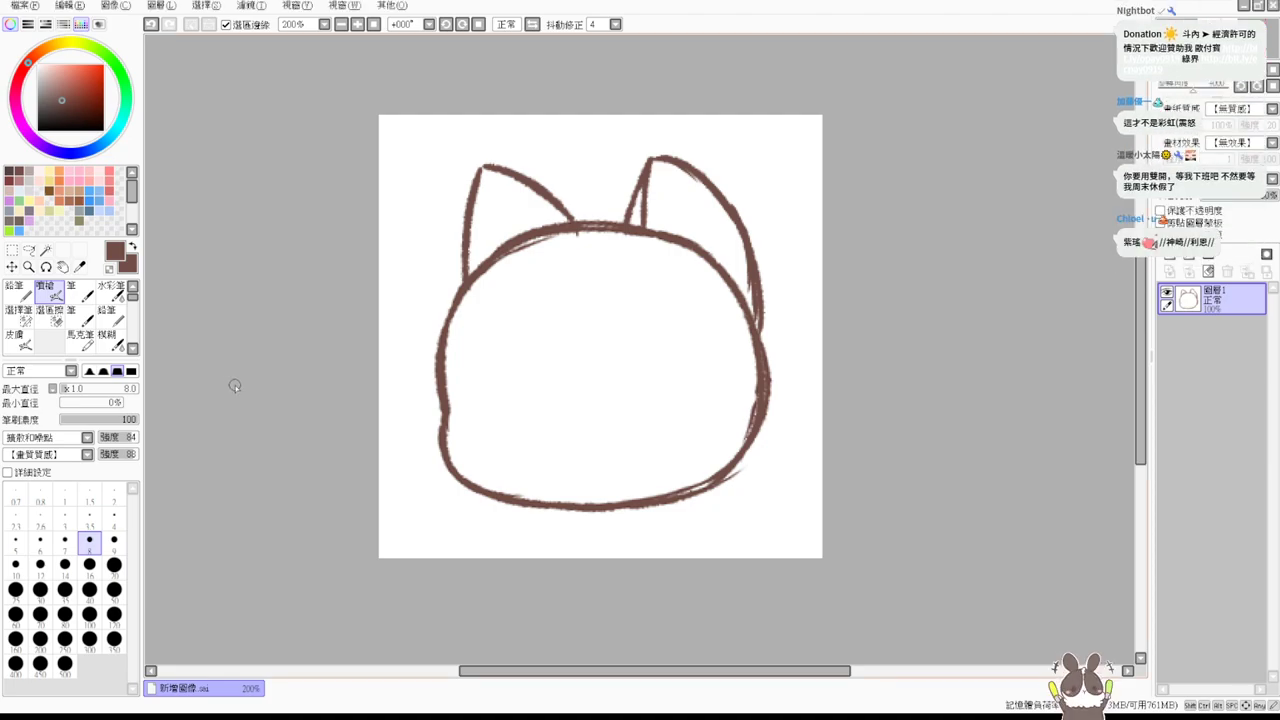
Erase both ears and open gaps in the head outline where the ears attach.
key("e")
mouse_move(492, 168)
left_mouse_down()
mouse_move(454, 234)
mouse_move(450, 262)
mouse_move(466, 256)
mouse_move(457, 277)
mouse_move(492, 197)
mouse_move(518, 177)
mouse_move(520, 190)
mouse_move(583, 209)
mouse_move(566, 213)
mouse_move(651, 209)
mouse_move(659, 221)
mouse_move(660, 141)
mouse_move(655, 174)
mouse_move(628, 192)
mouse_move(679, 135)
mouse_move(695, 155)
mouse_move(672, 166)
mouse_move(688, 152)
mouse_move(714, 176)
mouse_move(755, 302)
left_mouse_up()
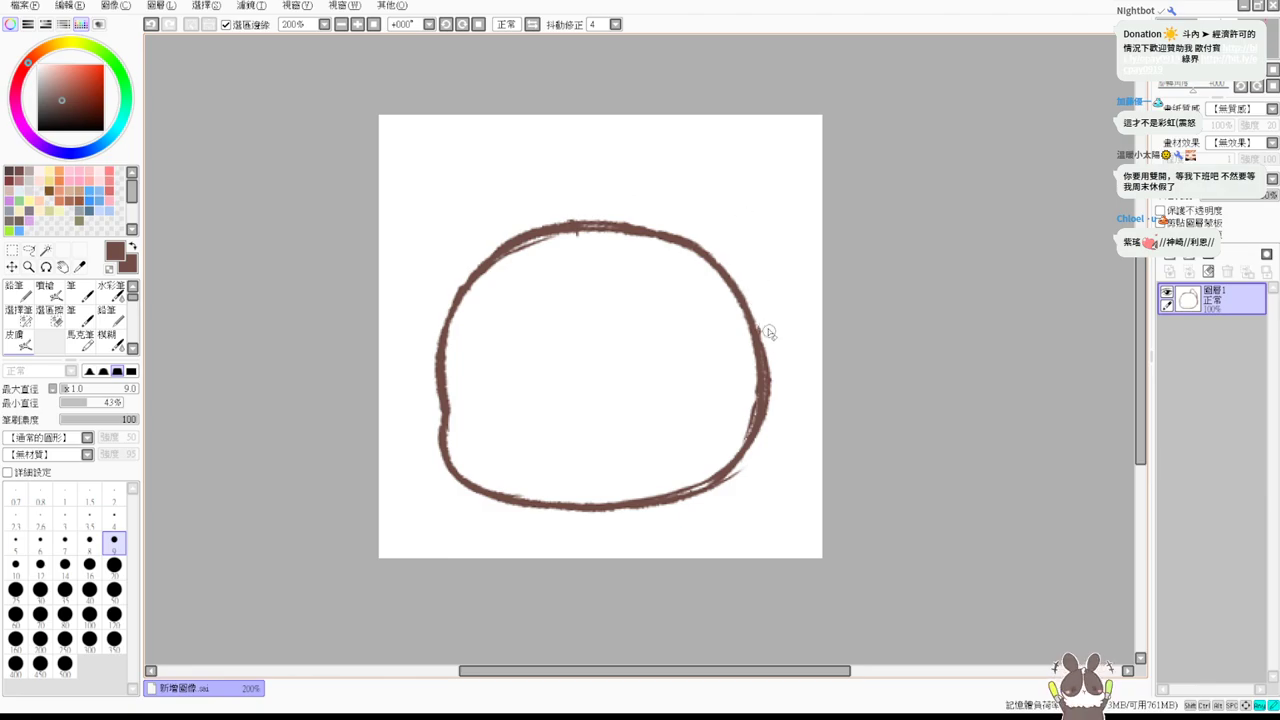
key("v")
key("e")
mouse_move(490, 258)
left_mouse_down()
mouse_move(502, 224)
mouse_move(500, 241)
mouse_move(515, 224)
mouse_move(496, 256)
left_mouse_up()
mouse_move(660, 238)
left_mouse_down()
mouse_move(674, 251)
mouse_move(694, 240)
mouse_move(714, 271)
left_mouse_up()
Redraw the left cat ear over the gap in the outline and start the right ear's inner edge.
key("v")
left_click_drag(461, 282, 456, 226)
key("ctrl+z")
left_click_drag(463, 288, 489, 190)
key("ctrl+z")
left_click_drag(458, 292, 471, 188)
key("ctrl+z")
mouse_move(457, 298)
left_mouse_down()
mouse_move(478, 178)
mouse_move(461, 230)
left_mouse_up()
mouse_move(474, 176)
left_mouse_down()
mouse_move(574, 232)
mouse_move(686, 170)
left_mouse_up()
Redraw the right cat ear over its gap, joining its outer edge to the side of the head.
key("ctrl+z")
mouse_move(630, 228)
left_mouse_down()
mouse_move(697, 156)
mouse_move(737, 209)
mouse_move(745, 276)
left_mouse_up()
key("ctrl+z")
mouse_move(698, 153)
left_mouse_down()
mouse_move(726, 262)
mouse_move(741, 242)
mouse_move(742, 290)
left_mouse_up()
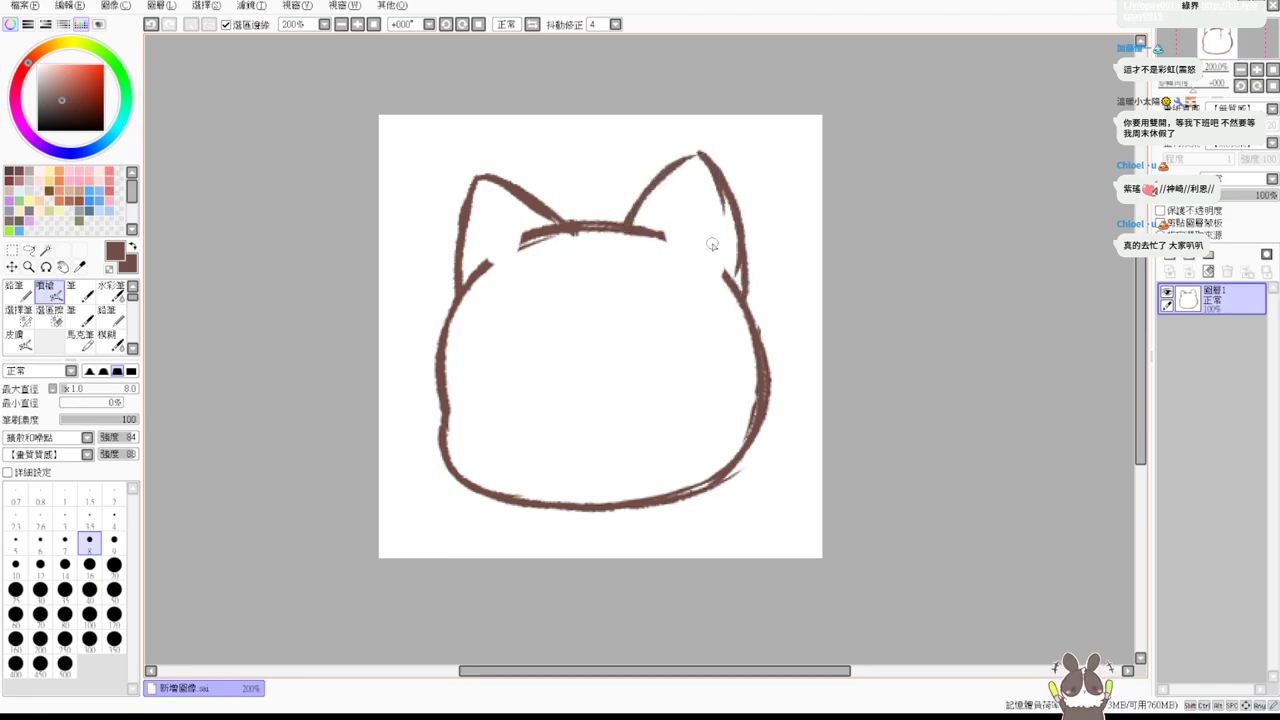
key("ctrl+z")
key("ctrl+z")
key("ctrl+z")
mouse_move(624, 230)
left_mouse_down()
mouse_move(688, 167)
mouse_move(738, 240)
left_mouse_up()
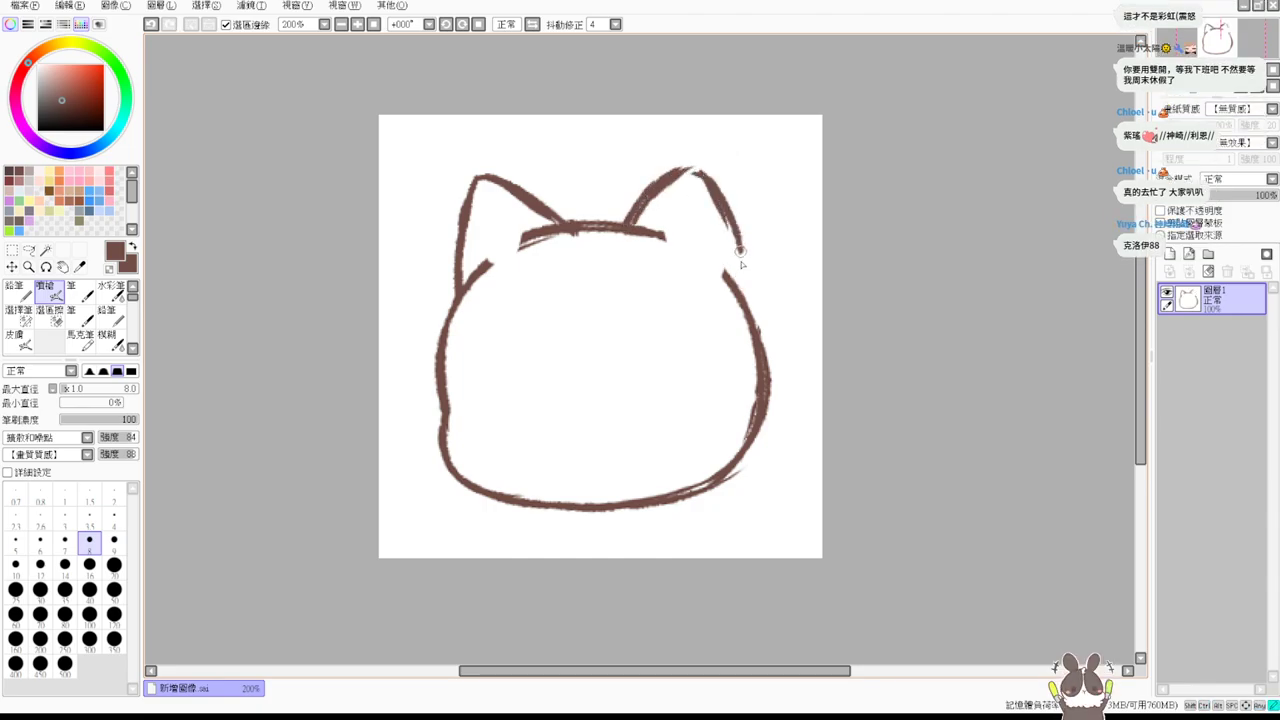
key("ctrl+z")
left_click_drag(696, 168, 742, 288)
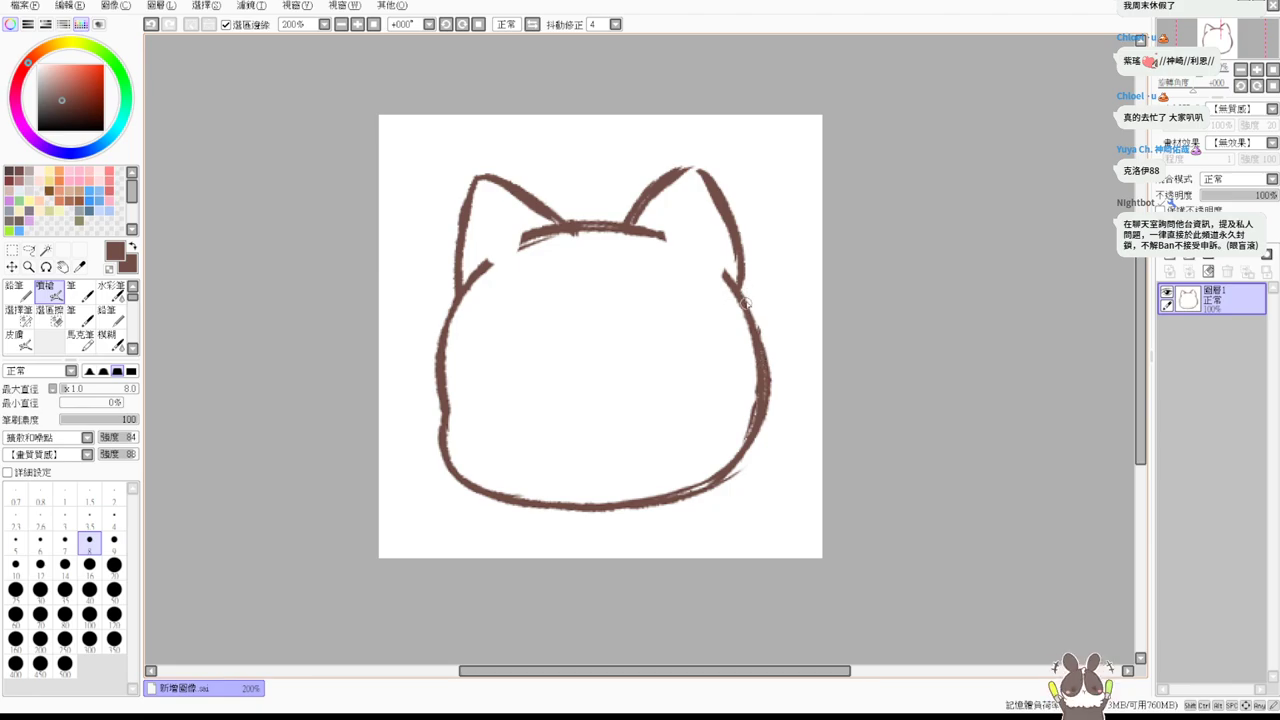
key("ctrl+z")
left_click_drag(502, 376, 501, 393)
left_click_drag(633, 367, 633, 391)
key("ctrl+z")
key("ctrl+z")
left_click_drag(758, 412, 692, 500)
key("ctrl+z")
left_click_drag(765, 418, 668, 492)
key("ctrl+z")
Erase both redrawn ears and trim the upper end of the outline's right side.
key("e")
mouse_move(485, 168)
left_mouse_down()
mouse_move(509, 143)
mouse_move(440, 289)
mouse_move(466, 258)
mouse_move(452, 242)
mouse_move(495, 213)
mouse_move(530, 213)
left_mouse_up()
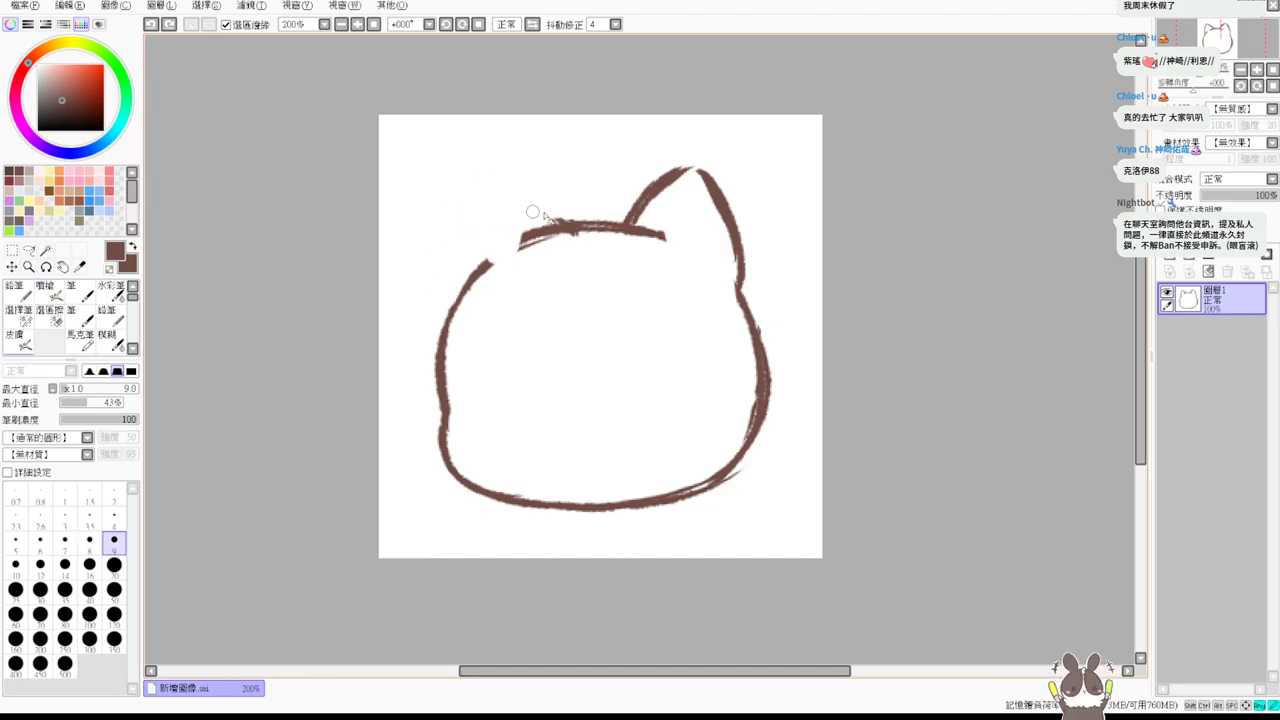
mouse_move(674, 200)
left_mouse_down()
mouse_move(651, 206)
mouse_move(686, 163)
mouse_move(694, 183)
mouse_move(711, 177)
mouse_move(737, 202)
mouse_move(751, 302)
left_mouse_up()
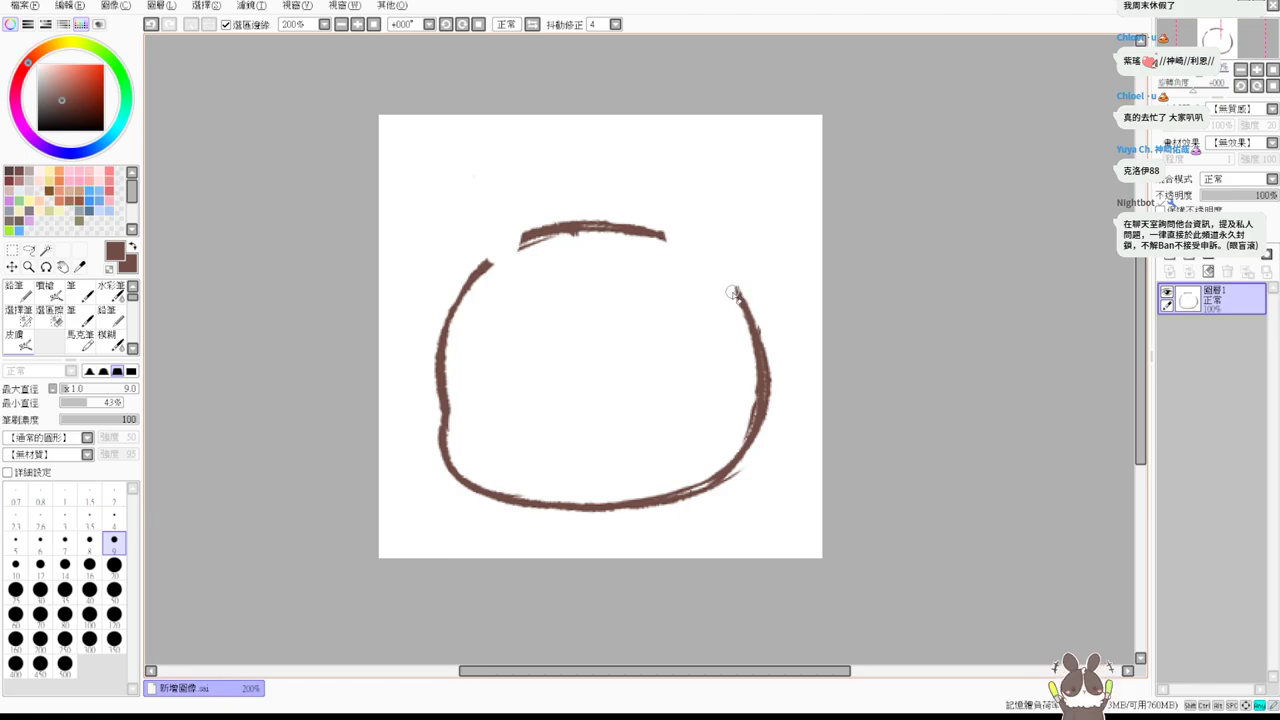
left_click(40, 291)
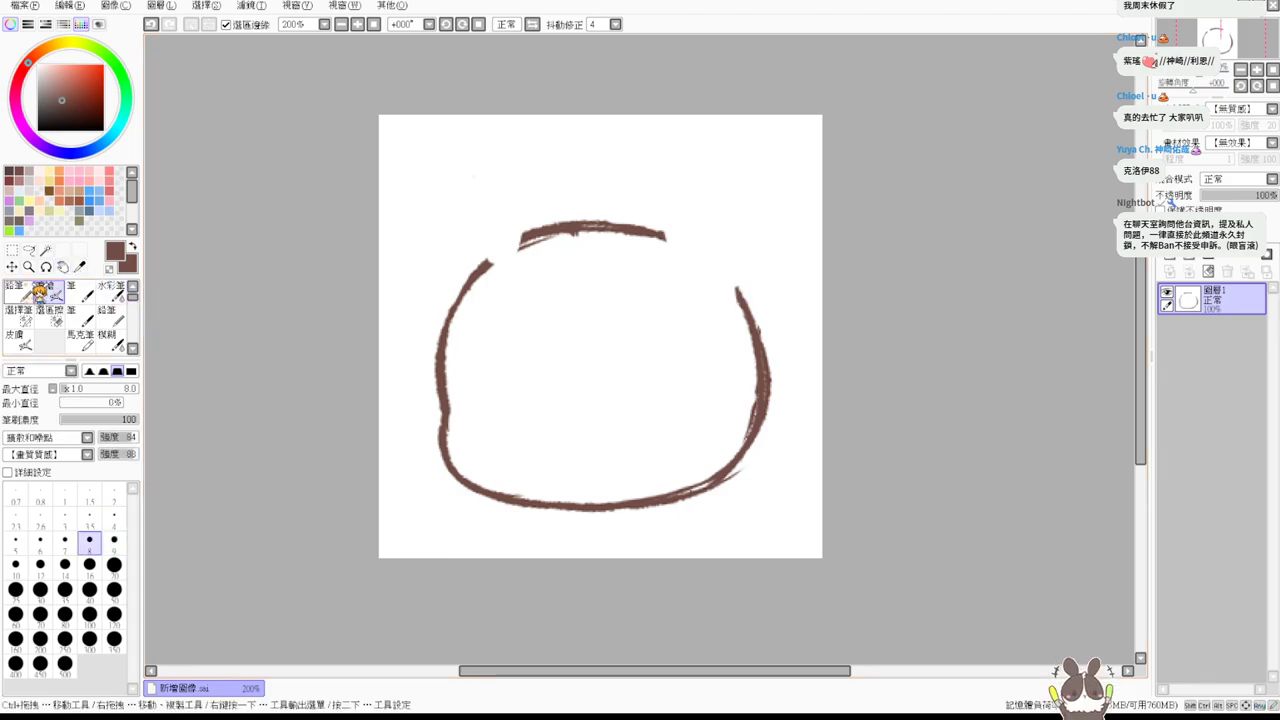
Cut the left half of the head outline with a rectangular selection and paste it twice as separate layers.
left_click(11, 250)
mouse_move(408, 175)
left_mouse_down()
mouse_move(526, 449)
mouse_move(596, 552)
left_mouse_up()
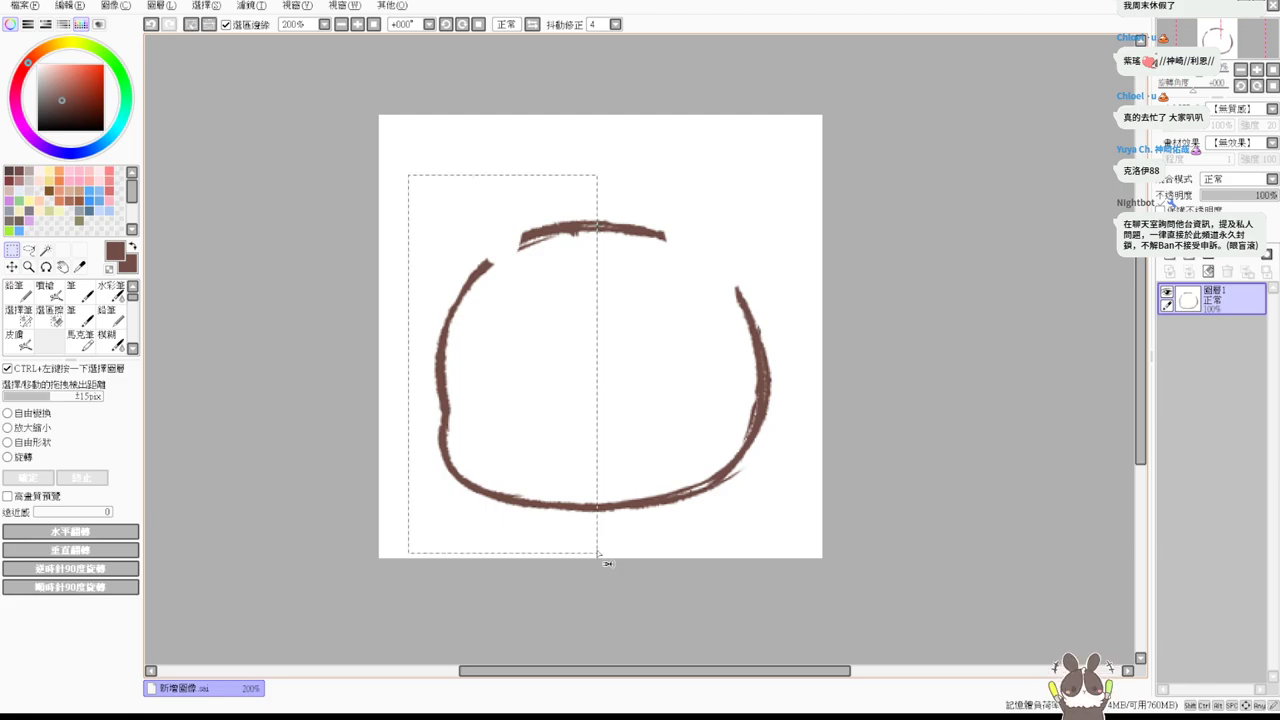
key("Delete")
key("ctrl+d")
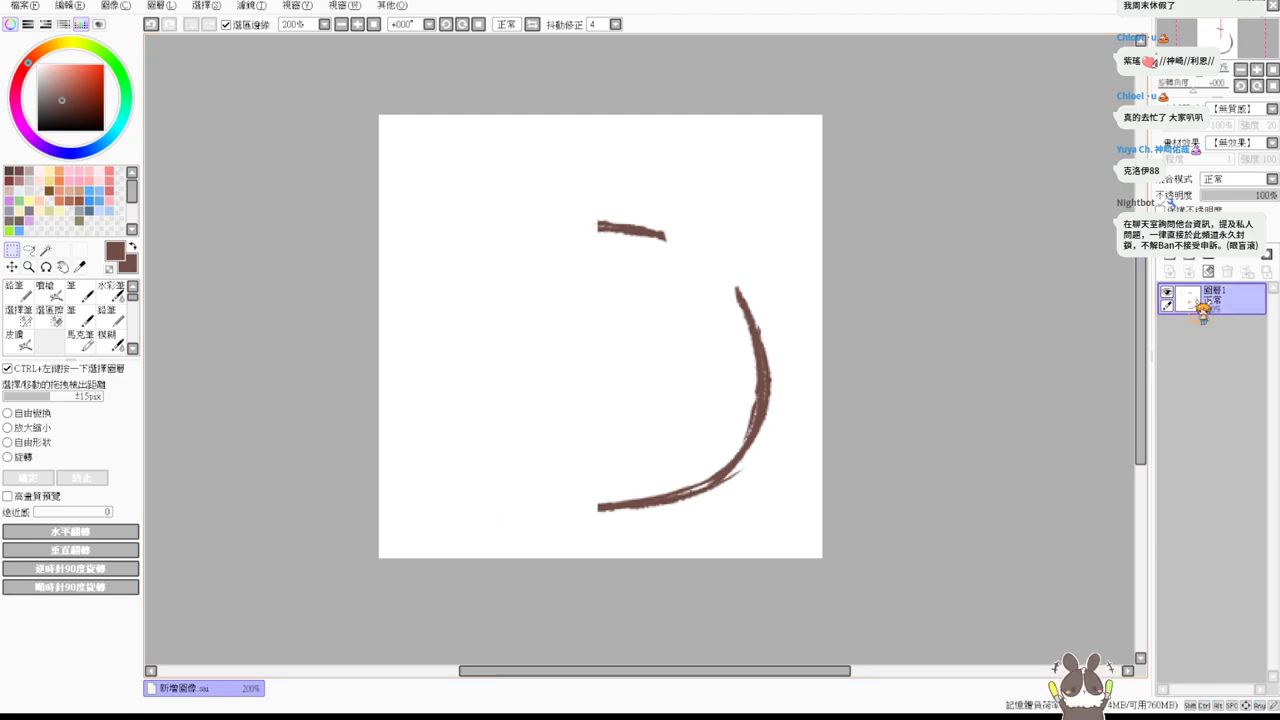
key("ctrl+v")
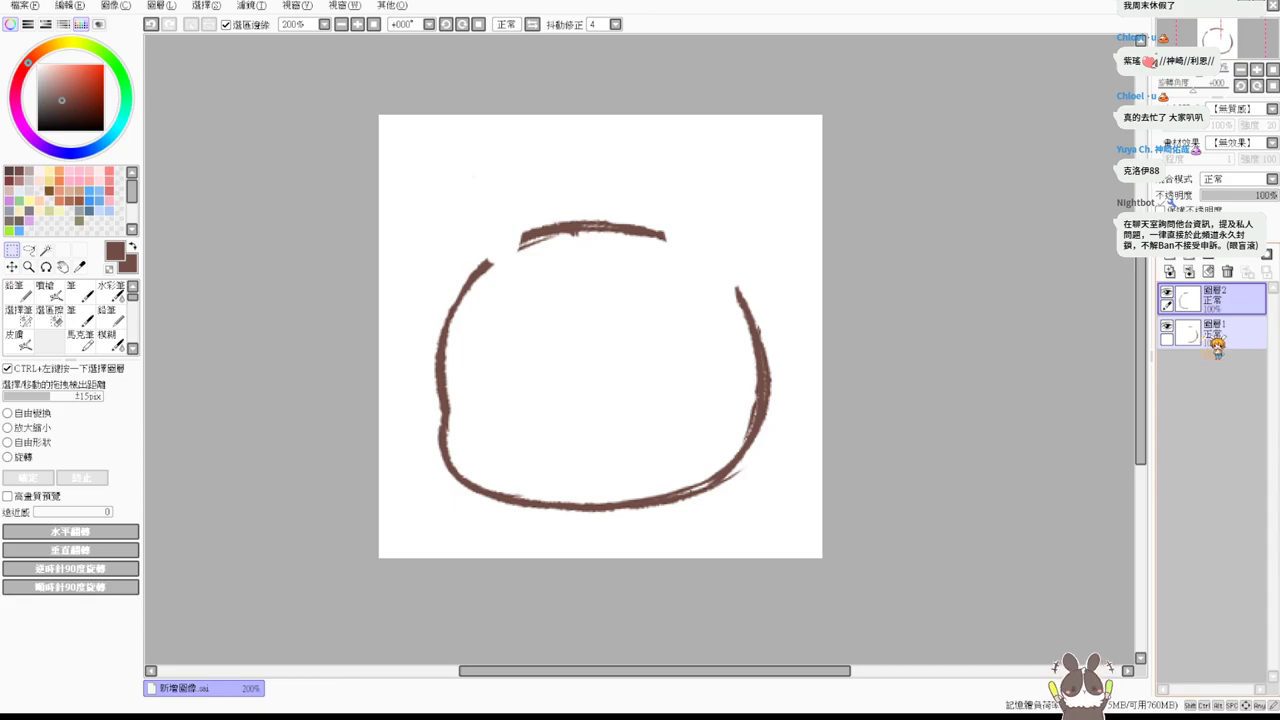
key("ctrl+v")
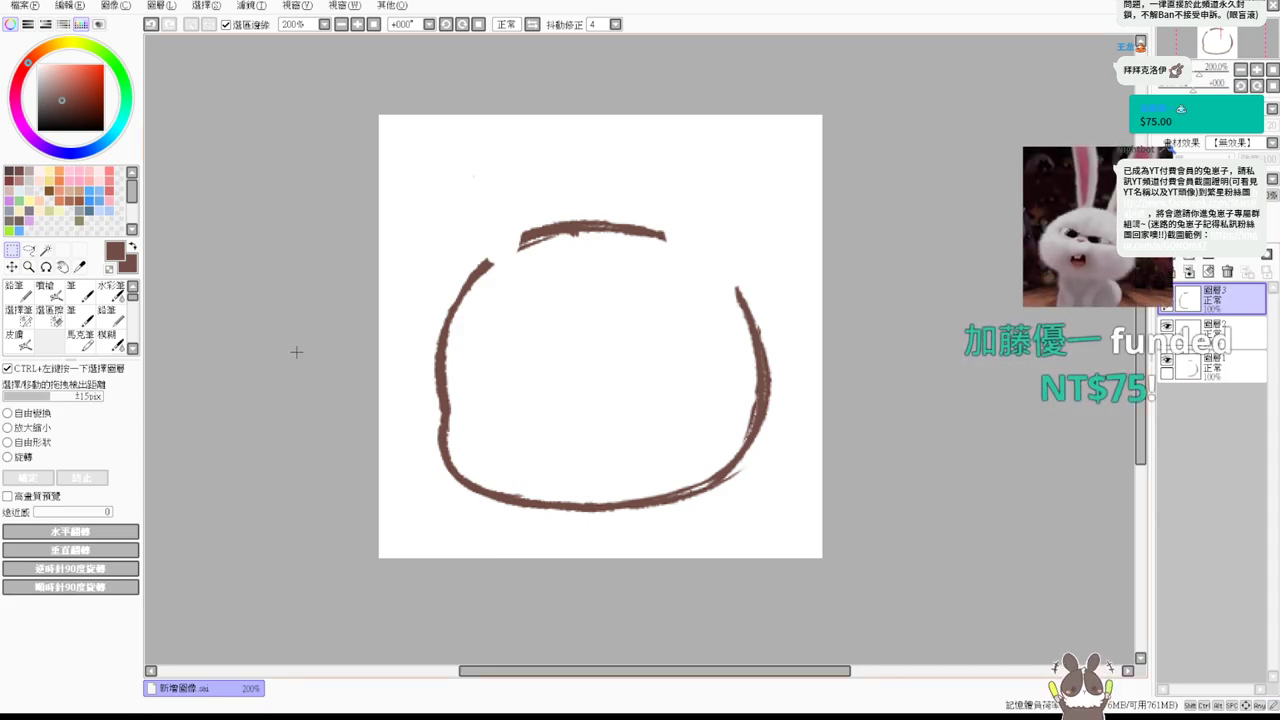
Flip the pasted half outline horizontally, align it as the head's right half, and hide the original layer 圖層1.
left_click(45, 413)
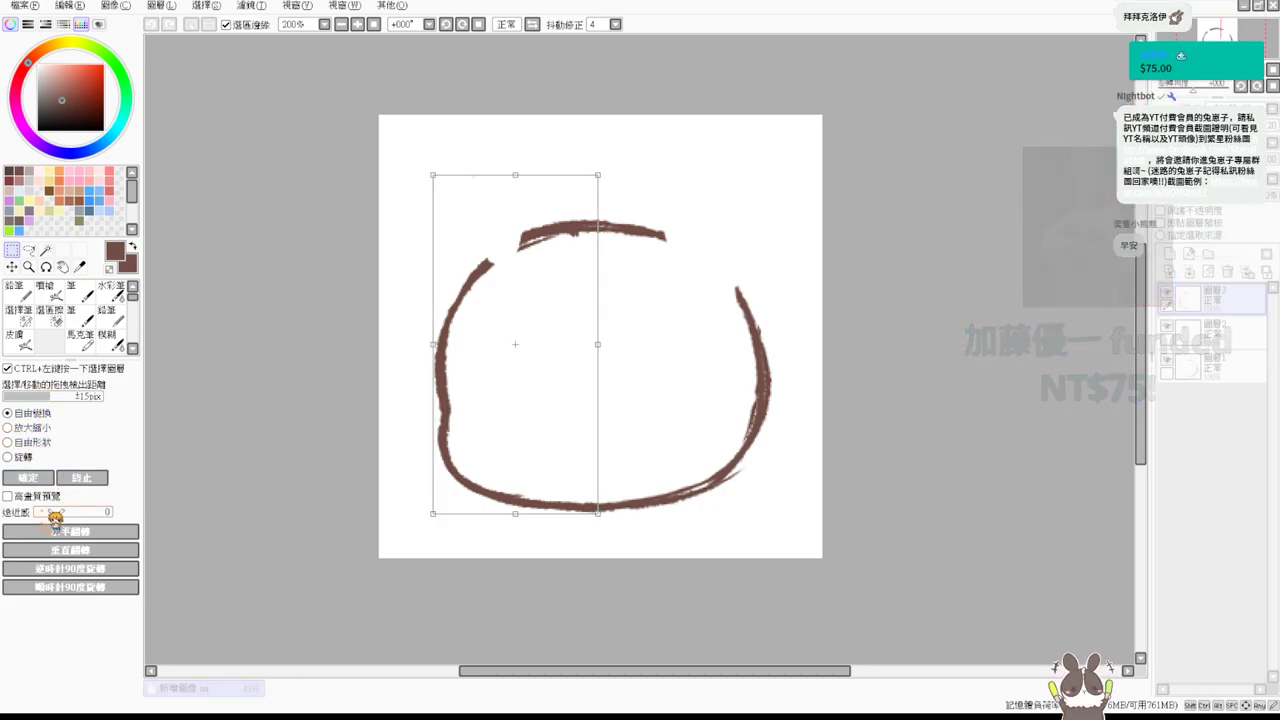
left_click(105, 532)
mouse_move(557, 406)
left_mouse_down()
mouse_move(734, 403)
mouse_move(690, 404)
left_mouse_up()
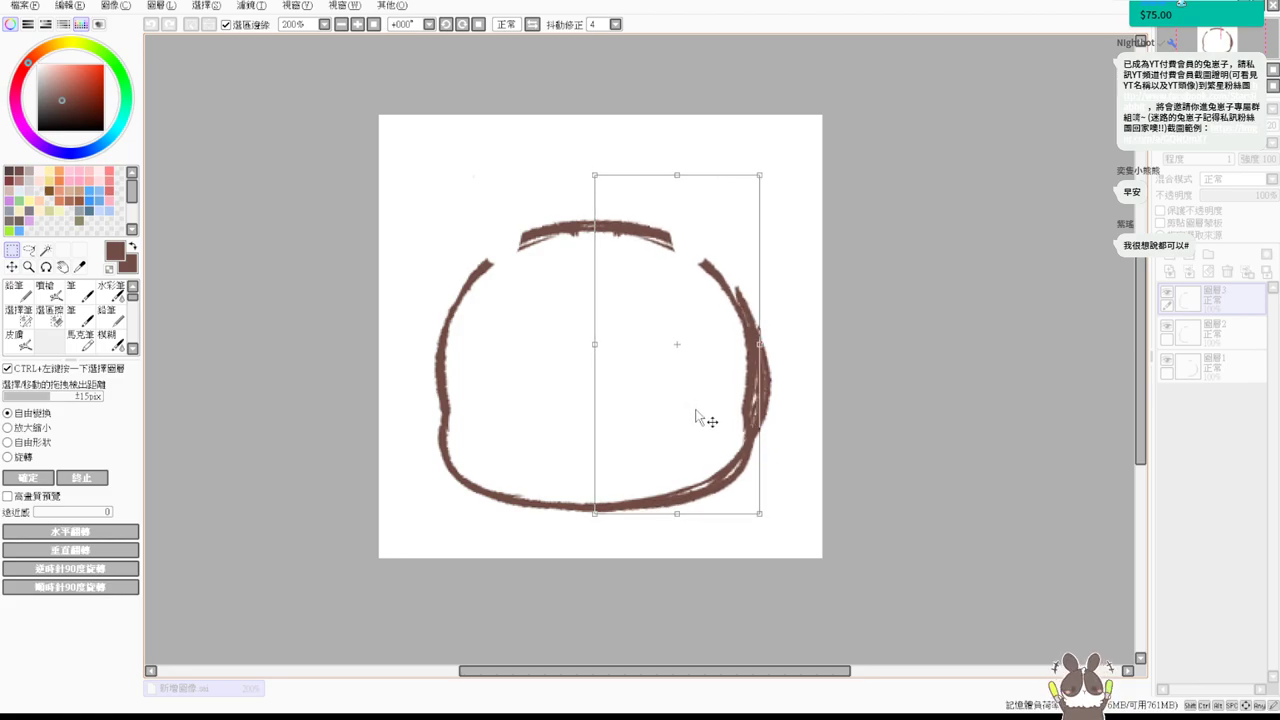
key("Return")
left_click(1167, 358)
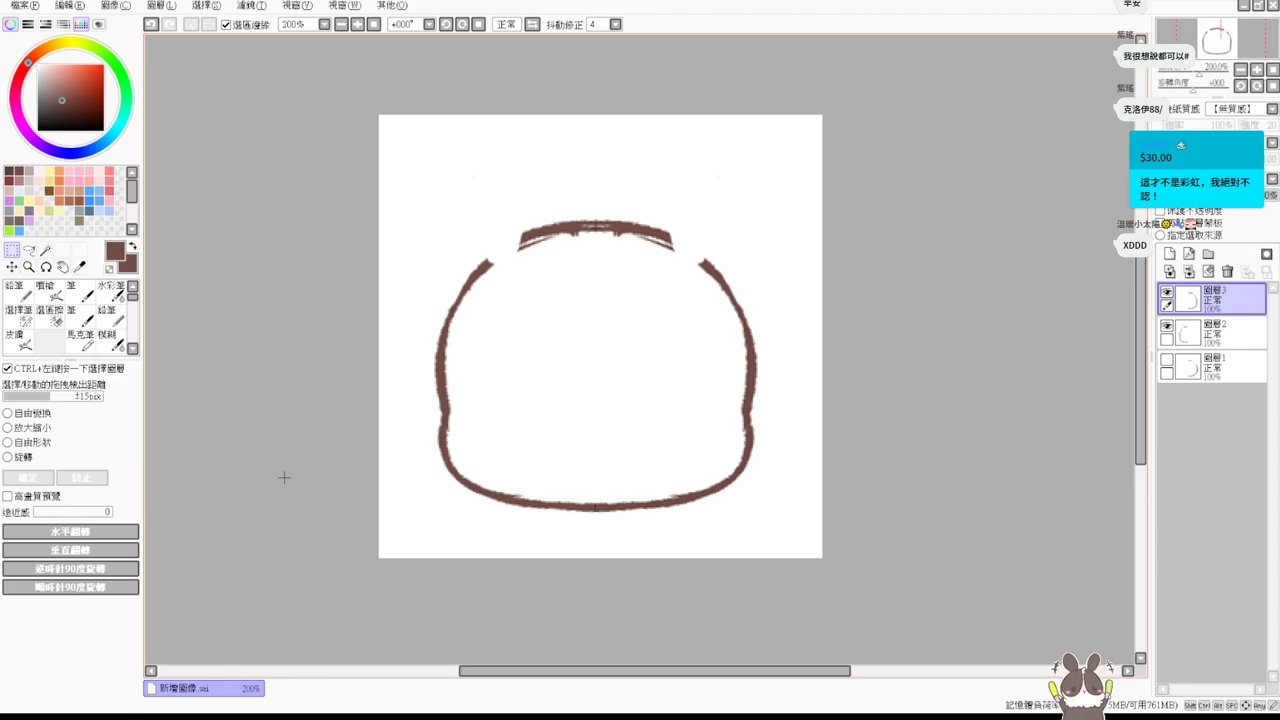
Delete the original outline layer 圖層1 and merge the two half-outline layers into one.
left_click(1240, 333)
left_click(1245, 360, "shift")
left_click(1229, 272)
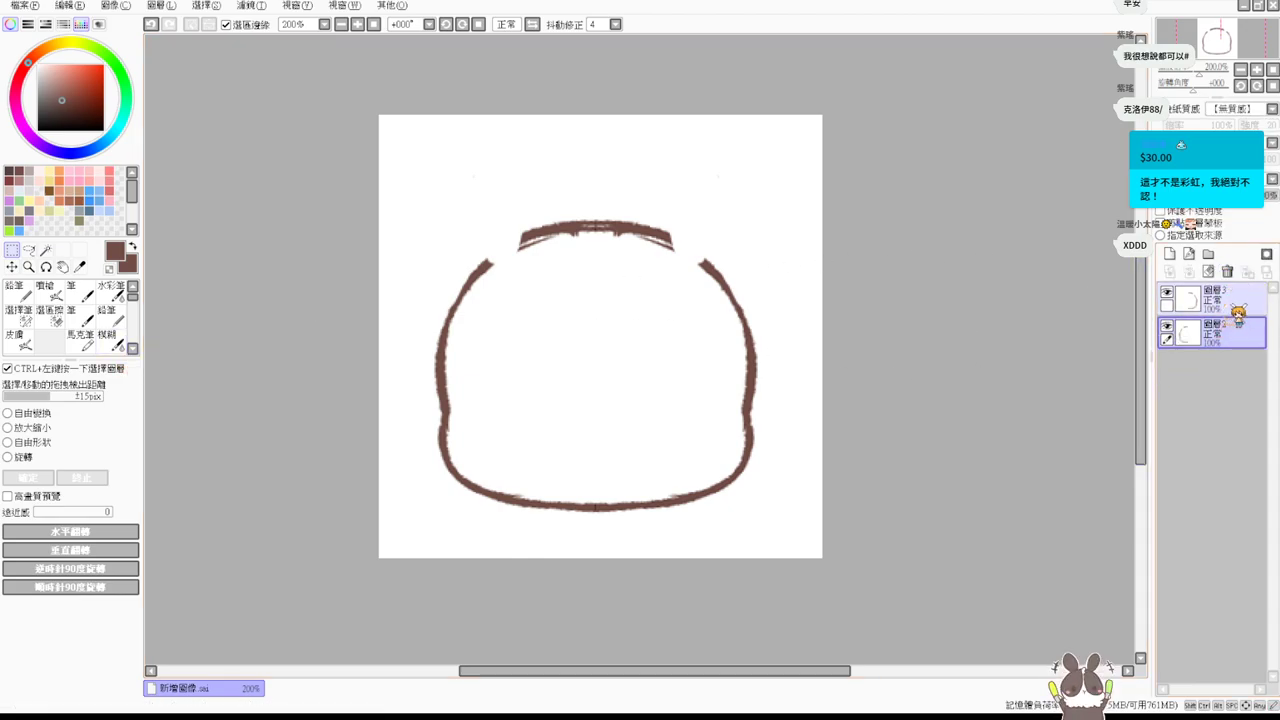
left_click(1205, 291)
left_click(1188, 272)
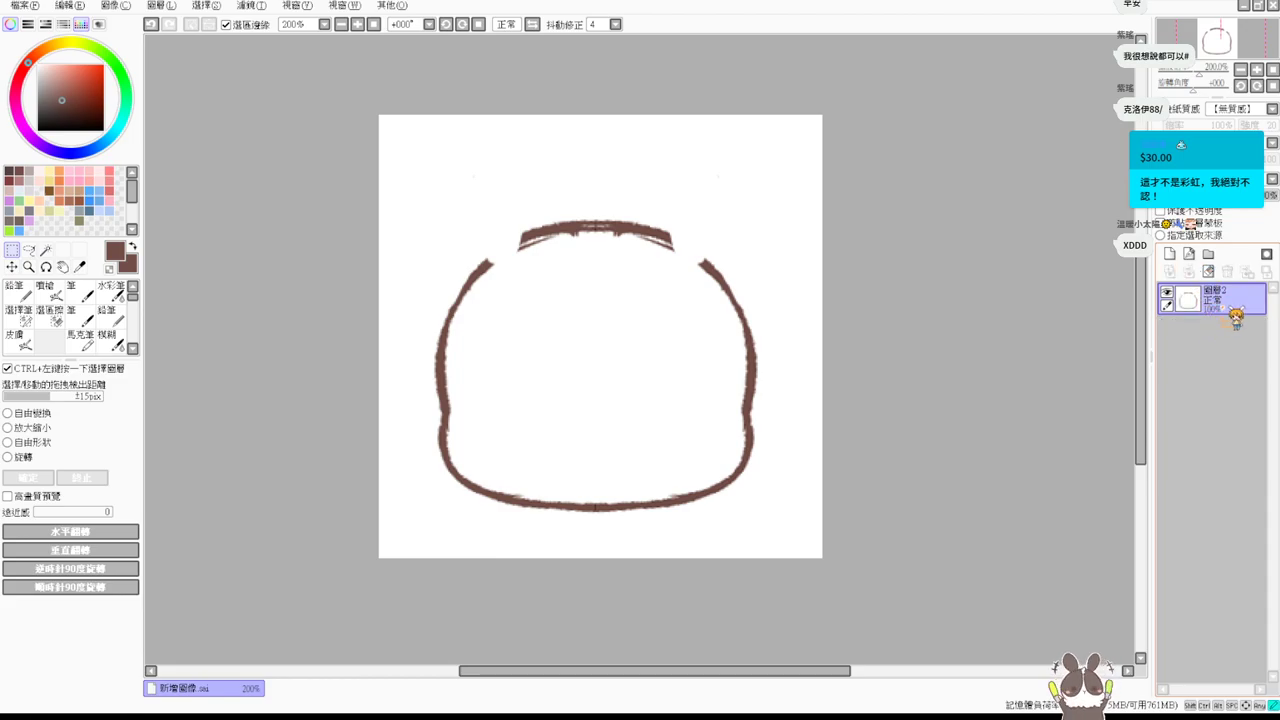
Erase the stray line ends beneath the head's top arc.
left_click(45, 296)
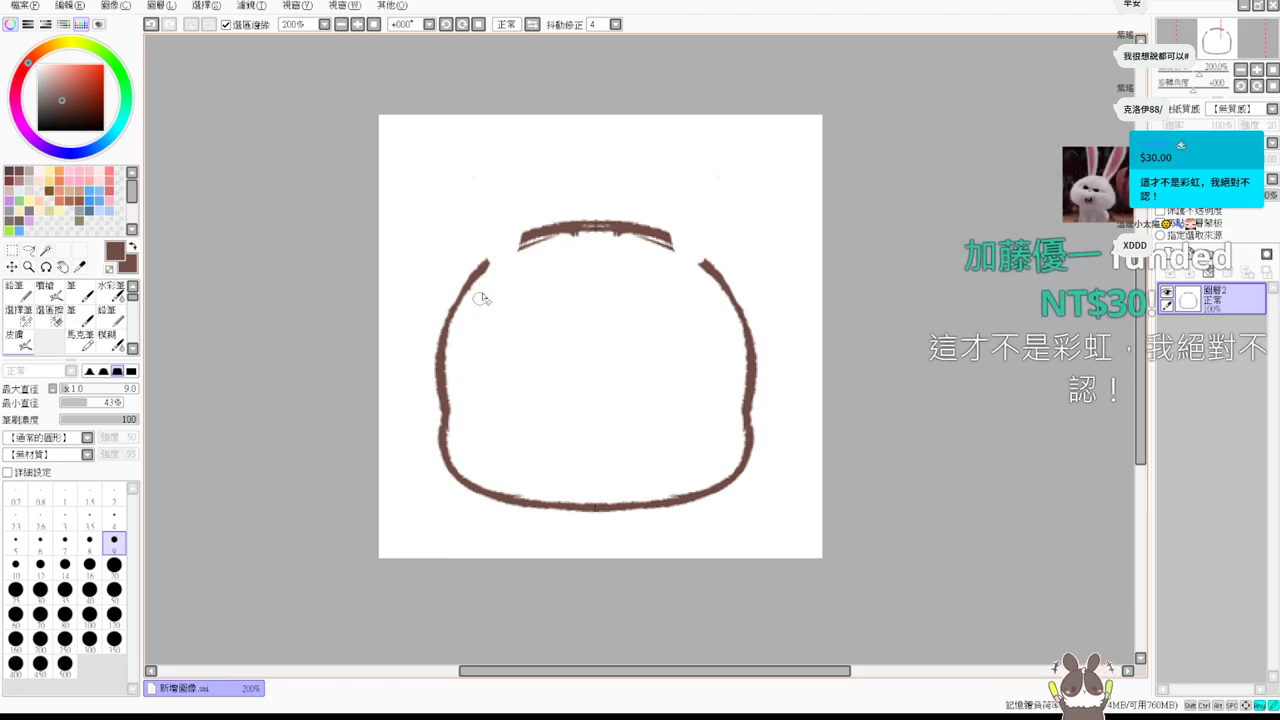
mouse_move(609, 257)
left_mouse_down()
mouse_move(531, 243)
mouse_move(677, 277)
left_mouse_up()
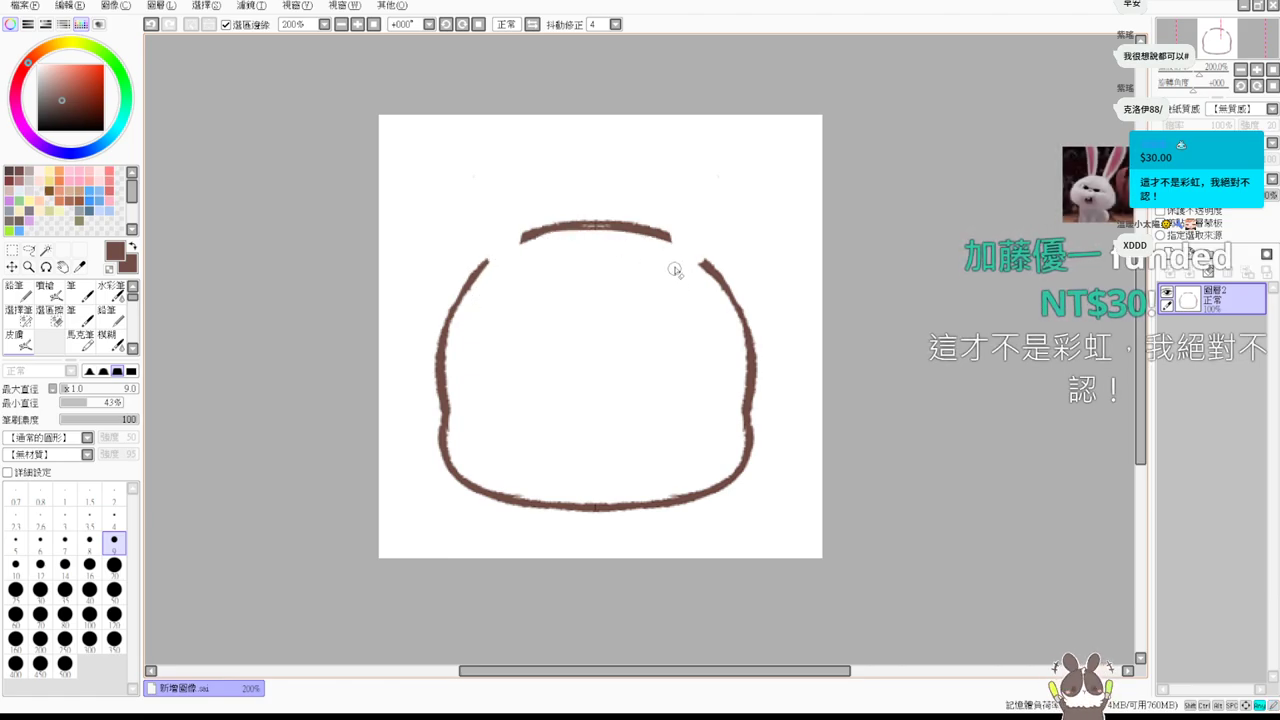
Draw a large pointed right ear in brown from the top arc down to the head's side.
key("v")
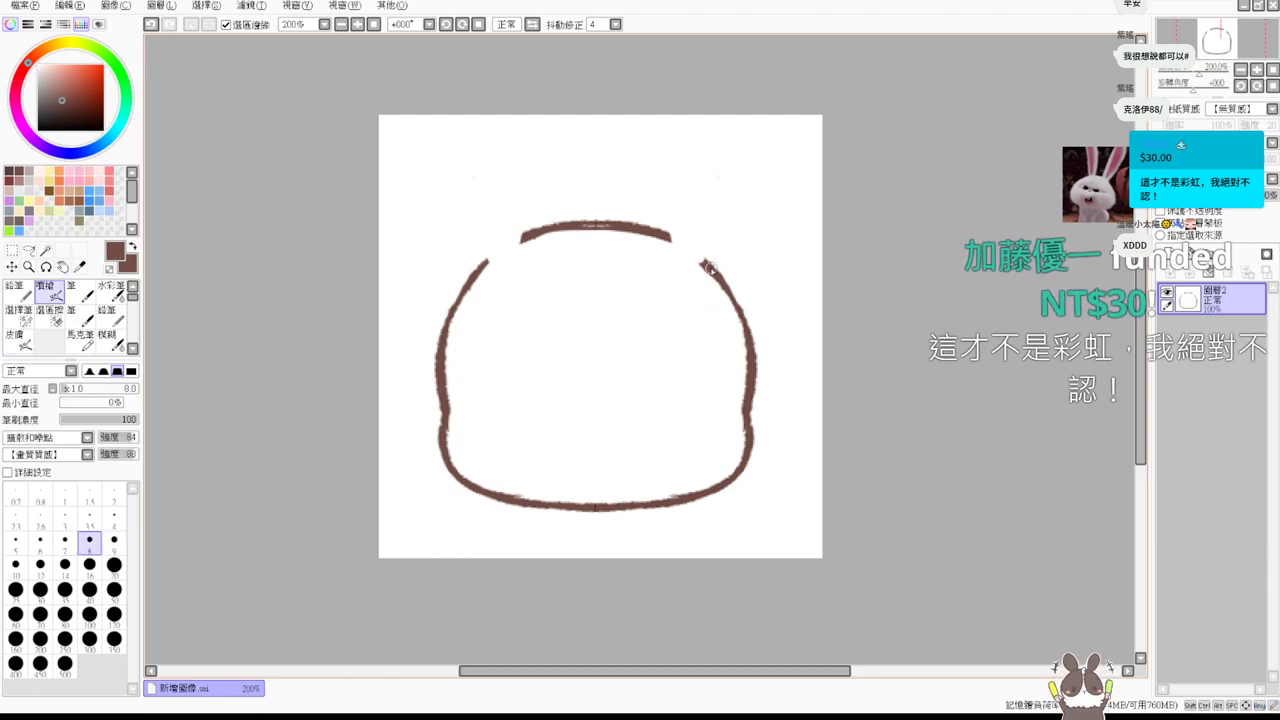
mouse_move(650, 232)
left_mouse_down()
mouse_move(718, 186)
mouse_move(737, 206)
mouse_move(747, 294)
left_mouse_up()
key("ctrl+z")
key("ctrl+z")
key("ctrl+y")
key("ctrl+y")
key("ctrl+z")
key("ctrl+z")
mouse_move(632, 231)
left_mouse_down()
mouse_move(731, 196)
mouse_move(727, 270)
left_mouse_up()
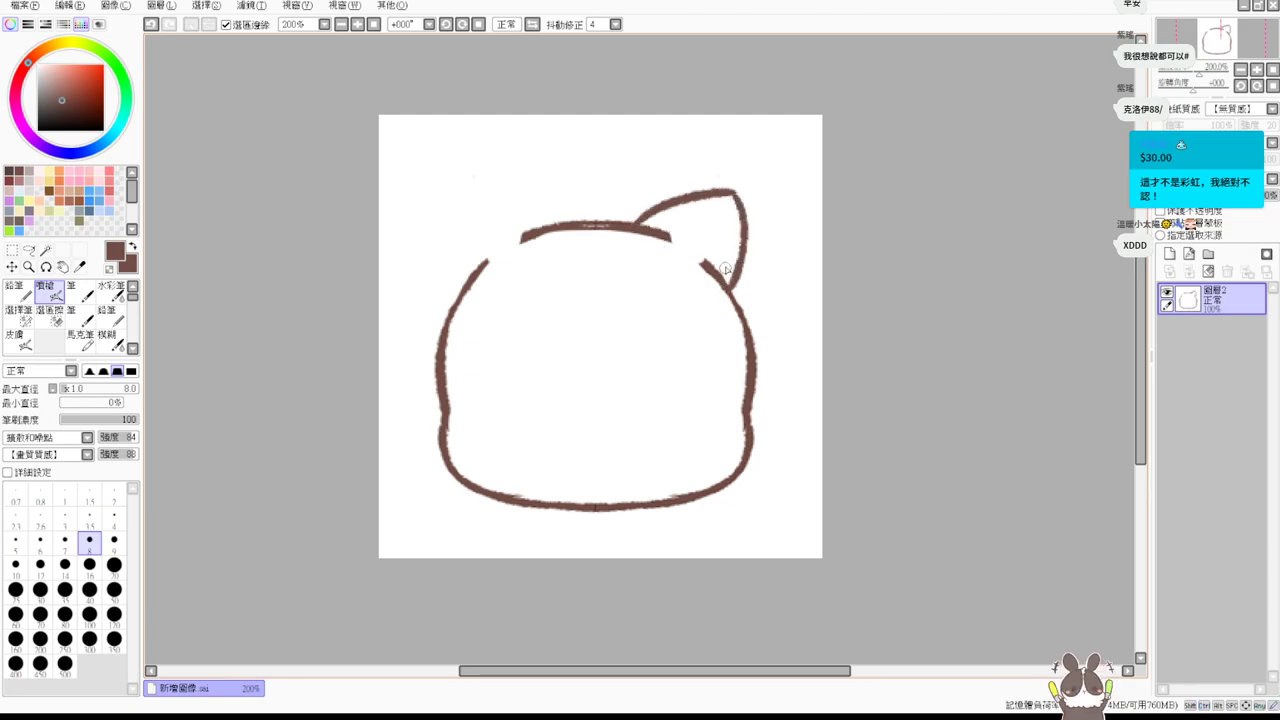
Draw a matching large left ear from the head's side up to a point and back to the top arc.
left_click_drag(456, 298, 464, 207)
key("ctrl+z")
key("ctrl+y")
key("ctrl+z")
mouse_move(443, 296)
left_mouse_down()
mouse_move(449, 200)
mouse_move(545, 228)
left_mouse_up()
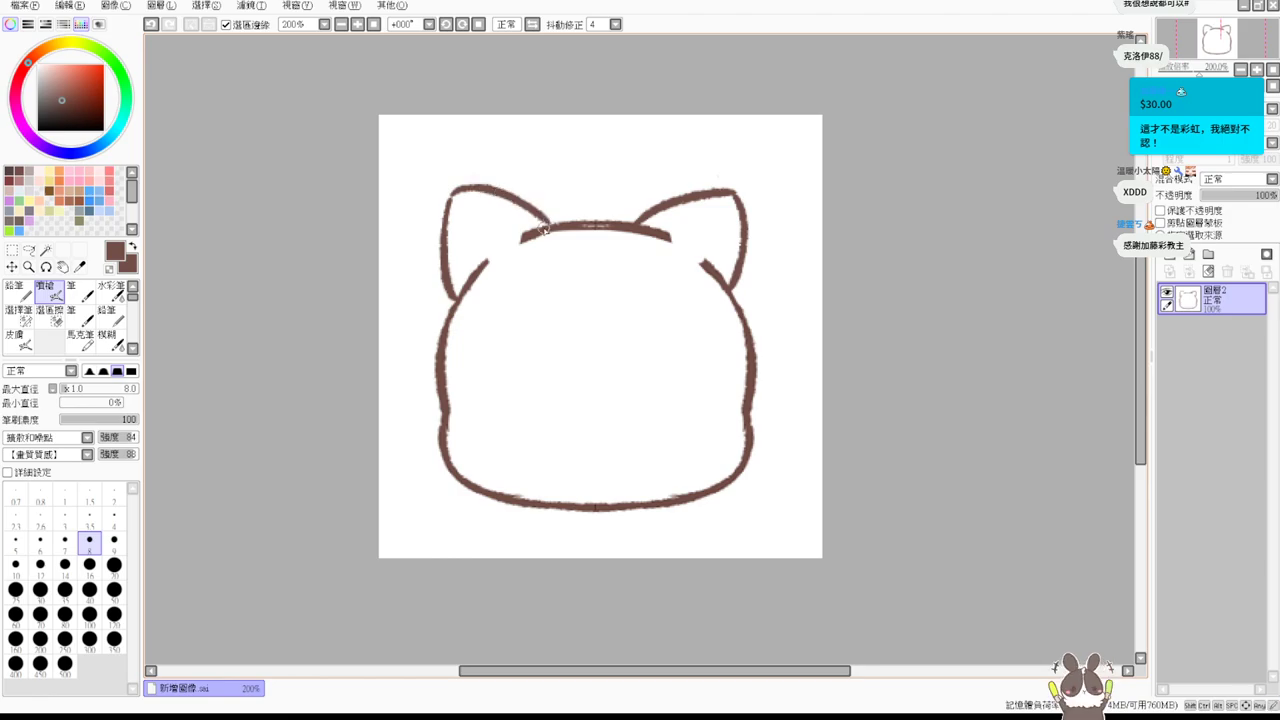
Draw two filled oval eyes, a small nose, a wavy mouth and two outlined oval brows.
left_click_drag(520, 412, 526, 415)
left_click_drag(672, 418, 663, 417)
mouse_move(584, 426)
left_mouse_down()
mouse_move(574, 418)
mouse_move(585, 440)
mouse_move(624, 448)
mouse_move(612, 440)
left_mouse_up()
key("ctrl+z")
key("ctrl+z")
key("ctrl+z")
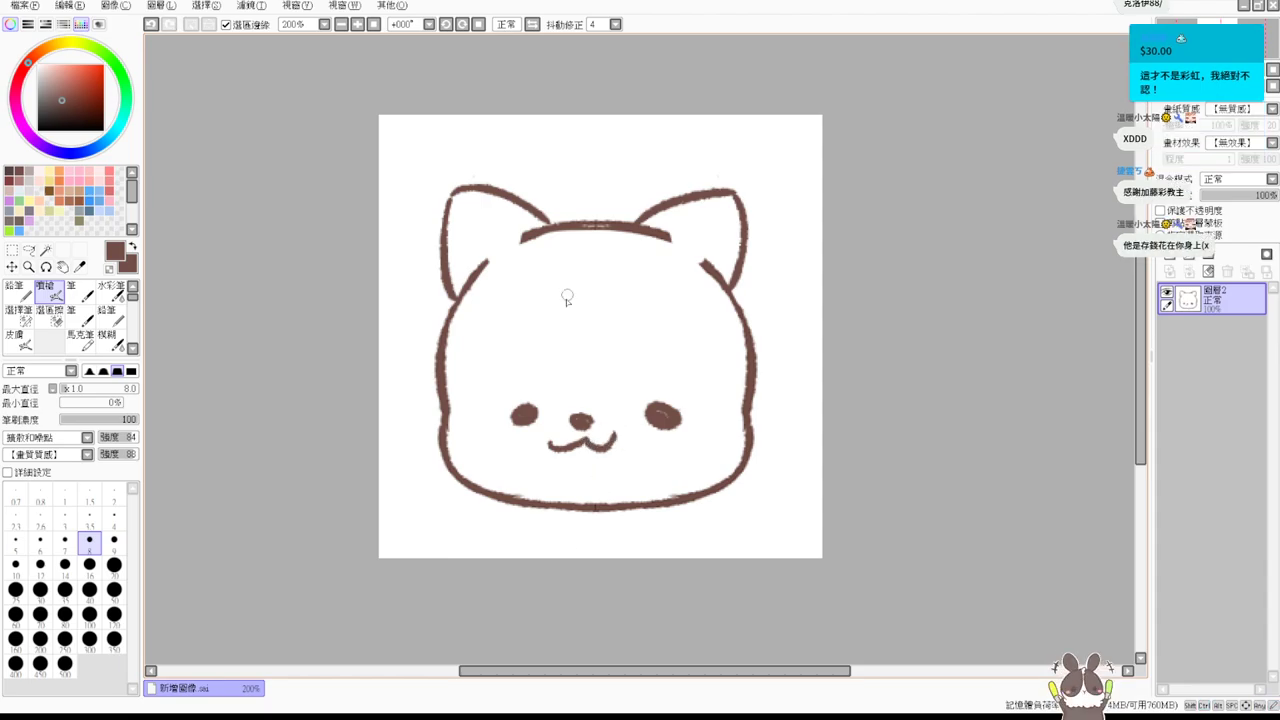
mouse_move(533, 340)
left_mouse_down()
mouse_move(552, 327)
mouse_move(537, 343)
left_mouse_up()
mouse_move(620, 337)
left_mouse_down()
mouse_move(645, 324)
mouse_move(621, 350)
left_mouse_up()
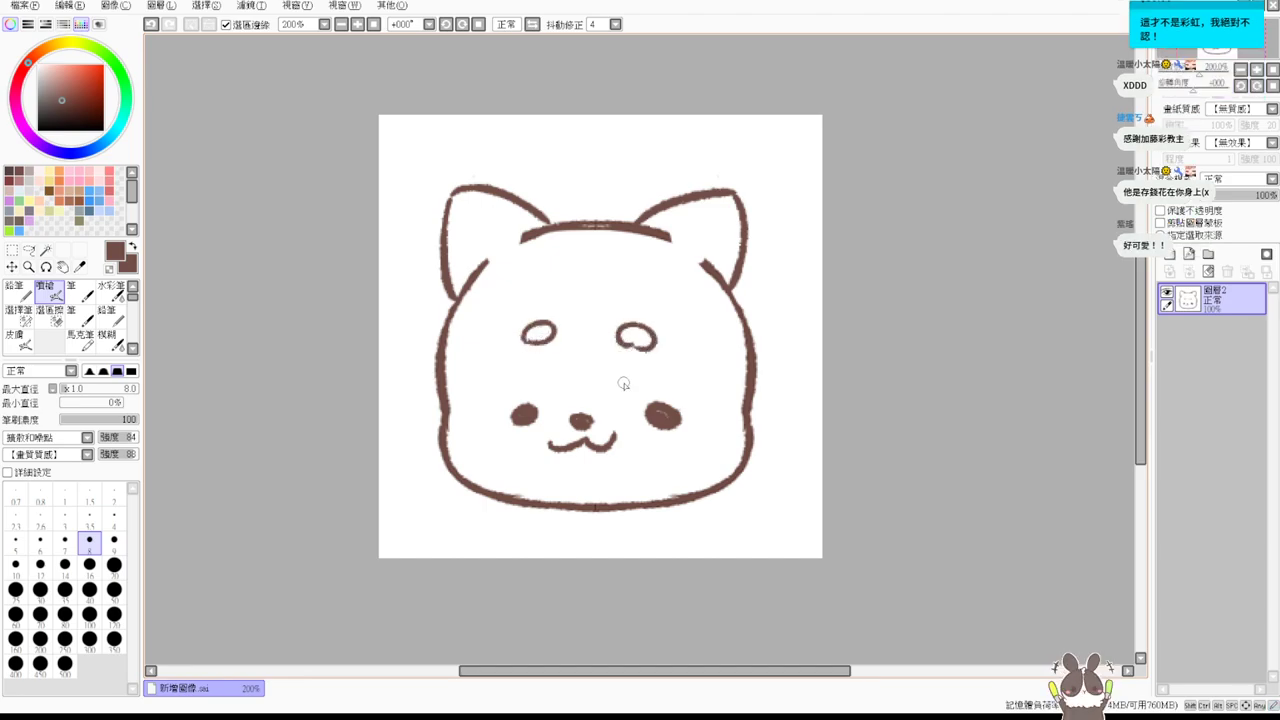
Erase both large ears from the head.
key("e")
mouse_move(455, 212)
left_mouse_down()
mouse_move(434, 214)
mouse_move(466, 206)
mouse_move(444, 300)
left_mouse_up()
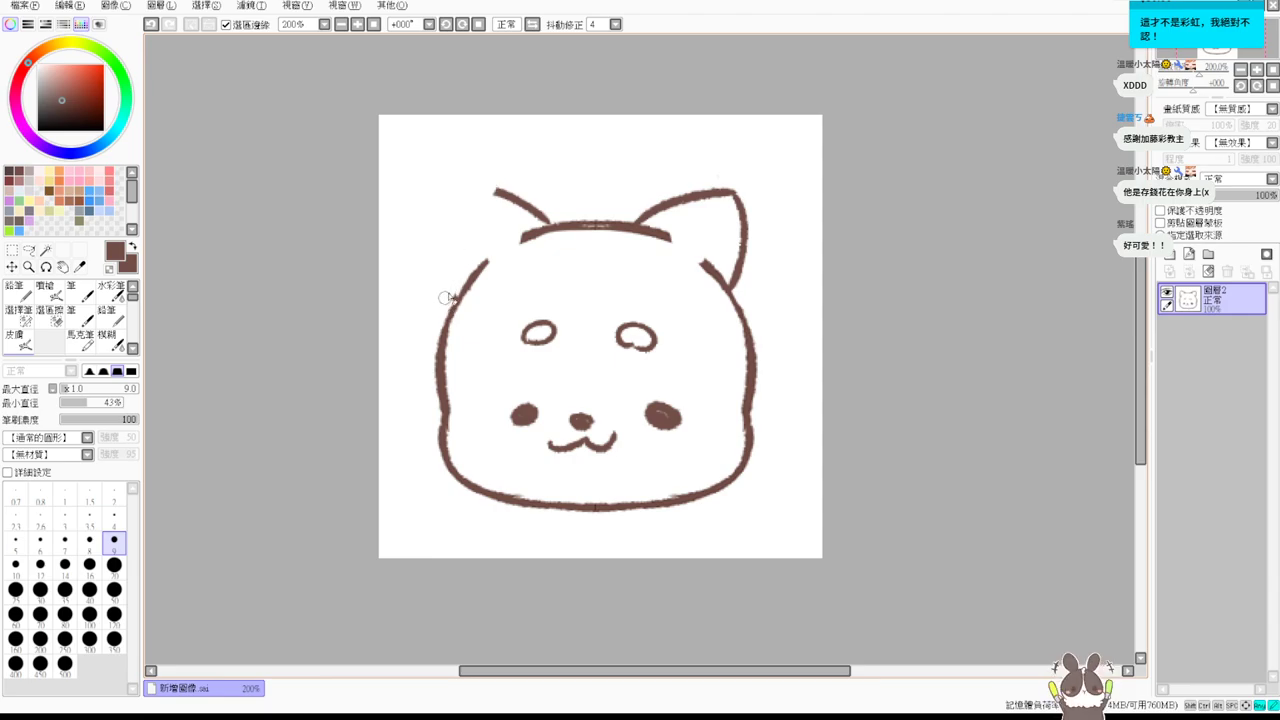
mouse_move(473, 222)
left_mouse_down()
mouse_move(494, 200)
mouse_move(557, 206)
mouse_move(547, 215)
left_mouse_up()
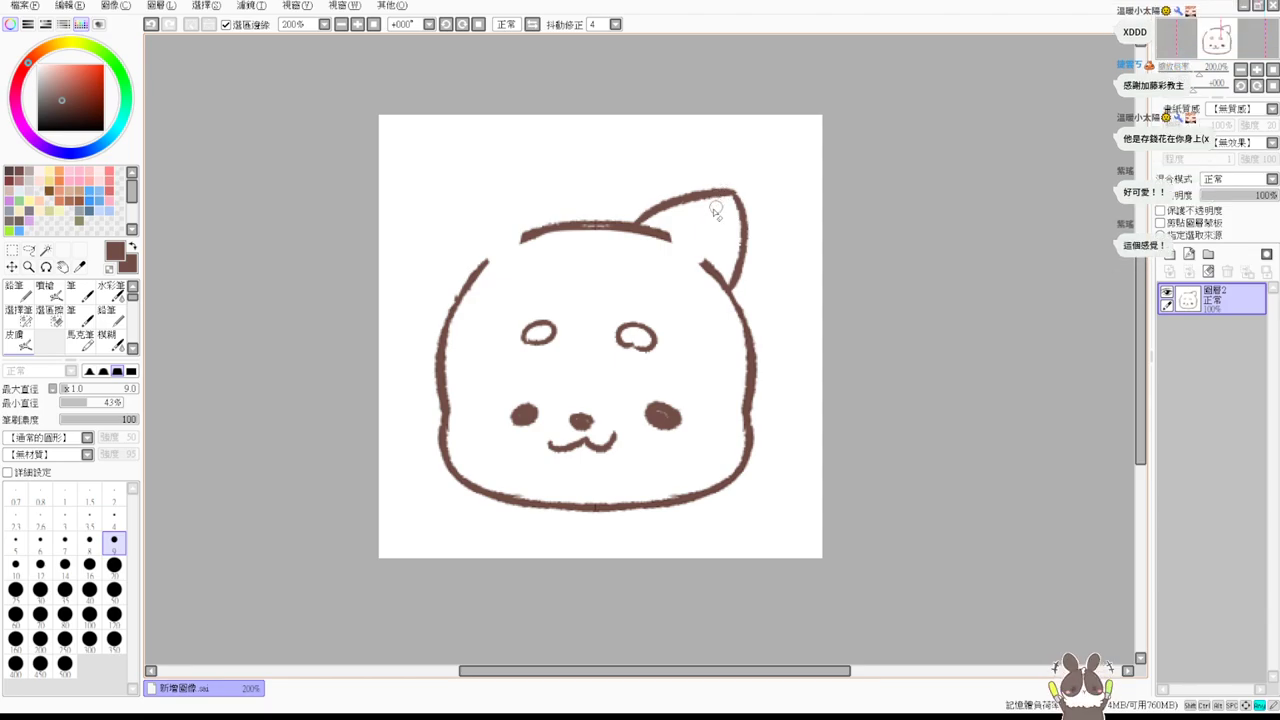
mouse_move(676, 207)
left_mouse_down()
mouse_move(639, 208)
mouse_move(743, 197)
mouse_move(737, 277)
left_mouse_up()
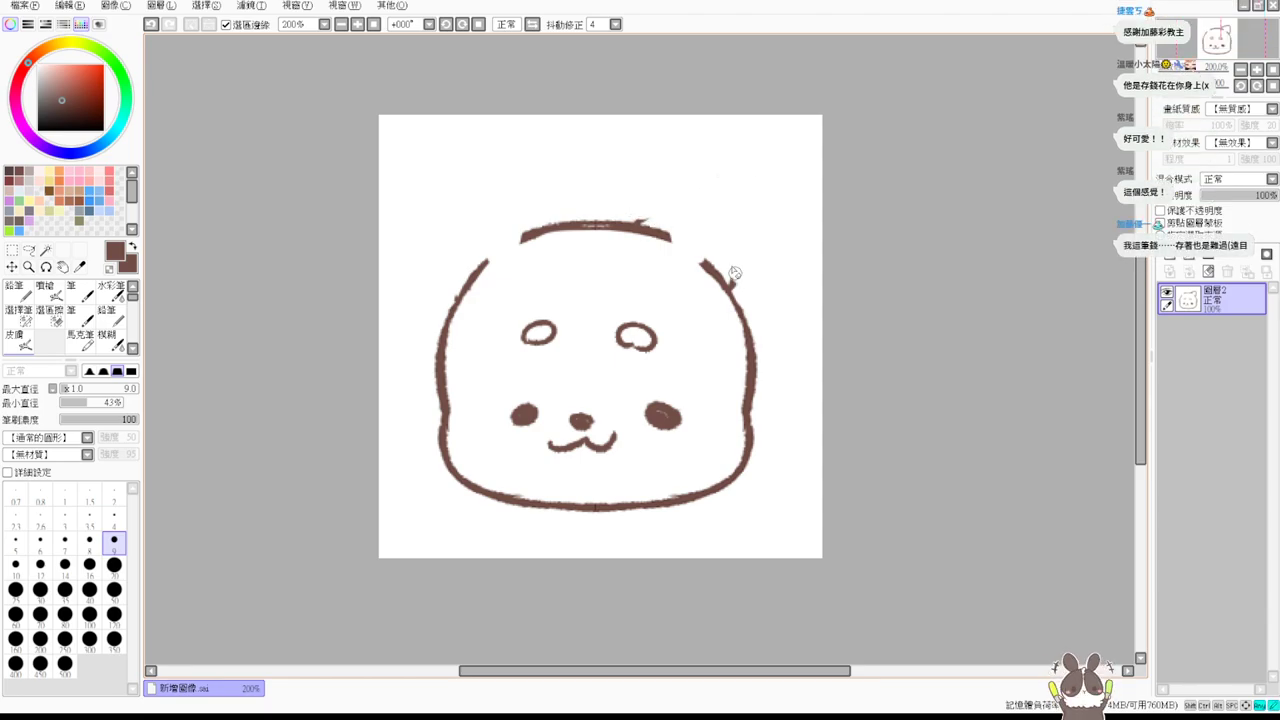
Draw a smaller, rounder left ear over the gap in the head outline.
key("v")
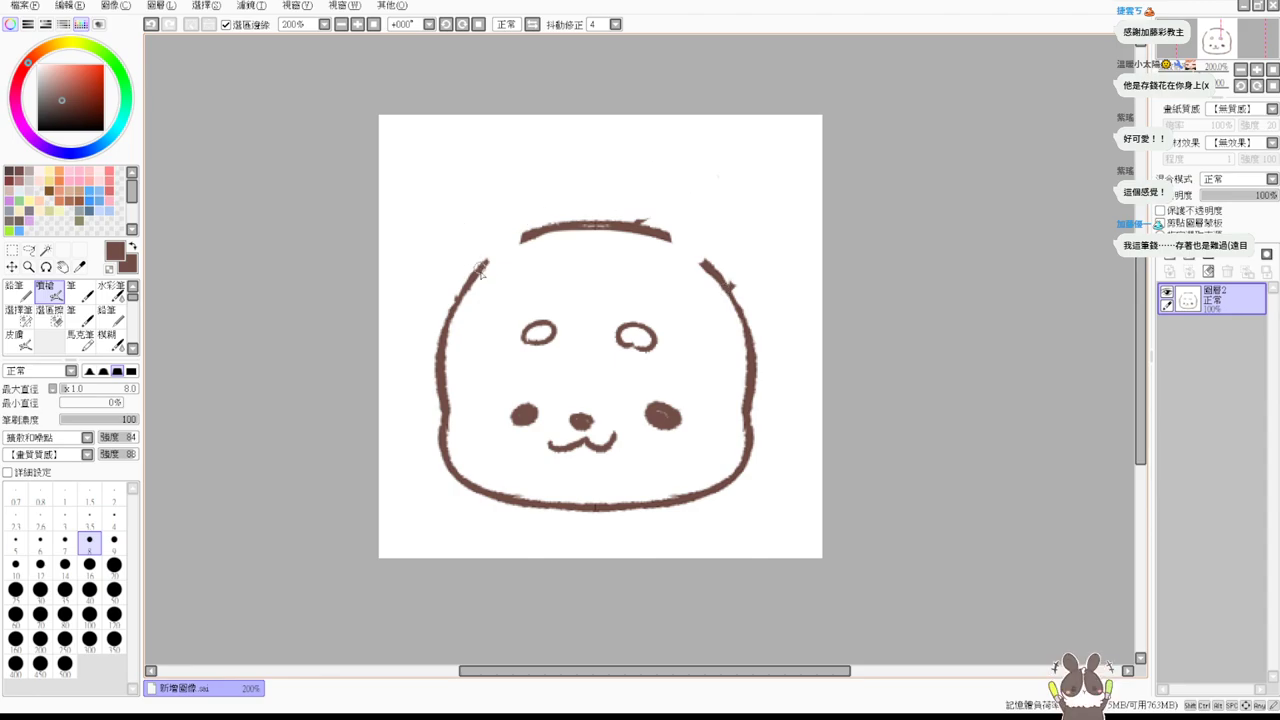
mouse_move(474, 268)
left_mouse_down()
mouse_move(496, 204)
mouse_move(536, 224)
mouse_move(495, 202)
mouse_move(476, 211)
mouse_move(546, 214)
left_mouse_up()
key("ctrl+z")
key("ctrl+z")
Draw a smaller, rounder right ear over its gap, undoing strokes until its outer edge joins the head.
mouse_move(652, 230)
left_mouse_down()
mouse_move(724, 198)
mouse_move(740, 208)
mouse_move(719, 209)
left_mouse_up()
key("ctrl+z")
key("ctrl+z")
mouse_move(648, 228)
left_mouse_down()
mouse_move(723, 213)
mouse_move(709, 202)
mouse_move(733, 265)
left_mouse_up()
key("ctrl+z")
left_click_drag(710, 202, 735, 296)
key("ctrl+z")
key("ctrl+z")
mouse_move(708, 201)
left_mouse_down()
mouse_move(728, 210)
mouse_move(738, 284)
left_mouse_up()
key("ctrl+z")
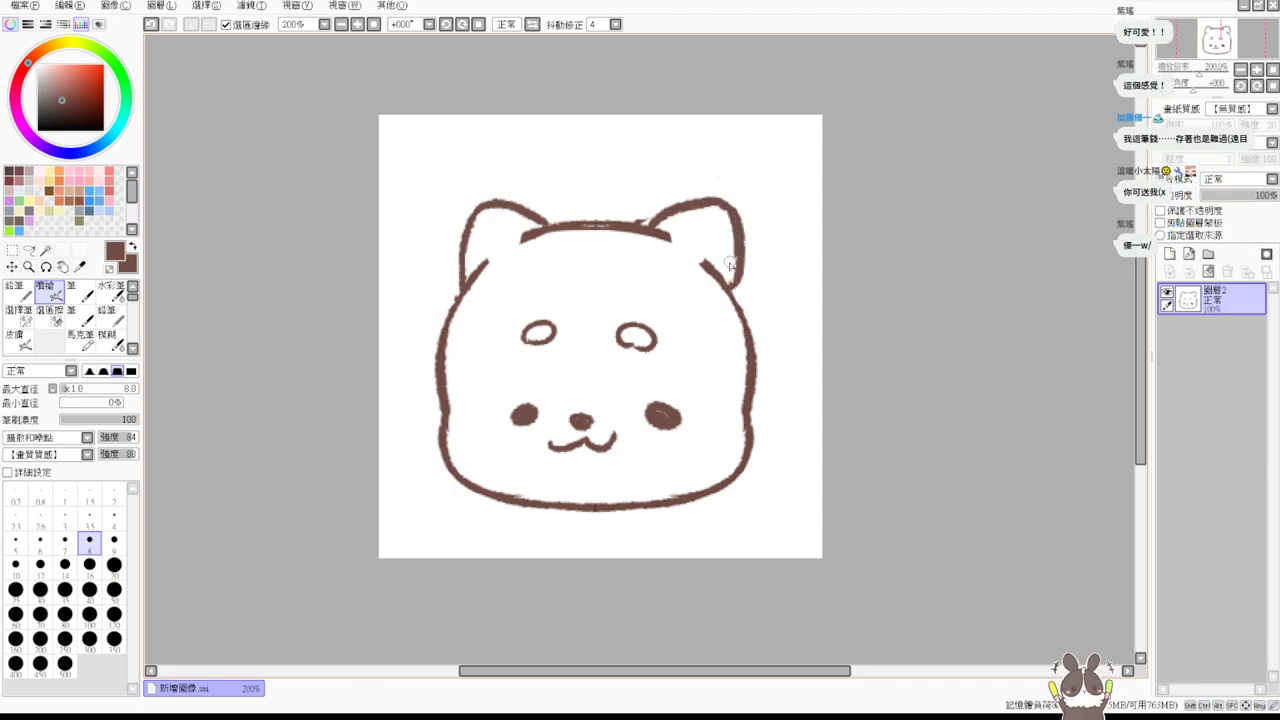
Reshape both filled eyes and redraw the two outlined oval brows slightly lower.
left_click_drag(520, 420, 531, 404)
left_click_drag(652, 412, 660, 416)
key("e")
mouse_move(545, 335)
left_mouse_down()
mouse_move(639, 316)
mouse_move(605, 360)
mouse_move(655, 345)
left_mouse_up()
key("v")
mouse_move(531, 360)
left_mouse_down()
mouse_move(519, 350)
mouse_move(532, 338)
left_mouse_up()
key("ctrl+z")
mouse_move(612, 342)
left_mouse_down()
mouse_move(648, 343)
mouse_move(614, 346)
left_mouse_up()
Try marks on the lower cheeks, erase the mouth, and undo the trial strokes.
mouse_move(488, 468)
left_mouse_down()
mouse_move(476, 441)
mouse_move(490, 470)
left_mouse_up()
left_click_drag(704, 463, 713, 442)
key("e")
mouse_move(545, 440)
left_mouse_down()
mouse_move(609, 453)
mouse_move(570, 532)
mouse_move(585, 482)
mouse_move(549, 453)
mouse_move(580, 452)
left_mouse_up()
key("ctrl+z")
key("ctrl+z")
key("ctrl+z")
key("ctrl+z")
key("ctrl+z")
key("ctrl+z")
key("ctrl+z")
key("e")
key("e")
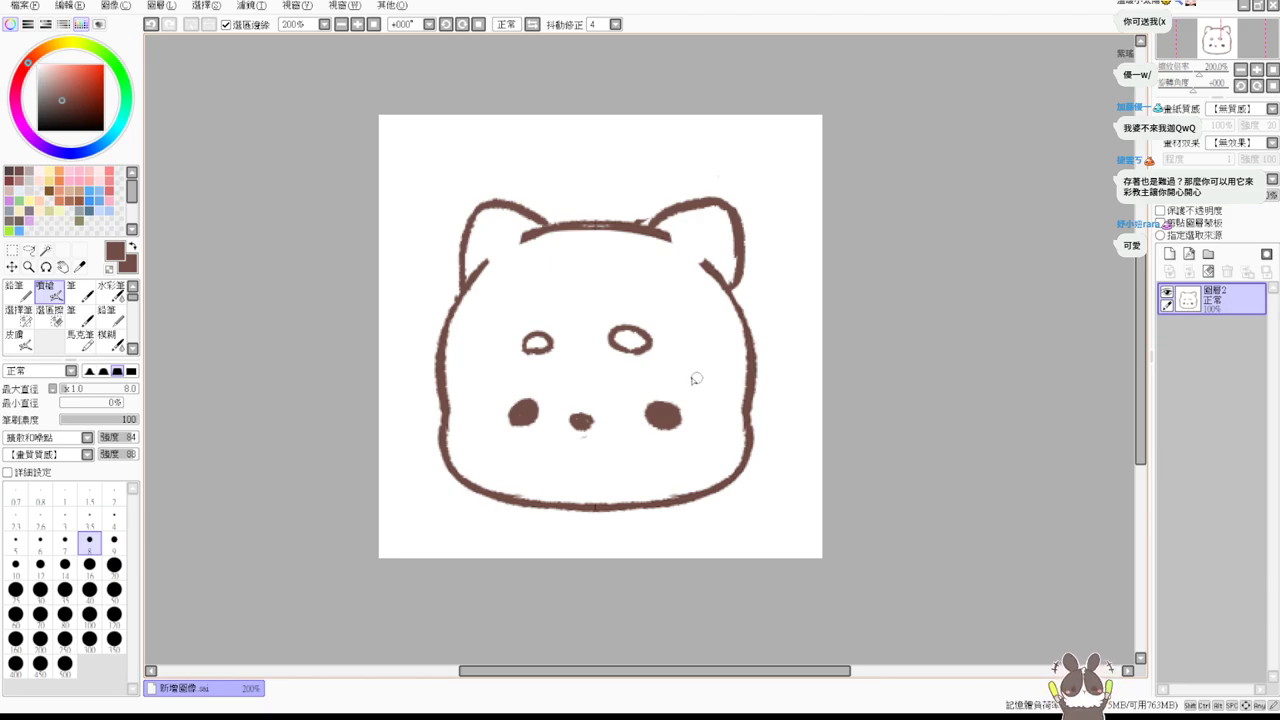
Erase the old nose, then redraw a small filled nose with a wavy mouth beneath it.
key("e")
mouse_move(571, 434)
left_mouse_down()
mouse_move(580, 420)
mouse_move(583, 455)
left_mouse_up()
scroll(574, 521, "up", 1)
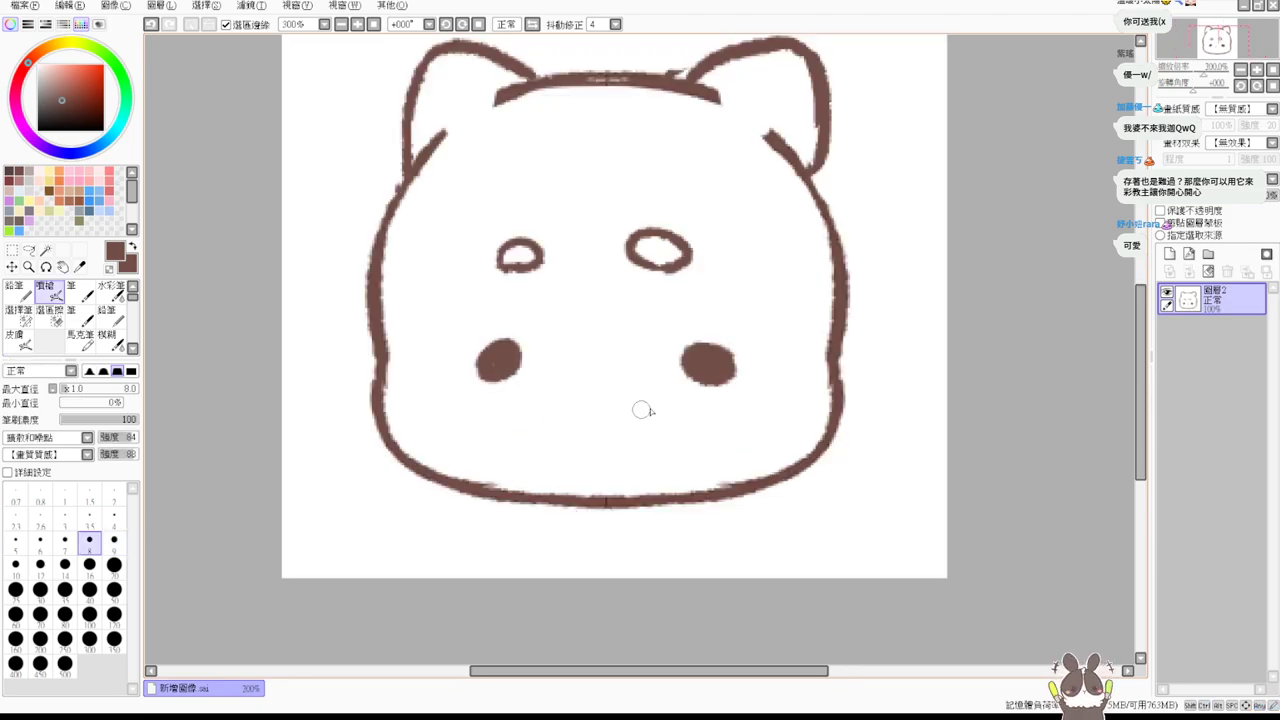
left_click_drag(578, 374, 595, 372)
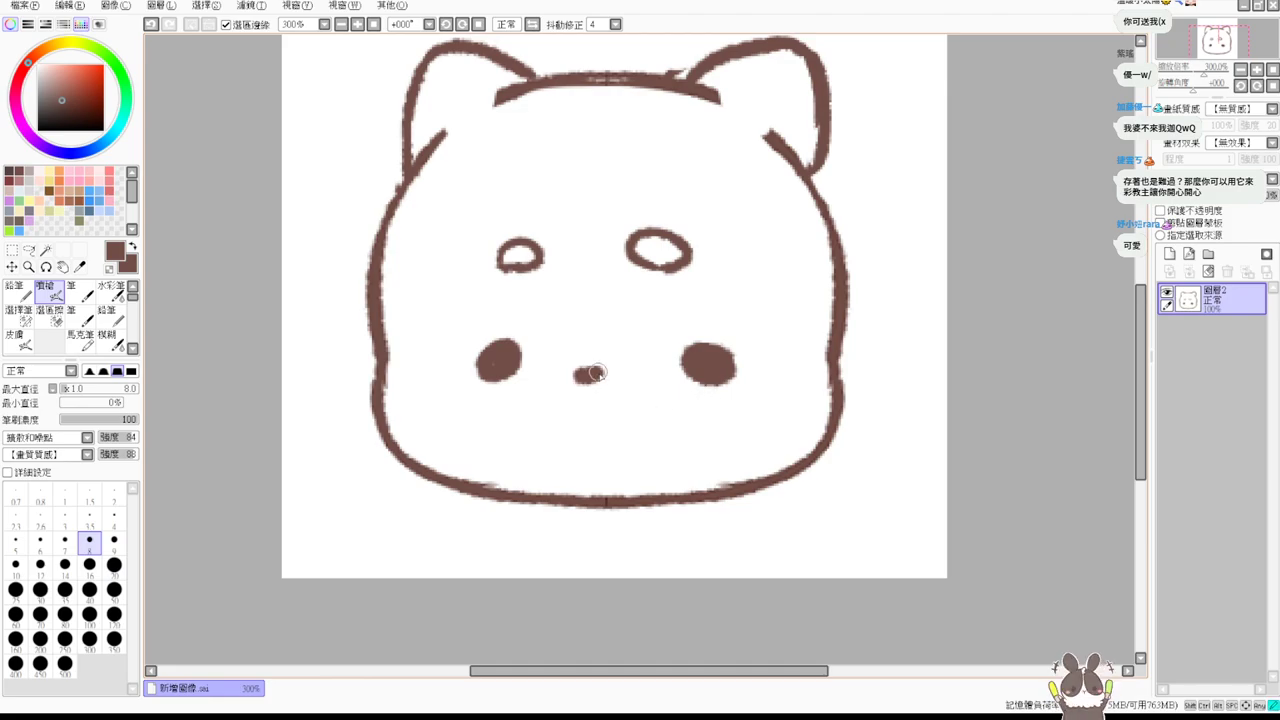
left_click_drag(541, 406, 562, 420)
mouse_move(592, 405)
left_mouse_down()
mouse_move(566, 418)
mouse_move(646, 398)
mouse_move(638, 405)
left_mouse_up()
key("ctrl+z")
key("ctrl+z")
key("ctrl+z")
key("ctrl+z")
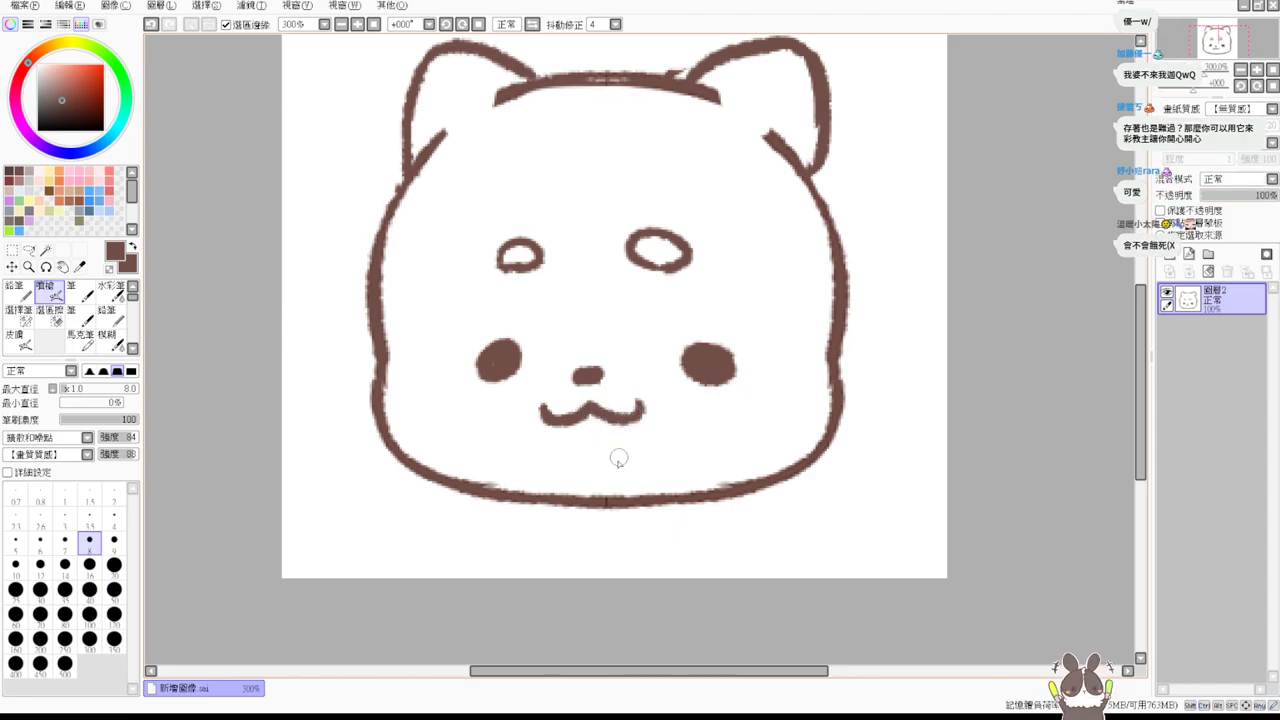
Erase both filled oval eyes.
key("e")
mouse_move(703, 357)
left_mouse_down()
mouse_move(701, 388)
mouse_move(695, 366)
mouse_move(723, 354)
left_mouse_up()
mouse_move(488, 360)
left_mouse_down()
mouse_move(514, 343)
mouse_move(500, 357)
mouse_move(510, 363)
left_mouse_up()
Draw a round tongue hanging below the mouth with a short centre line.
key("v")
left_click_drag(545, 412, 596, 464)
key("ctrl+z")
left_click_drag(544, 410, 595, 468)
key("ctrl+z")
mouse_move(560, 420)
left_mouse_down()
mouse_move(603, 471)
mouse_move(633, 436)
mouse_move(596, 474)
left_mouse_up()
key("ctrl+z")
key("ctrl+z")
mouse_move(636, 414)
left_mouse_down()
mouse_move(600, 474)
mouse_move(618, 453)
mouse_move(594, 440)
left_mouse_up()
Draw two round filled eyes closer to the level of the nose.
mouse_move(478, 360)
left_mouse_down()
mouse_move(470, 370)
mouse_move(493, 385)
mouse_move(491, 365)
left_mouse_up()
key("ctrl+z")
mouse_move(689, 375)
left_mouse_down()
mouse_move(700, 352)
mouse_move(703, 390)
mouse_move(692, 370)
mouse_move(705, 362)
mouse_move(697, 372)
left_mouse_up()
key("ctrl+z")
key("ctrl+z")
left_click(688, 377)
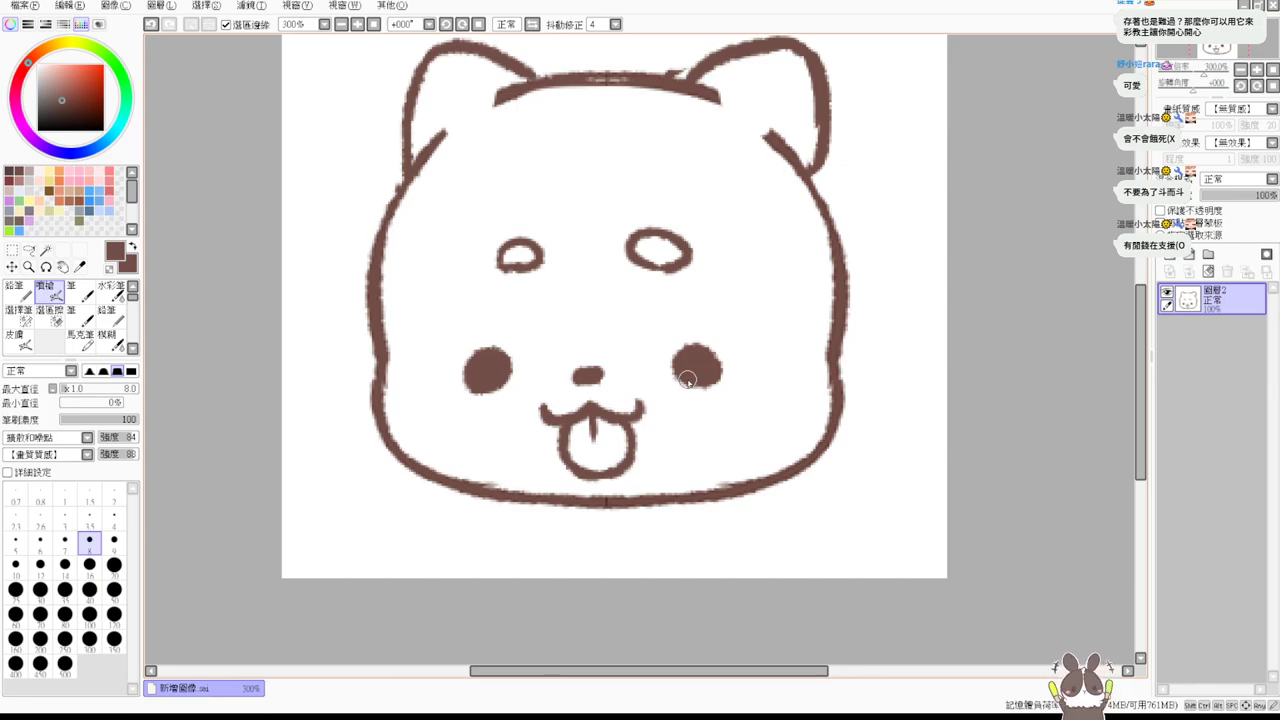
Replace the round eyes with two wide, flat filled bars.
key("e")
mouse_move(700, 350)
left_mouse_down()
mouse_move(670, 372)
mouse_move(720, 339)
mouse_move(708, 380)
left_mouse_up()
mouse_move(482, 345)
left_mouse_down()
mouse_move(440, 397)
mouse_move(488, 391)
mouse_move(491, 362)
mouse_move(485, 378)
mouse_move(510, 353)
mouse_move(477, 381)
mouse_move(509, 385)
mouse_move(495, 368)
mouse_move(484, 382)
mouse_move(498, 363)
mouse_move(512, 372)
mouse_move(486, 365)
mouse_move(508, 358)
mouse_move(449, 376)
mouse_move(500, 378)
left_mouse_up()
key("v")
key("ctrl+z")
key("ctrl+z")
key("ctrl+z")
key("ctrl+z")
left_click_drag(666, 352, 723, 392)
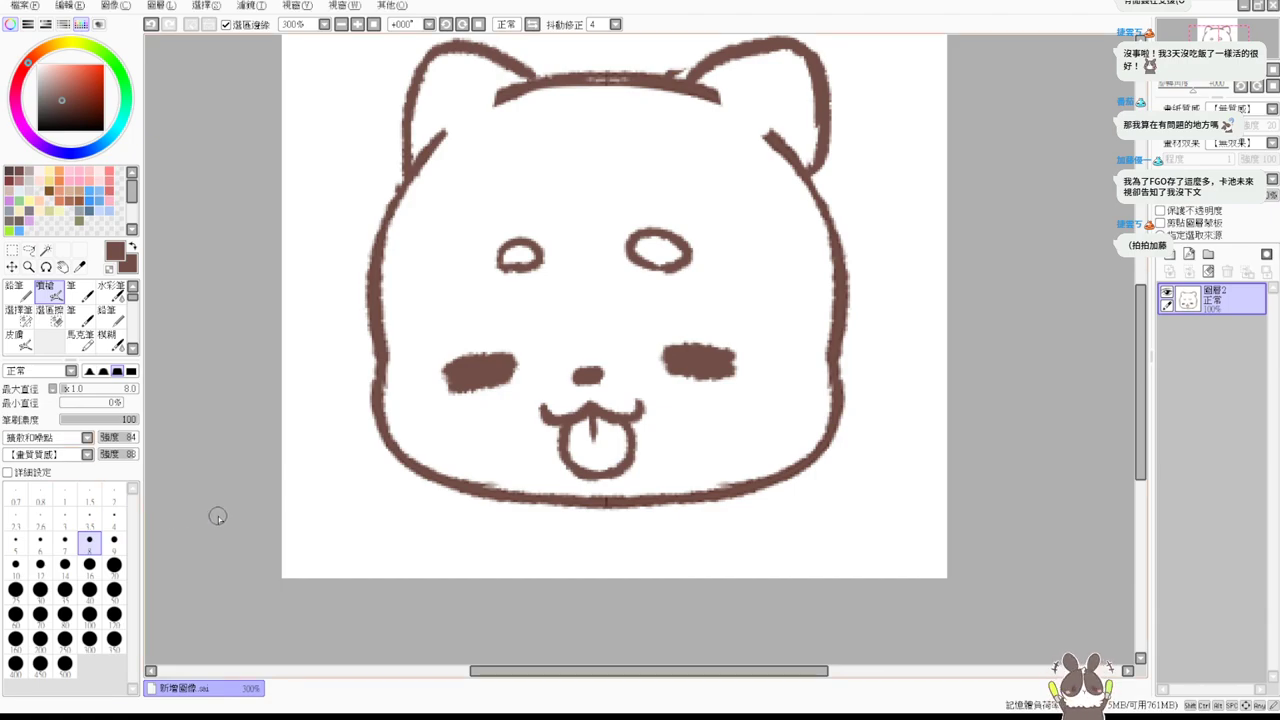
Erase both bar-shaped eyes.
scroll(923, 310, "up", 1)
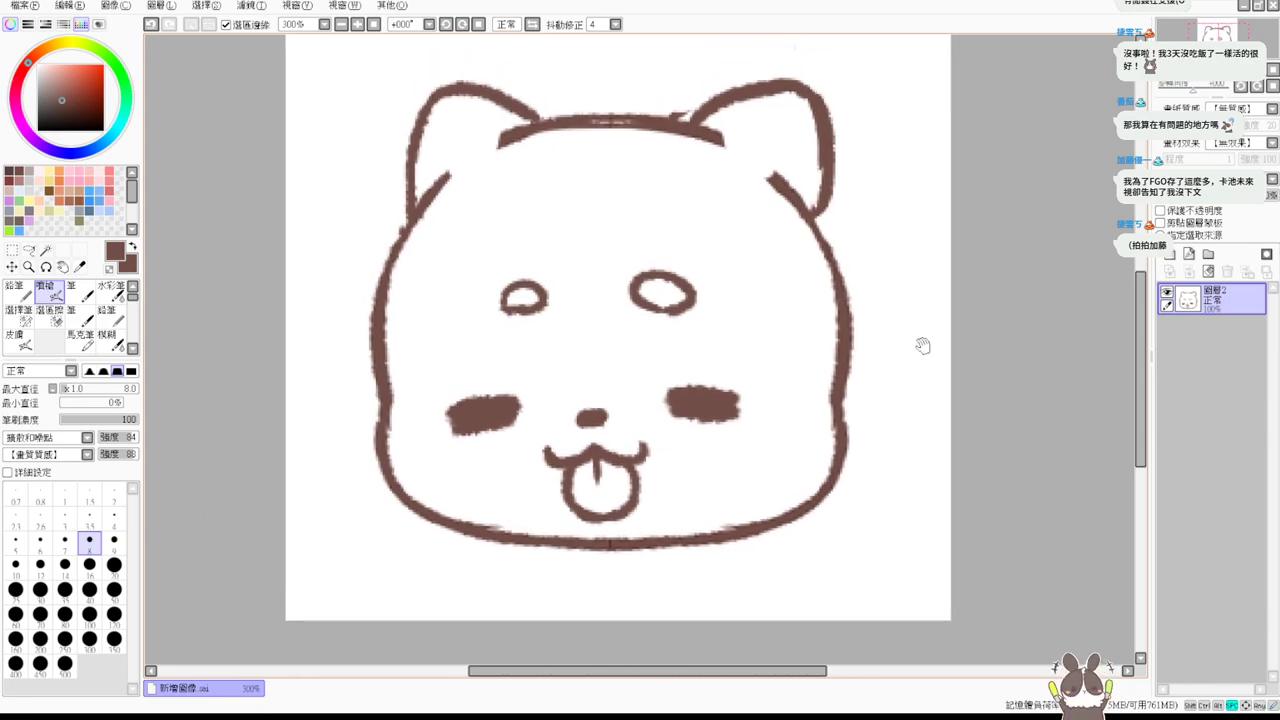
key("e")
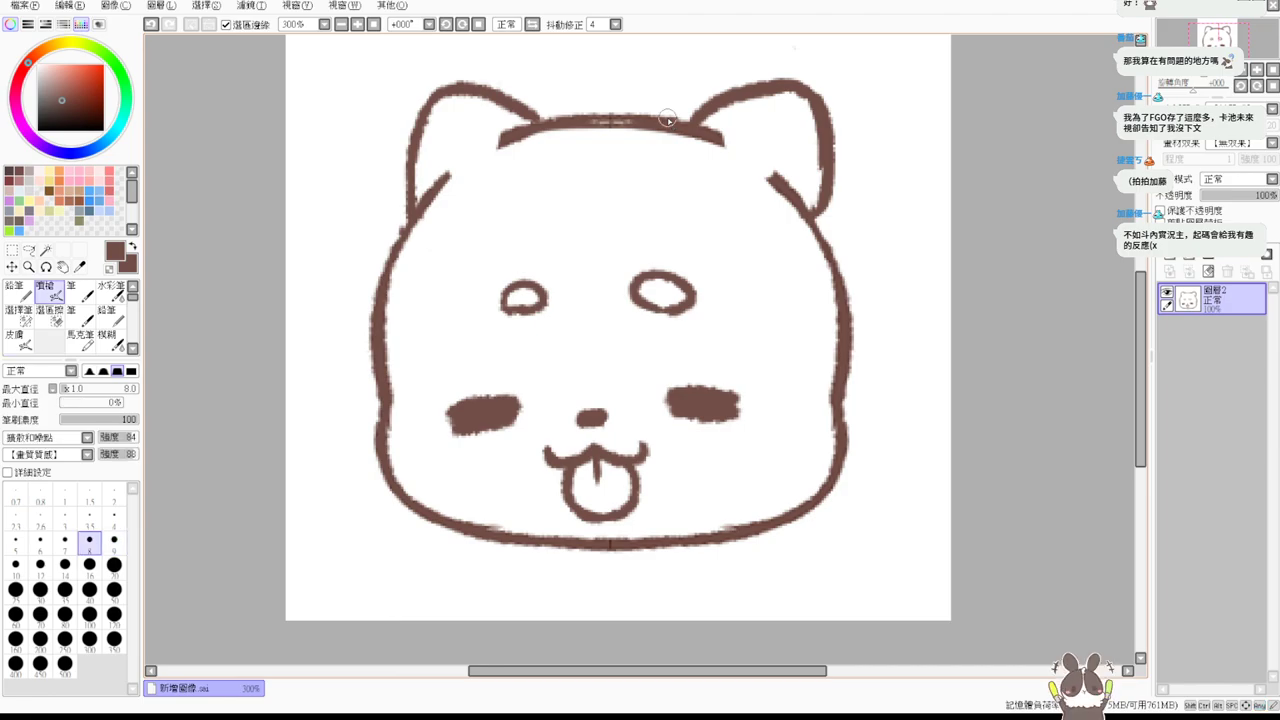
left_click_drag(458, 425, 460, 443)
mouse_move(709, 400)
left_mouse_down()
mouse_move(700, 376)
mouse_move(671, 423)
mouse_move(743, 408)
left_mouse_up()
key("e")
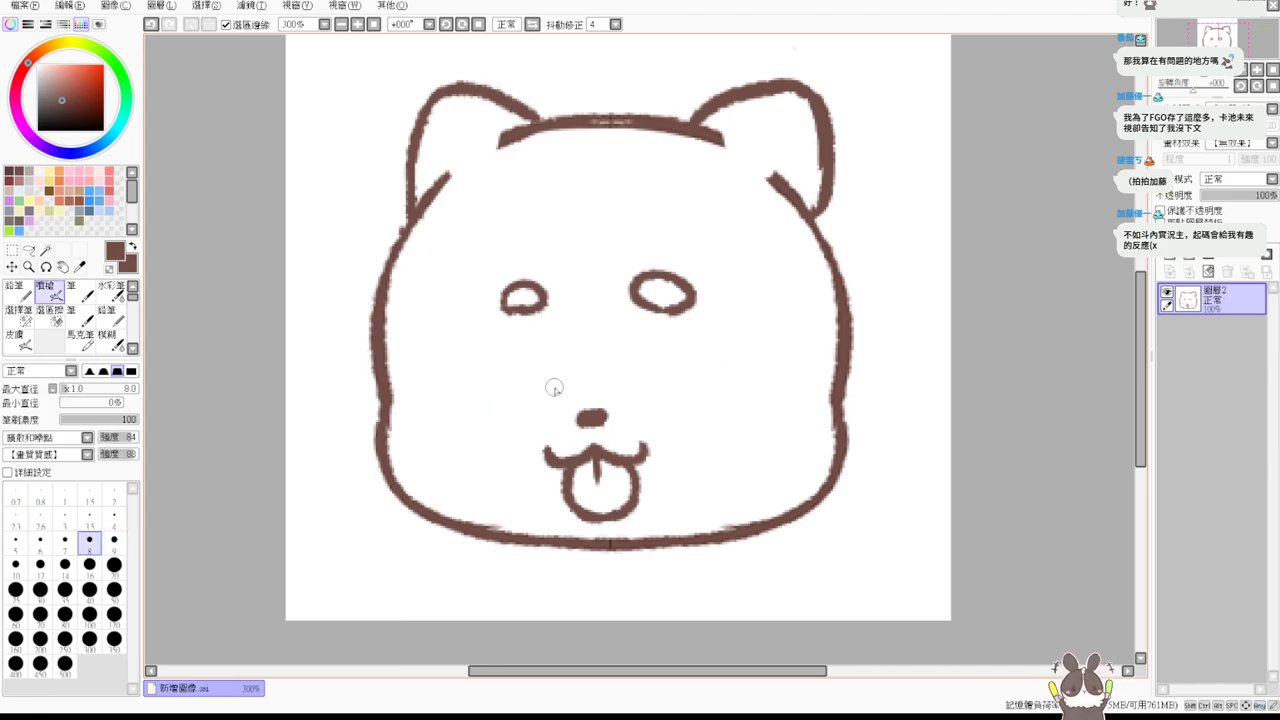
Try outlined half-moon eyes with filled round pupils, and undo them.
mouse_move(535, 405)
left_mouse_down()
mouse_move(466, 400)
mouse_move(463, 418)
mouse_move(535, 405)
left_mouse_up()
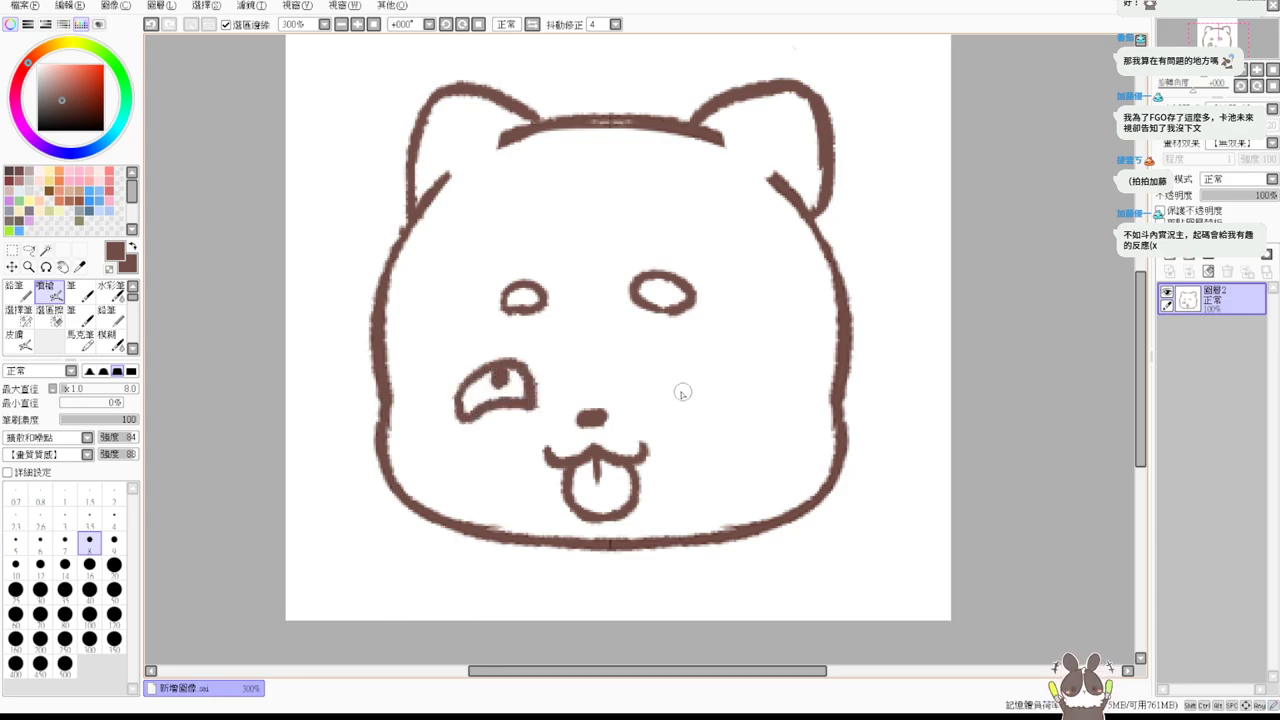
mouse_move(676, 408)
left_mouse_down()
mouse_move(738, 416)
mouse_move(676, 410)
left_mouse_up()
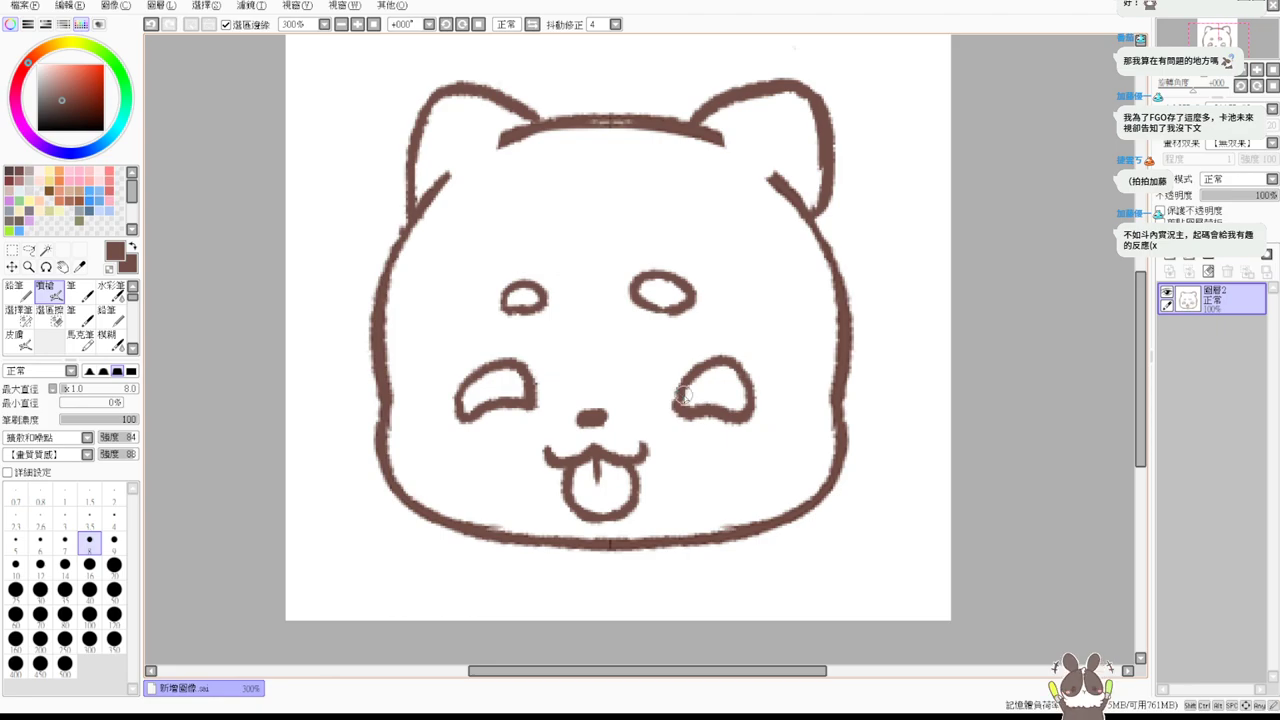
left_click_drag(496, 388, 500, 384)
left_click_drag(713, 388, 716, 383)
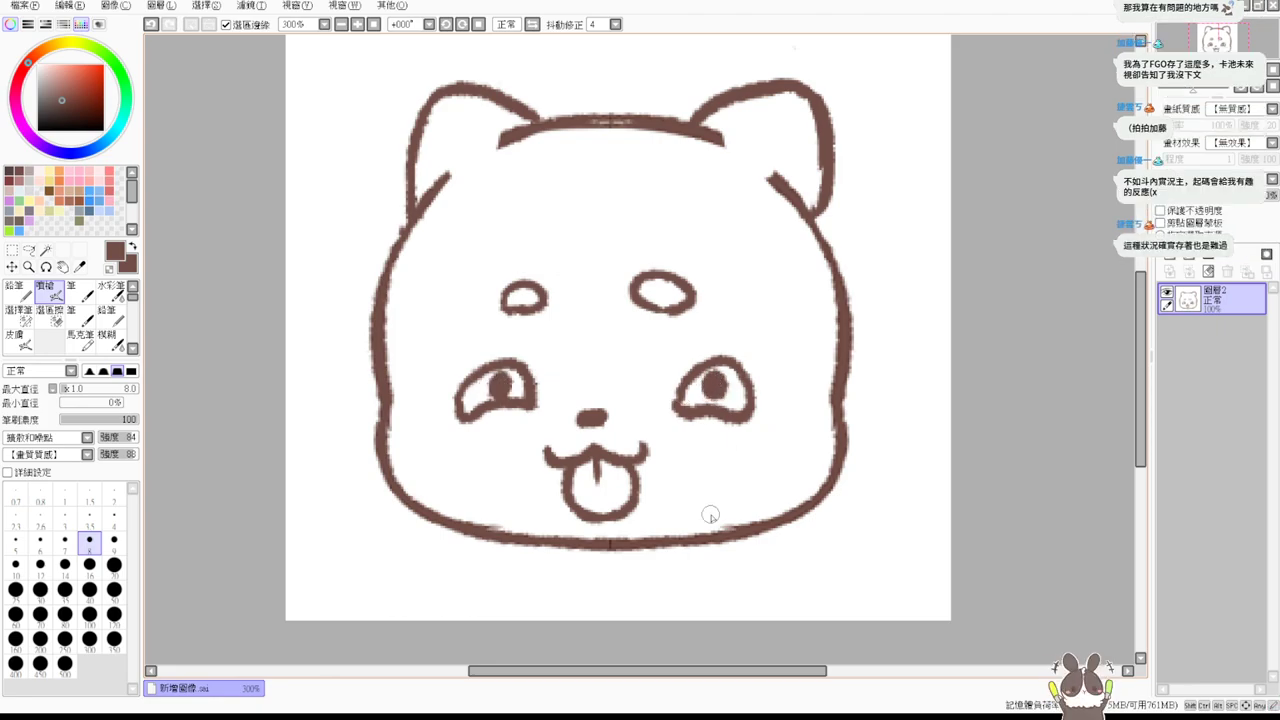
key("ctrl+z")
key("ctrl+z")
key("ctrl+z")
key("ctrl+z")
key("ctrl+z")
key("ctrl+z")
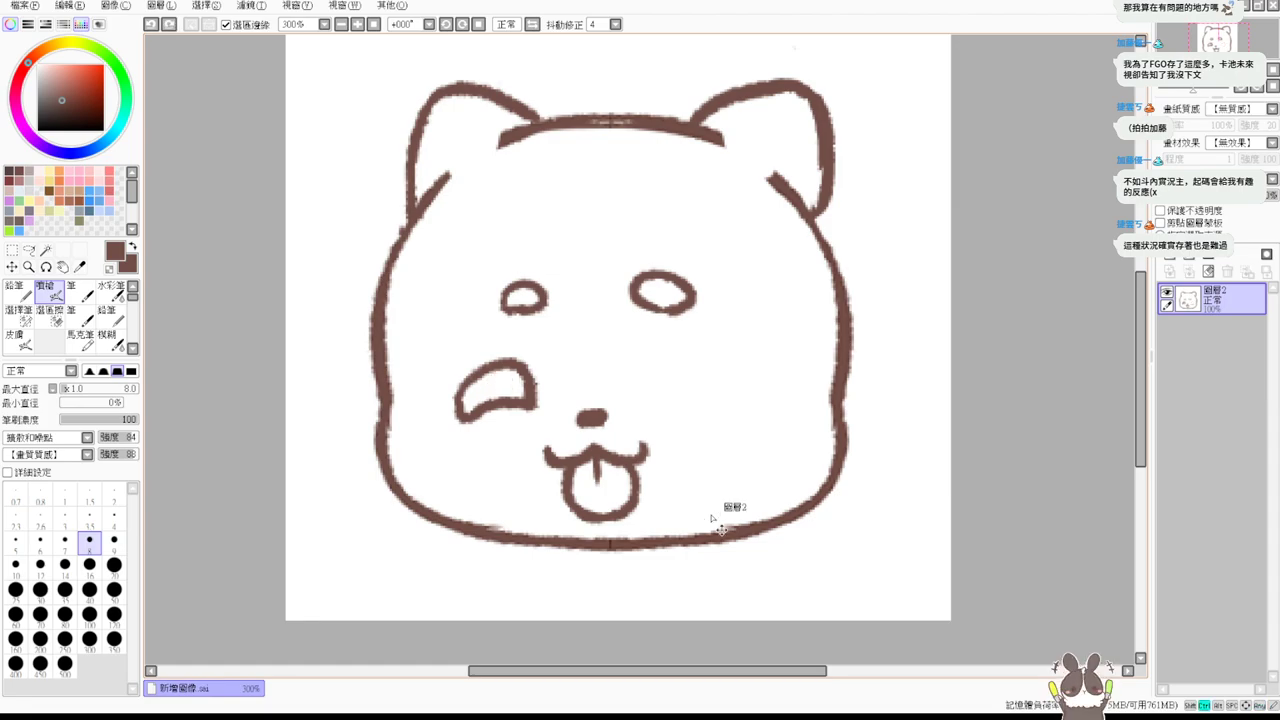
Erase the two outlined oval brows.
key("e")
left_click_drag(513, 300, 552, 301)
mouse_move(666, 257)
left_mouse_down()
mouse_move(636, 316)
mouse_move(691, 284)
mouse_move(669, 331)
left_mouse_up()
Draw two large round filled eyes beside the nose and a thick rectangular brow above each.
key("v")
left_click_drag(466, 420, 490, 416)
mouse_move(727, 424)
left_mouse_down()
mouse_move(720, 402)
mouse_move(703, 412)
left_mouse_up()
mouse_move(457, 343)
left_mouse_down()
mouse_move(515, 330)
mouse_move(455, 360)
mouse_move(513, 358)
left_mouse_up()
mouse_move(700, 338)
left_mouse_down()
mouse_move(736, 333)
mouse_move(713, 358)
left_mouse_up()
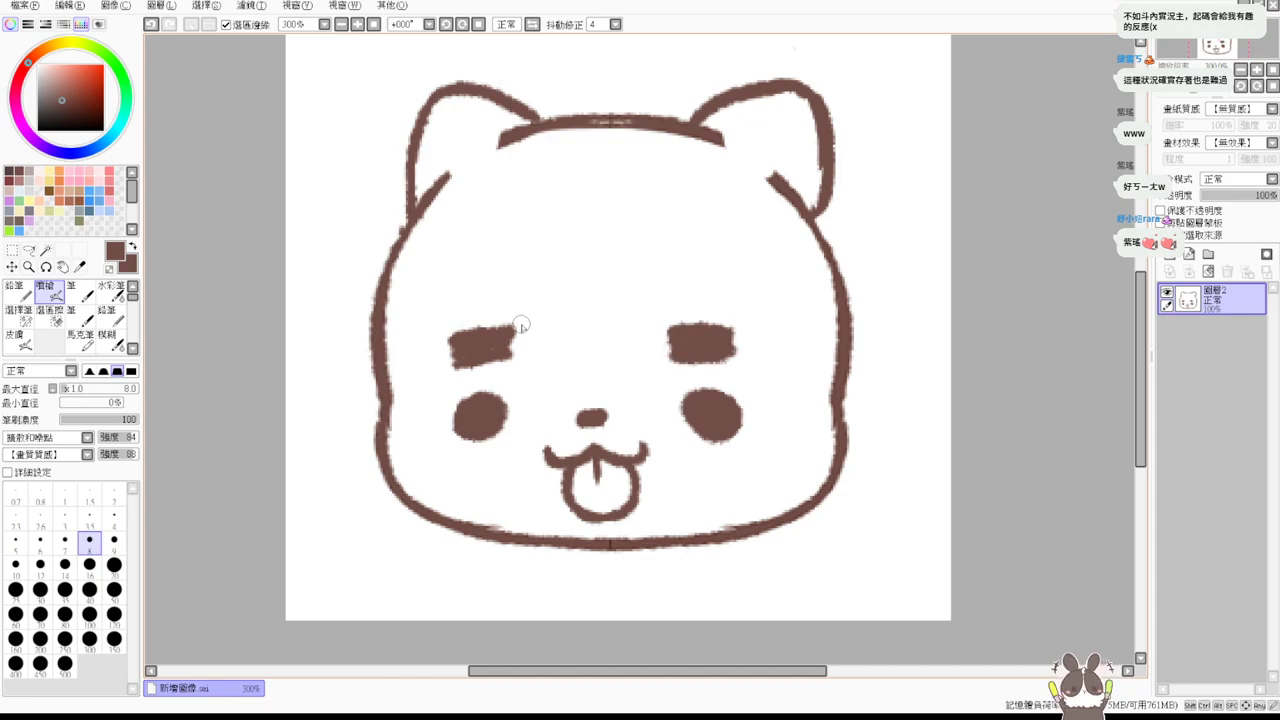
Try a short vertical mark on the forehead above each brow, and undo both marks.
left_click_drag(480, 256, 482, 291)
mouse_move(694, 252)
left_mouse_down()
mouse_move(697, 296)
mouse_move(698, 276)
left_mouse_up()
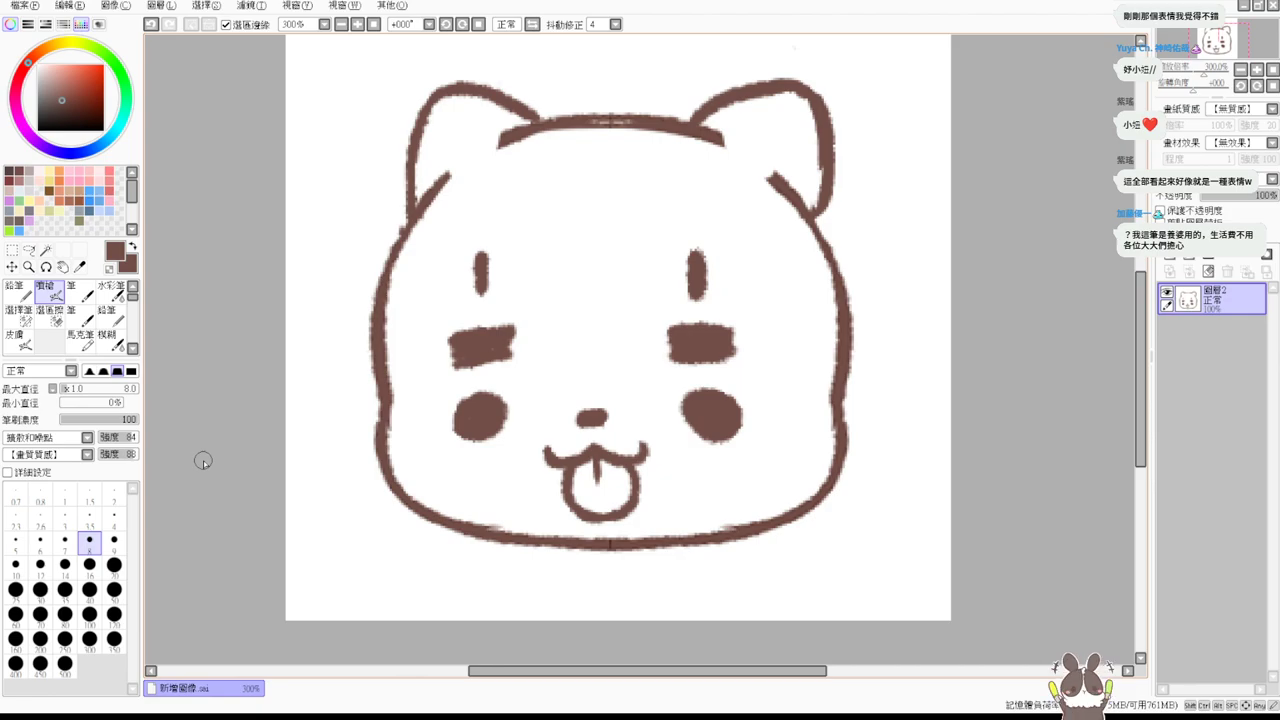
key("ctrl+z")
key("ctrl+z")
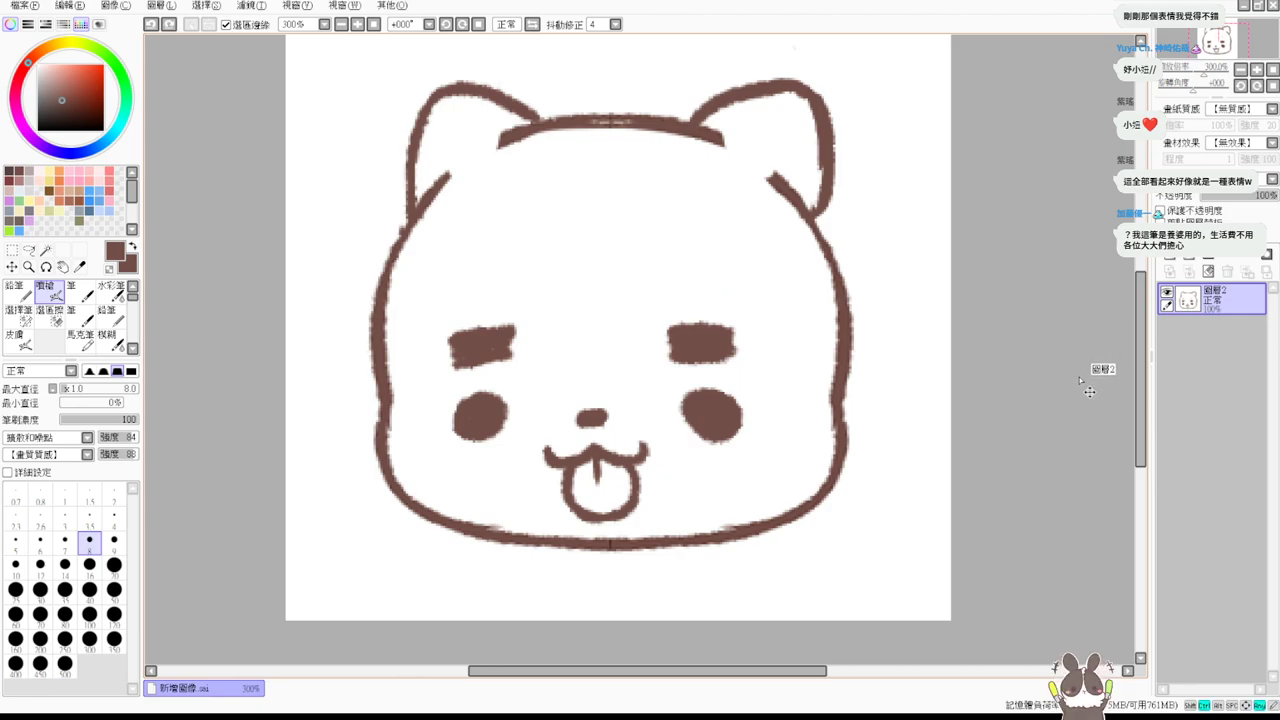
Trim the left brow to a thin stroke slanting down toward the nose.
key("e")
mouse_move(499, 346)
left_mouse_down()
mouse_move(470, 342)
mouse_move(510, 347)
mouse_move(471, 363)
mouse_move(504, 356)
left_mouse_up()
key("v")
Try trimming the right brow to a matching thin slanted stroke, and undo the trimming.
key("e")
mouse_move(670, 330)
left_mouse_down()
mouse_move(688, 325)
mouse_move(712, 360)
mouse_move(702, 334)
mouse_move(676, 345)
left_mouse_up()
key("v")
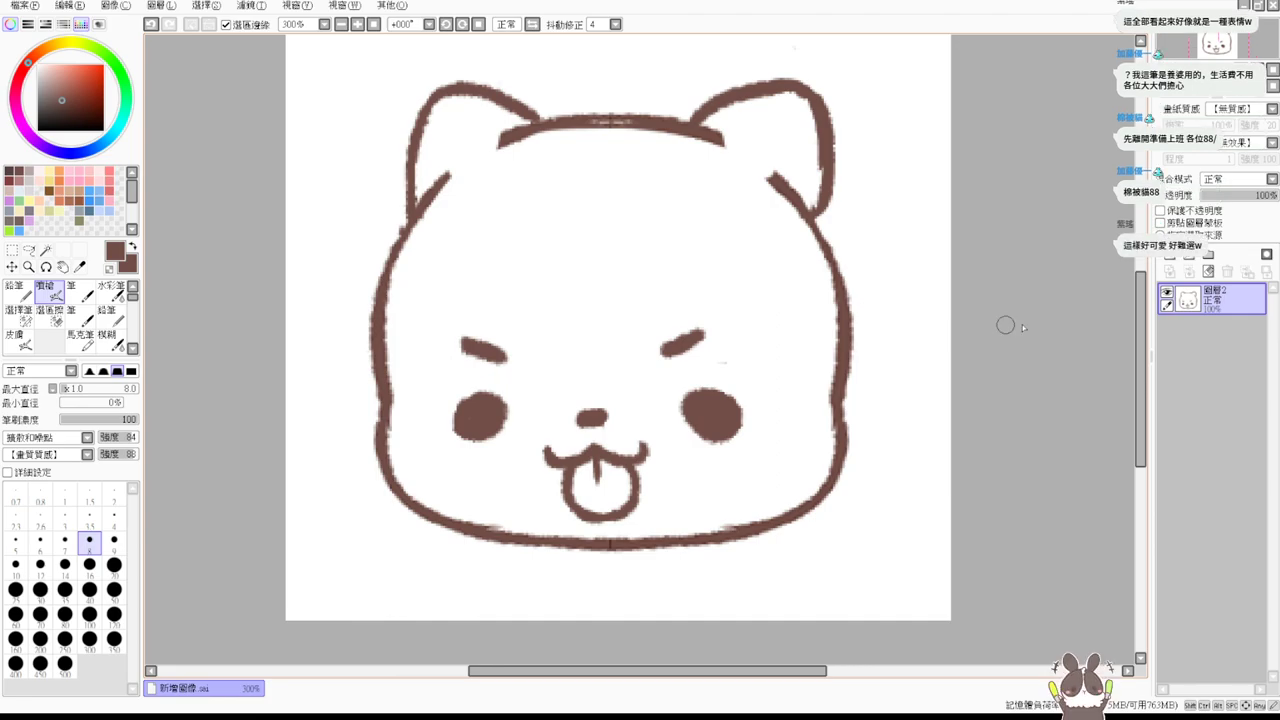
key("ctrl+z")
key("ctrl+z")
key("ctrl+z")
key("ctrl+z")
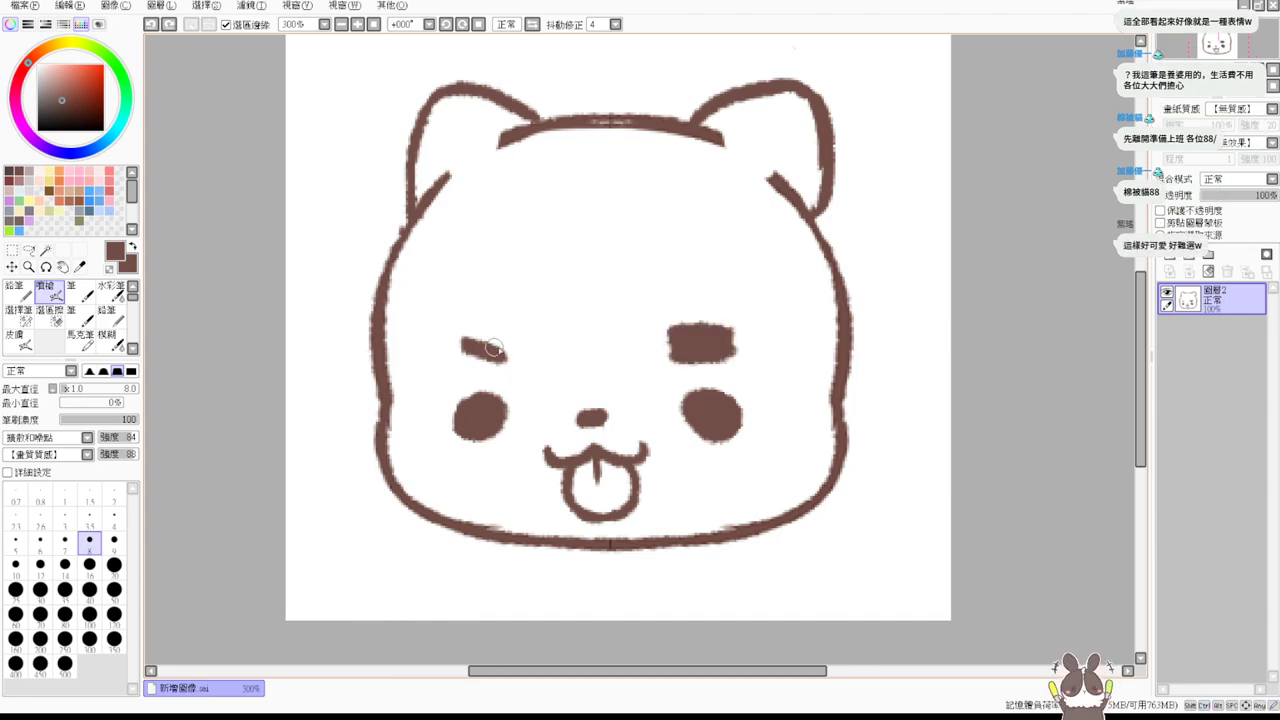
Remove the brows above both eyes, including the extra thick strokes added to the left one.
left_click_drag(449, 323, 430, 330)
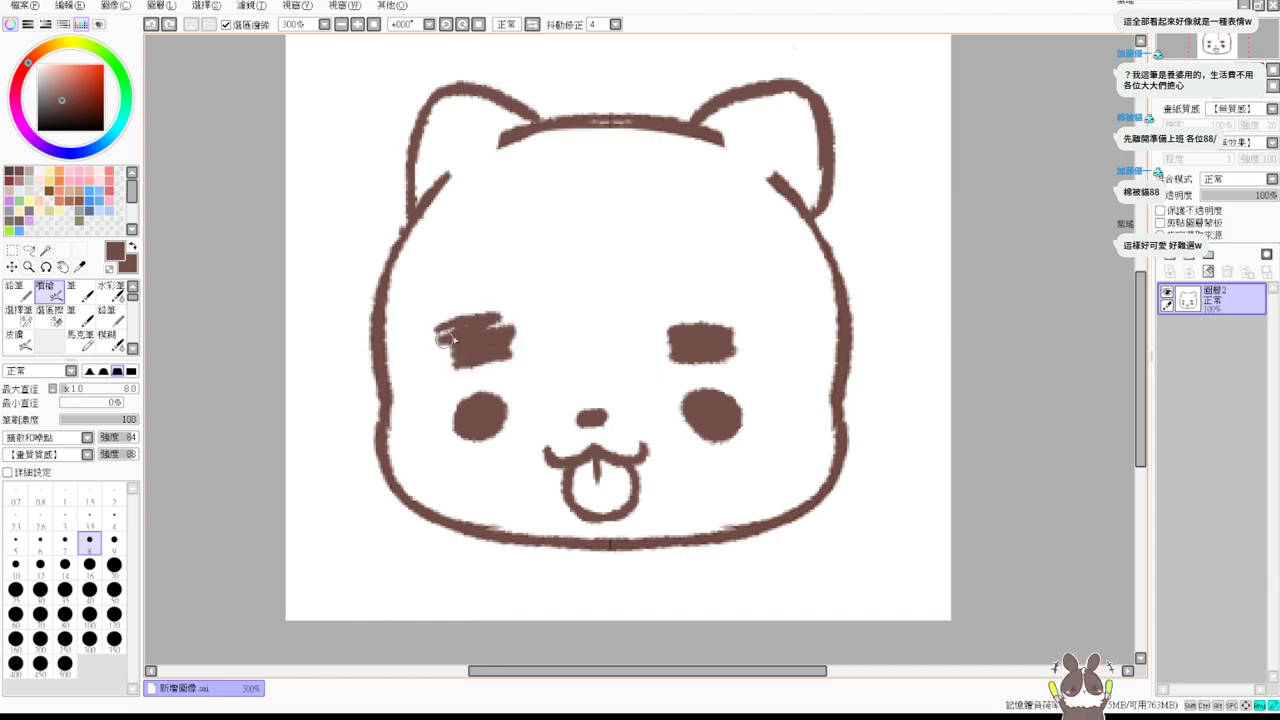
key("n")
key("ctrl+z")
key("ctrl+z")
key("ctrl+z")
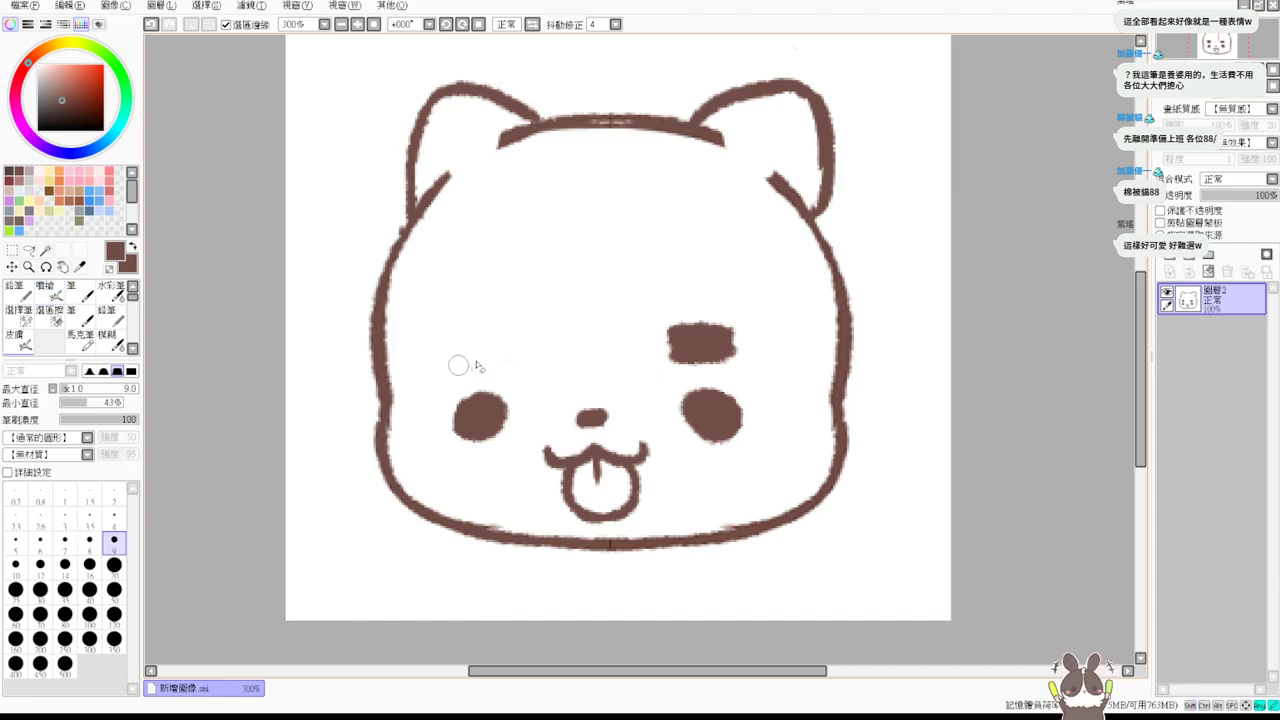
key("ctrl+z")
key("ctrl+z")
key("ctrl+z")
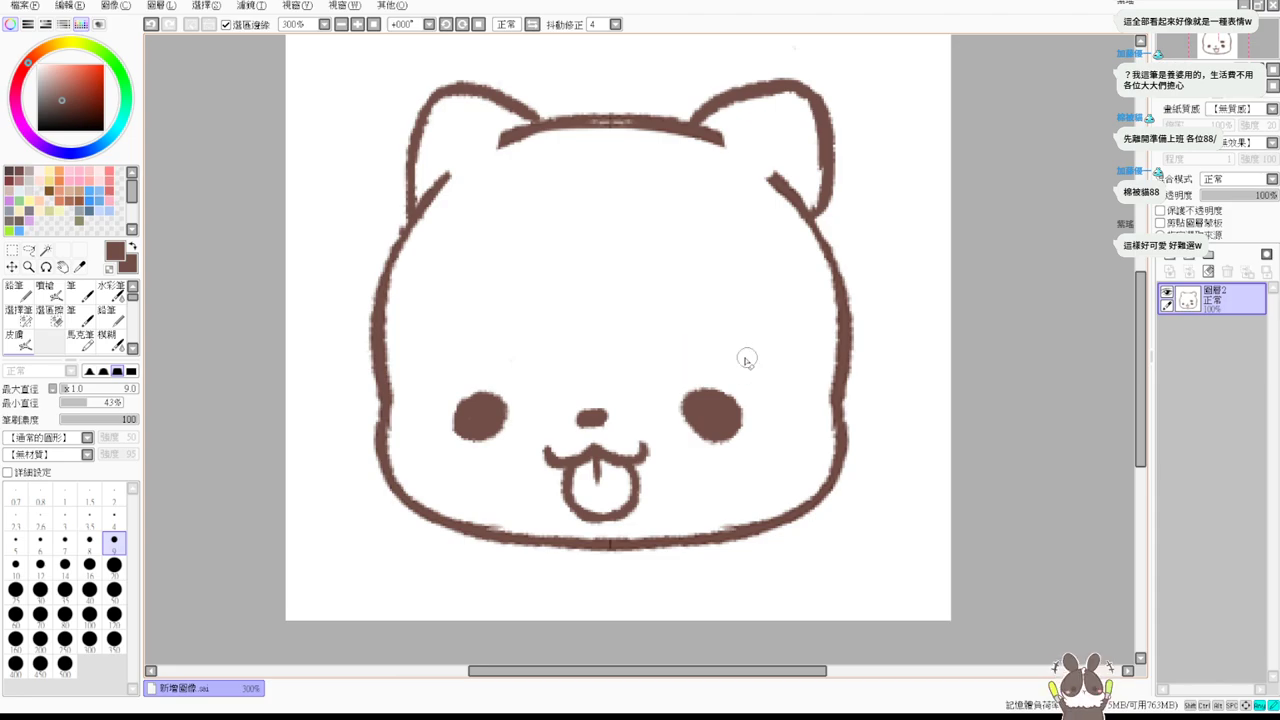
Try a wide outlined oval brow above each eye, and undo both.
key("v")
mouse_move(491, 329)
left_mouse_down()
mouse_move(466, 314)
mouse_move(490, 325)
left_mouse_up()
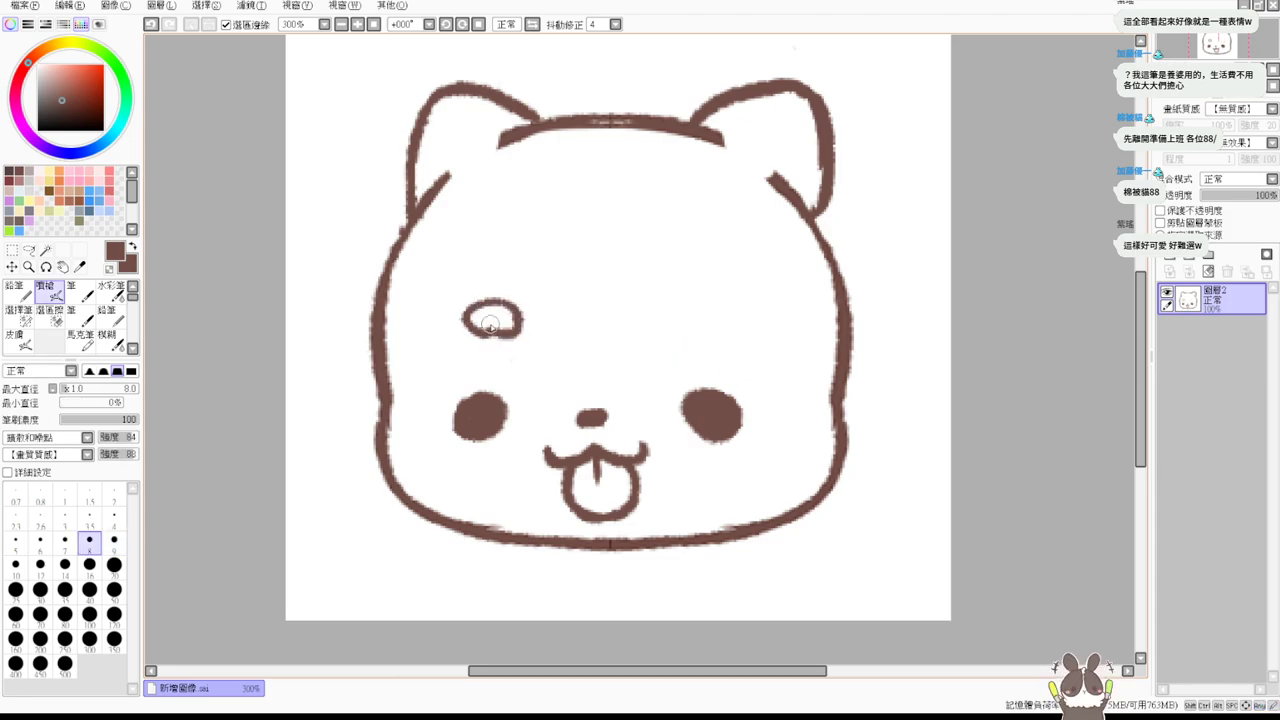
mouse_move(674, 326)
left_mouse_down()
mouse_move(659, 330)
mouse_move(715, 318)
mouse_move(676, 350)
left_mouse_up()
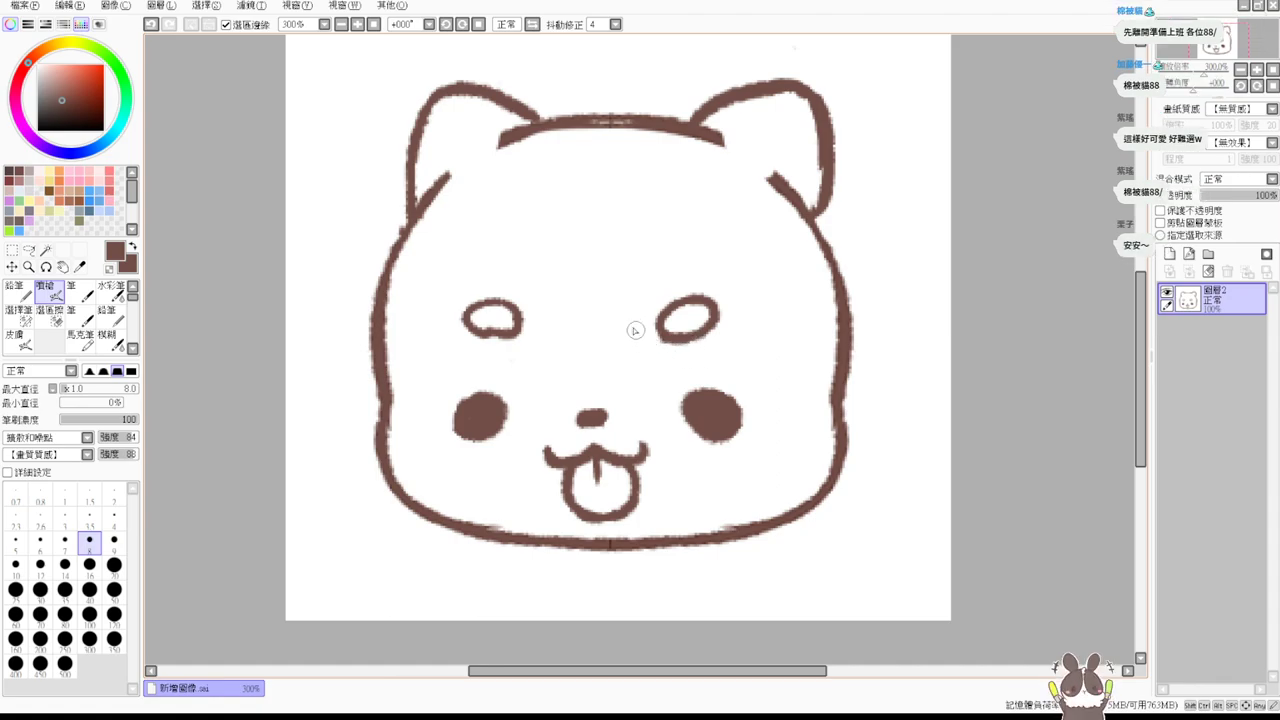
key("ctrl+z")
key("ctrl+z")
key("ctrl+z")
key("ctrl+z")
key("ctrl+z")
key("ctrl+z")
Draw a small outlined oval brow above each eye, set slightly inward toward the nose, undoing the larger attempts.
mouse_move(486, 337)
left_mouse_down()
mouse_move(478, 307)
mouse_move(533, 344)
left_mouse_up()
key("ctrl+z")
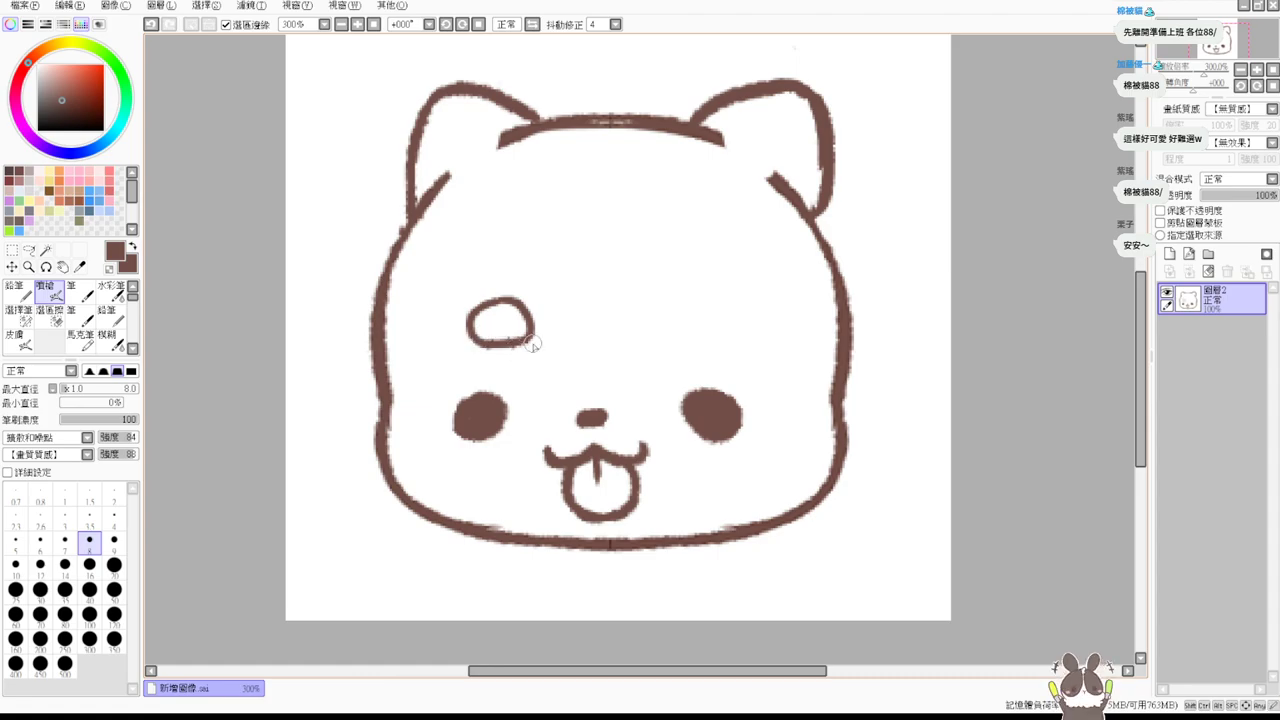
left_click_drag(660, 345, 709, 331)
key("ctrl+z")
key("ctrl+z")
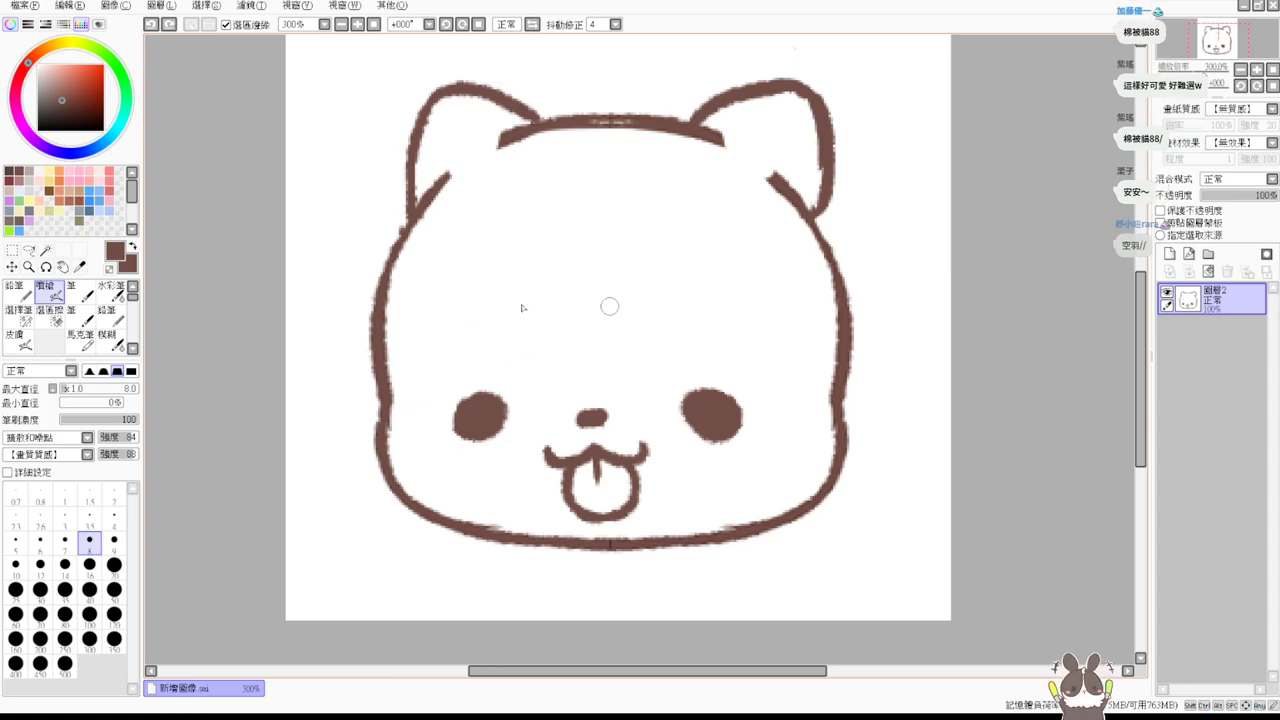
left_click_drag(500, 329, 510, 340)
mouse_move(664, 332)
left_mouse_down()
mouse_move(680, 318)
mouse_move(648, 340)
left_mouse_up()
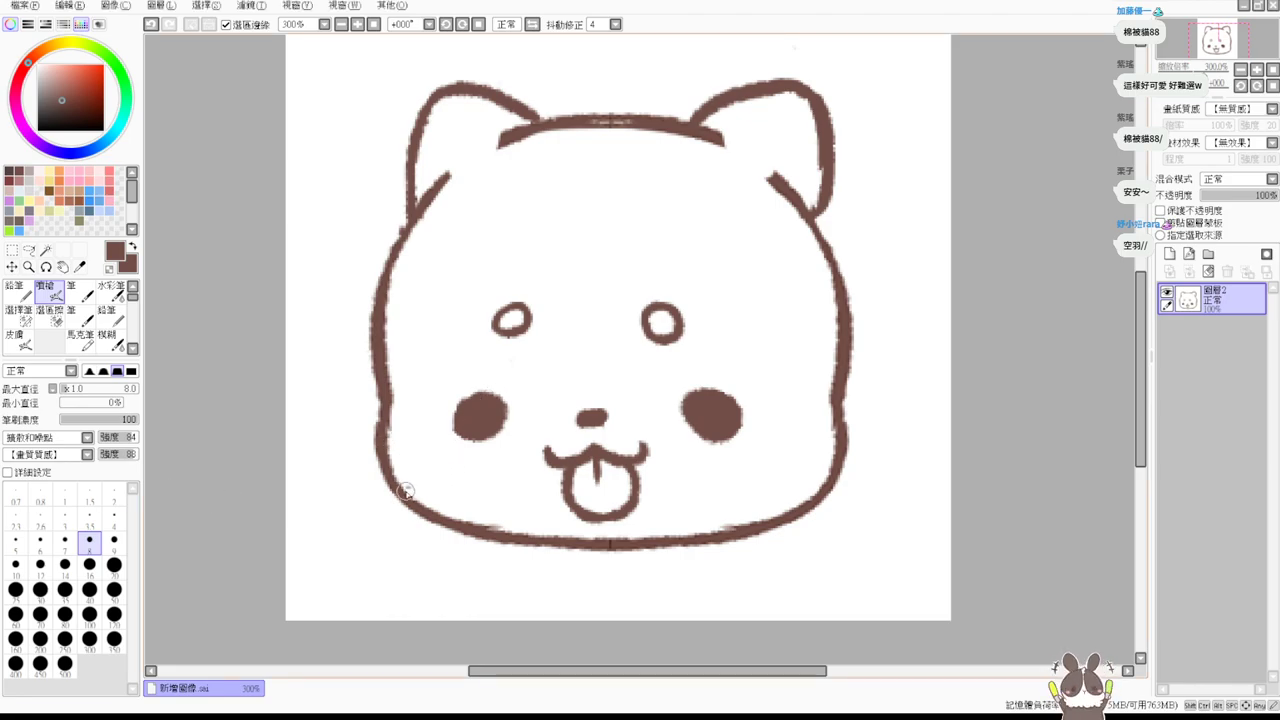
Draw a curved cheek line from under each eye out to the lower jaw, redoing the right one until it mirrors the left.
left_click_drag(406, 490, 502, 474)
left_click_drag(712, 440, 792, 505)
key("ctrl+z")
left_click_drag(729, 449, 805, 488)
key("ctrl+z")
left_click_drag(722, 448, 790, 508)
key("ctrl+z")
left_click_drag(729, 446, 797, 500)
key("ctrl+z")
left_click_drag(737, 443, 771, 500)
key("ctrl+z")
left_click_drag(729, 443, 778, 493)
key("ctrl+z")
left_click_drag(729, 449, 795, 495)
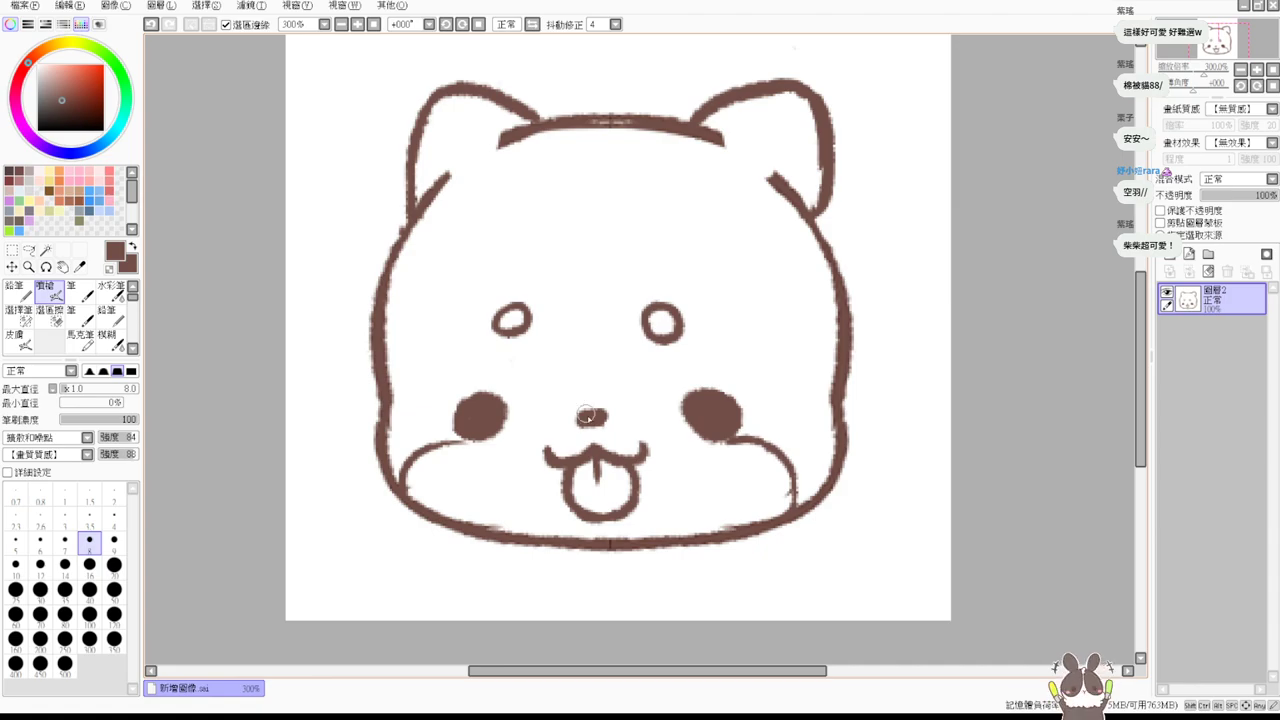
Draw a high muzzle arch over the nose that dips beneath the inner edges of both eyes.
mouse_move(530, 428)
left_mouse_down()
mouse_move(597, 380)
mouse_move(679, 430)
mouse_move(630, 403)
mouse_move(642, 391)
mouse_move(712, 440)
left_mouse_up()
left_click_drag(522, 414, 477, 437)
key("ctrl+z")
key("ctrl+y")
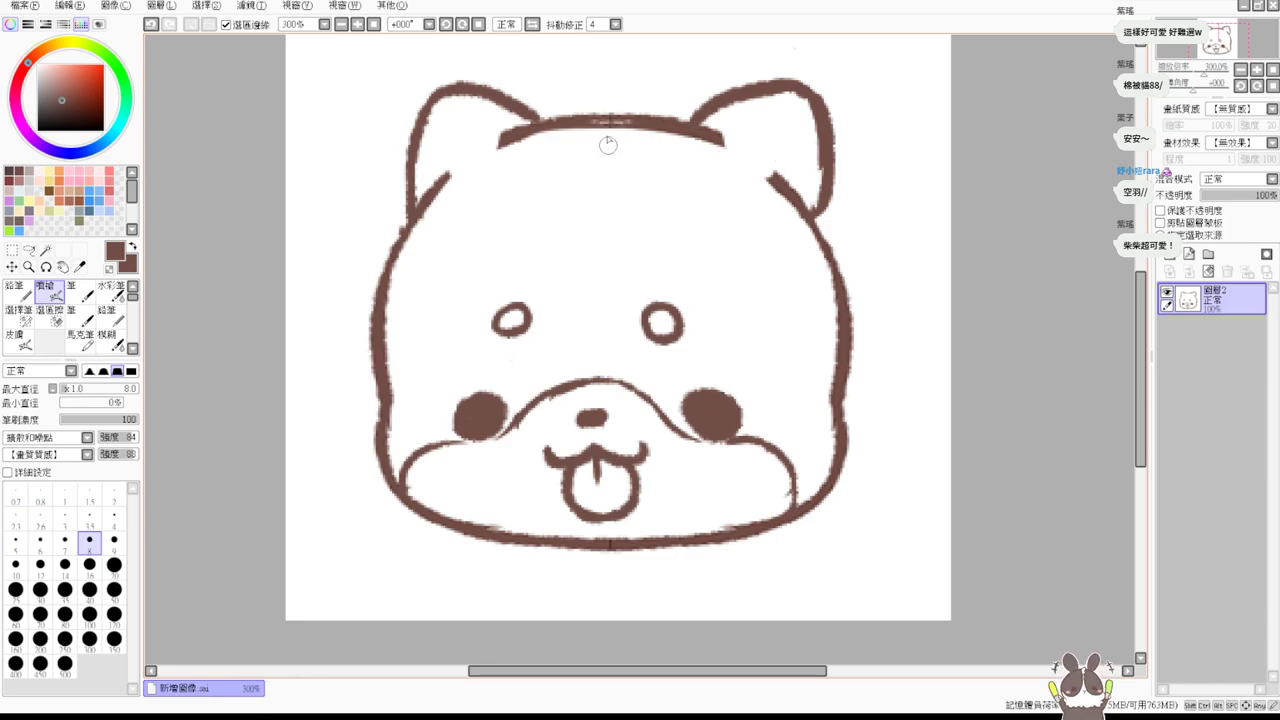
Try a vertical centre line through the whole face, and undo it.
left_click_drag(595, 50, 598, 622)
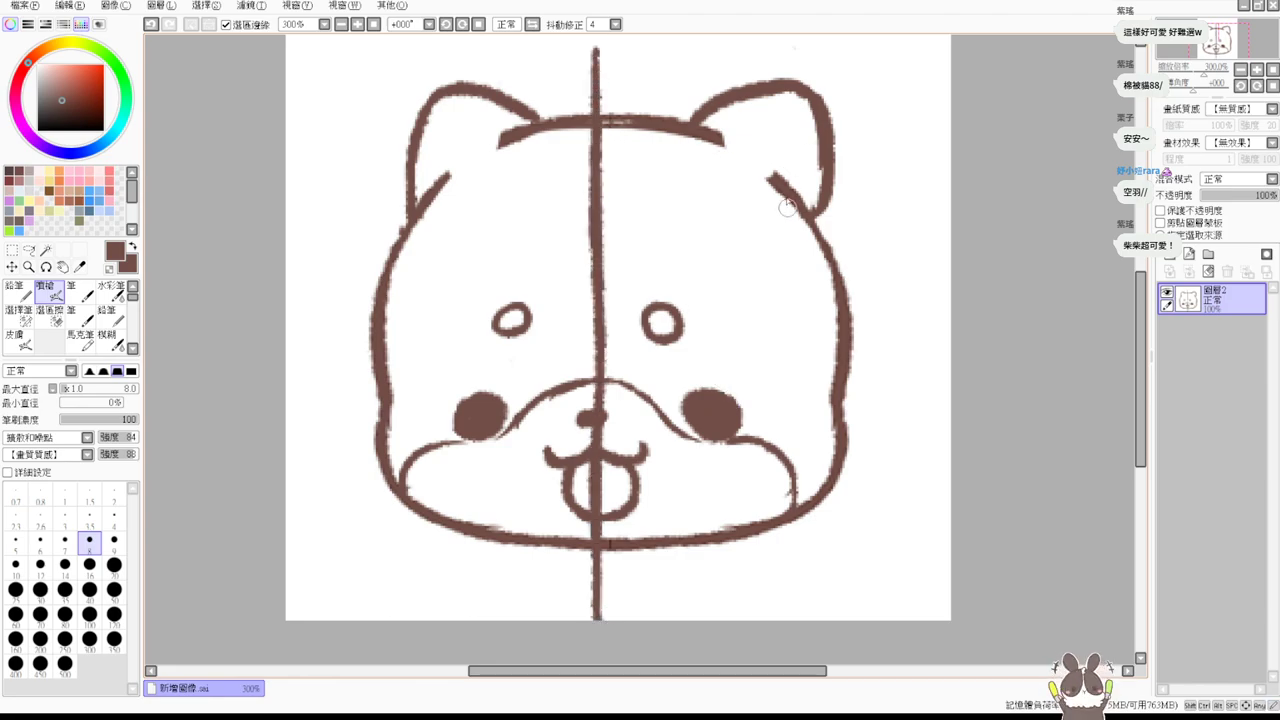
key("ctrl+z")
Try erasing the ends of the head outline that overlap the ears, and undo the erasing.
key("n")
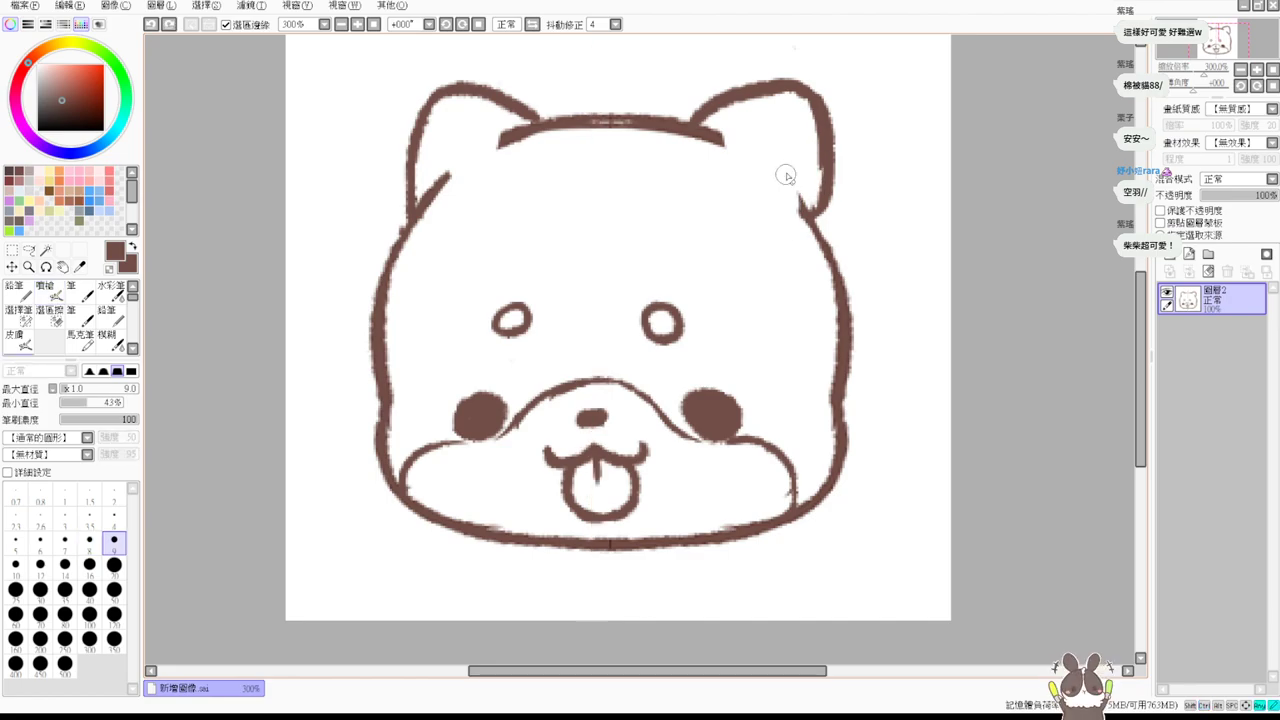
mouse_move(720, 132)
left_mouse_down()
mouse_move(712, 150)
mouse_move(697, 157)
mouse_move(714, 129)
mouse_move(689, 147)
left_mouse_up()
mouse_move(500, 150)
left_mouse_down()
mouse_move(491, 126)
mouse_move(508, 126)
mouse_move(443, 200)
mouse_move(434, 189)
mouse_move(434, 206)
left_mouse_up()
key("v")
key("ctrl+z")
key("ctrl+z")
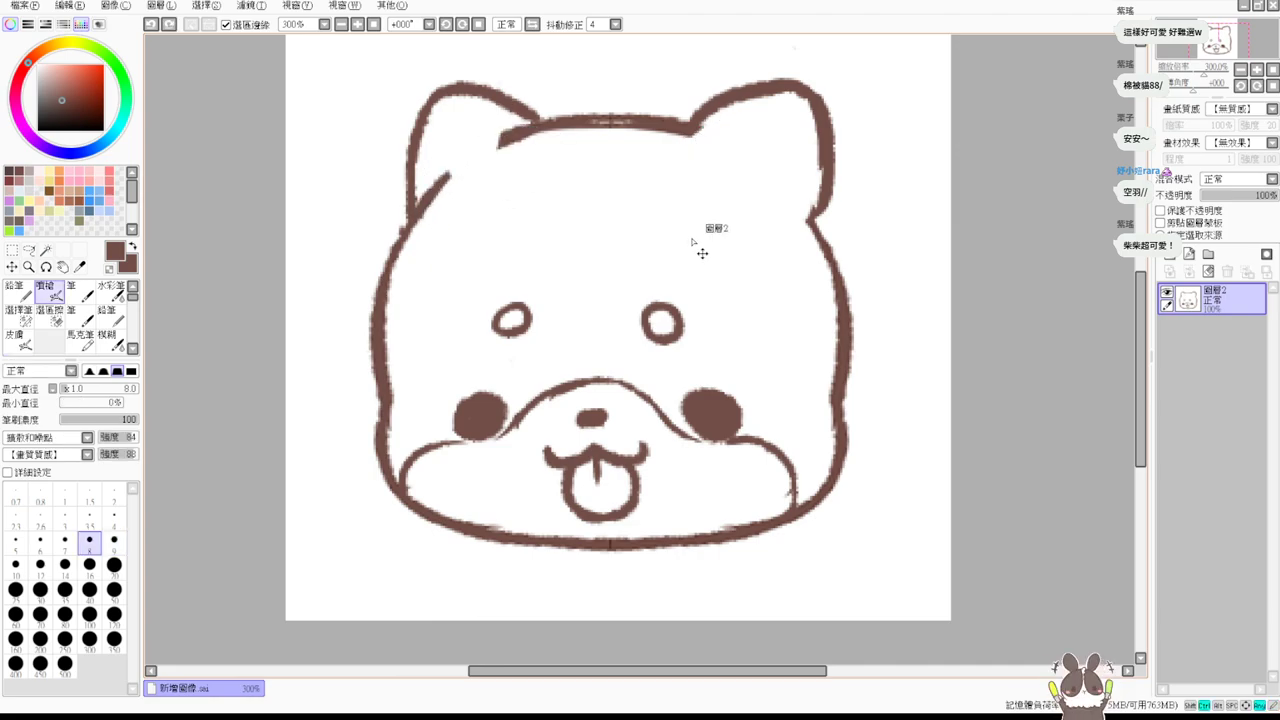
key("ctrl+z")
key("ctrl+z")
Erase the head outline's overlap at the right ear's outer base and draw a small triangular inner ear there.
key("e")
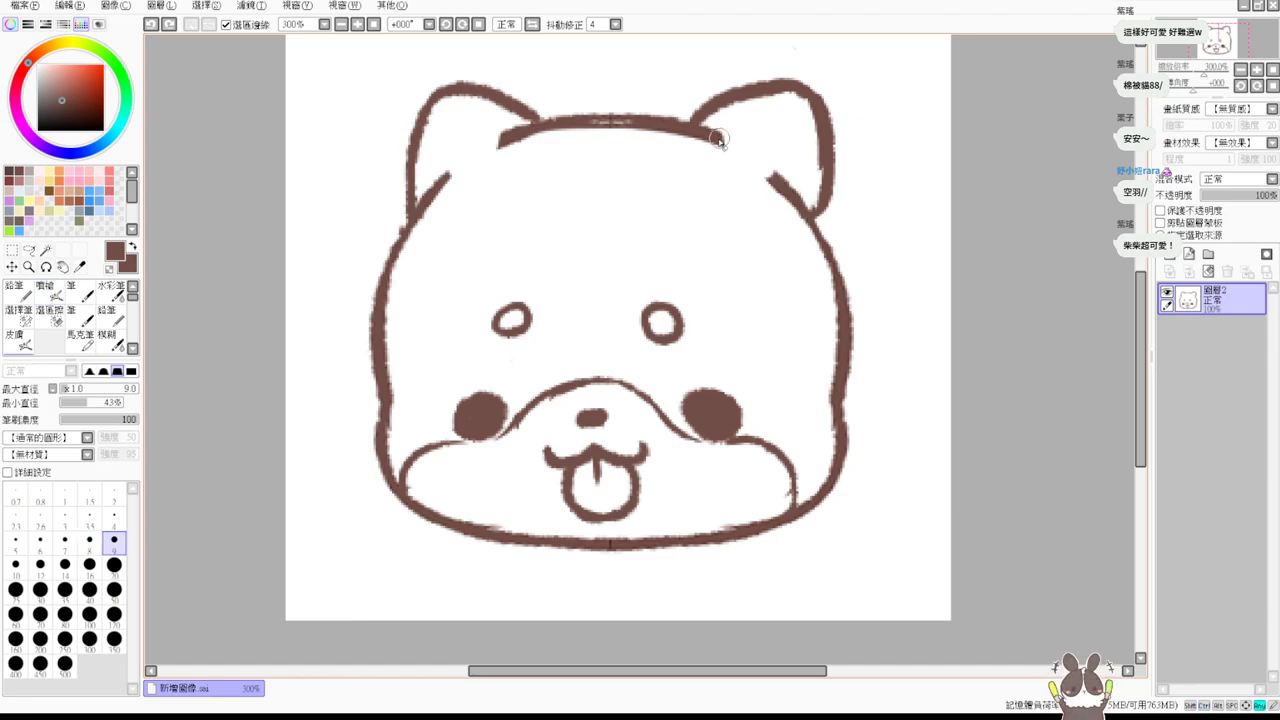
mouse_move(760, 172)
left_mouse_down()
mouse_move(786, 198)
mouse_move(771, 160)
mouse_move(791, 209)
left_mouse_up()
key("v")
mouse_move(749, 158)
left_mouse_down()
mouse_move(787, 124)
mouse_move(785, 195)
left_mouse_up()
Erase the head outline's overlap at the left ear's outer base and draw a matching triangular inner ear.
key("e")
mouse_move(462, 166)
left_mouse_down()
mouse_move(463, 198)
mouse_move(449, 173)
mouse_move(418, 224)
left_mouse_up()
key("v")
left_click_drag(437, 142, 432, 198)
mouse_move(438, 143)
left_mouse_down()
mouse_move(460, 135)
mouse_move(491, 157)
mouse_move(437, 203)
left_mouse_up()
key("ctrl+z")
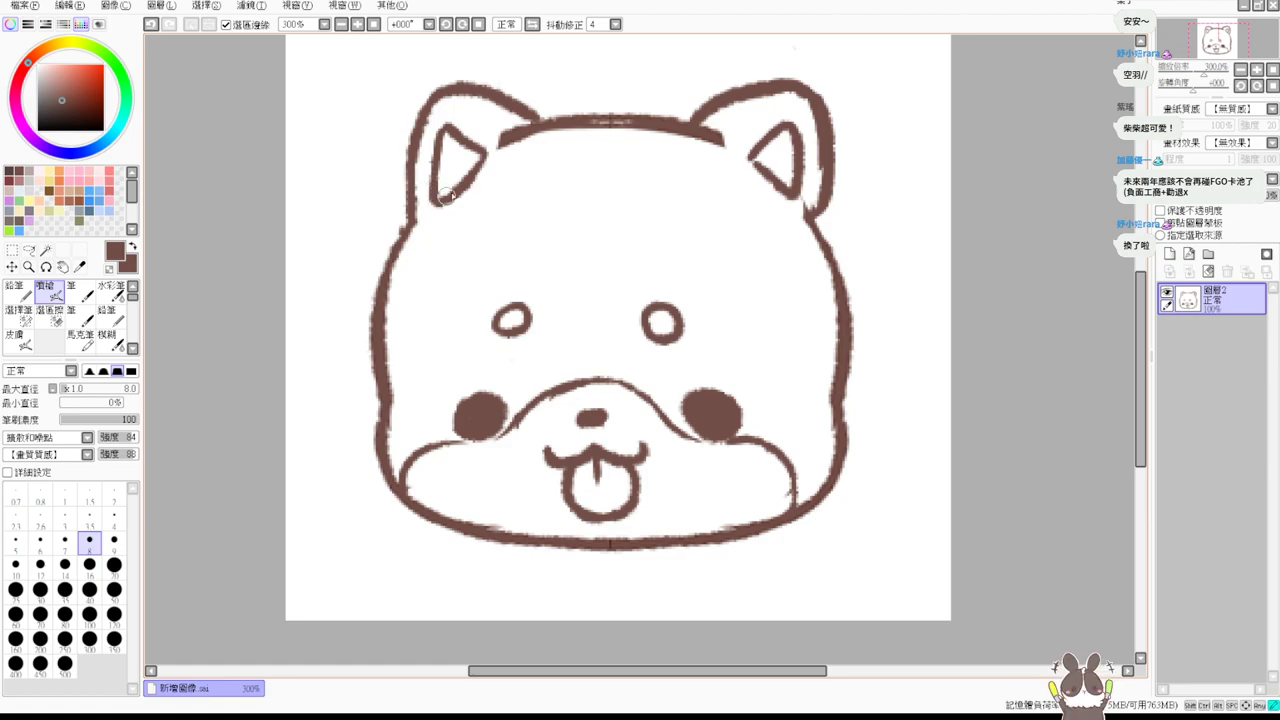
Trim the left end of the head's top line and clean up the outline at the right ear's outer base.
key("e")
mouse_move(500, 142)
left_mouse_down()
mouse_move(512, 158)
mouse_move(497, 138)
left_mouse_up()
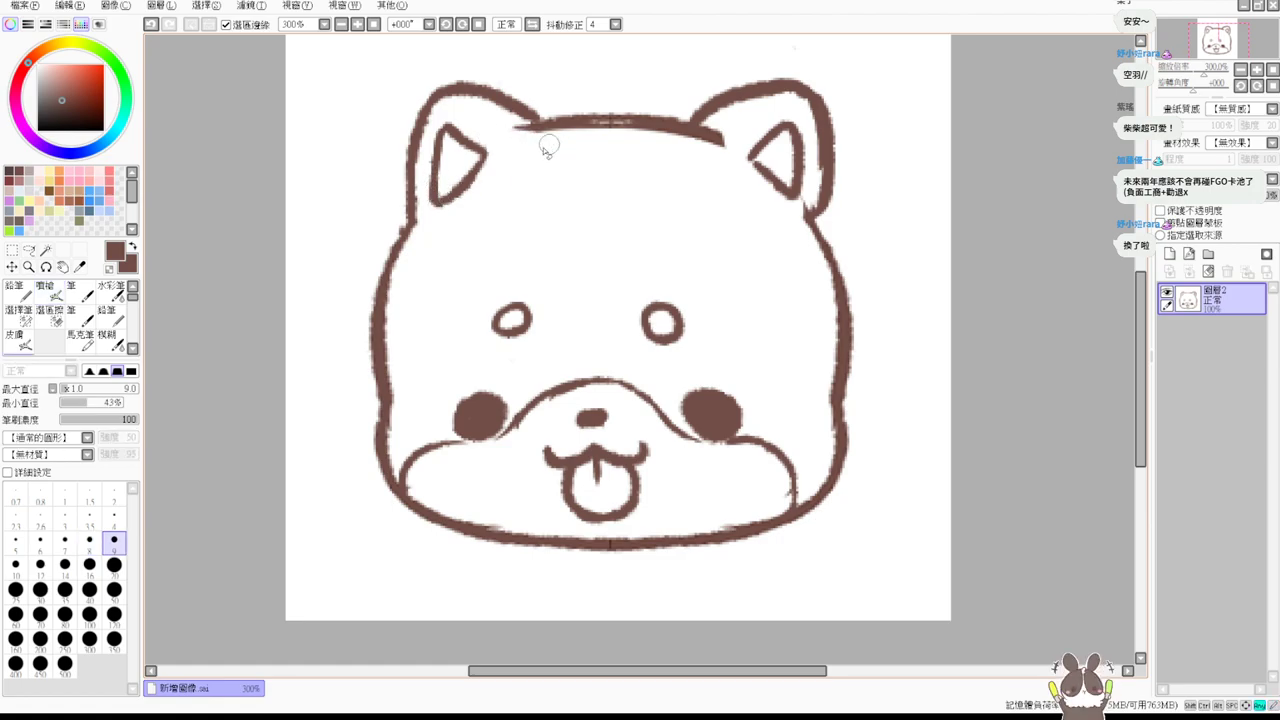
key("v")
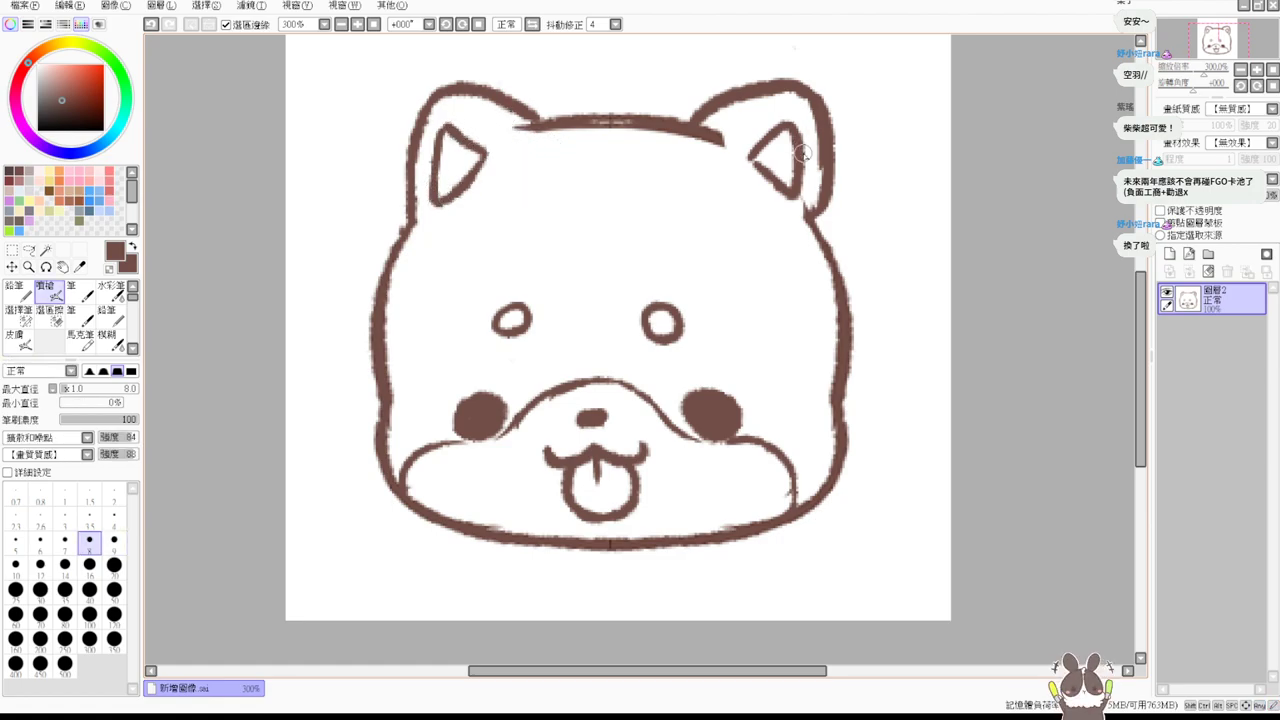
key("e")
mouse_move(808, 200)
left_mouse_down()
mouse_move(789, 229)
mouse_move(805, 212)
left_mouse_up()
key("v")
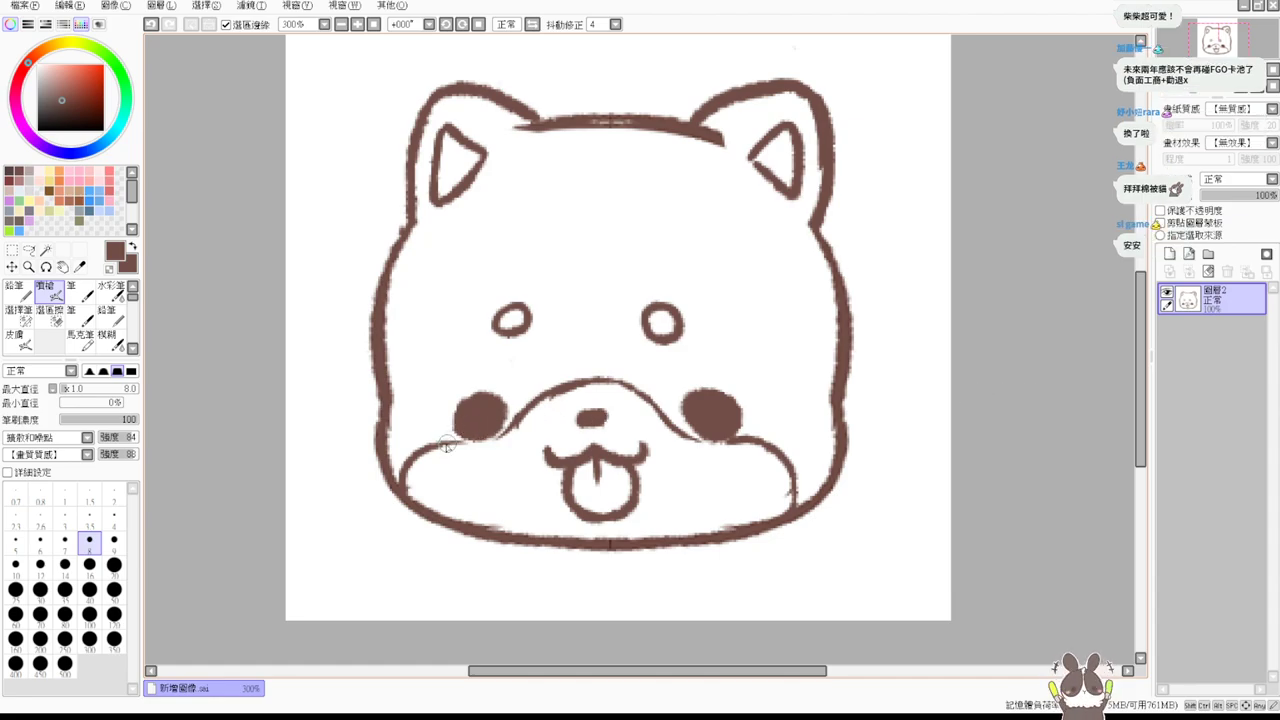
Thicken the left cheek line with another stroke.
mouse_move(404, 488)
left_mouse_down()
mouse_move(414, 456)
mouse_move(409, 482)
mouse_move(444, 436)
mouse_move(426, 461)
mouse_move(462, 437)
mouse_move(452, 441)
mouse_move(505, 440)
left_mouse_up()
key("ctrl+z")
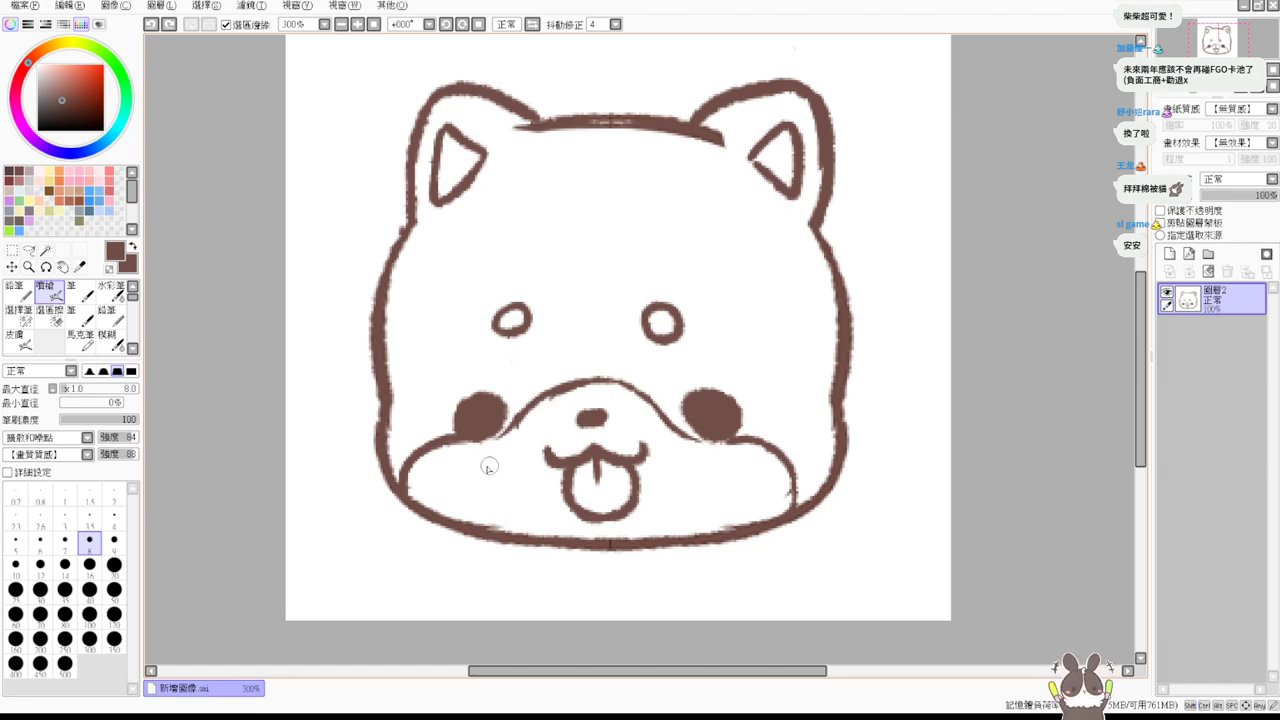
Erase the muzzle arch, redraw it as a flatter curve joining the two eyes, and thicken the right cheek line.
key("n")
mouse_move(508, 447)
left_mouse_down()
mouse_move(546, 397)
mouse_move(602, 380)
mouse_move(647, 387)
mouse_move(676, 432)
left_mouse_up()
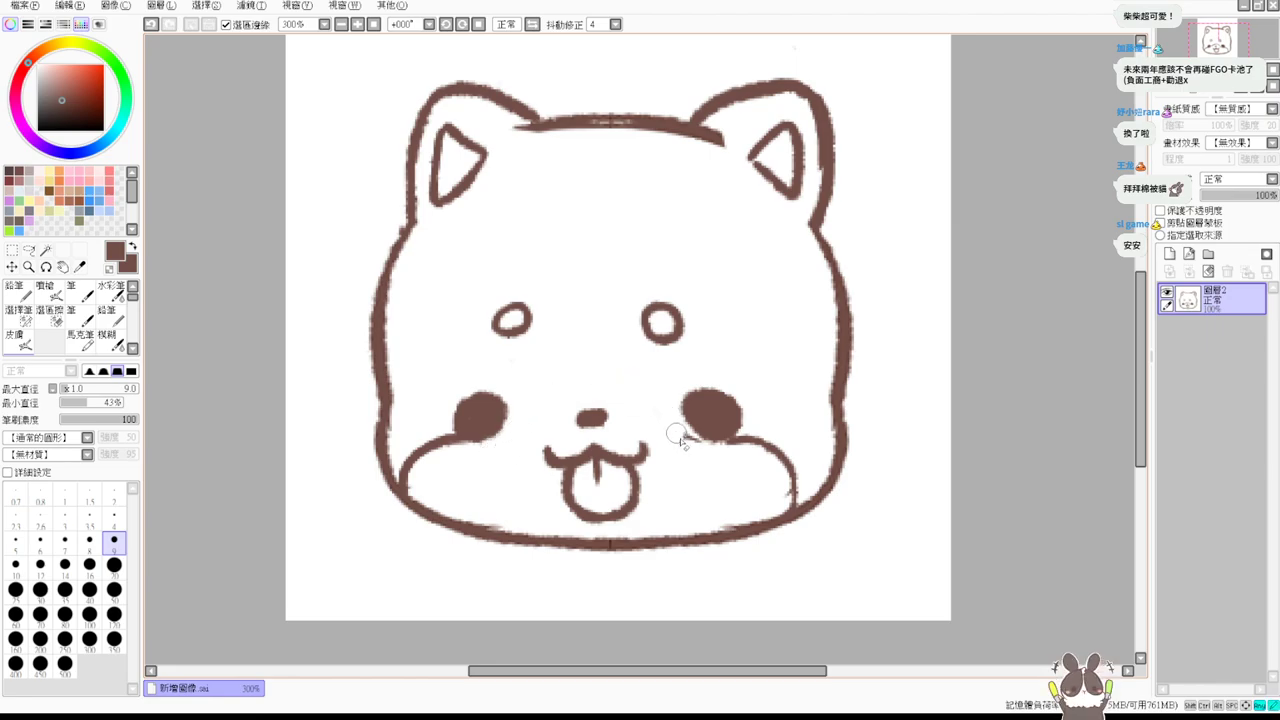
key("v")
left_click_drag(519, 403, 634, 387)
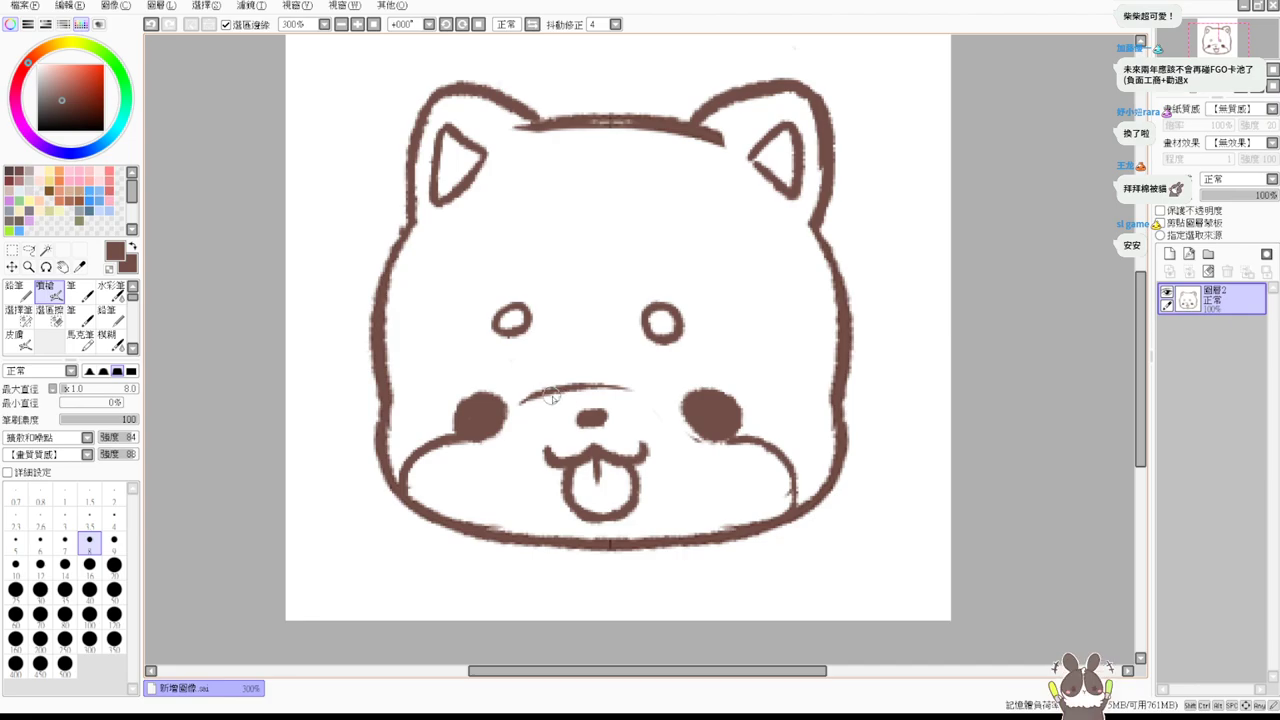
mouse_move(551, 398)
left_mouse_down()
mouse_move(662, 397)
mouse_move(688, 425)
left_mouse_up()
left_click_drag(508, 408, 527, 402)
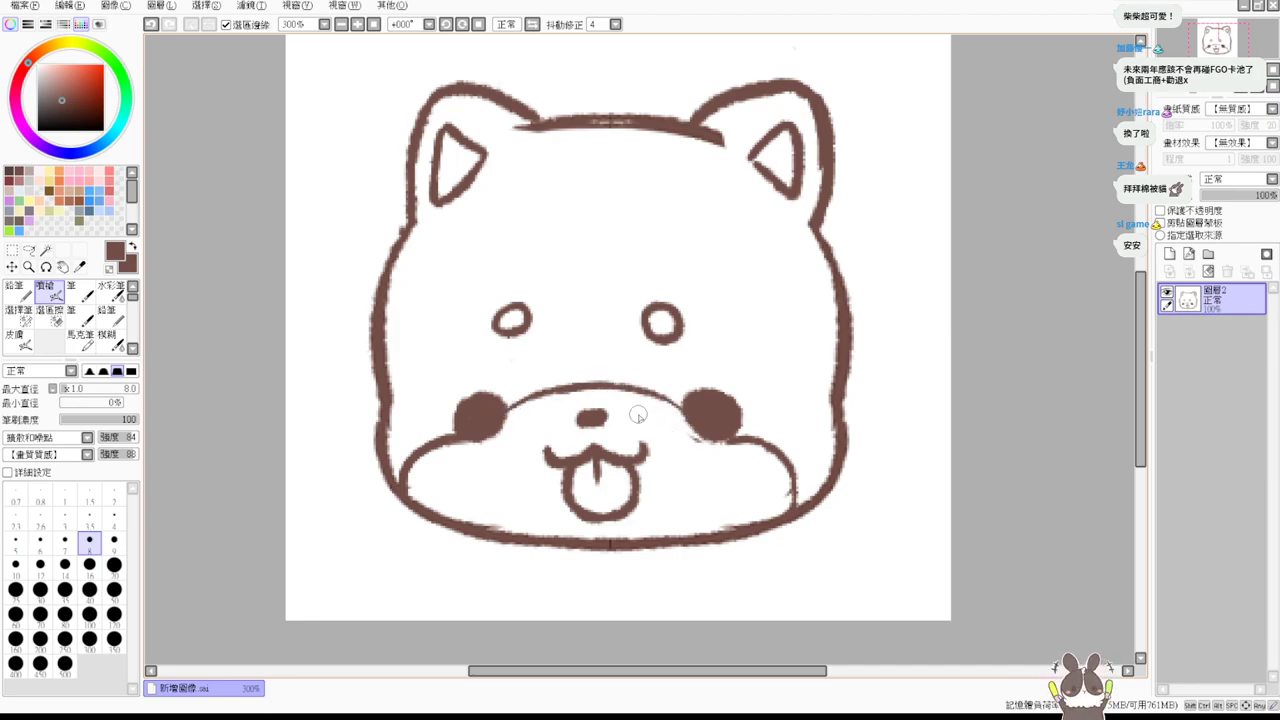
mouse_move(745, 443)
left_mouse_down()
mouse_move(733, 428)
mouse_move(748, 438)
left_mouse_up()
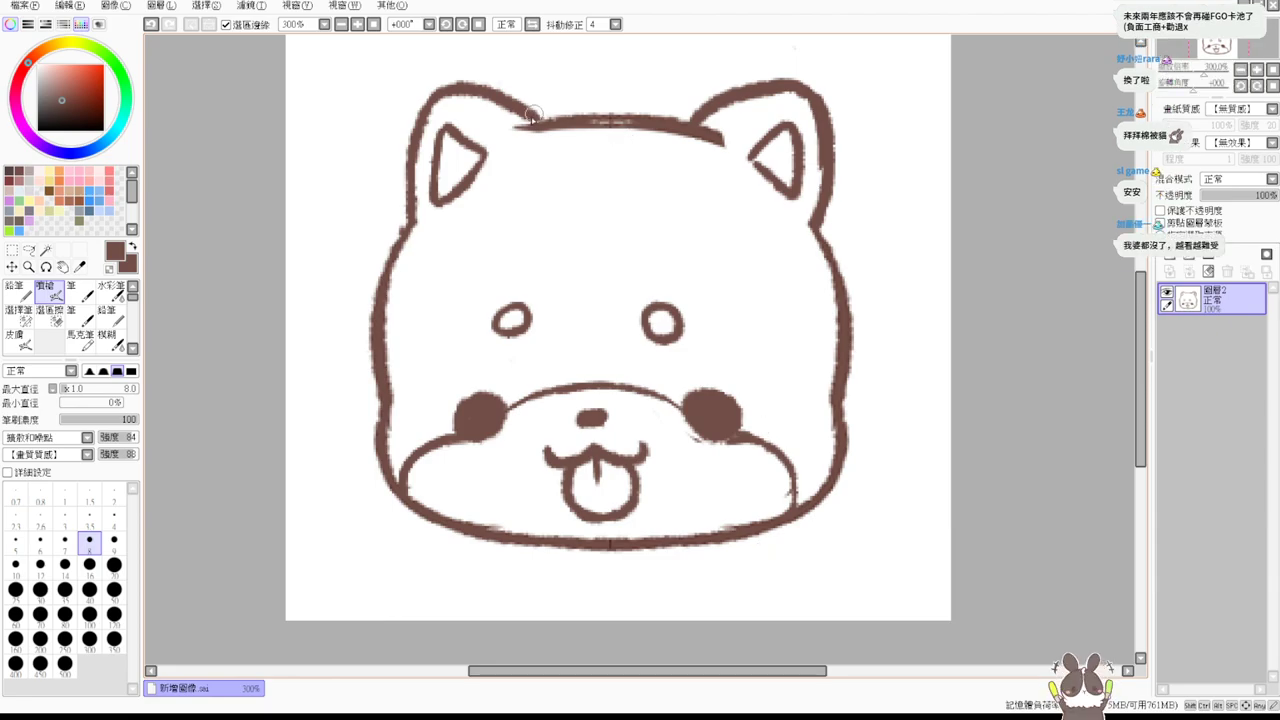
left_click(29, 250)
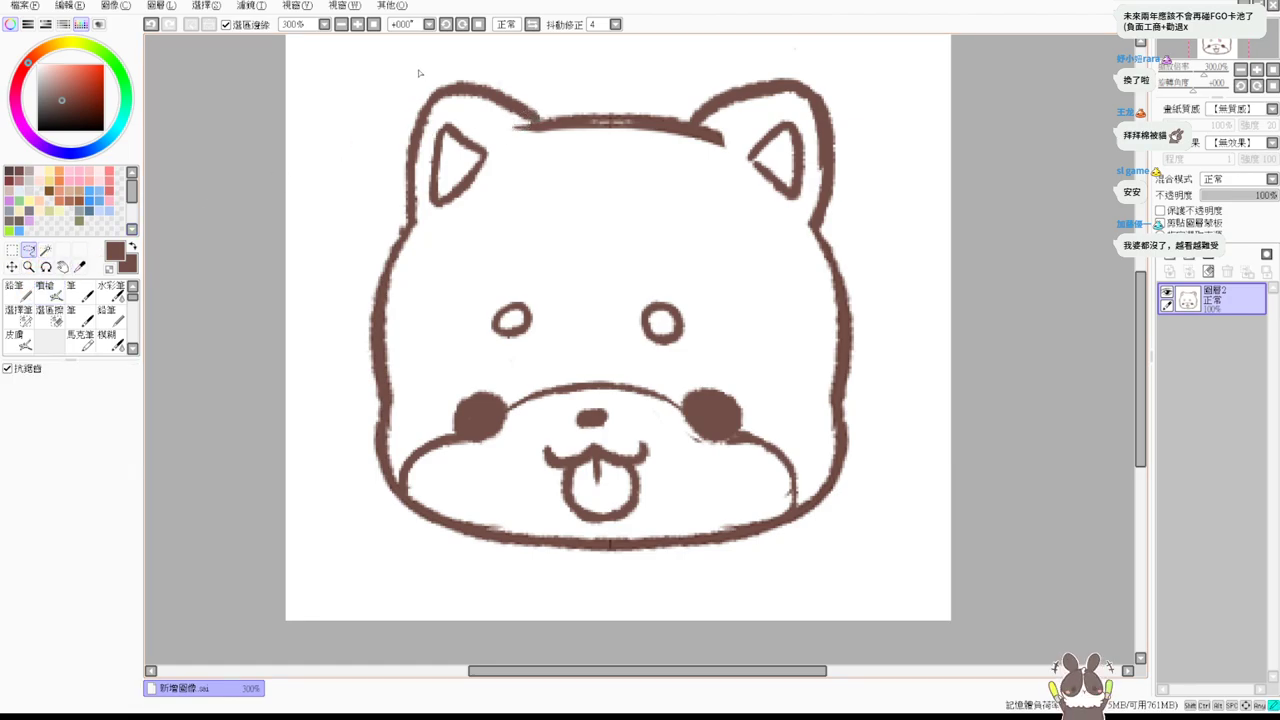
mouse_move(519, 230)
left_mouse_down()
mouse_move(846, 252)
mouse_move(815, 55)
mouse_move(540, 44)
mouse_move(497, 62)
left_mouse_up()
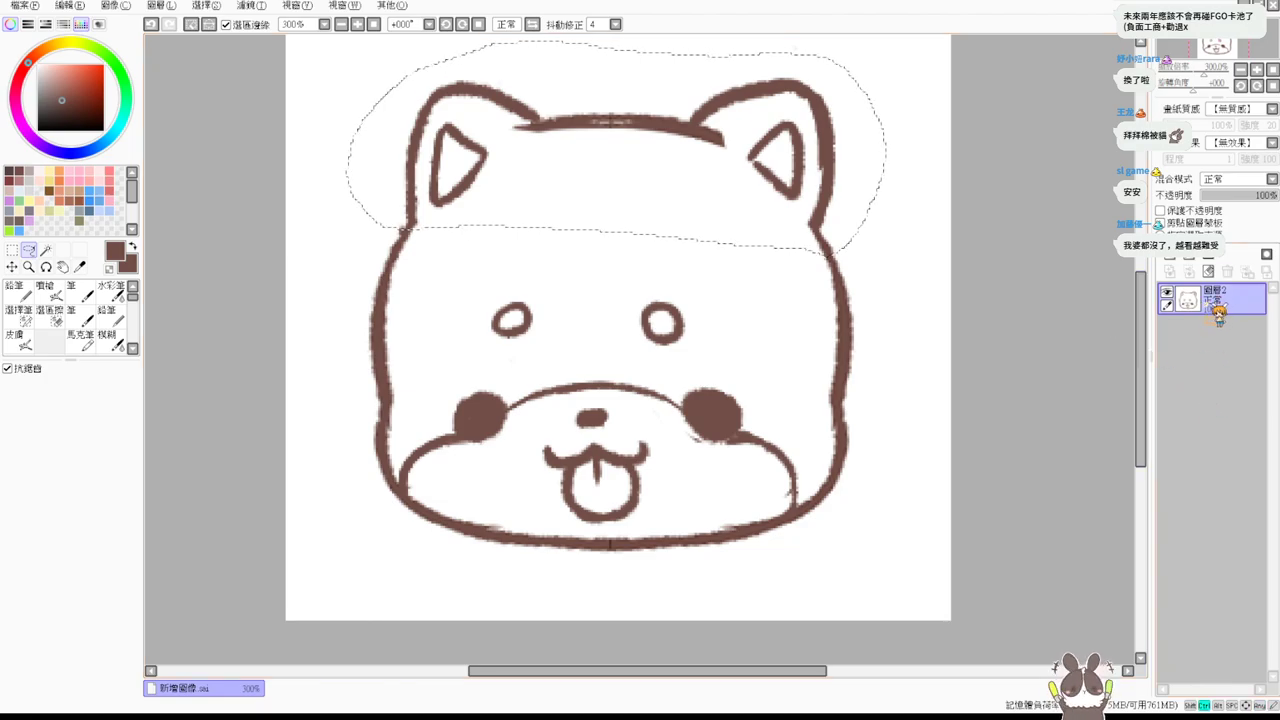
key("ctrl+d")
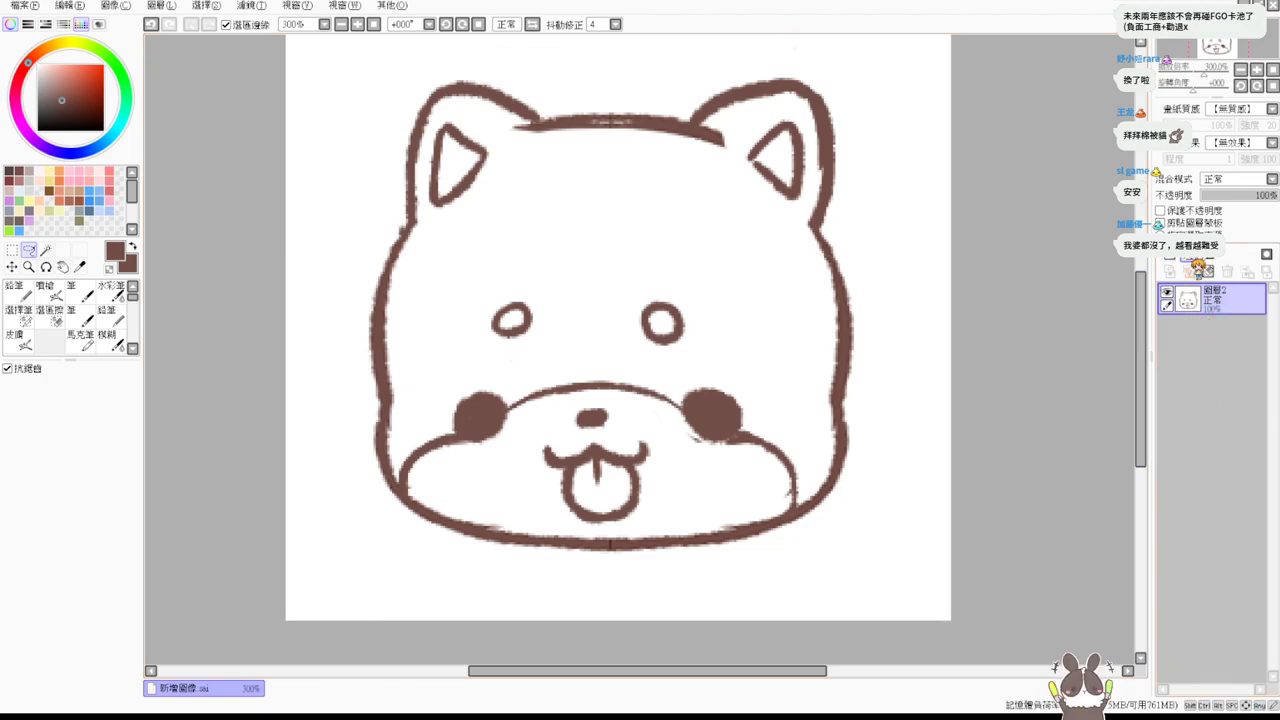
Duplicate the line-art layer 圖層2 and hide the original.
key("ctrl+j")
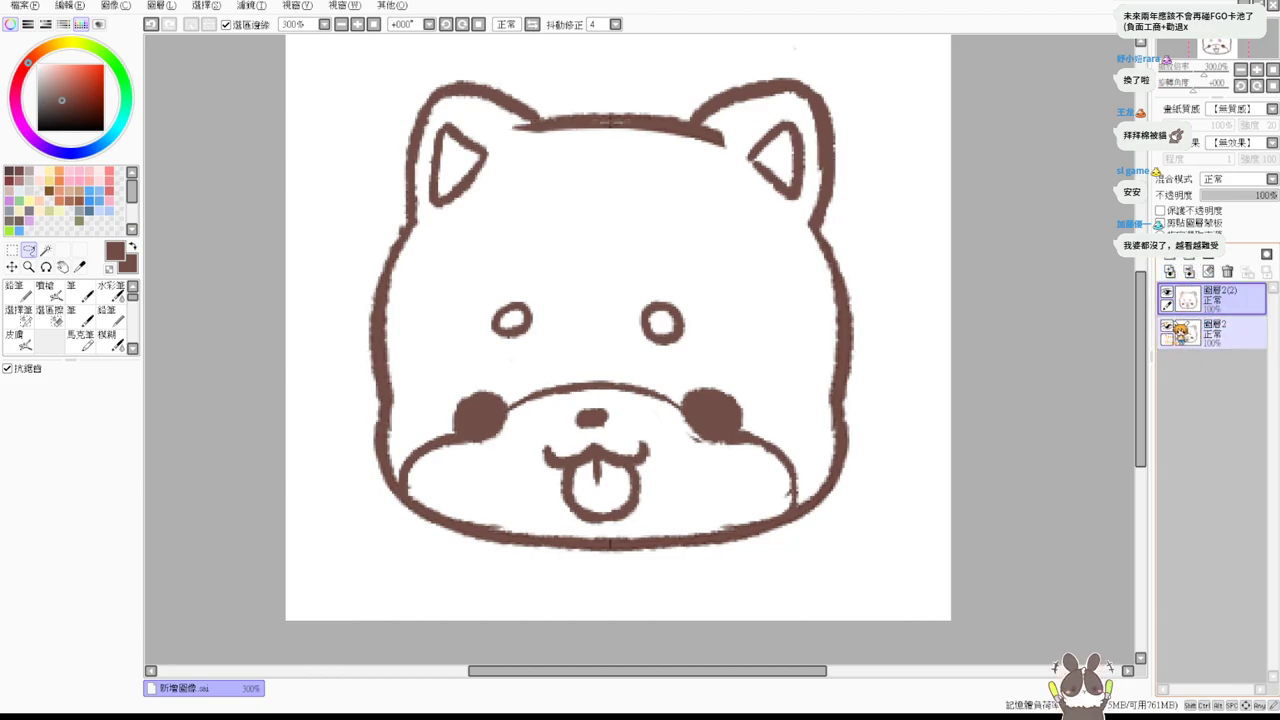
left_click(1166, 325)
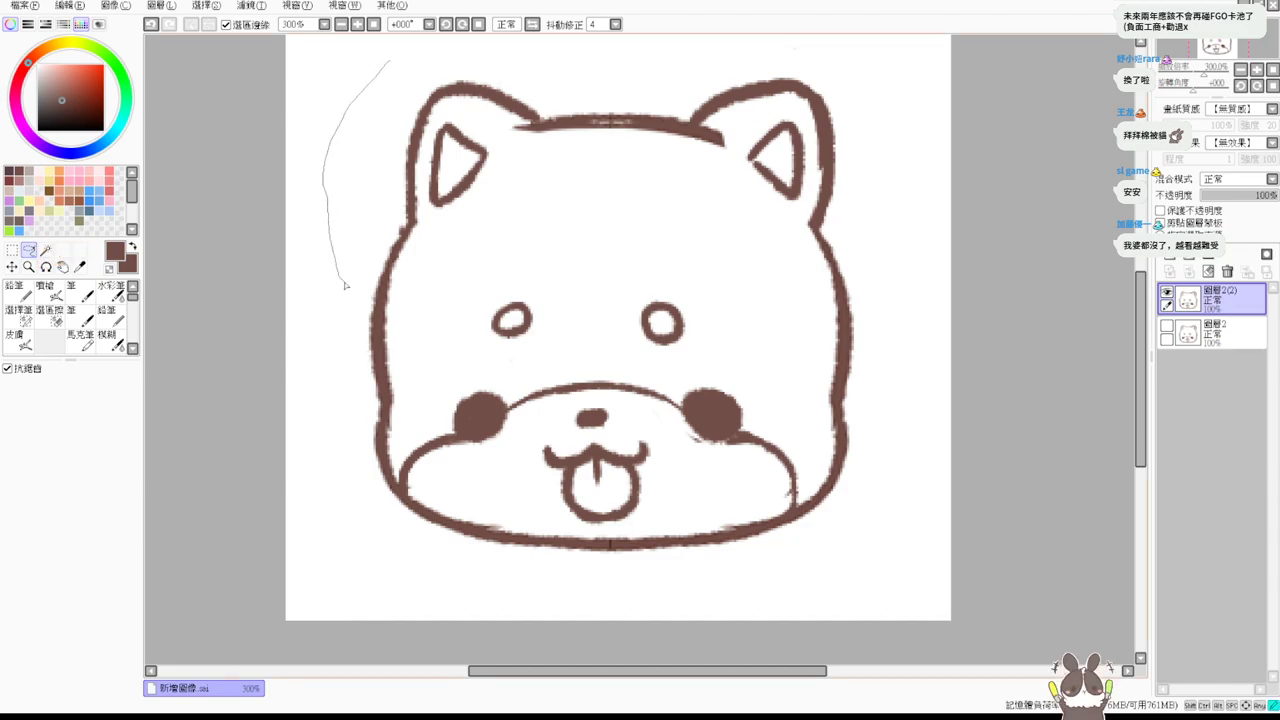
Select the upper head with both ears and move it down to shorten the forehead.
mouse_move(352, 292)
left_mouse_down()
mouse_move(574, 243)
mouse_move(803, 262)
mouse_move(925, 178)
mouse_move(760, 53)
mouse_move(529, 57)
left_mouse_up()
key("ctrl+t")
mouse_move(700, 236)
left_mouse_down()
mouse_move(681, 266)
mouse_move(700, 264)
left_mouse_up()
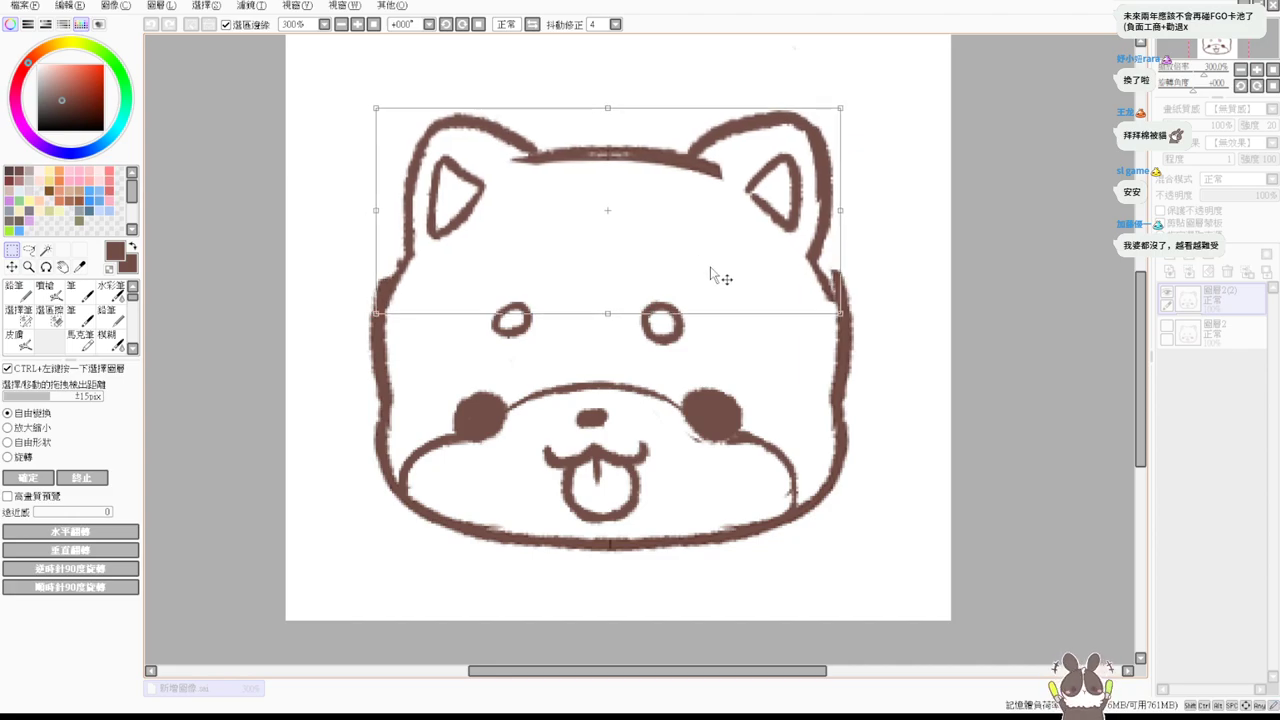
key("Return")
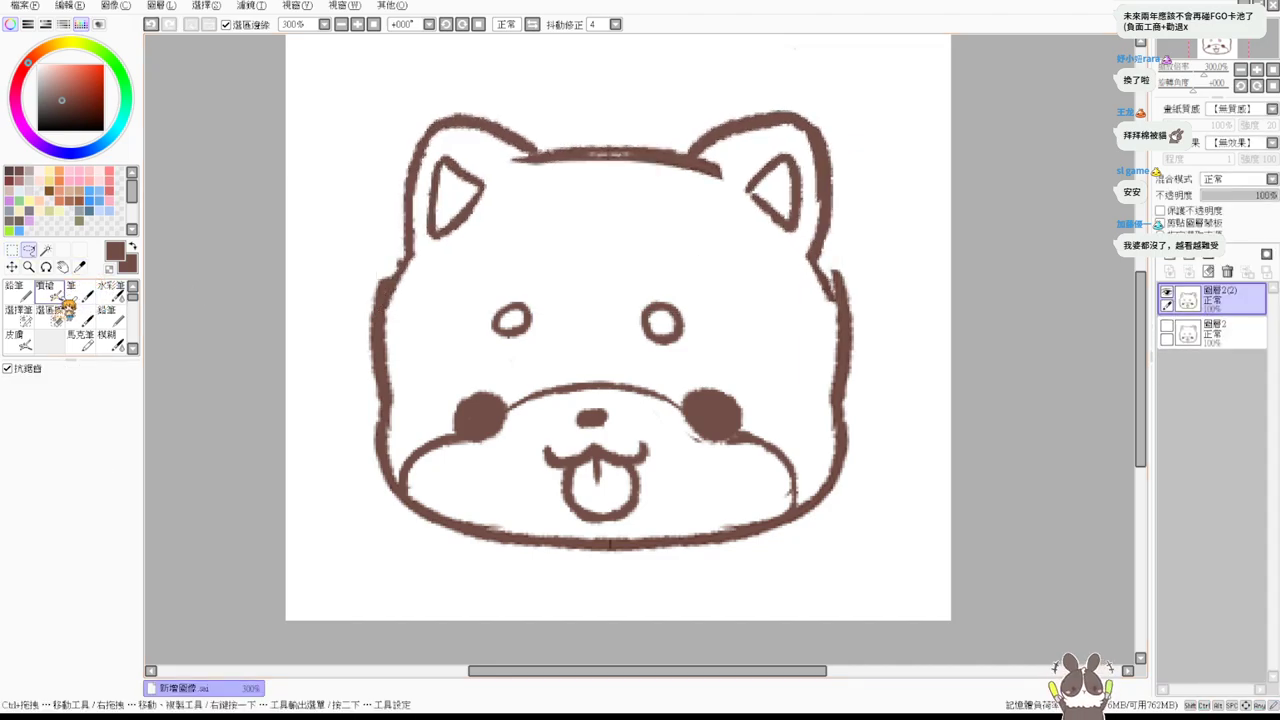
Erase the mismatched line ends below both ears and redraw the sides into a continuous head outline.
left_click(55, 297)
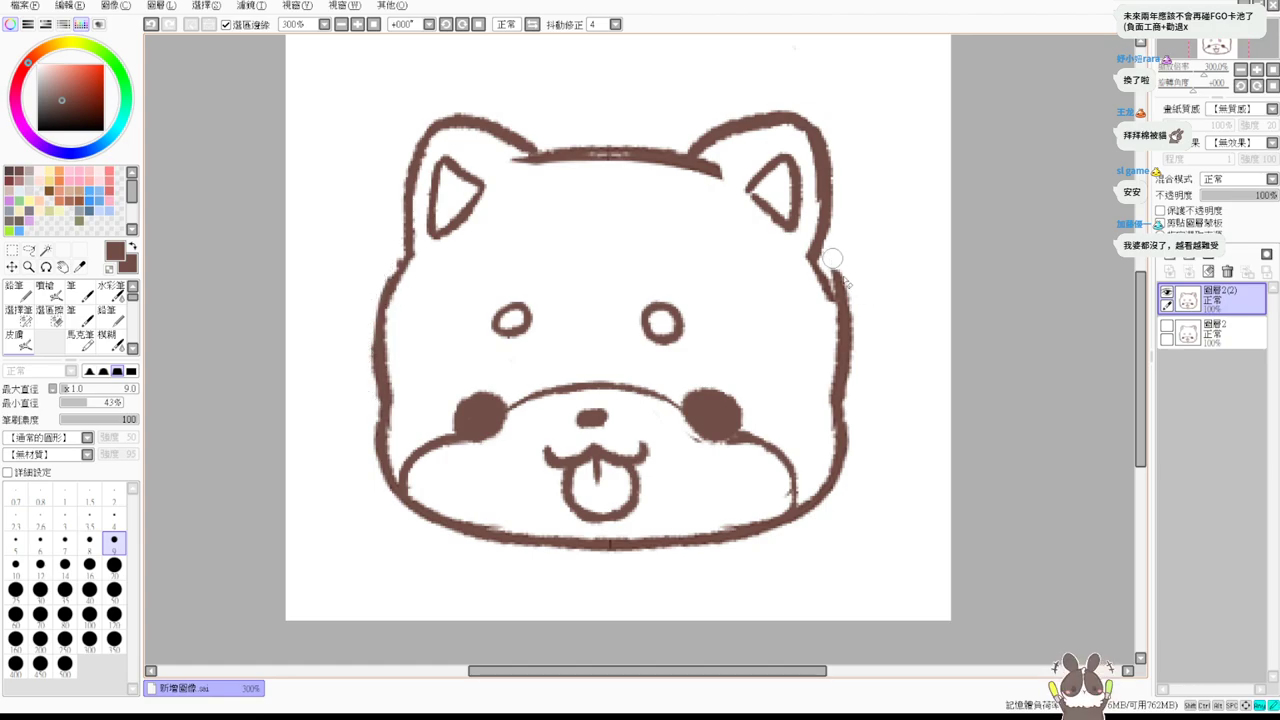
key("v")
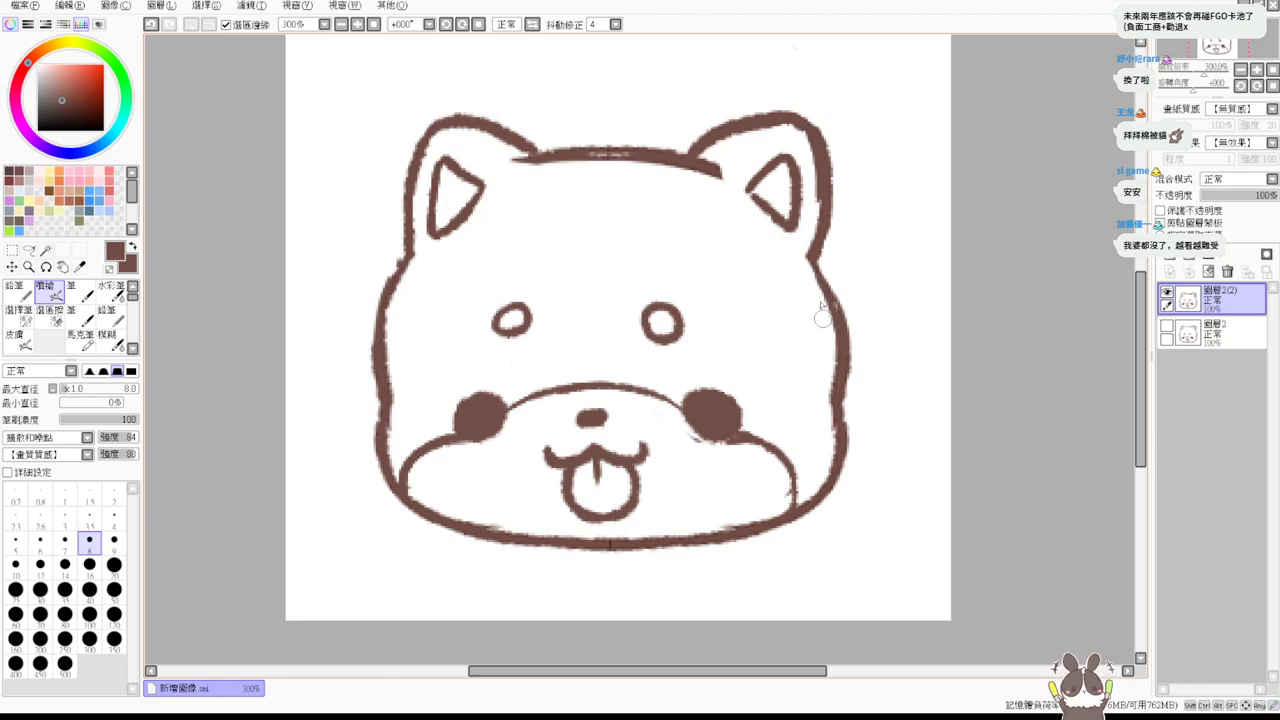
mouse_move(405, 245)
left_mouse_down()
mouse_move(389, 318)
mouse_move(400, 366)
left_mouse_up()
mouse_move(800, 242)
left_mouse_down()
mouse_move(821, 255)
mouse_move(837, 300)
mouse_move(844, 365)
mouse_move(832, 382)
left_mouse_up()
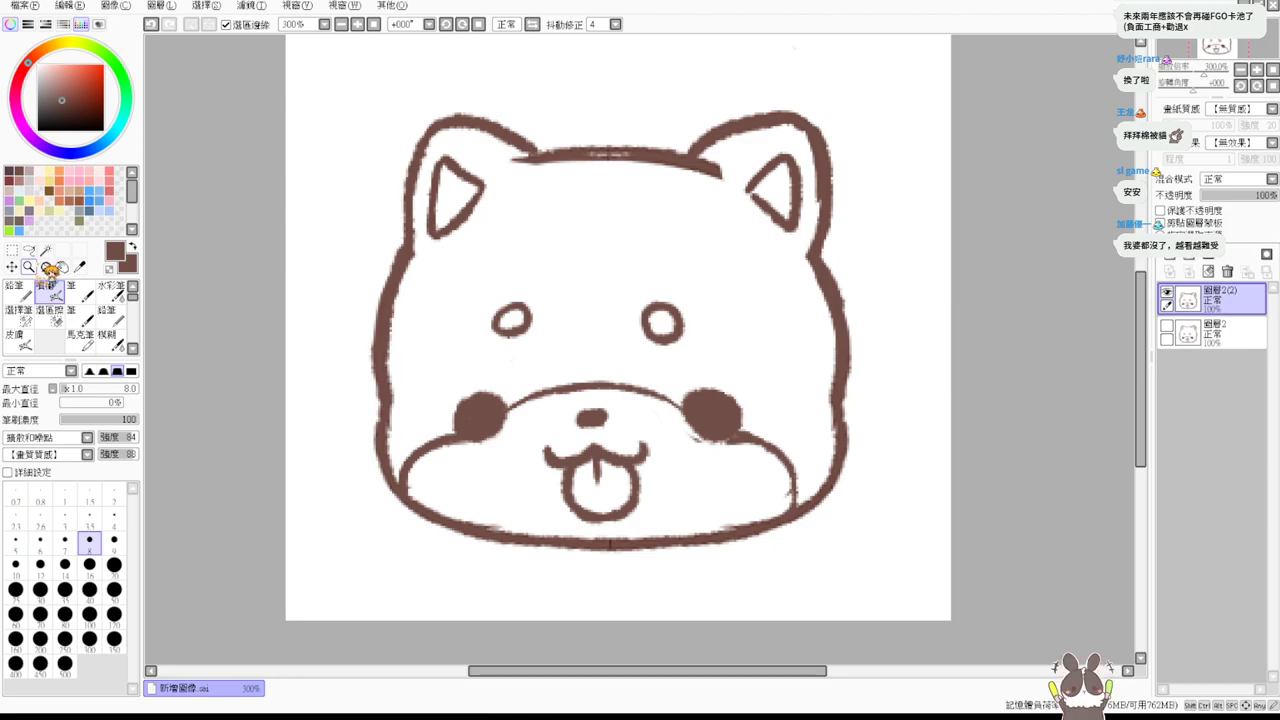
Remove the inner triangle from the left ear.
left_click(45, 260)
mouse_move(432, 188)
left_mouse_down()
mouse_move(448, 152)
mouse_move(431, 216)
mouse_move(432, 201)
mouse_move(440, 223)
mouse_move(467, 233)
mouse_move(477, 194)
left_mouse_up()
left_click(45, 290)
Select the inner triangle of the right ear and copy it onto its own layer.
left_click(30, 249)
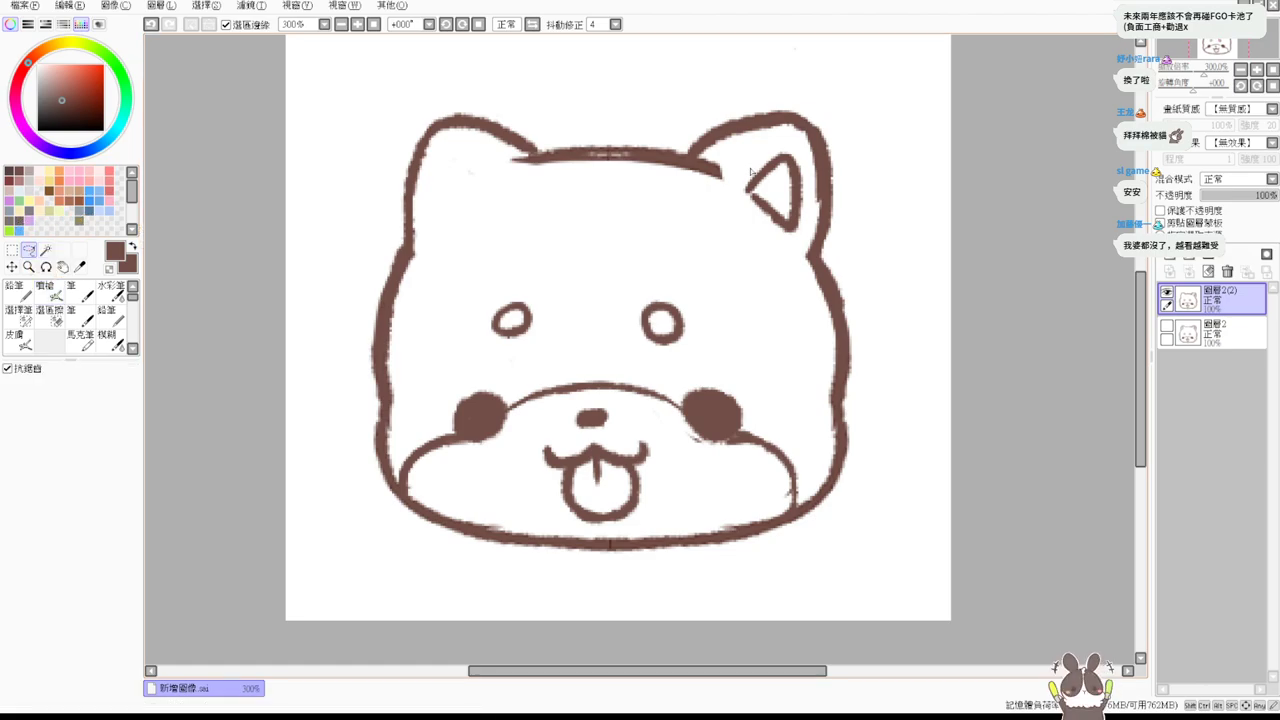
mouse_move(774, 150)
left_mouse_down()
mouse_move(740, 172)
mouse_move(744, 231)
mouse_move(805, 226)
left_mouse_up()
left_click_drag(805, 155, 792, 160)
key("ctrl")
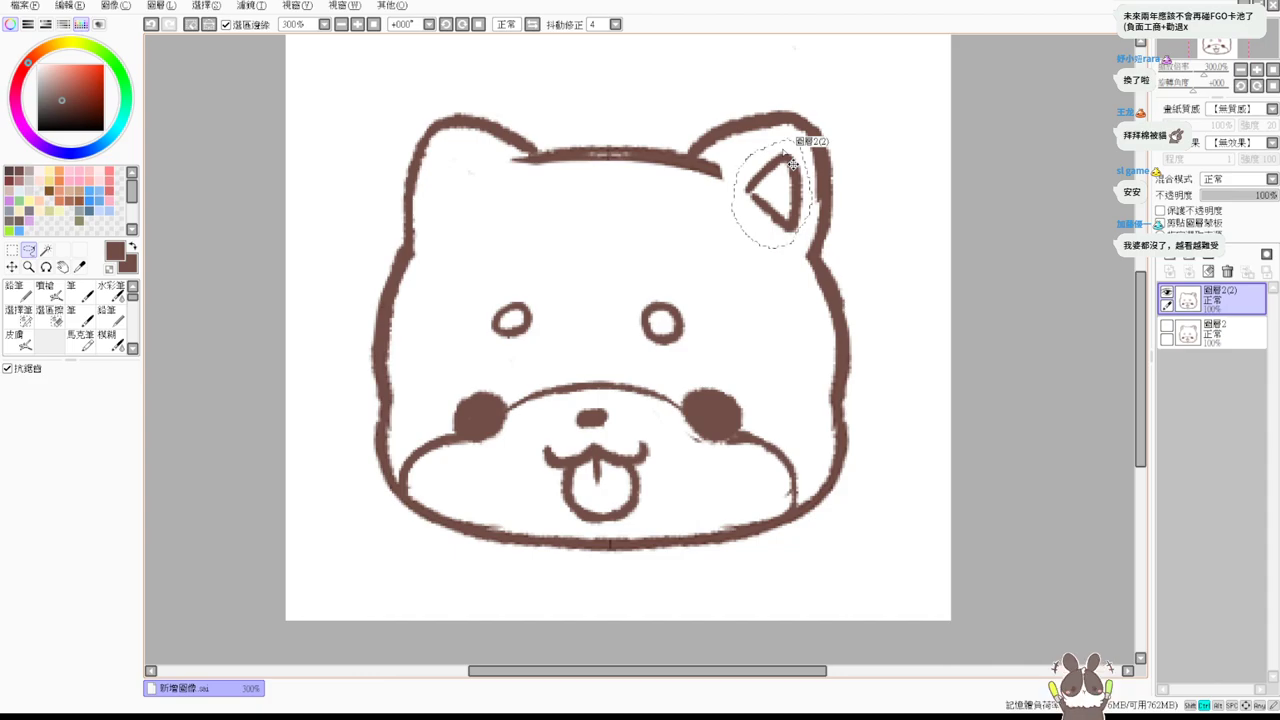
key("ctrl+c")
key("ctrl+v")
Flip the copied triangle horizontally, place it inside the left ear and merge it into 圖層2(2).
key("ctrl+t")
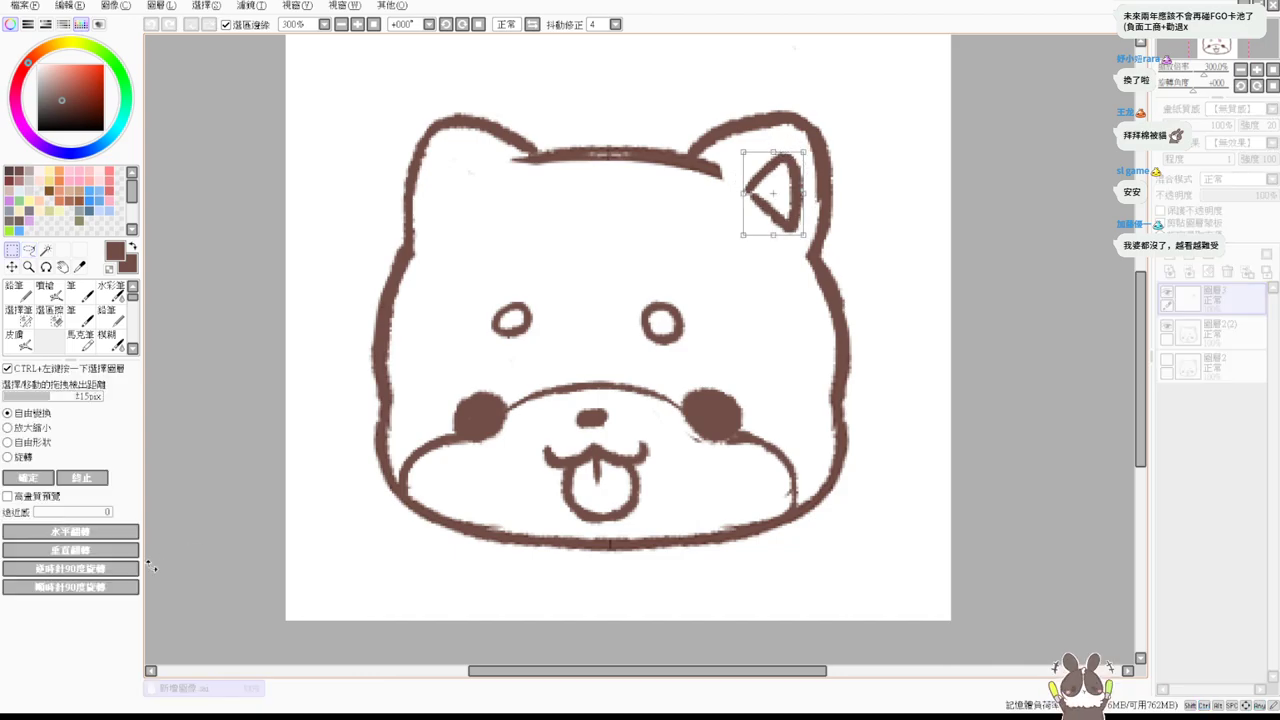
left_click(112, 531)
left_click_drag(765, 208, 450, 198)
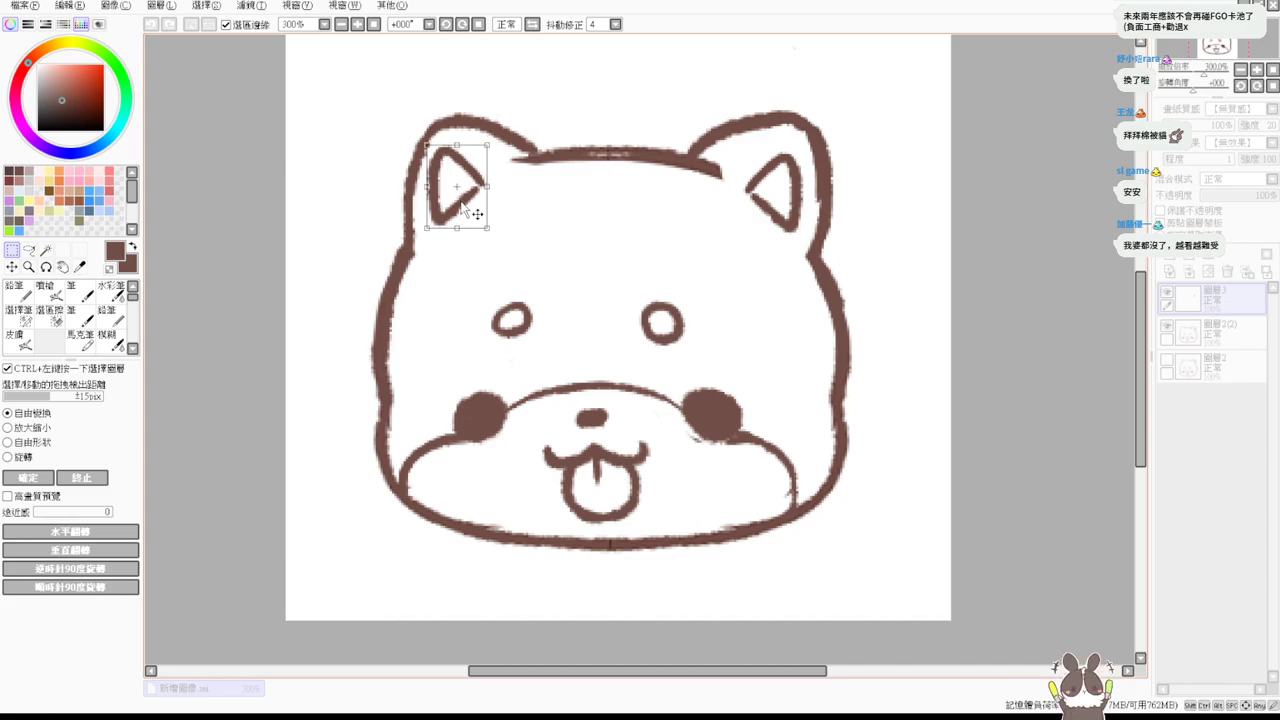
key("Return")
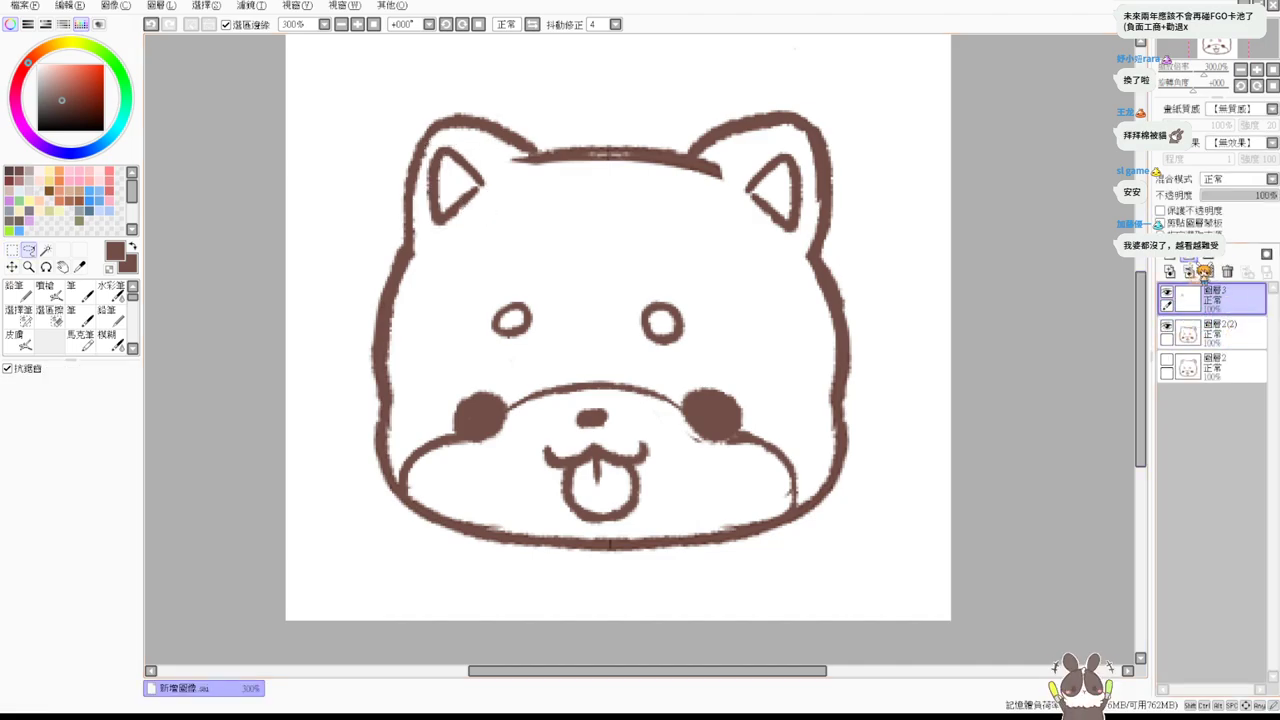
left_click(1227, 271)
Group 圖層2(2) in a new layer folder with a white-filled layer beneath the line art.
left_click(1235, 333)
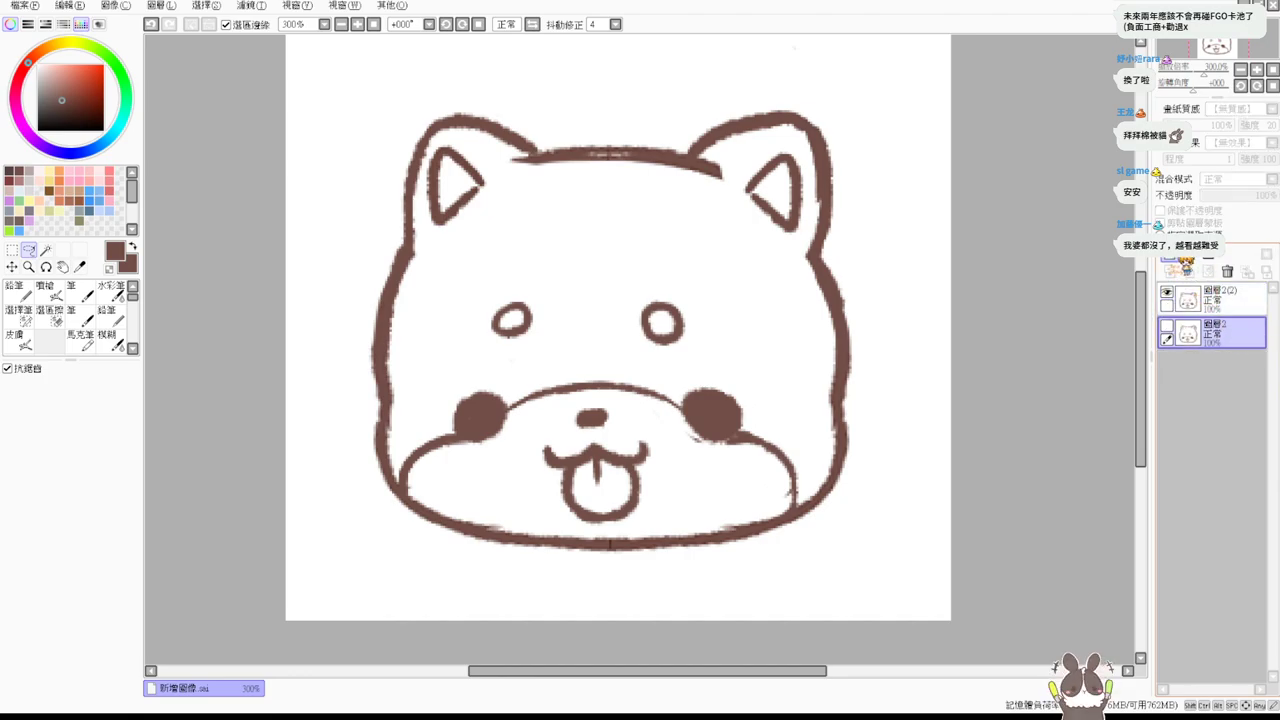
left_click(1173, 257)
left_click(1210, 255)
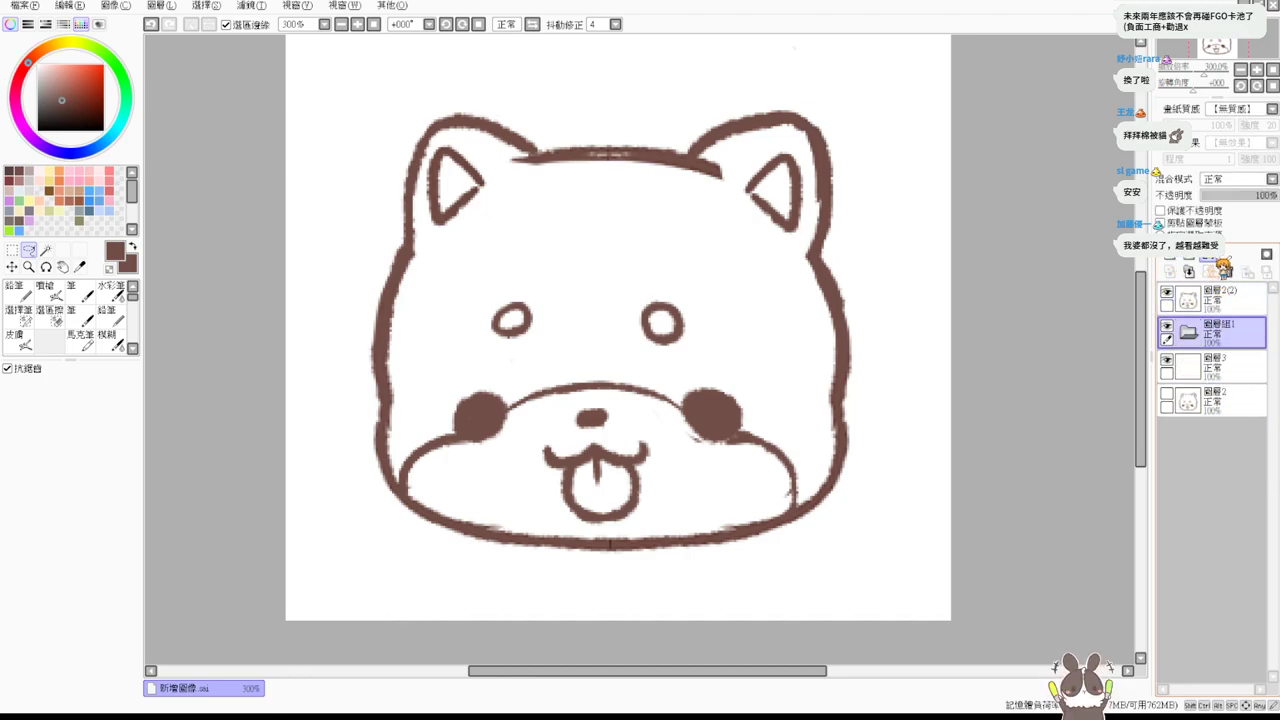
mouse_move(1200, 298)
left_mouse_down()
mouse_move(1215, 333)
mouse_move(1215, 300)
left_mouse_up()
left_click_drag(1237, 373, 1215, 365)
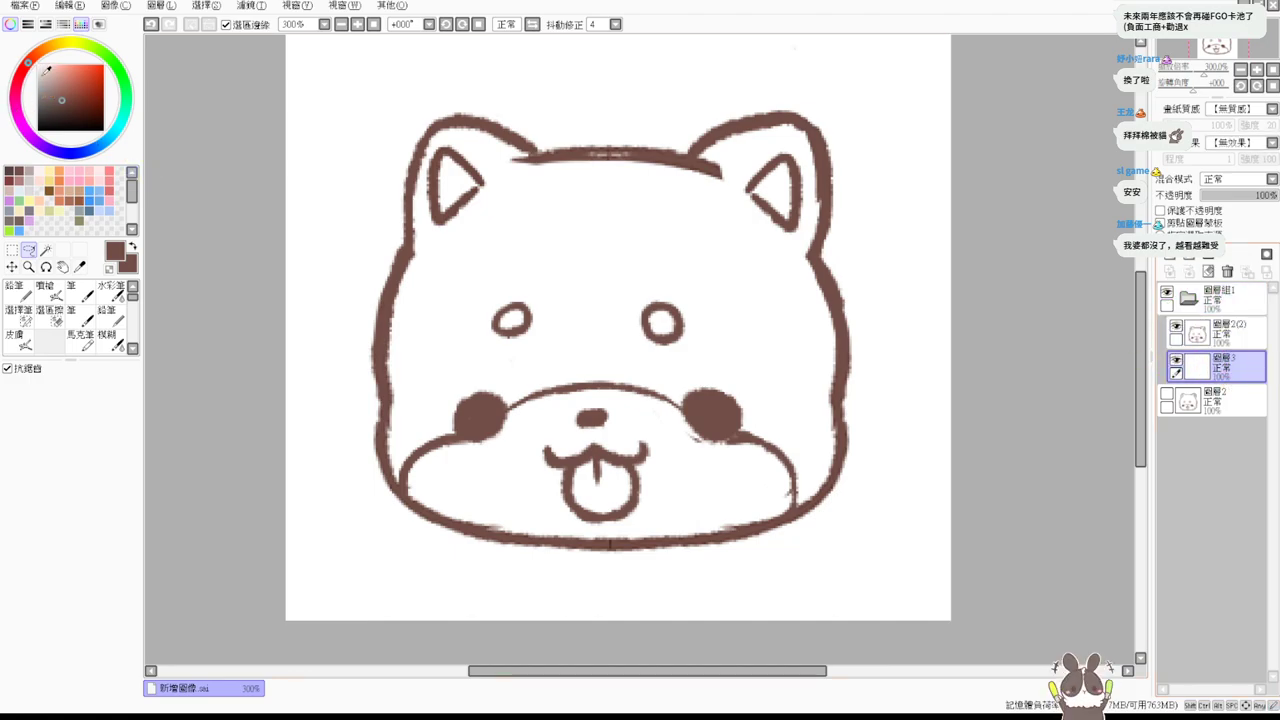
left_click(38, 65)
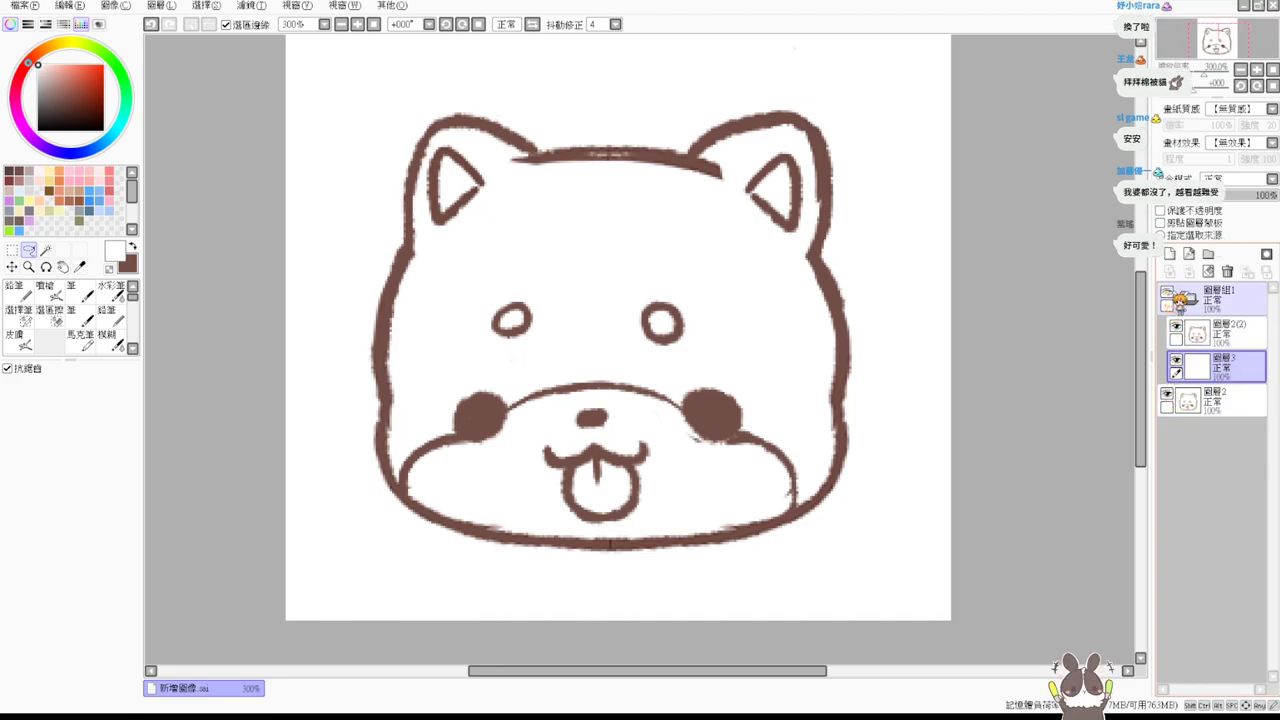
Compare the shortened head with the original line art in 圖層2, ending with the original hidden.
left_click_drag(610, 112, 610, 77)
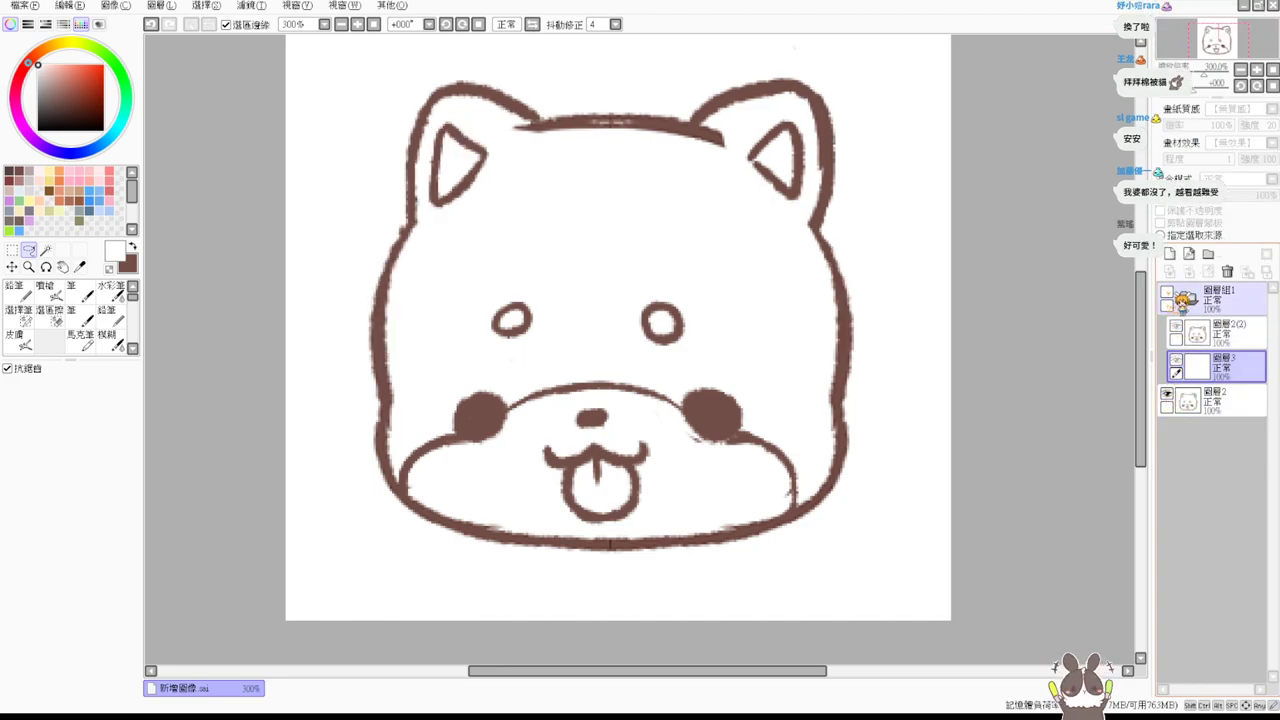
key("Escape")
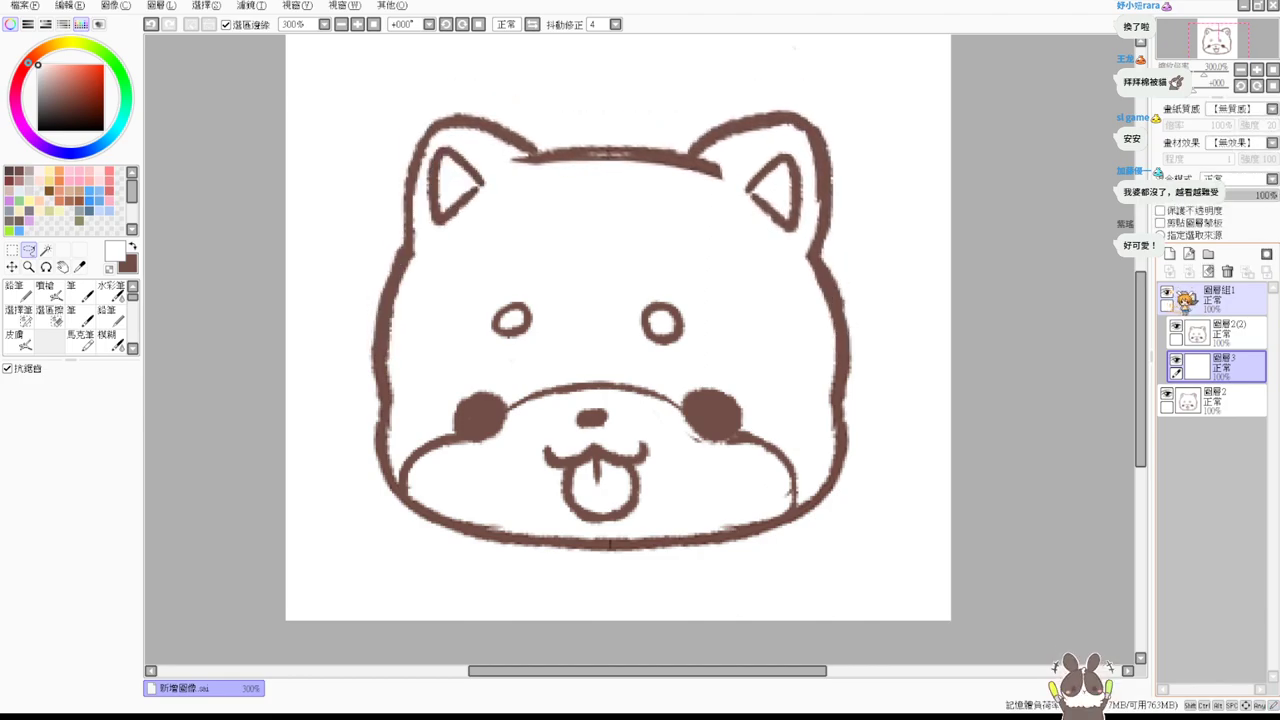
left_click_drag(610, 155, 610, 120)
key("ctrl+z")
key("ctrl+y")
key("ctrl+z")
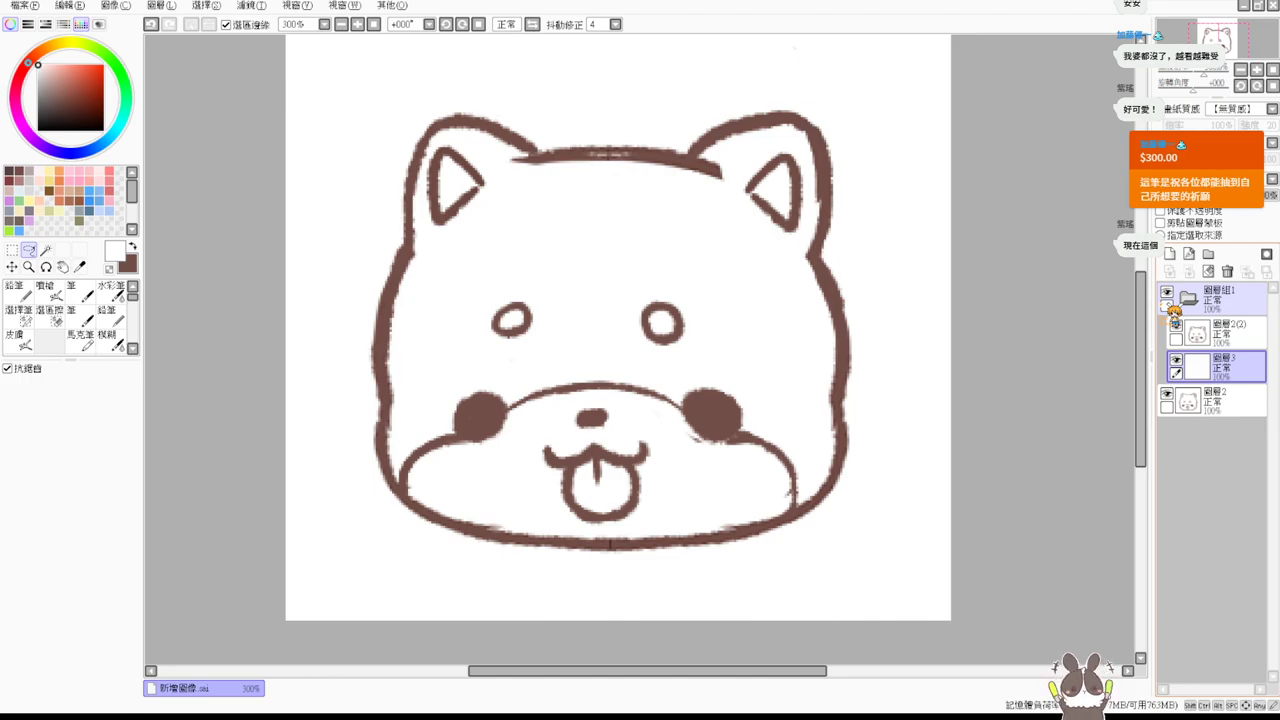
left_click(1185, 400)
left_click(1166, 394)
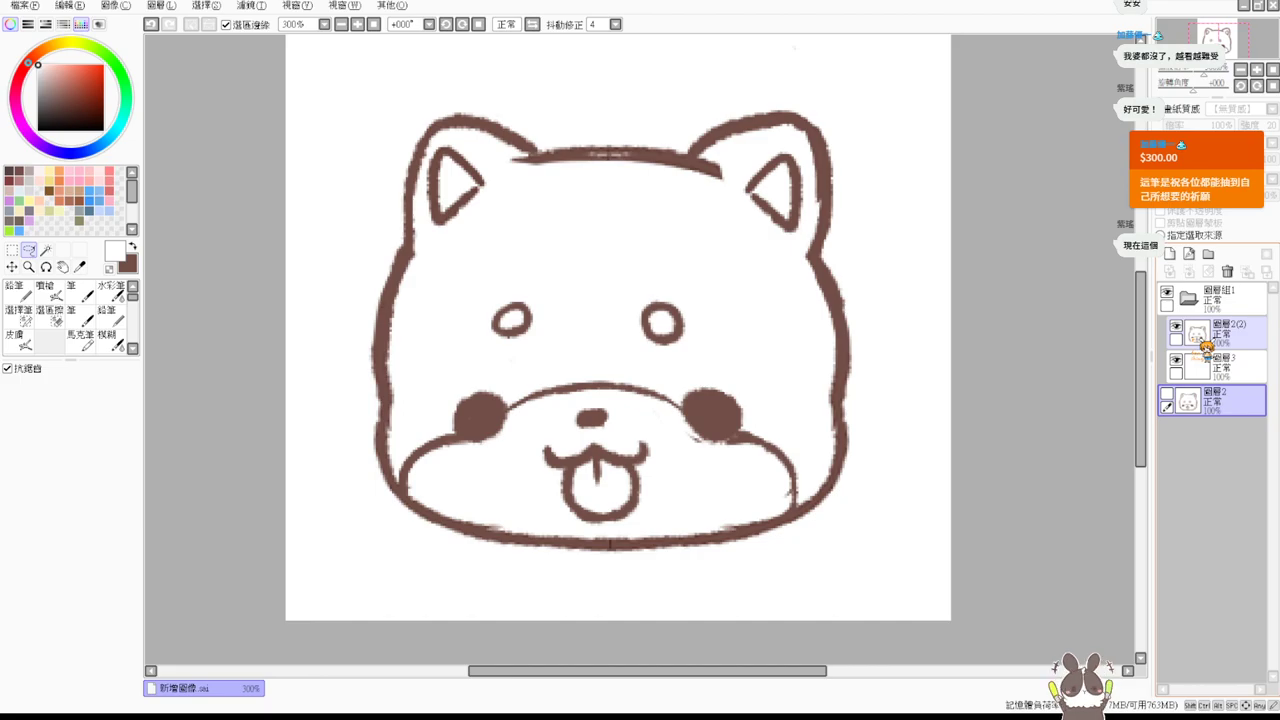
Enlarge the face on 圖層2(2) and reposition it to fill the middle of the canvas.
left_click(1250, 312)
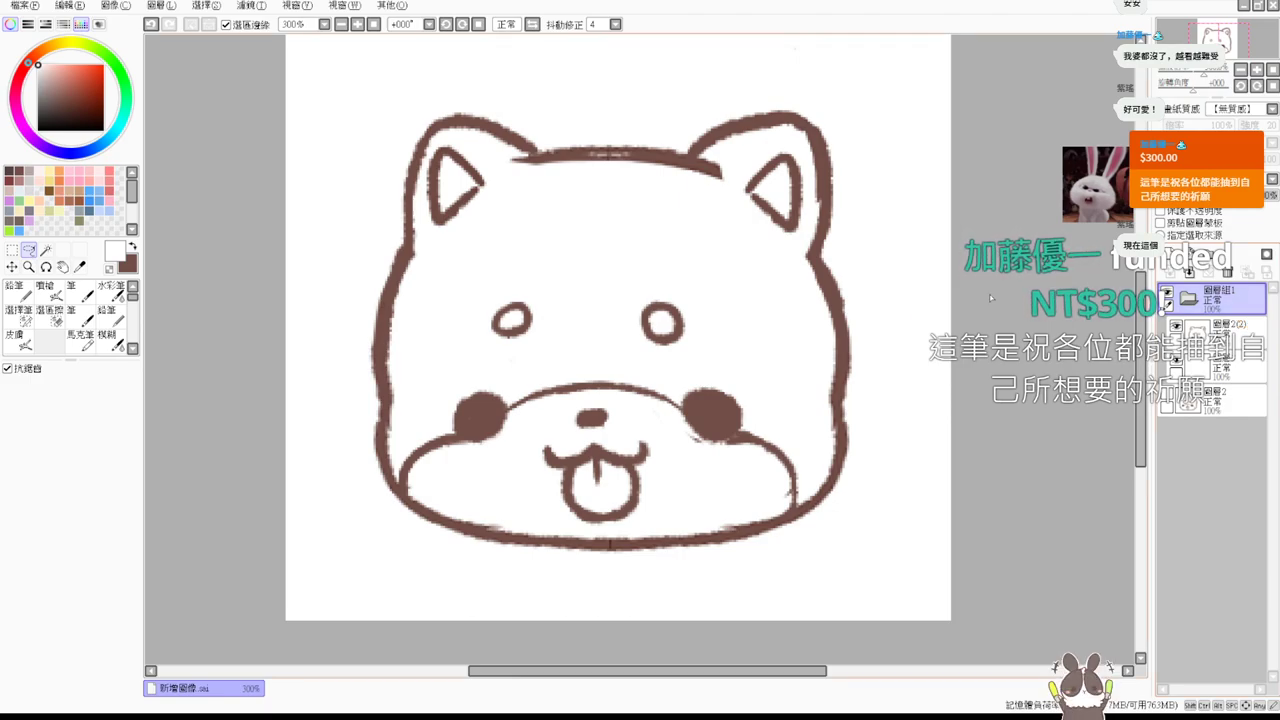
left_click(1248, 362)
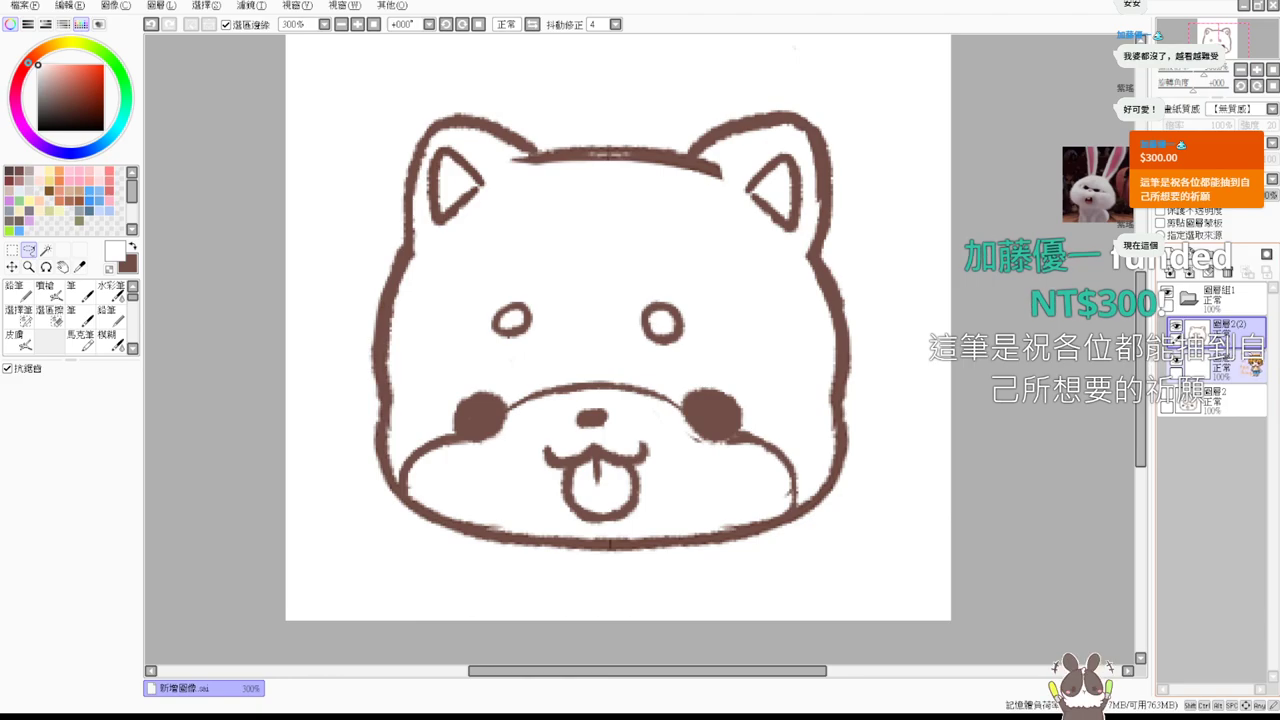
key("ctrl+t")
left_click(373, 24)
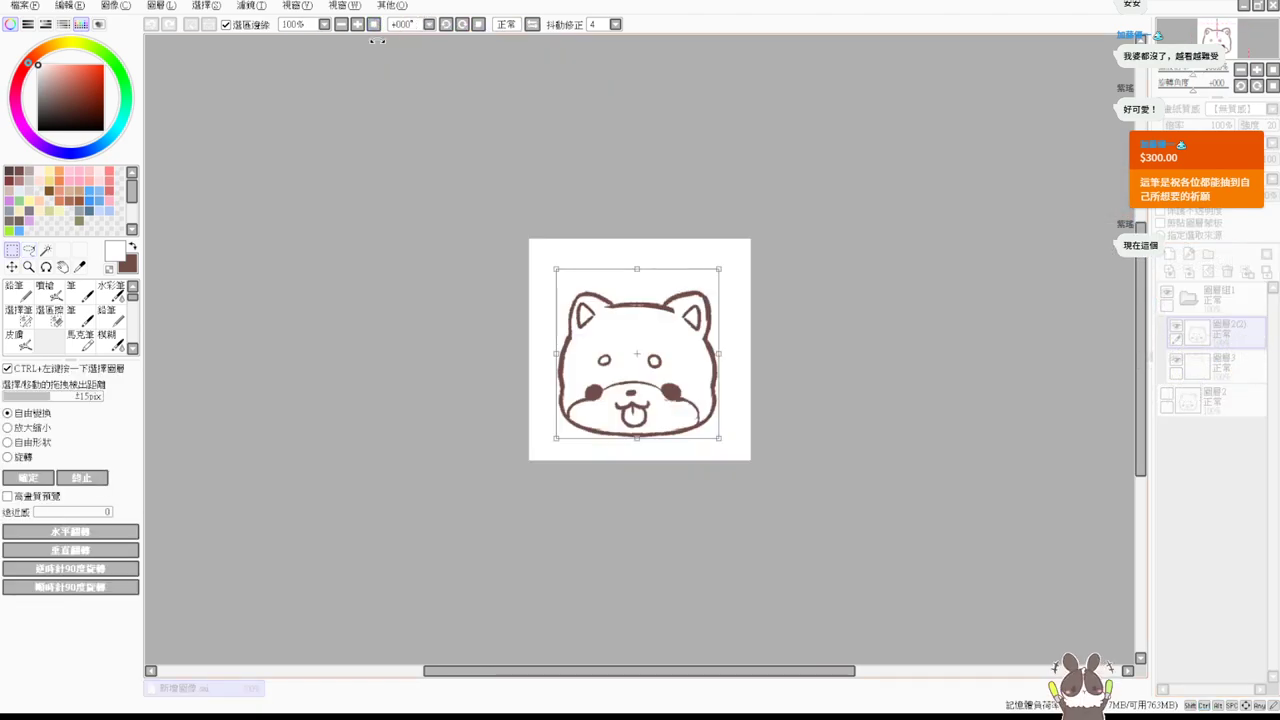
left_click_drag(711, 343, 697, 357)
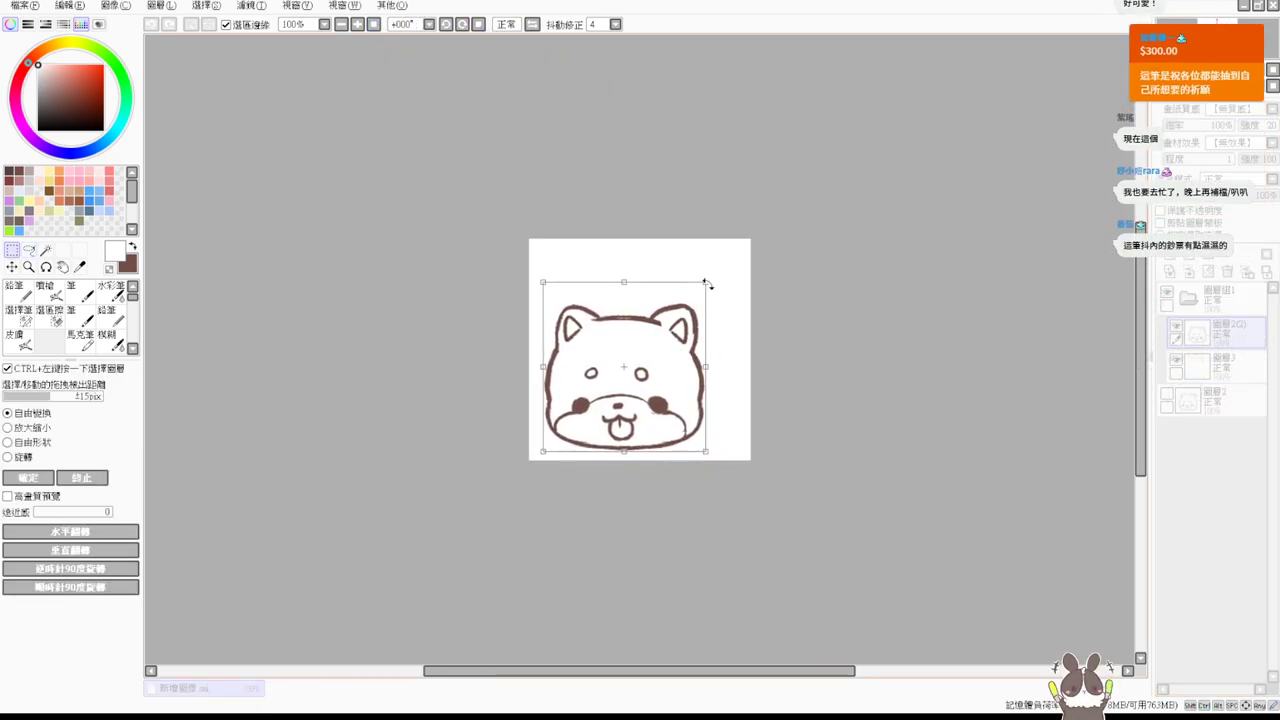
left_click_drag(706, 284, 743, 242)
left_click_drag(712, 310, 710, 303)
key("Return")
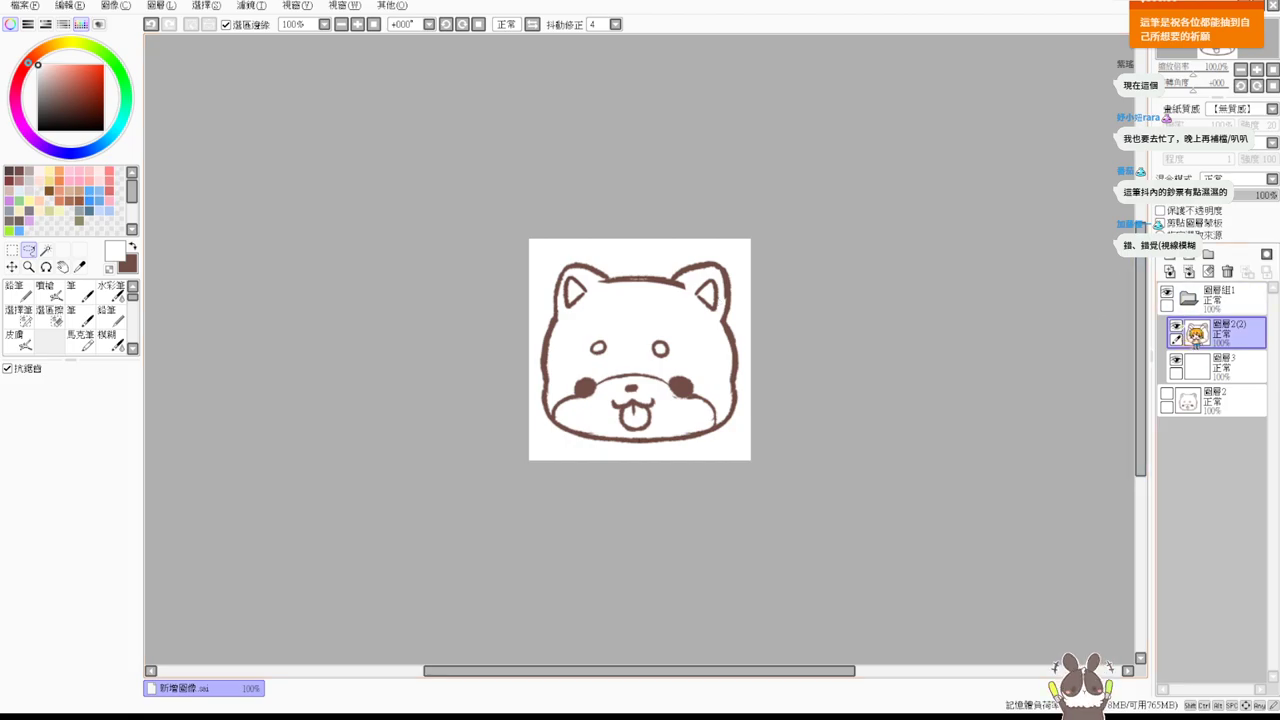
Paint the upper face and ears pale cream on a new layer beneath the line art, using a size 43 brush.
key("ctrl+plus")
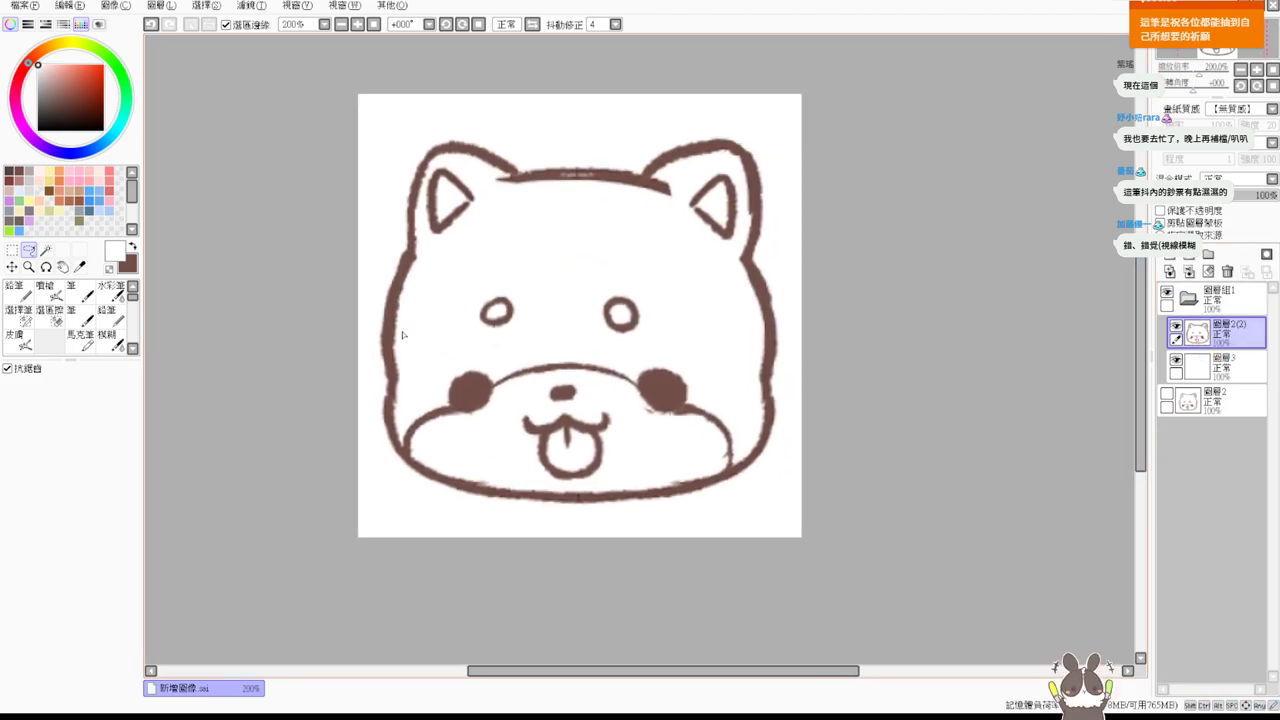
left_click(48, 290)
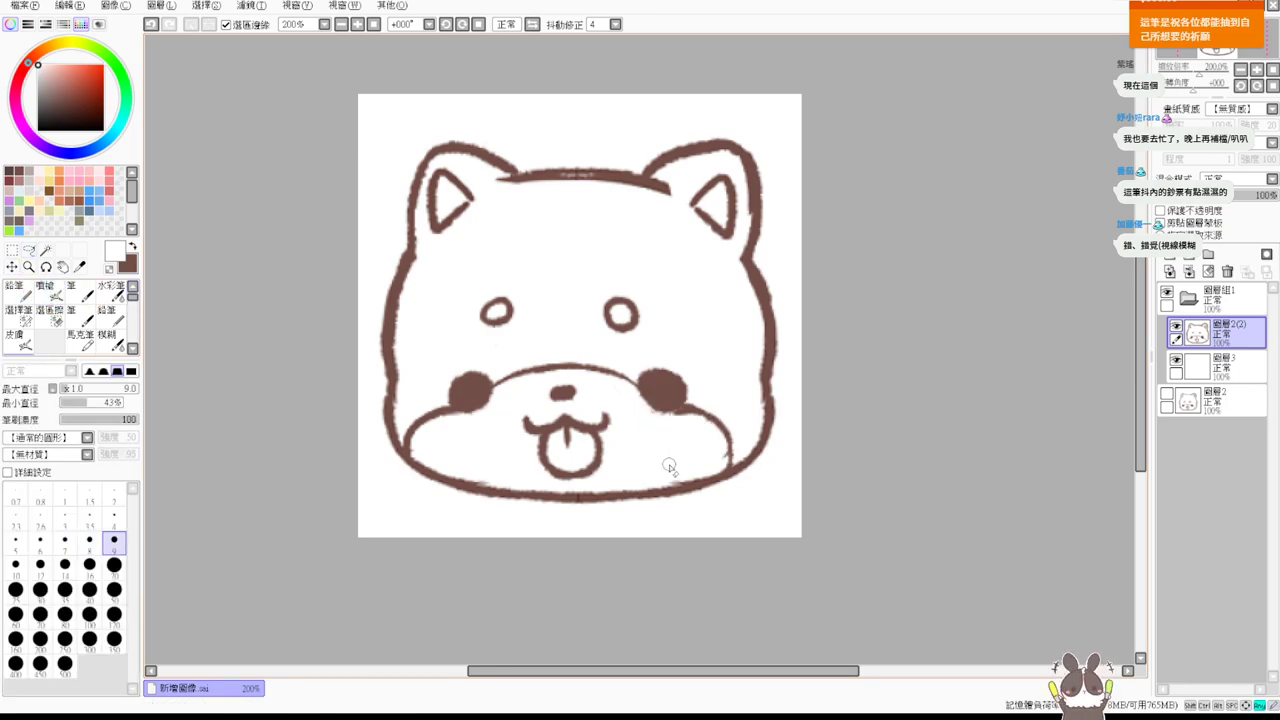
key("v")
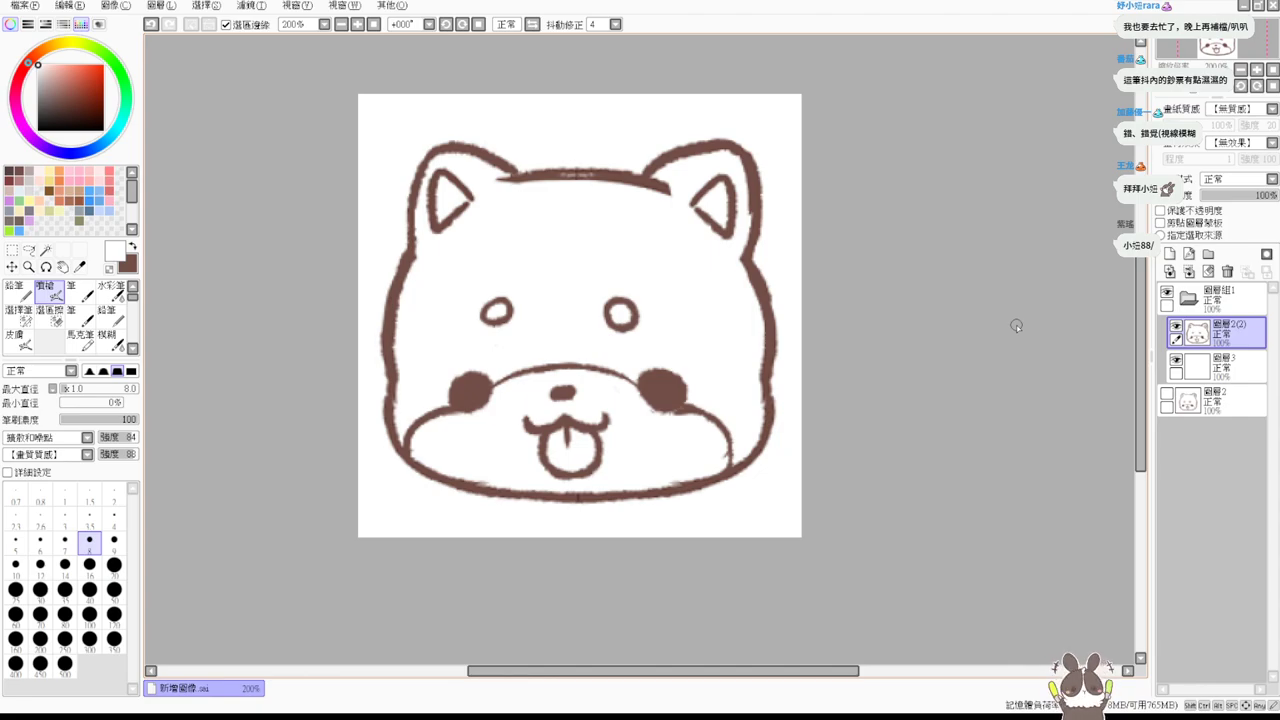
left_click(1218, 297)
left_click(1249, 338)
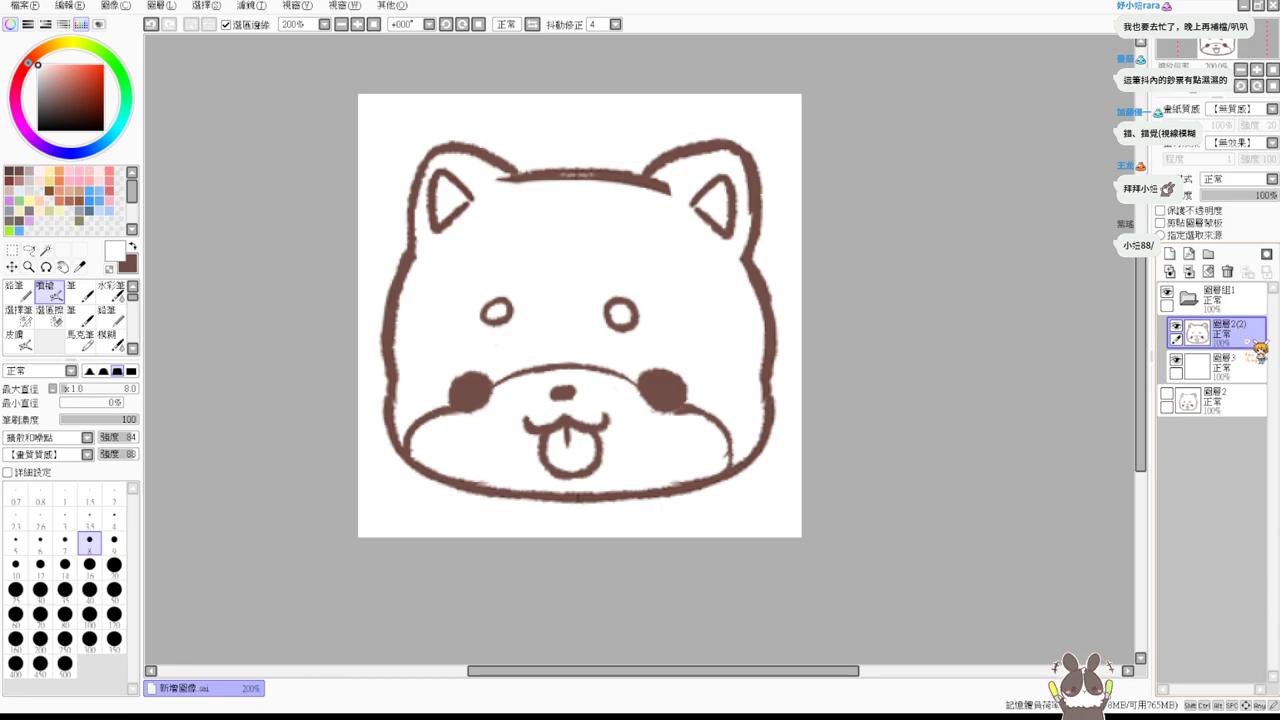
left_click(1249, 366, "ctrl")
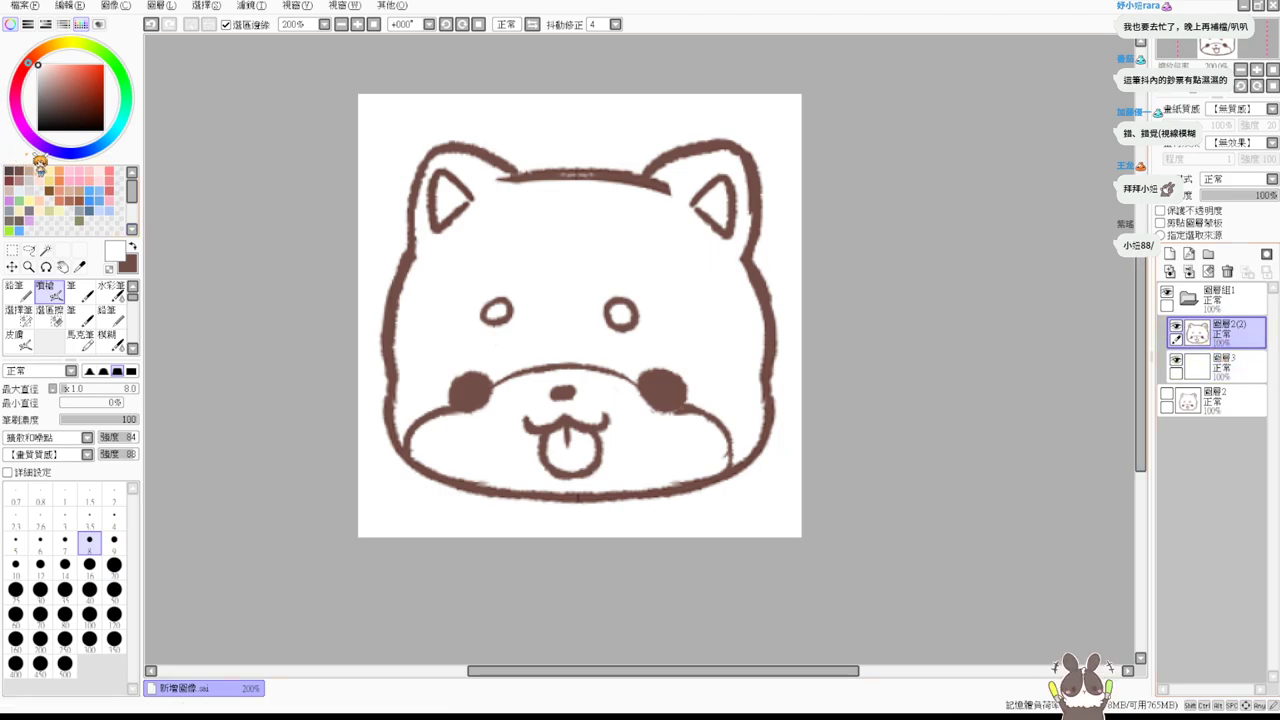
left_click(42, 205)
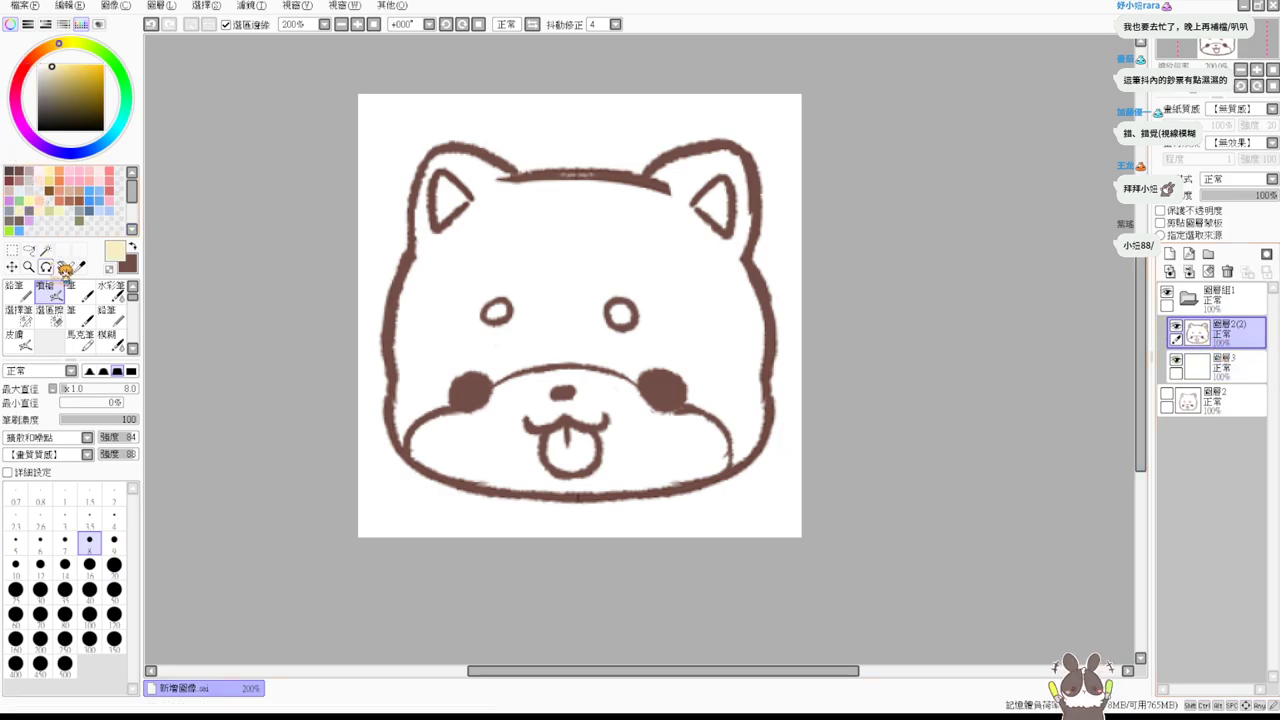
left_click_drag(430, 366, 465, 340)
left_click(1169, 254)
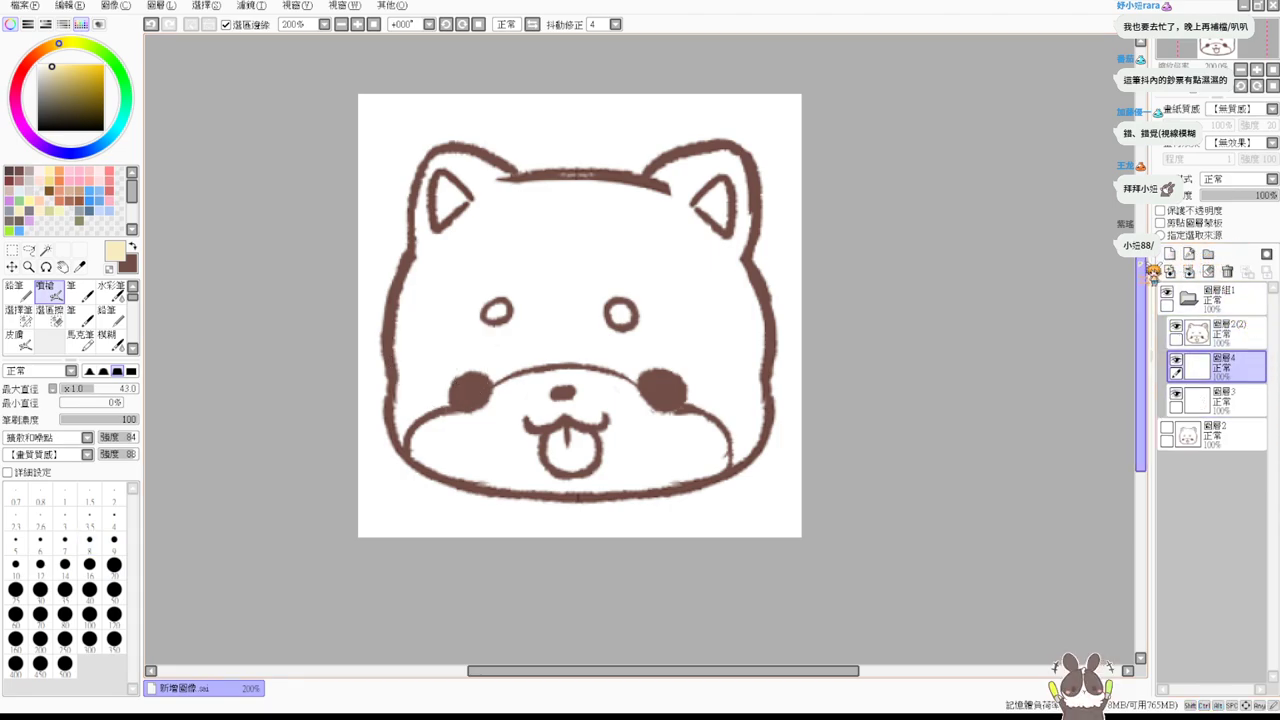
mouse_move(402, 421)
left_mouse_down()
mouse_move(419, 341)
mouse_move(728, 292)
mouse_move(746, 294)
mouse_move(726, 343)
mouse_move(744, 409)
mouse_move(710, 362)
mouse_move(681, 166)
mouse_move(683, 187)
mouse_move(714, 174)
left_mouse_up()
left_click_drag(498, 178, 452, 196)
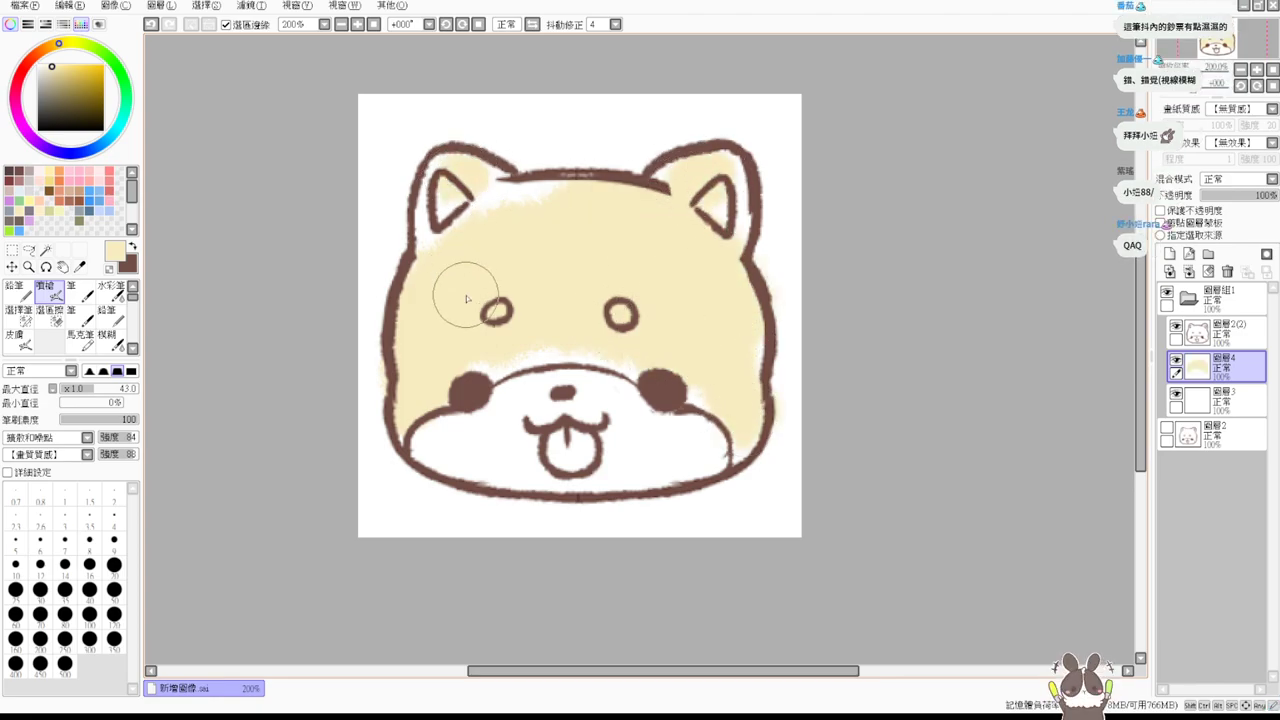
Erase the cream color inside both round brows.
key("e")
left_click_drag(494, 310, 500, 314)
left_click_drag(605, 316, 630, 316)
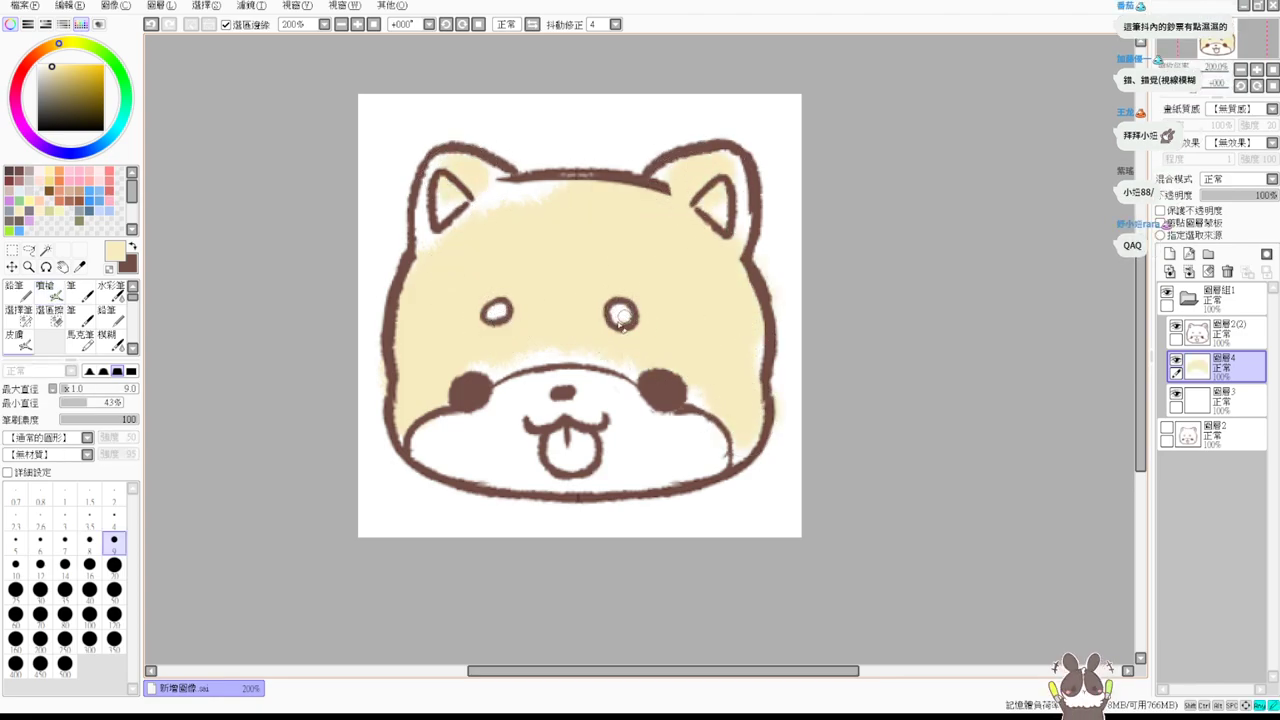
Color the tongue and the area around the mouth line pink.
left_click(45, 290)
left_click(110, 172)
mouse_move(555, 440)
left_mouse_down()
mouse_move(585, 465)
mouse_move(575, 470)
left_mouse_up()
left_click_drag(600, 418, 530, 418)
left_click_drag(433, 428, 425, 436)
mouse_move(685, 426)
left_mouse_down()
mouse_move(674, 434)
mouse_move(688, 432)
left_mouse_up()
key("ctrl+z")
key("ctrl+z")
key("ctrl+z")
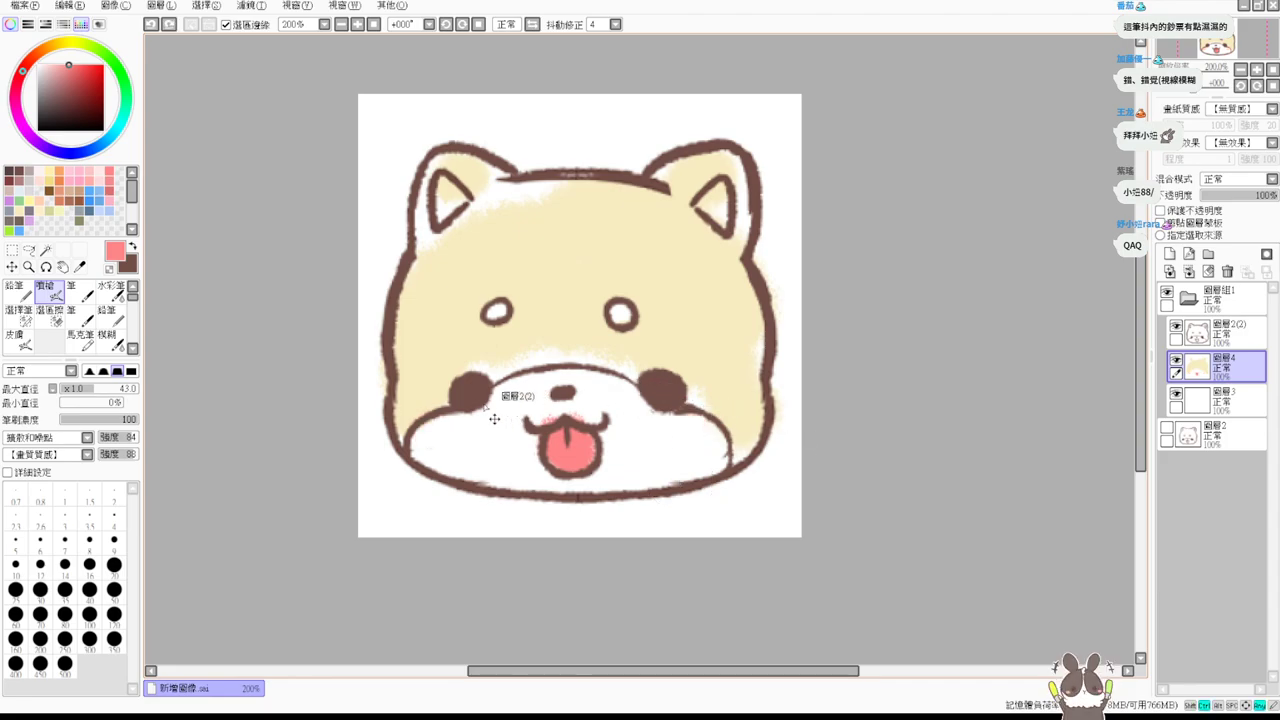
Paint small pink blush ovals on both cheeks and fill both inner ears pink with a size 11 brush.
mouse_move(410, 404)
left_mouse_down()
mouse_move(427, 399)
mouse_move(460, 438)
left_mouse_up()
key("ctrl+z")
left_click_drag(680, 430, 700, 430)
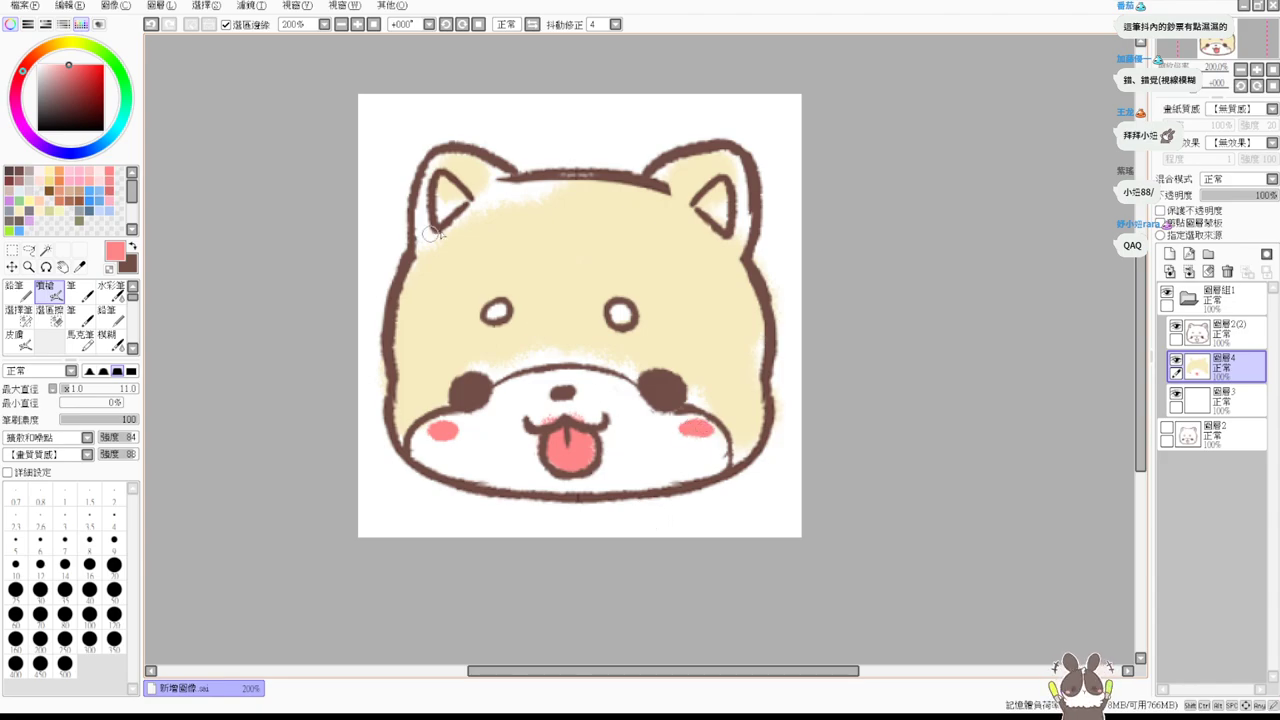
left_click_drag(442, 186, 452, 212)
mouse_move(736, 204)
left_mouse_down()
mouse_move(713, 196)
mouse_move(710, 222)
left_mouse_up()
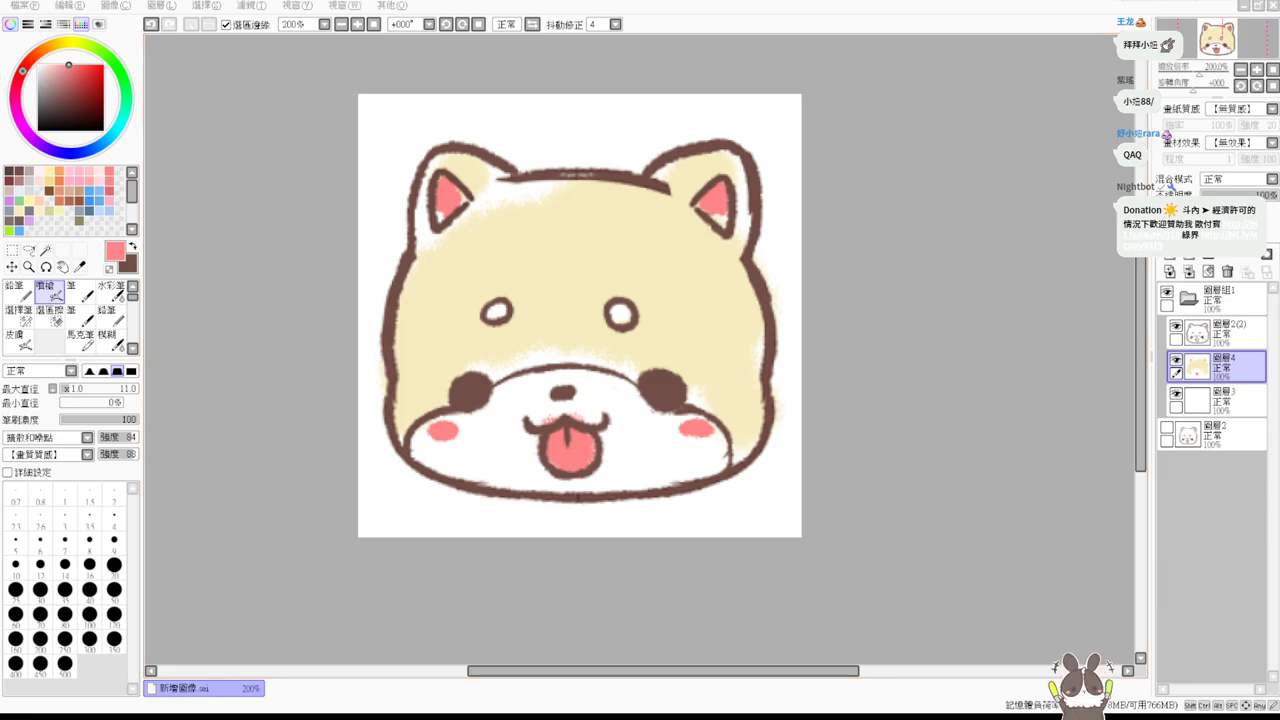
Delete the layer holding the cream and pink test colors.
left_click(1225, 338, "ctrl")
left_click(1225, 338, "ctrl")
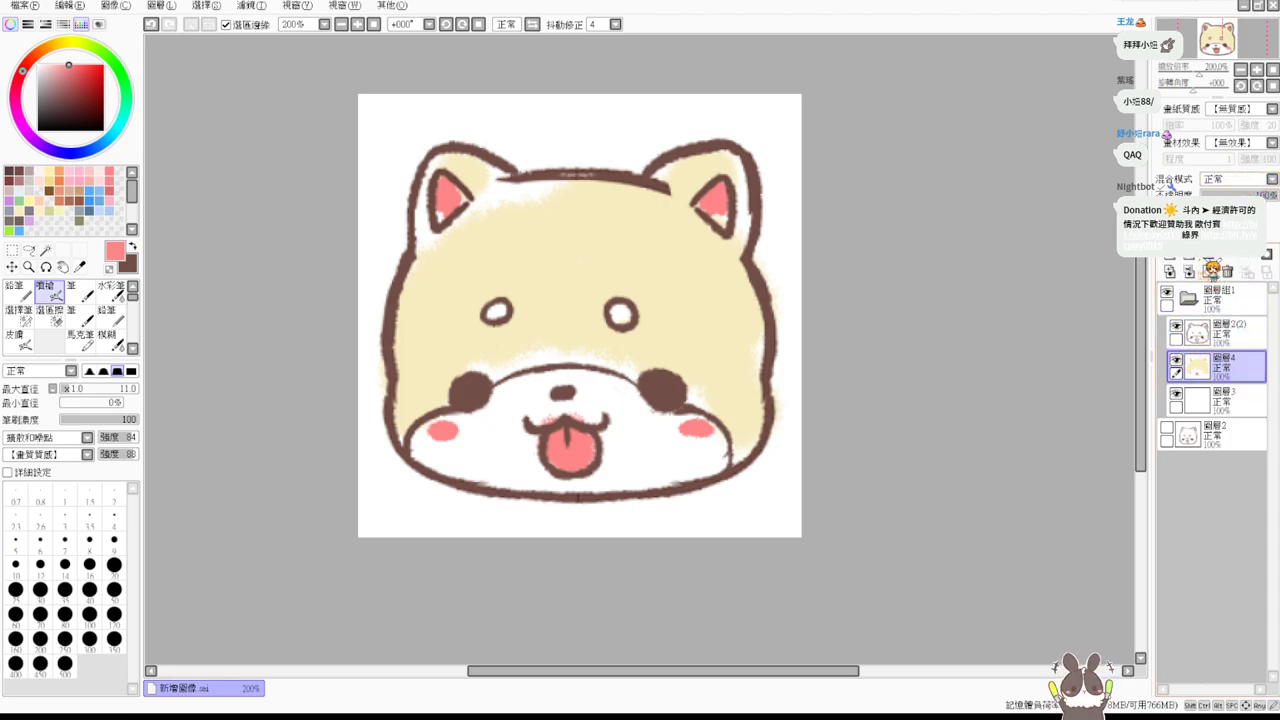
left_click(1228, 270)
Lower the opacity of the sketch folder 圖層組1 to 32% and collapse the folder.
left_click(1230, 297)
left_click_drag(1268, 195, 1200, 195)
left_click(1190, 298)
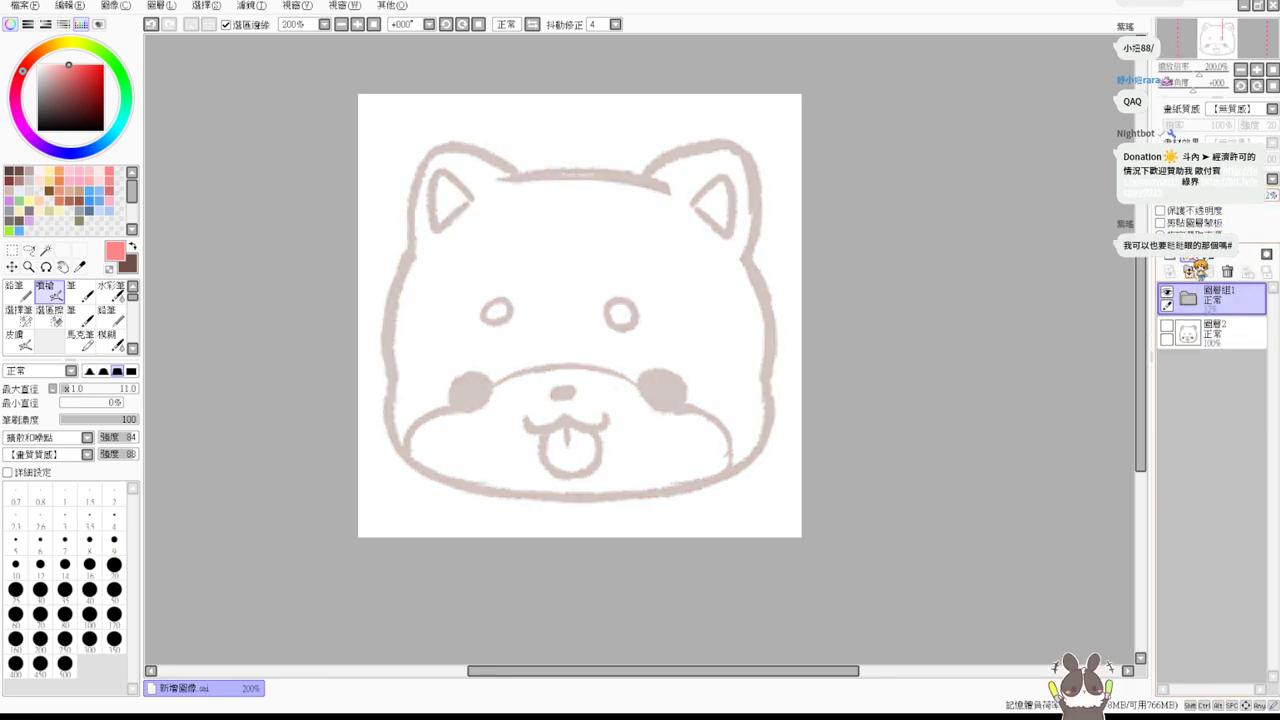
Create an empty layer inside a new folder above the faded sketch and choose dark brown as the drawing color.
left_click(1172, 271)
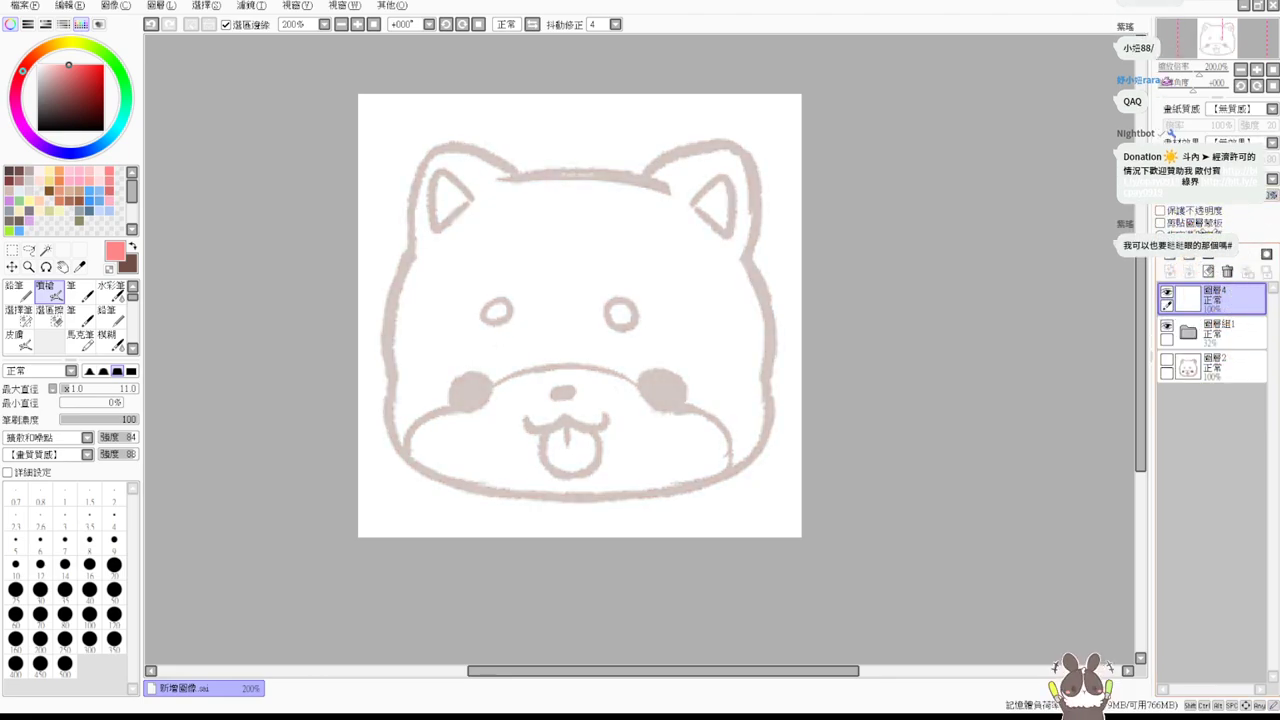
left_click(1208, 271)
left_click_drag(1230, 308, 1230, 312)
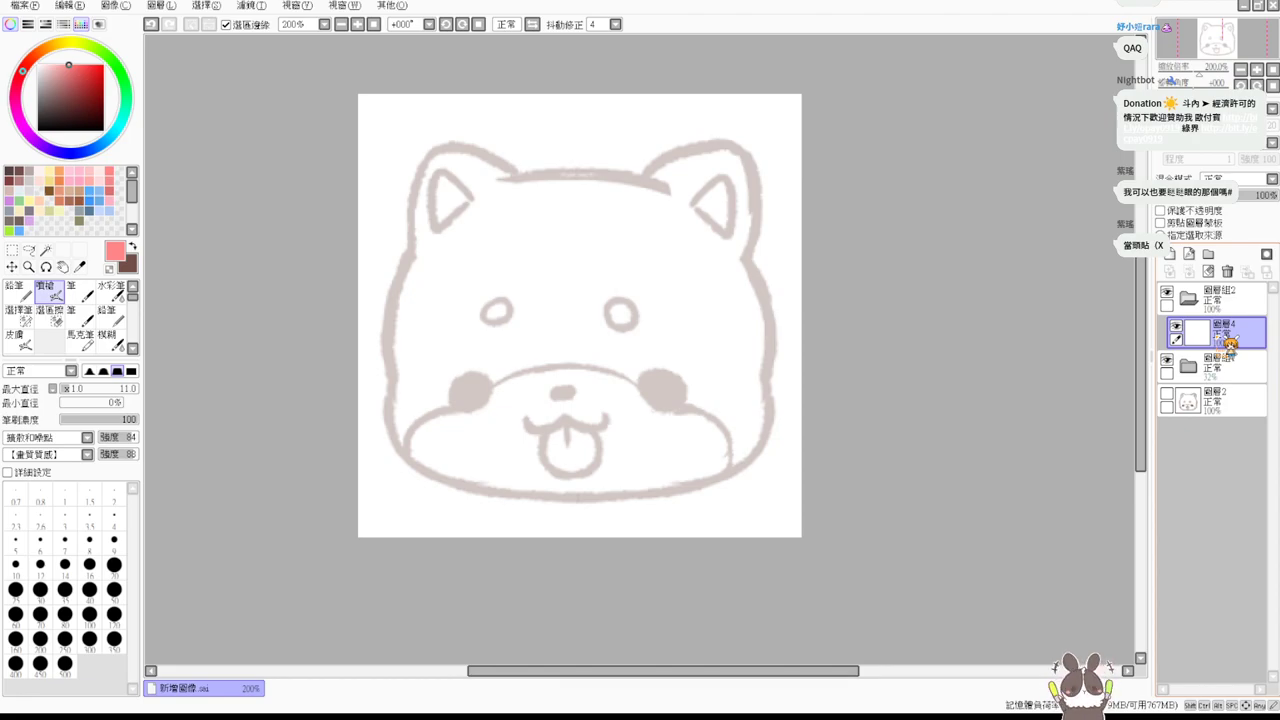
left_click(28, 172)
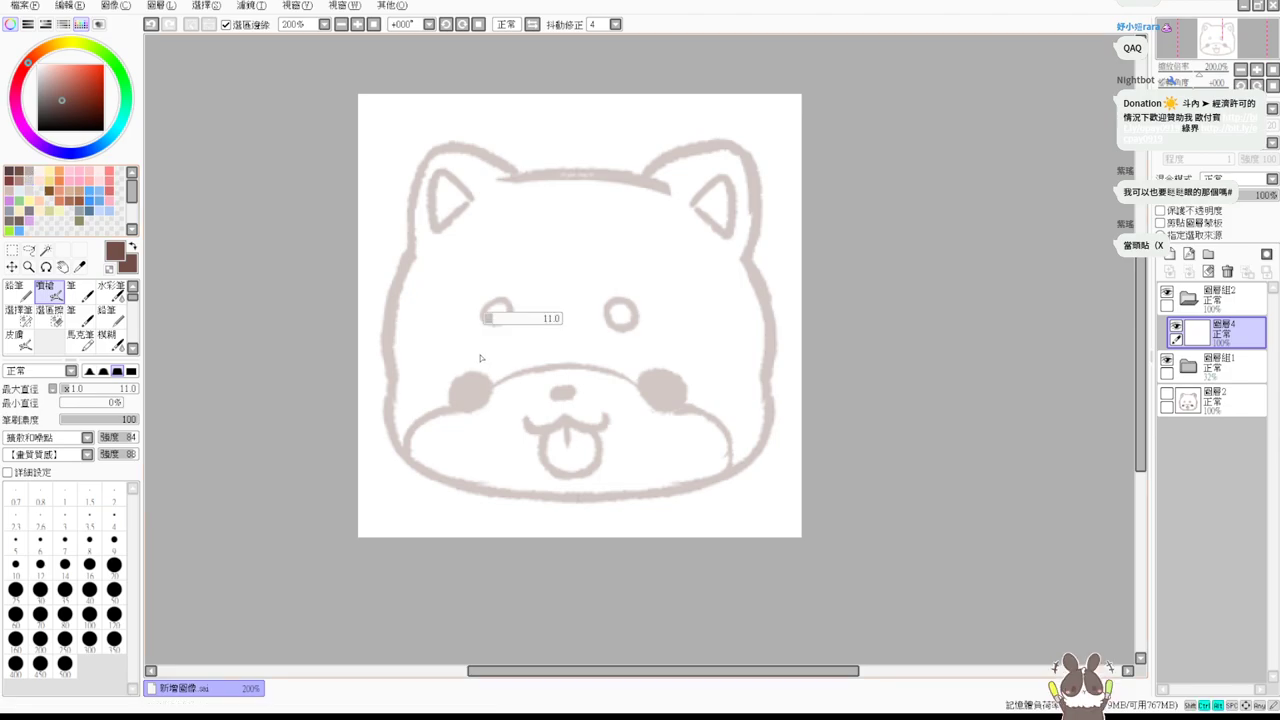
Try to fill both cheek ovals with dark brown using the size 6 brush.
key("bracketleft")
key("bracketleft")
key("bracketleft")
key("bracketleft")
key("bracketleft")
mouse_move(455, 384)
left_mouse_down()
mouse_move(486, 388)
mouse_move(459, 404)
left_mouse_up()
mouse_move(645, 386)
left_mouse_down()
mouse_move(685, 382)
mouse_move(645, 402)
mouse_move(675, 410)
left_mouse_up()
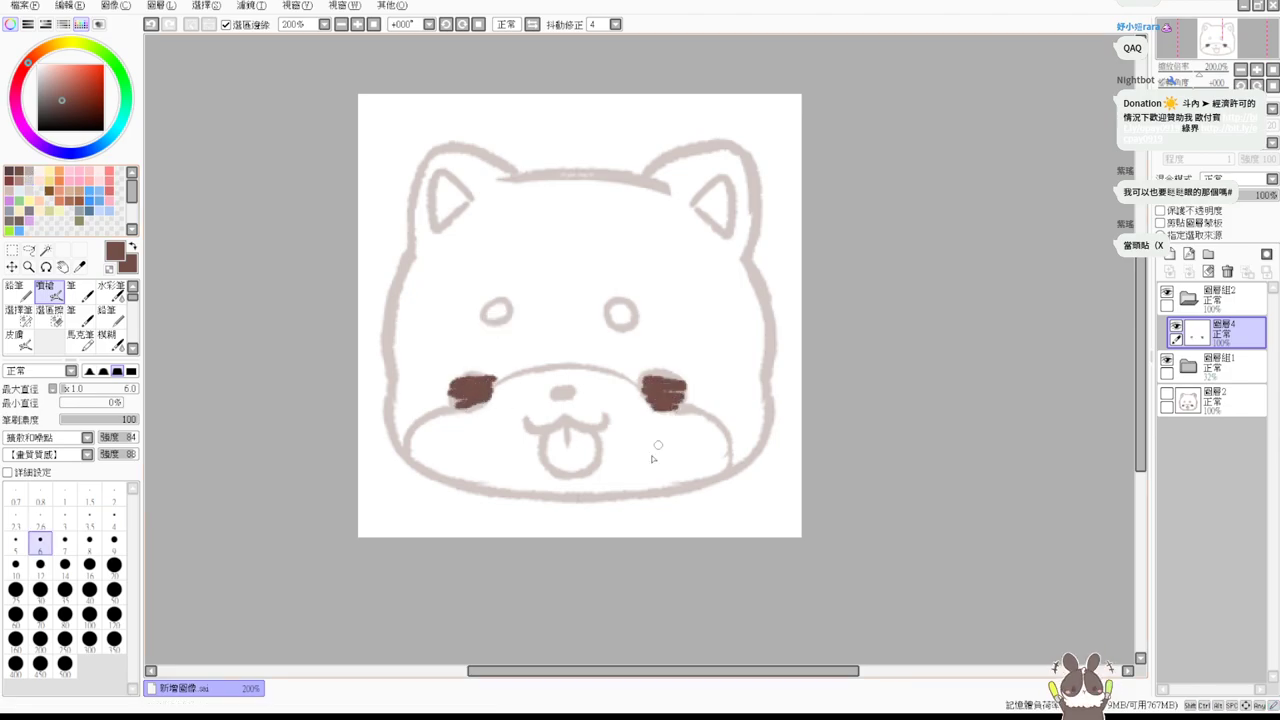
key("ctrl+z")
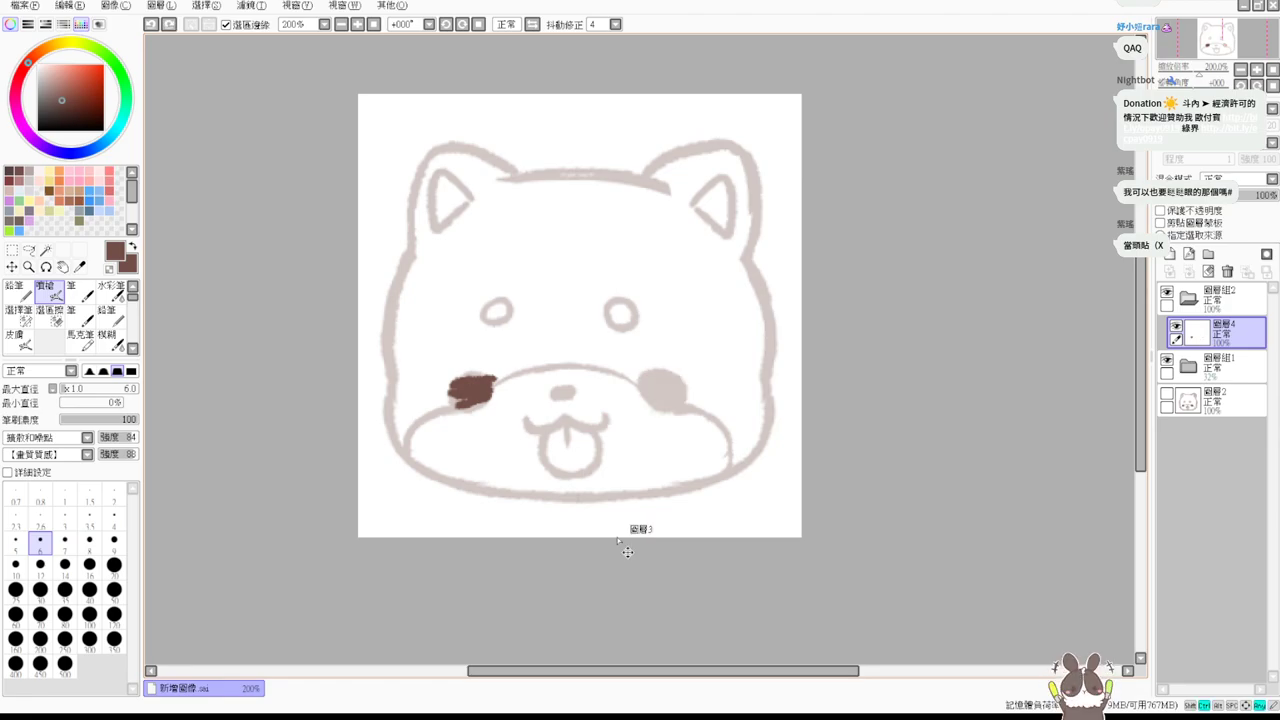
key("ctrl+z")
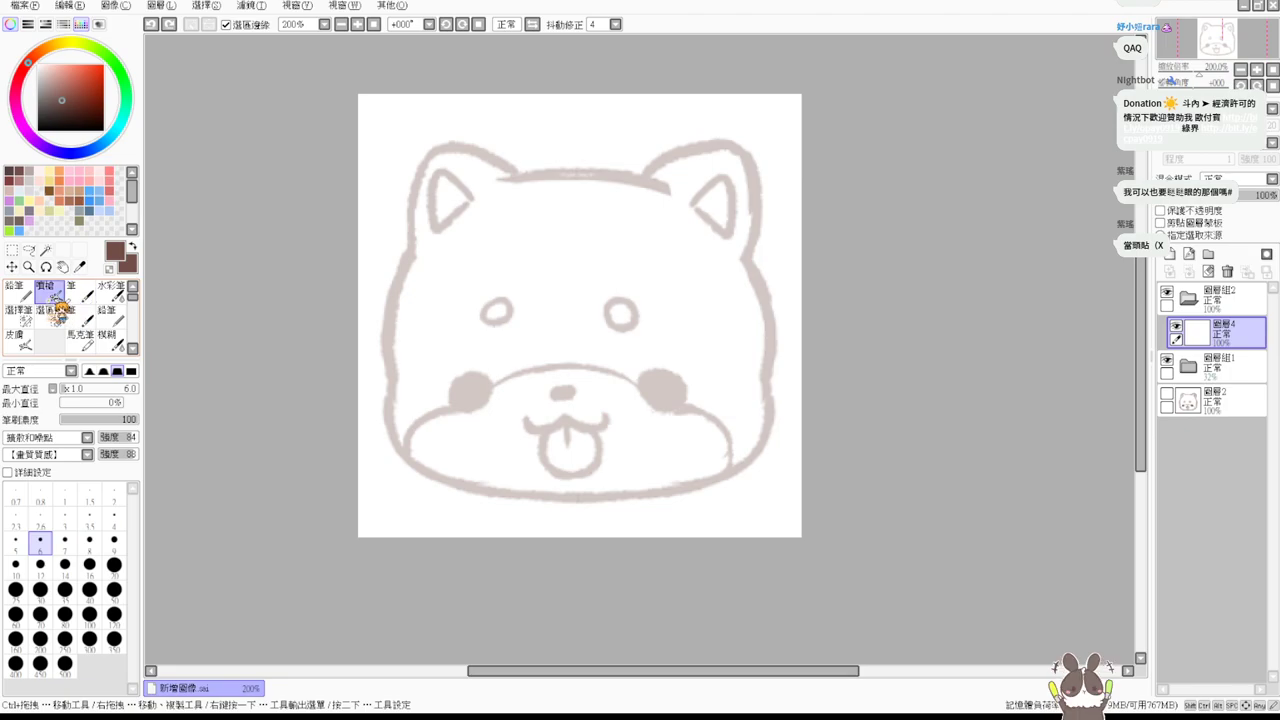
Ink the upper left and upper right sides of the head, from ear base to cheek, with the size 8 pencil.
left_click(15, 291)
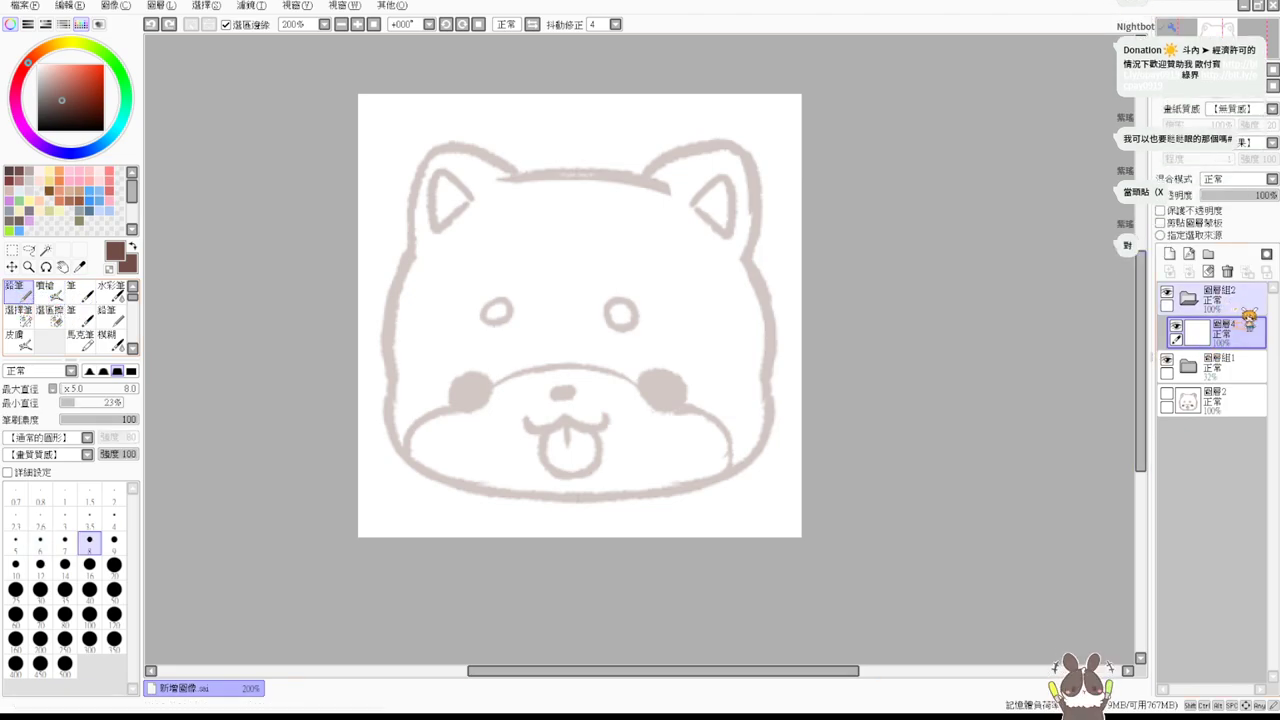
left_click_drag(1255, 343, 1213, 325)
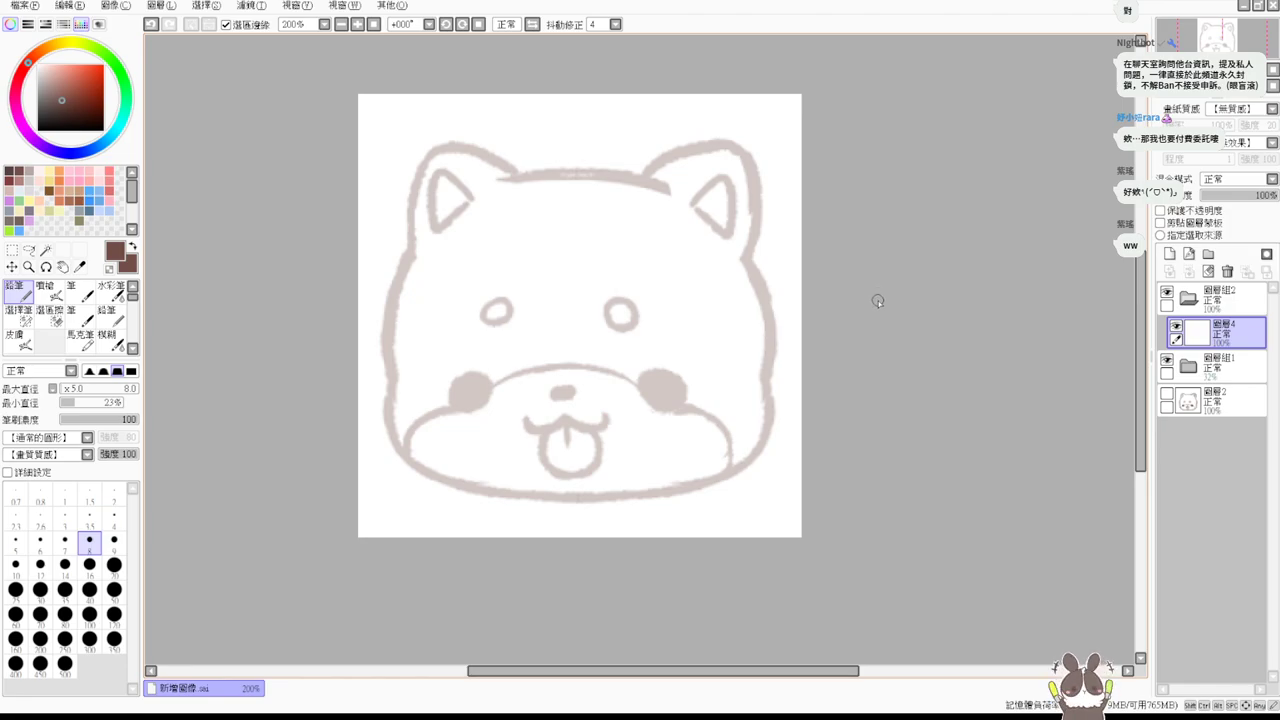
key("ctrl+plus")
left_click_drag(548, 351, 694, 363)
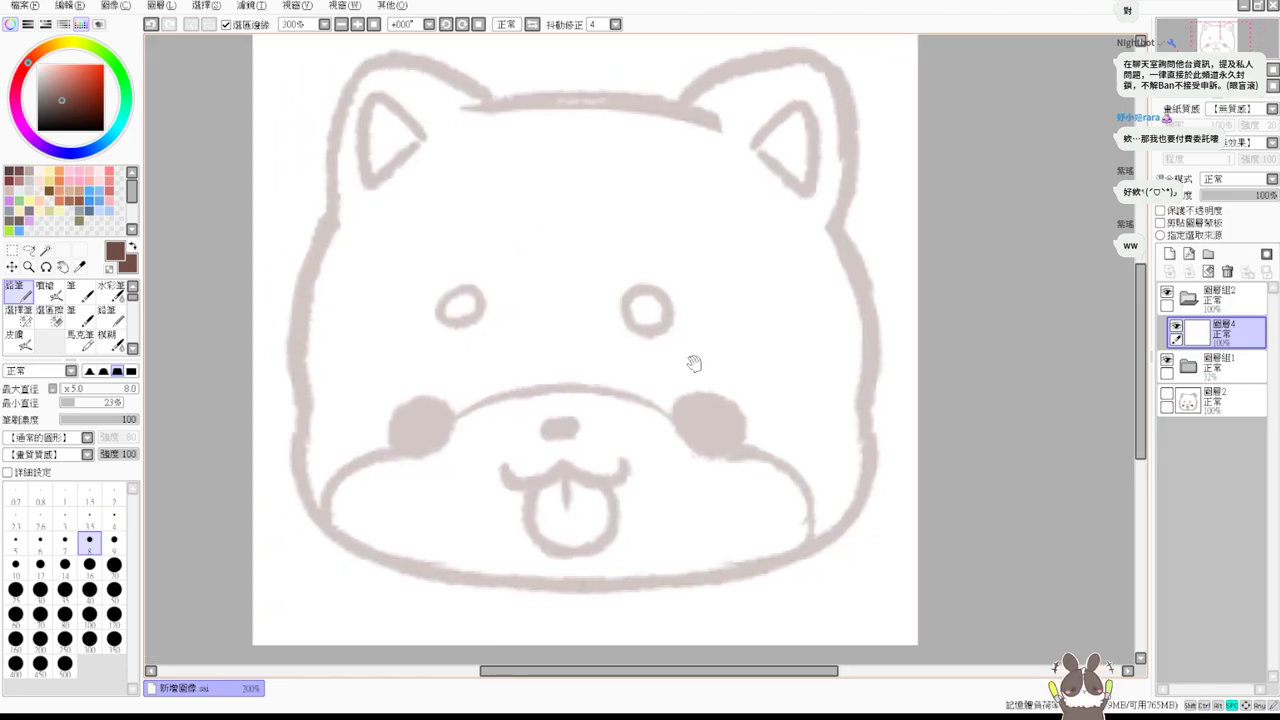
left_click_drag(340, 215, 304, 410)
key("ctrl+z")
left_click_drag(340, 222, 313, 425)
key("ctrl+z")
left_click_drag(340, 218, 312, 428)
key("ctrl+z")
left_click_drag(337, 214, 308, 430)
key("ctrl+z")
left_click_drag(336, 214, 312, 420)
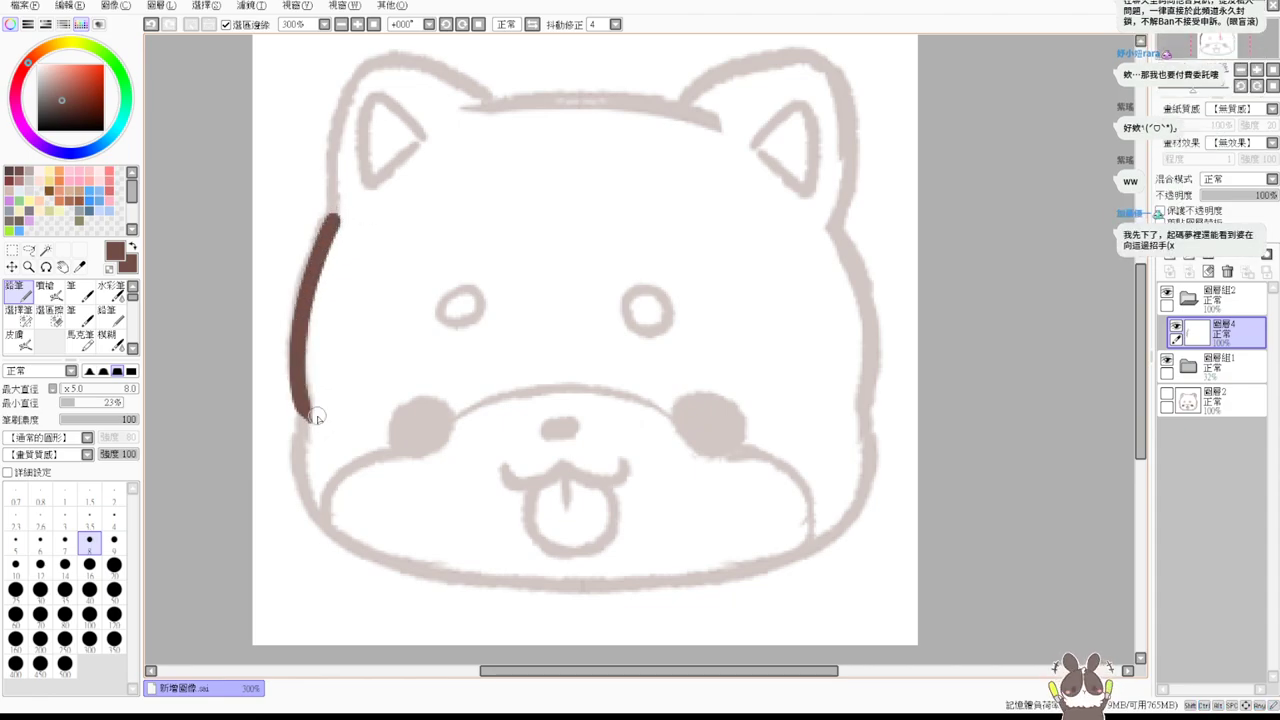
left_click_drag(838, 229, 862, 414)
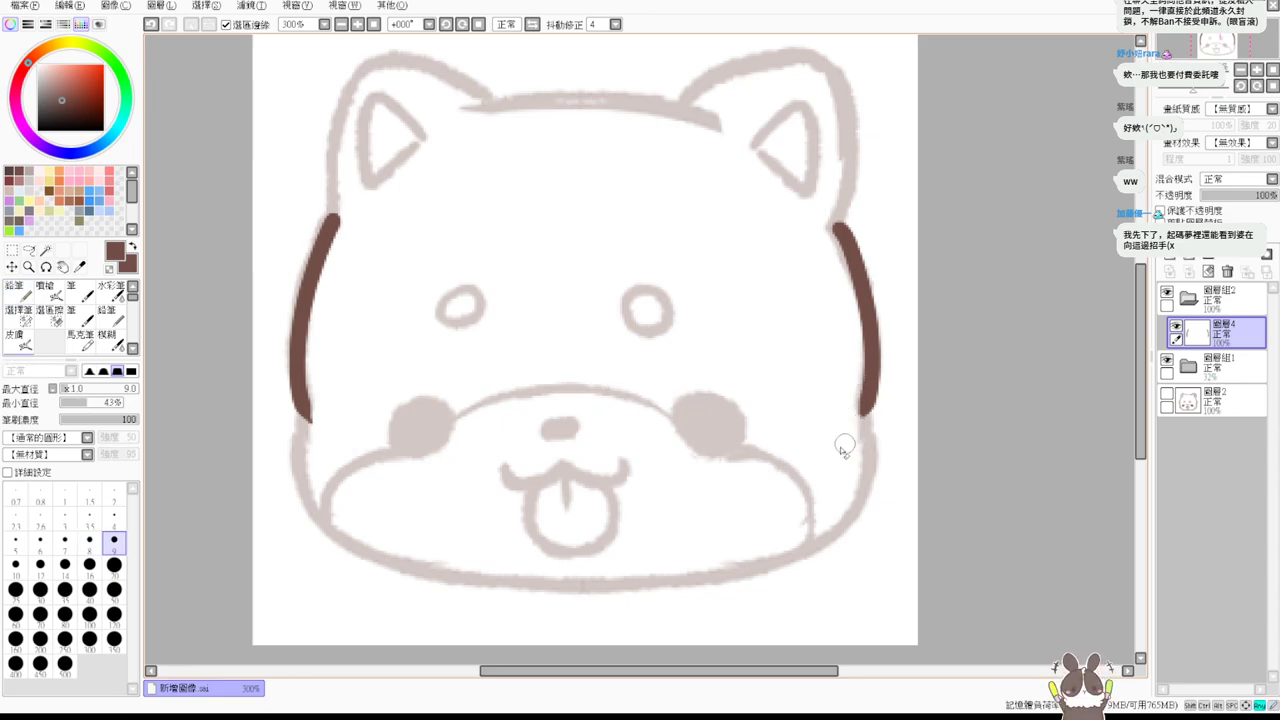
Ink the lower left cheek contour from the side notch down around toward the chin.
left_click_drag(306, 421, 345, 552)
key("ctrl+z")
left_click_drag(300, 418, 362, 574)
key("ctrl+z")
left_click_drag(306, 420, 362, 544)
key("ctrl+z")
left_click_drag(306, 419, 362, 548)
key("ctrl+z")
mouse_move(300, 418)
left_mouse_down()
mouse_move(316, 520)
mouse_move(380, 563)
left_mouse_up()
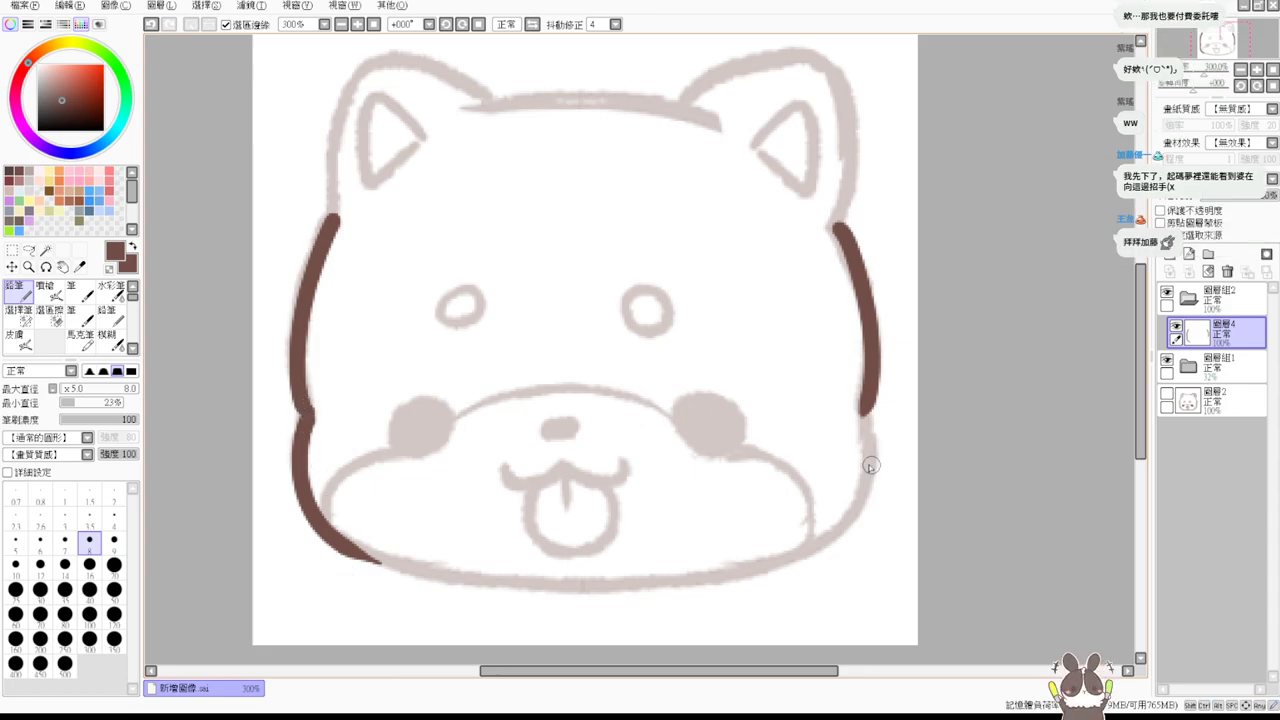
Ink the lower right cheek contour from the side notch down around toward the chin.
left_click_drag(864, 418, 786, 546)
key("ctrl+z")
left_click_drag(866, 420, 762, 556)
key("ctrl+z")
left_click_drag(866, 412, 752, 558)
key("ctrl+z")
left_click_drag(864, 412, 750, 565)
key("ctrl+z")
left_click_drag(866, 414, 778, 562)
Rotate the canvas about 85 degrees and ink the long chin curve connecting both lower cheek contours.
left_click_drag(857, 526, 486, 531)
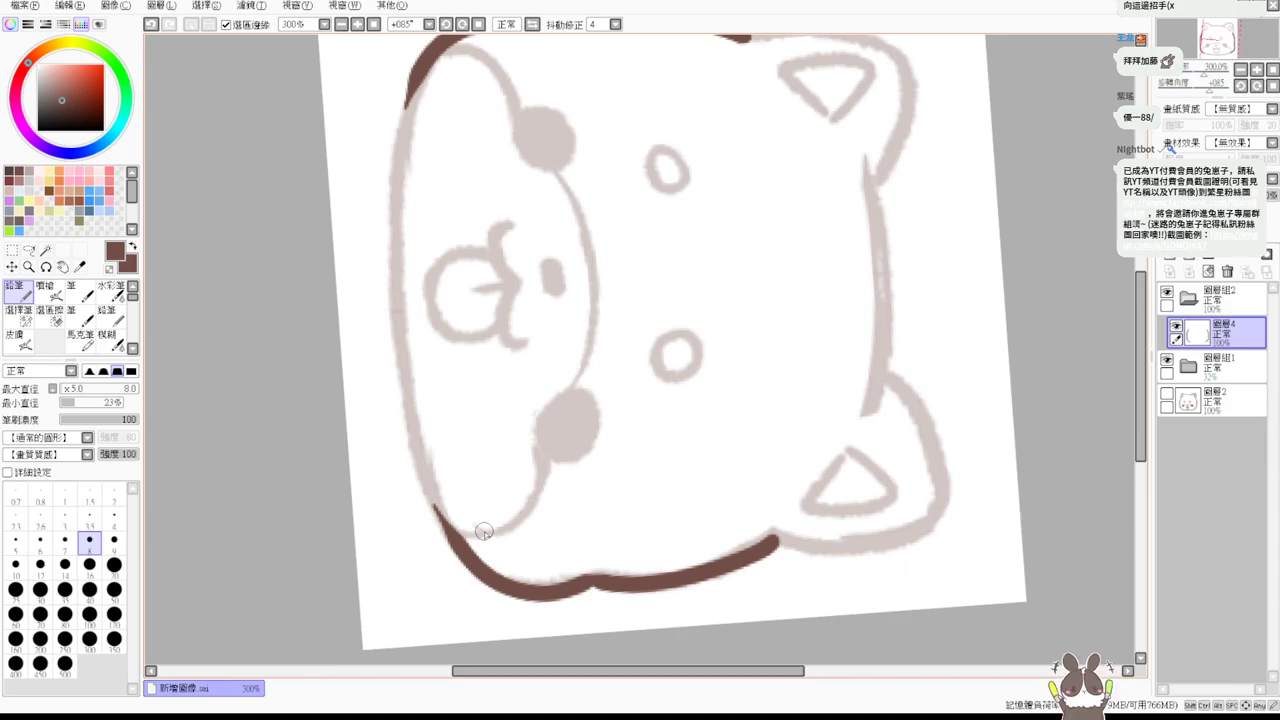
mouse_move(426, 64)
left_mouse_down()
mouse_move(399, 254)
mouse_move(417, 74)
mouse_move(392, 222)
left_mouse_up()
key("ctrl+z")
key("ctrl+z")
mouse_move(426, 64)
left_mouse_down()
mouse_move(408, 349)
mouse_move(379, 256)
mouse_move(396, 305)
mouse_move(382, 322)
mouse_move(385, 227)
mouse_move(432, 498)
left_mouse_up()
key("ctrl+z")
left_click_drag(382, 256, 430, 520)
key("ctrl+z")
left_click_drag(384, 256, 452, 532)
key("ctrl+z")
left_click_drag(380, 262, 463, 566)
key("ctrl+z")
left_click_drag(385, 262, 462, 566)
key("ctrl+z")
mouse_move(386, 292)
left_mouse_down()
mouse_move(420, 470)
mouse_move(465, 548)
left_mouse_up()
Smooth the joint in the middle of the chin line with a short overlapping stroke.
left_click_drag(392, 266, 406, 344)
key("ctrl+z")
left_click_drag(386, 228, 392, 300)
key("ctrl+z")
left_click_drag(385, 240, 396, 322)
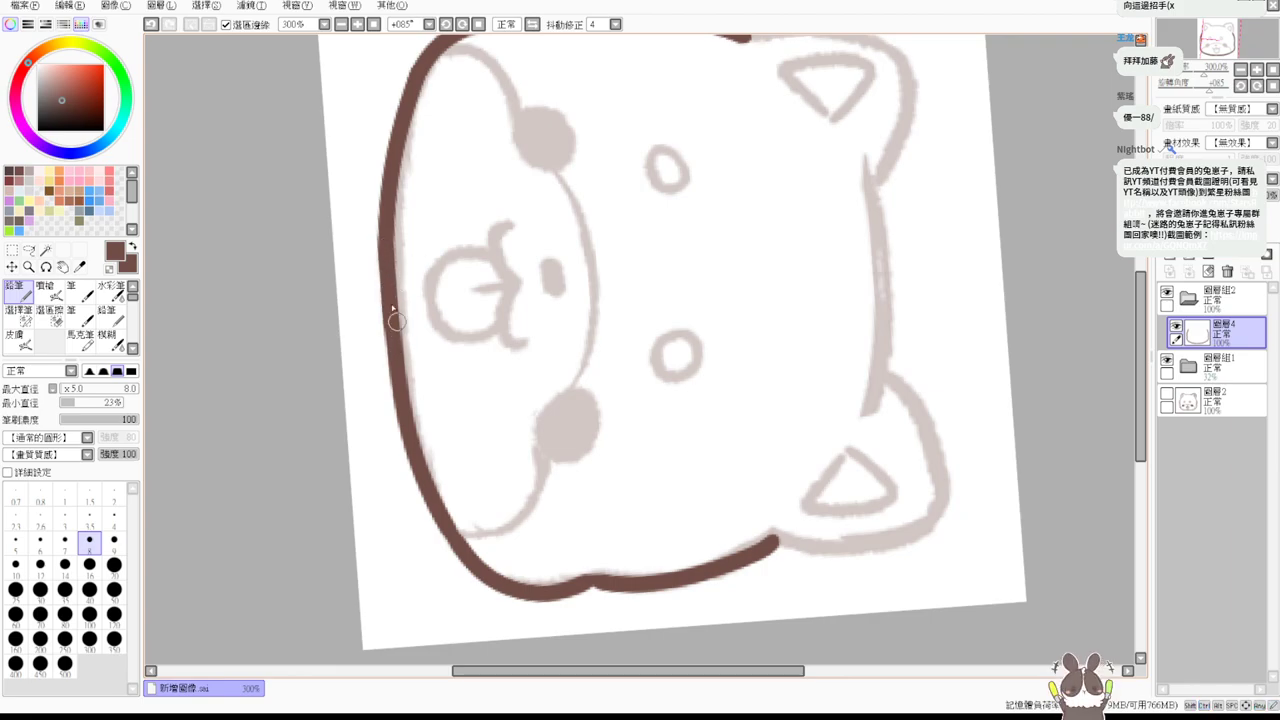
Return the canvas to its upright view and try to ink the top-of-head line between the ears.
left_click(373, 24)
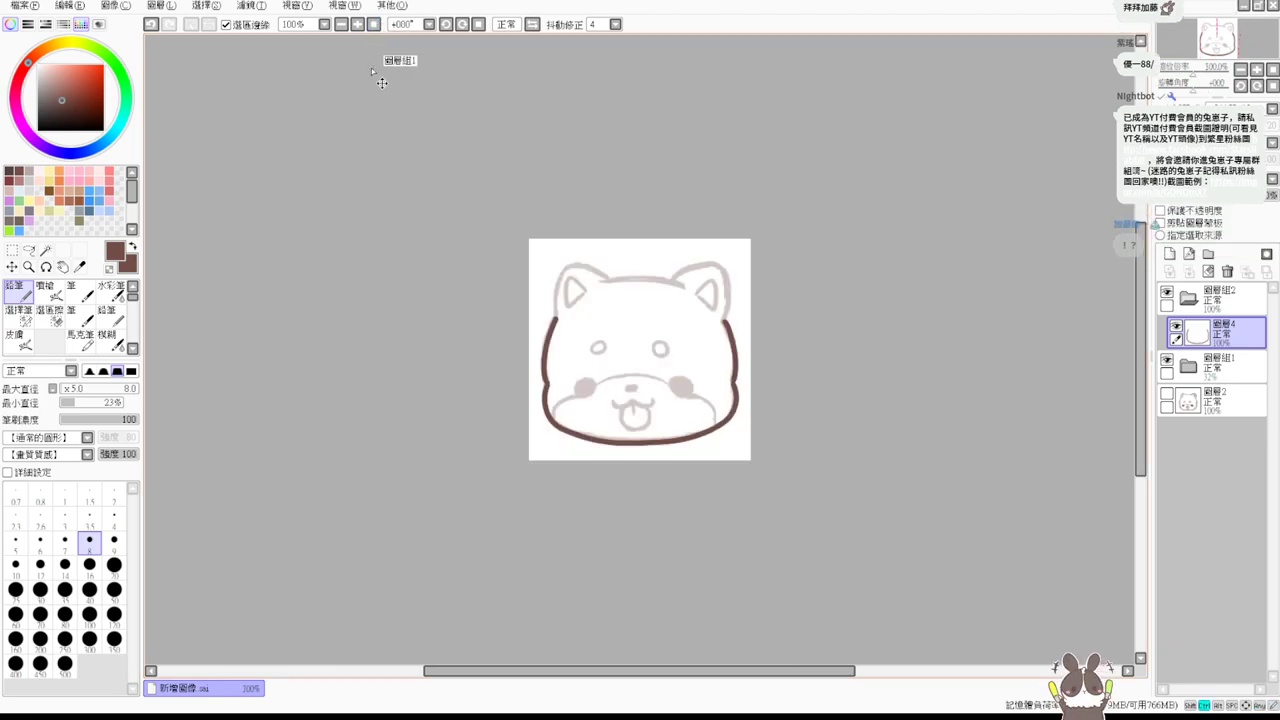
key("ctrl+plus")
left_click_drag(591, 280, 577, 244)
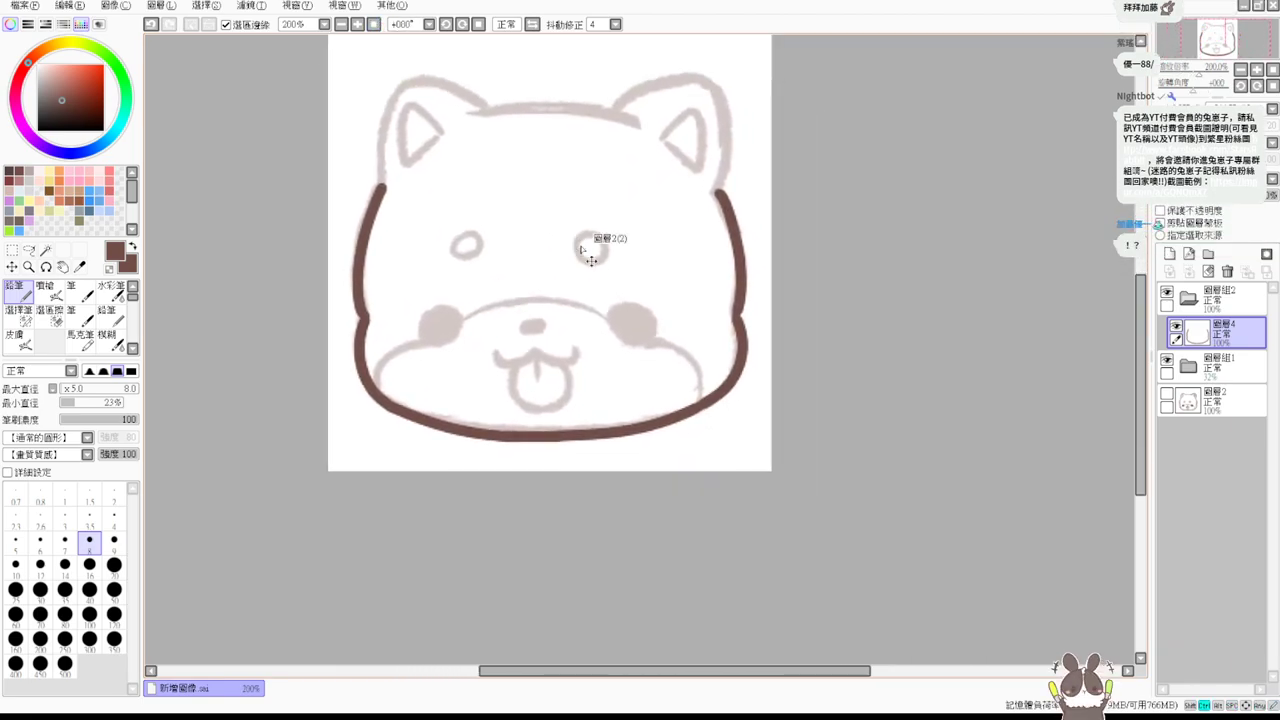
scroll(581, 248, "up", 1)
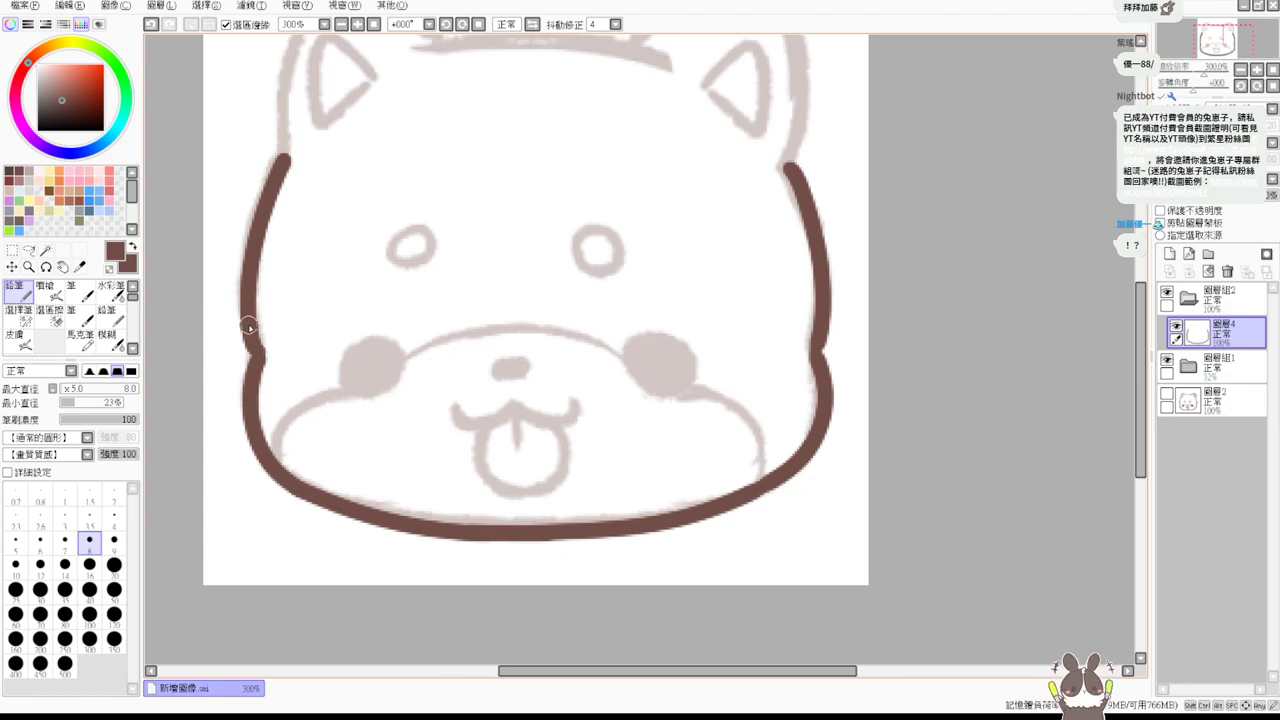
scroll(457, 286, "up", 3)
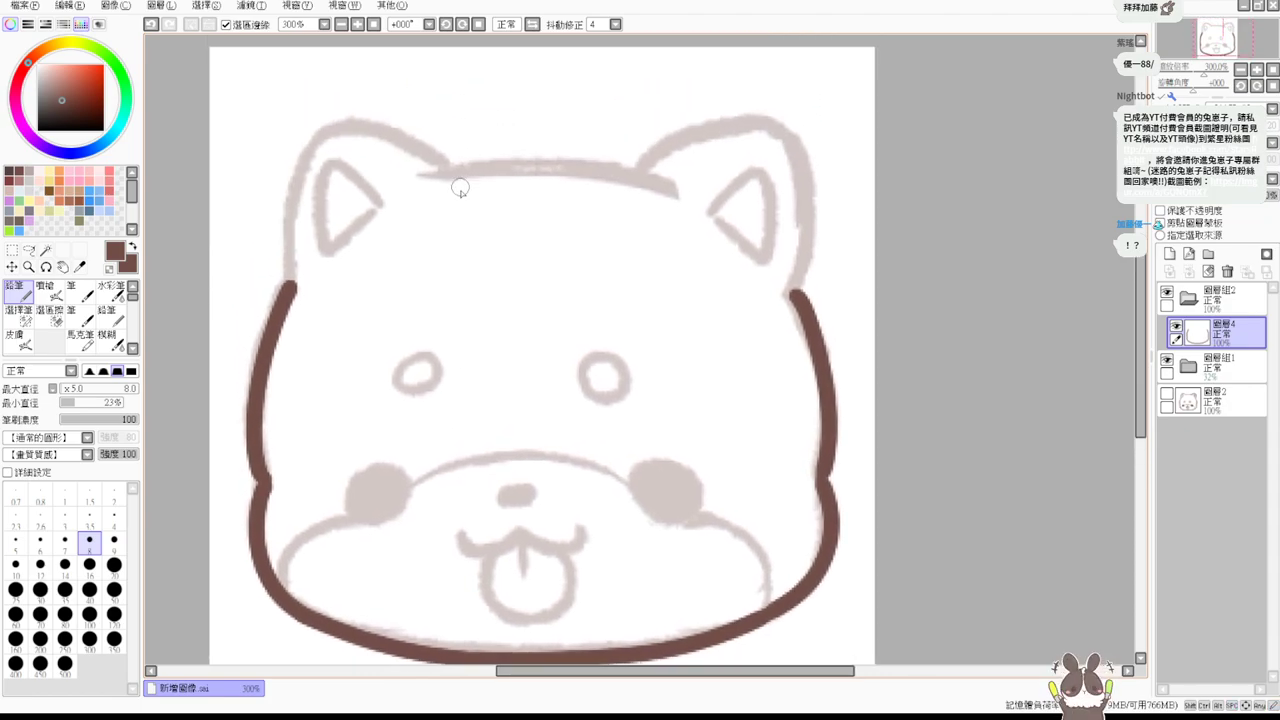
left_click_drag(436, 176, 668, 192)
key("ctrl+z")
mouse_move(432, 170)
left_mouse_down()
mouse_move(502, 161)
mouse_move(653, 208)
mouse_move(442, 174)
mouse_move(676, 196)
left_mouse_up()
key("ctrl+z")
key("ctrl+z")
left_click_drag(436, 176, 676, 196)
key("ctrl+z")
left_click_drag(436, 172, 668, 192)
key("ctrl+z")
left_click_drag(443, 177, 676, 196)
key("ctrl+z")
Set the pencil's minimum size to 30% and test it on the line between the ears, undoing each test stroke.
left_click_drag(90, 412, 97, 412)
left_click_drag(425, 176, 656, 198)
key("ctrl+z")
left_click_drag(431, 185, 660, 190)
key("ctrl+z")
left_click_drag(428, 182, 652, 188)
key("ctrl+z")
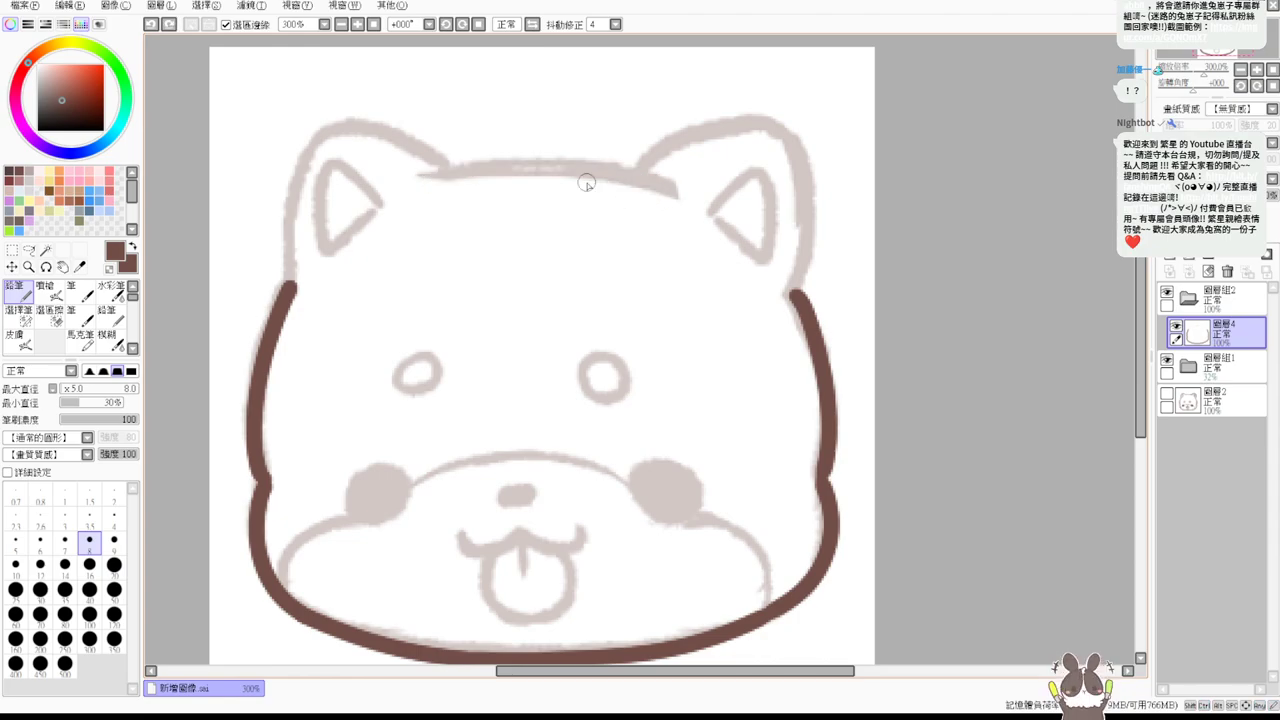
Ink the outer contour of the right ear from the forehead over the tip down to the side of the head.
mouse_move(642, 172)
left_mouse_down()
mouse_move(812, 175)
mouse_move(808, 260)
mouse_move(790, 292)
left_mouse_up()
key("ctrl+z")
left_click_drag(806, 145, 788, 291)
key("ctrl+z")
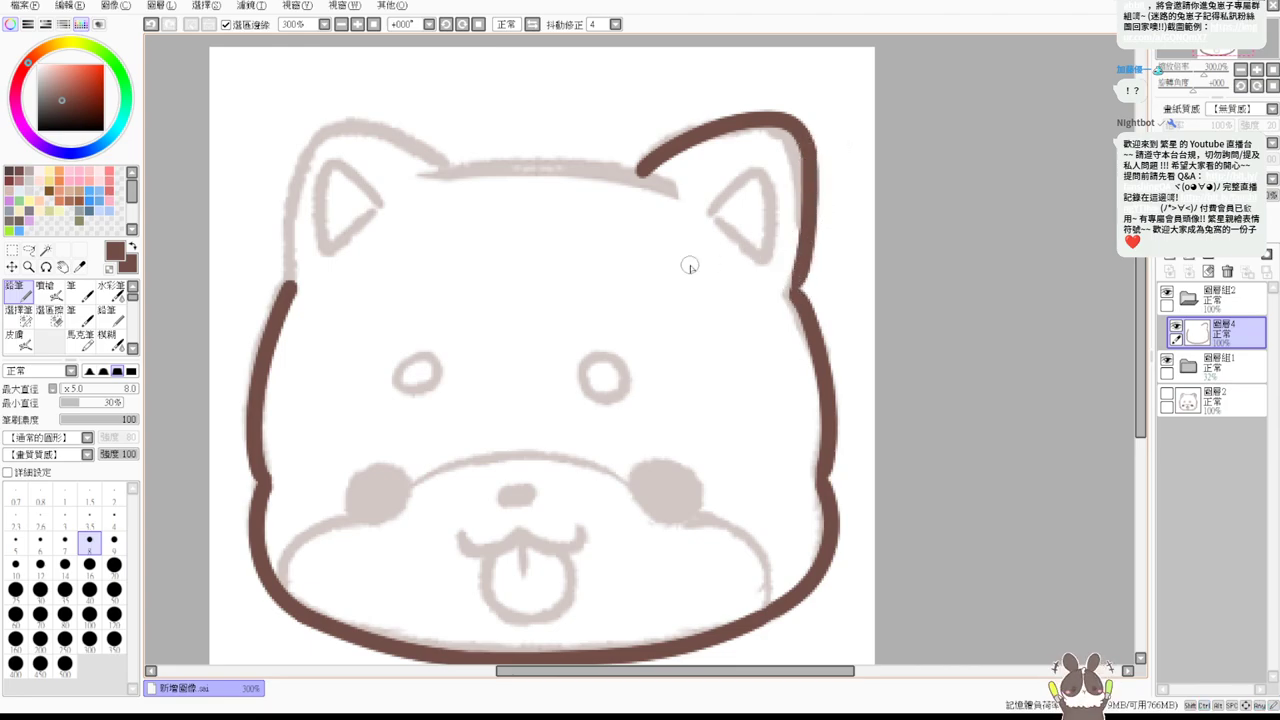
Try to ink the left ear's outer contour with separate strokes from its tip down each side.
mouse_move(289, 285)
left_mouse_down()
mouse_move(355, 116)
mouse_move(289, 290)
left_mouse_up()
key("ctrl+z")
key("ctrl+z")
left_click_drag(330, 124, 296, 286)
key("ctrl+z")
left_click_drag(322, 128, 295, 289)
left_click_drag(318, 128, 452, 170)
key("ctrl+z")
key("ctrl+z")
mouse_move(445, 165)
left_mouse_down()
mouse_move(336, 135)
mouse_move(298, 250)
left_mouse_up()
key("ctrl+z")
mouse_move(452, 165)
left_mouse_down()
mouse_move(336, 118)
mouse_move(290, 250)
mouse_move(288, 232)
mouse_move(376, 128)
left_mouse_up()
key("ctrl+z")
key("ctrl+z")
key("ctrl+z")
key("ctrl+z")
Try to ink the left ear's outer contour upward from its base on the side of the head.
left_click_drag(293, 290, 390, 114)
key("ctrl+z")
left_click_drag(293, 288, 390, 112)
key("ctrl+z")
left_click_drag(291, 288, 405, 150)
key("ctrl+z")
mouse_move(294, 290)
left_mouse_down()
mouse_move(285, 258)
mouse_move(405, 148)
left_mouse_up()
left_click_drag(375, 135, 455, 178)
key("ctrl+z")
key("ctrl+z")
mouse_move(329, 126)
left_mouse_down()
mouse_move(287, 222)
mouse_move(294, 290)
mouse_move(300, 280)
mouse_move(288, 290)
mouse_move(430, 110)
left_mouse_up()
key("ctrl+z")
key("ctrl+z")
key("ctrl+z")
key("ctrl+z")
key("ctrl+z")
key("ctrl+z")
mouse_move(290, 278)
left_mouse_down()
mouse_move(306, 150)
mouse_move(422, 152)
mouse_move(438, 185)
mouse_move(287, 235)
left_mouse_up()
key("ctrl+z")
key("ctrl+z")
key("ctrl+z")
Ink the left ear's outer contour from the forehead over the tip, finishing down at the side of the head.
mouse_move(324, 131)
left_mouse_down()
mouse_move(447, 165)
mouse_move(378, 136)
left_mouse_up()
key("ctrl+z")
left_click_drag(450, 172, 341, 143)
key("ctrl+z")
left_click_drag(450, 172, 325, 125)
key("ctrl+z")
mouse_move(452, 170)
left_mouse_down()
mouse_move(333, 128)
mouse_move(283, 229)
left_mouse_up()
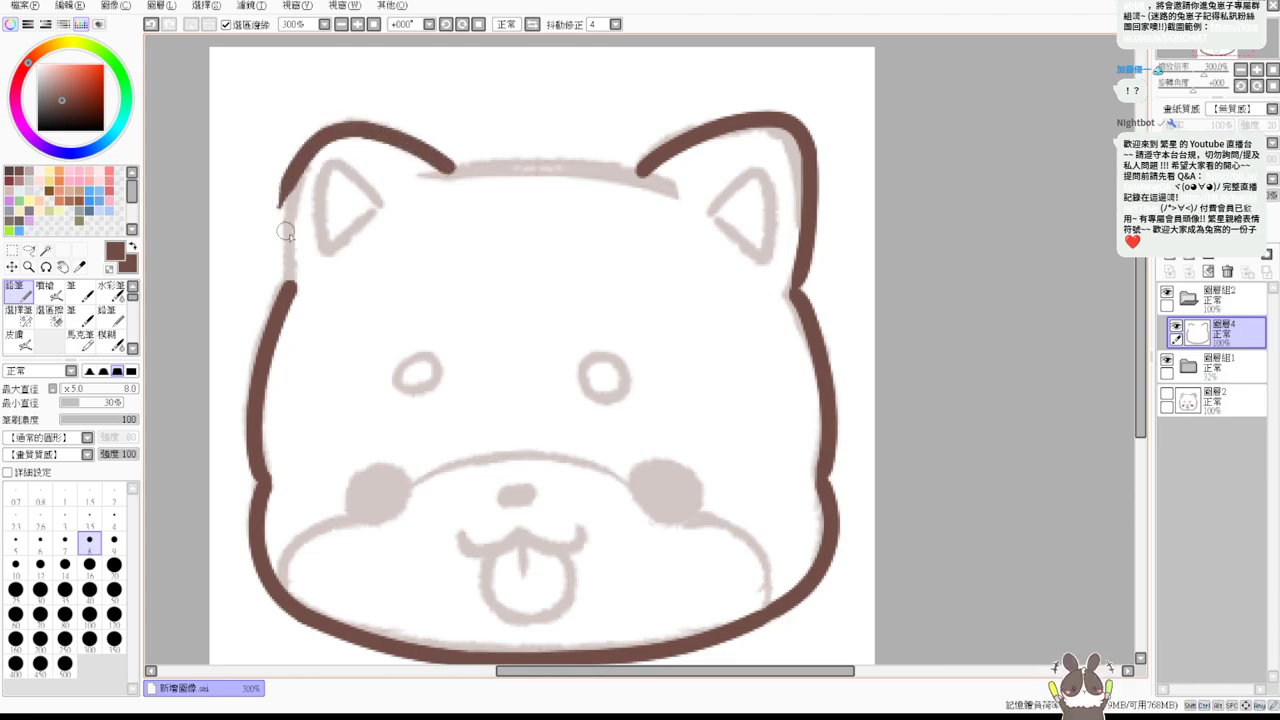
key("ctrl+z")
left_click_drag(366, 128, 285, 210)
key("ctrl+z")
mouse_move(368, 126)
left_mouse_down()
mouse_move(302, 190)
mouse_move(307, 149)
mouse_move(295, 306)
left_mouse_up()
Ink the gently arched top-of-head line connecting the inner bases of both ears.
left_click_drag(440, 176, 664, 190)
key("ctrl+z")
mouse_move(440, 176)
left_mouse_down()
mouse_move(495, 162)
mouse_move(664, 189)
left_mouse_up()
key("ctrl+z")
left_click_drag(442, 176, 636, 168)
key("ctrl+z")
left_click_drag(444, 176, 640, 170)
key("ctrl+z")
mouse_move(436, 177)
left_mouse_down()
mouse_move(640, 170)
mouse_move(586, 160)
left_mouse_up()
key("ctrl+z")
left_click_drag(662, 192, 606, 168)
key("ctrl+z")
key("ctrl+z")
key("ctrl+z")
key("ctrl+z")
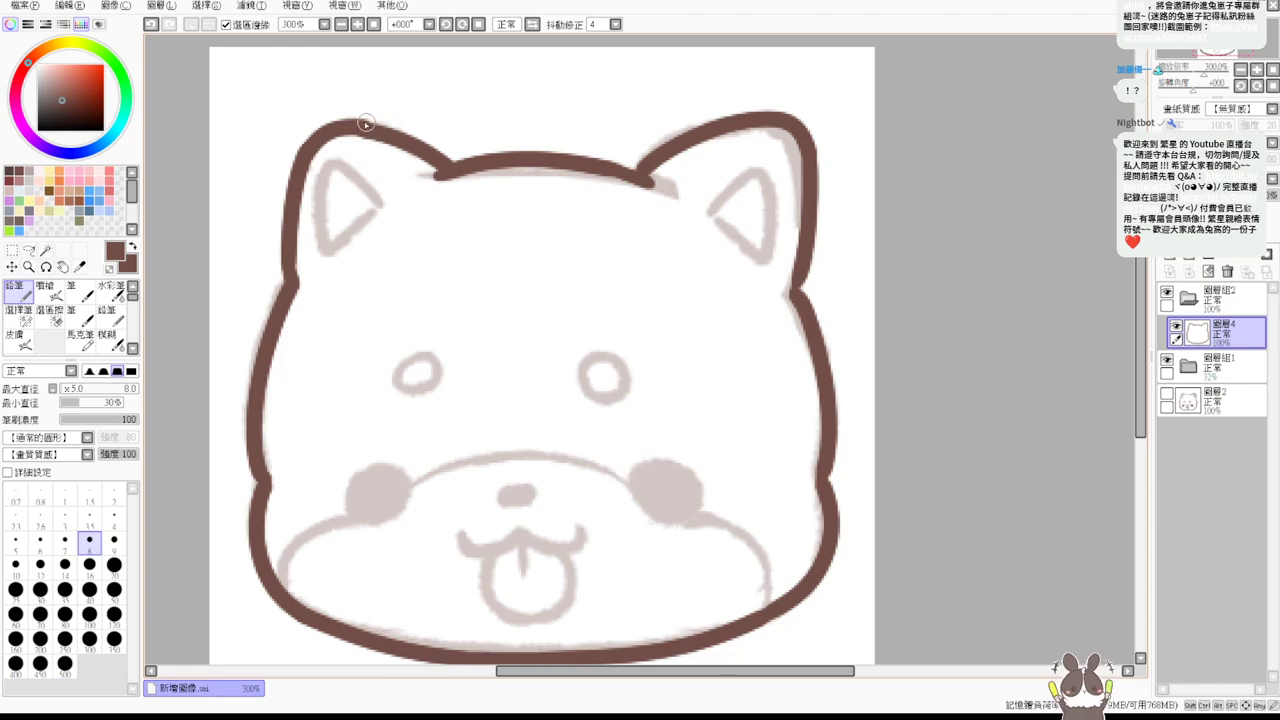
Touch up the outline along the rounded tip of the left ear.
key("ctrl+z")
left_click_drag(357, 123, 396, 143)
key("ctrl+z")
key("e")
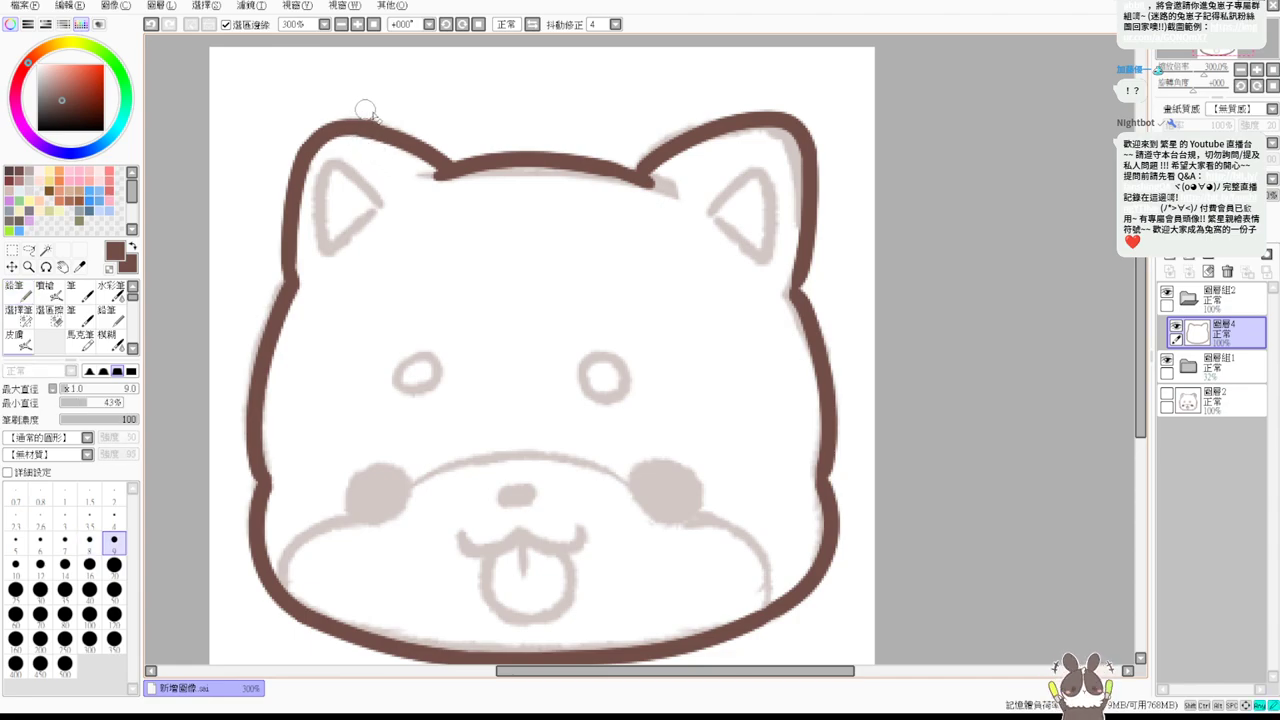
key("n")
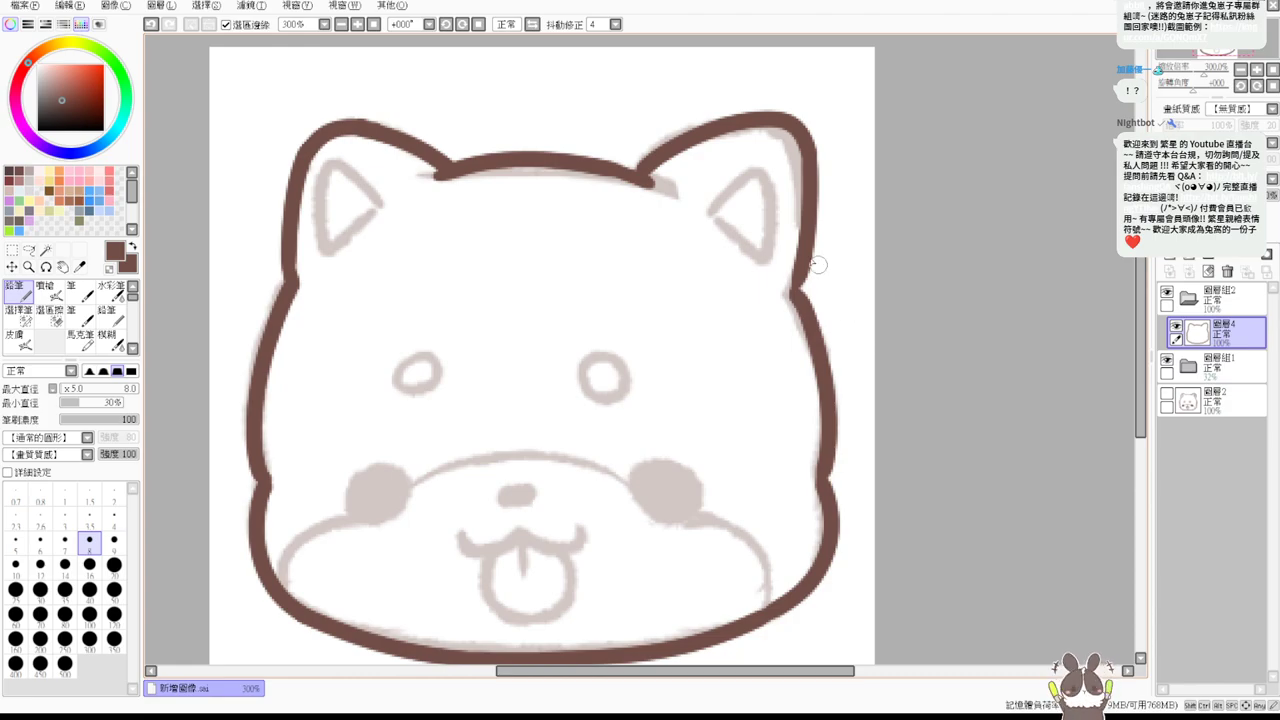
Redo the outline join at the right ear's base and ink the left ear's inner triangle.
key("ctrl+z")
left_click_drag(806, 274, 797, 302)
left_click_drag(328, 176, 316, 248)
key("ctrl+z")
left_click_drag(330, 160, 316, 256)
key("ctrl+z")
left_click_drag(330, 163, 316, 254)
key("ctrl+z")
mouse_move(330, 162)
left_mouse_down()
mouse_move(327, 255)
mouse_move(357, 182)
mouse_move(375, 208)
mouse_move(337, 245)
mouse_move(380, 207)
left_mouse_up()
key("ctrl+z")
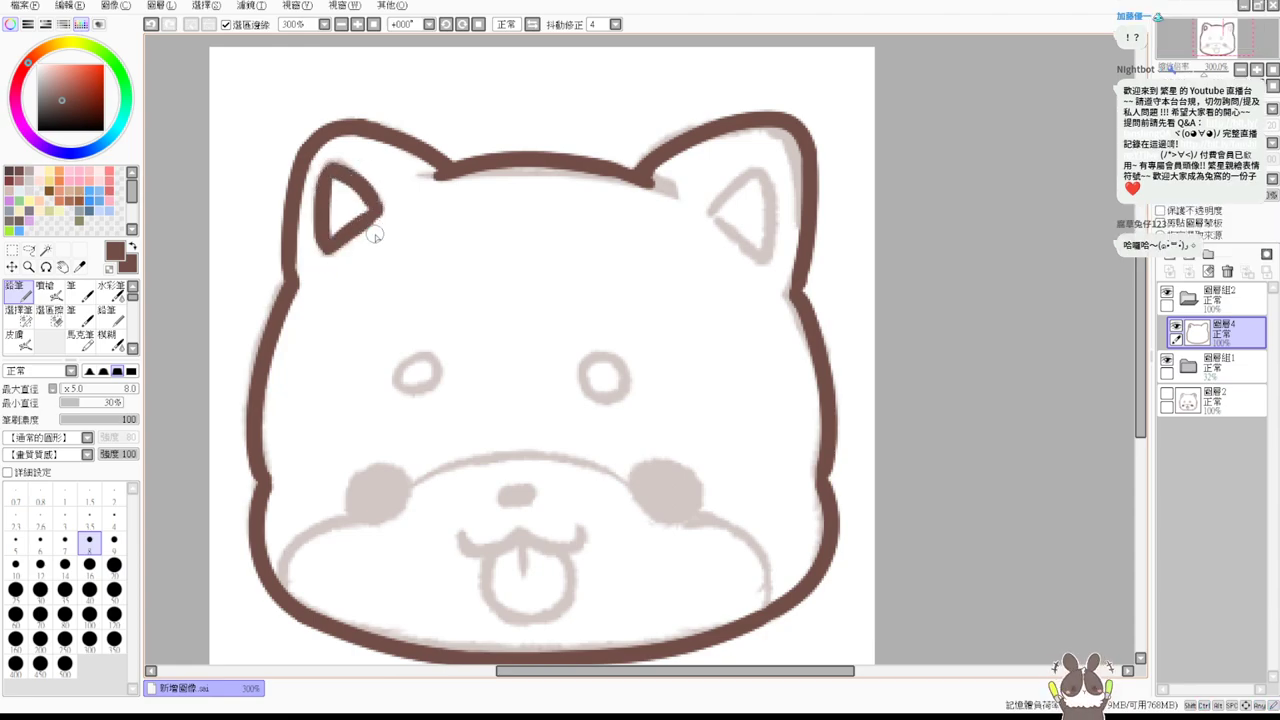
Ink the right ear's inner triangle over the sketch, with its inward corner pointing toward the forehead.
left_click_drag(708, 215, 772, 264)
key("ctrl+z")
left_click_drag(706, 213, 772, 266)
mouse_move(708, 218)
left_mouse_down()
mouse_move(766, 178)
mouse_move(772, 264)
left_mouse_up()
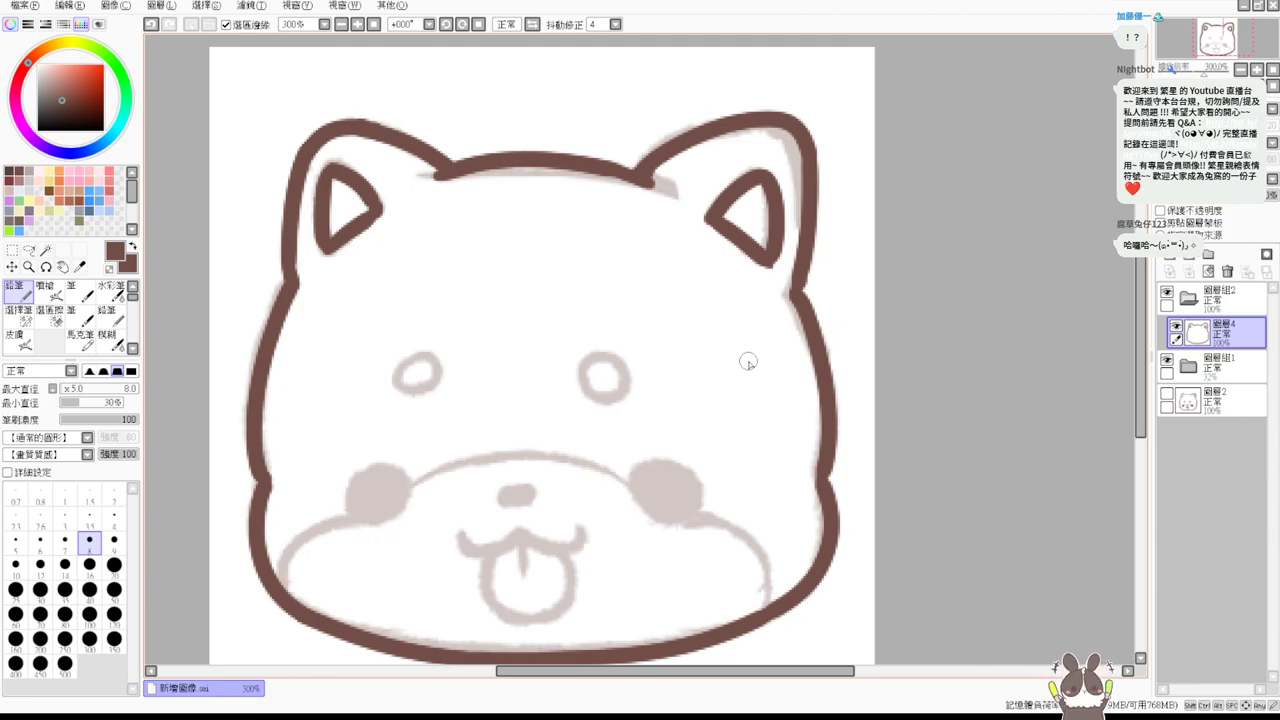
Ink both eyes as thick hollow ovals over the sketched circles.
left_click_drag(579, 434, 590, 350)
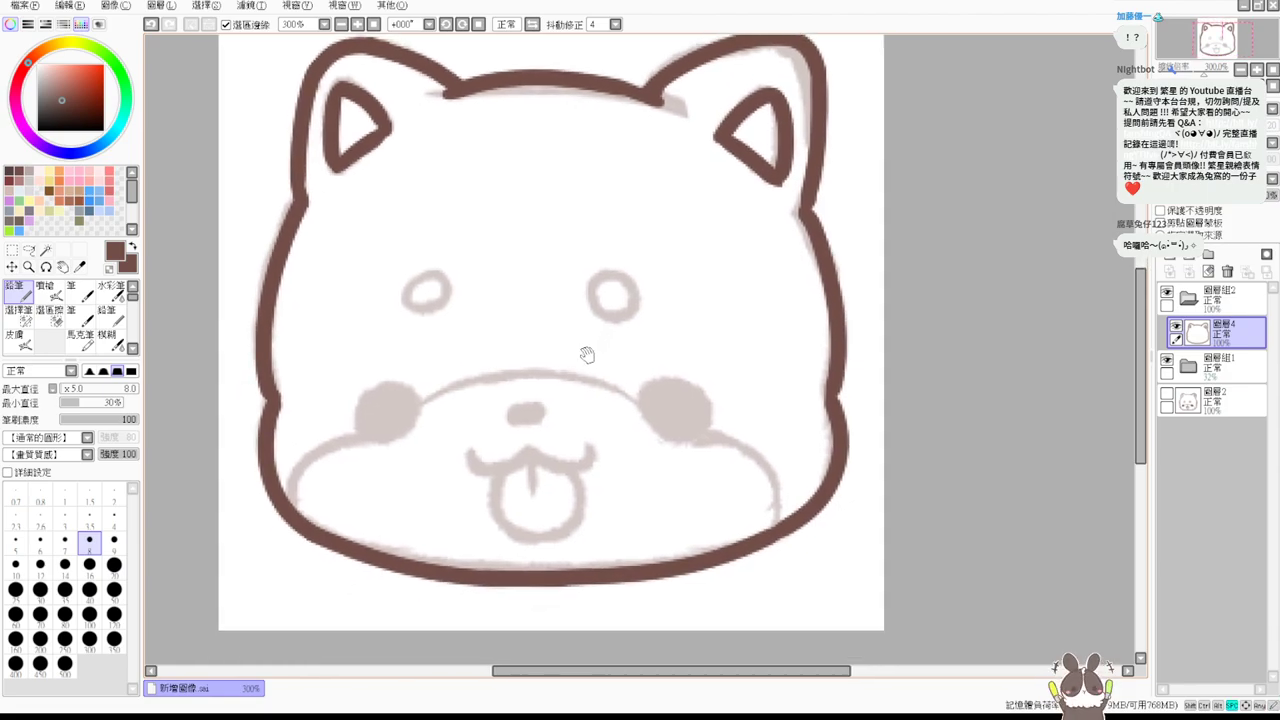
mouse_move(424, 308)
left_mouse_down()
mouse_move(404, 281)
mouse_move(452, 296)
mouse_move(419, 311)
mouse_move(411, 277)
mouse_move(450, 291)
mouse_move(412, 318)
left_mouse_up()
key("ctrl+z")
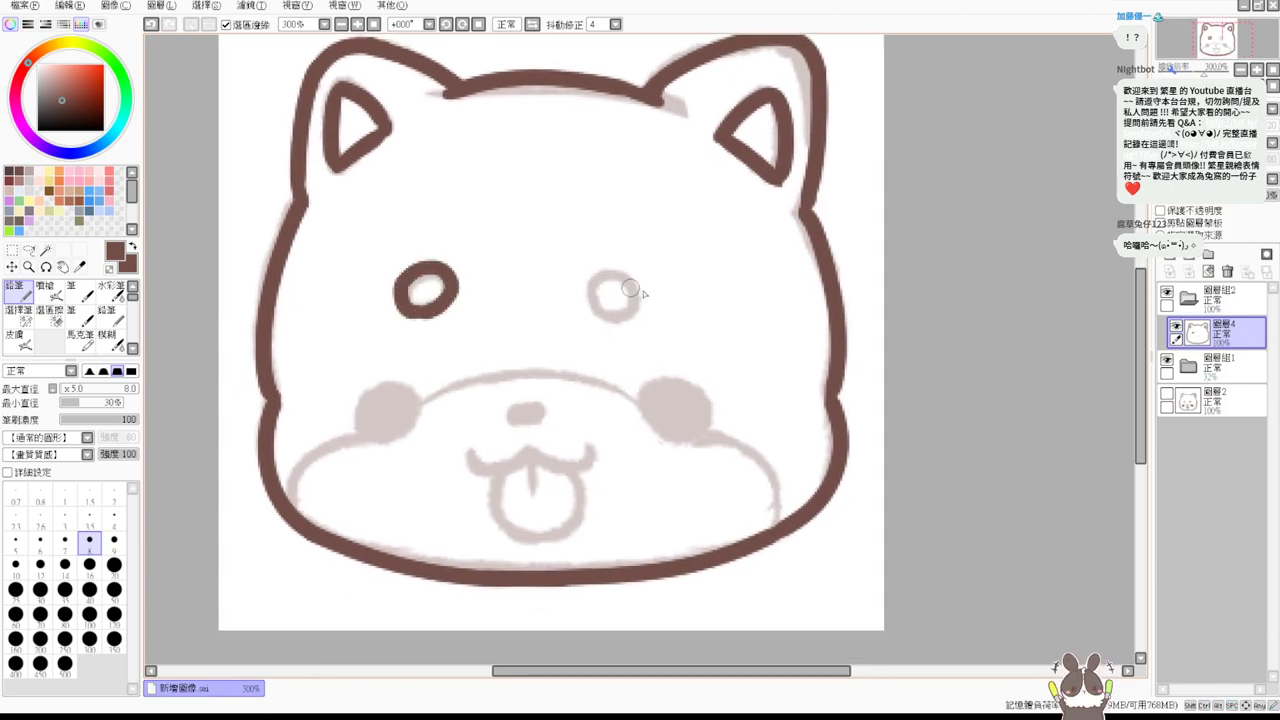
mouse_move(614, 310)
left_mouse_down()
mouse_move(586, 300)
mouse_move(648, 312)
mouse_move(610, 325)
left_mouse_up()
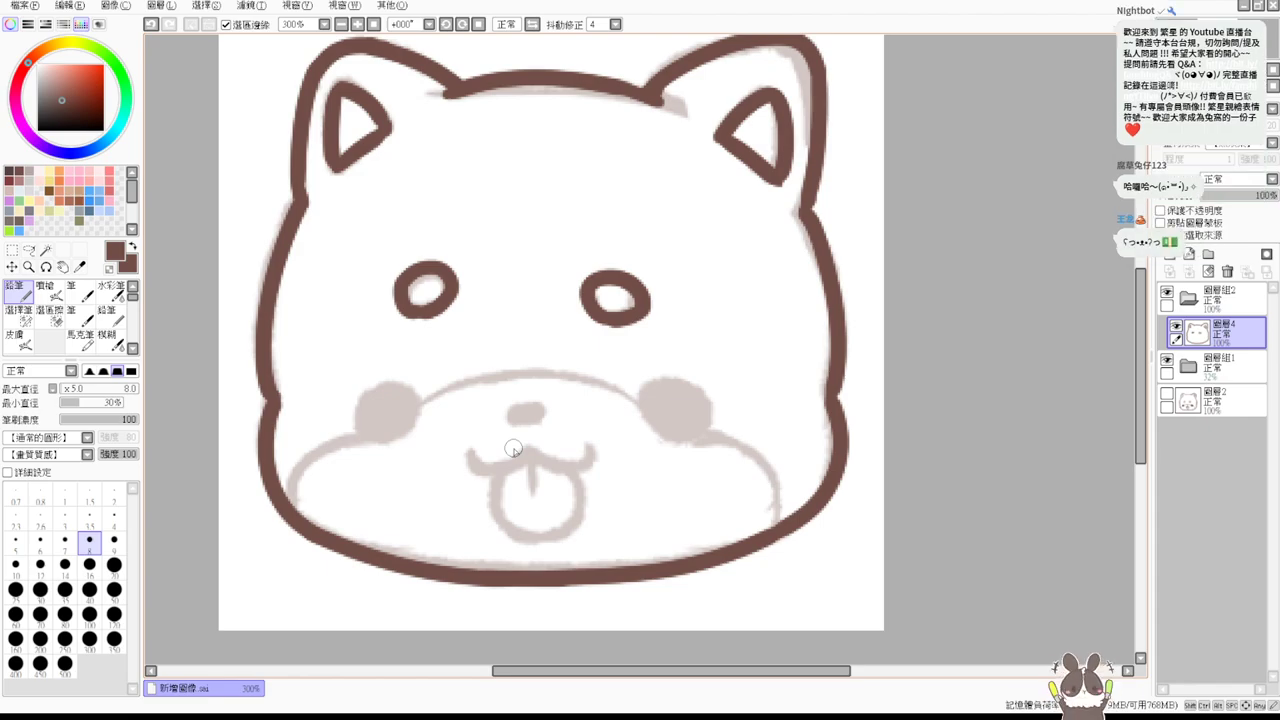
Ink the nose as a small solid dark brown oval above the mouth.
mouse_move(521, 414)
left_mouse_down()
mouse_move(540, 408)
mouse_move(512, 410)
mouse_move(540, 410)
mouse_move(525, 412)
left_mouse_up()
key("ctrl+z")
key("ctrl+z")
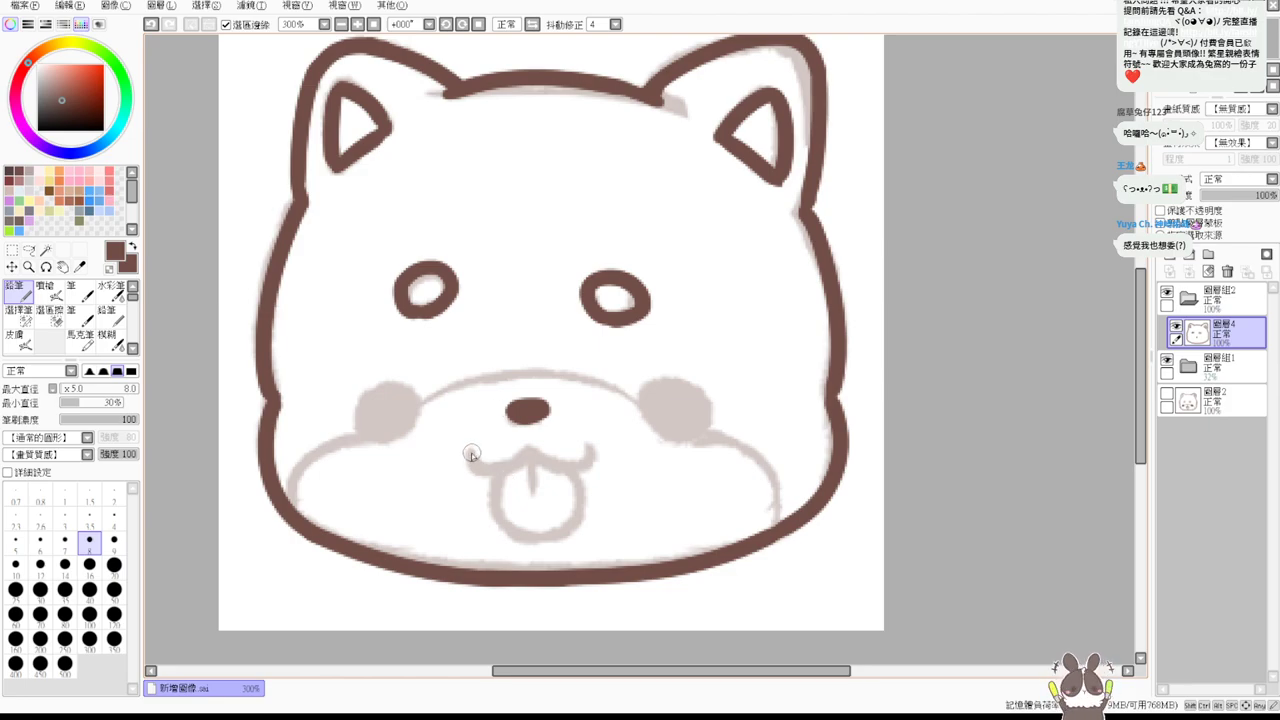
Ink the W-shaped mouth below the nose, with both ends curling upward.
mouse_move(468, 455)
left_mouse_down()
mouse_move(516, 455)
mouse_move(472, 455)
mouse_move(545, 452)
left_mouse_up()
key("ctrl+z")
key("ctrl+z")
key("ctrl+z")
left_click_drag(468, 455, 550, 450)
key("ctrl+z")
left_click_drag(468, 444, 540, 452)
key("ctrl+z")
key("ctrl+z")
mouse_move(468, 444)
left_mouse_down()
mouse_move(512, 460)
mouse_move(592, 443)
mouse_move(605, 463)
mouse_move(626, 462)
left_mouse_up()
key("ctrl+z")
key("ctrl+z")
key("ctrl+z")
mouse_move(530, 450)
left_mouse_down()
mouse_move(587, 438)
mouse_move(583, 478)
mouse_move(528, 452)
mouse_move(588, 444)
left_mouse_up()
key("ctrl+z")
key("ctrl+z")
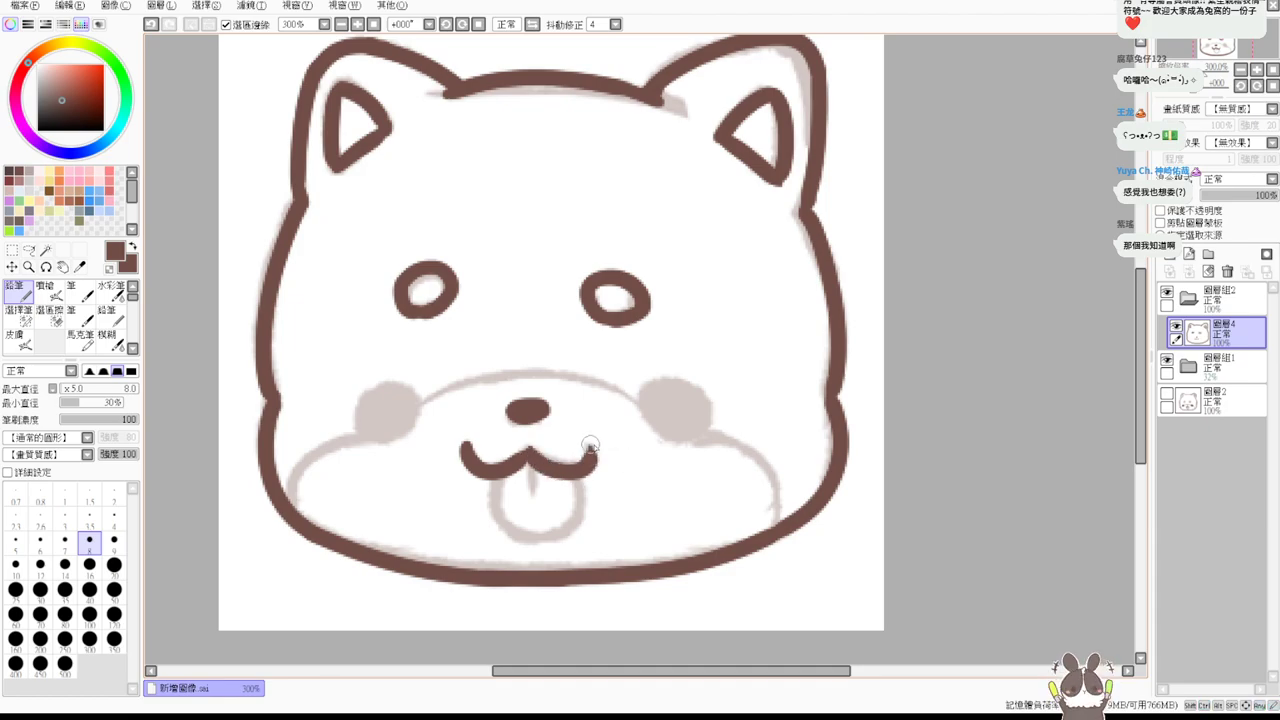
left_click(589, 443)
Ink the rounded tongue hanging below the mouth and its short central crease.
left_click_drag(499, 474, 530, 540)
left_click_drag(574, 472, 522, 542)
key("ctrl+z")
left_click_drag(575, 473, 525, 542)
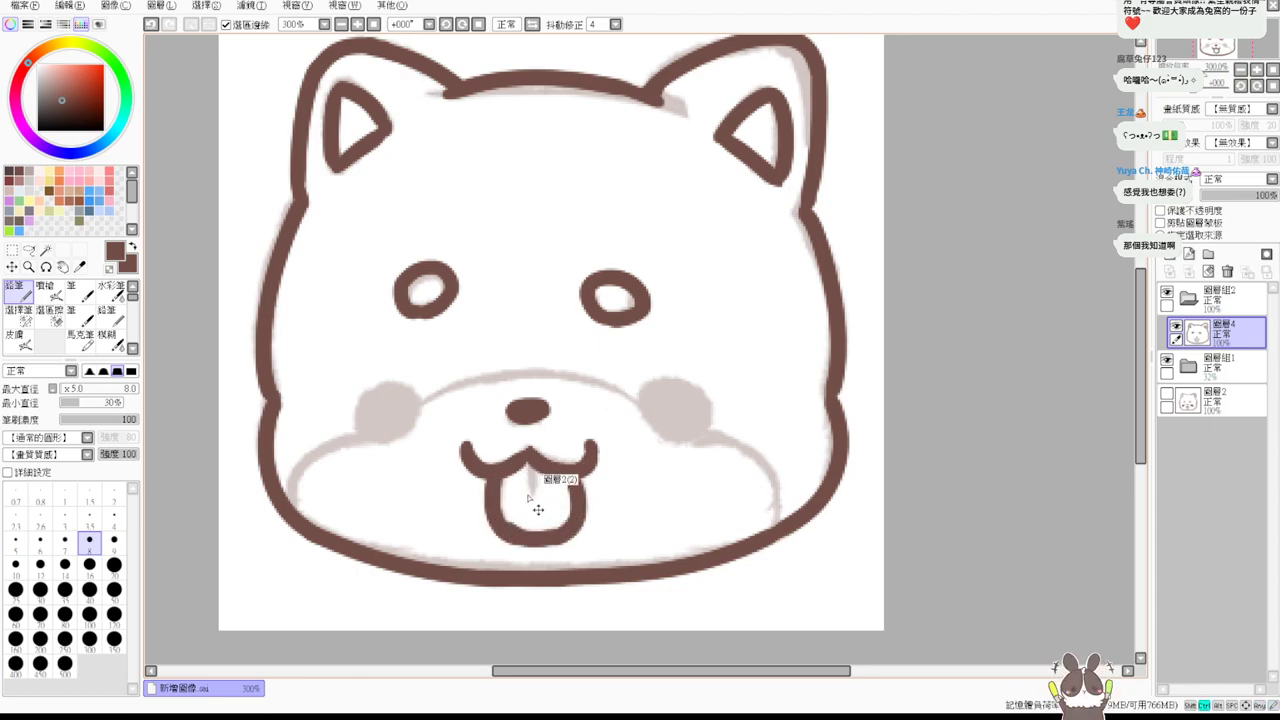
left_click_drag(530, 455, 531, 503)
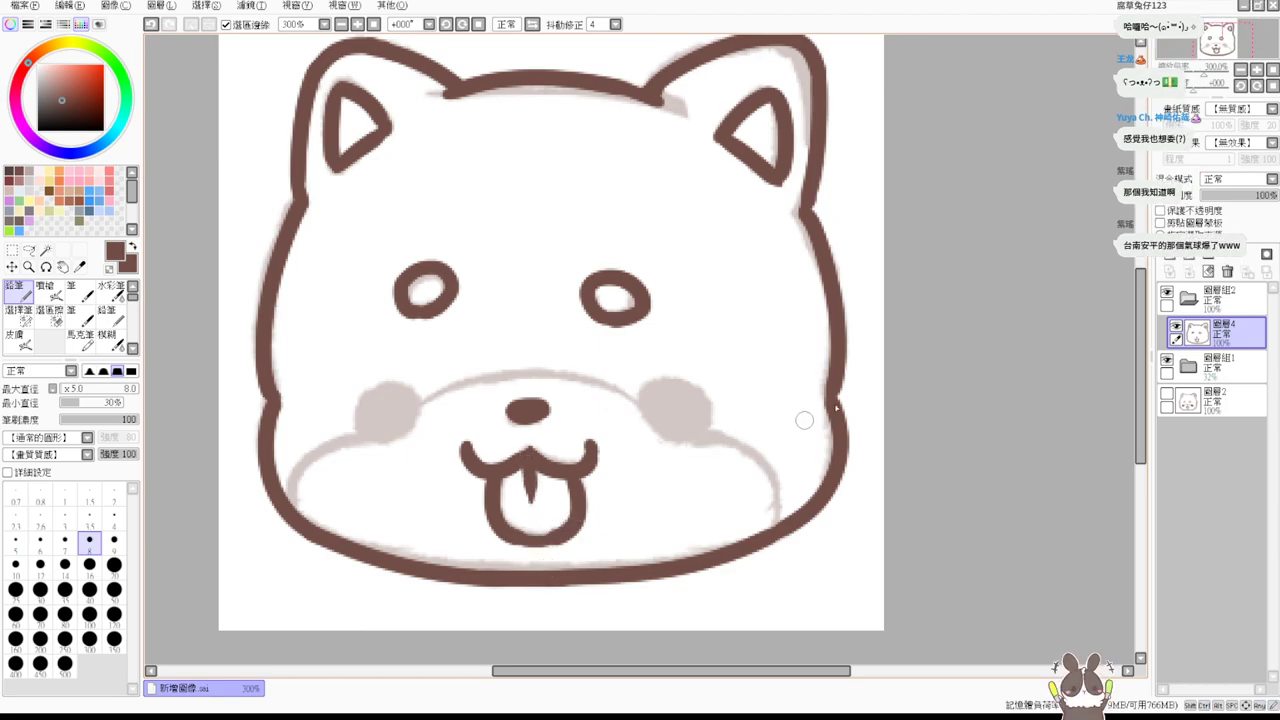
Try to ink the muzzle's lower side curves from the jaw to the left and right cheeks.
left_click_drag(288, 502, 374, 434)
key("ctrl+z")
key("ctrl+y")
key("ctrl+z")
mouse_move(292, 505)
left_mouse_down()
mouse_move(325, 444)
mouse_move(402, 430)
left_mouse_up()
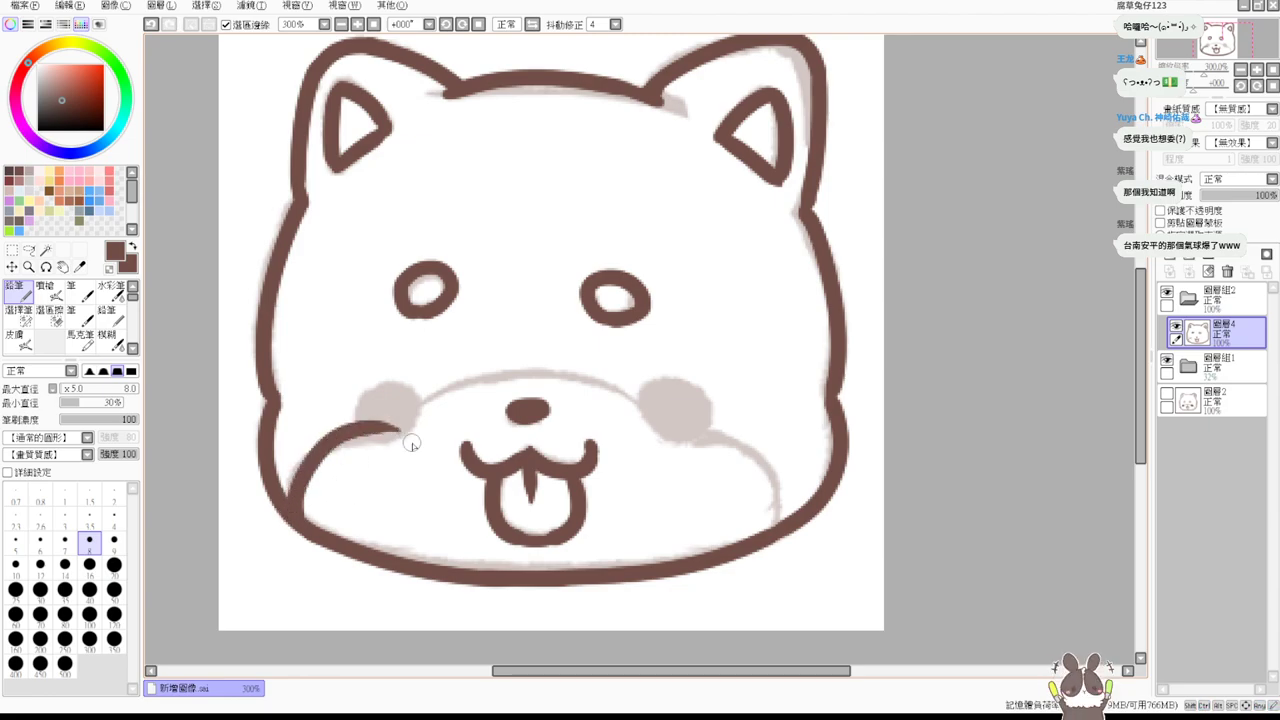
mouse_move(682, 433)
left_mouse_down()
mouse_move(776, 501)
mouse_move(780, 528)
left_mouse_up()
key("ctrl+z")
key("ctrl+y")
key("ctrl+z")
key("ctrl+z")
key("ctrl+z")
key("ctrl+z")
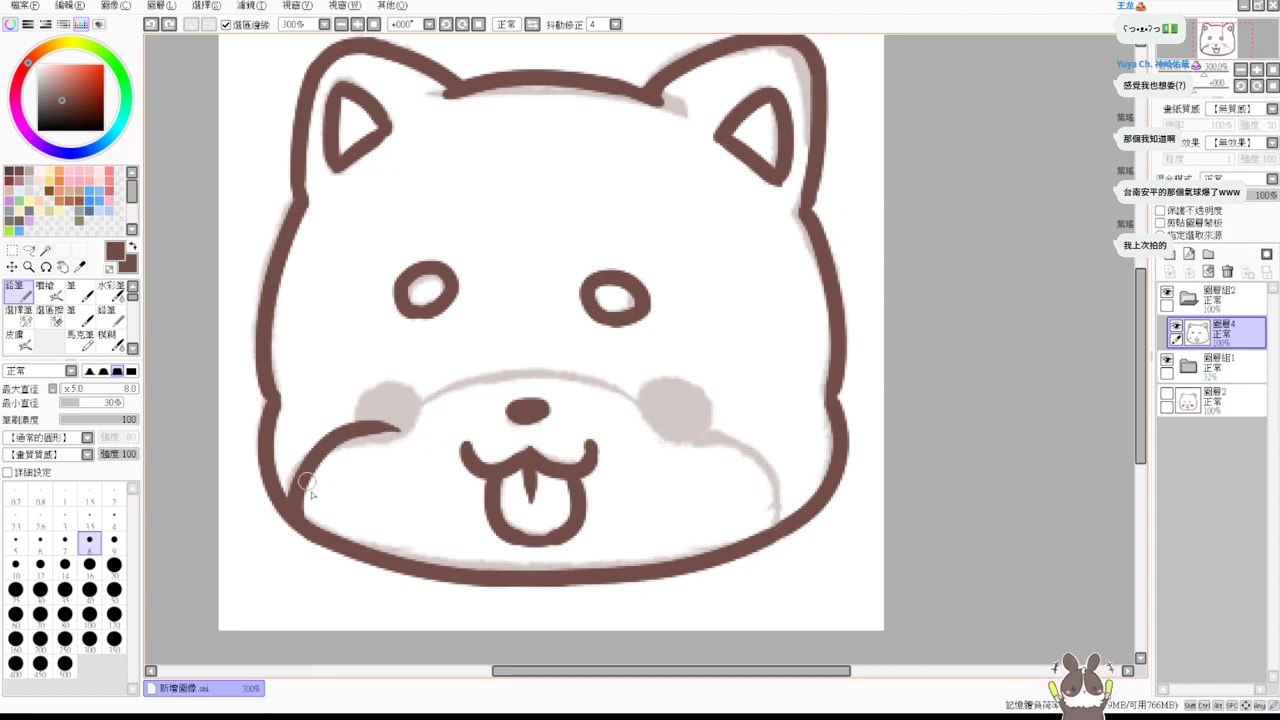
Redraw the muzzle's left side curve from the cheek down to the jaw outline.
left_click_drag(296, 500, 400, 440)
key("ctrl+z")
left_click_drag(300, 523, 386, 422)
key("ctrl+z")
mouse_move(306, 514)
left_mouse_down()
mouse_move(376, 429)
mouse_move(322, 448)
mouse_move(300, 518)
left_mouse_up()
key("ctrl+z")
key("ctrl+z")
mouse_move(382, 432)
left_mouse_down()
mouse_move(330, 440)
mouse_move(300, 520)
mouse_move(340, 430)
mouse_move(305, 522)
left_mouse_up()
key("ctrl+z")
Ink the muzzle's right side curve from the cheek down to the jaw outline.
left_click_drag(698, 438, 784, 522)
key("ctrl+z")
mouse_move(697, 437)
left_mouse_down()
mouse_move(771, 526)
mouse_move(785, 520)
left_mouse_up()
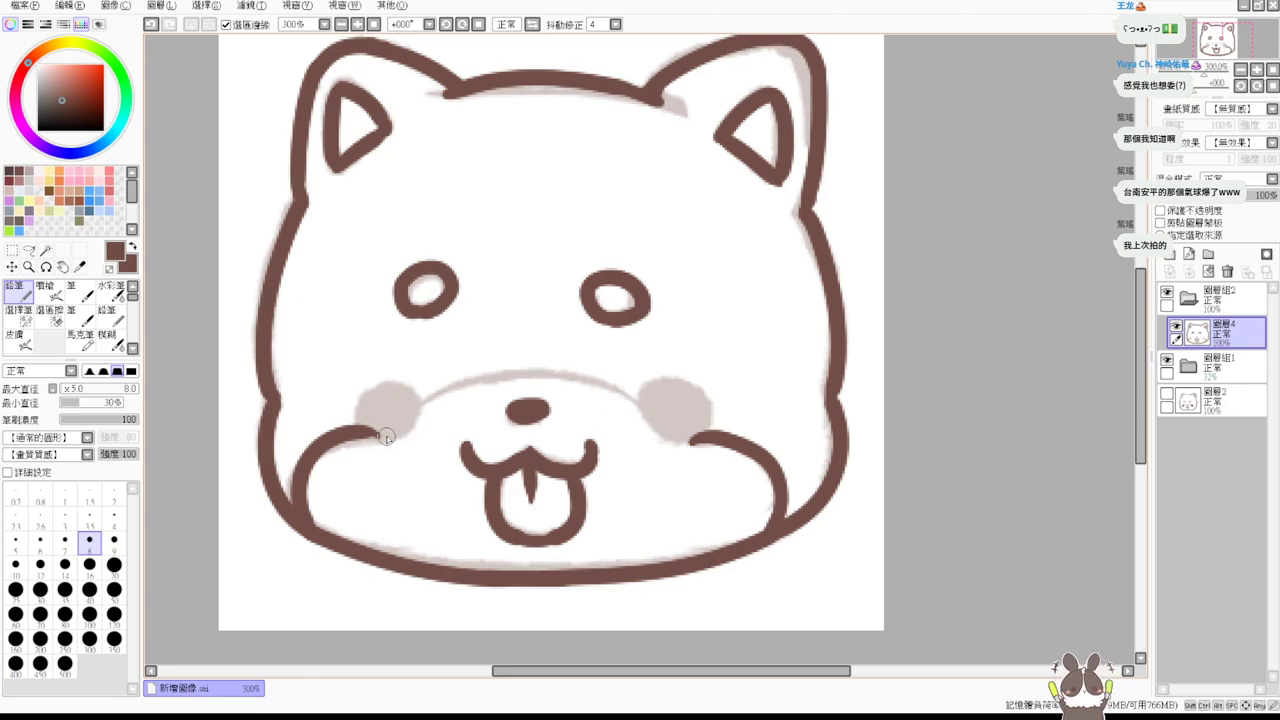
Ink the muzzle arch from the left cheek curve over the nose and down toward the right cheek.
mouse_move(393, 437)
left_mouse_down()
mouse_move(368, 431)
mouse_move(385, 440)
mouse_move(614, 398)
left_mouse_up()
key("ctrl+z")
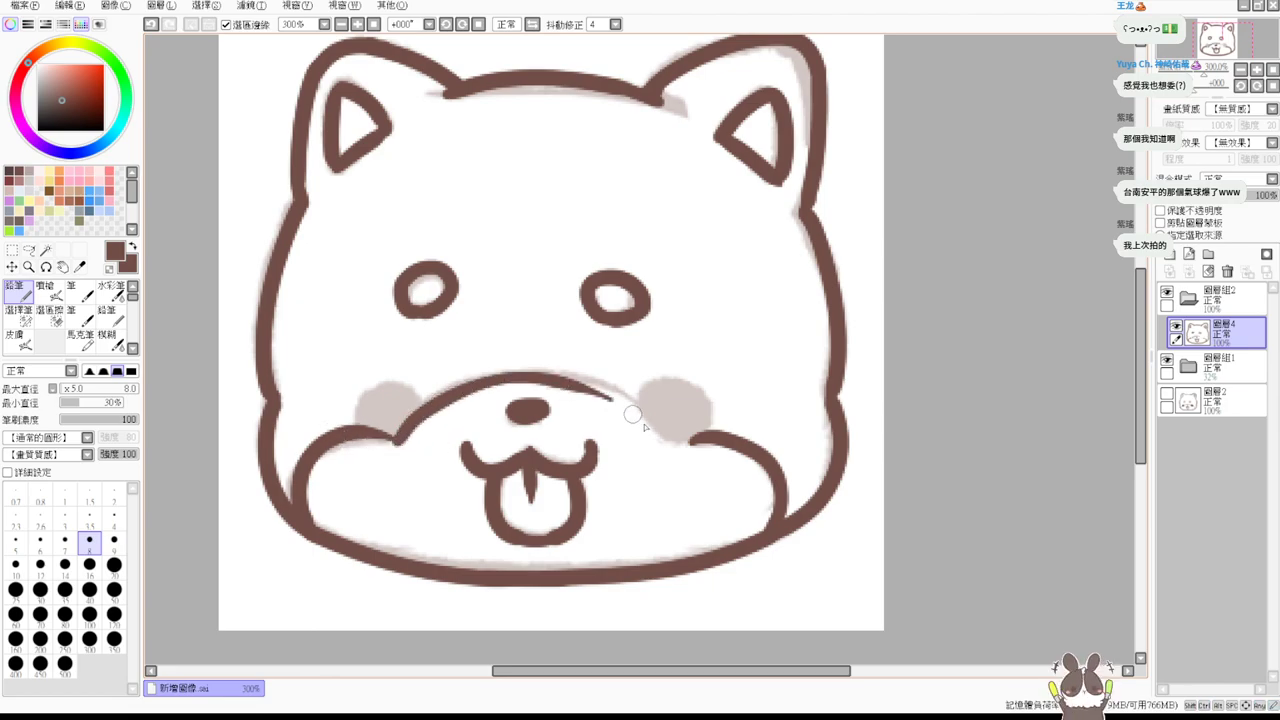
key("ctrl+z")
left_click_drag(392, 438, 680, 443)
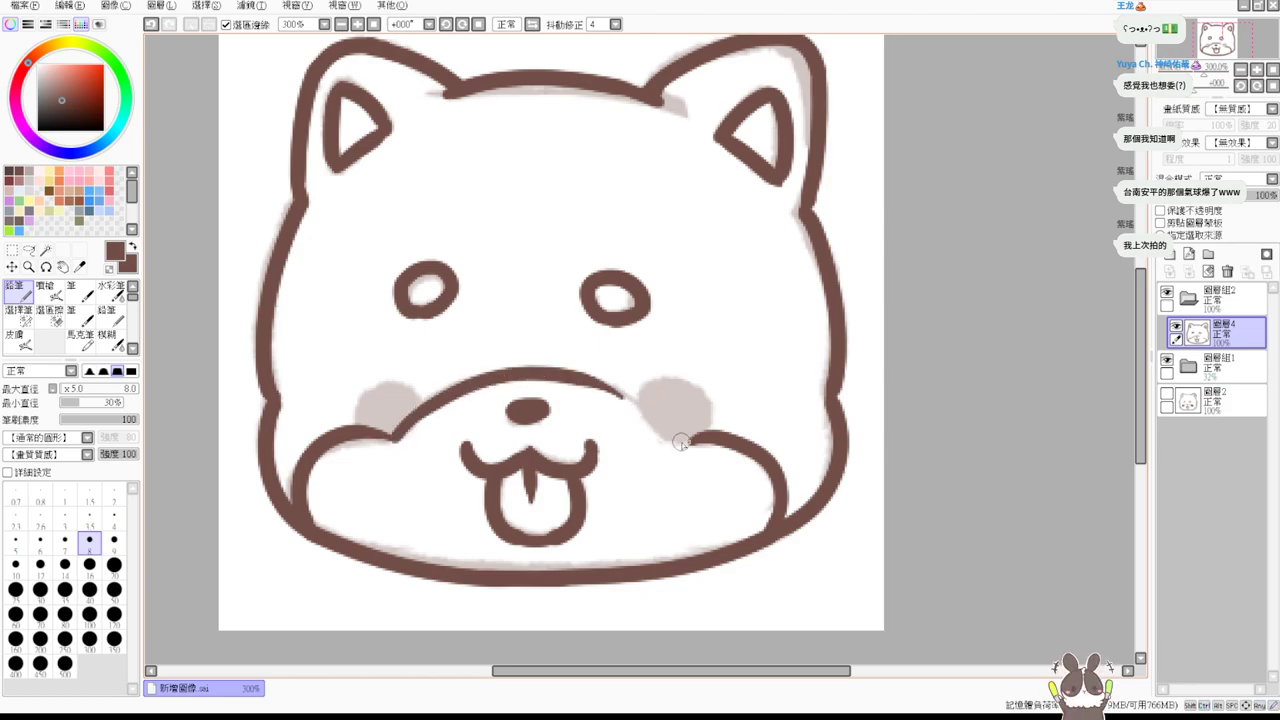
left_click_drag(600, 390, 688, 440)
key("ctrl+z")
key("ctrl+y")
key("ctrl+z")
key("ctrl+y")
key("ctrl+z")
key("ctrl+y")
key("ctrl+z")
key("ctrl+y")
key("ctrl+z")
key("ctrl+y")
key("ctrl+z")
key("ctrl+y")
key("ctrl+z")
key("ctrl+y")
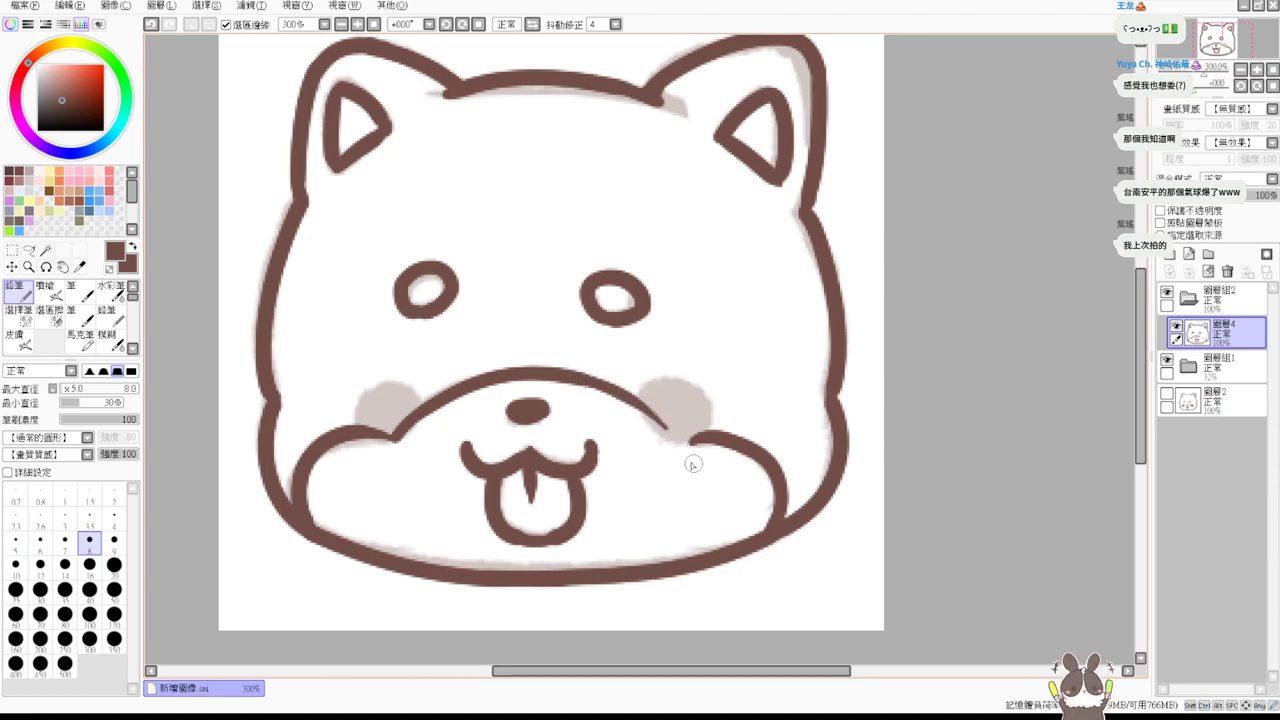
Join the muzzle arch's right end to the right side curve in a clean corner.
key("ctrl+z")
key("ctrl+y")
key("ctrl+z")
key("ctrl+y")
key("ctrl+z")
key("ctrl+y")
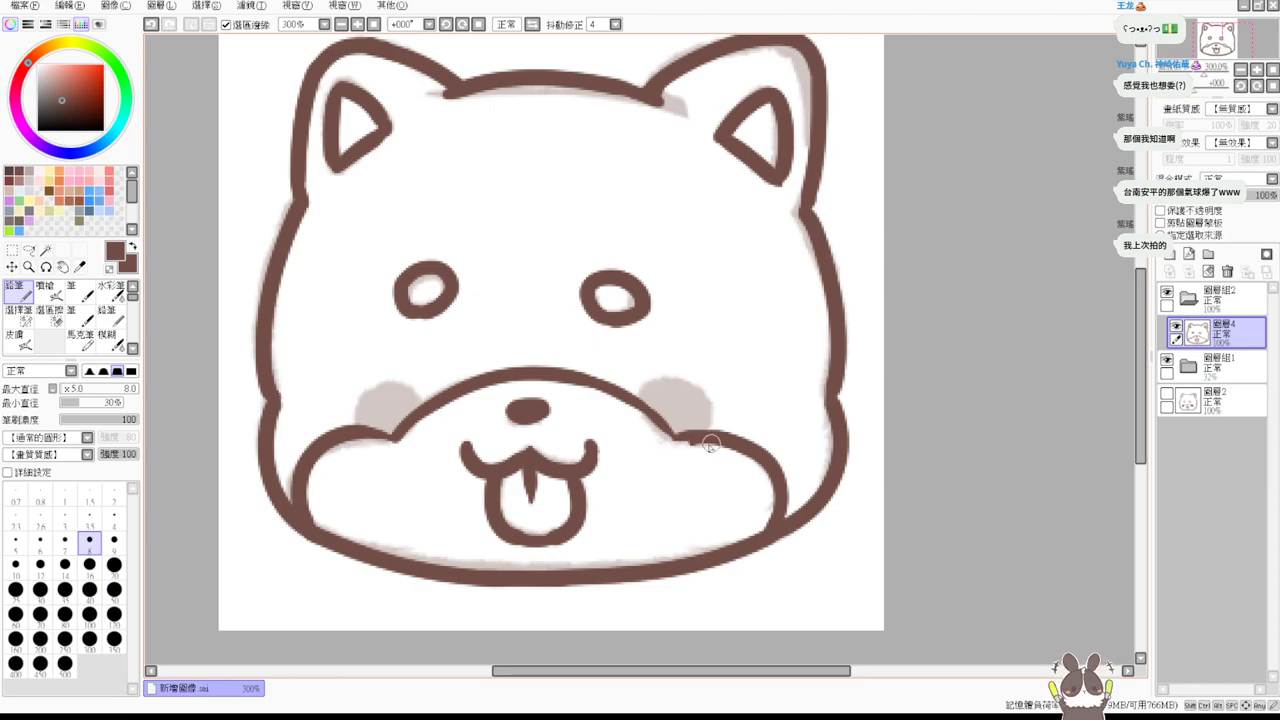
key("ctrl+z")
key("ctrl+y")
key("ctrl+z")
key("ctrl+y")
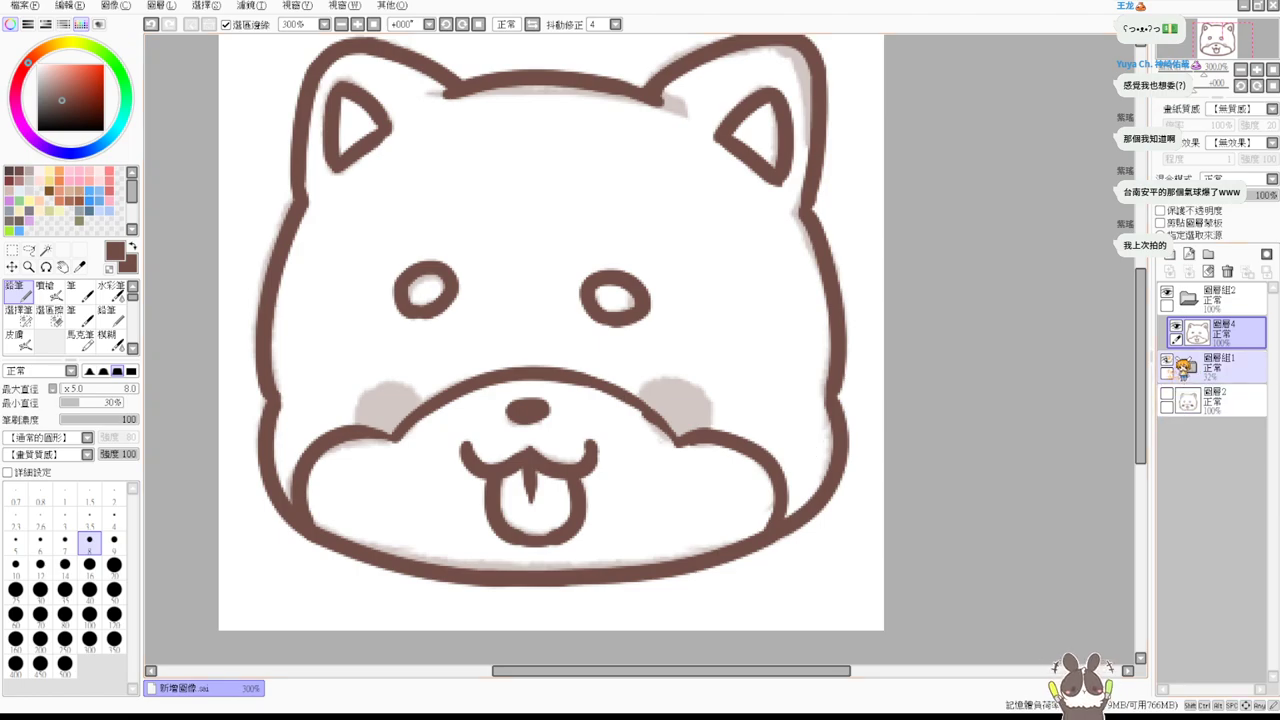
Hide the faded sketch group 圖層組1 to show only the line art.
left_click(1168, 292)
left_click(1168, 292)
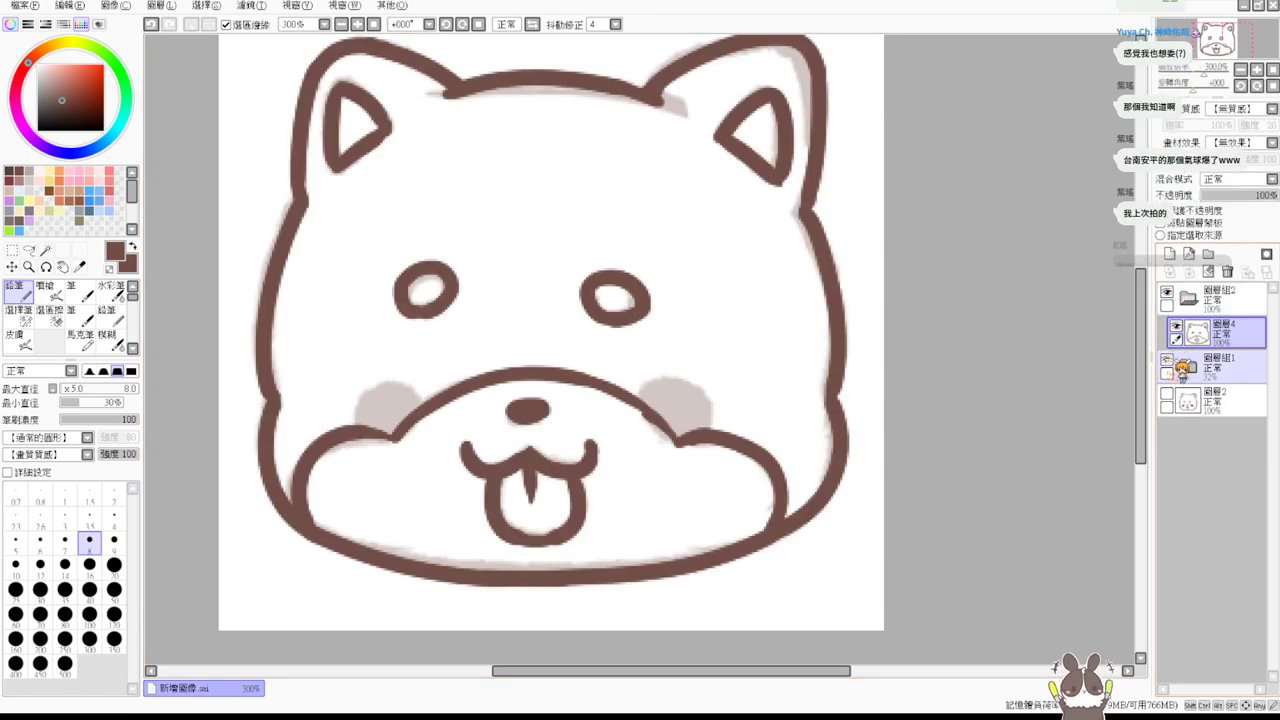
left_click(1167, 360)
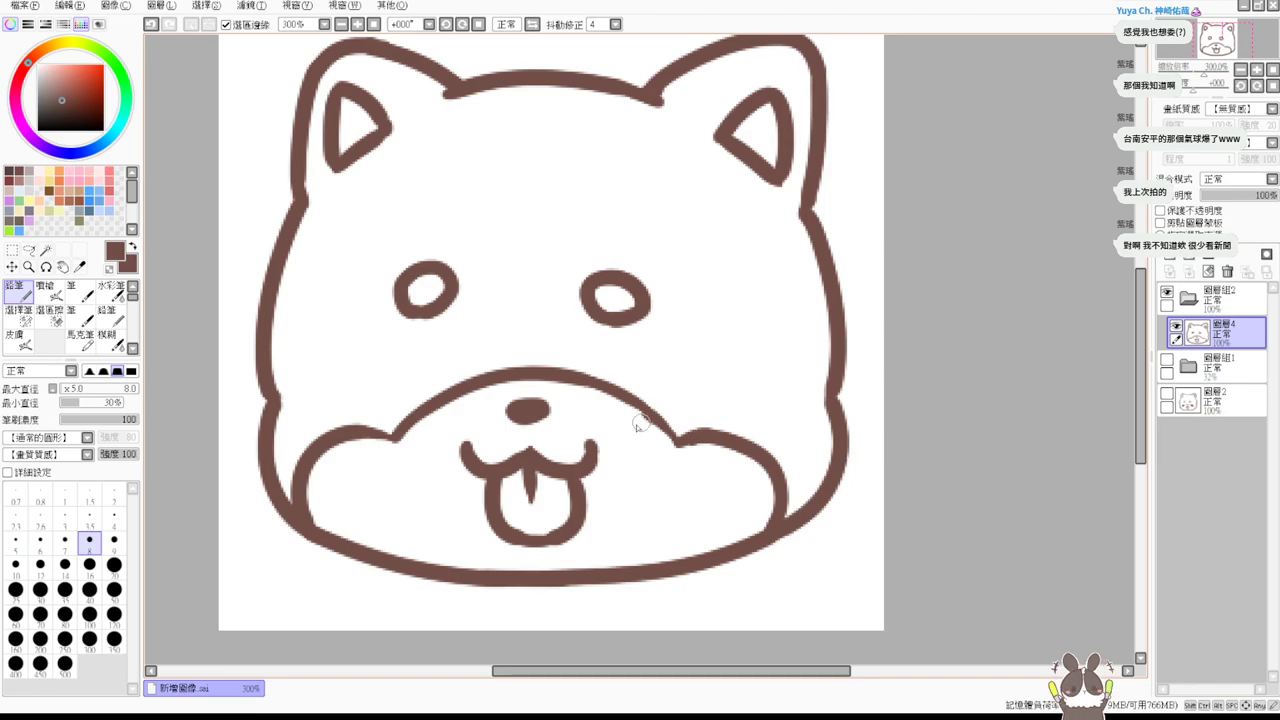
Touch up the muzzle arch's right slope and clean the corner where it meets the right cheek curve.
key("ctrl+z")
key("ctrl+y")
key("ctrl+z")
left_click_drag(680, 446, 668, 436)
left_click_drag(620, 400, 657, 420)
key("ctrl+z")
key("ctrl+y")
key("ctrl+z")
key("ctrl+y")
key("ctrl+z")
key("ctrl+y")
key("ctrl+z")
key("ctrl+y")
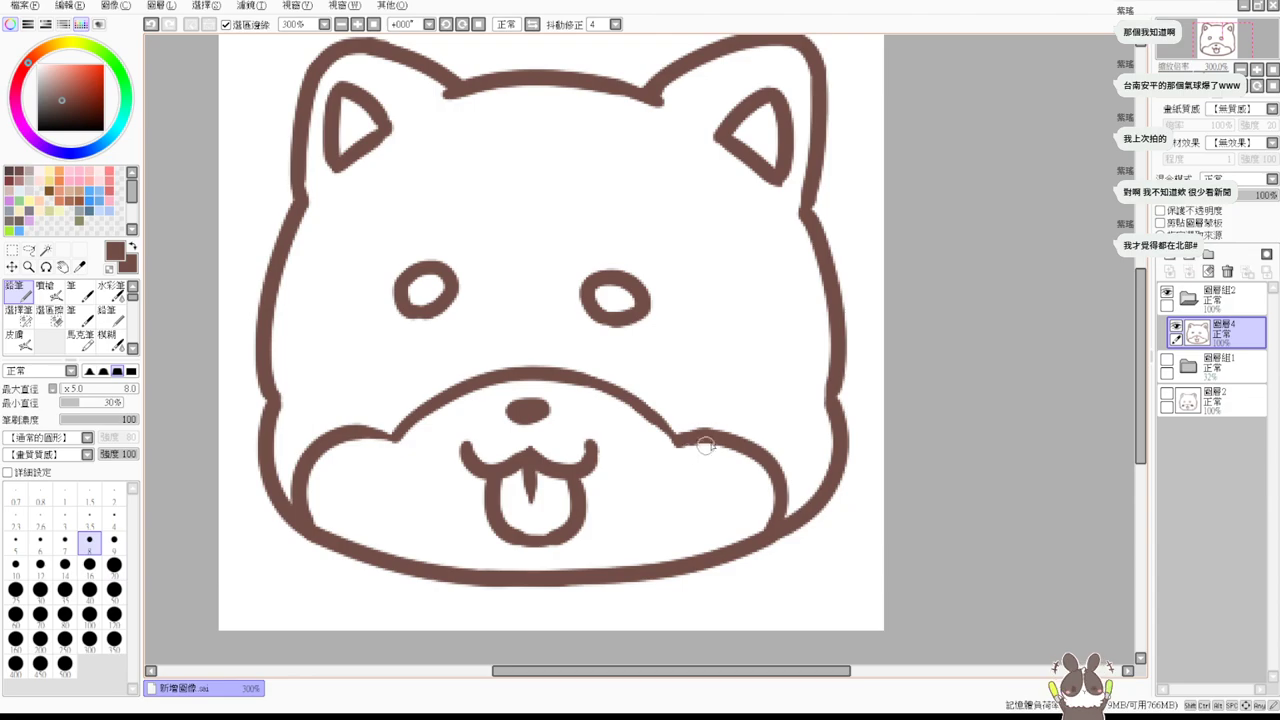
key("e")
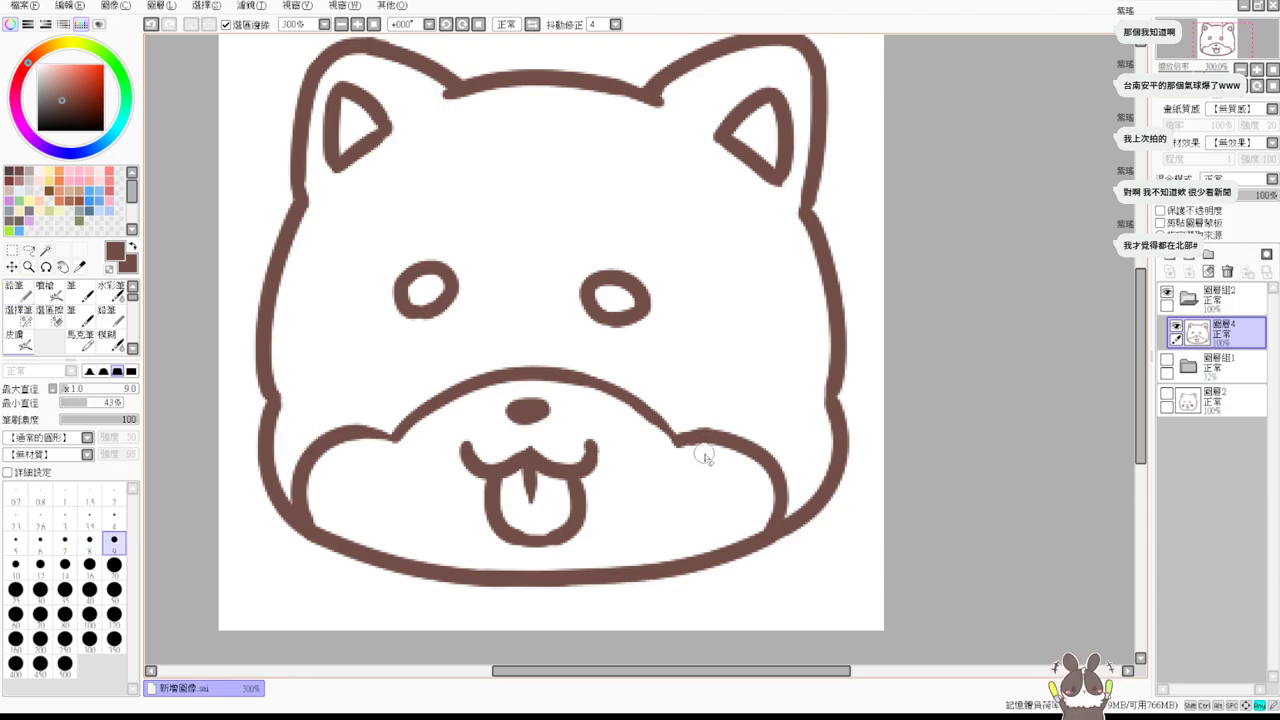
key("n")
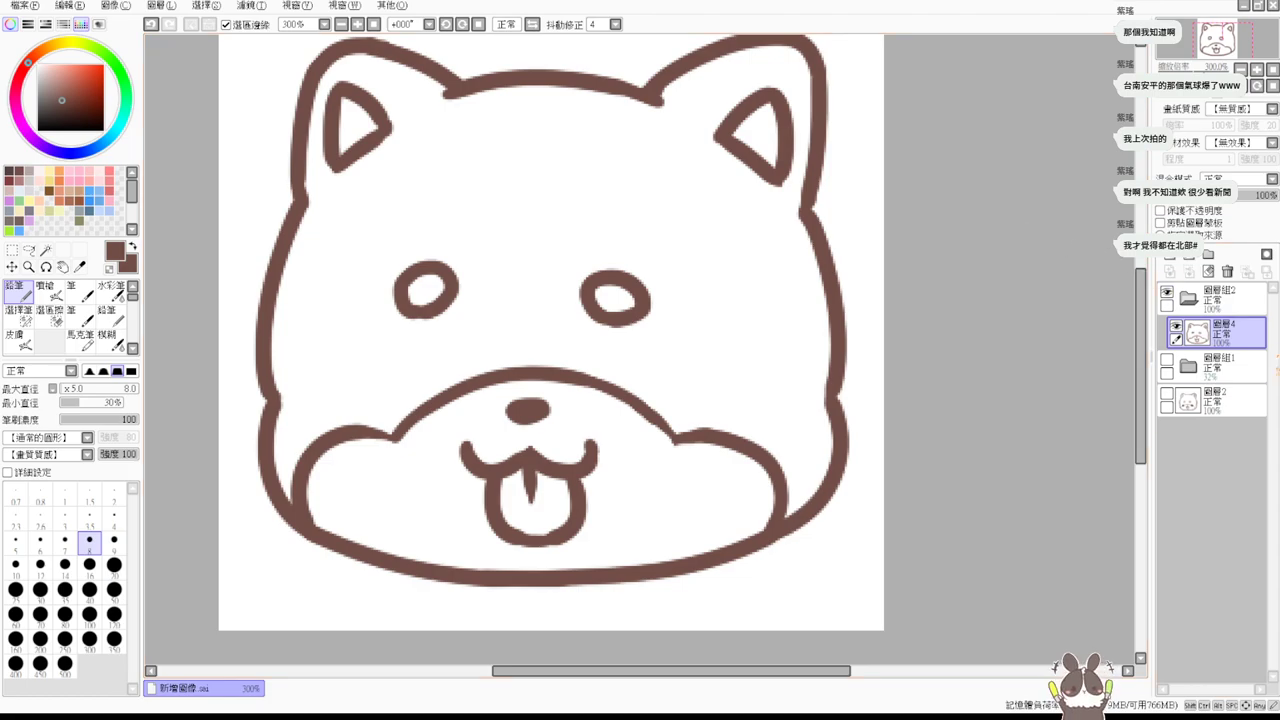
Lasso the right eye, move it slightly upward to level it with the left eye, and deselect it.
left_click(29, 249)
mouse_move(576, 258)
left_mouse_down()
mouse_move(558, 288)
mouse_move(686, 288)
mouse_move(612, 252)
left_mouse_up()
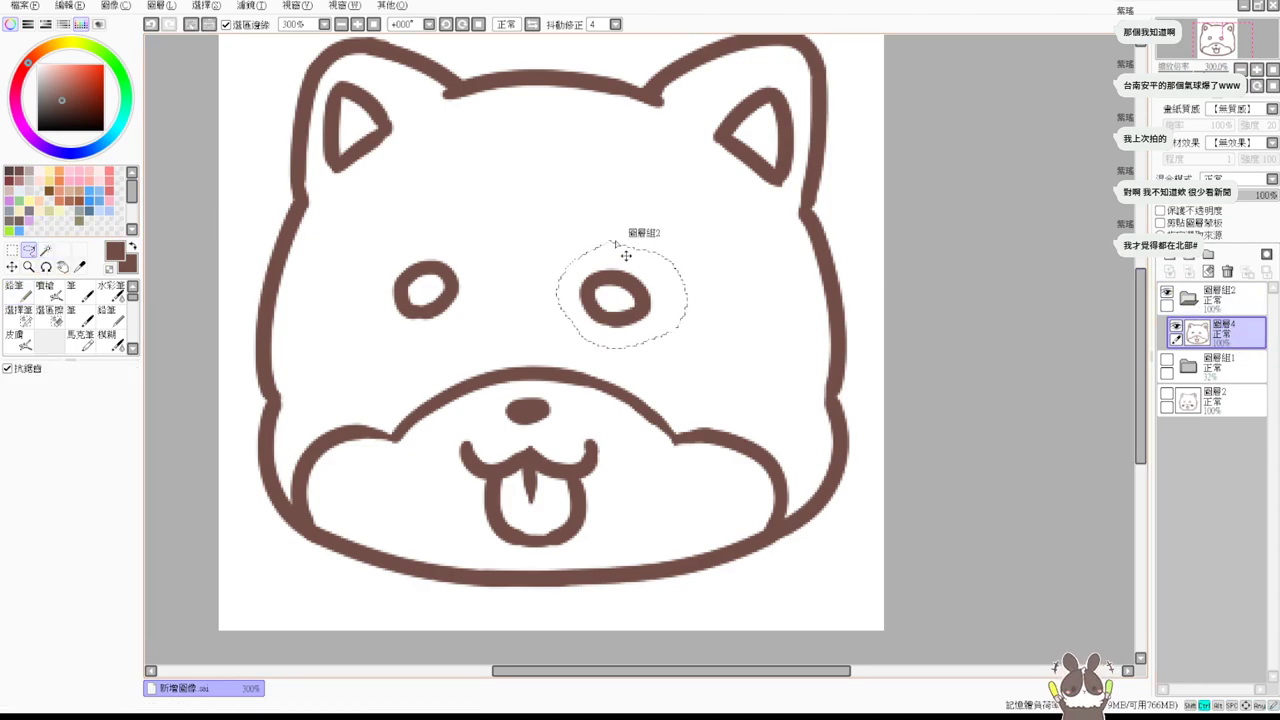
key("ctrl+t")
left_click_drag(635, 303, 637, 300)
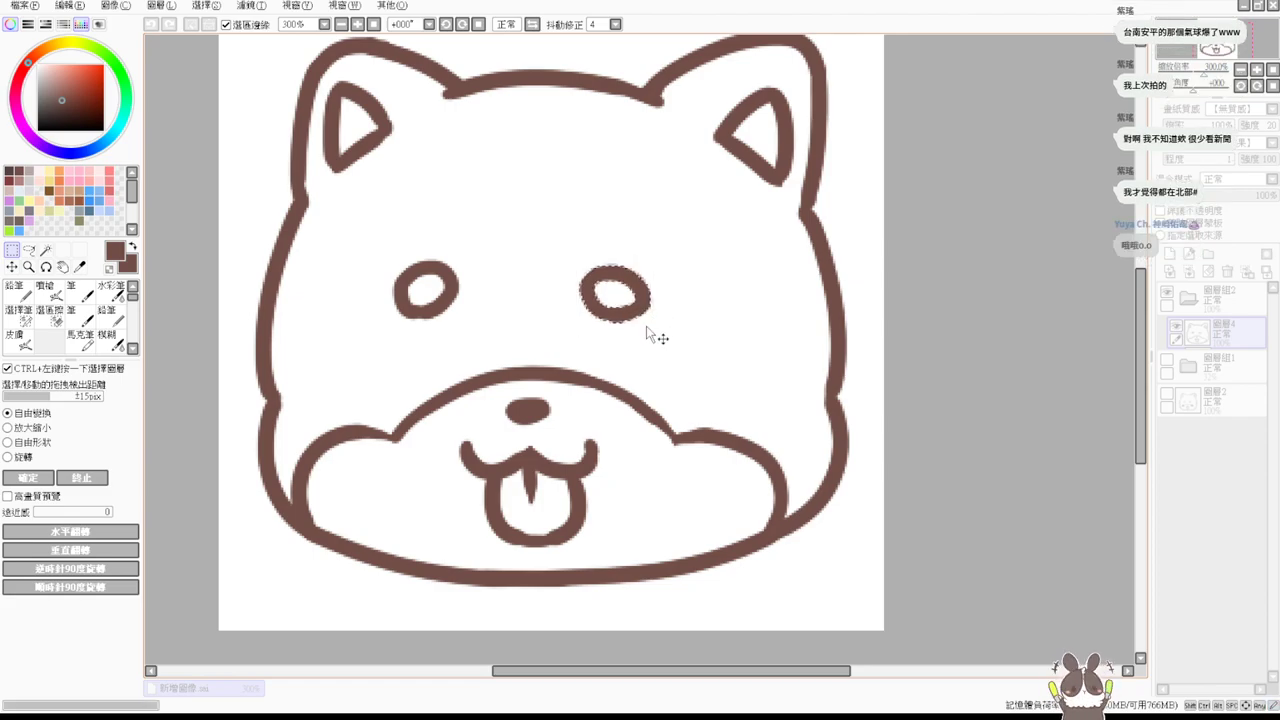
key("Return")
key("ctrl+d")
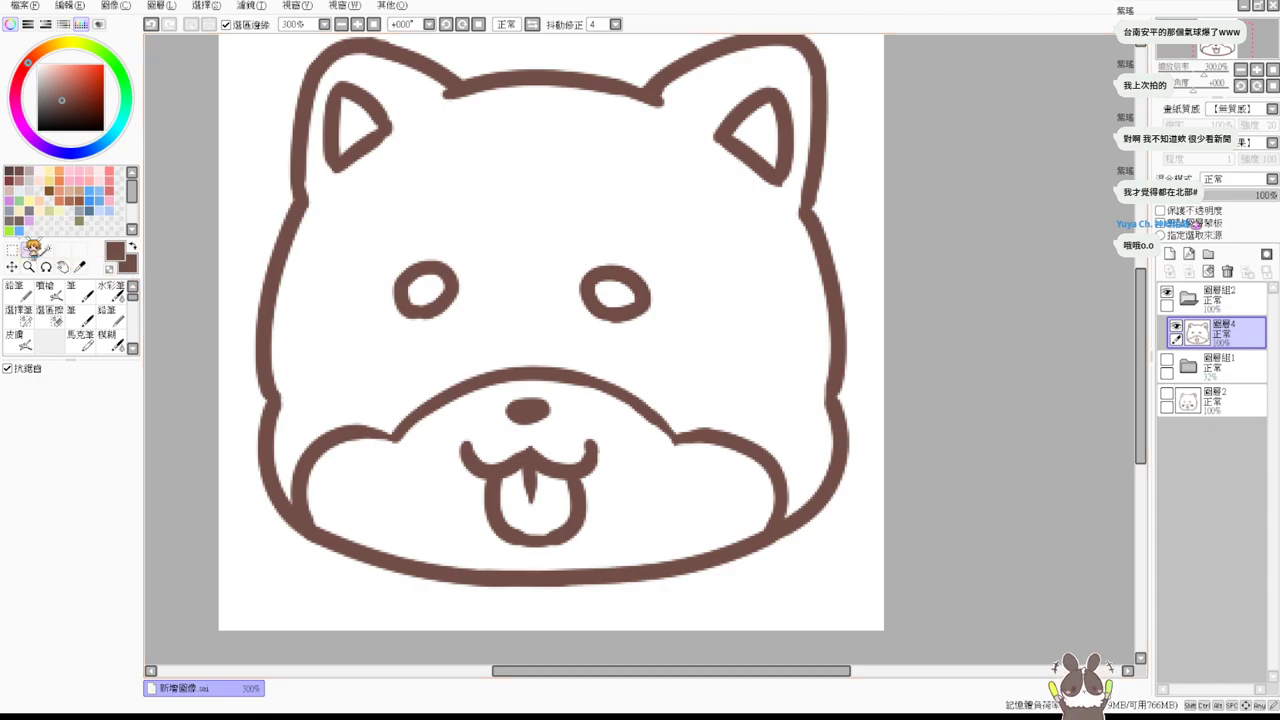
Add a new layer above the line art and paint a solid oval blush spot on each cheek with the Pencil.
left_click(46, 291)
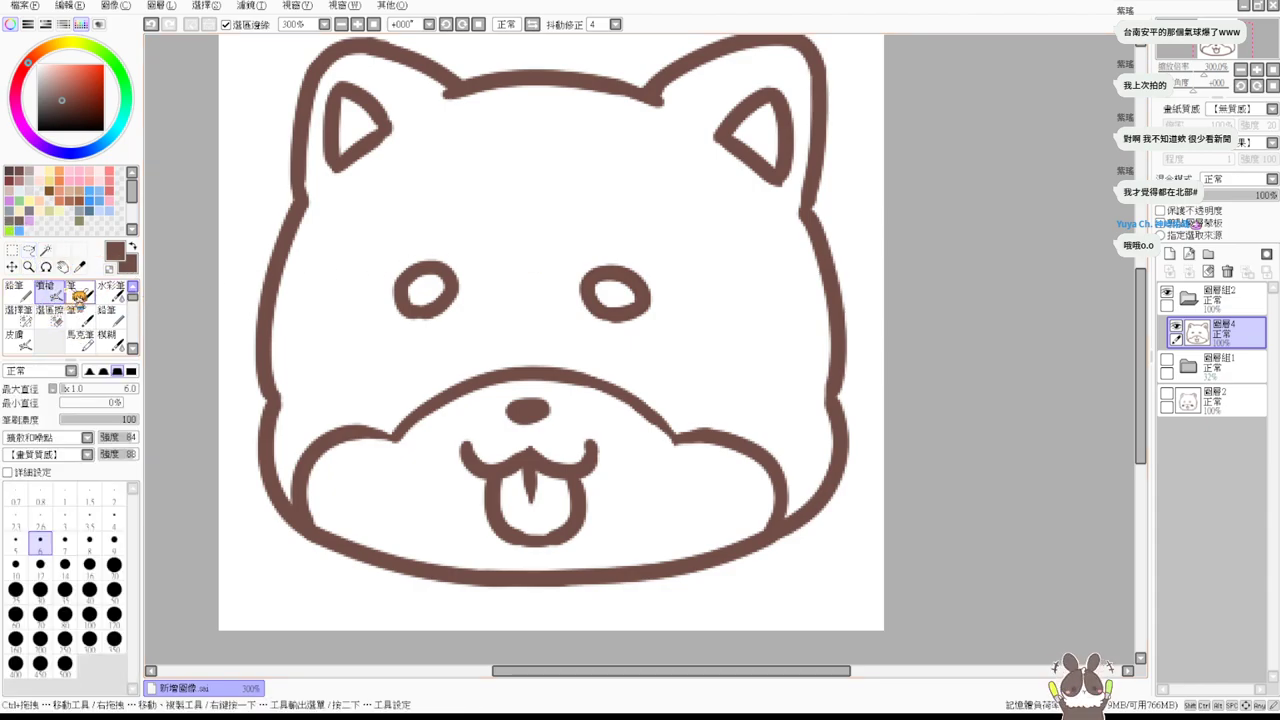
left_click(80, 292)
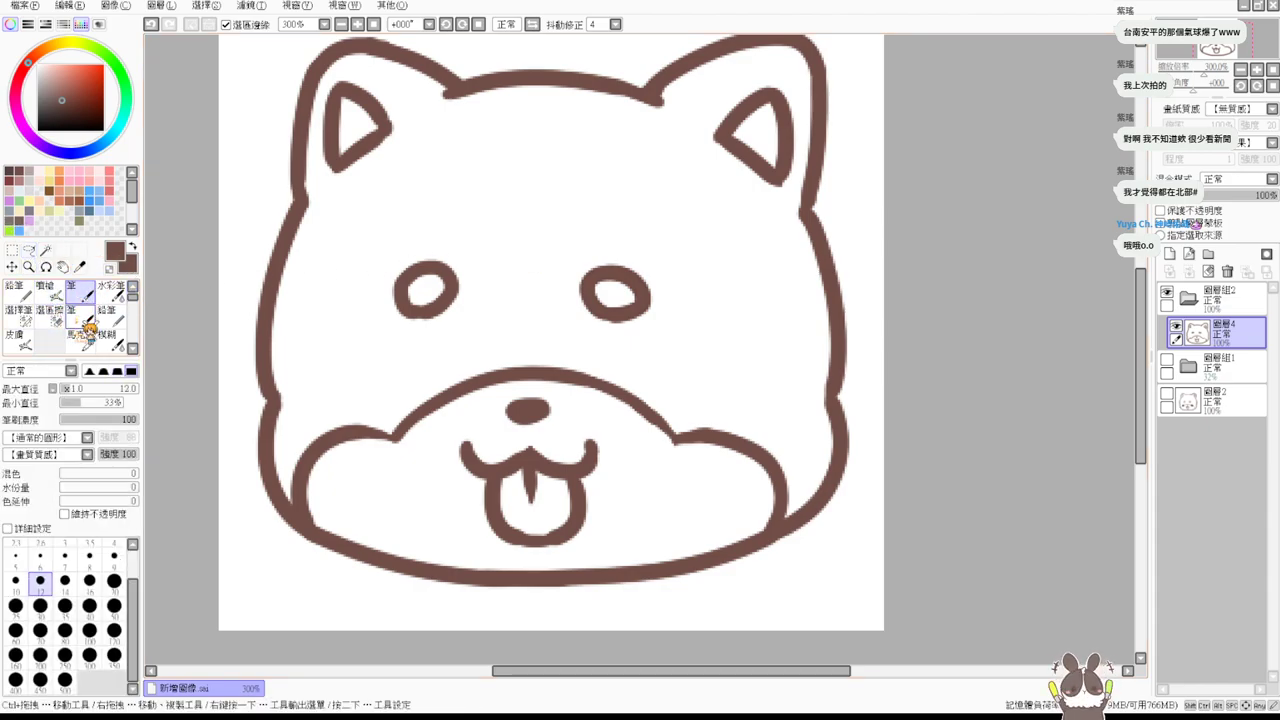
left_click(20, 291)
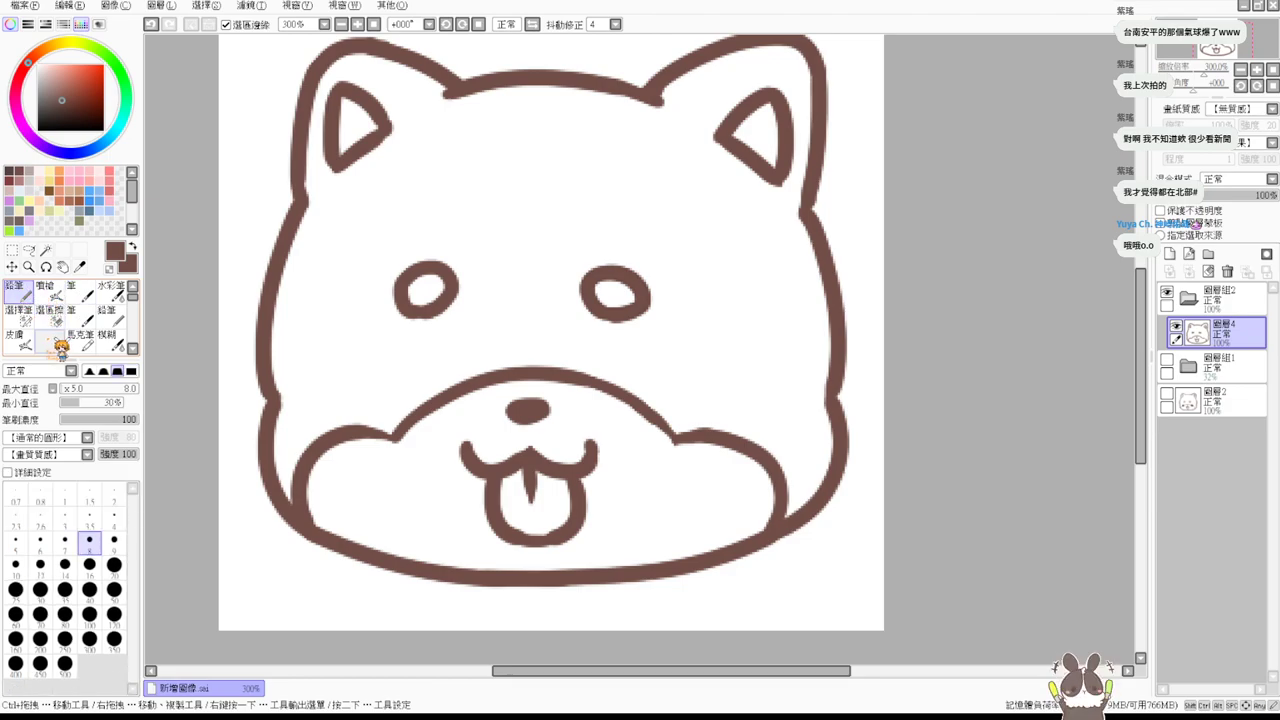
left_click(1167, 361)
left_click(1167, 361)
left_click(1167, 361)
left_click(1167, 361)
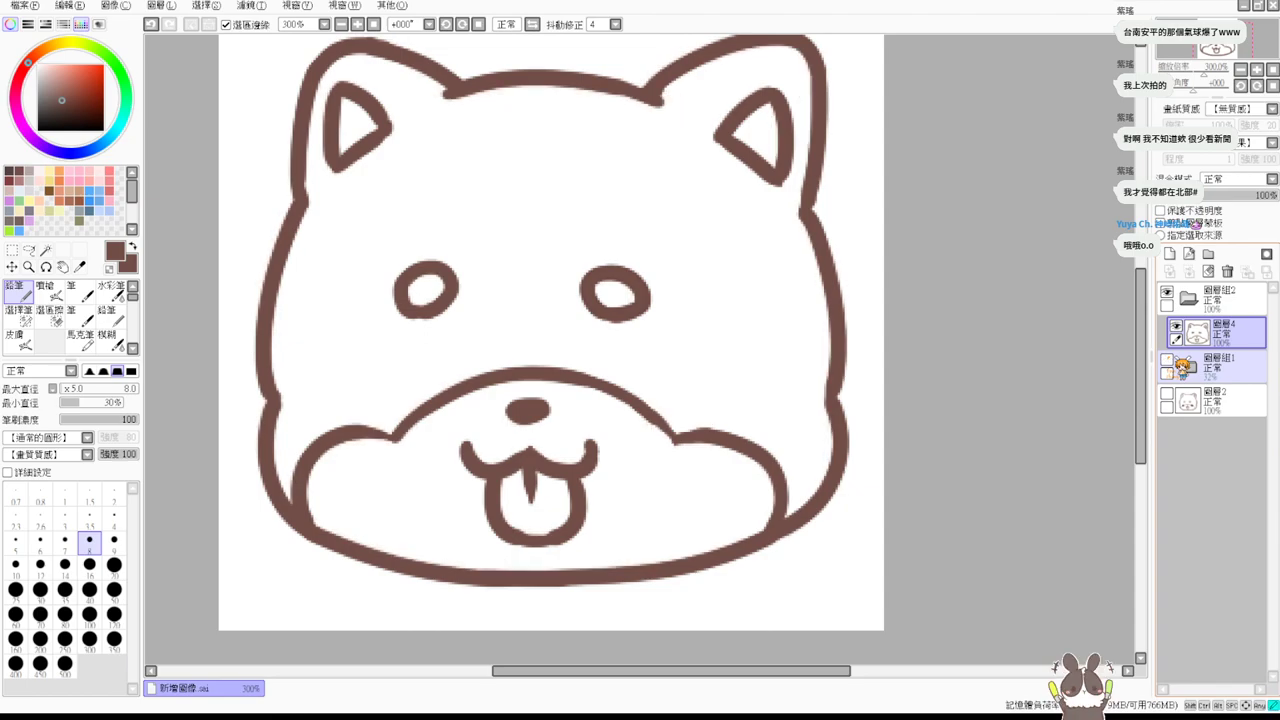
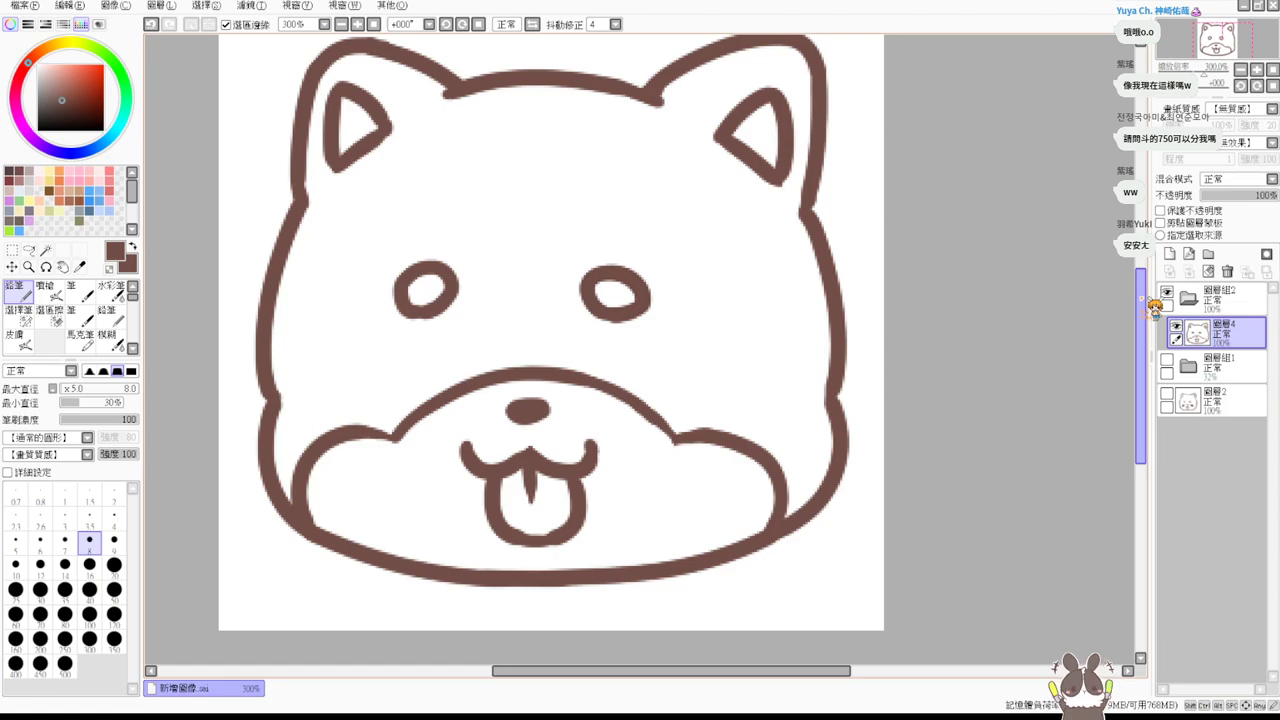
left_click(1169, 254)
mouse_move(370, 432)
left_mouse_down()
mouse_move(393, 400)
mouse_move(374, 416)
mouse_move(404, 439)
mouse_move(398, 411)
mouse_move(374, 436)
mouse_move(377, 403)
mouse_move(377, 444)
mouse_move(386, 414)
left_mouse_up()
key("ctrl+z")
mouse_move(671, 437)
left_mouse_down()
mouse_move(692, 414)
mouse_move(654, 437)
mouse_move(693, 432)
mouse_move(694, 412)
mouse_move(656, 432)
mouse_move(692, 427)
mouse_move(683, 415)
mouse_move(673, 501)
mouse_move(592, 448)
mouse_move(387, 381)
mouse_move(436, 392)
mouse_move(564, 378)
mouse_move(672, 426)
mouse_move(660, 418)
mouse_move(683, 412)
mouse_move(665, 404)
mouse_move(697, 427)
mouse_move(677, 404)
mouse_move(689, 433)
left_mouse_up()
key("ctrl+z")
key("ctrl+z")
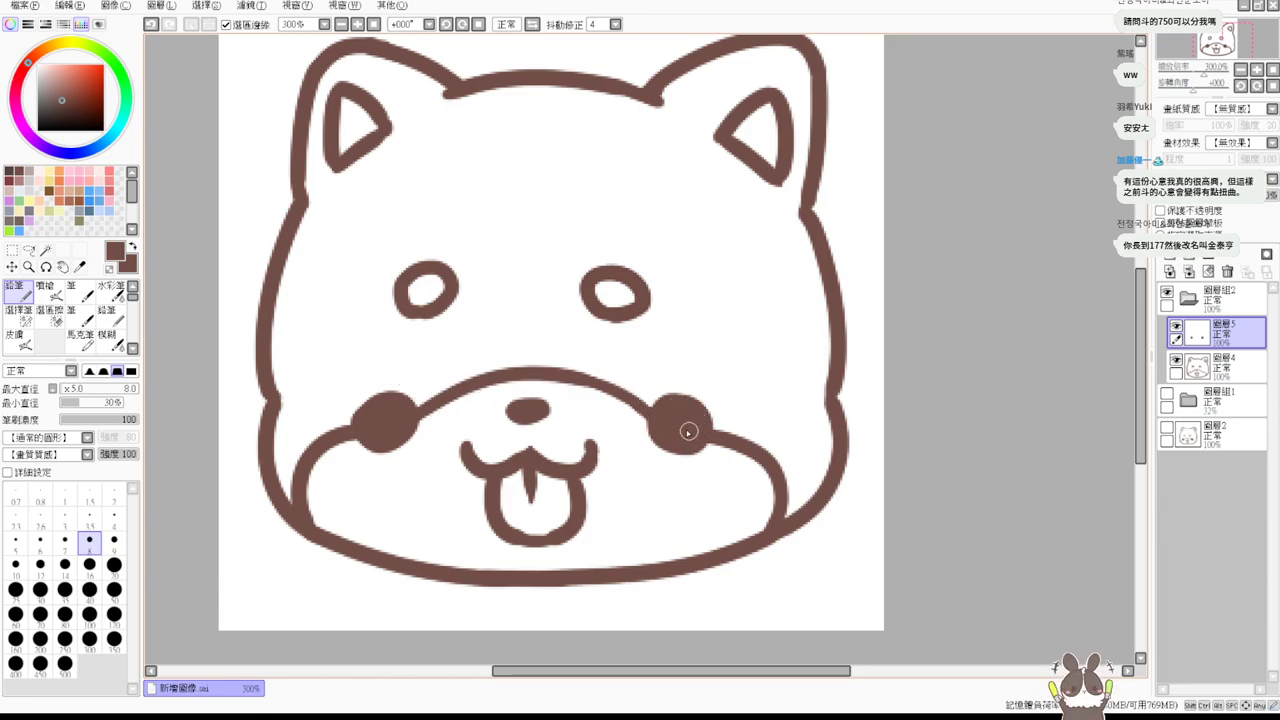
Hide the dark oval spots layer 圖層5 and select the head's fur area with the Magic Wand.
left_click(373, 24)
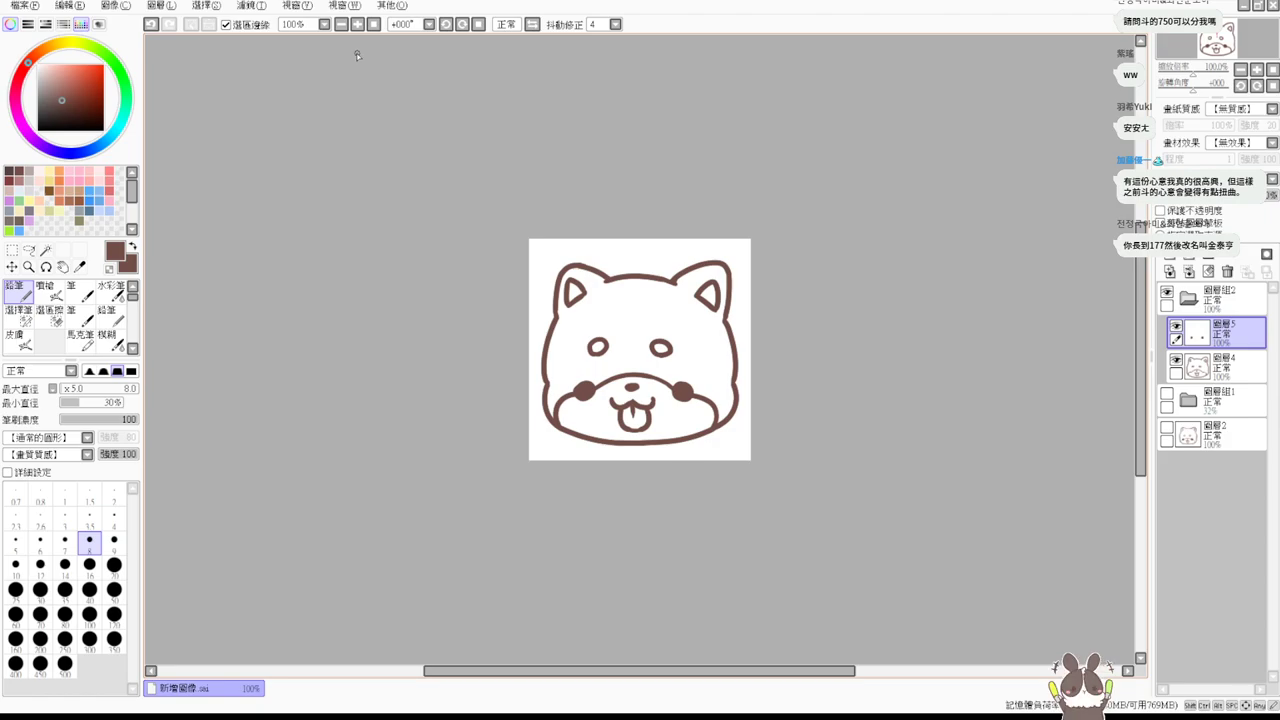
left_click(357, 24)
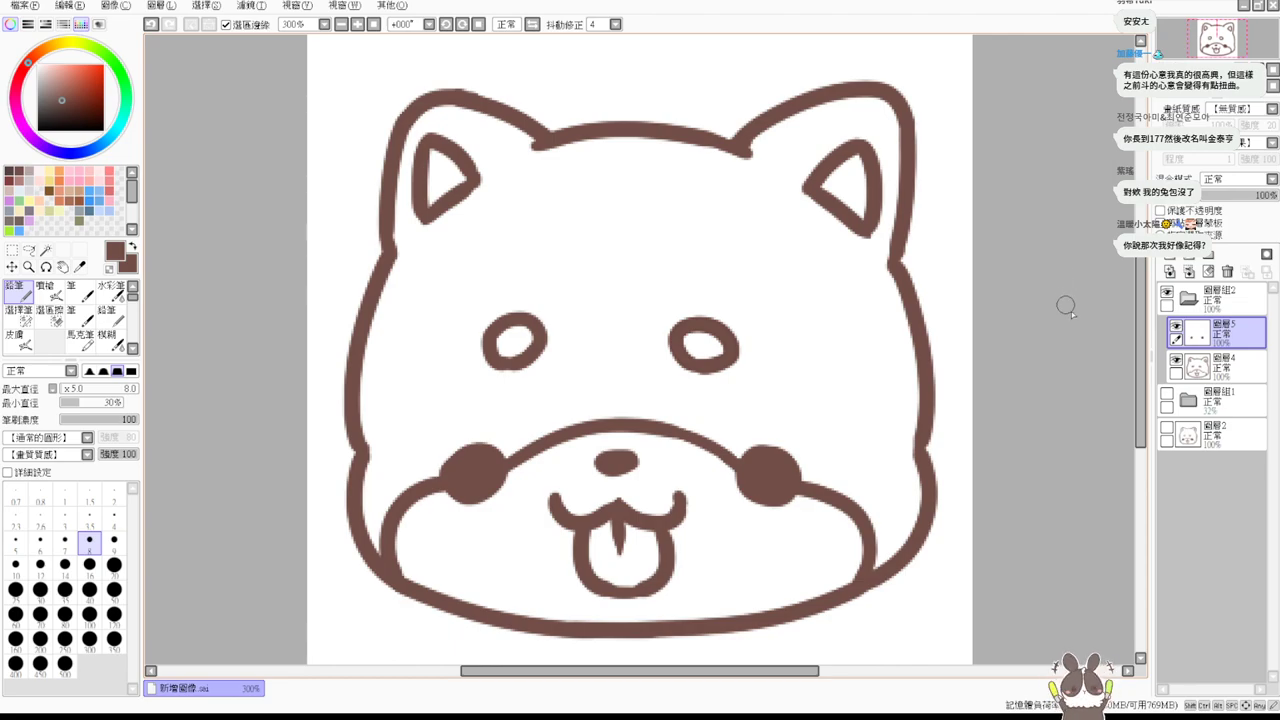
left_click_drag(1141, 330, 1089, 291)
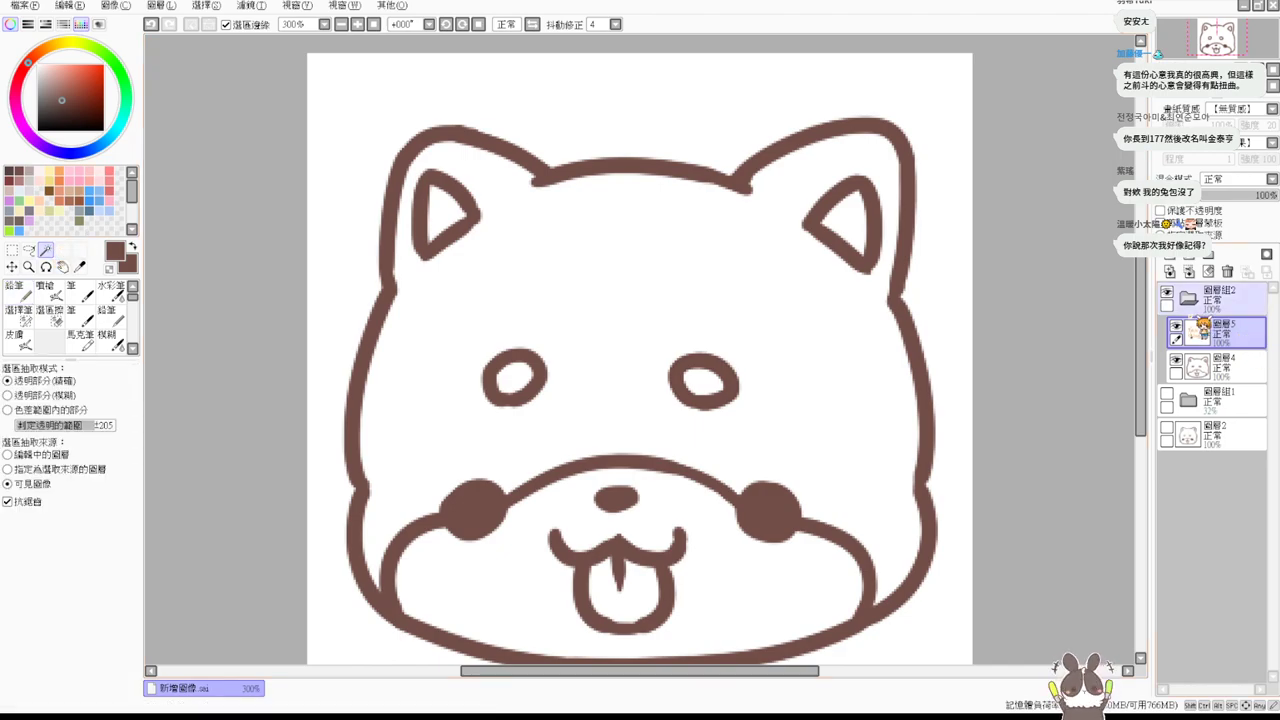
left_click(1176, 327)
left_click(871, 404)
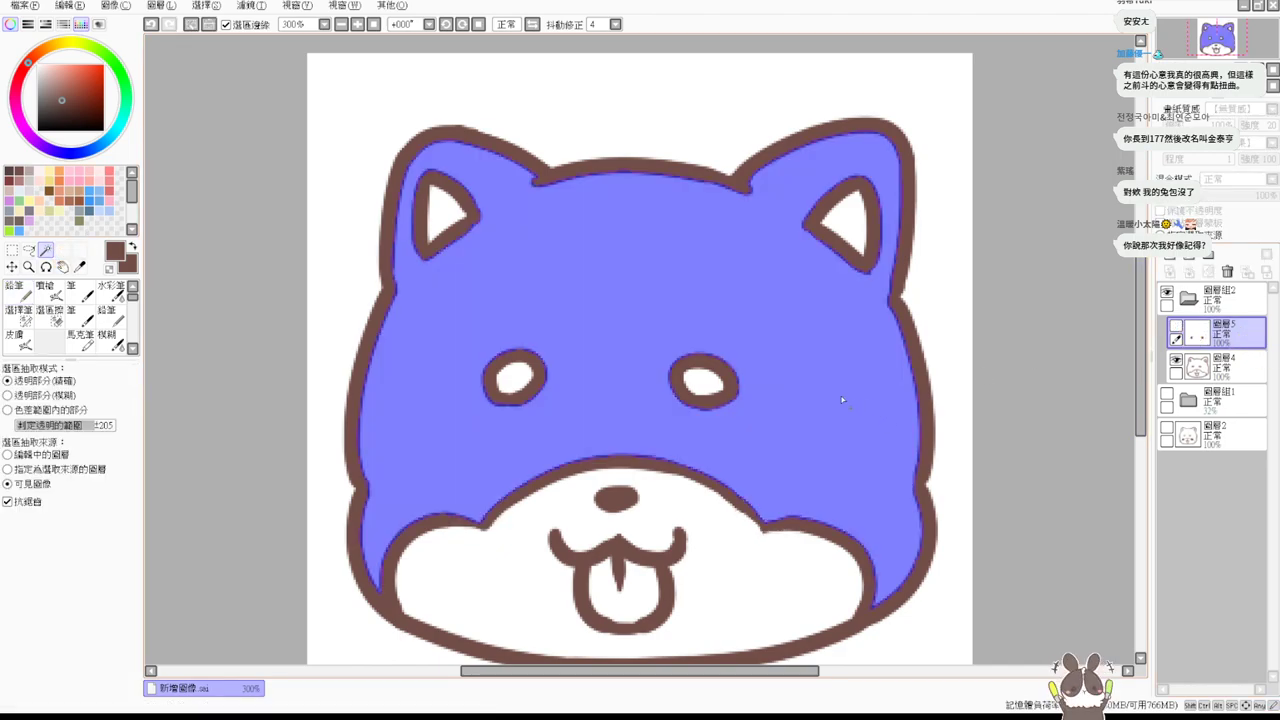
Add a new layer beneath the line art layer 圖層4, fill the selected fur area with pale yellow, and deselect.
left_click(52, 168)
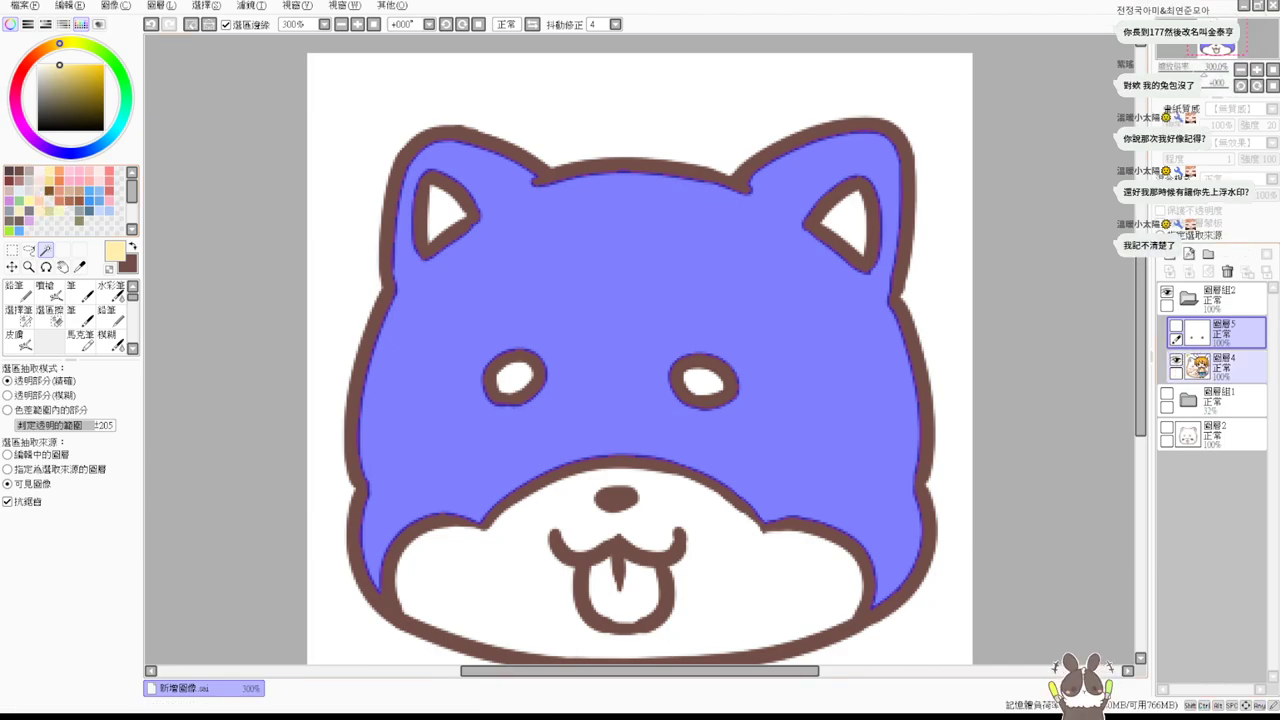
left_click(1230, 368)
left_click(1170, 256)
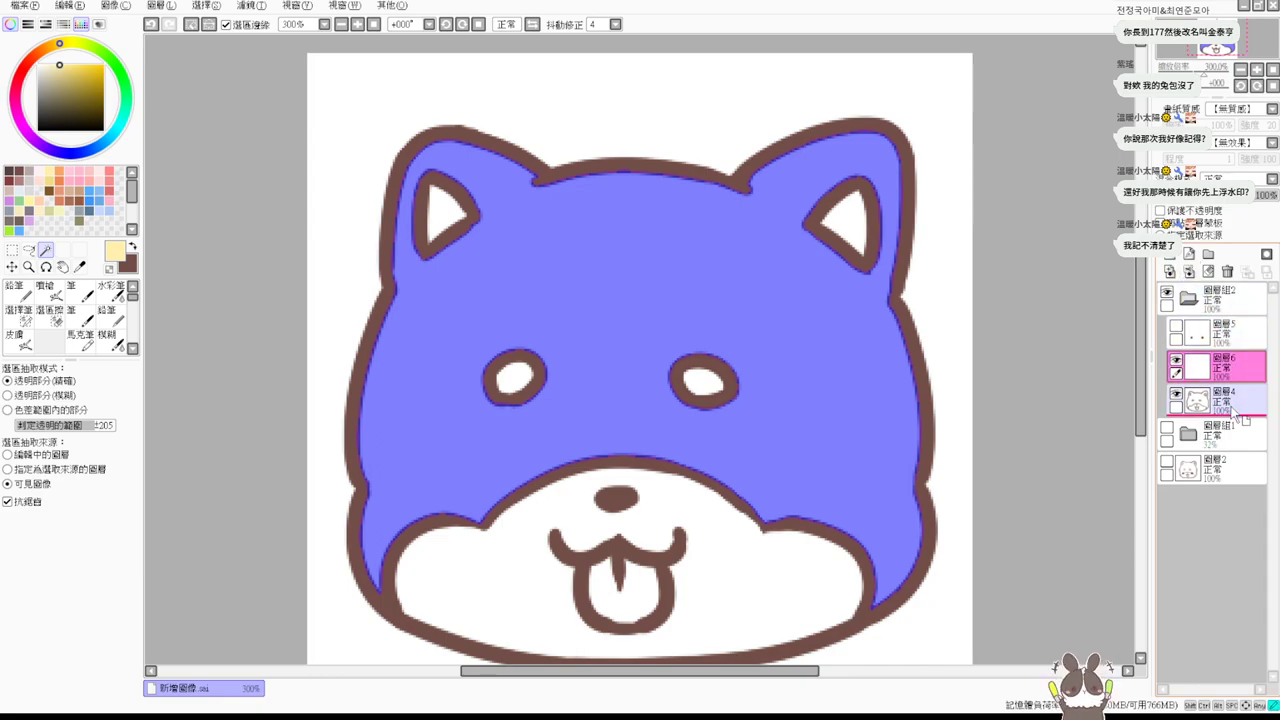
left_click_drag(1230, 368, 1200, 402)
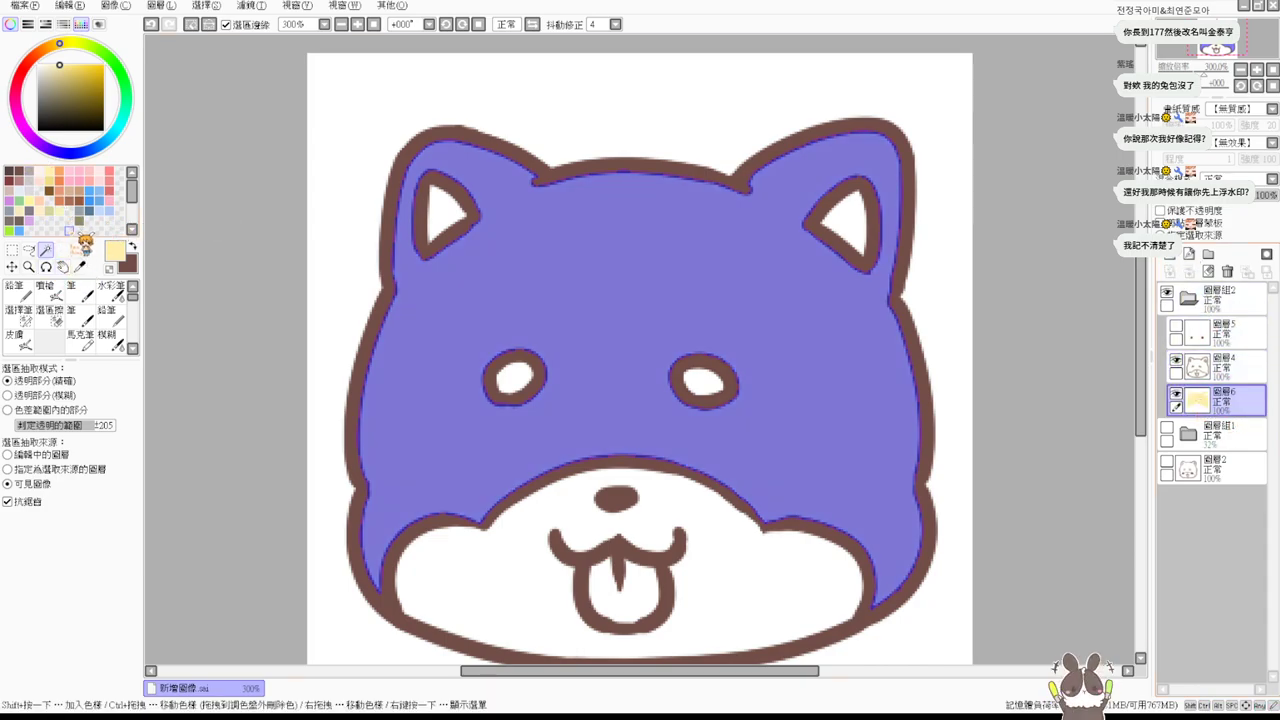
key("ctrl")
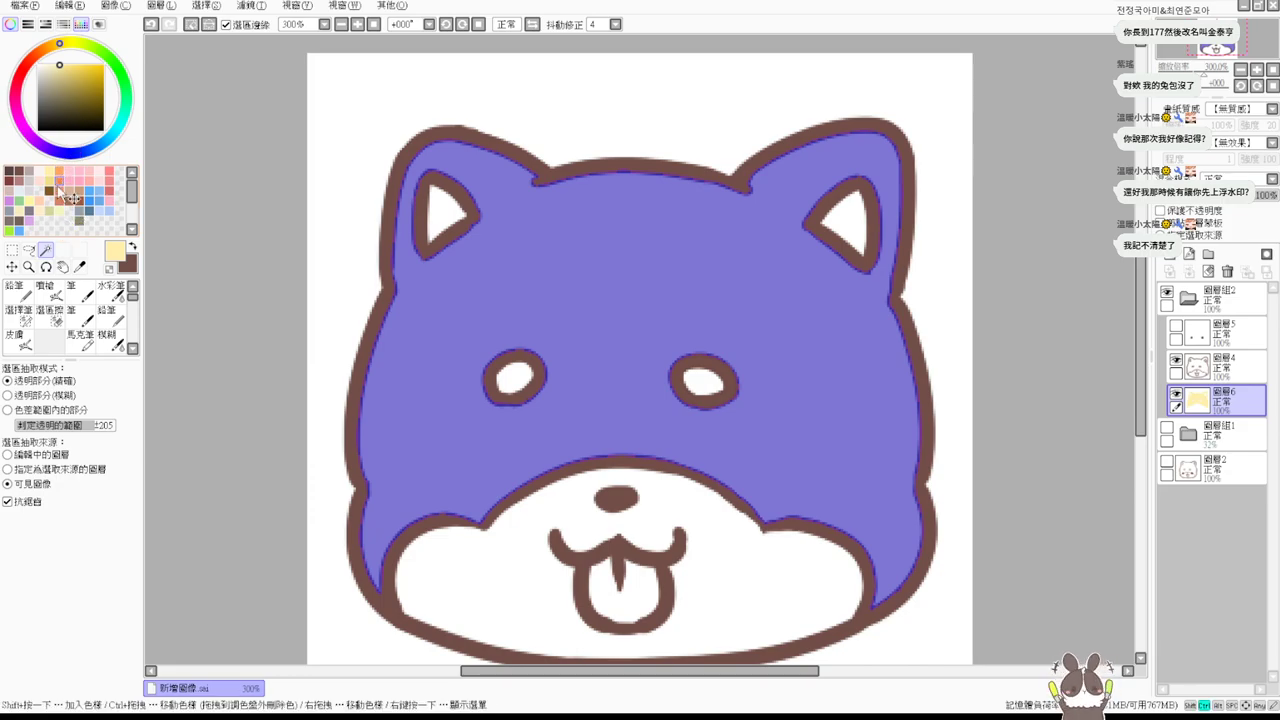
key("ctrl+d")
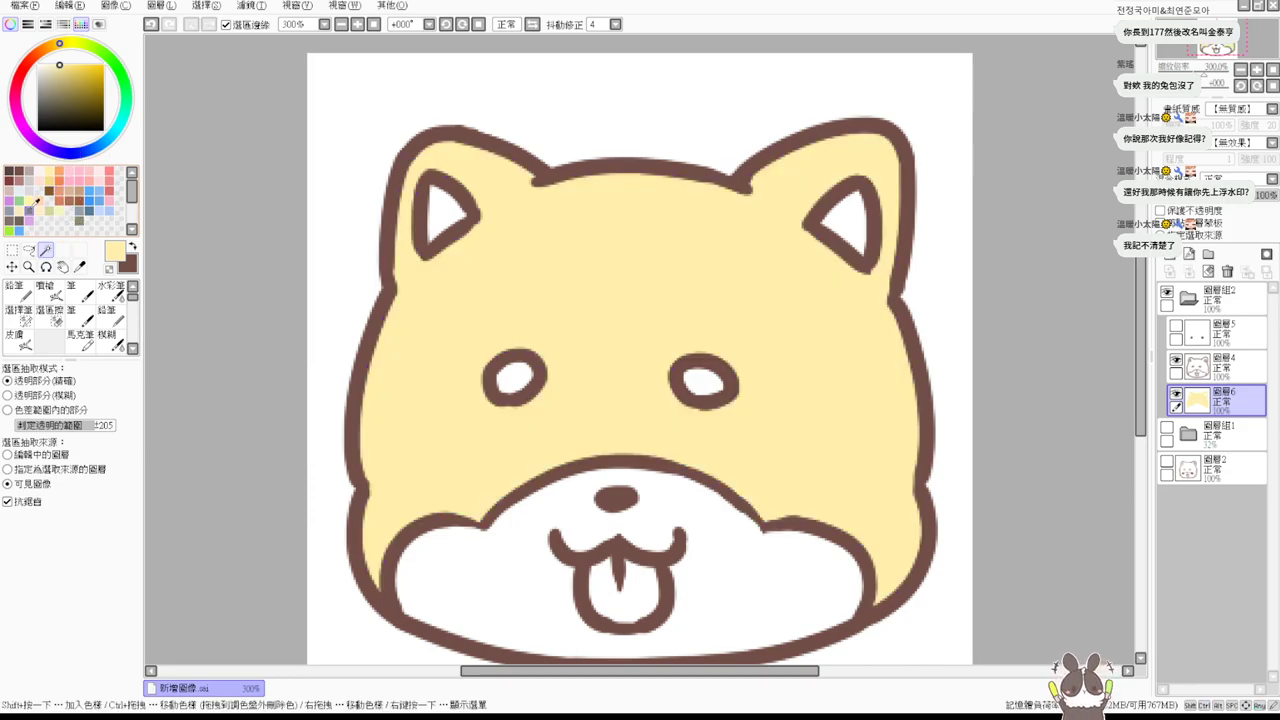
Select the muzzle and the insides of the two small ovals on the forehead, fill them with white, and deselect.
left_click(740, 571)
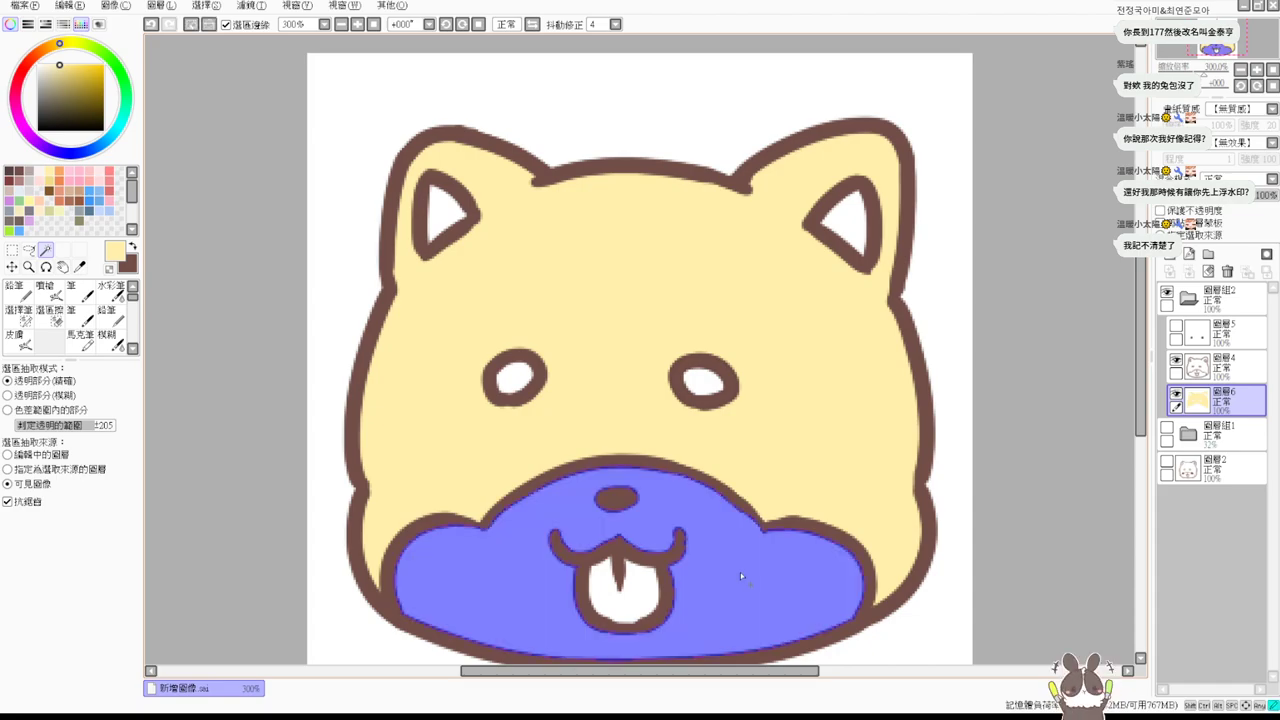
left_click(714, 382)
left_click(512, 378)
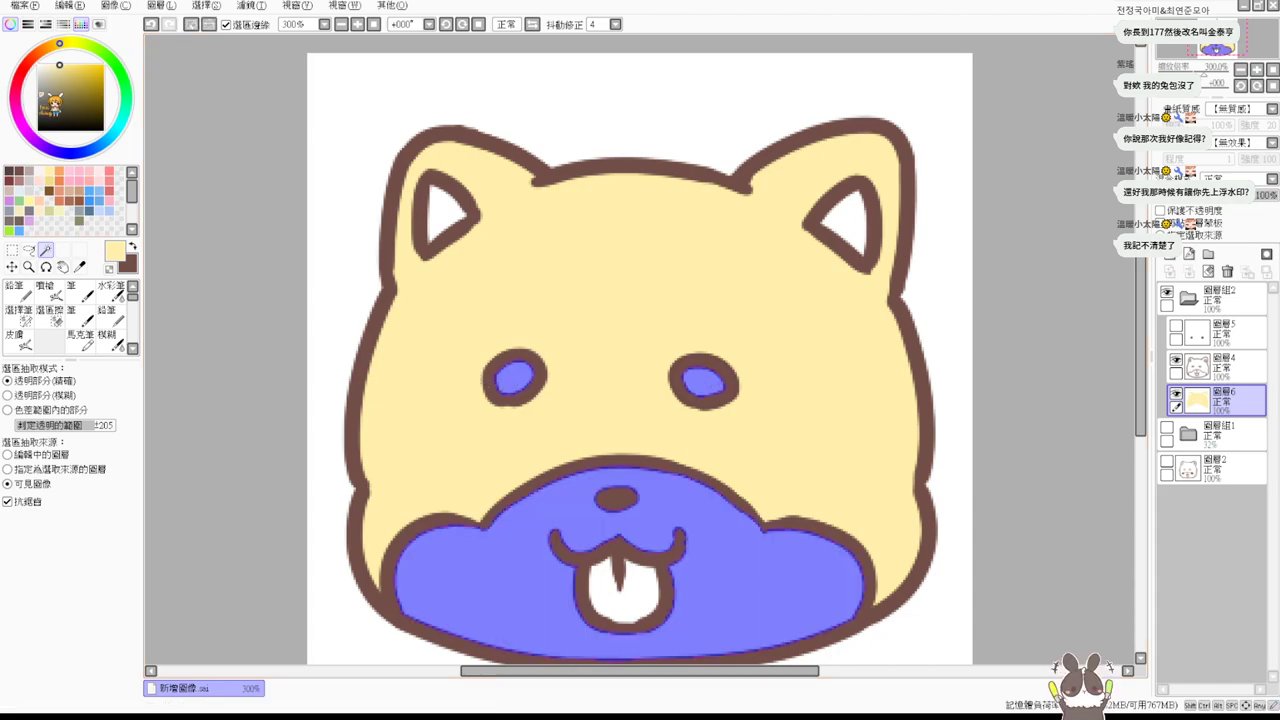
key("ctrl")
key("ctrl+d")
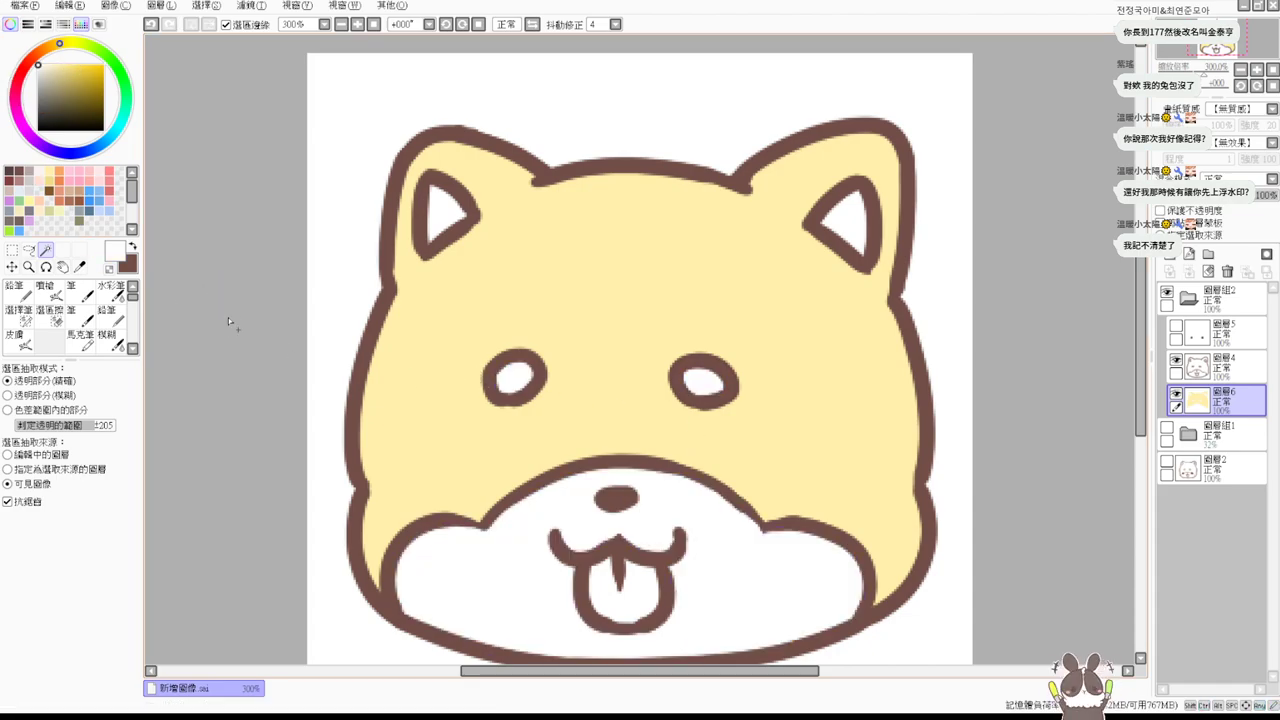
Fill the tongue and both inner ear triangles with light pink.
left_click(587, 591)
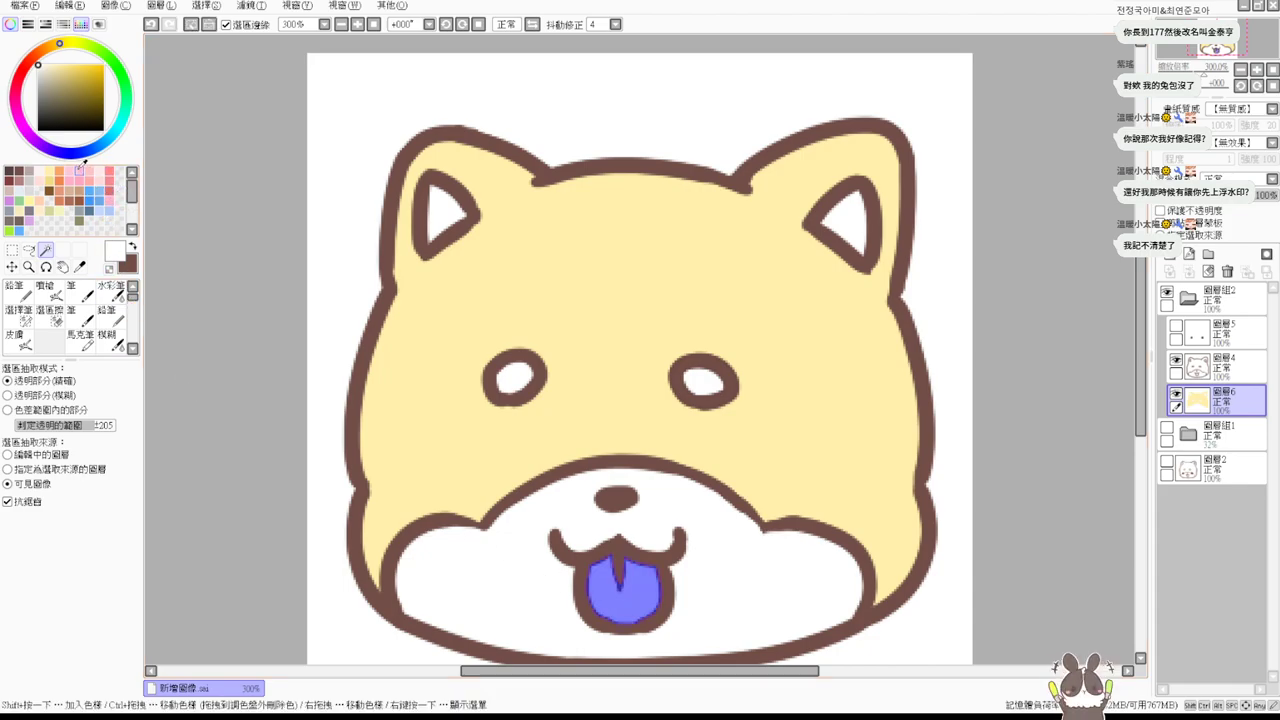
left_click(116, 190)
key("ctrl+f")
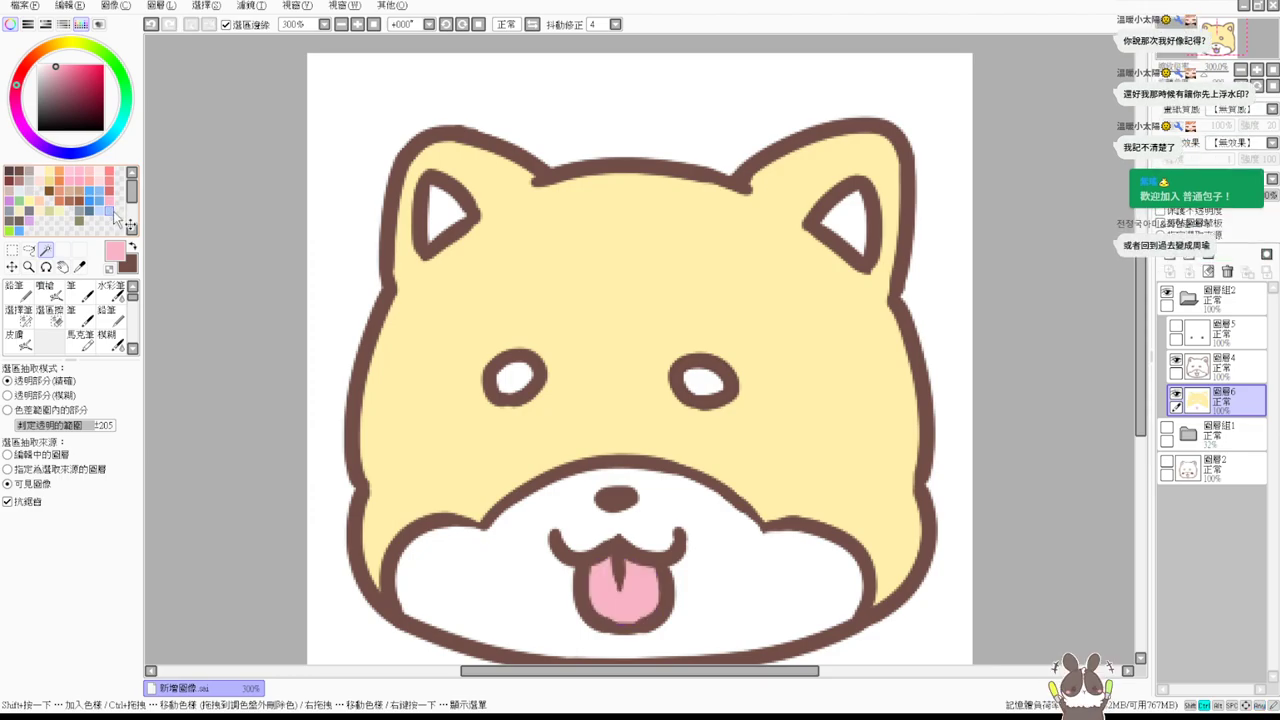
left_click(428, 222)
left_click(848, 221)
key("ctrl+f")
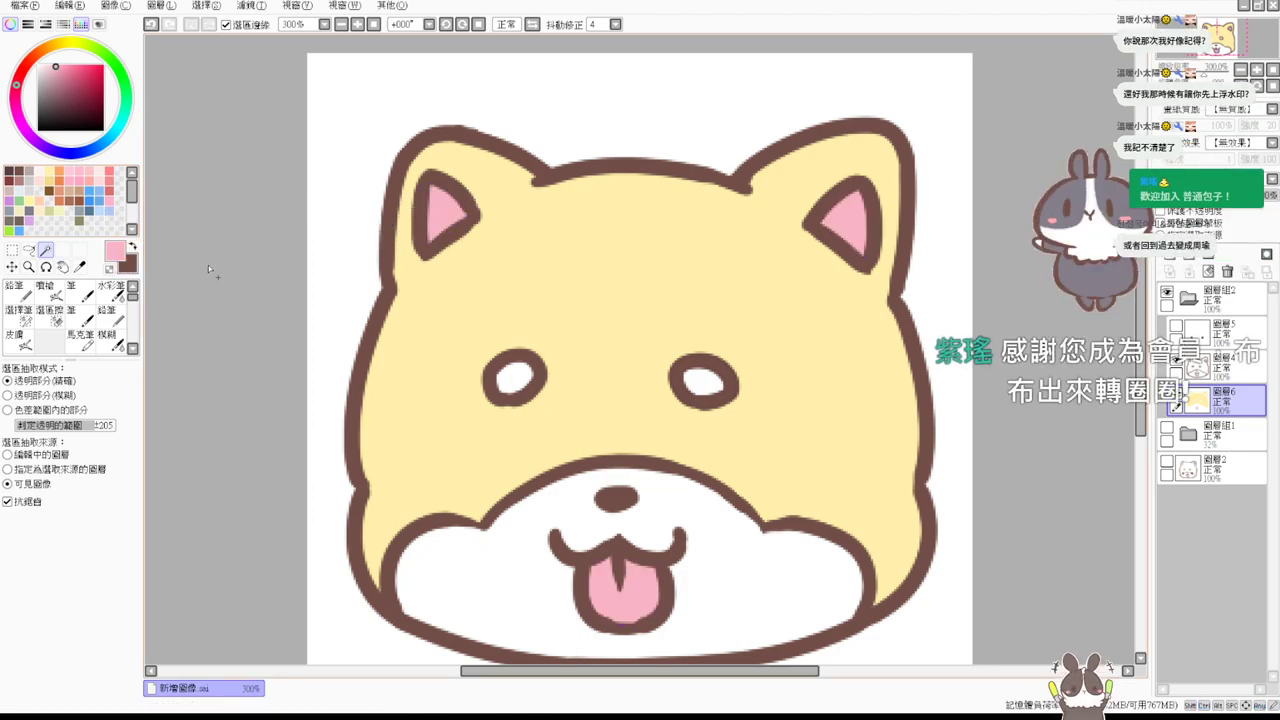
Show the dark oval spots layer 圖層5 again and check the coloured face at 100% zoom.
left_click(1176, 327)
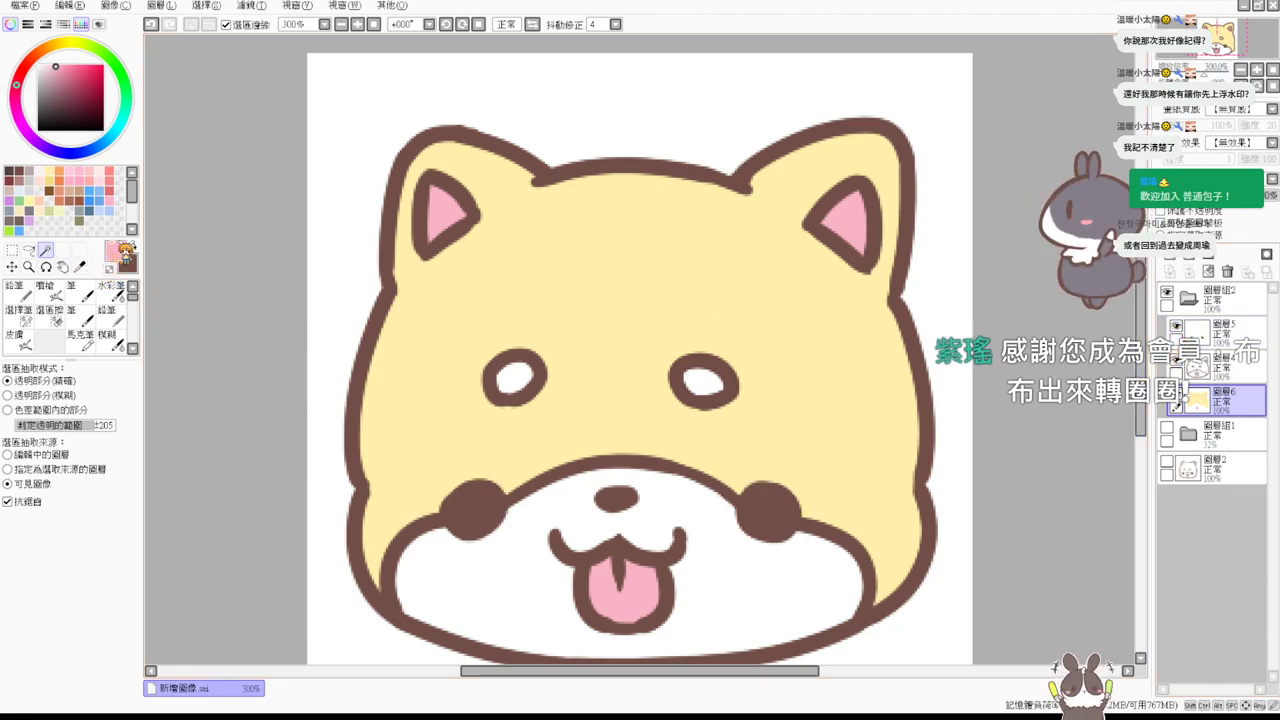
left_click(373, 24)
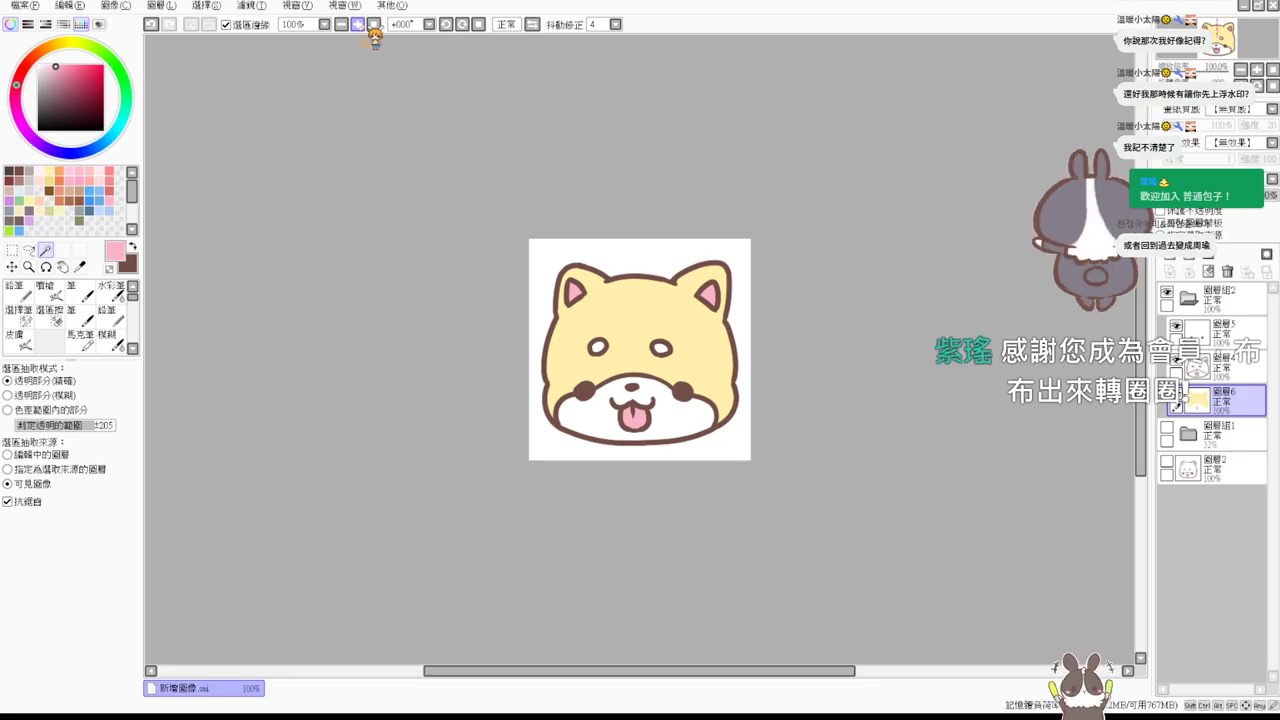
left_click(357, 24)
left_click(357, 24)
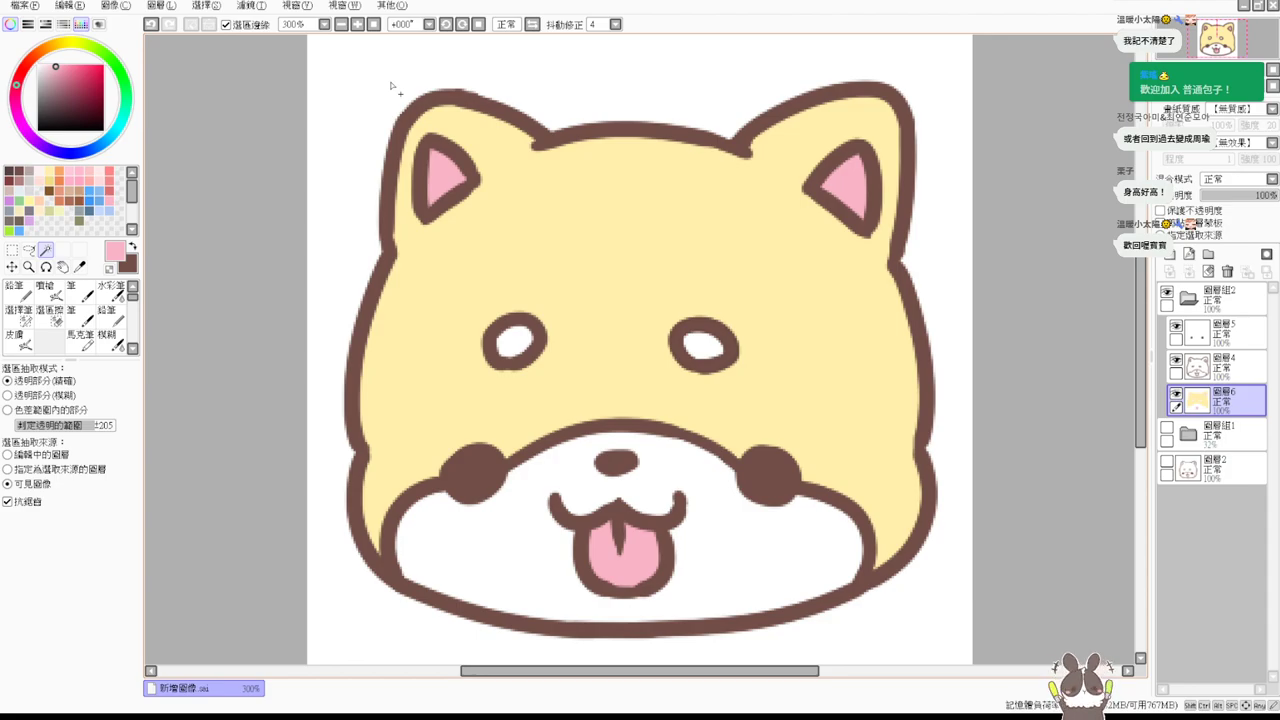
Select the fur area with the Magic Wand while colour layer 圖層6 is hidden, and show the layer again.
left_click(50, 311)
left_click(15, 290)
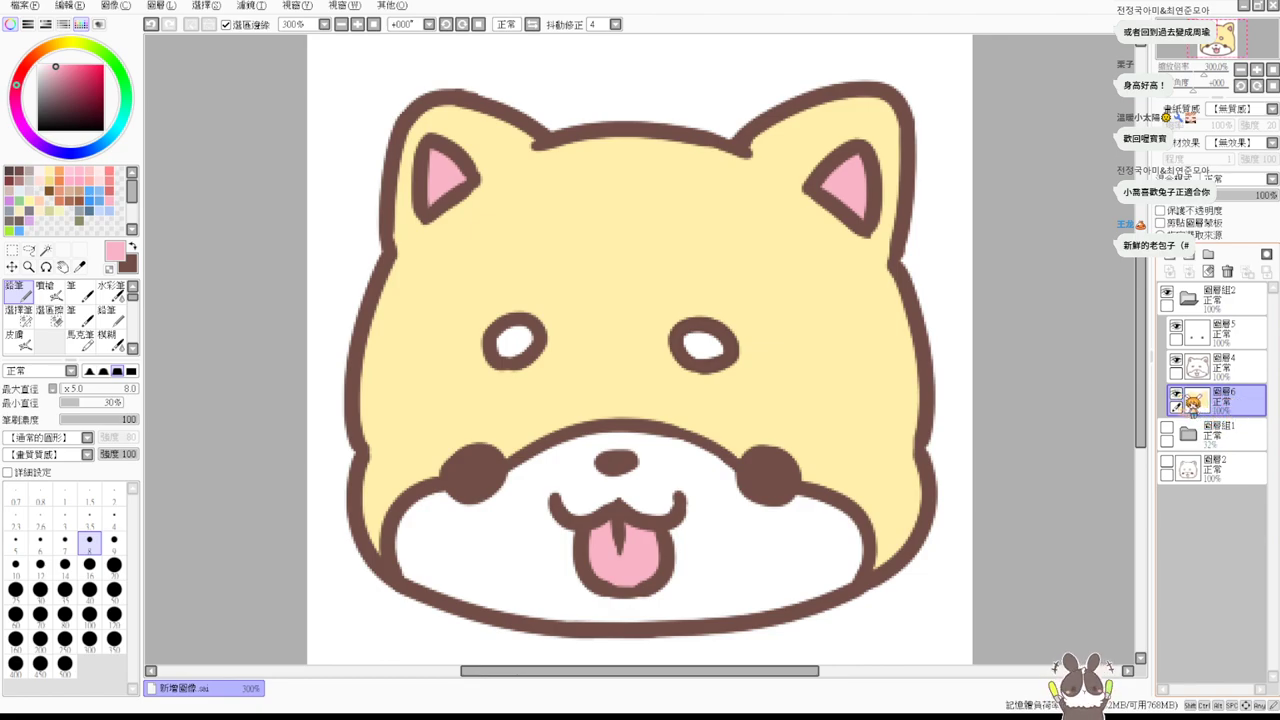
left_click(1177, 393)
left_click(45, 250)
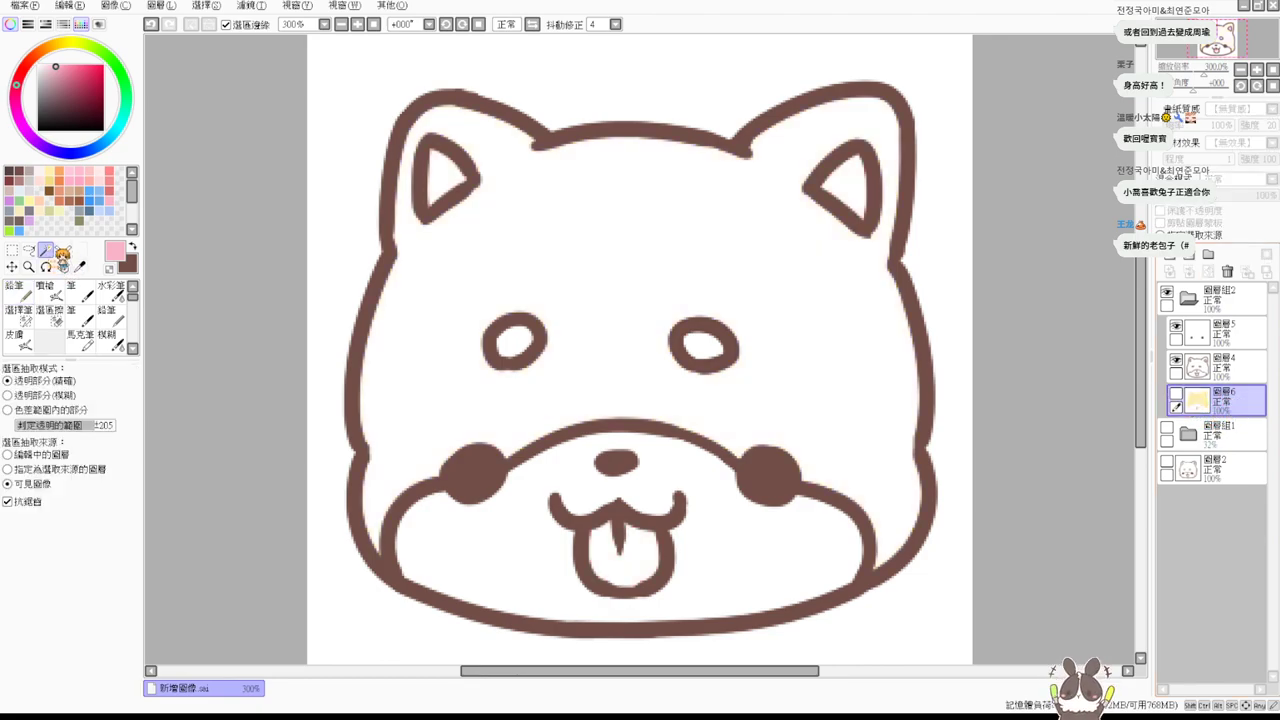
left_click(775, 304)
left_click(1177, 393)
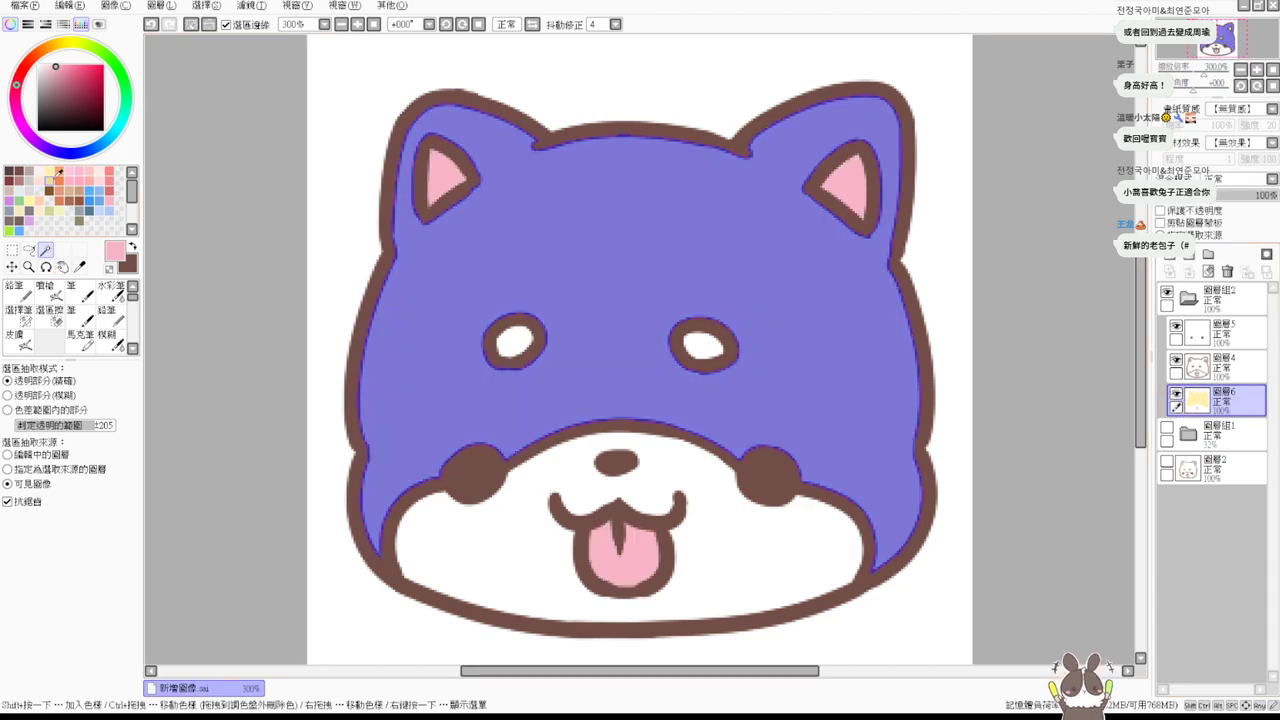
Shade the head's right edge and the left ear's upper slope in darker yellow with the Pencil, and deselect.
left_click(56, 171)
left_click(48, 291)
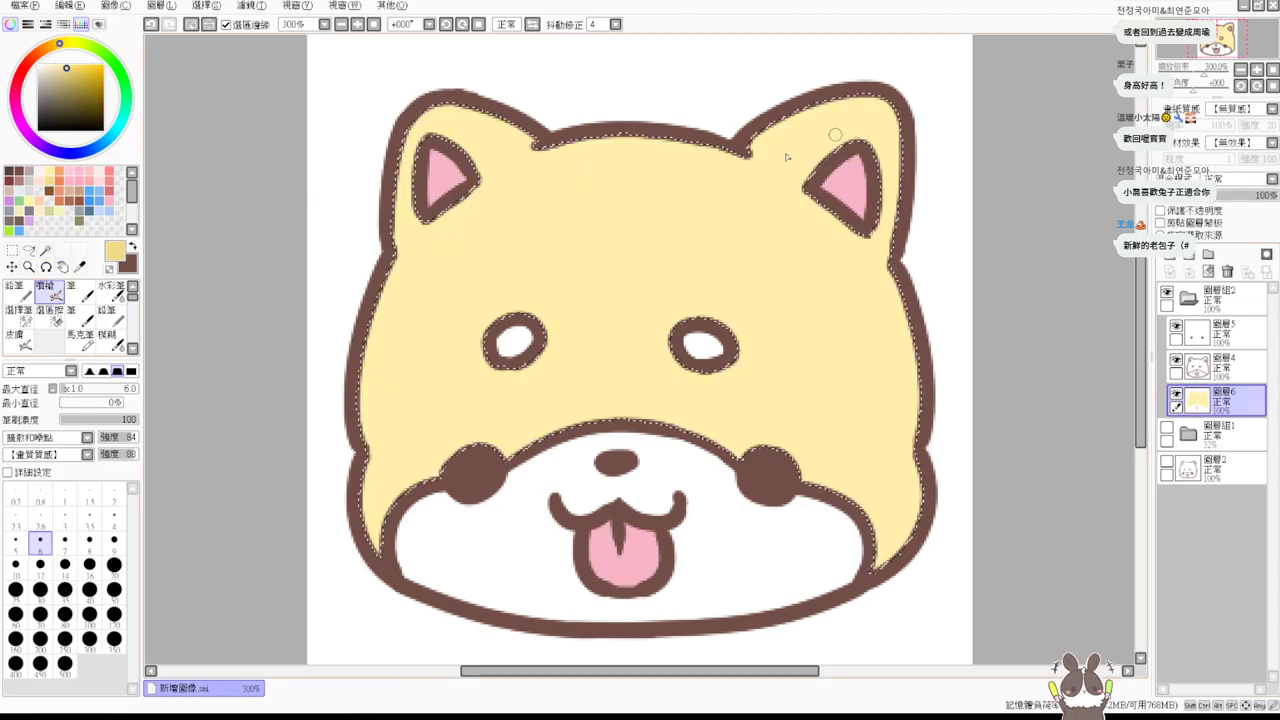
left_click(15, 291)
mouse_move(886, 106)
left_mouse_down()
mouse_move(887, 222)
mouse_move(890, 143)
mouse_move(899, 162)
mouse_move(891, 240)
mouse_move(900, 216)
mouse_move(895, 199)
mouse_move(885, 286)
mouse_move(892, 228)
mouse_move(879, 266)
mouse_move(917, 405)
mouse_move(899, 358)
mouse_move(880, 261)
mouse_move(926, 397)
mouse_move(917, 374)
mouse_move(905, 469)
mouse_move(914, 415)
mouse_move(878, 575)
left_mouse_up()
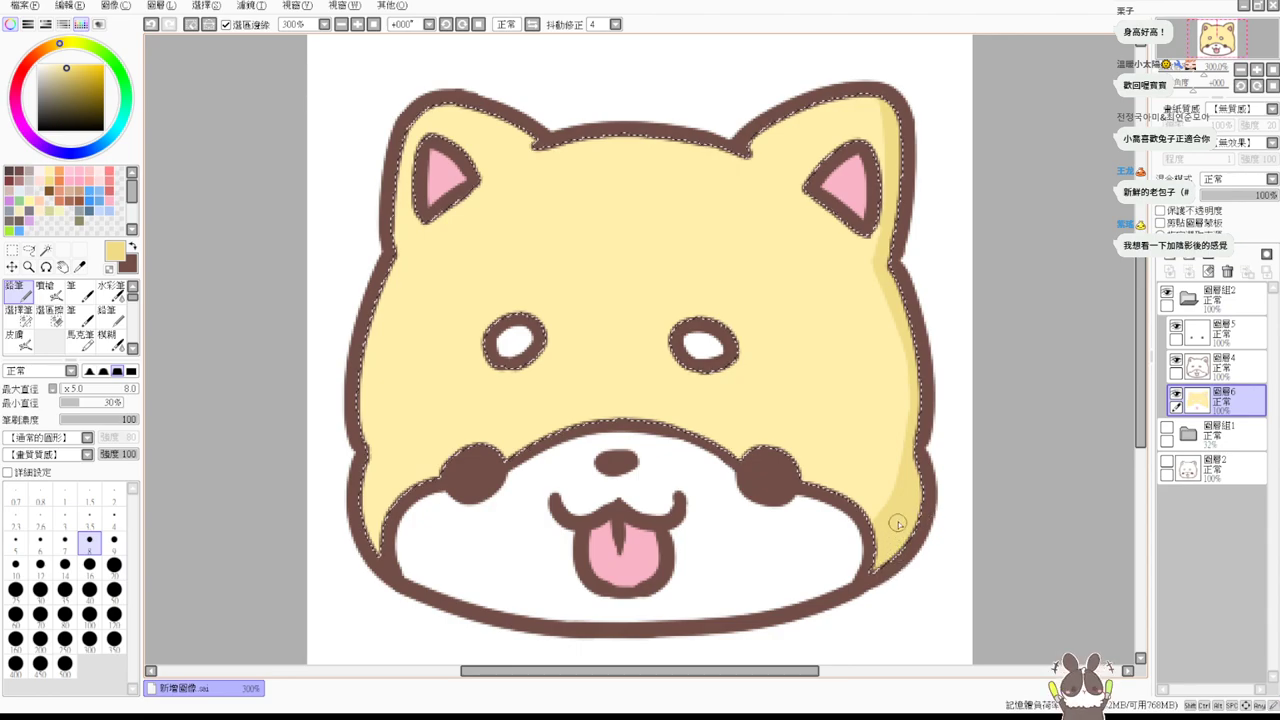
left_click_drag(445, 97, 530, 145)
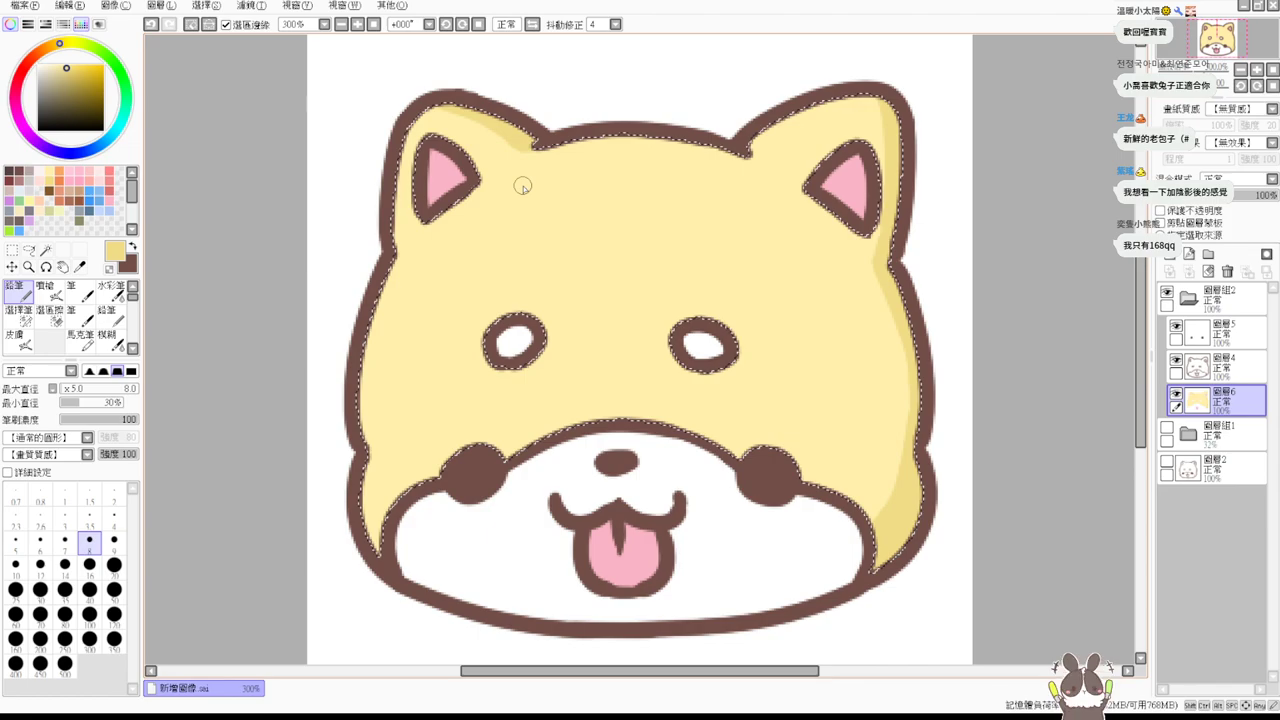
key("ctrl+d")
Select the white muzzle area with the Magic Wand while 圖層6 is hidden, and show the layer again.
left_click(1177, 394)
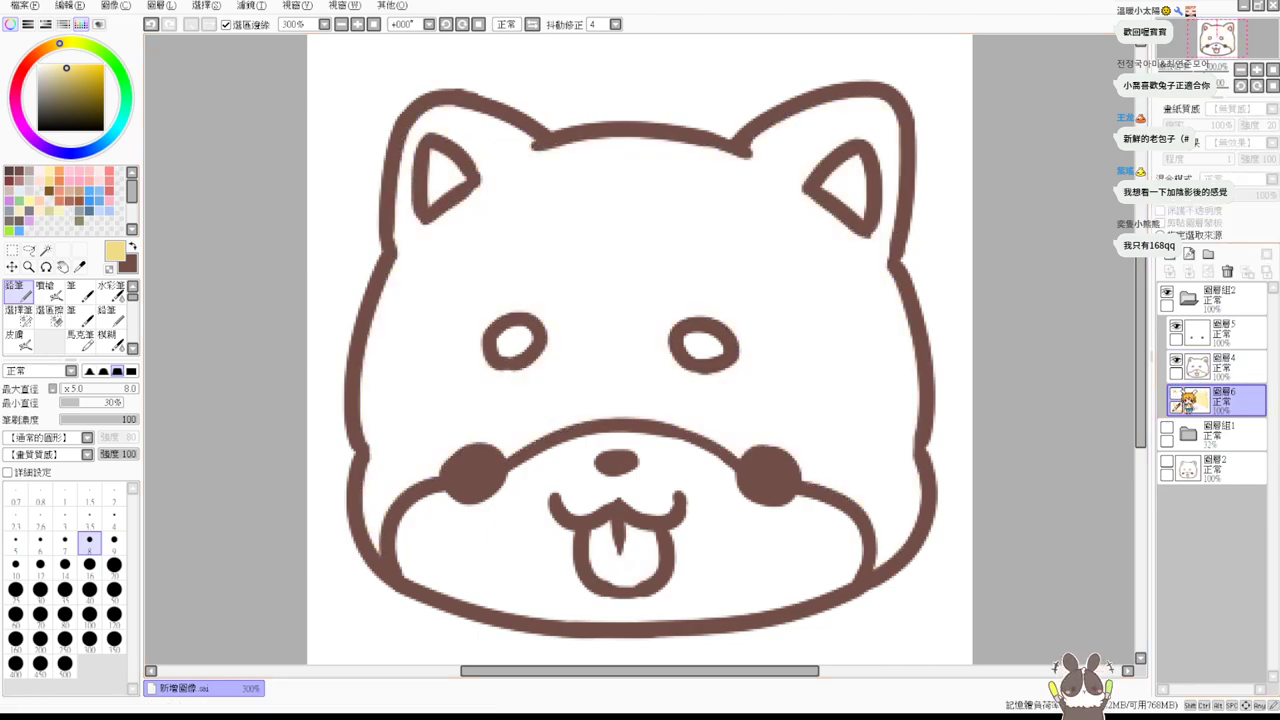
left_click(45, 249)
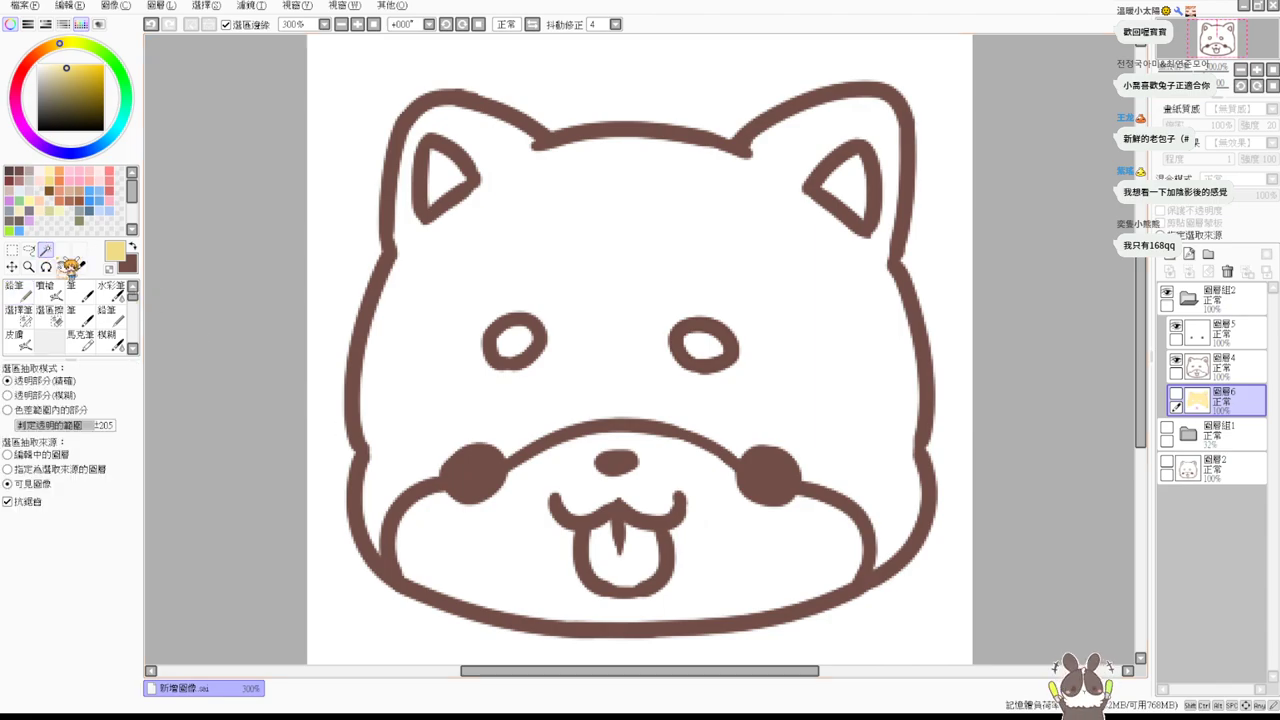
left_click(729, 523)
left_click(1177, 394)
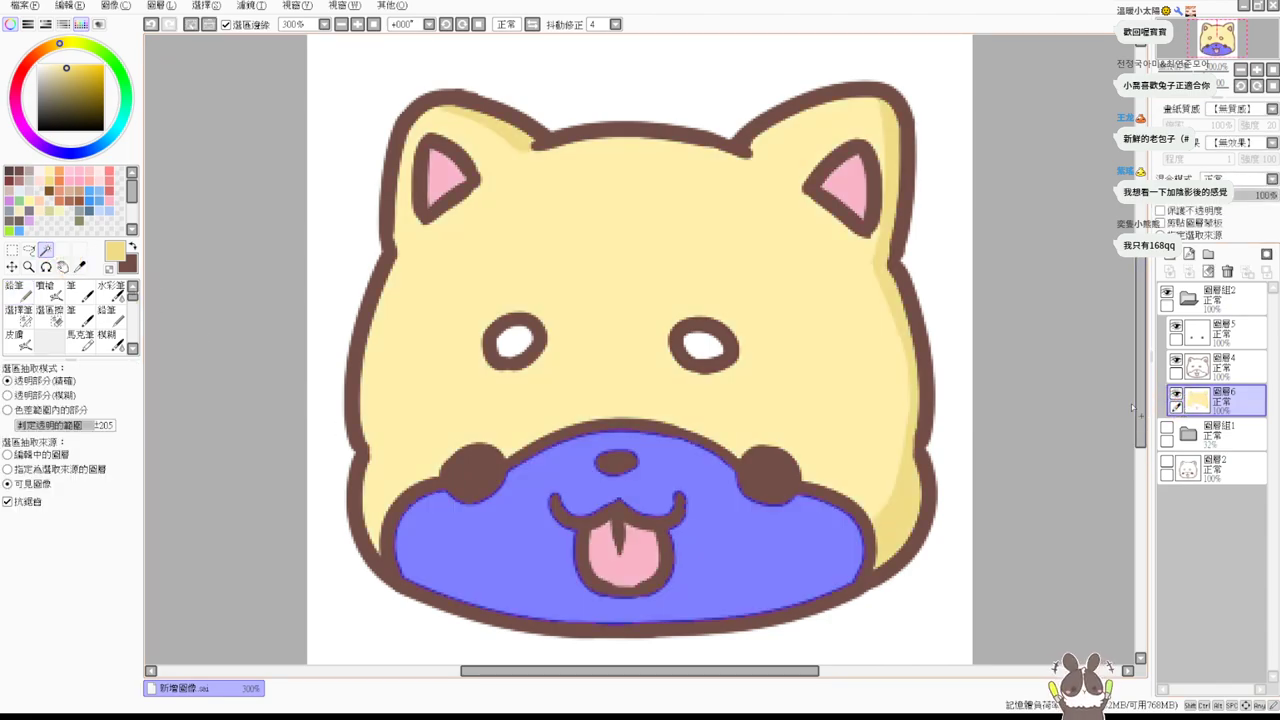
Paint pale blue shadows along the muzzle's lower right edge and beside the tongue with the Pencil, and deselect.
left_click(30, 209)
left_click(14, 290)
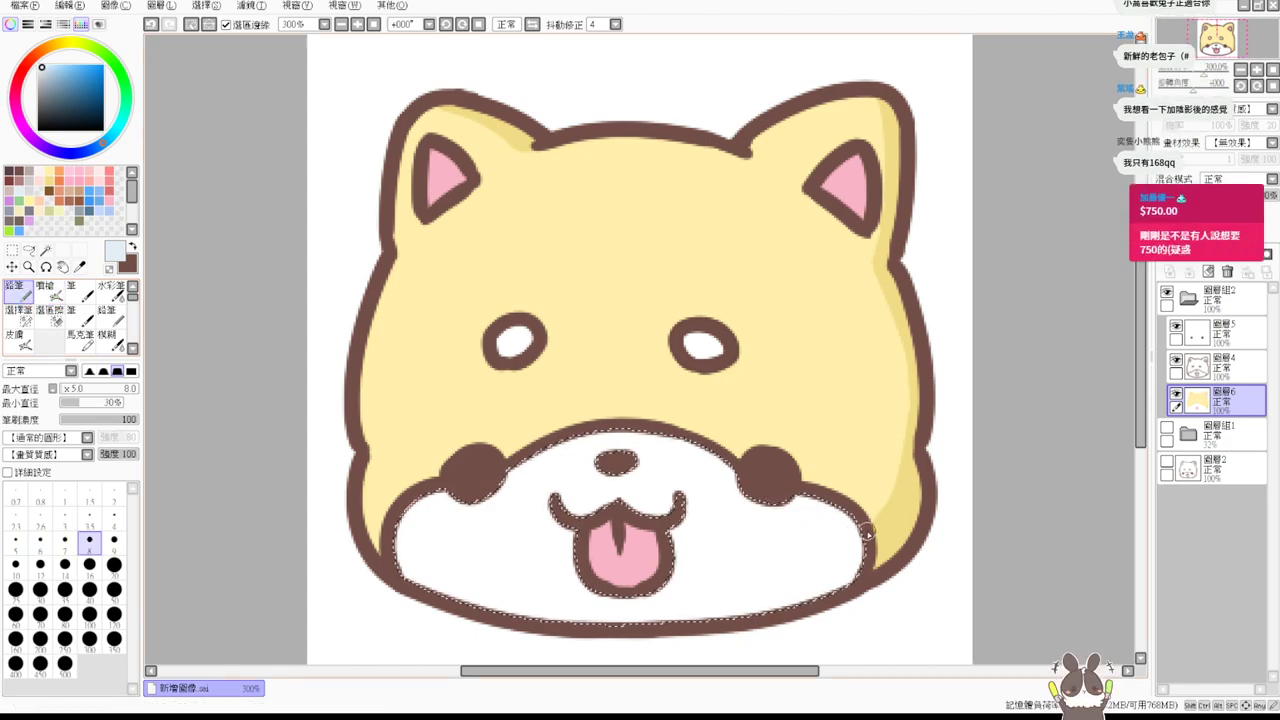
left_click_drag(864, 545, 740, 612)
mouse_move(860, 548)
left_mouse_down()
mouse_move(803, 606)
mouse_move(875, 538)
left_mouse_up()
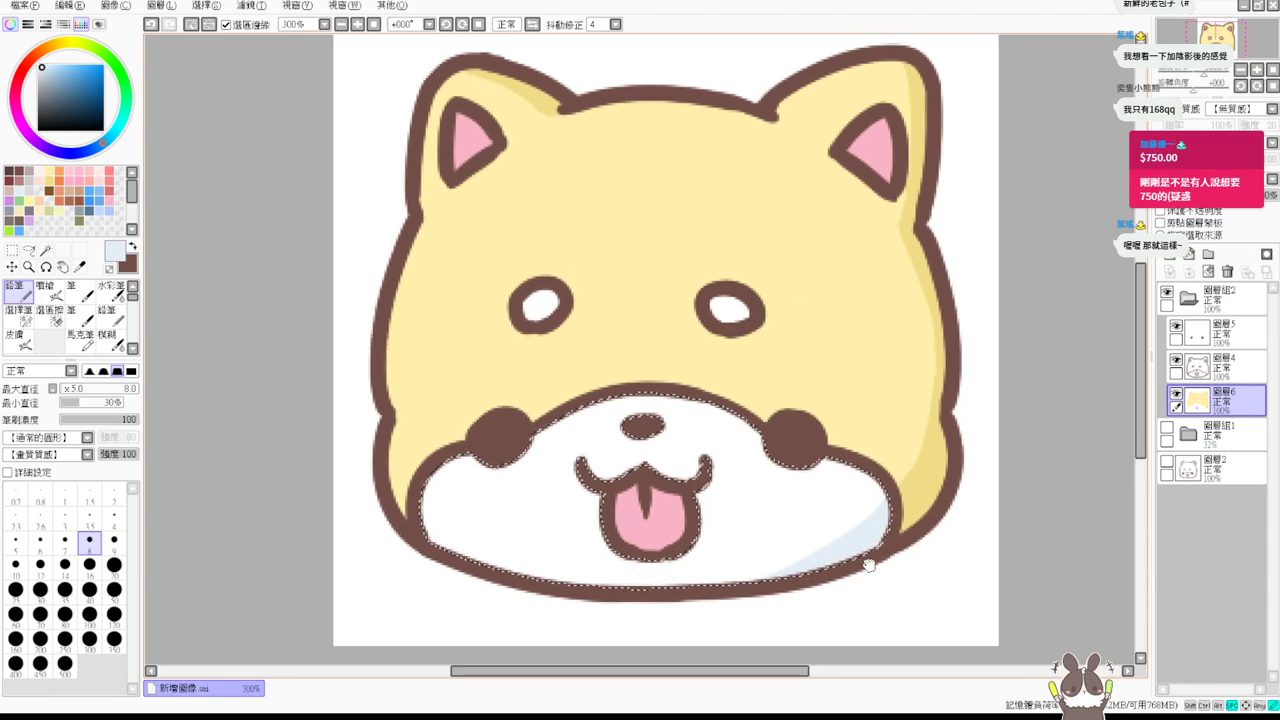
mouse_move(697, 492)
left_mouse_down()
mouse_move(688, 540)
mouse_move(680, 550)
mouse_move(698, 510)
mouse_move(662, 556)
left_mouse_up()
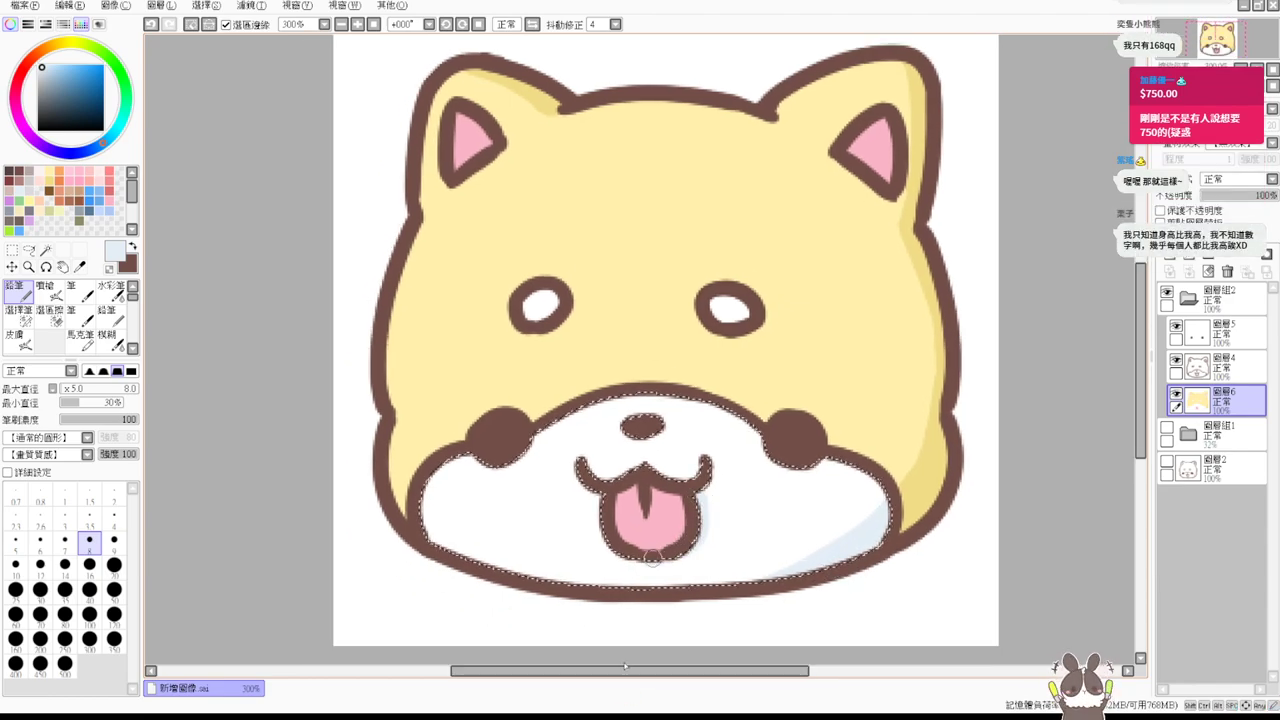
key("ctrl+d")
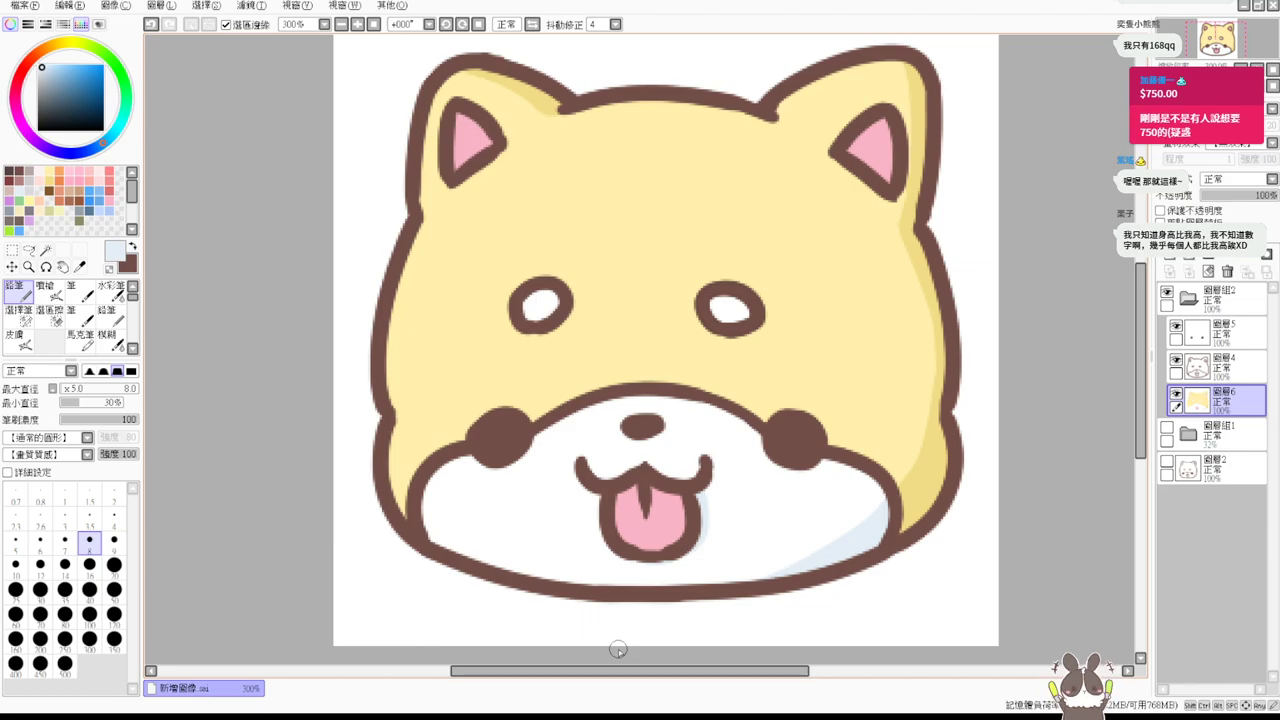
Paint a small salmon pink blush oval on each side of the muzzle and check the face at 100% zoom.
left_click(108, 173)
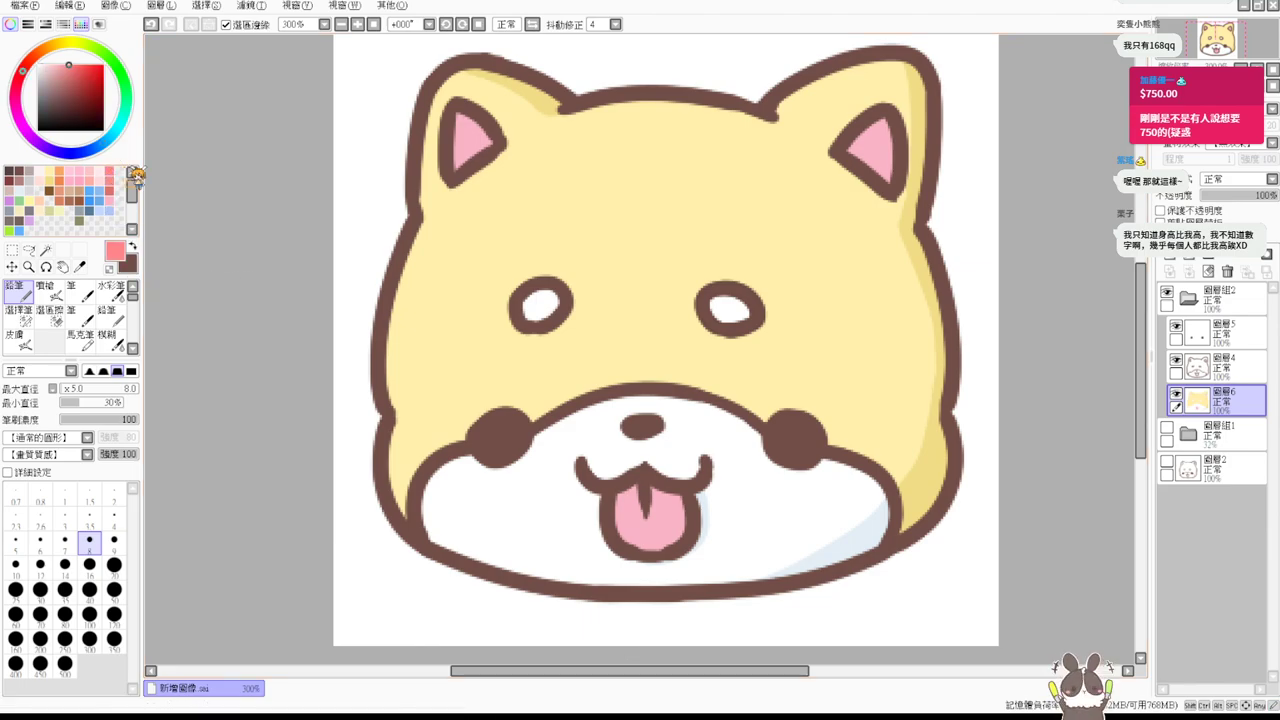
mouse_move(449, 482)
left_mouse_down()
mouse_move(470, 487)
mouse_move(448, 489)
left_mouse_up()
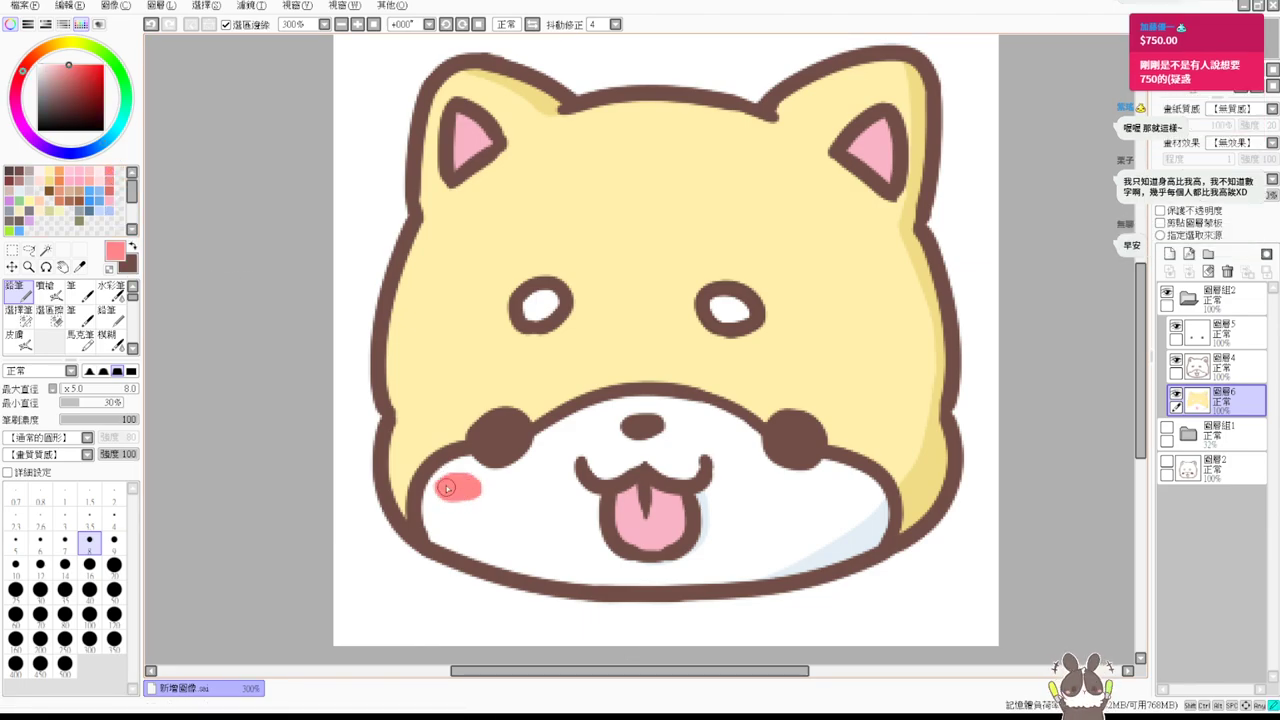
mouse_move(840, 489)
left_mouse_down()
mouse_move(862, 487)
mouse_move(841, 491)
left_mouse_up()
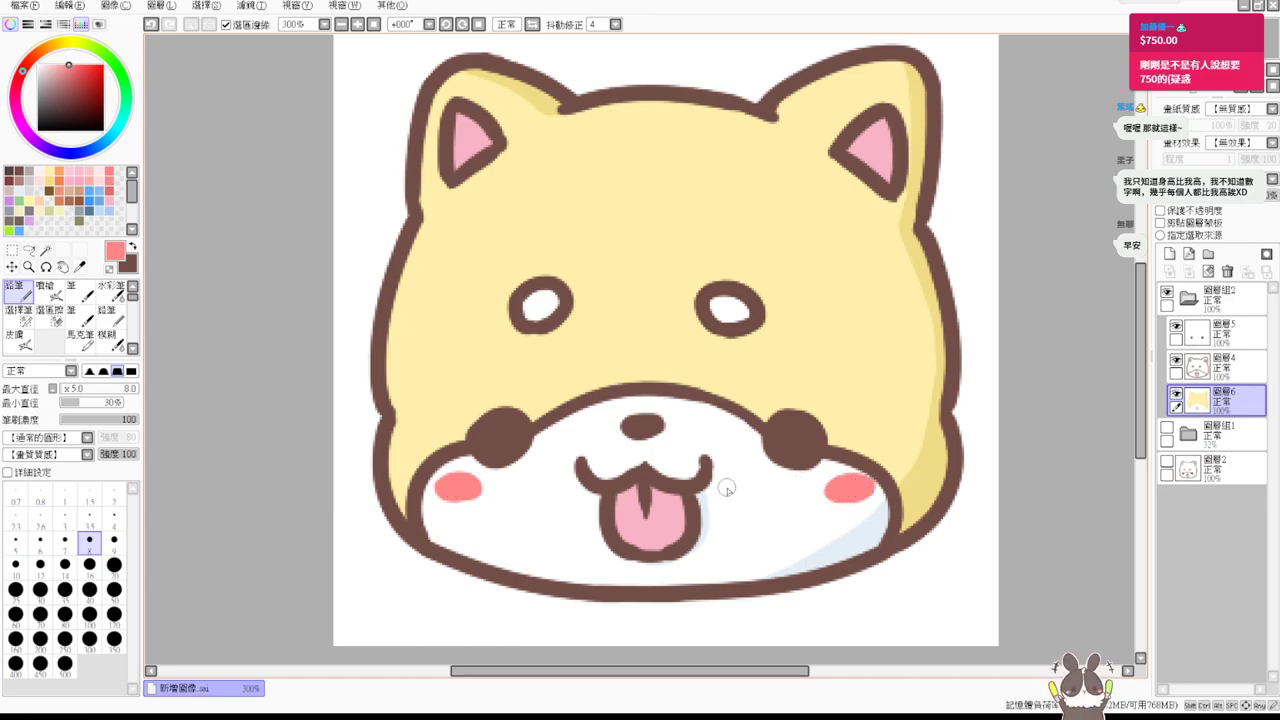
left_click(373, 24)
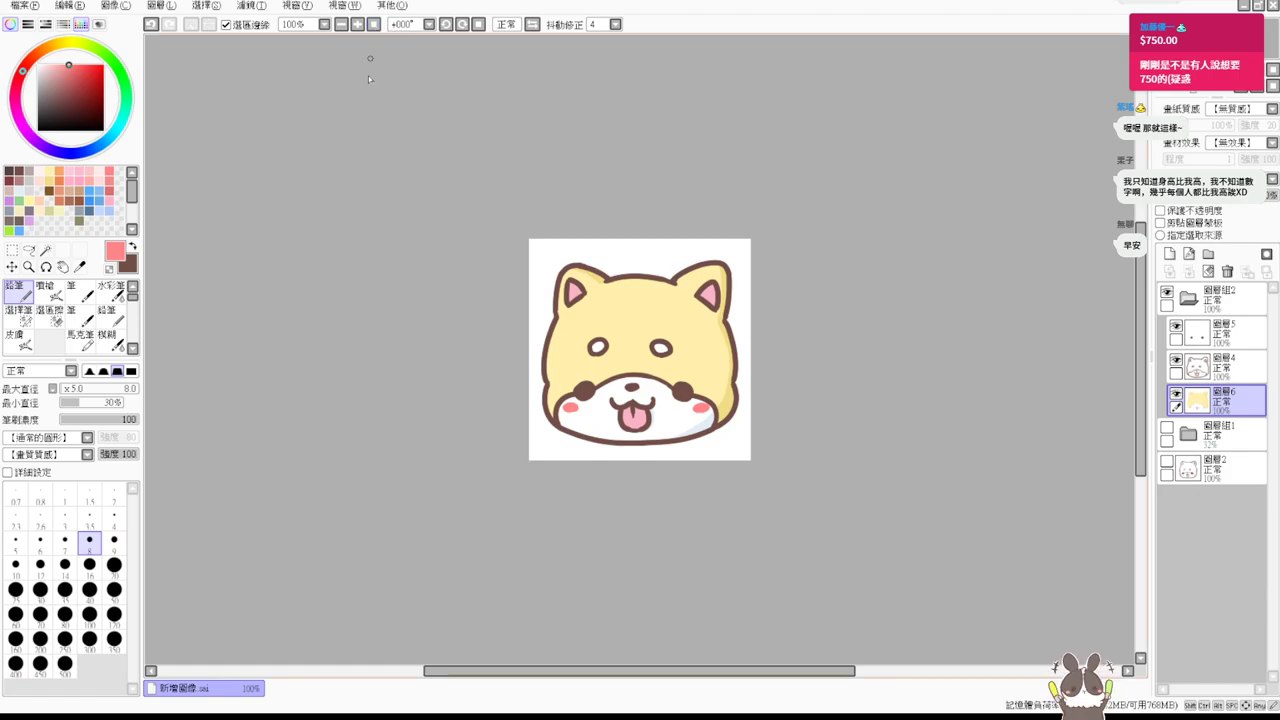
Examine the coloured face at thumbnail size, zoomed out to 6.25%, and at an enlarged 200% view.
left_click(343, 25)
left_click(343, 25)
left_click(343, 25)
left_click(343, 25)
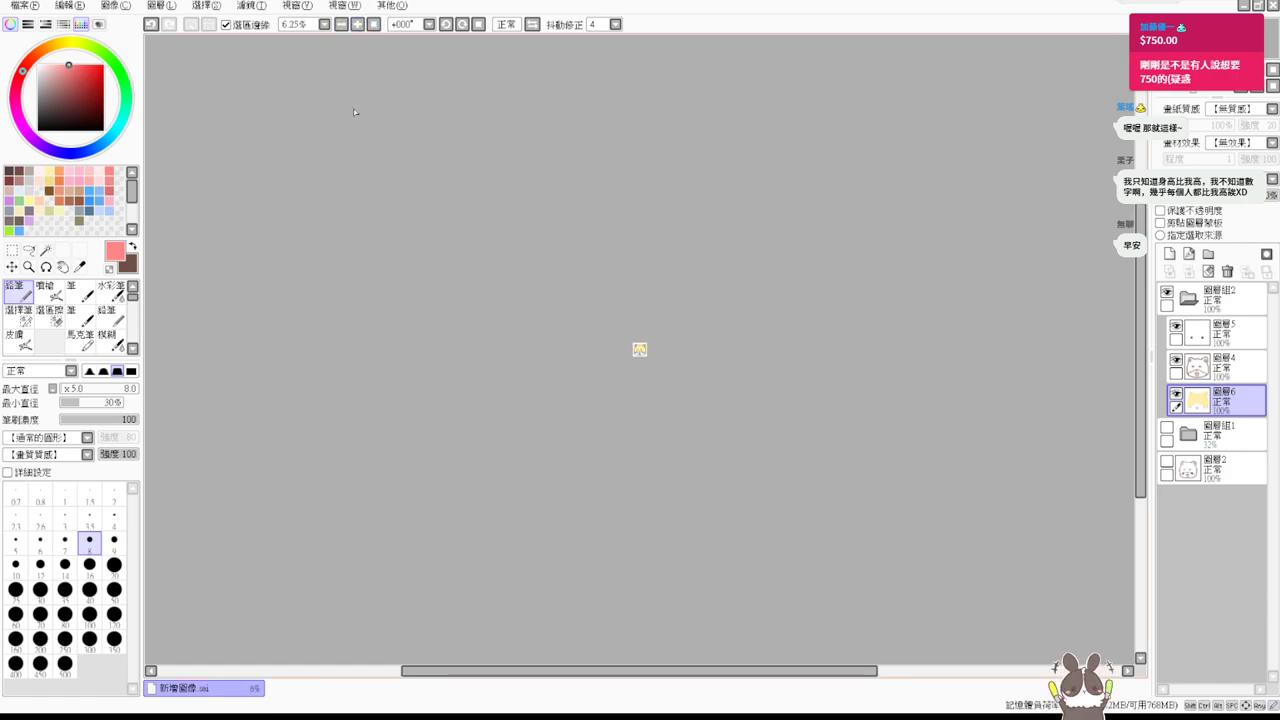
left_click(357, 23)
left_click(357, 23)
left_click(357, 23)
left_click(357, 23)
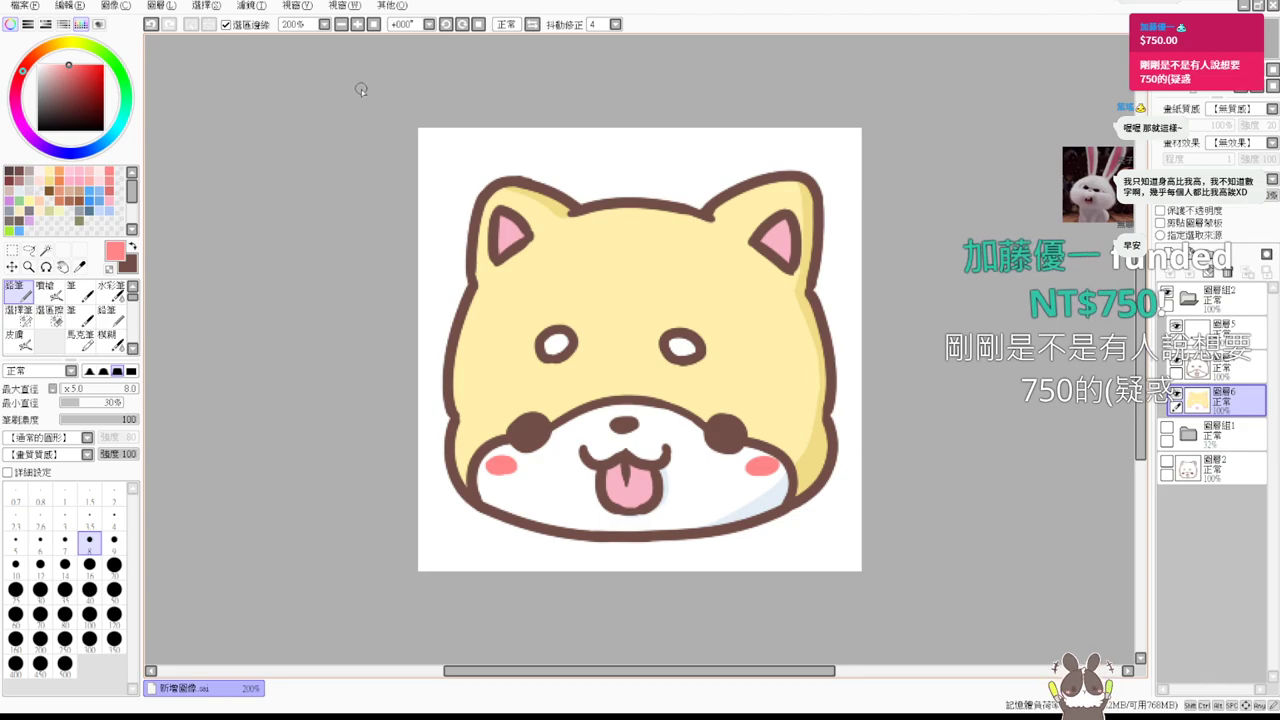
Undo the cheek blush, the pale blue muzzle shadows and the darker yellow head and ear shading, and clear the selection.
key("ctrl+z")
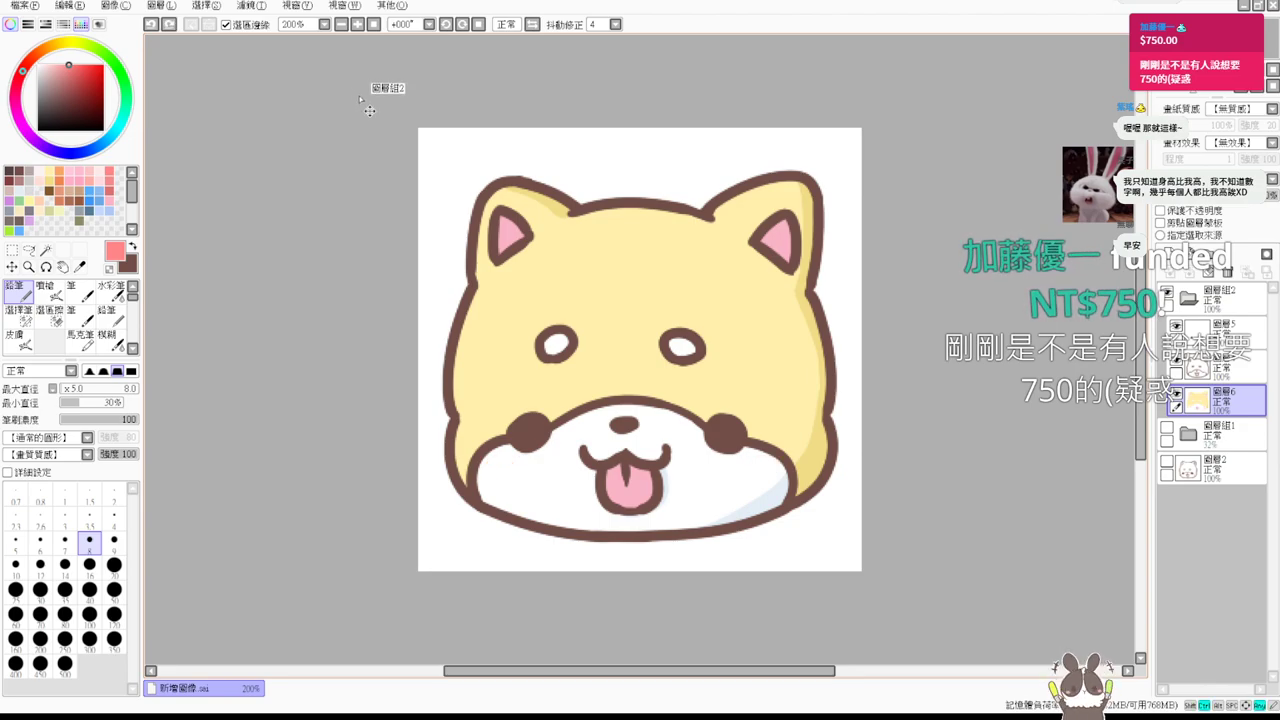
key("ctrl+z")
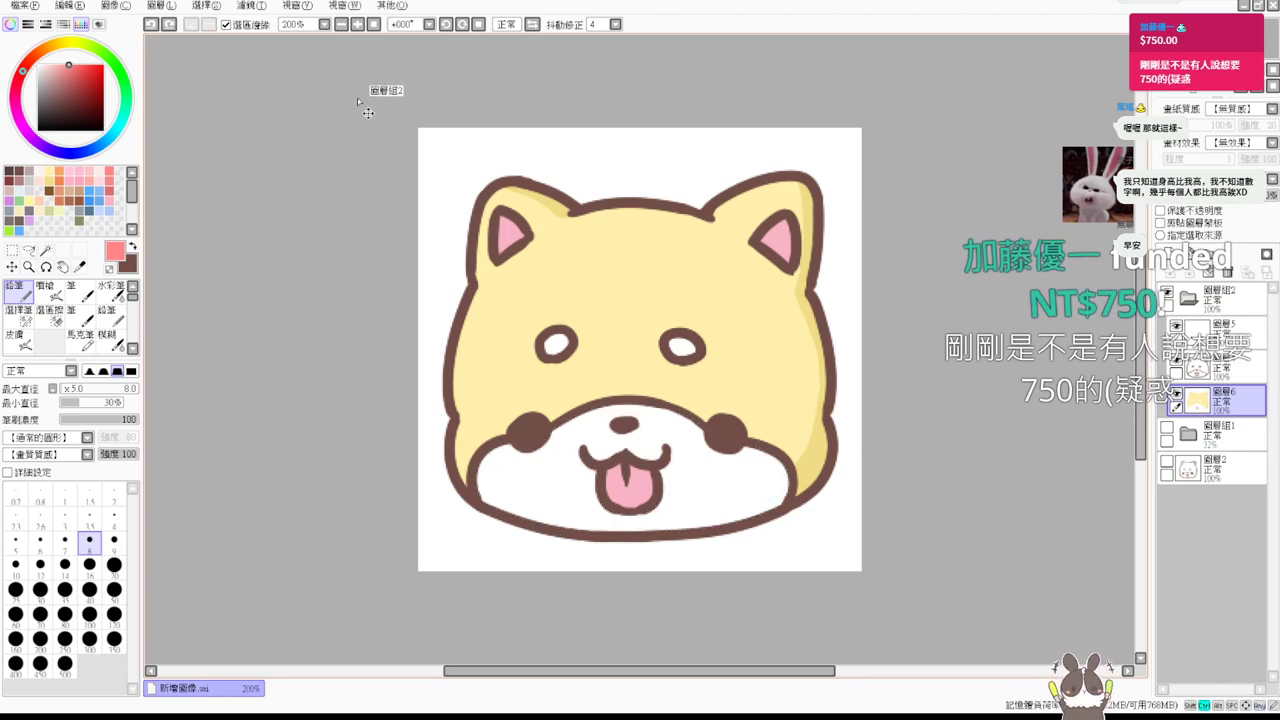
key("ctrl+z")
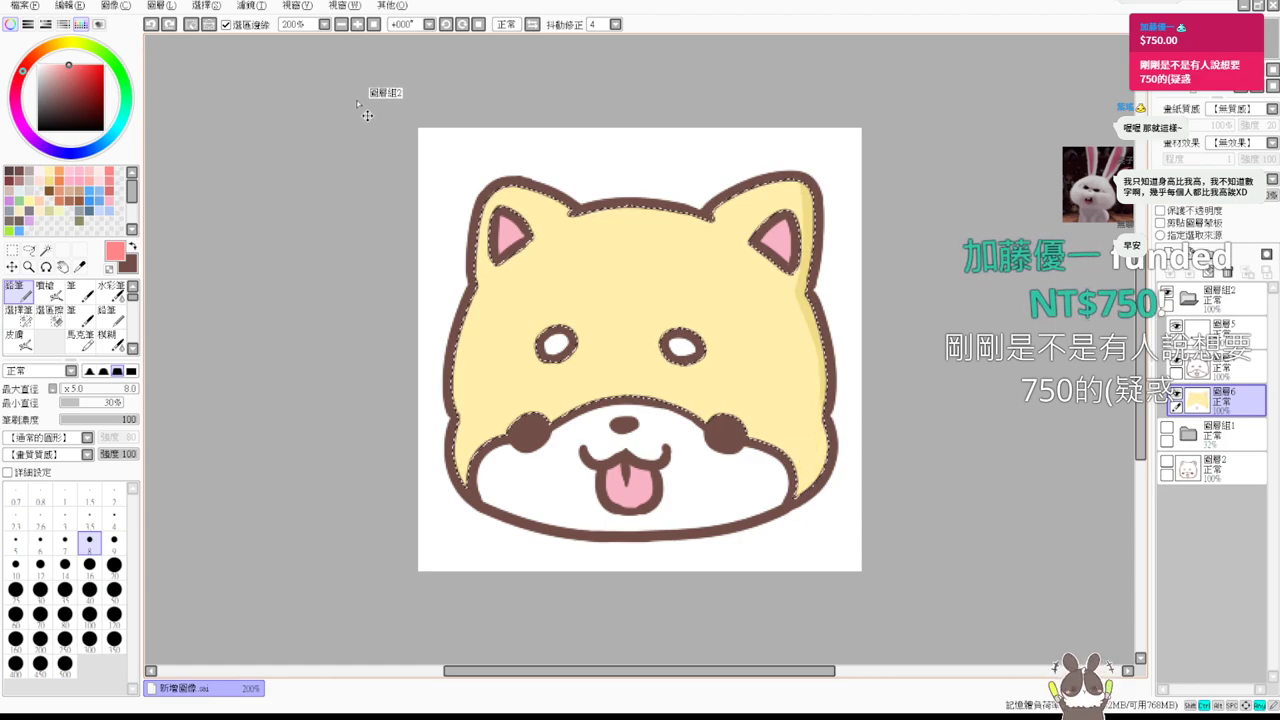
key("ctrl+z")
key("ctrl+z")
key("ctrl+z")
key("ctrl+z")
key("ctrl+d")
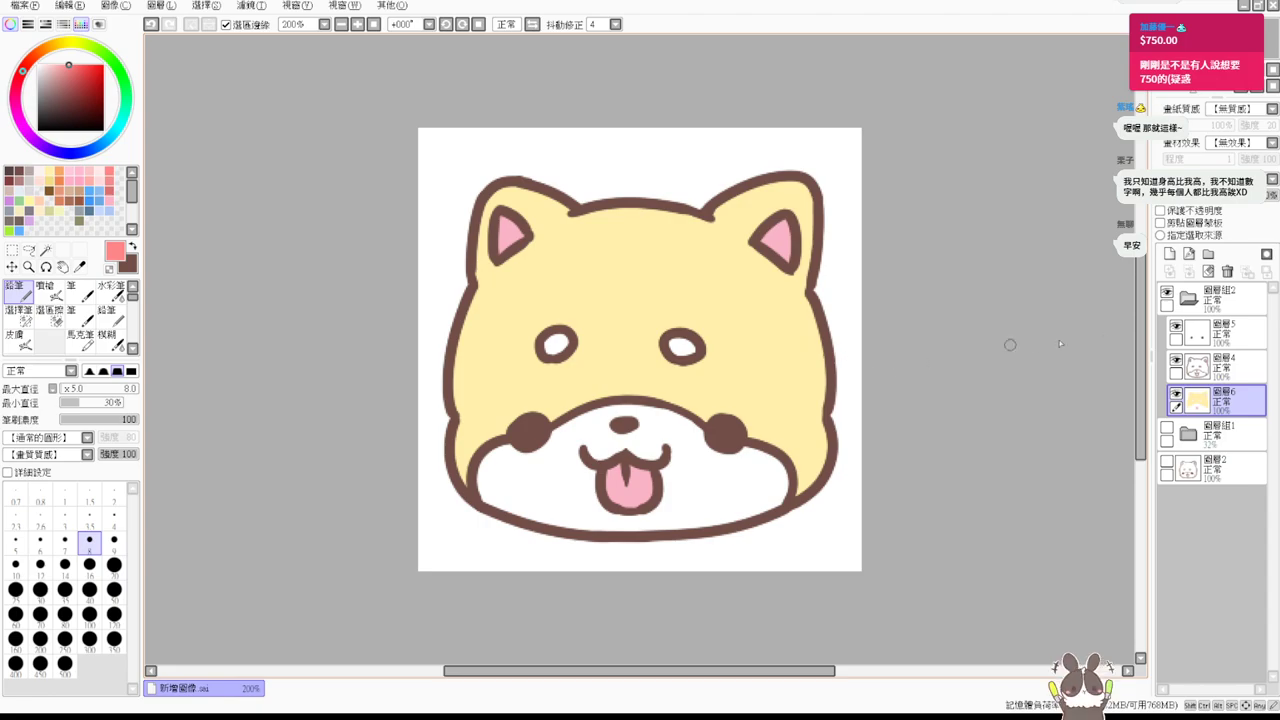
Repaint a small salmon pink blush oval on each side of the unshaded muzzle and check the face at 6.25% zoom.
left_click_drag(489, 465, 483, 464)
left_click_drag(755, 464, 762, 470)
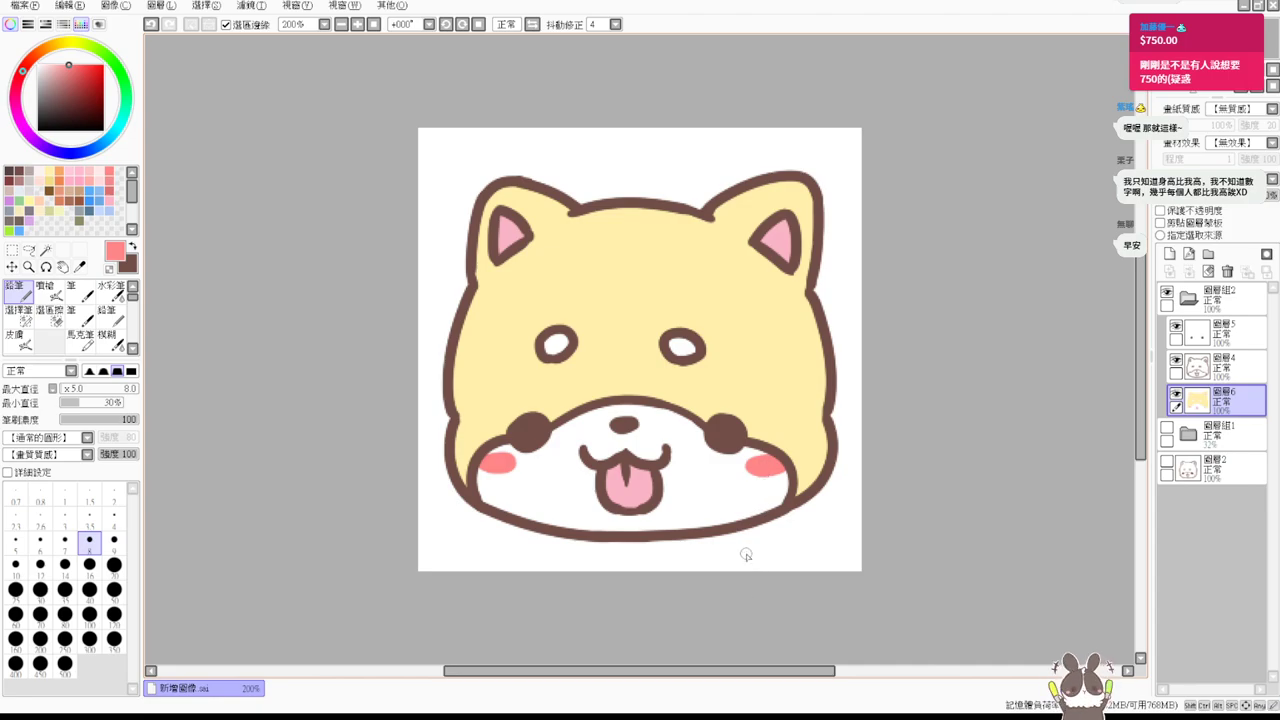
left_click(373, 24)
left_click(357, 24)
left_click(341, 24)
left_click(341, 24)
left_click(341, 24)
left_click(341, 24)
left_click(341, 24)
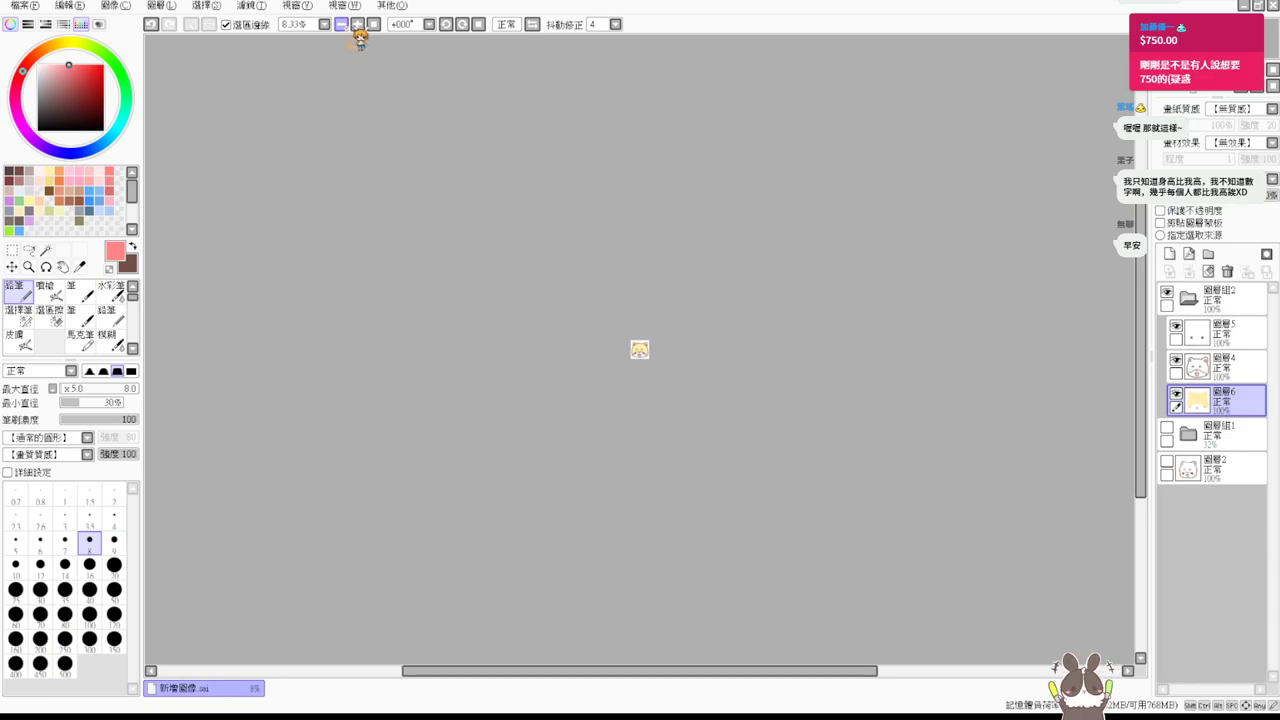
left_click(341, 24)
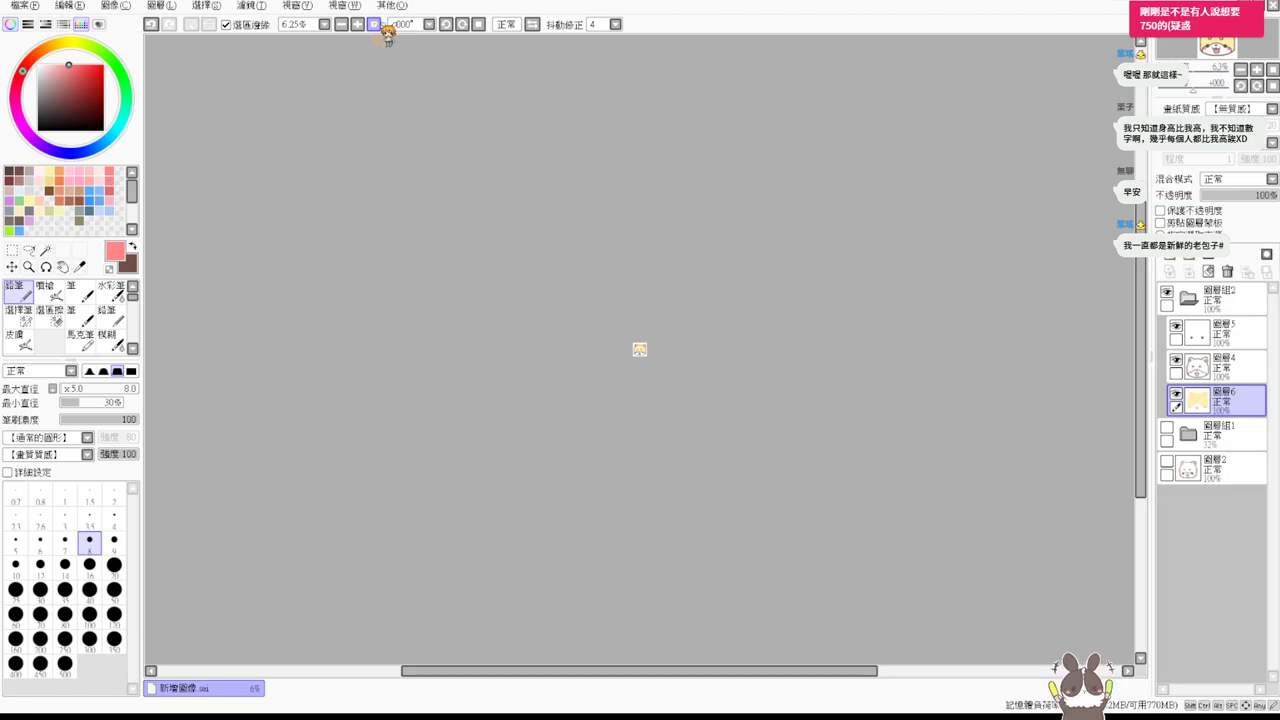
Try to merge layer group 圖層組2 into a single layer.
left_click(378, 25)
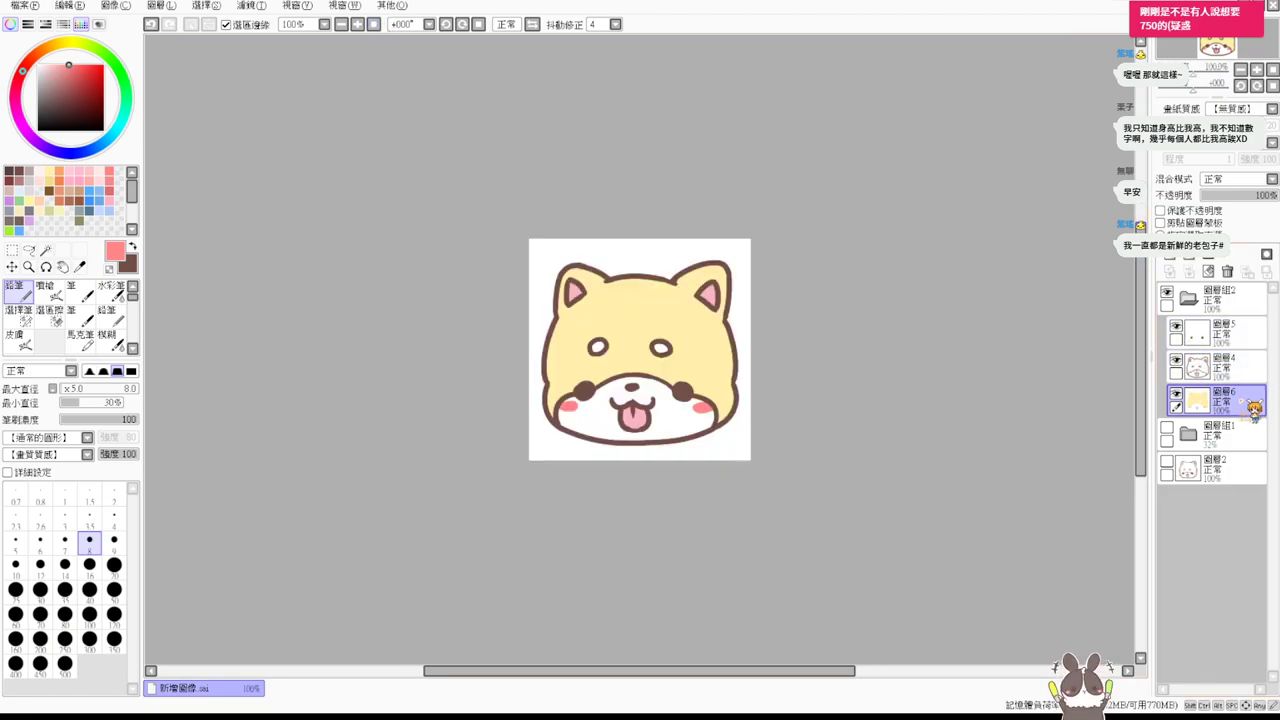
left_click(1242, 305)
key("ctrl+e")
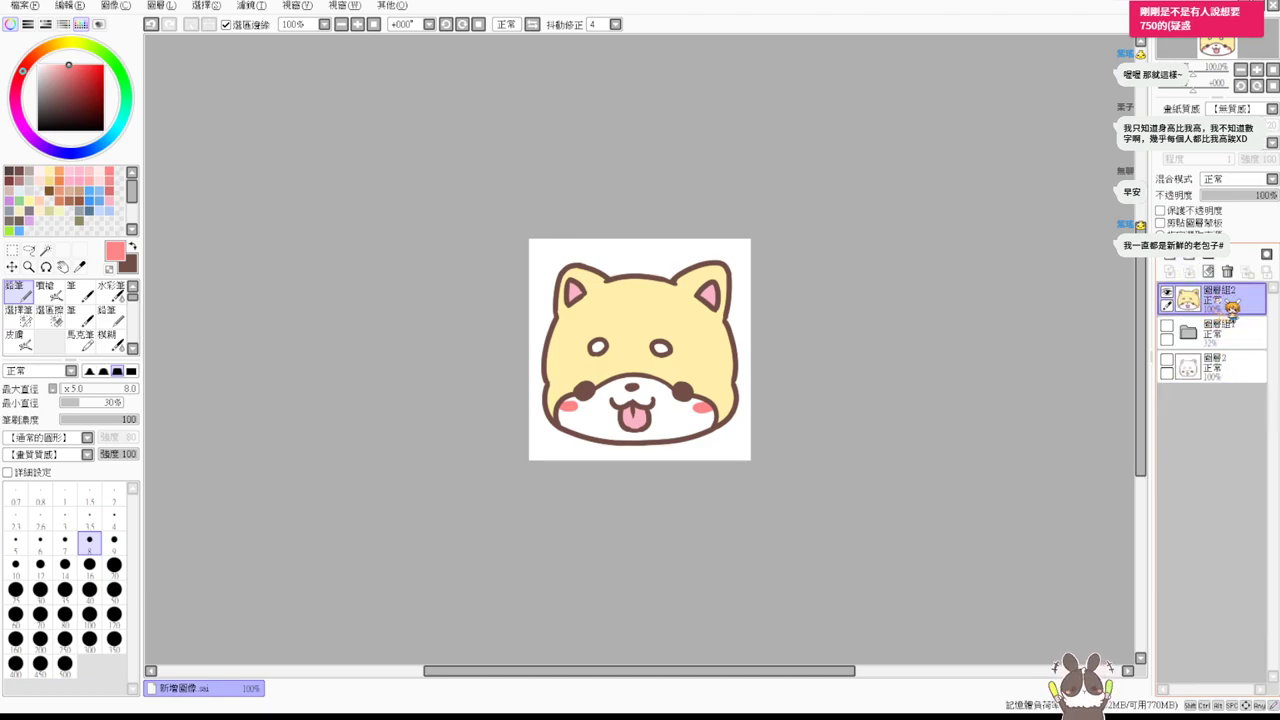
double_click(1230, 320)
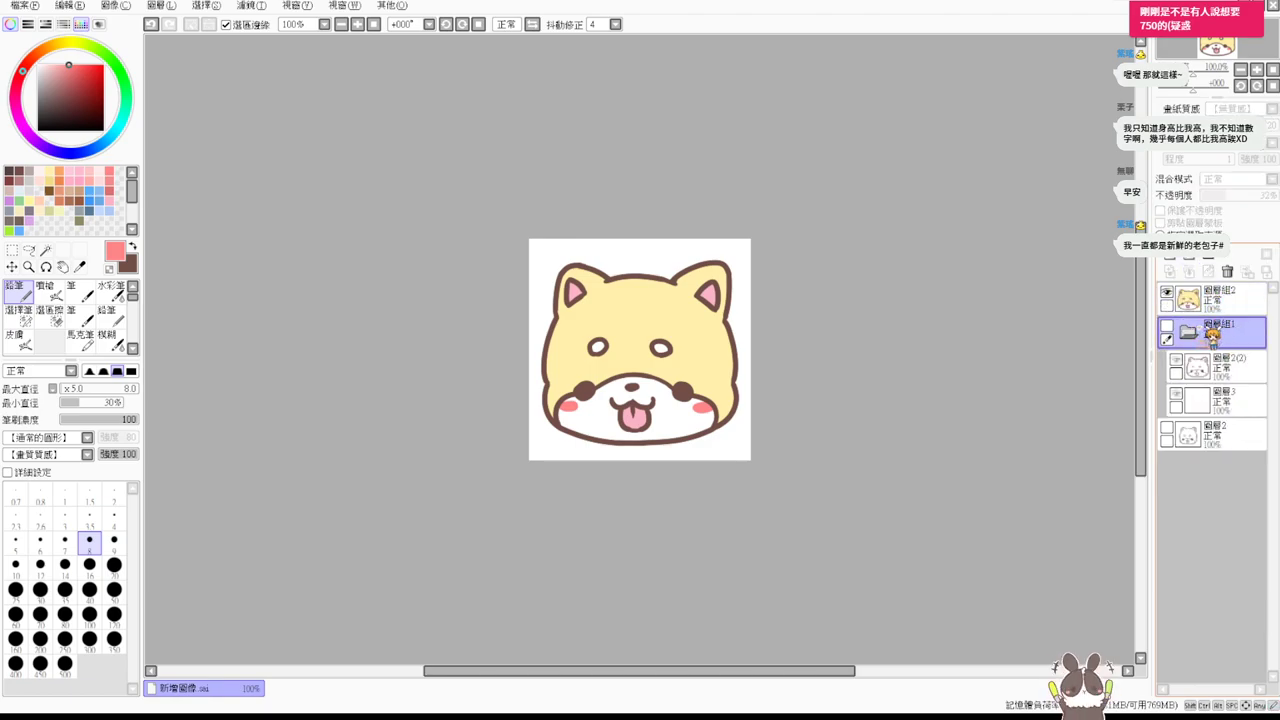
left_click(1240, 308)
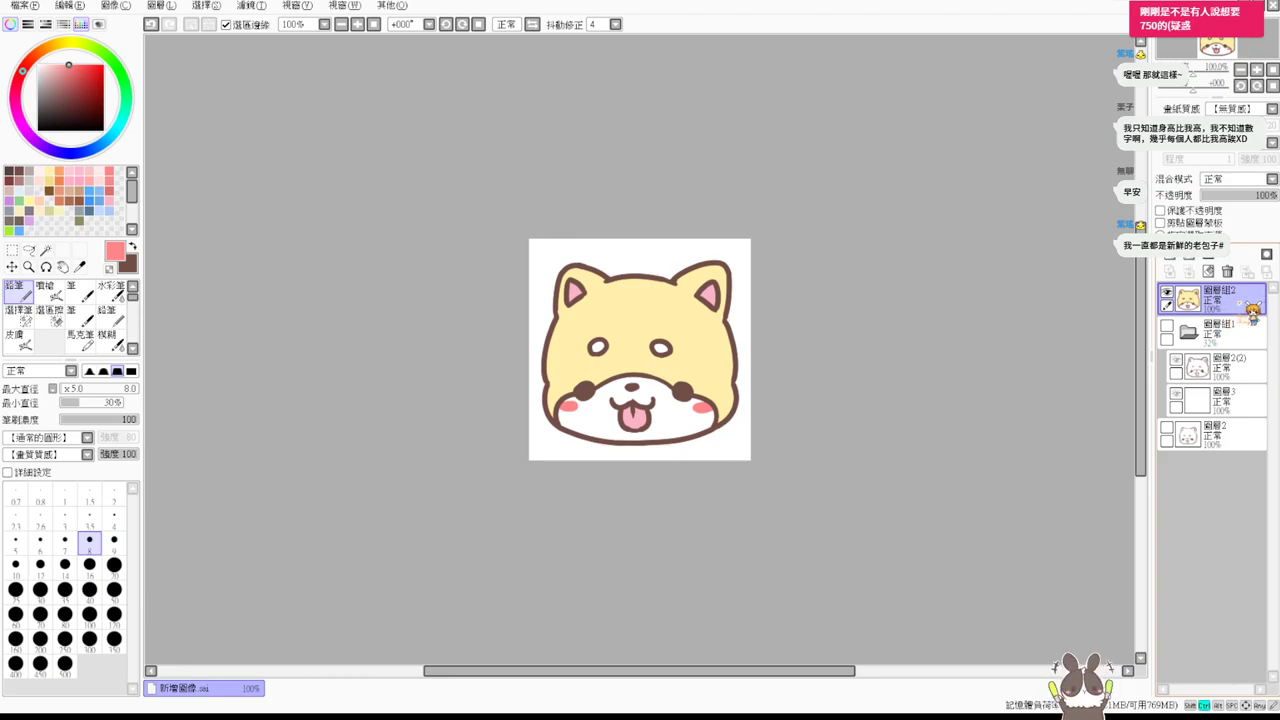
double_click(1250, 310)
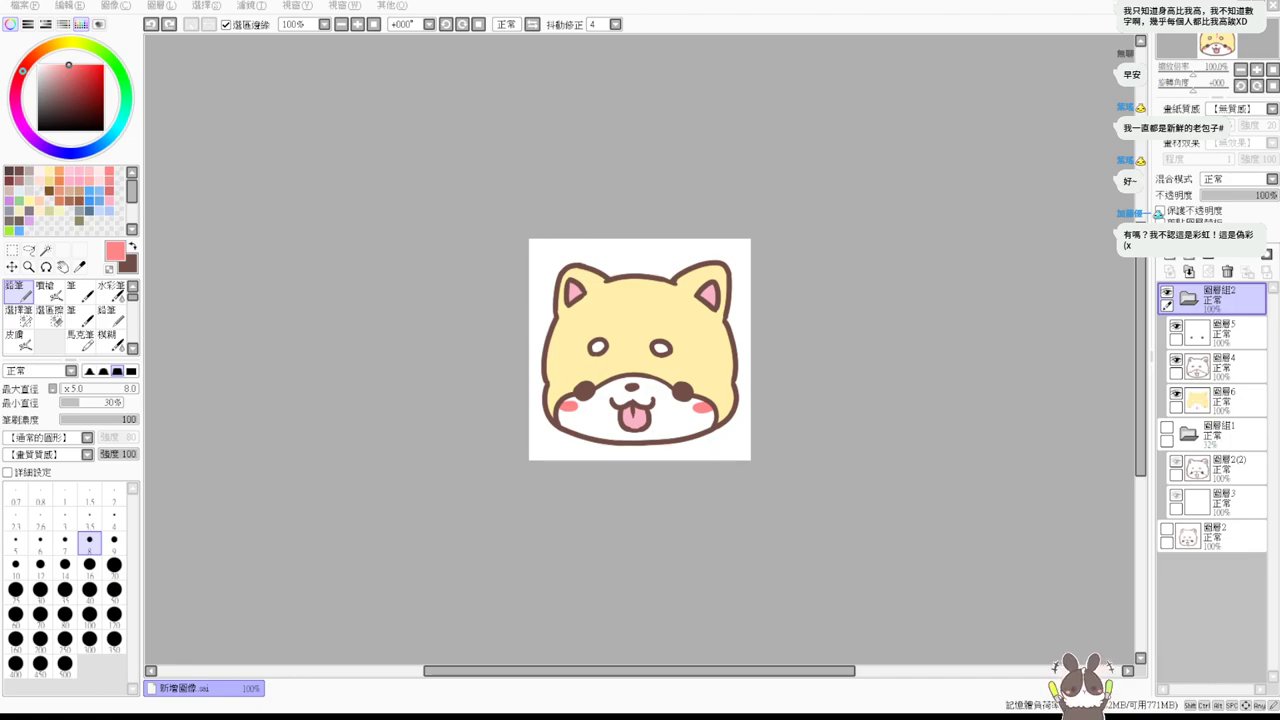
Add a new empty layer above 圖層5 inside layer group 圖層組2 and keep it visible.
key("ctrl+shift+n")
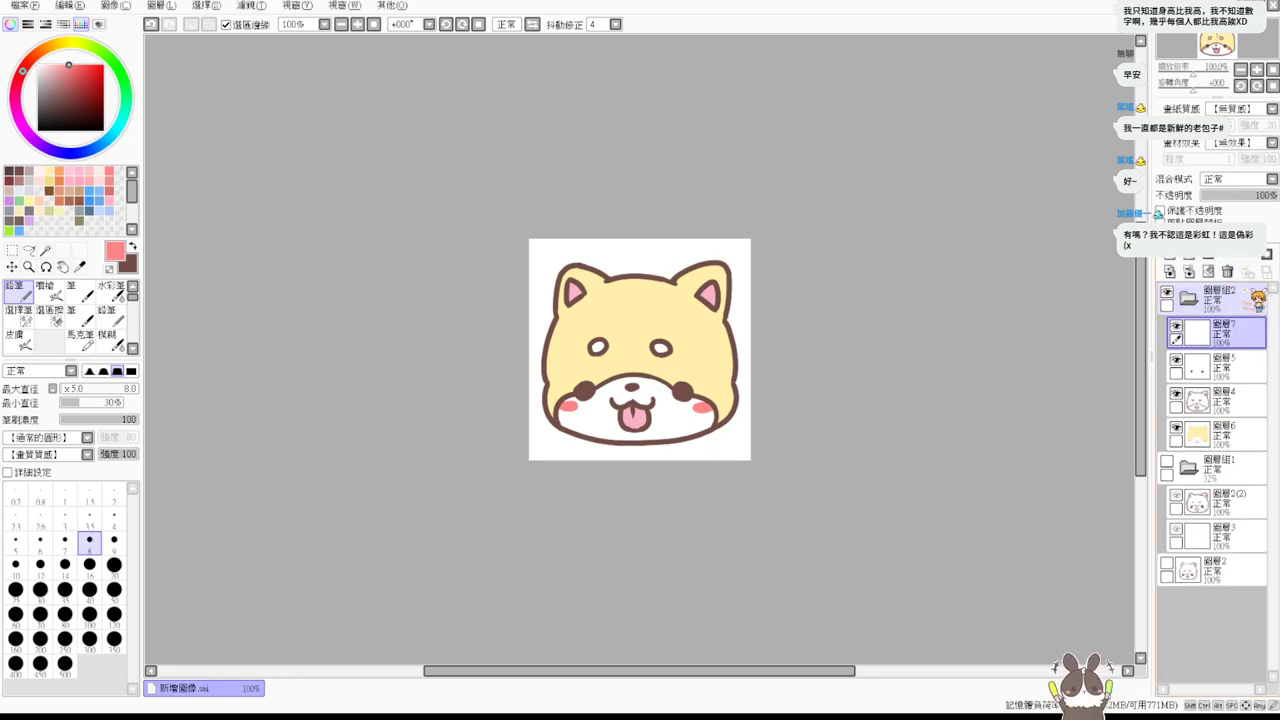
left_click(1245, 306)
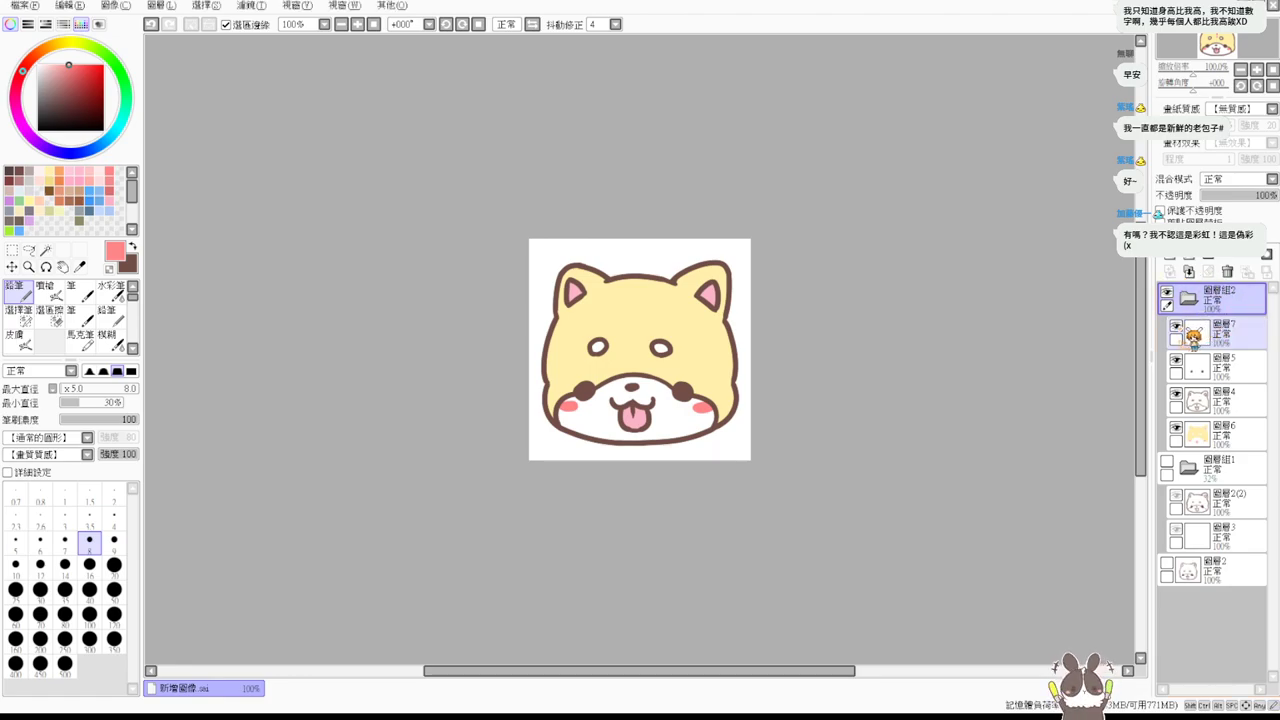
left_click(1203, 337)
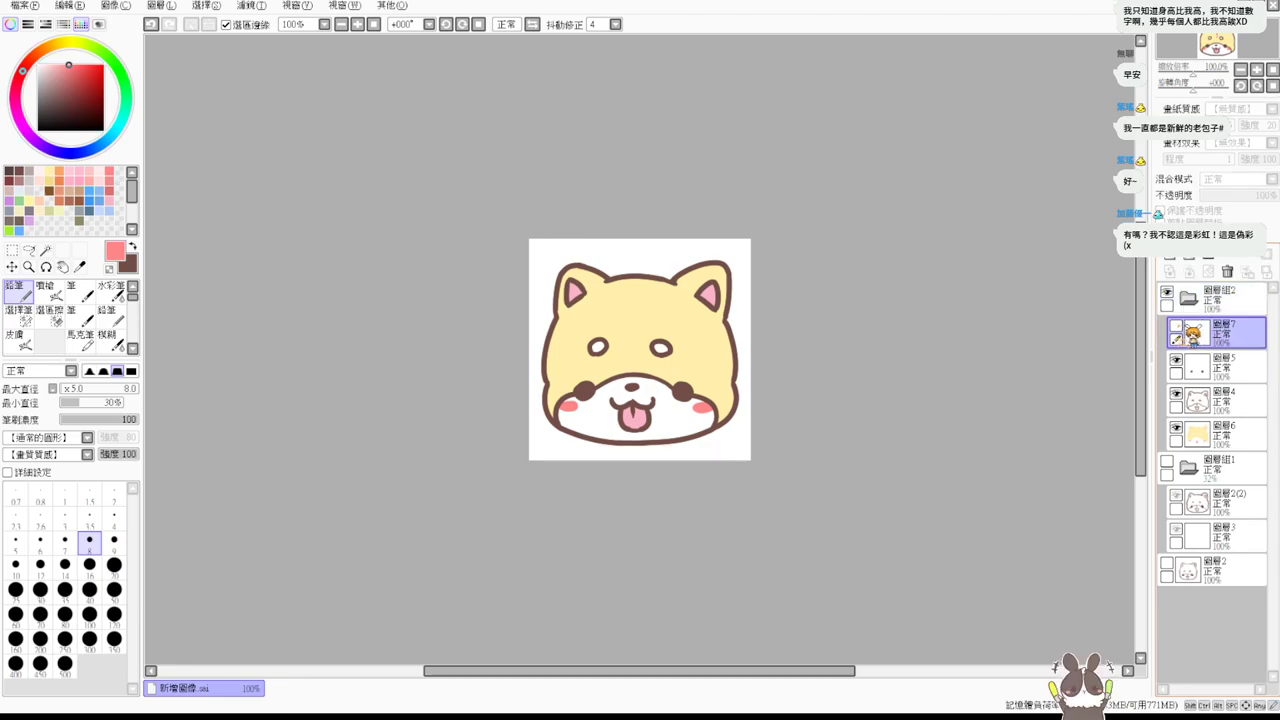
left_click(1177, 328)
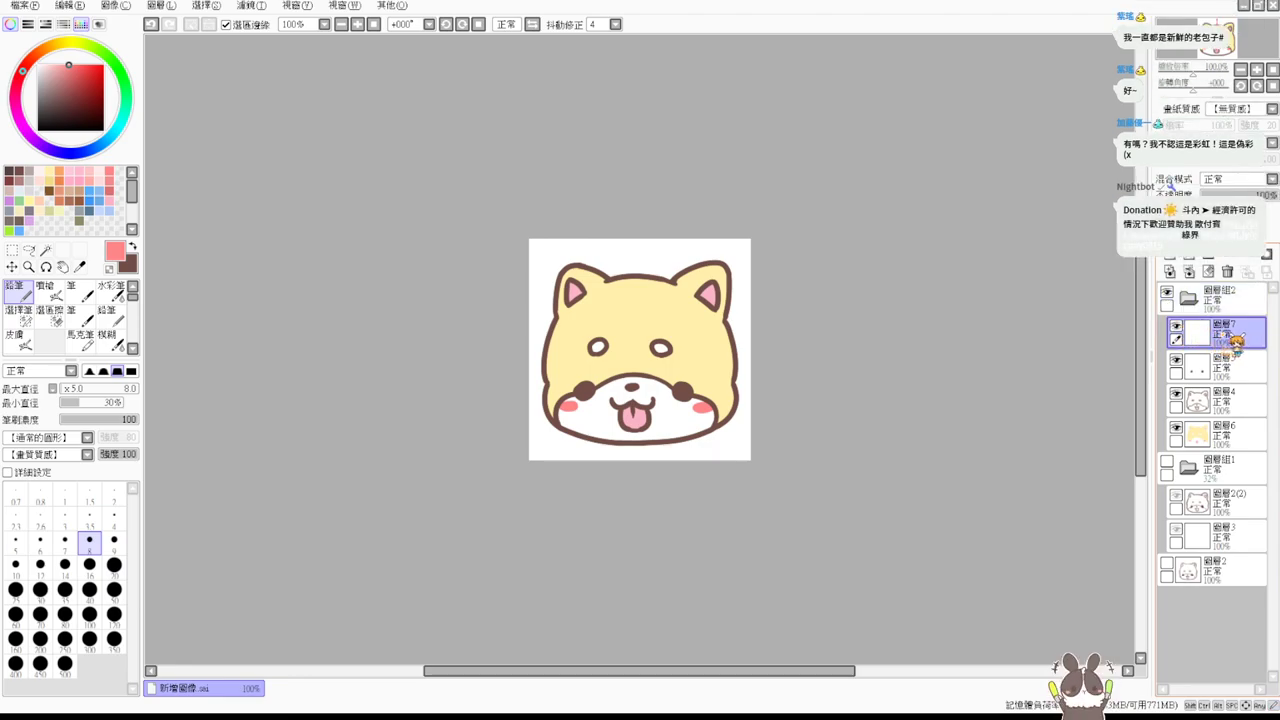
left_click(1235, 300)
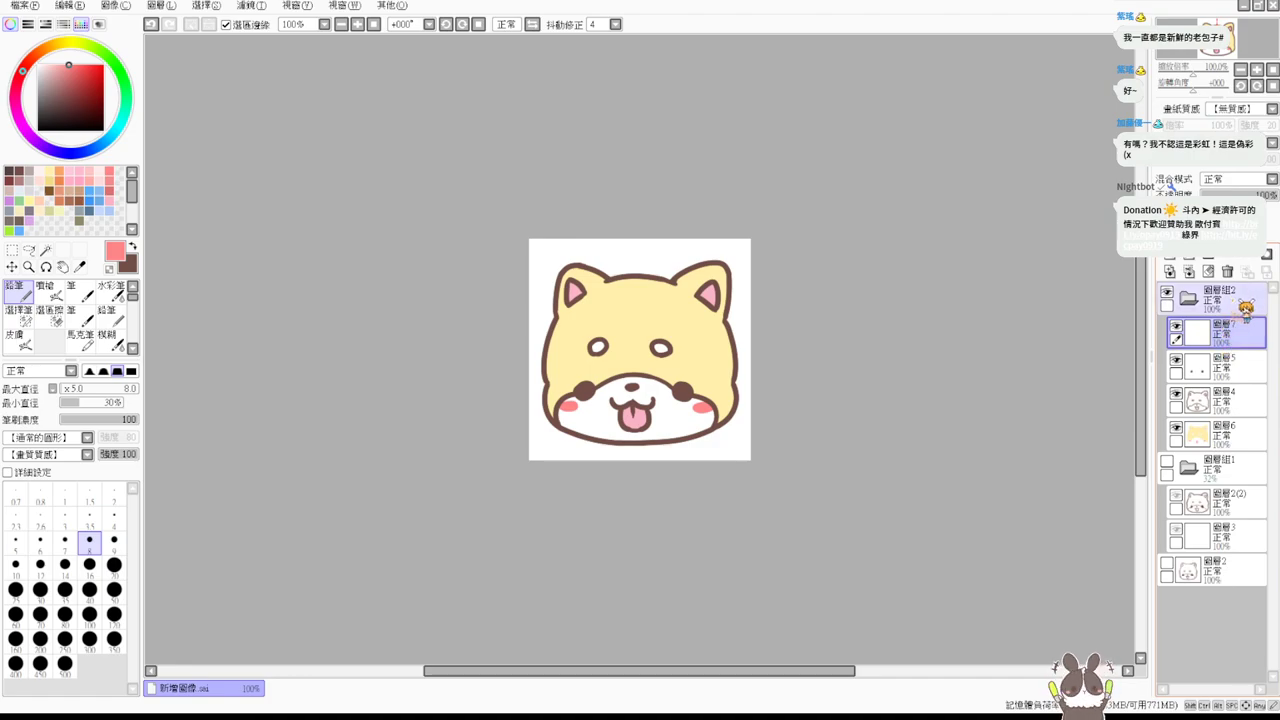
Collapse layer groups 圖層組2 and 圖層組1 and make two copies of 圖層組2.
left_click(1189, 299)
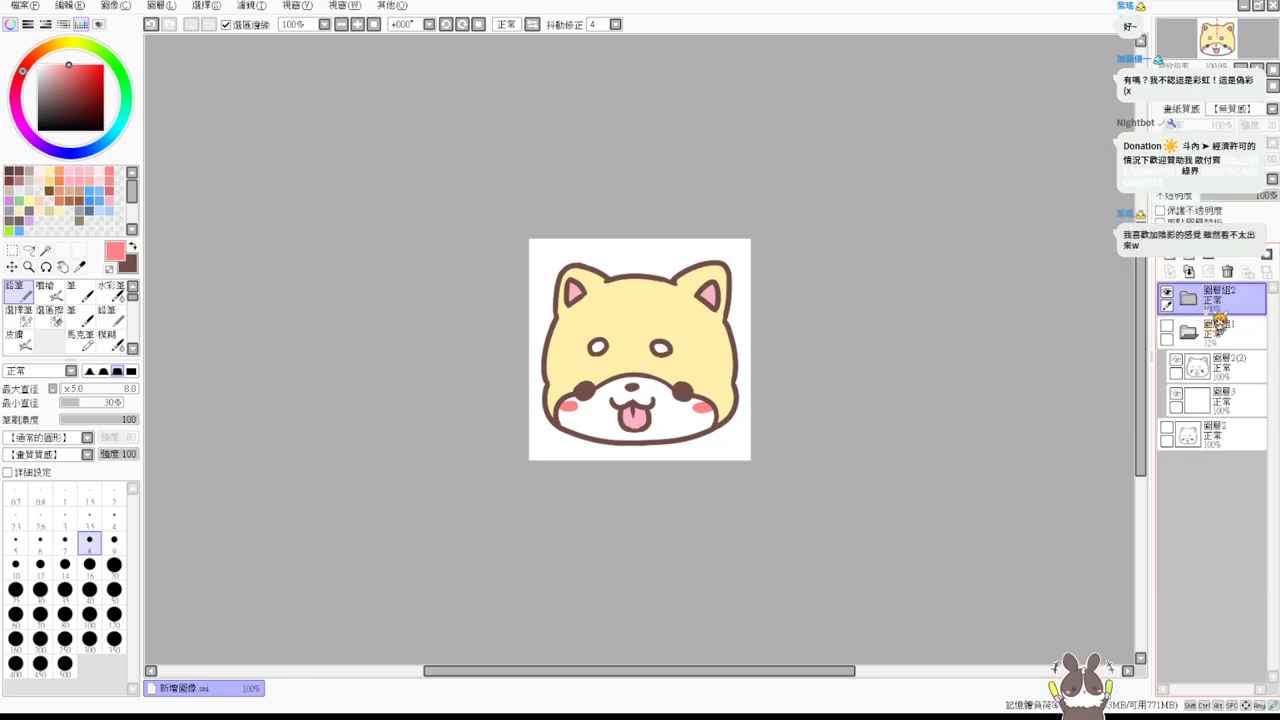
left_click(1220, 330)
left_click(1189, 332)
left_click(1234, 306)
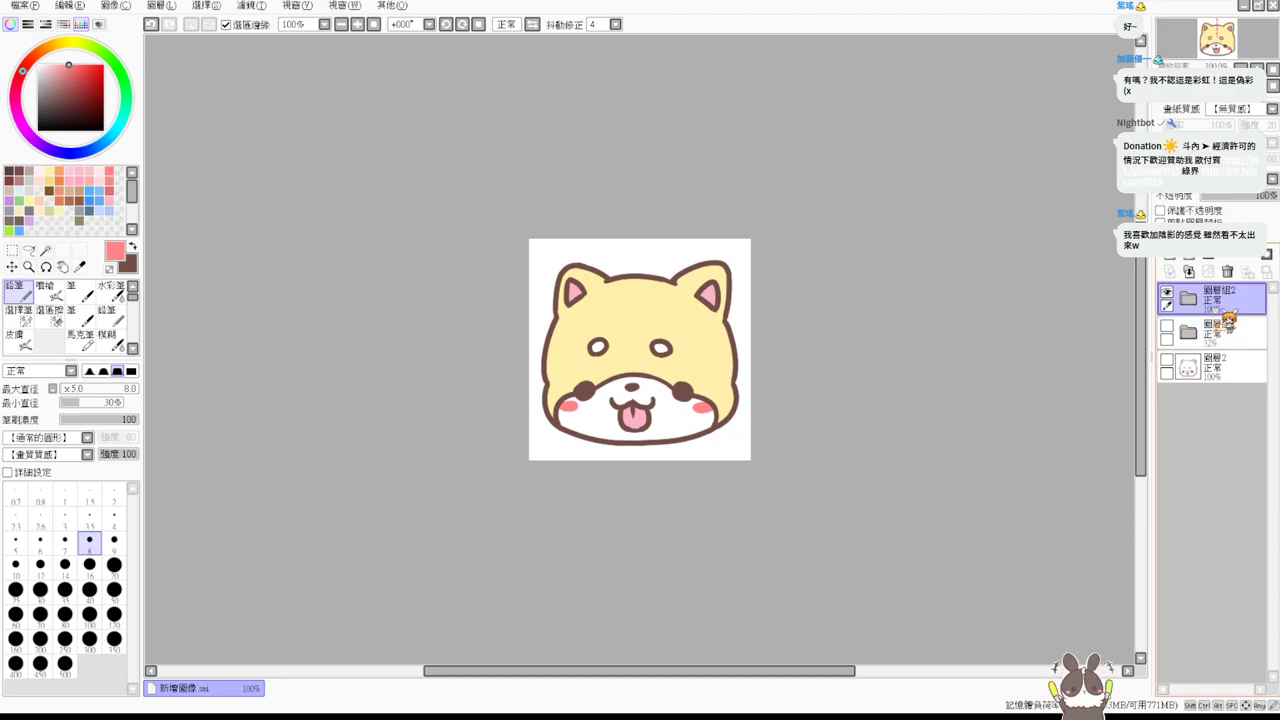
left_click_drag(1238, 306, 1219, 298)
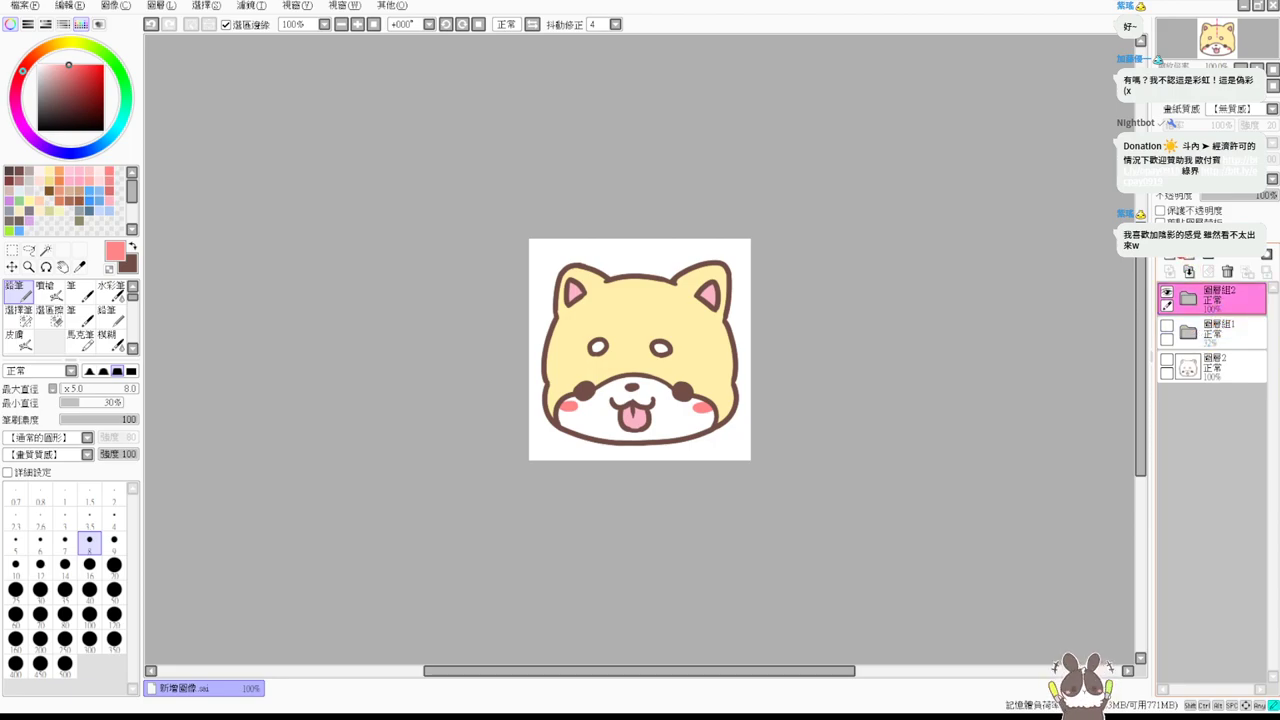
left_click(1186, 270)
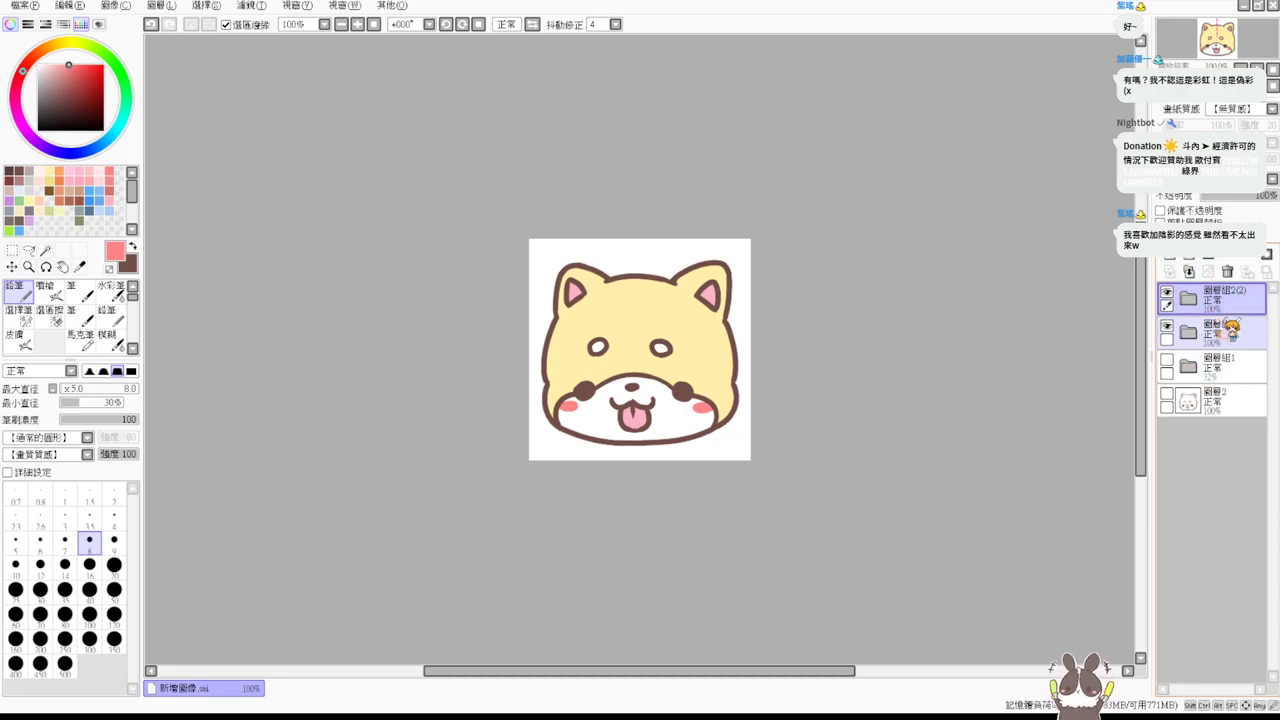
left_click(1186, 270)
Hide the two copied groups, expand the original 圖層組2 and make its colour layer 圖層6 active.
left_click_drag(1205, 298, 1205, 350)
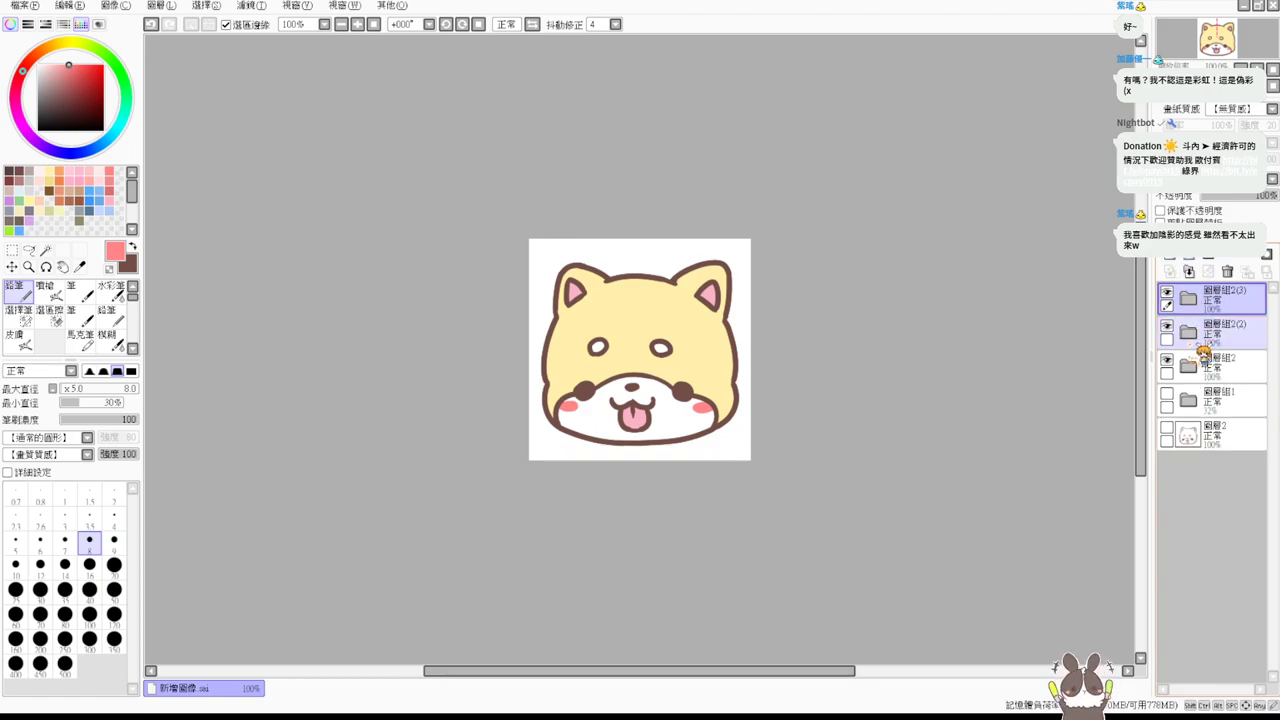
left_click(1189, 366)
mouse_move(1197, 400)
left_mouse_down()
mouse_move(1182, 302)
mouse_move(1185, 422)
mouse_move(1248, 520)
left_mouse_up()
Select the dog's yellow head area with the magic wand while the colour layer 圖層6 is temporarily hidden.
left_click(46, 249)
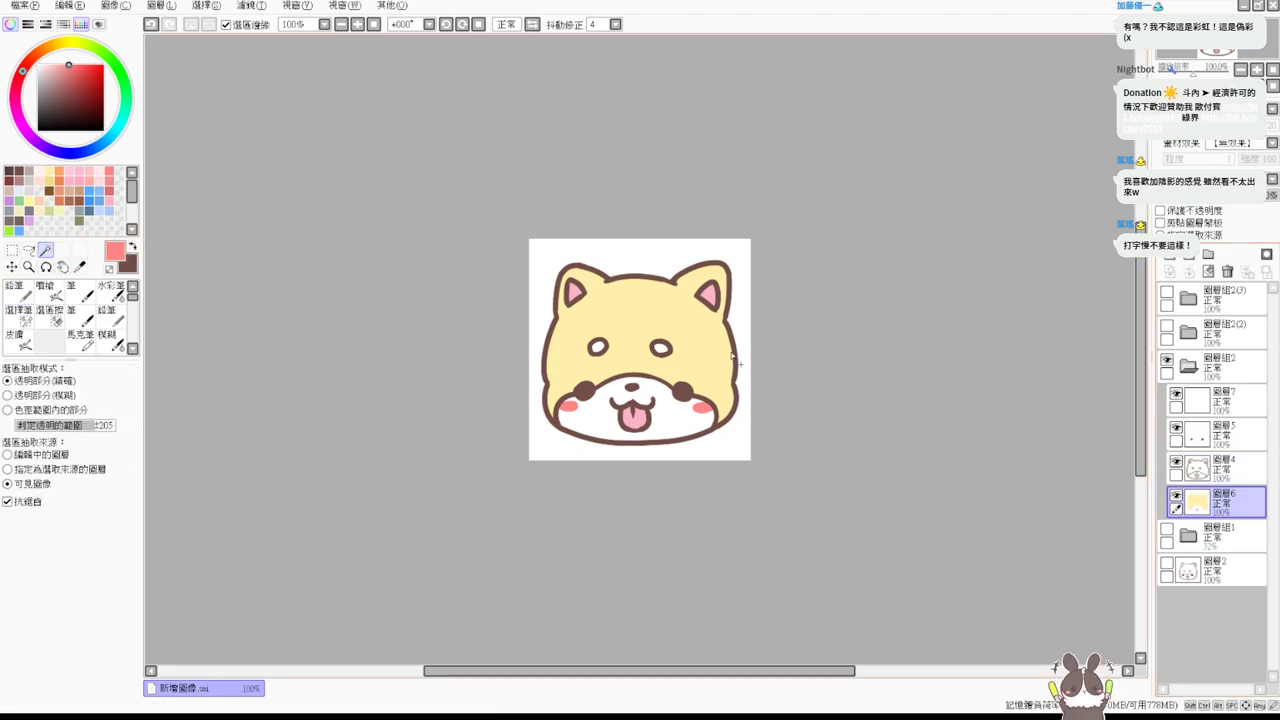
left_click(715, 364)
scroll(736, 395, "up", 2)
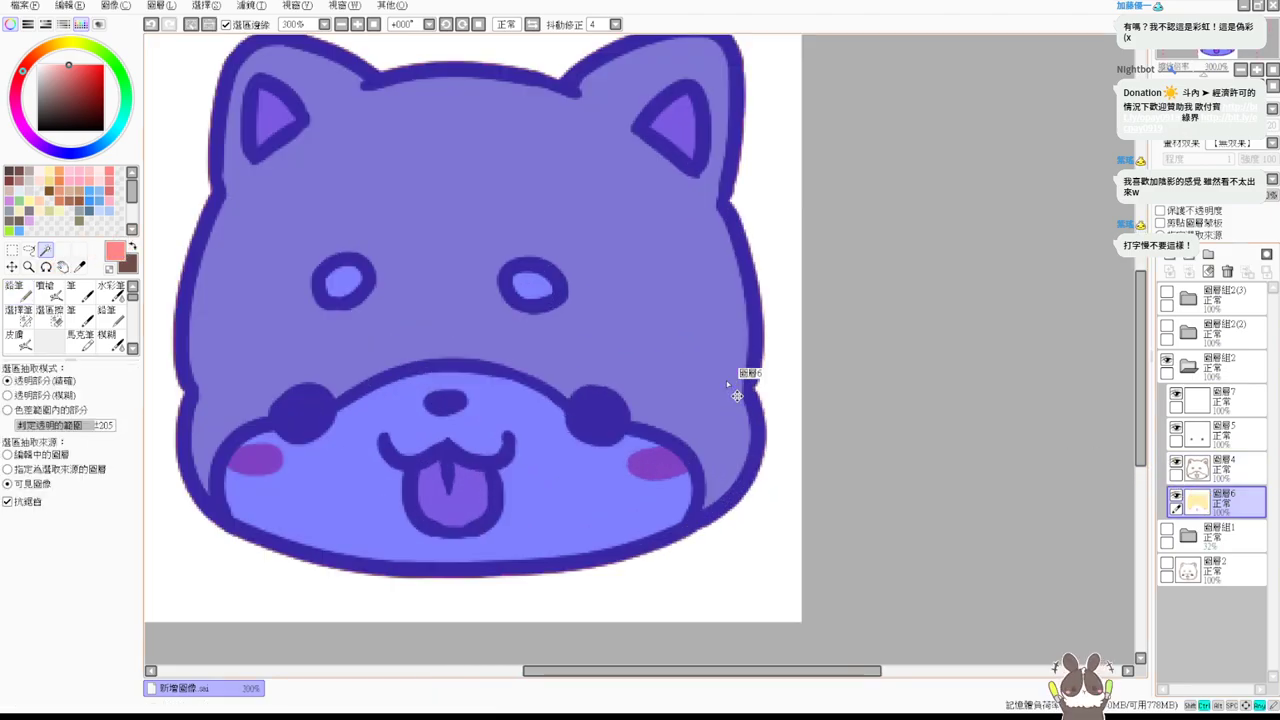
key("ctrl+f")
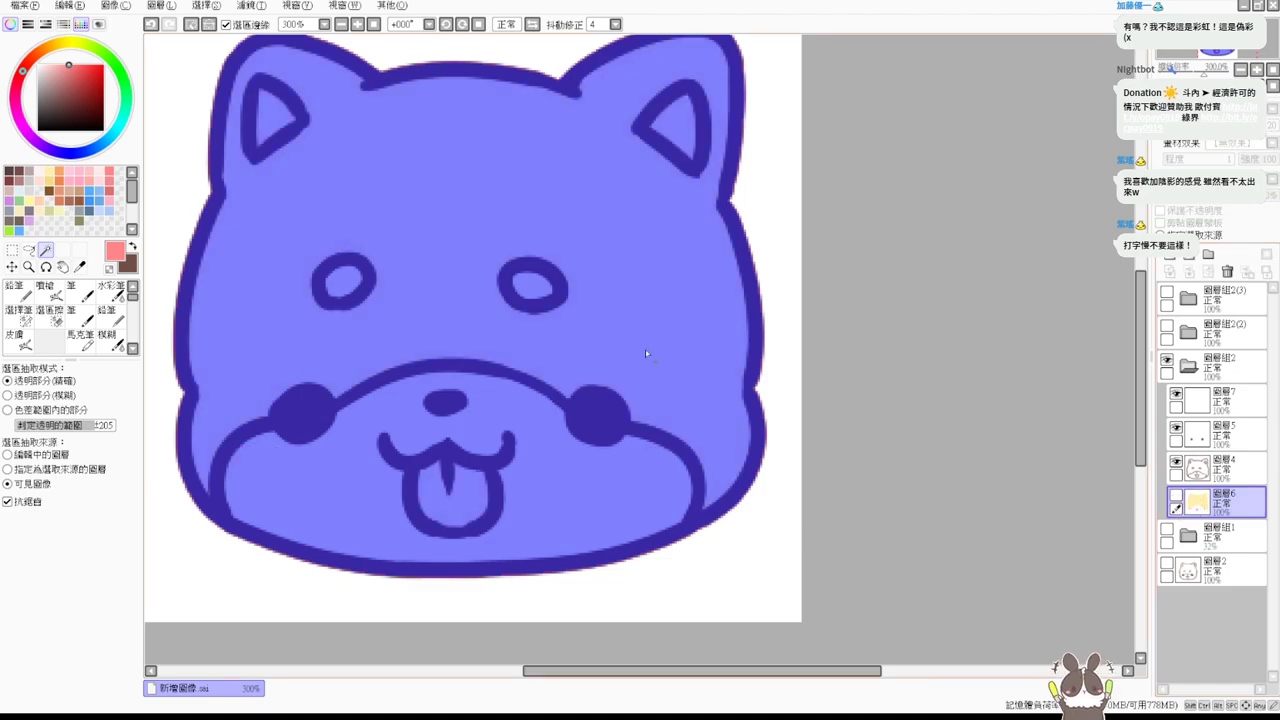
key("ctrl+d")
left_click(671, 349)
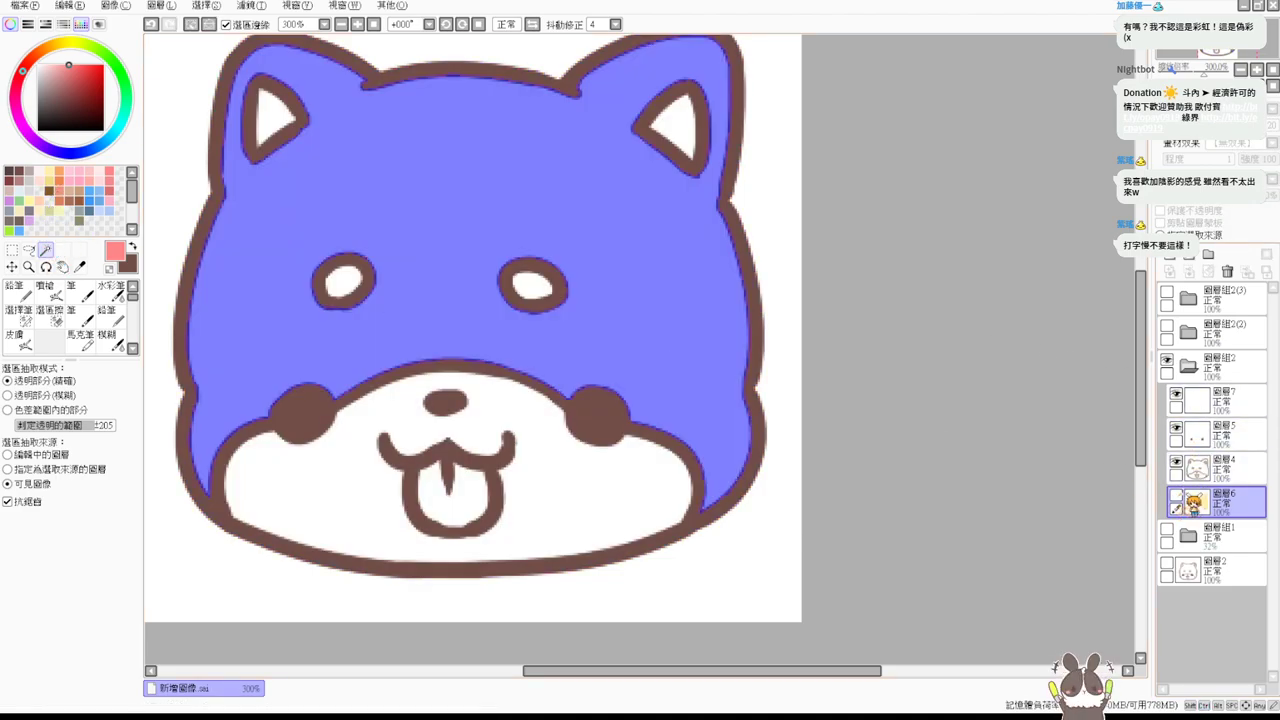
left_click(1176, 496)
Paint a darker yellow shadow with the pencil along the right edge of the ear and head, and clear the selection.
left_click(47, 178)
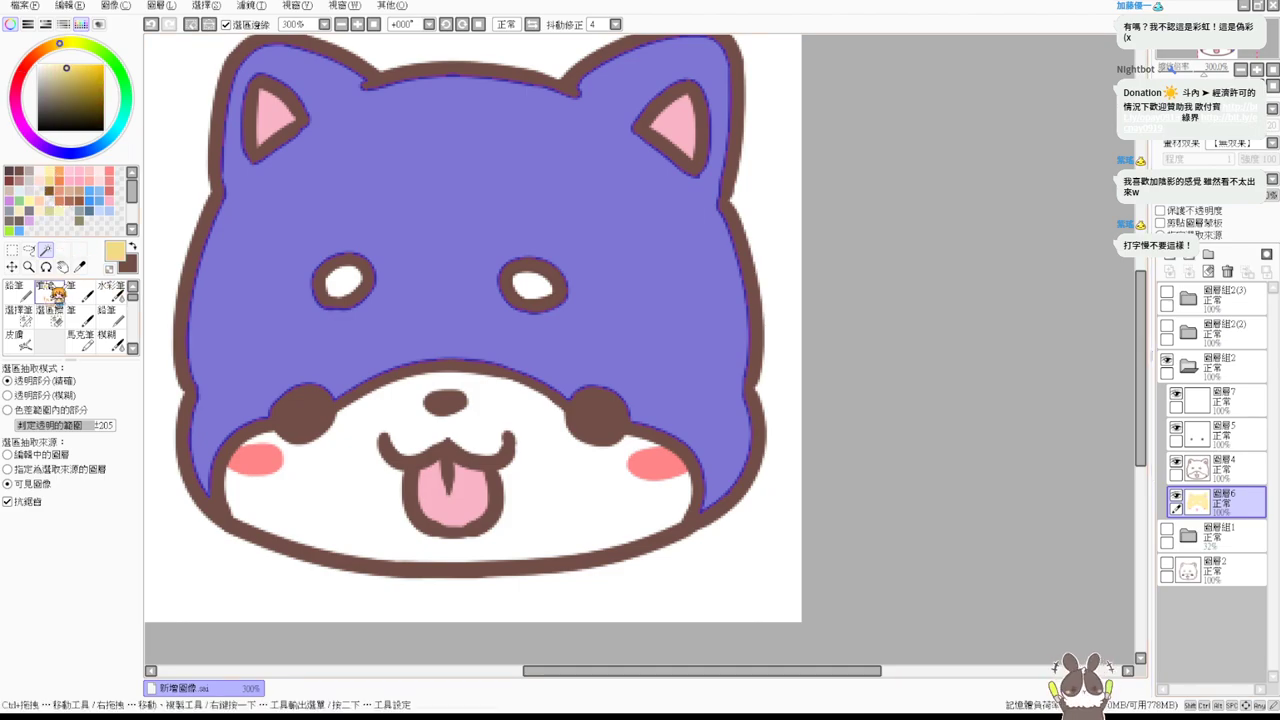
left_click(15, 290)
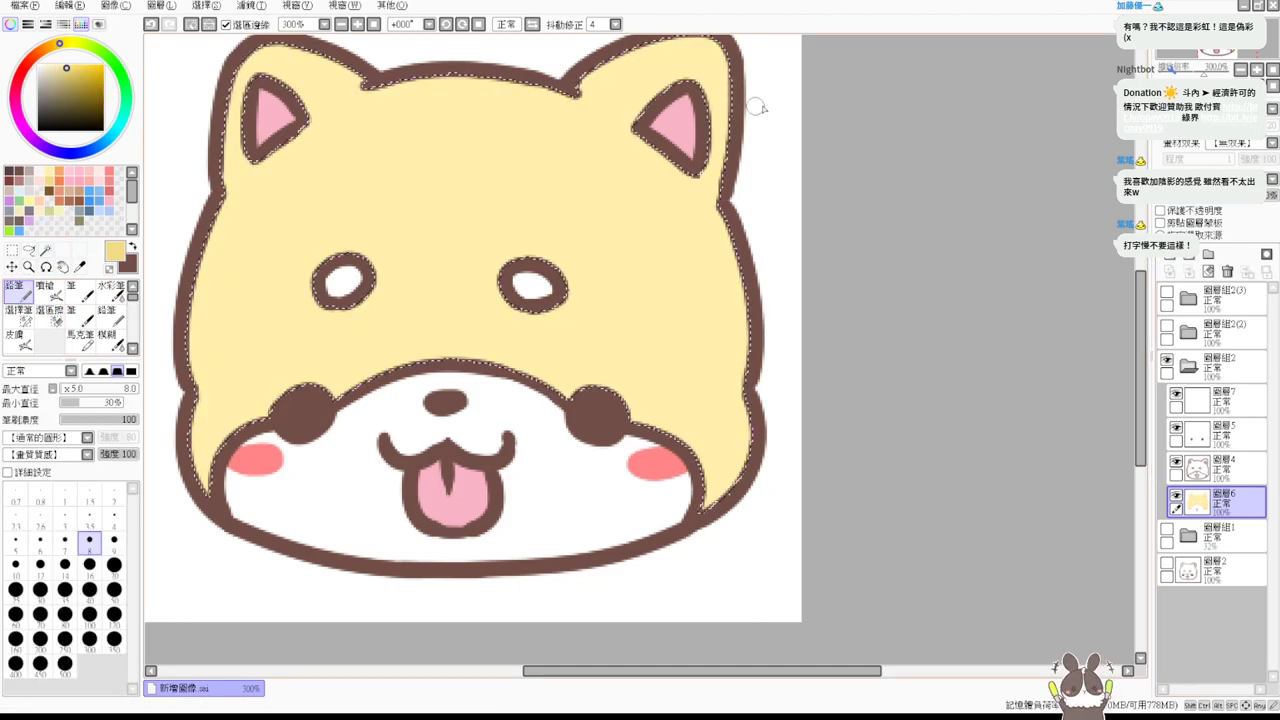
scroll(731, 104, "up", 1)
mouse_move(731, 104)
left_mouse_down()
mouse_move(711, 173)
mouse_move(710, 80)
mouse_move(718, 186)
mouse_move(711, 146)
mouse_move(693, 221)
mouse_move(704, 211)
mouse_move(710, 285)
mouse_move(690, 415)
left_mouse_up()
mouse_move(703, 220)
left_mouse_down()
mouse_move(729, 400)
mouse_move(728, 354)
mouse_move(672, 470)
mouse_move(725, 404)
mouse_move(747, 415)
mouse_move(694, 560)
left_mouse_up()
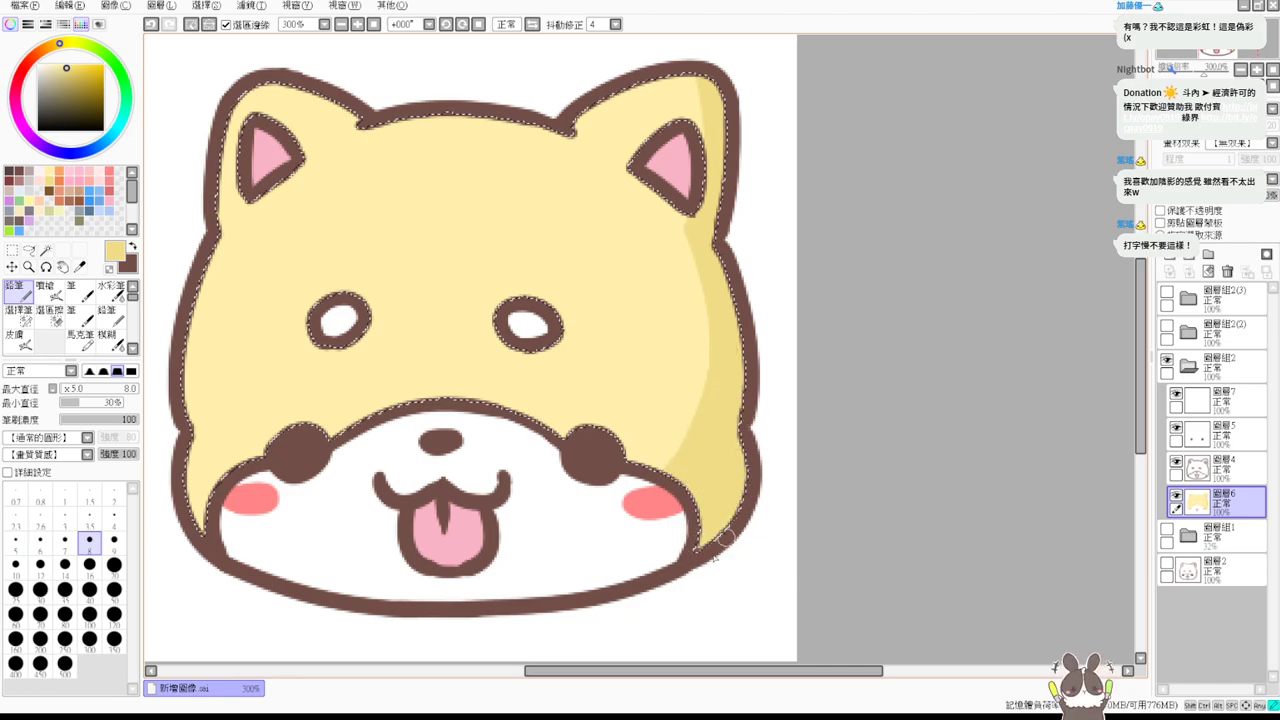
key("ctrl+d")
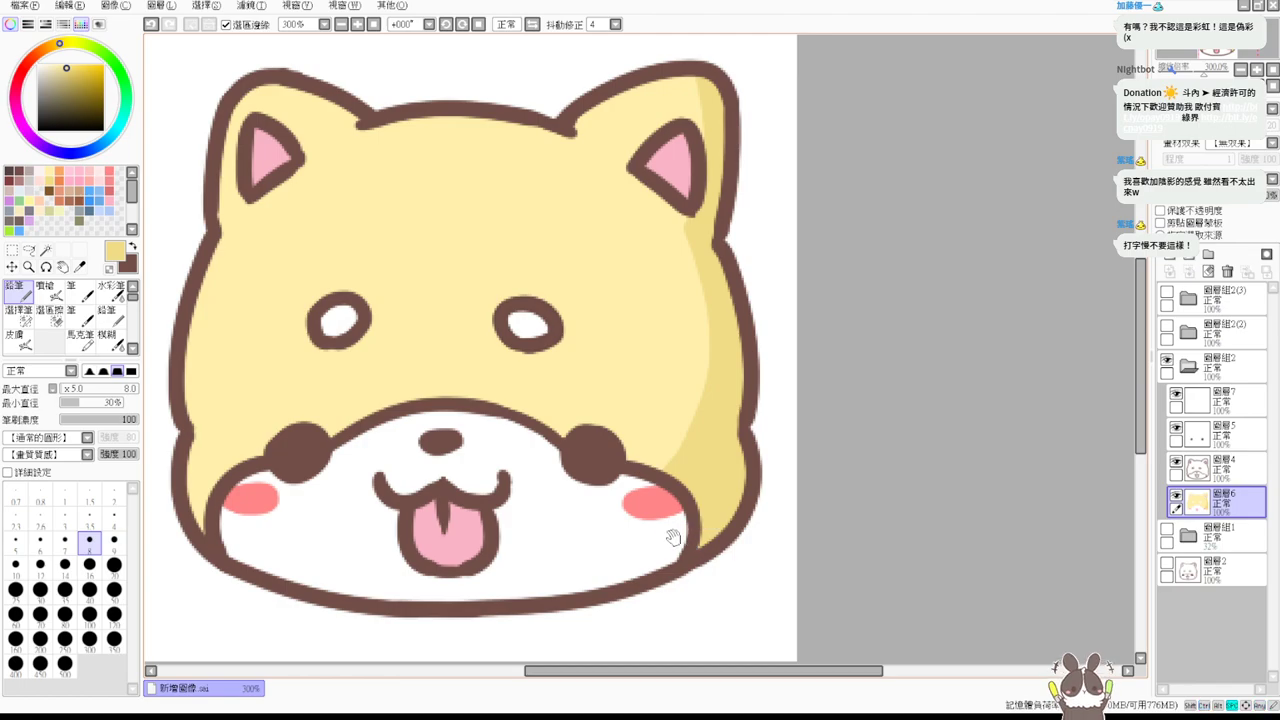
Select the dog's white muzzle area with the magic wand while the colour layer 圖層6 is temporarily hidden.
left_click_drag(673, 537, 663, 491)
left_click(1176, 496)
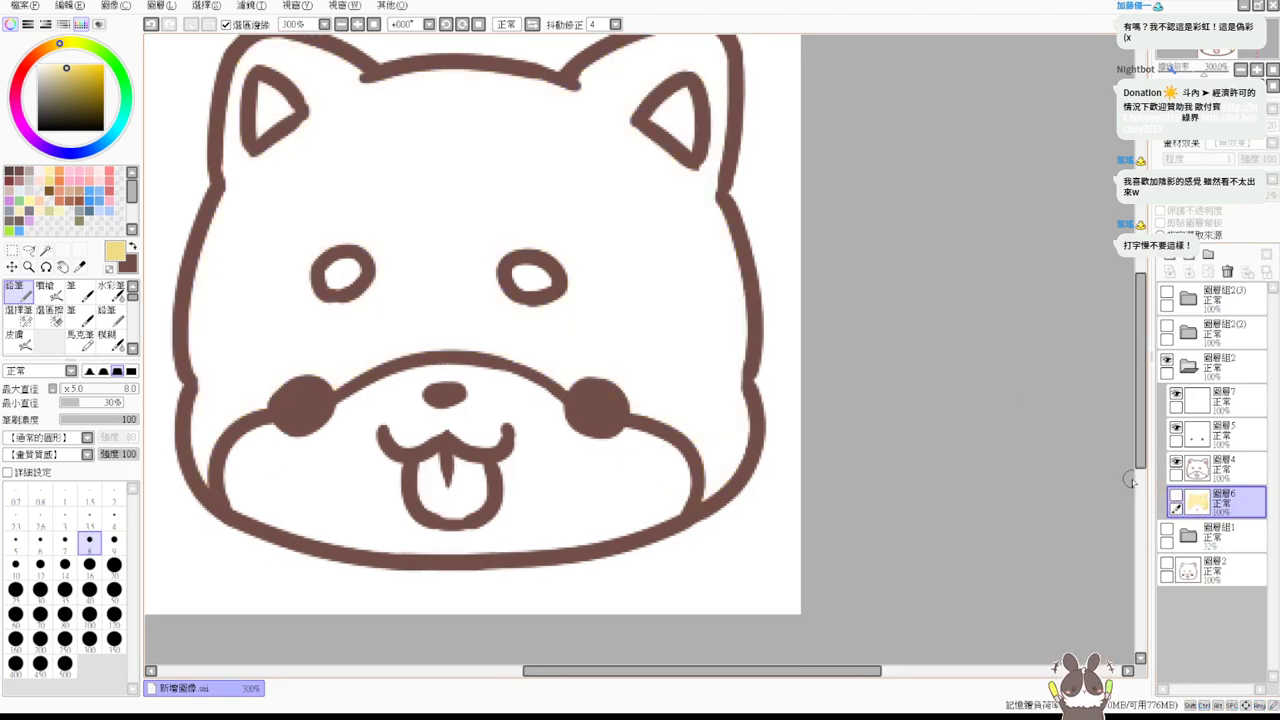
left_click(45, 250)
left_click(569, 511)
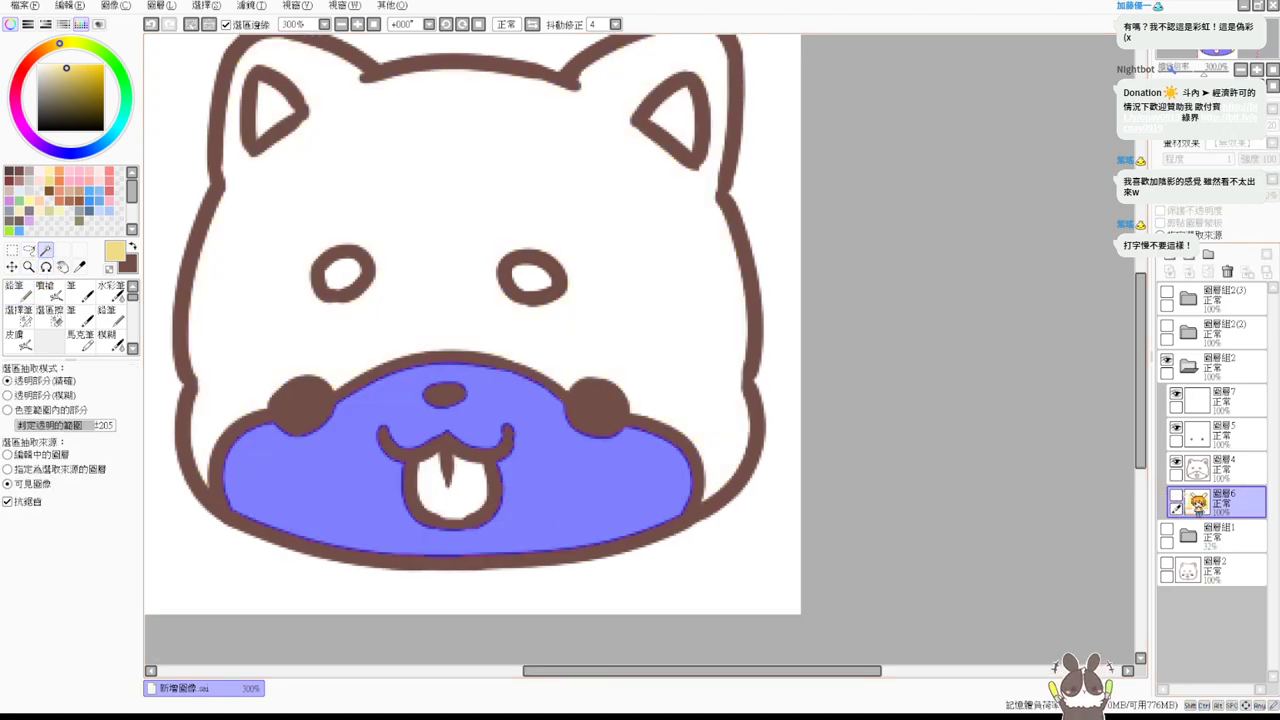
left_click(1176, 496)
Paint a pale blue shadow with the pencil over the lower right part of the white muzzle.
left_click(25, 188)
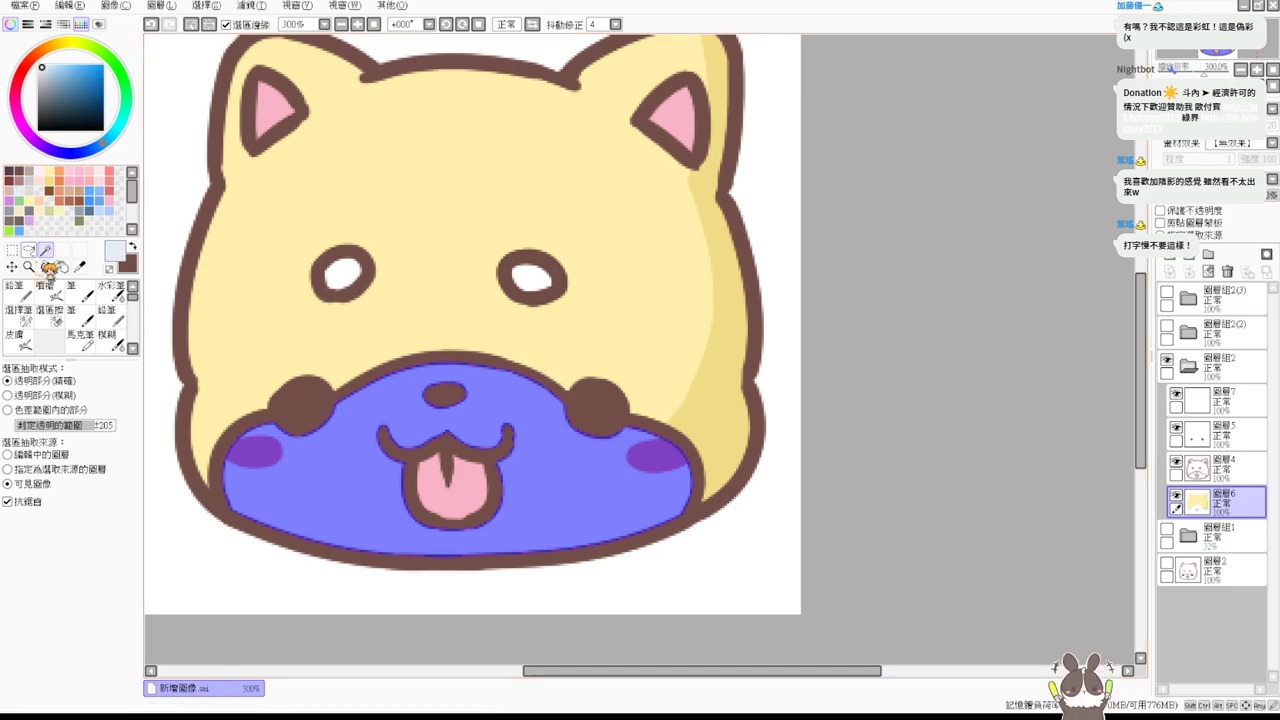
left_click(15, 290)
left_click_drag(662, 437, 566, 522)
key("ctrl+z")
left_click_drag(660, 440, 505, 550)
mouse_move(659, 460)
left_mouse_down()
mouse_move(567, 537)
mouse_move(625, 516)
mouse_move(616, 544)
mouse_move(696, 479)
mouse_move(687, 517)
mouse_move(640, 548)
left_mouse_up()
Repaint the right cheek's pink blush, add a small pale blue shadow beside the tongue, and clear the selection.
left_click(110, 172)
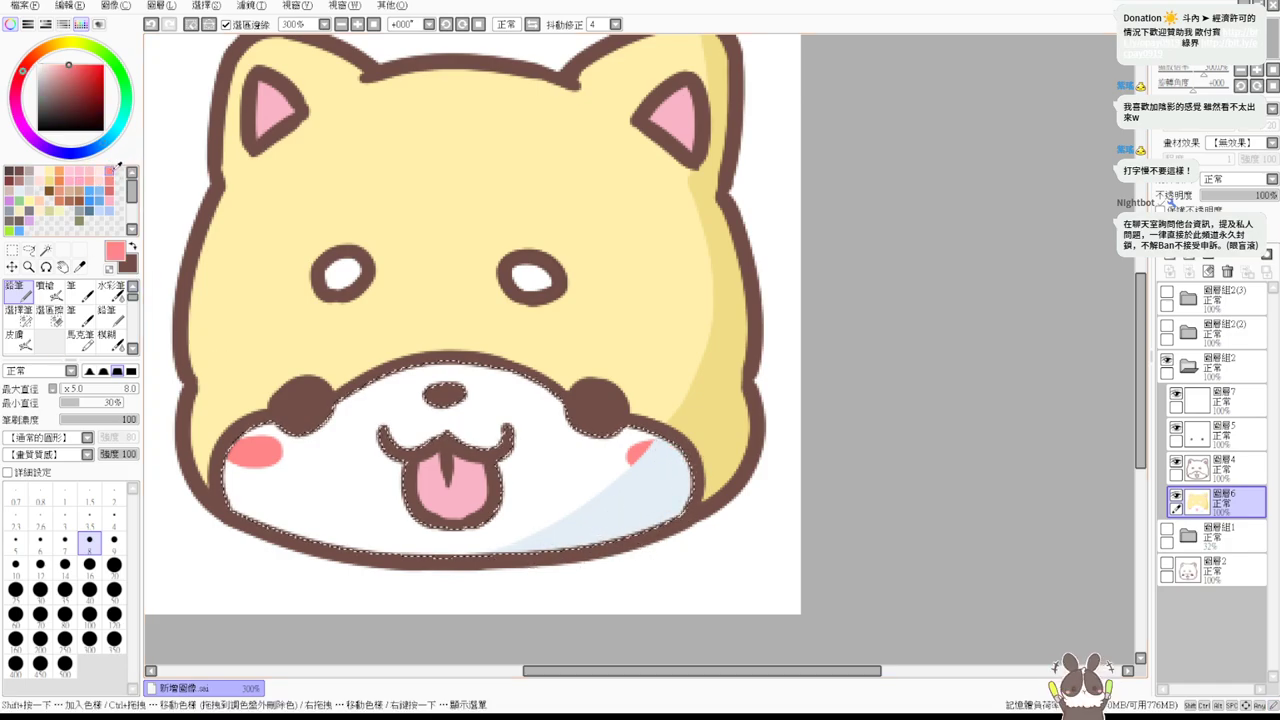
mouse_move(658, 444)
left_mouse_down()
mouse_move(645, 452)
mouse_move(665, 462)
mouse_move(651, 459)
mouse_move(682, 456)
left_mouse_up()
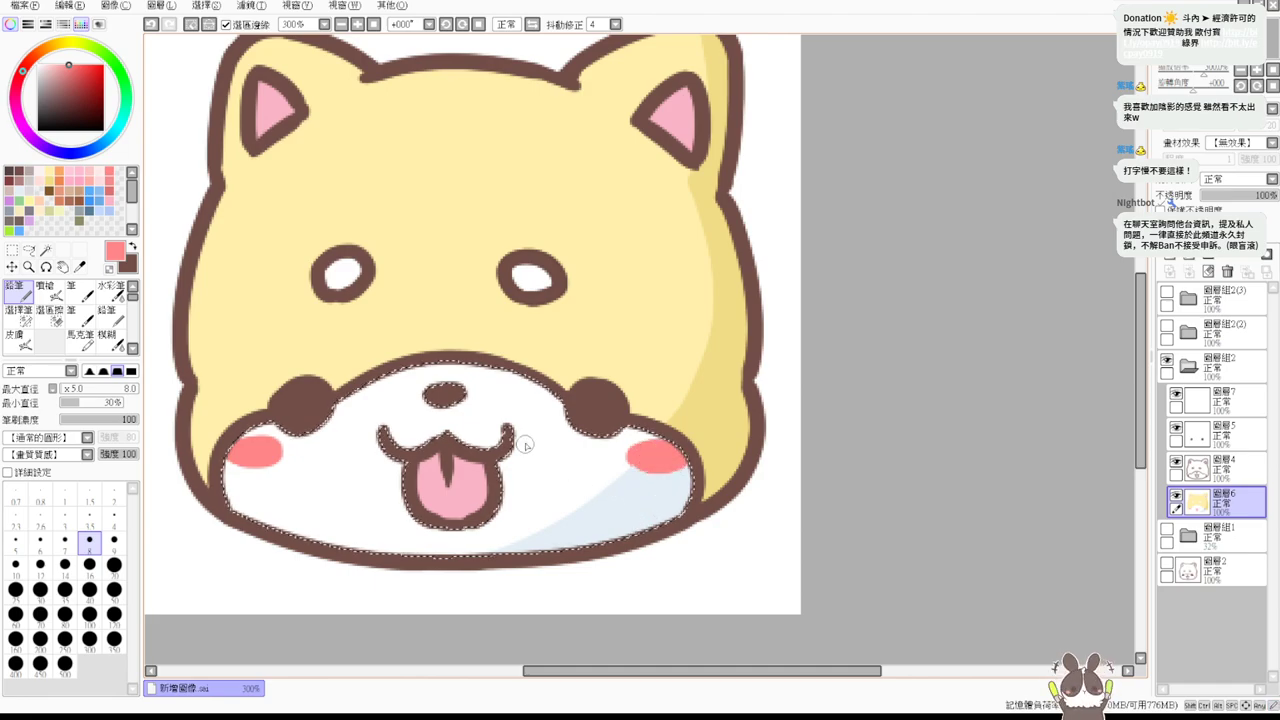
left_click(626, 506, "alt")
mouse_move(500, 462)
left_mouse_down()
mouse_move(502, 499)
mouse_move(476, 520)
mouse_move(481, 534)
mouse_move(507, 455)
left_mouse_up()
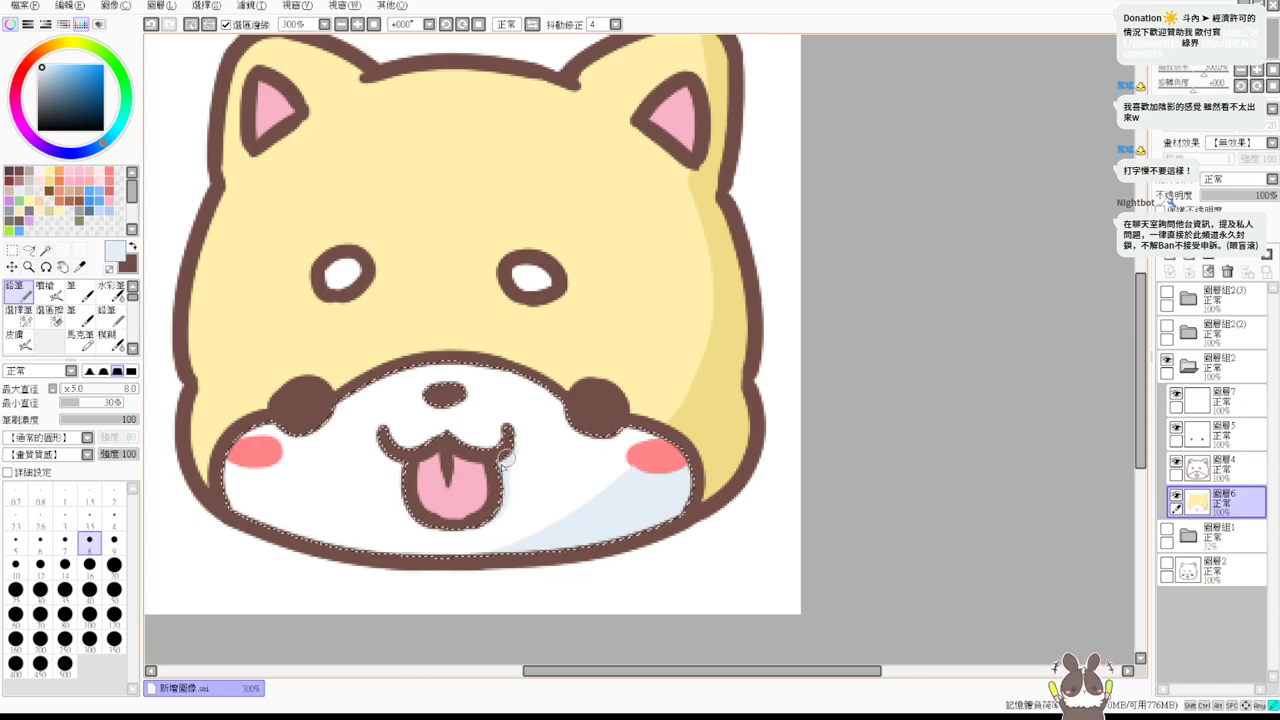
key("ctrl+d")
Collapse and hide the shaded group 圖層組2, and show and expand its copy 圖層組2(2).
scroll(512, 420, "up", 3)
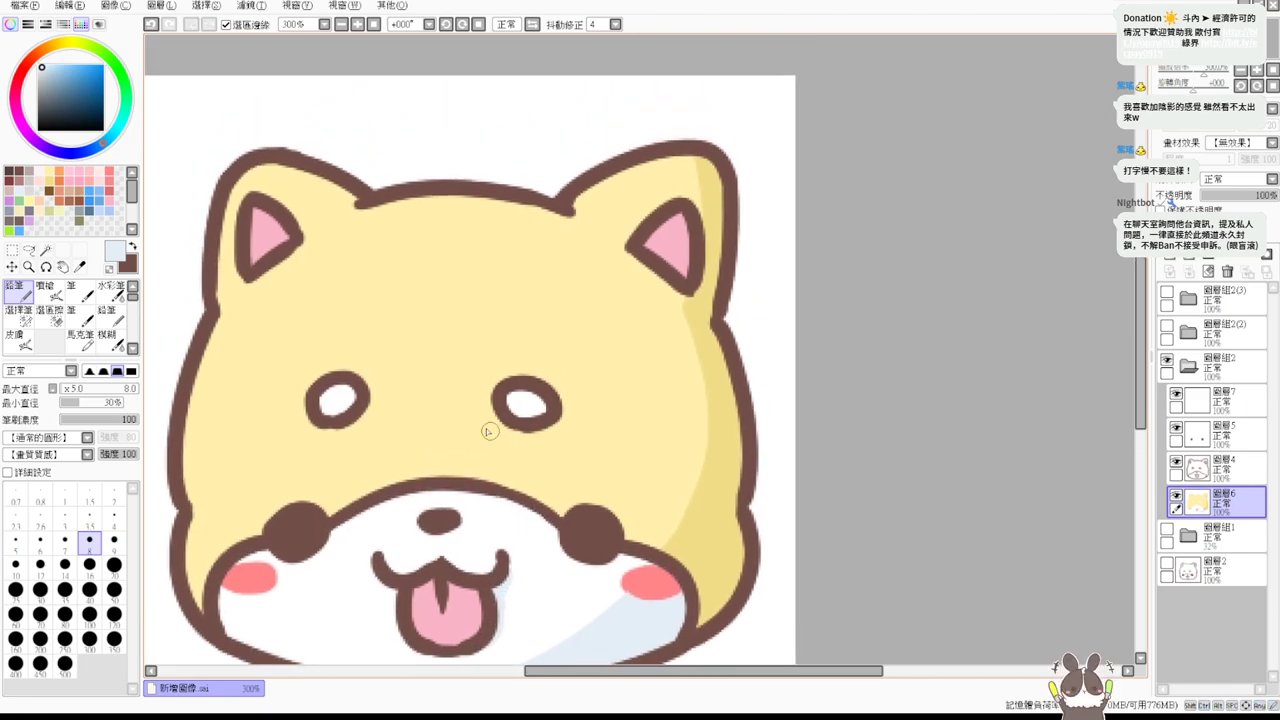
left_click(373, 24)
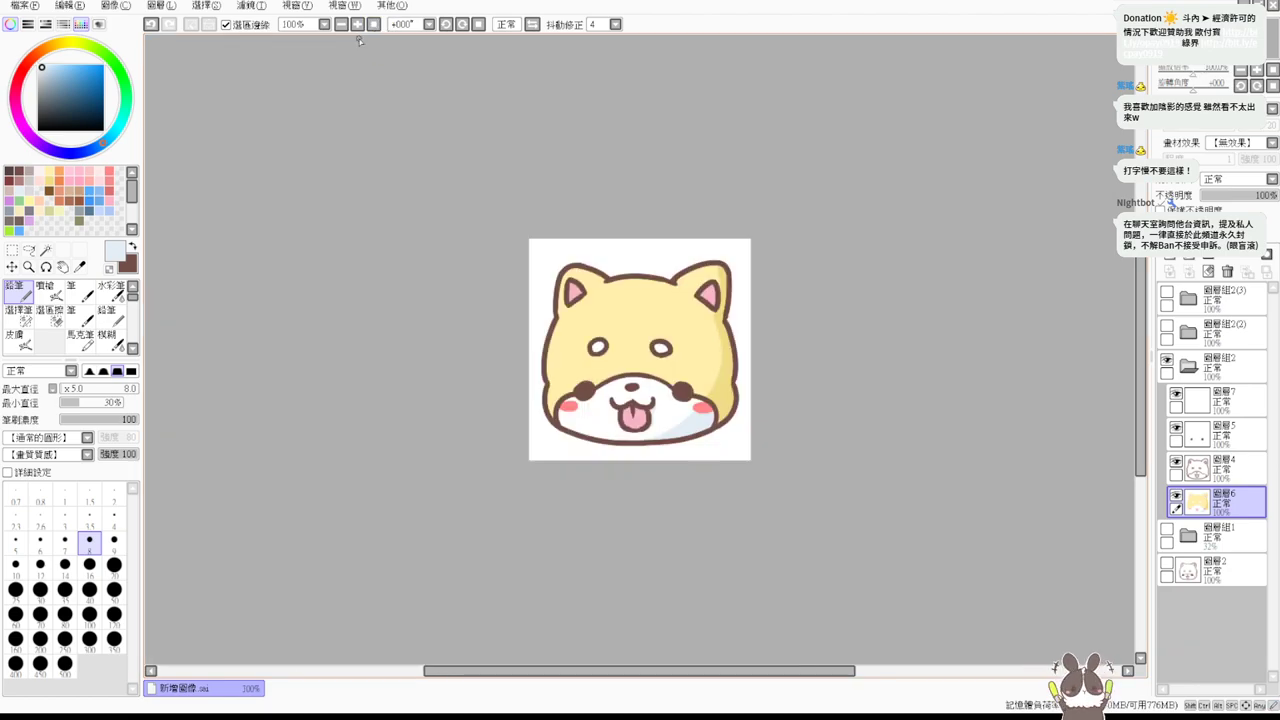
key("ctrl+plus")
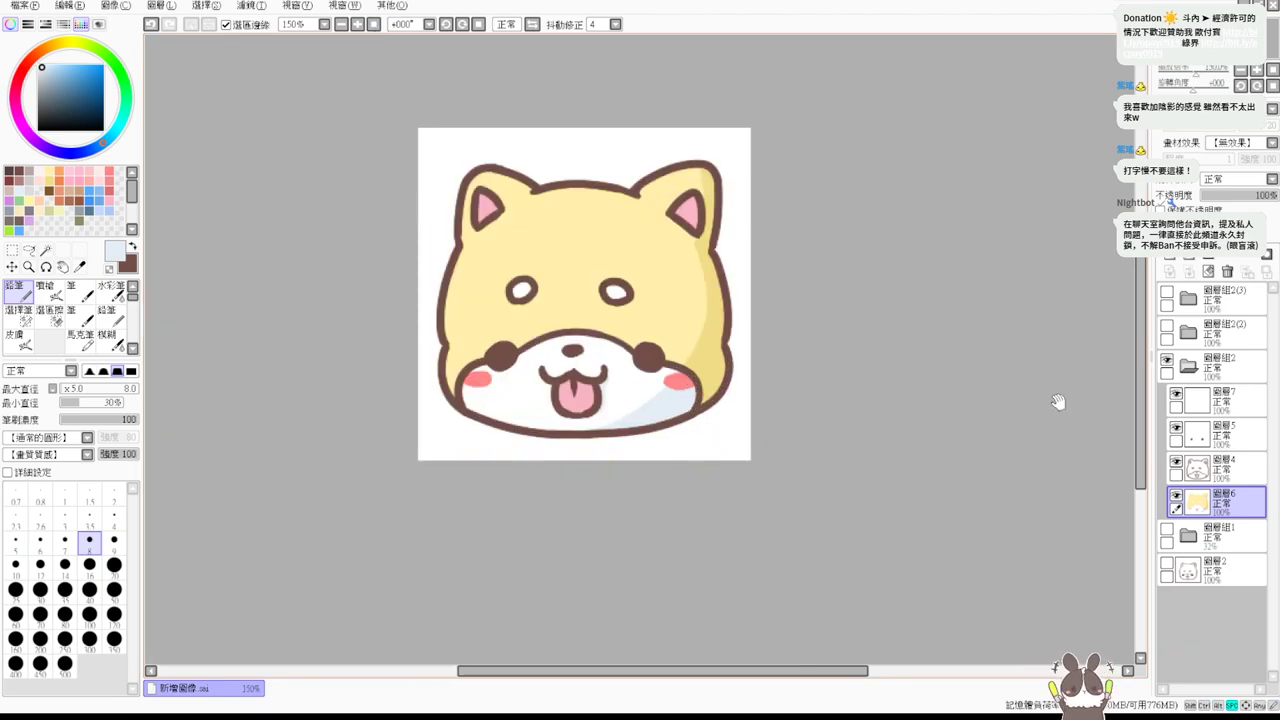
left_click_drag(1054, 400, 968, 492)
left_click(1188, 365)
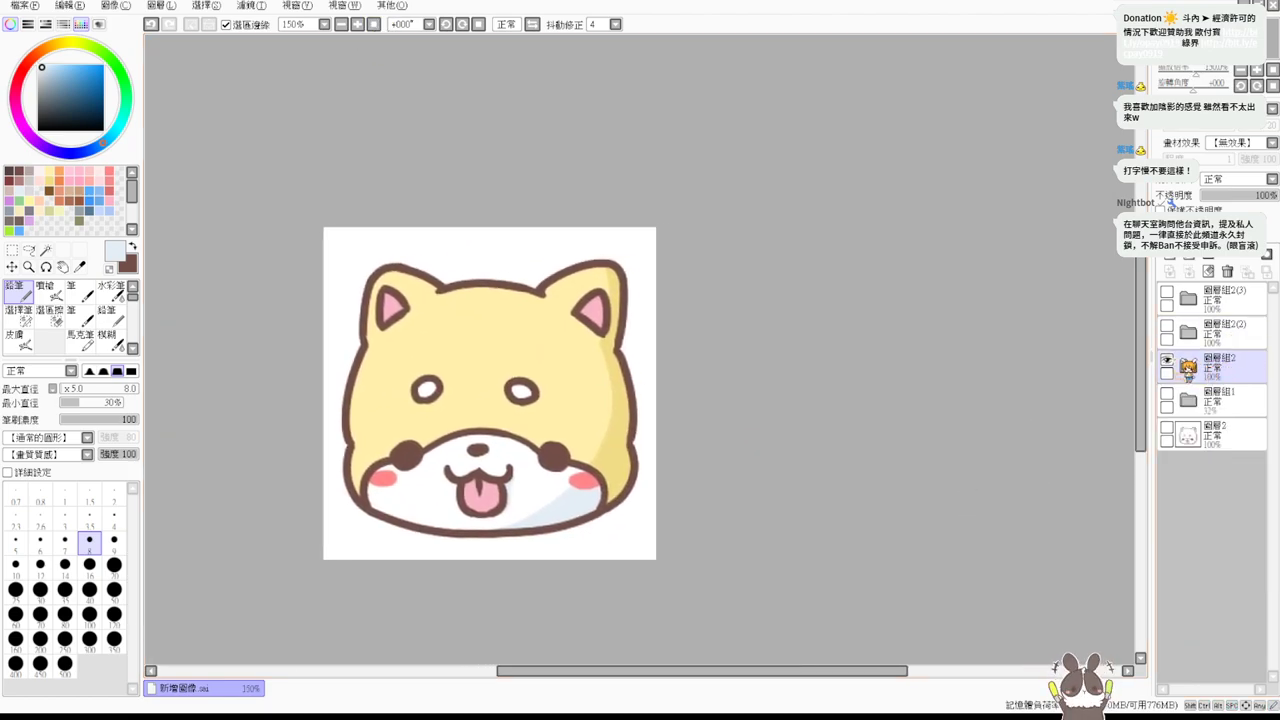
left_click(1166, 358)
left_click(1166, 326)
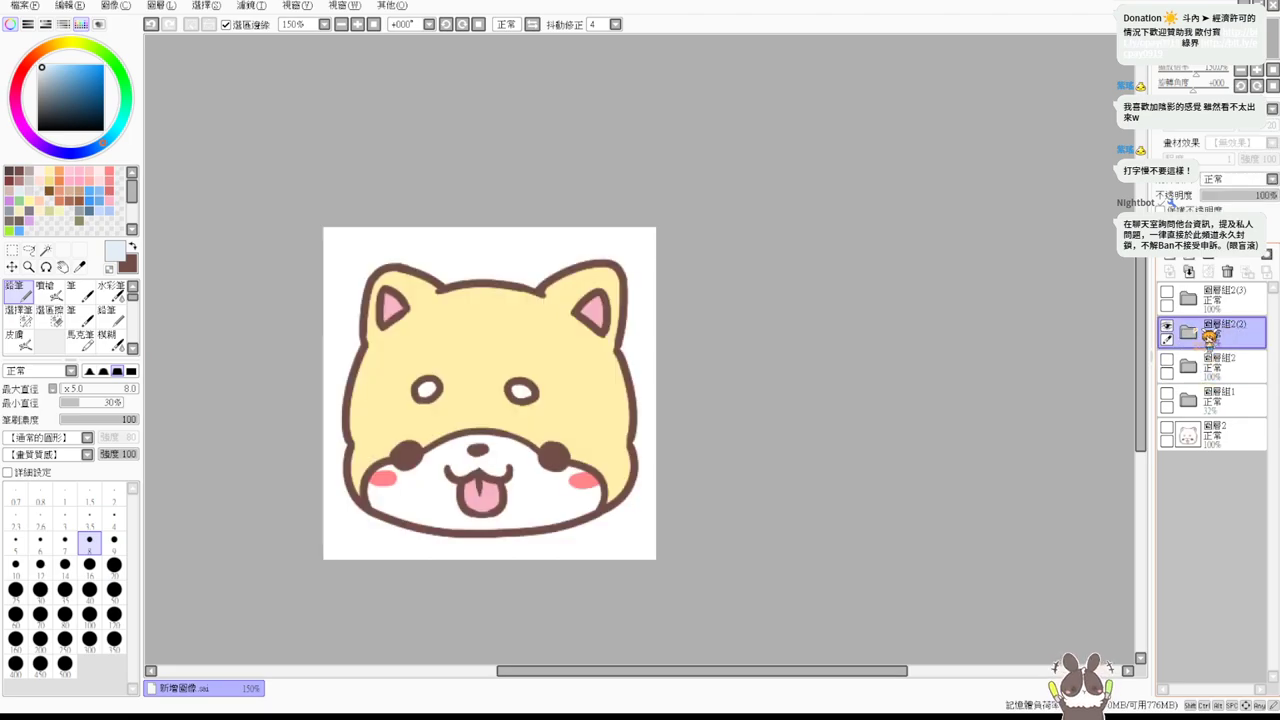
left_click(1188, 334)
key("ctrl+plus")
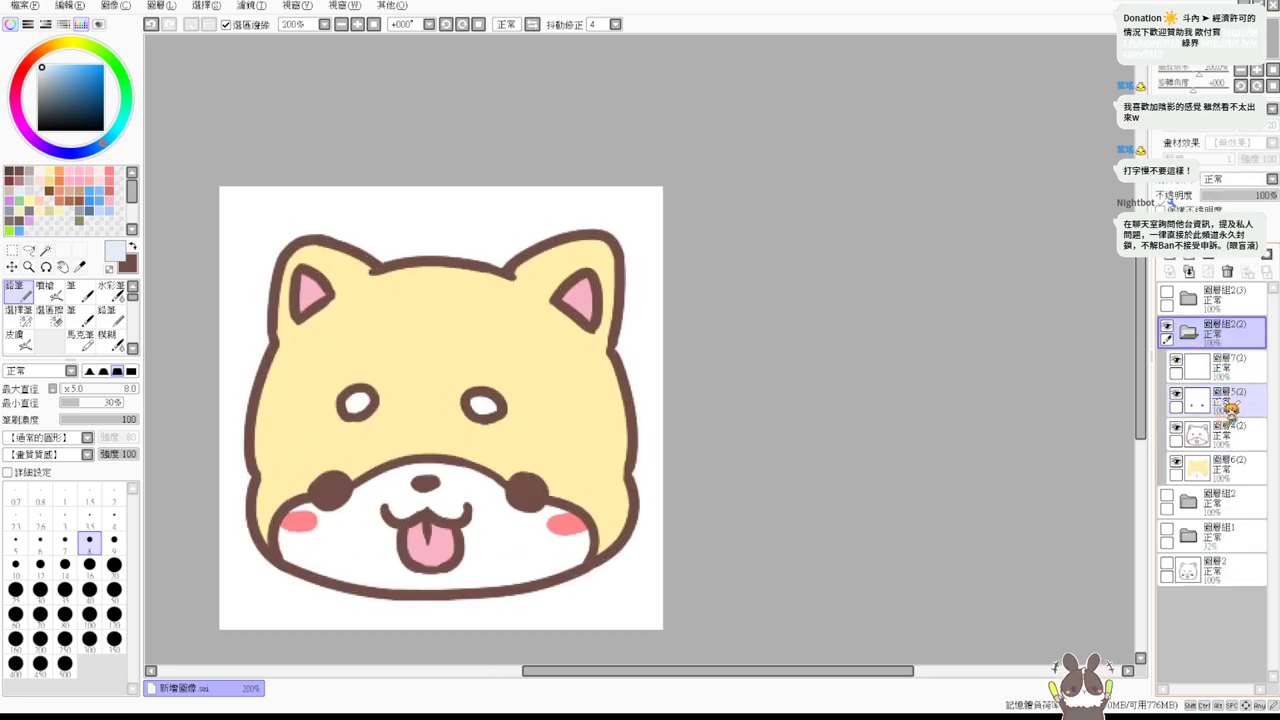
Select the dog's head fur and muzzle with the magic wand while the colour layer 圖層6(2) is temporarily hidden.
left_click_drag(875, 382, 931, 371)
left_click(1176, 462)
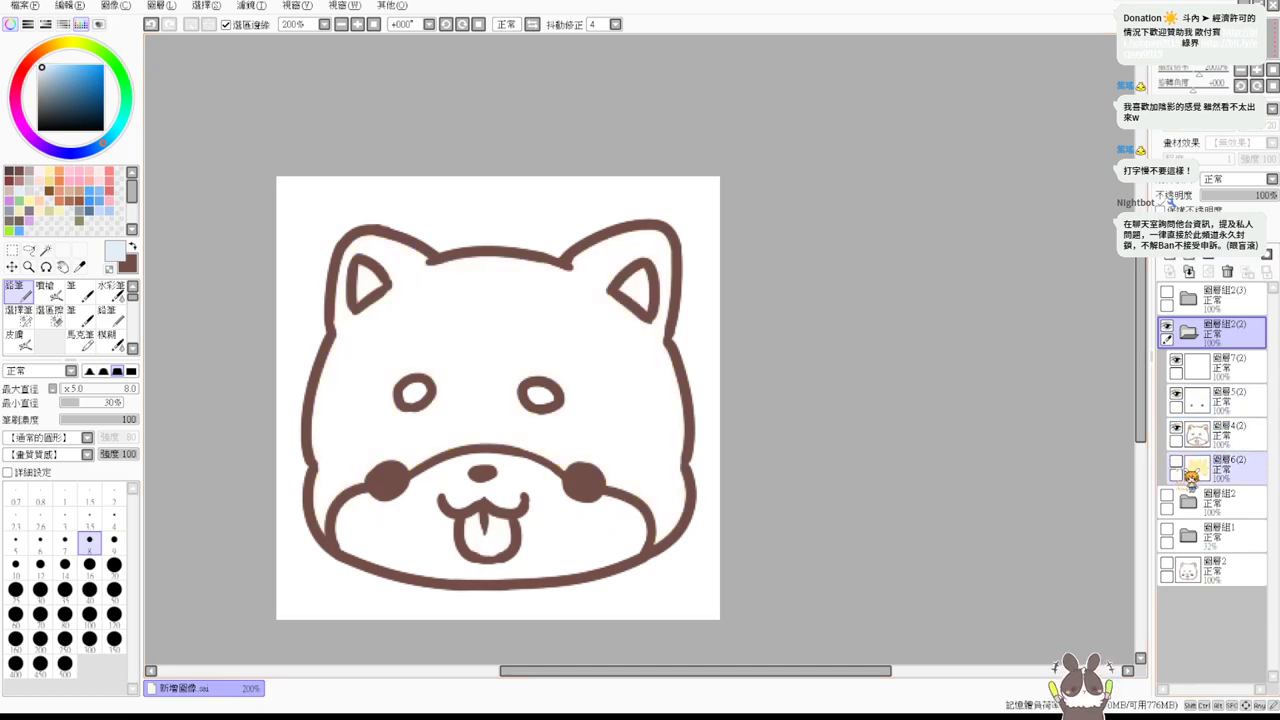
left_click(45, 249)
left_click(620, 396)
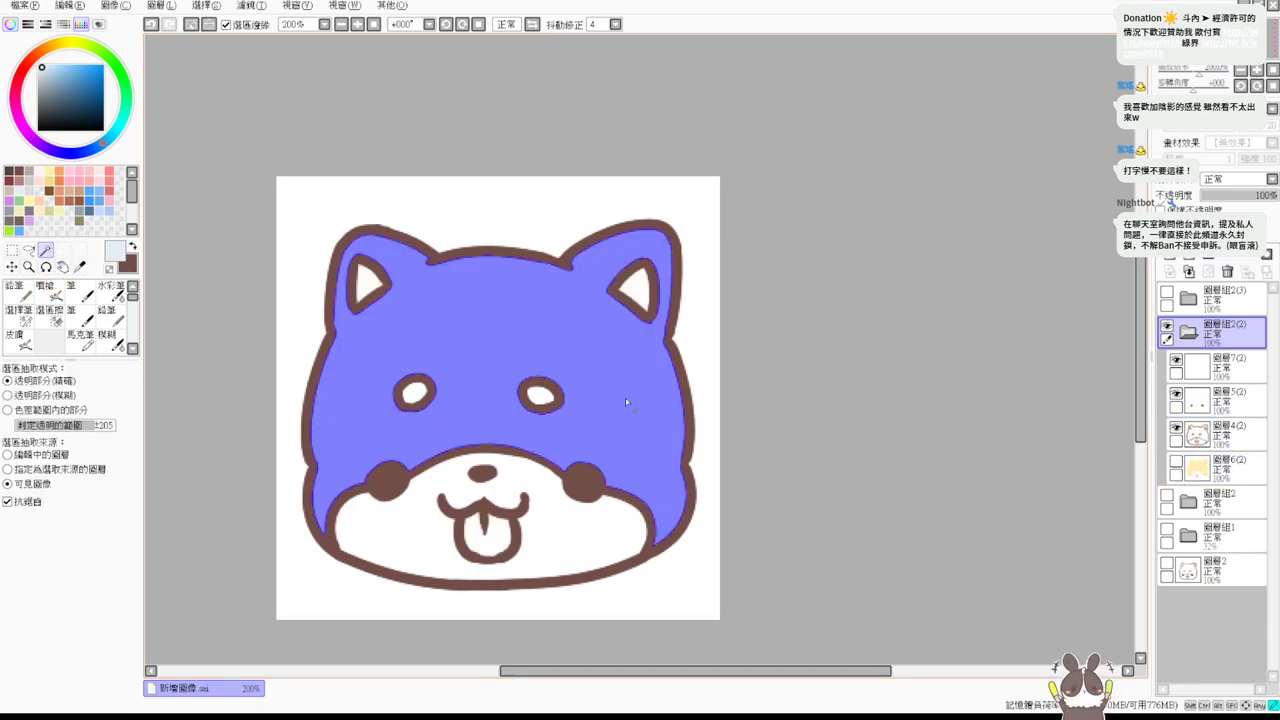
left_click(585, 517, "shift")
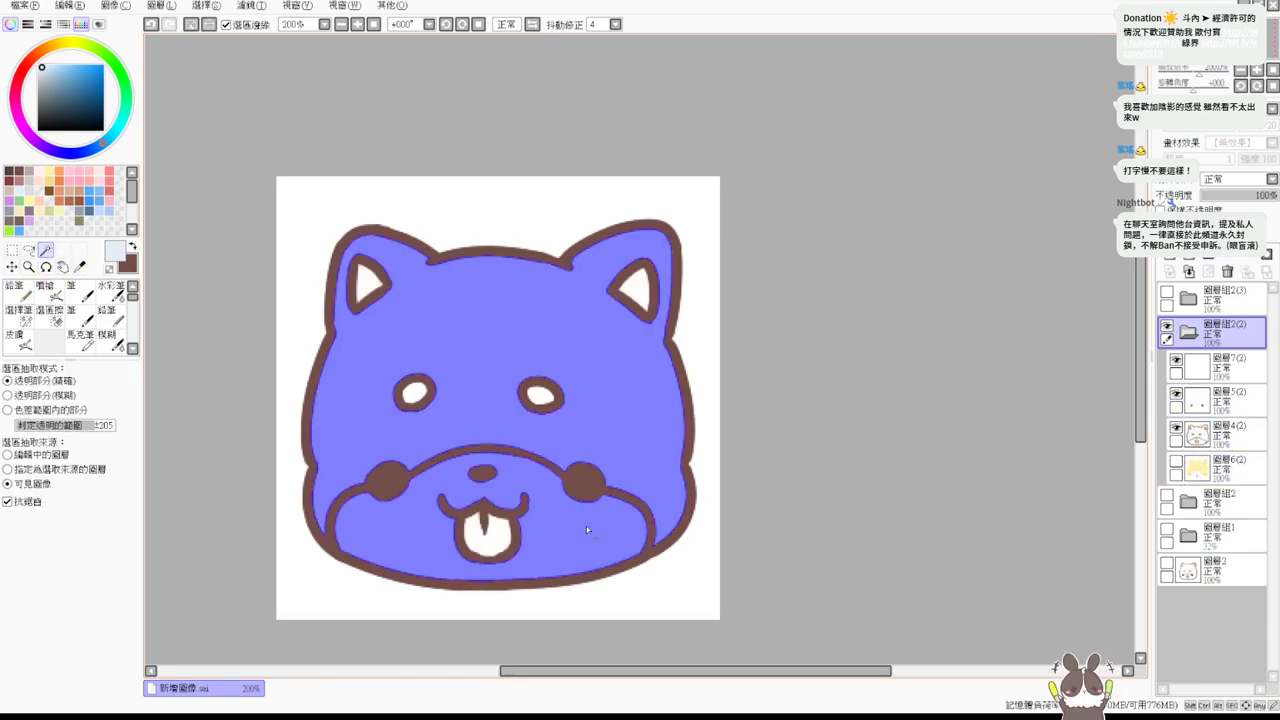
left_click(37, 65)
left_click(1166, 494)
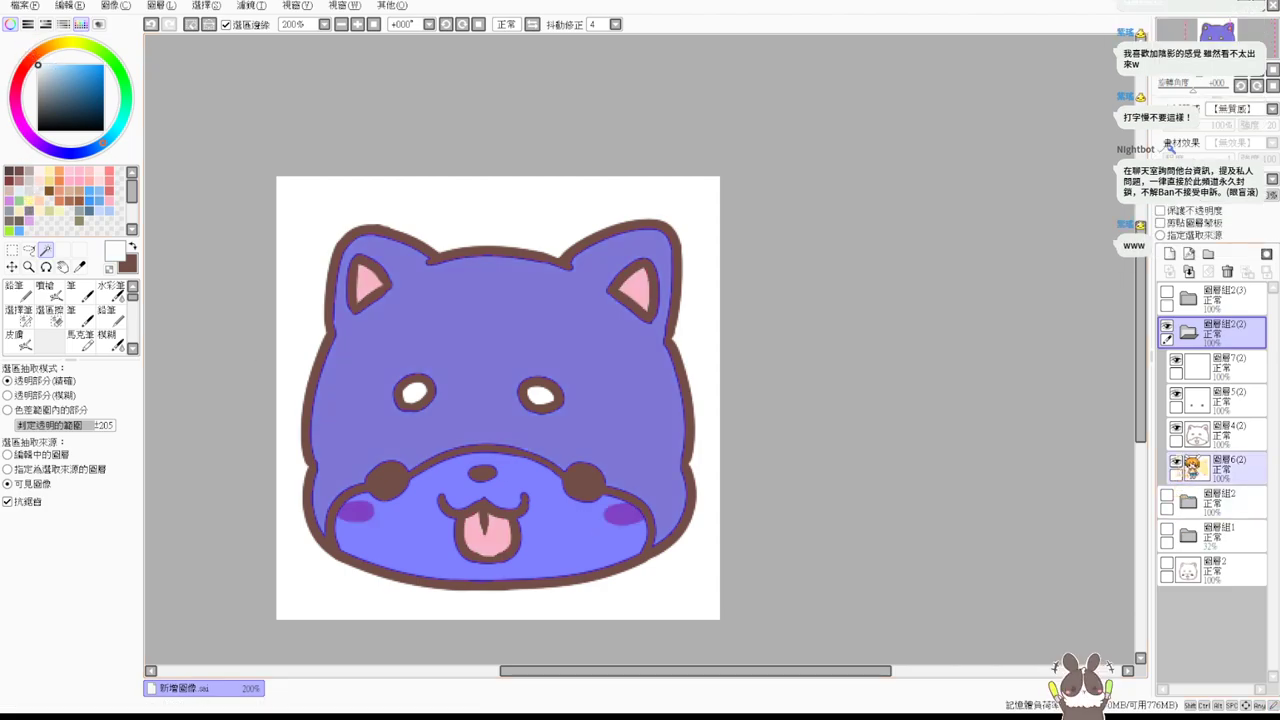
Limit the selection to the head fur and turn its yellow colour white on layer 圖層6(2).
left_click(1176, 461)
left_click(1196, 468)
left_click(1166, 494)
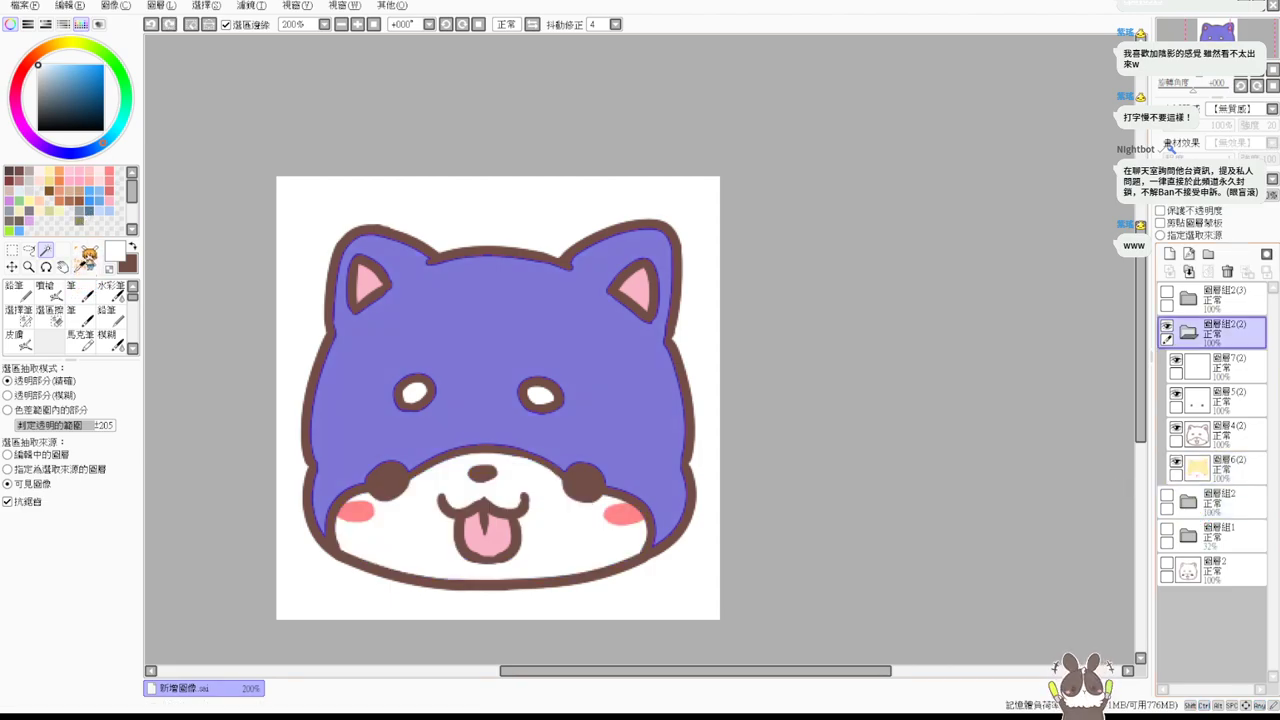
left_click(1225, 468)
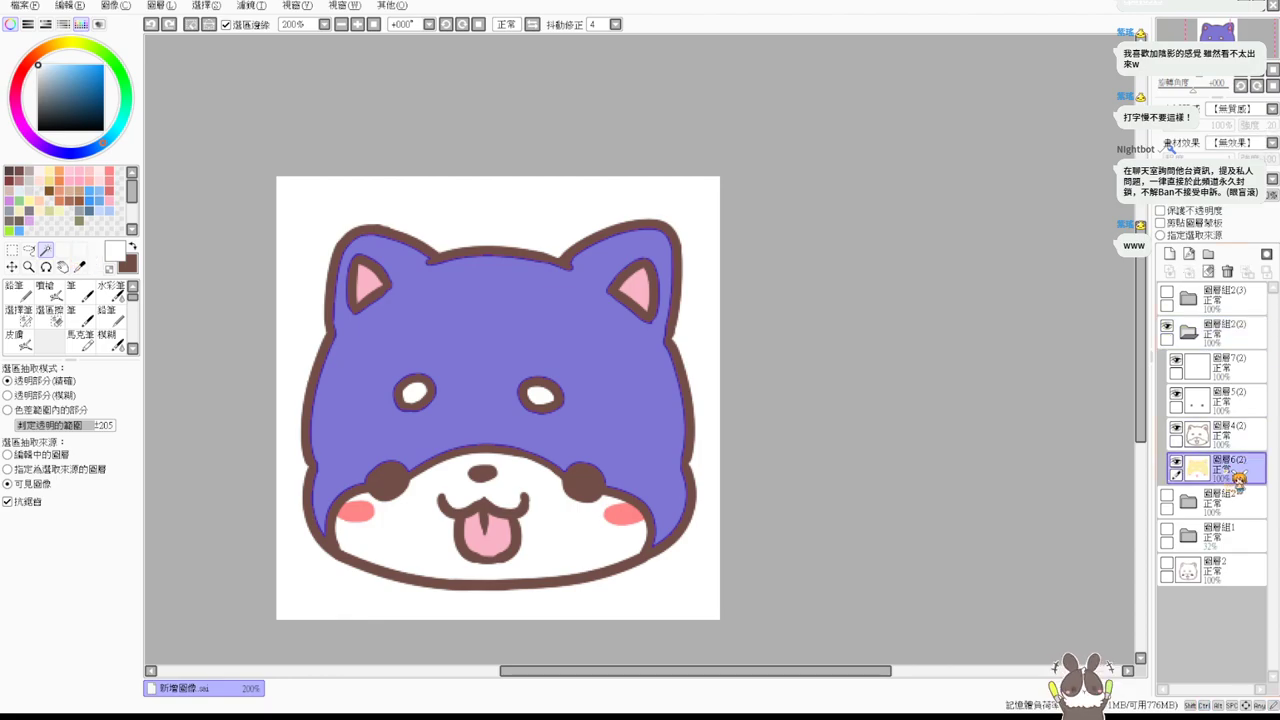
key("Delete")
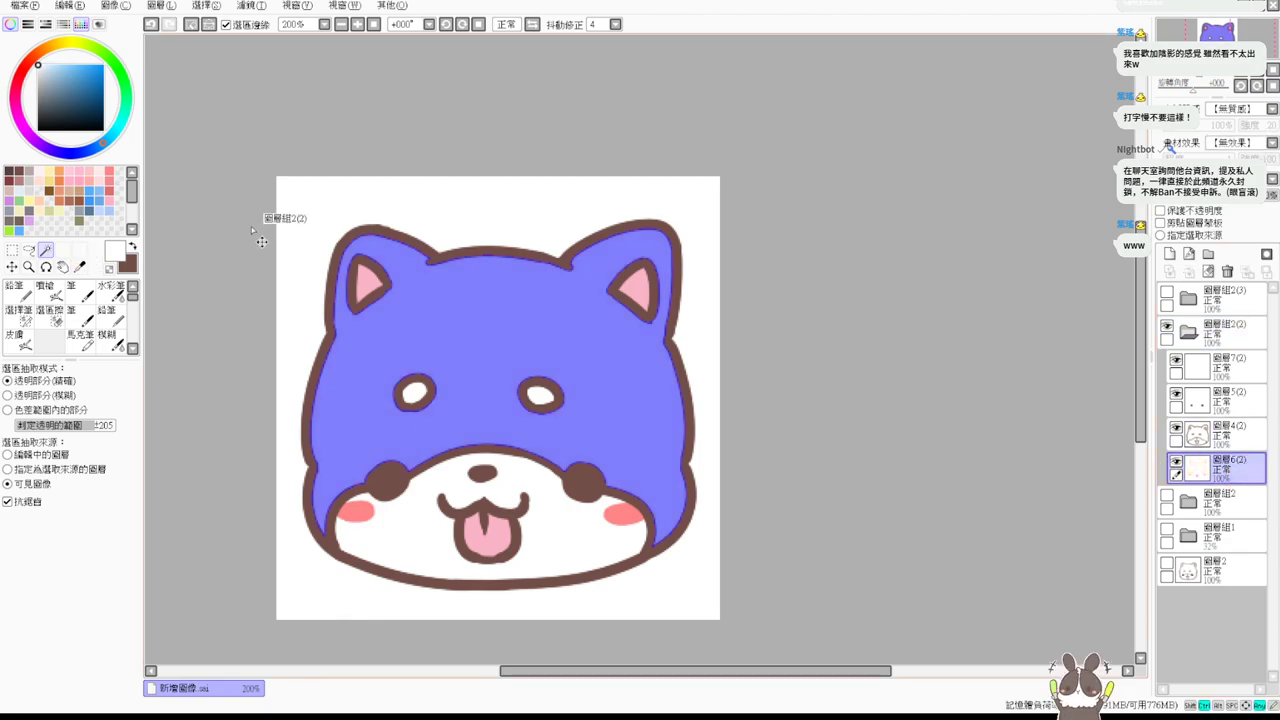
Paint a pale blue pencil shadow down the right side of the white head, from the ear to the jaw.
left_click(28, 188)
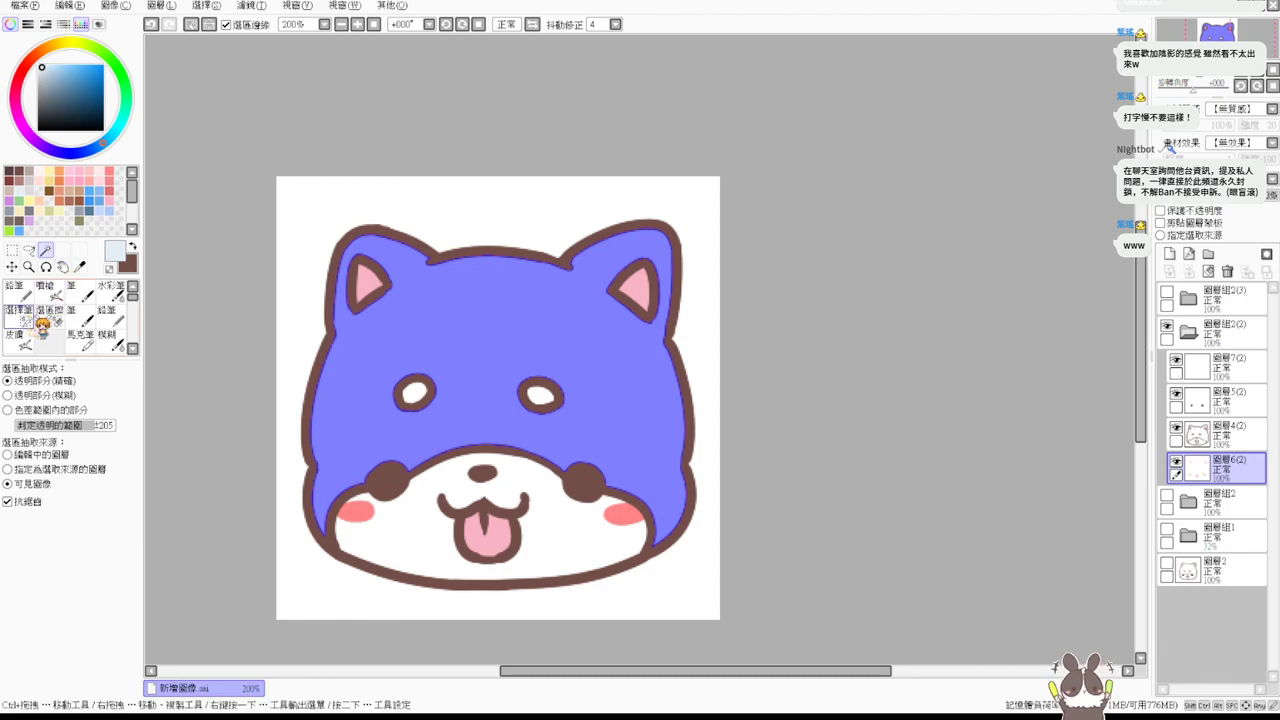
left_click(16, 289)
left_click_drag(655, 235, 667, 271)
mouse_move(655, 325)
left_mouse_down()
mouse_move(631, 476)
mouse_move(658, 375)
left_mouse_up()
key("ctrl+z")
mouse_move(659, 362)
left_mouse_down()
mouse_move(655, 302)
mouse_move(678, 440)
mouse_move(668, 372)
mouse_move(655, 510)
mouse_move(662, 471)
left_mouse_up()
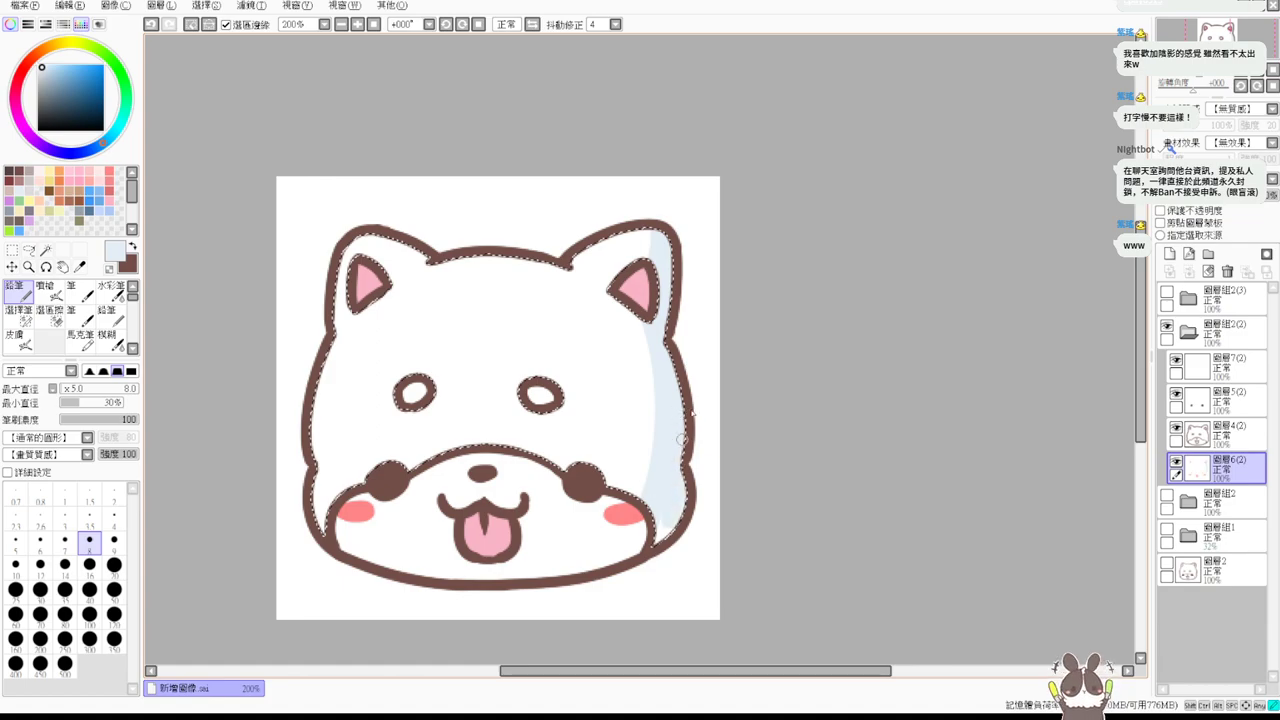
left_click_drag(648, 579, 664, 528)
Select the muzzle with layer 圖層6(2) temporarily hidden and paint a pale blue shadow over its lower right part.
scroll(664, 527, "up", 2)
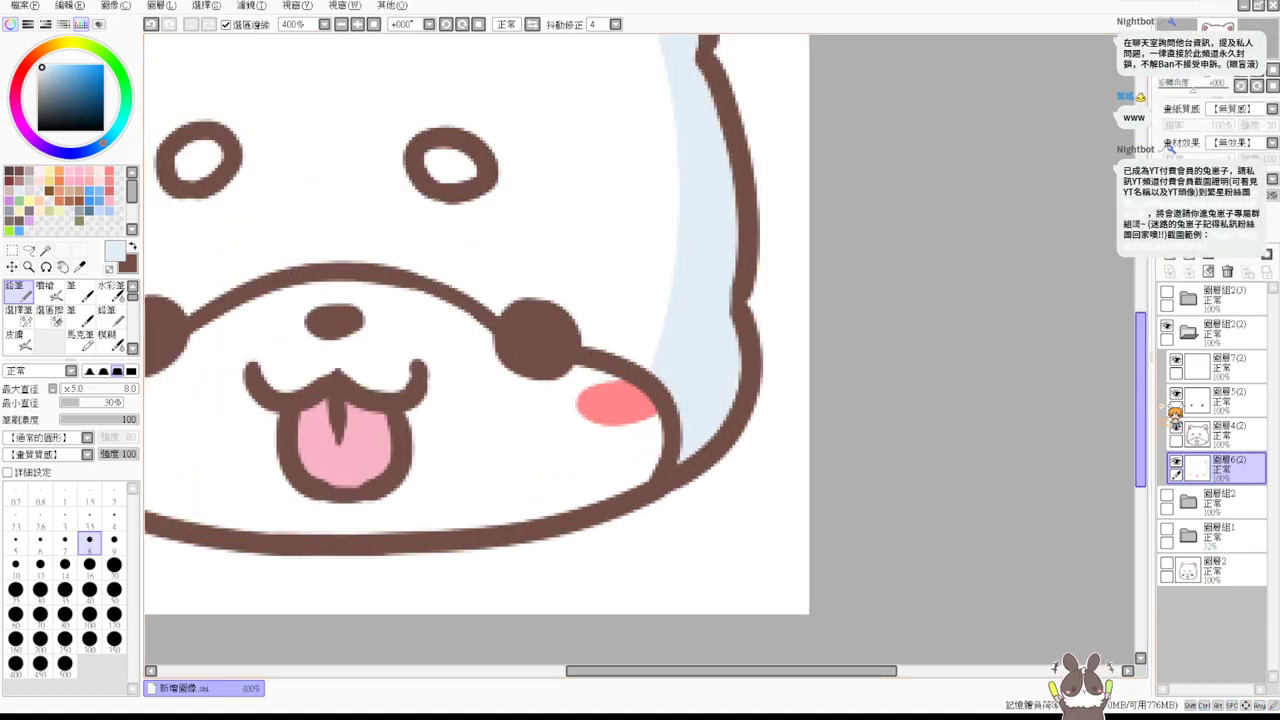
left_click(1176, 462)
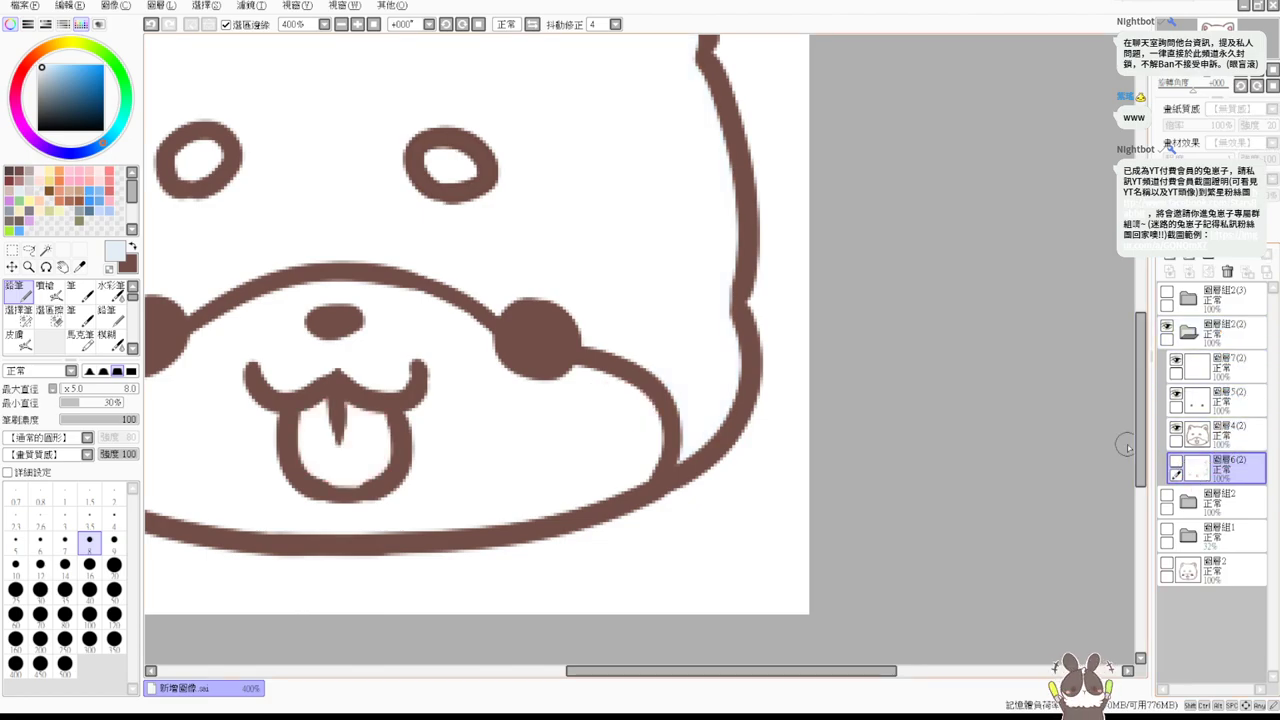
left_click(45, 249)
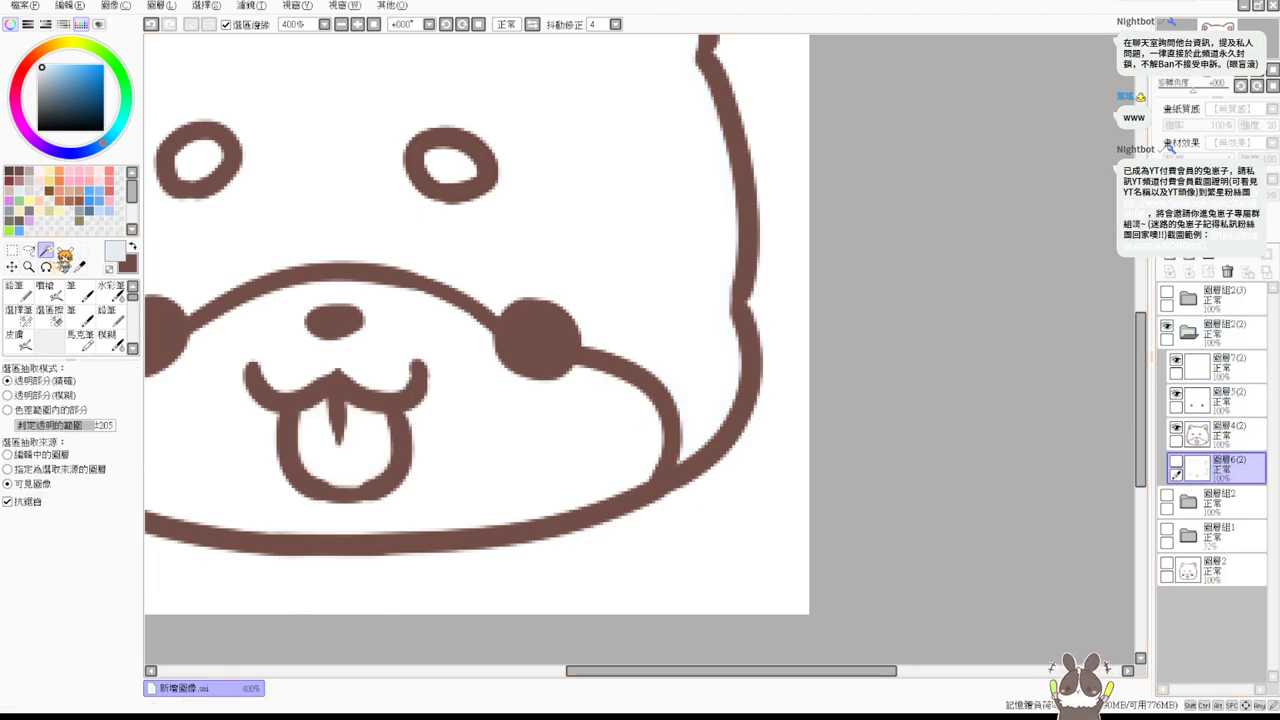
left_click(493, 491)
left_click(1176, 462)
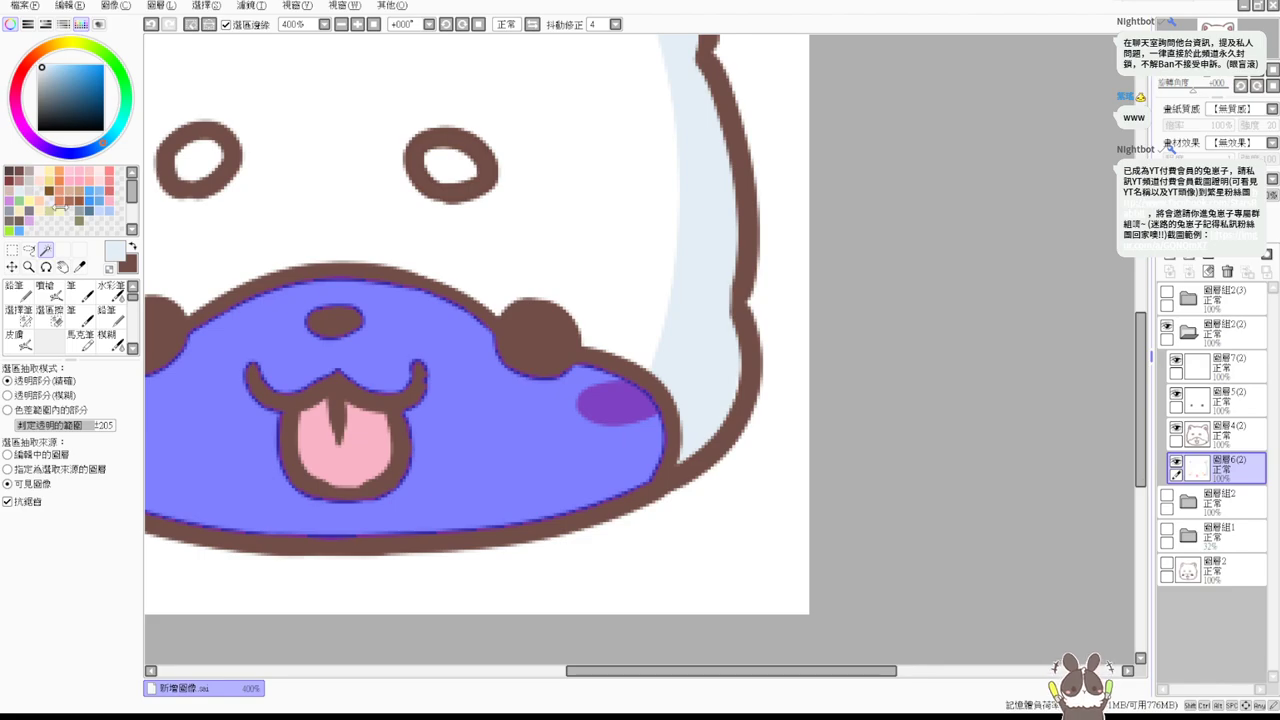
left_click(15, 290)
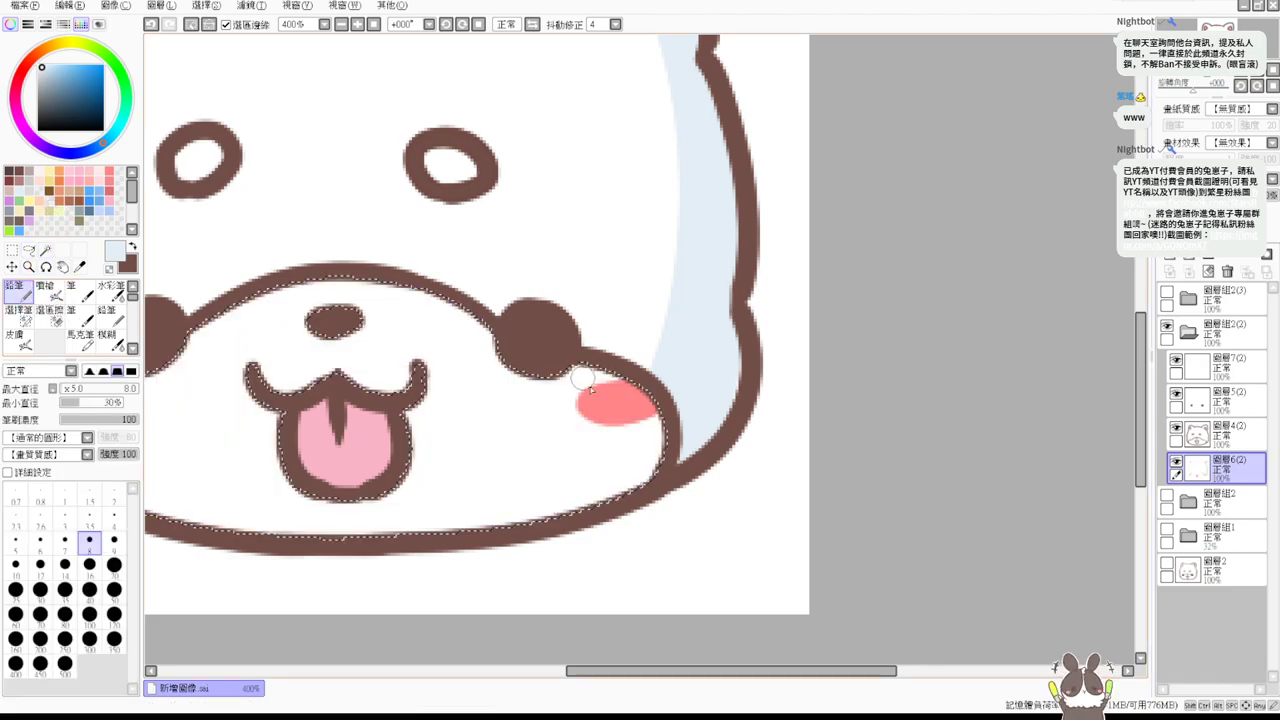
mouse_move(654, 374)
left_mouse_down()
mouse_move(462, 520)
mouse_move(633, 439)
mouse_move(648, 392)
mouse_move(559, 489)
mouse_move(473, 539)
mouse_move(604, 512)
mouse_move(663, 465)
mouse_move(661, 399)
mouse_move(575, 533)
left_mouse_up()
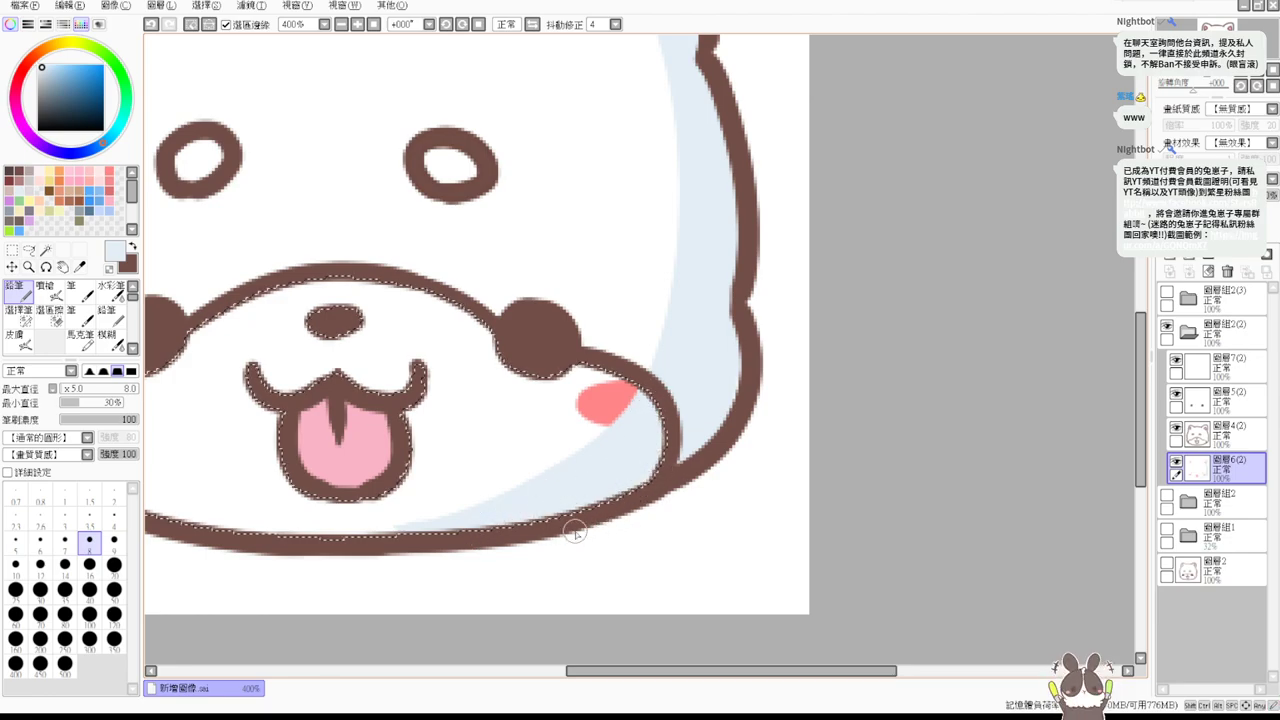
Repaint the white dog's right cheek blush in pink, add a pale blue shadow beside the tongue, and clear the selection.
left_click(603, 398, "alt")
mouse_move(603, 398)
left_mouse_down()
mouse_move(613, 414)
mouse_move(652, 412)
left_mouse_up()
left_click(585, 476, "alt")
mouse_move(410, 392)
left_mouse_down()
mouse_move(418, 440)
mouse_move(398, 486)
left_mouse_up()
mouse_move(418, 430)
left_mouse_down()
mouse_move(425, 388)
mouse_move(395, 478)
left_mouse_up()
key("ctrl+d")
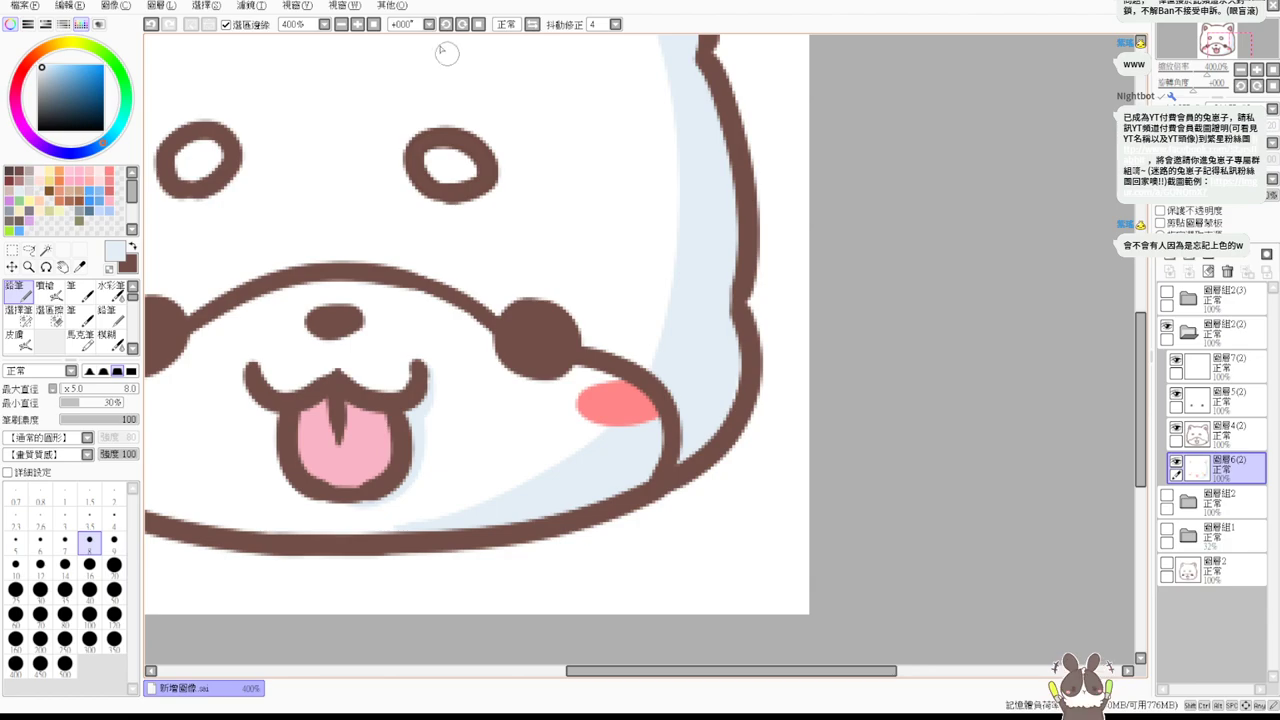
Collapse and hide the white variant's group 圖層組2(2), and show and expand the copy 圖層組2(3).
left_click(373, 24)
left_click(46, 250)
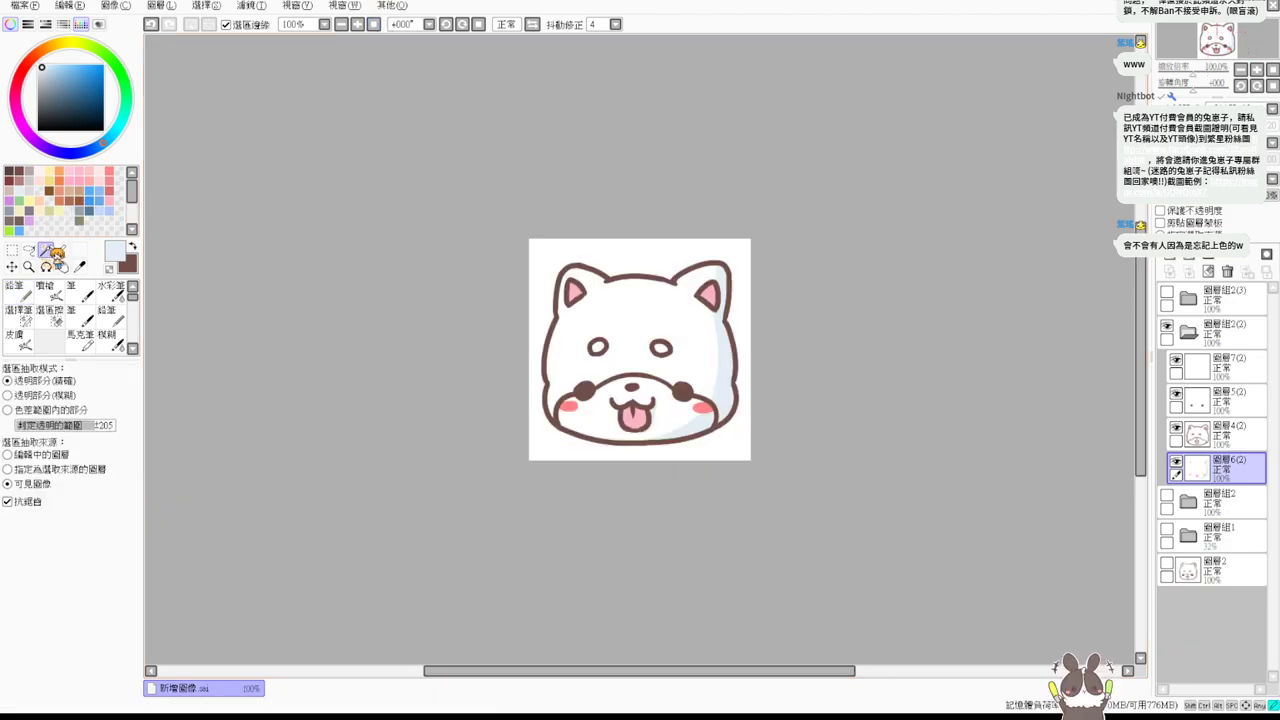
left_click(684, 372)
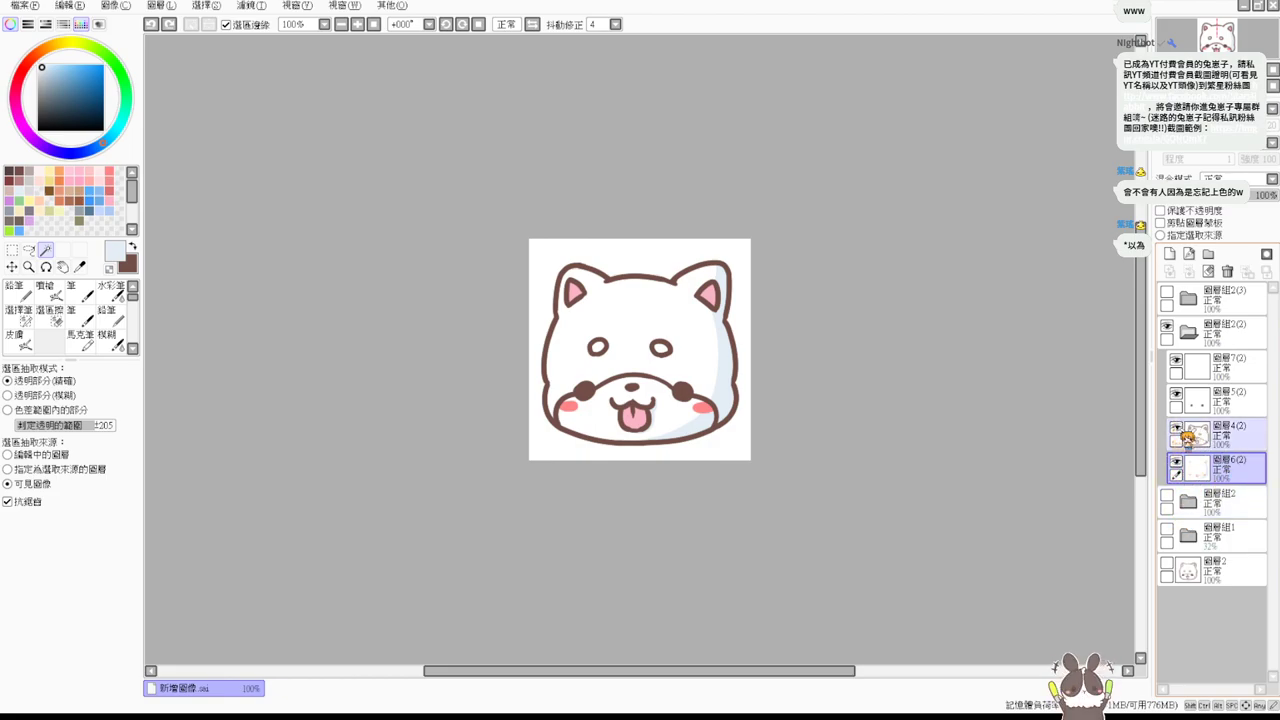
left_click(1200, 338)
left_click(1187, 333)
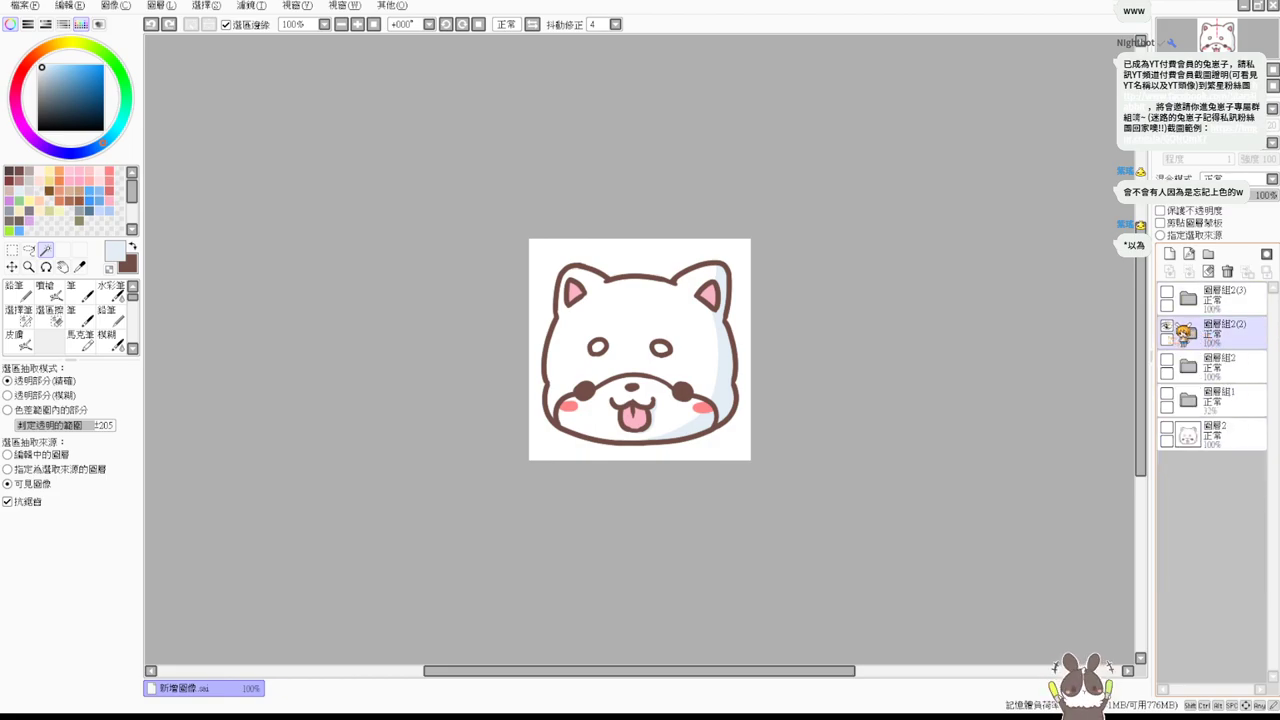
left_click(1166, 325)
left_click(1166, 291)
left_click(1188, 298)
left_click(1210, 333)
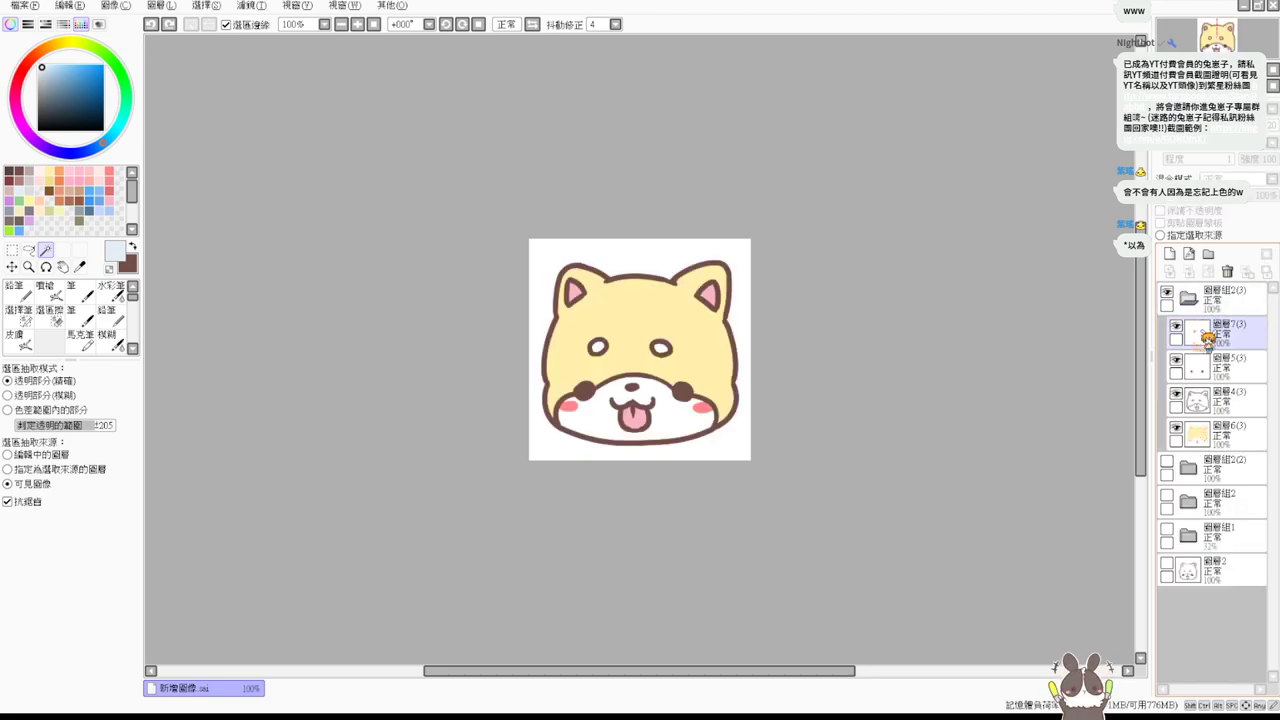
Select the head fur with layer 圖層6(3) temporarily hidden and fill it with dark grey-brown on that layer.
key("ctrl+plus")
left_click(1203, 440)
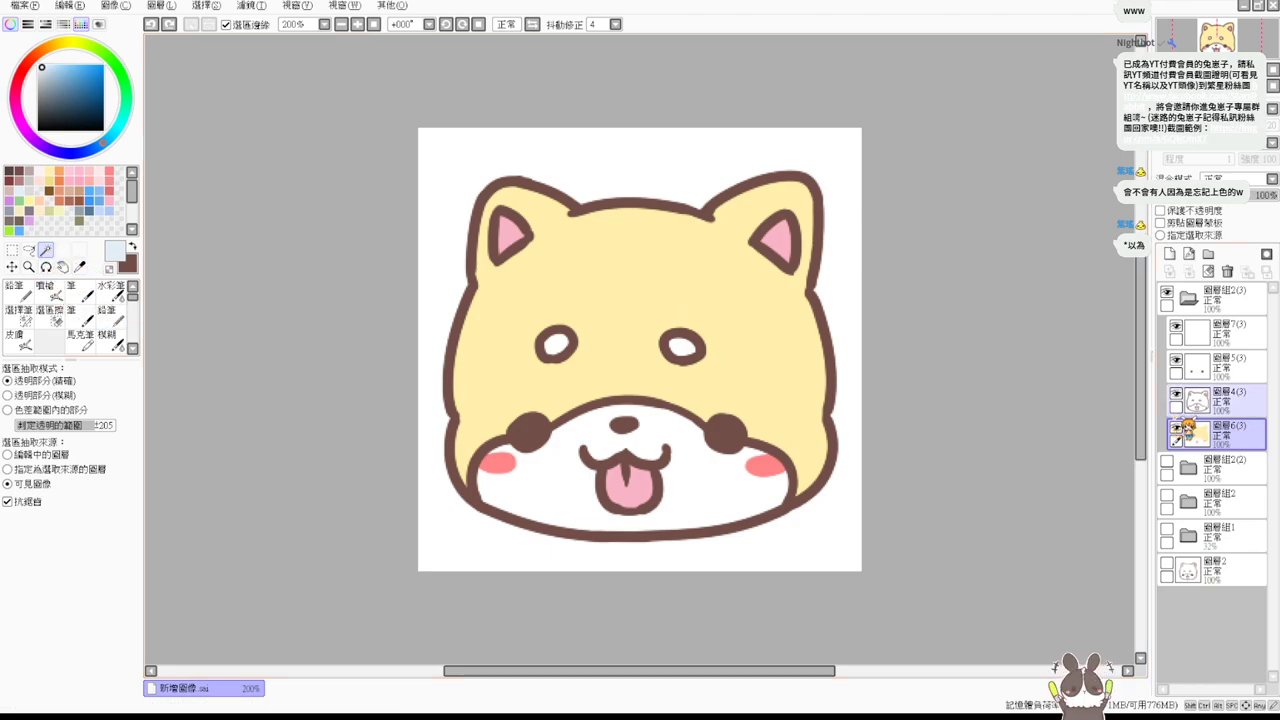
left_click(1176, 428)
left_click(766, 338)
left_click(1176, 428)
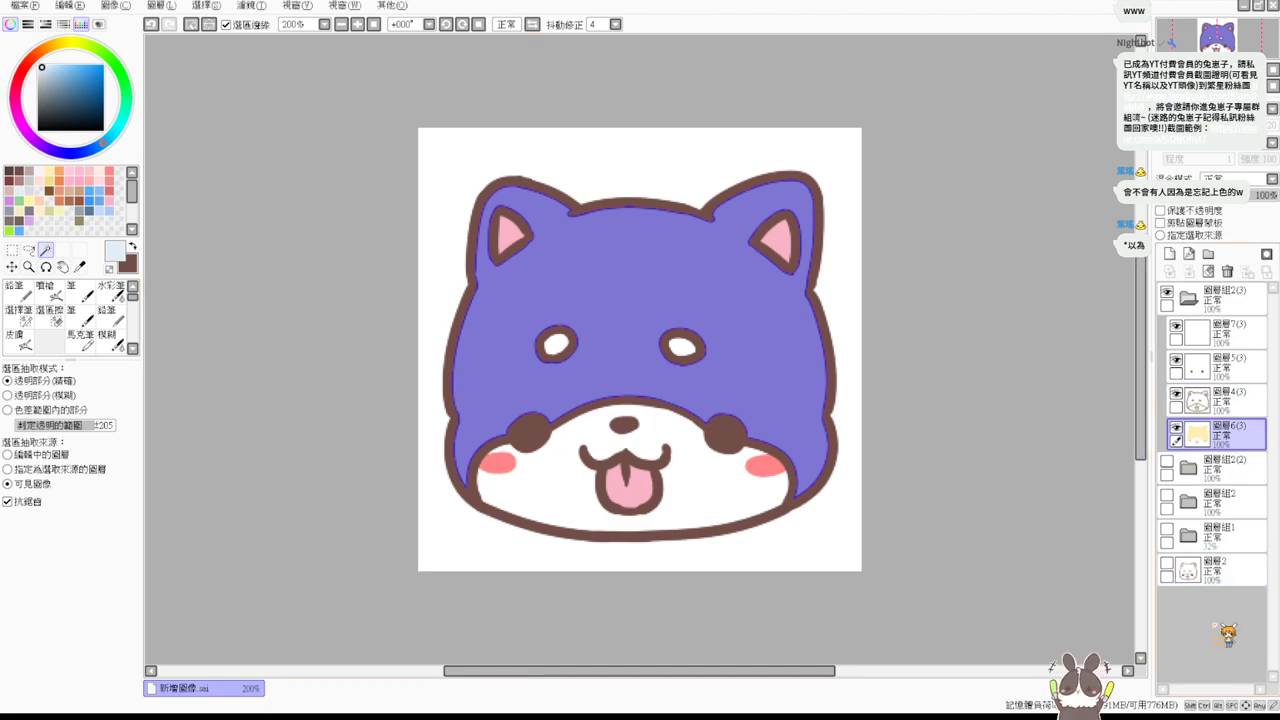
left_click(15, 220)
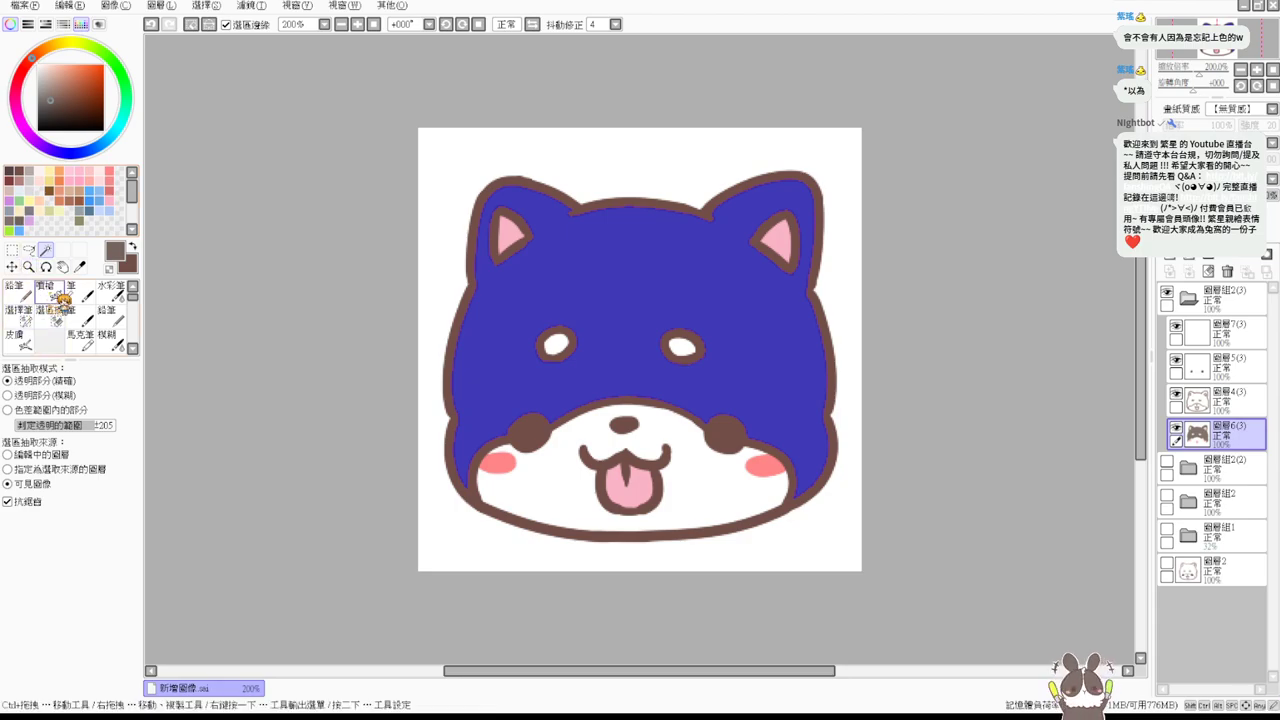
Paint a darker grey-brown pencil shadow down the right side of the head, from ear to jaw, and clear the selection.
left_click(20, 292)
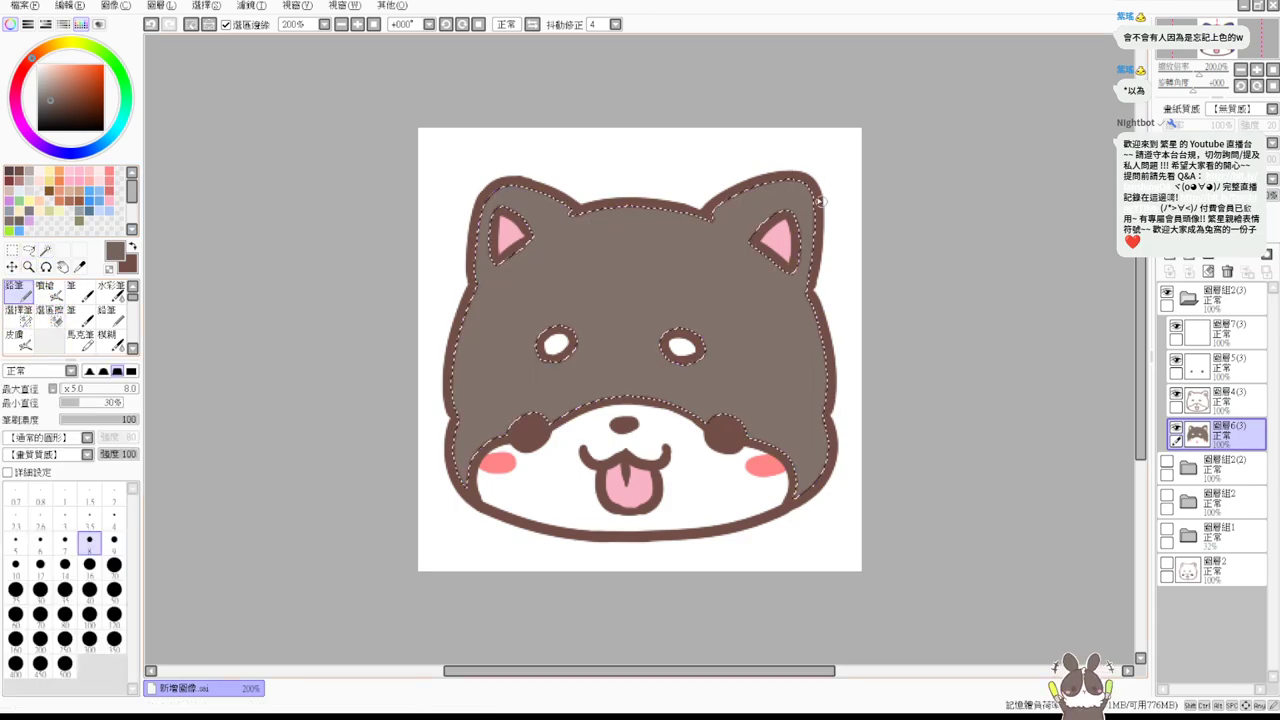
mouse_move(798, 182)
left_mouse_down()
mouse_move(811, 259)
mouse_move(812, 239)
mouse_move(790, 289)
mouse_move(786, 262)
mouse_move(783, 453)
left_mouse_up()
mouse_move(797, 268)
left_mouse_down()
mouse_move(813, 380)
mouse_move(799, 331)
left_mouse_up()
mouse_move(808, 403)
left_mouse_down()
mouse_move(793, 457)
mouse_move(826, 330)
left_mouse_up()
left_click_drag(803, 457, 786, 494)
key("ctrl+d")
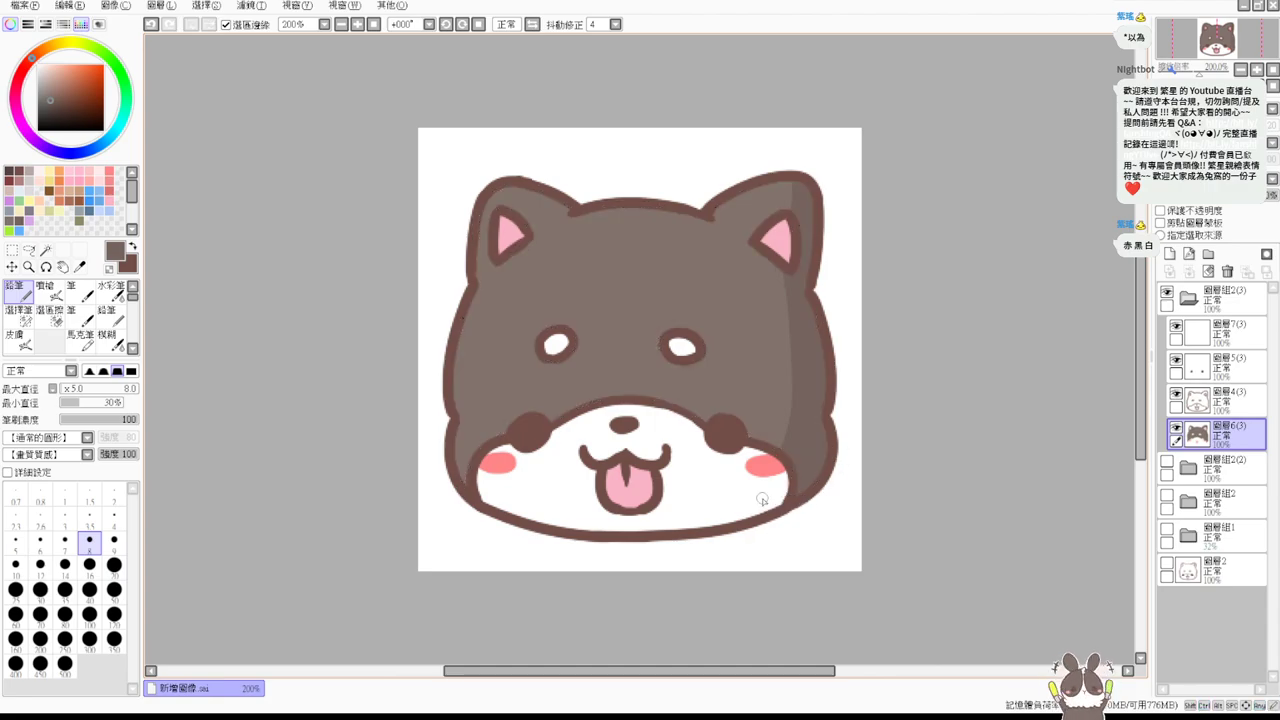
Select the dark dog's muzzle area with the magic wand while layer 圖層6(3) is temporarily hidden.
left_click(1176, 428)
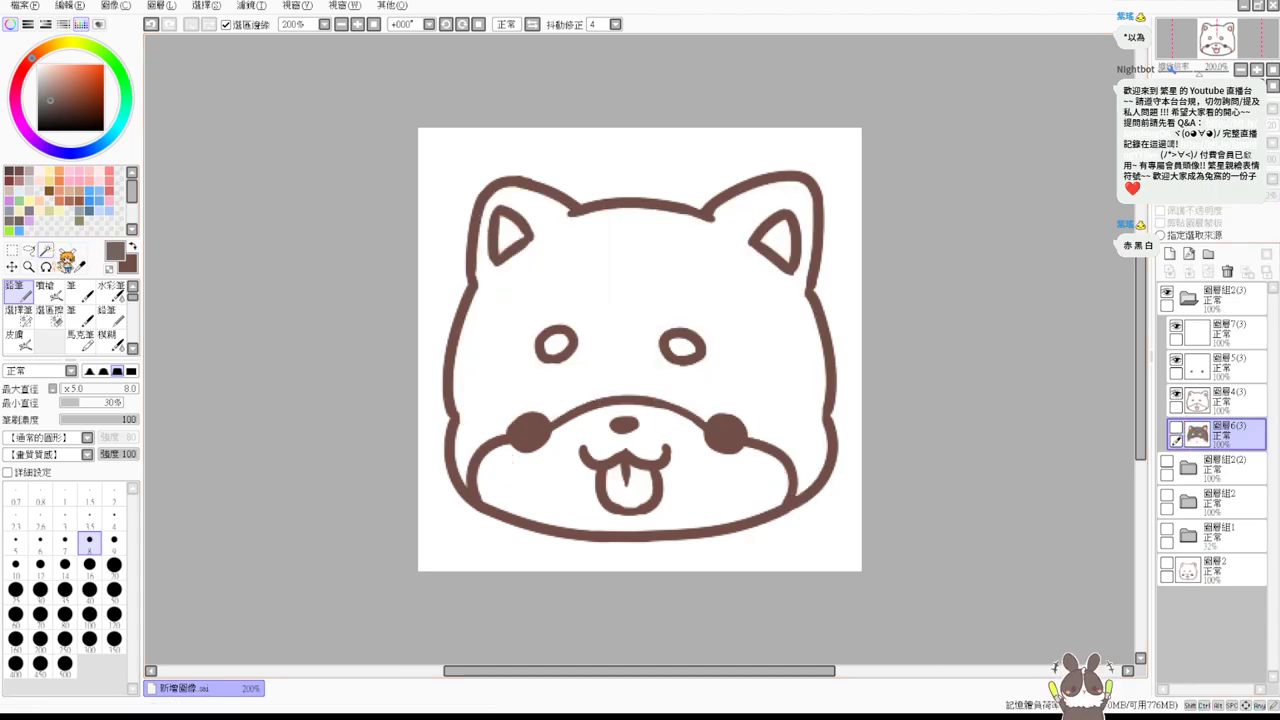
left_click(45, 249)
left_click(735, 497)
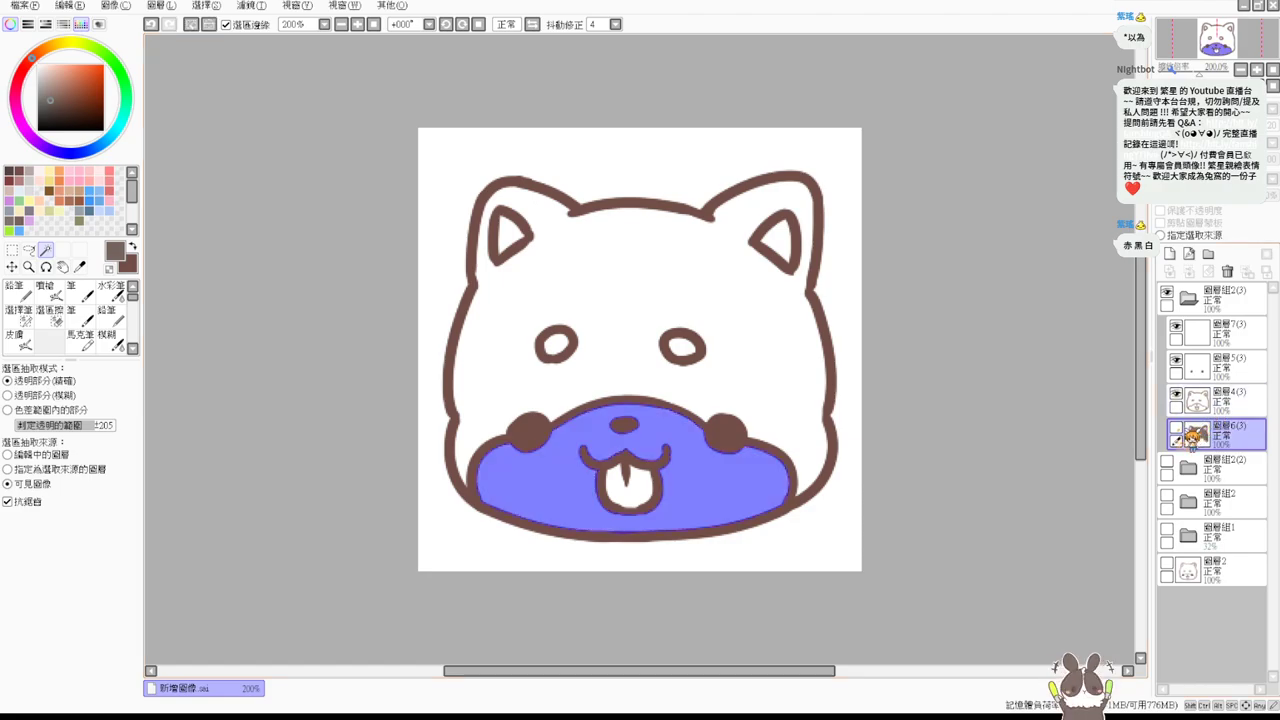
left_click(1176, 428)
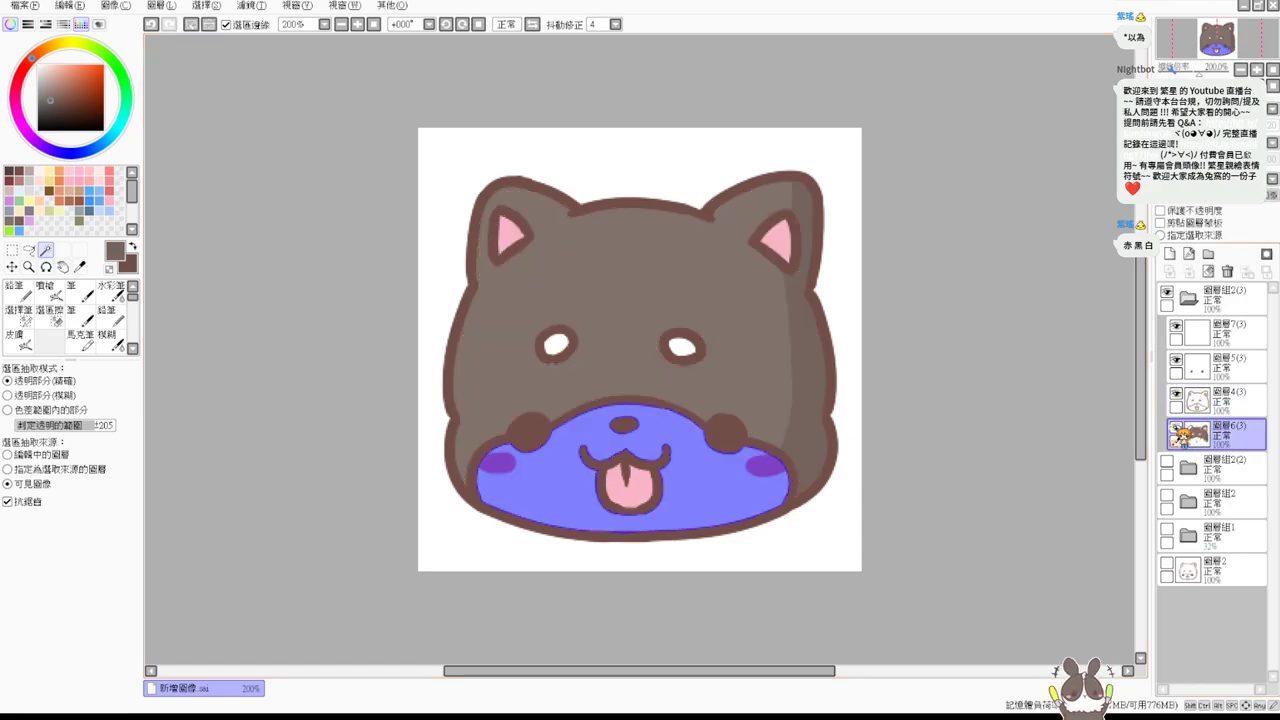
Paint pale blue pencil shadows on the lower right part of the muzzle and beside the tongue.
left_click(24, 187)
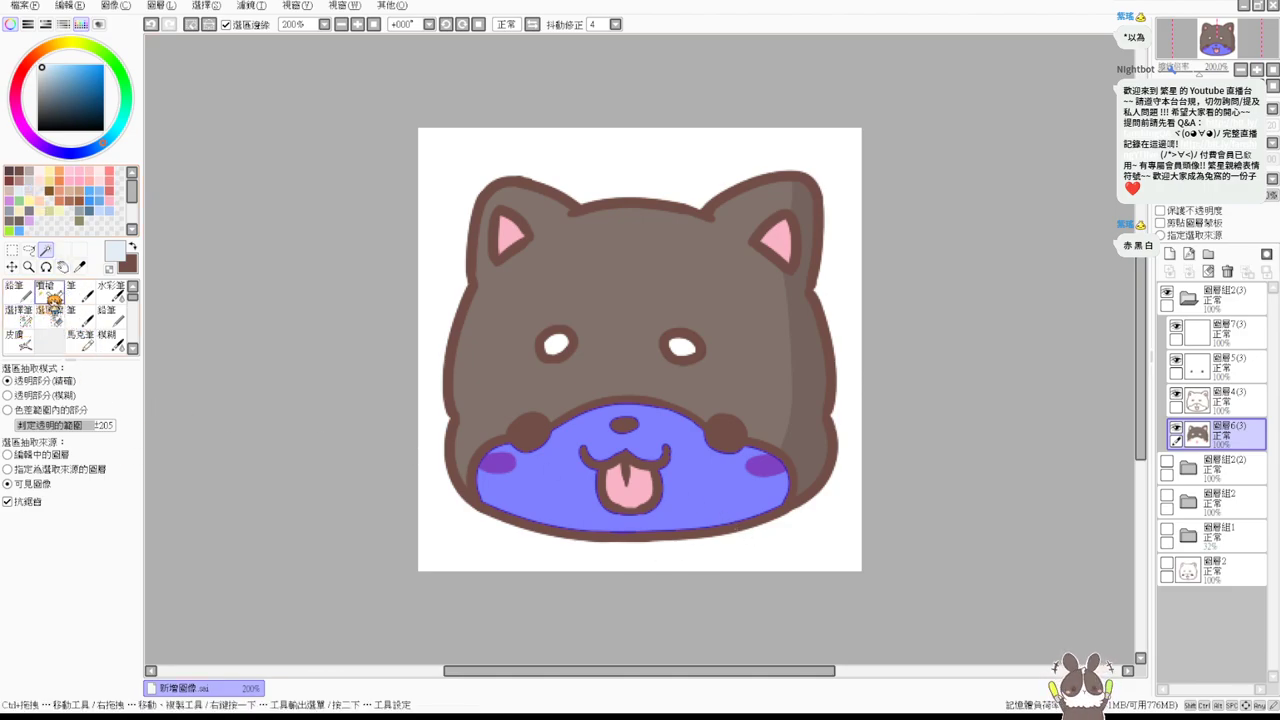
left_click(22, 292)
mouse_move(780, 458)
left_mouse_down()
mouse_move(690, 525)
mouse_move(780, 492)
mouse_move(768, 516)
mouse_move(785, 500)
left_mouse_up()
mouse_move(658, 477)
left_mouse_down()
mouse_move(652, 514)
mouse_move(632, 510)
left_mouse_up()
left_click_drag(668, 452, 662, 478)
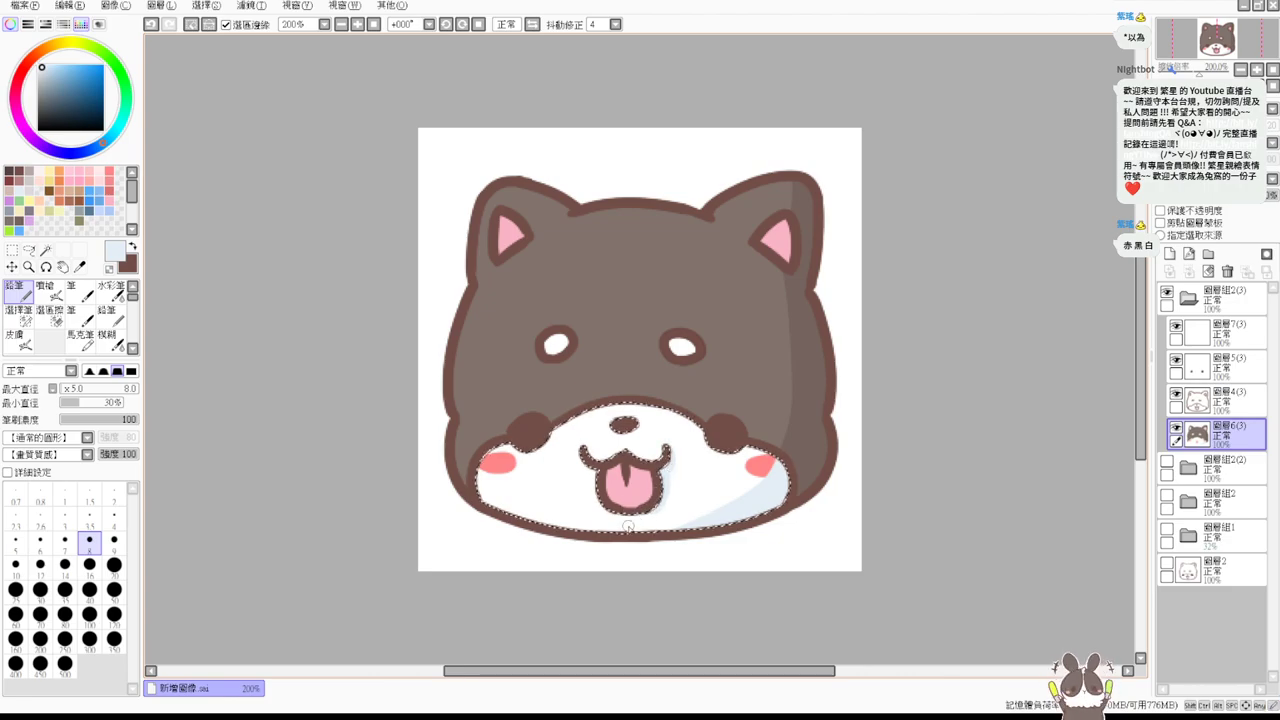
Repaint the dark dog's right cheek blush in its sampled pink and clear the selection.
left_click(762, 465, "alt")
left_click_drag(762, 466, 776, 468)
key("ctrl+d")
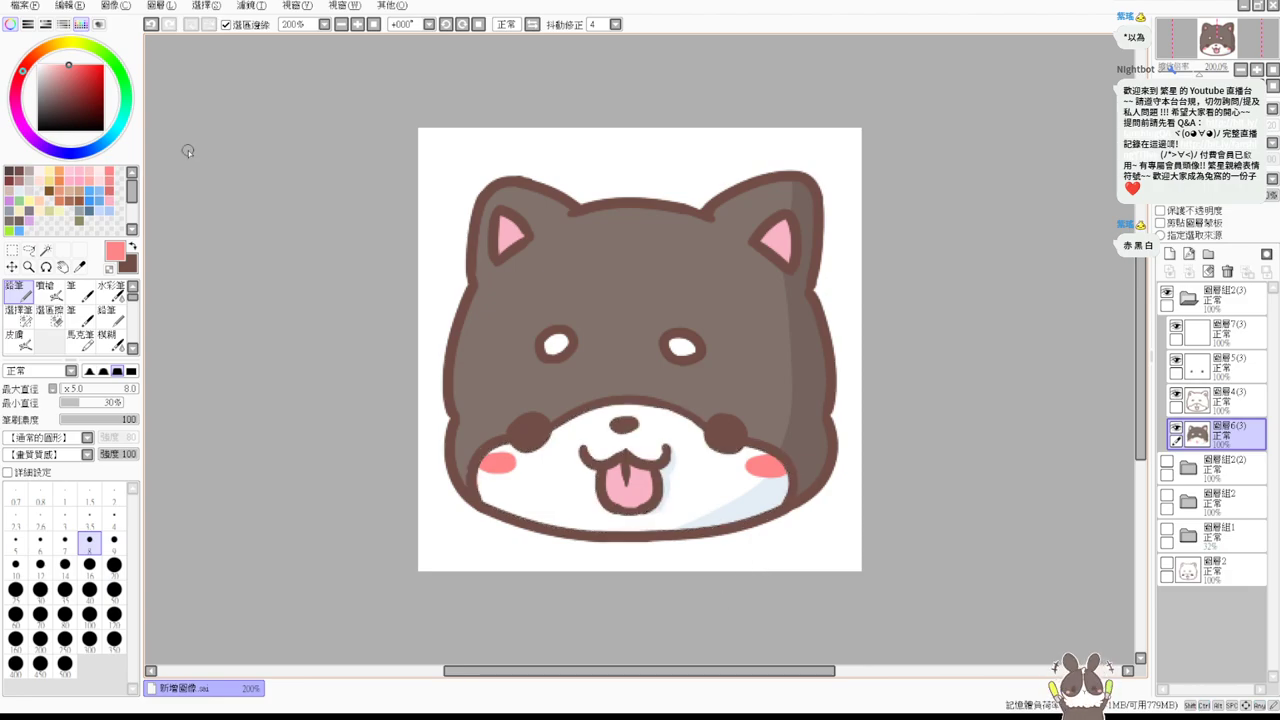
Collapse the group 圖層組2(3) and make the variant groups 圖層組2, 圖層組2(2) and 圖層組2(3) all visible.
left_click(1188, 298)
left_click(1187, 298)
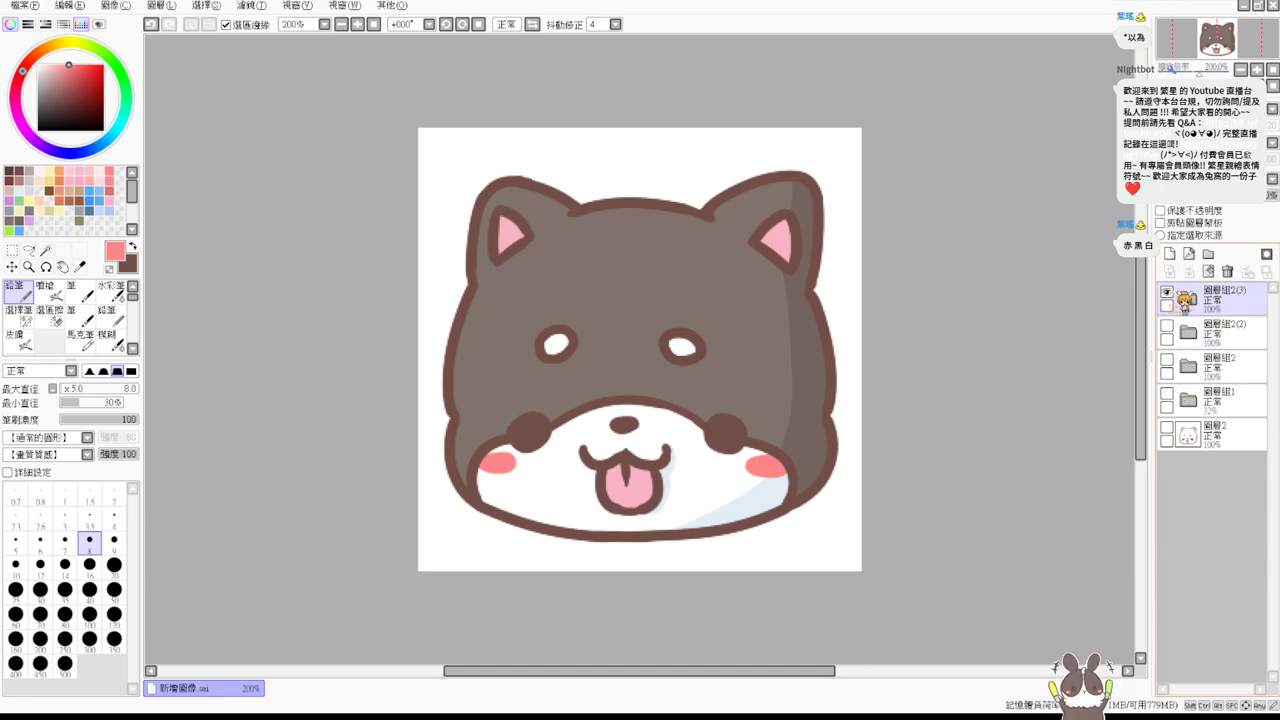
left_click(1166, 291)
left_click(1185, 398)
left_click(1166, 392)
left_click(1188, 365)
left_click(1166, 359)
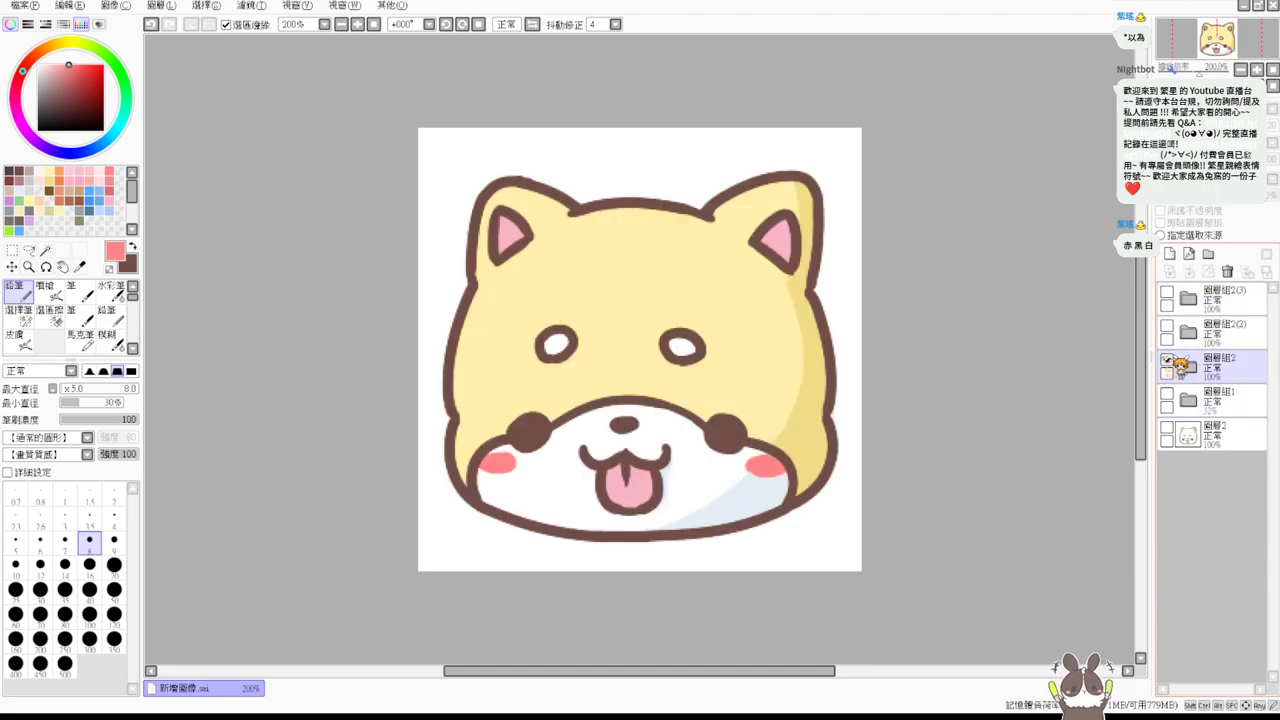
left_click(1188, 331)
left_click(1166, 325)
left_click(1188, 298)
left_click(1166, 291)
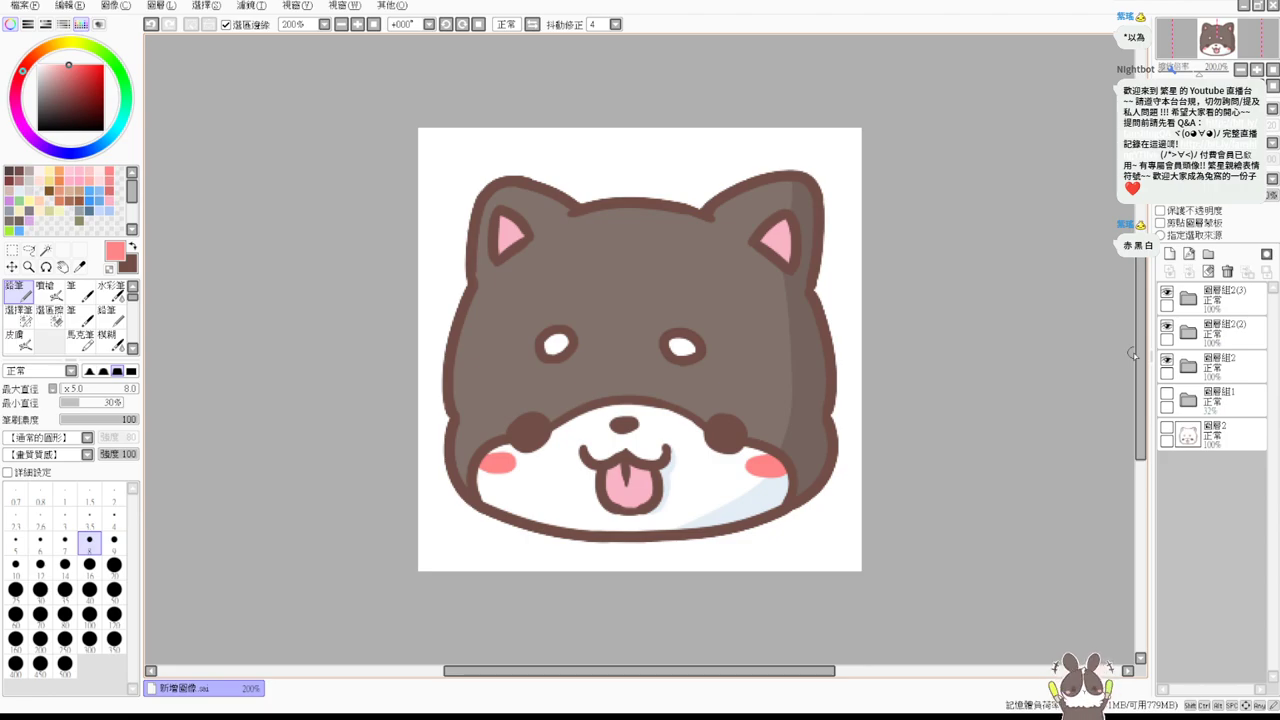
left_click(1215, 400)
left_click(1220, 368)
left_click(1220, 334)
left_click(1222, 372)
left_click(1190, 399, "ctrl")
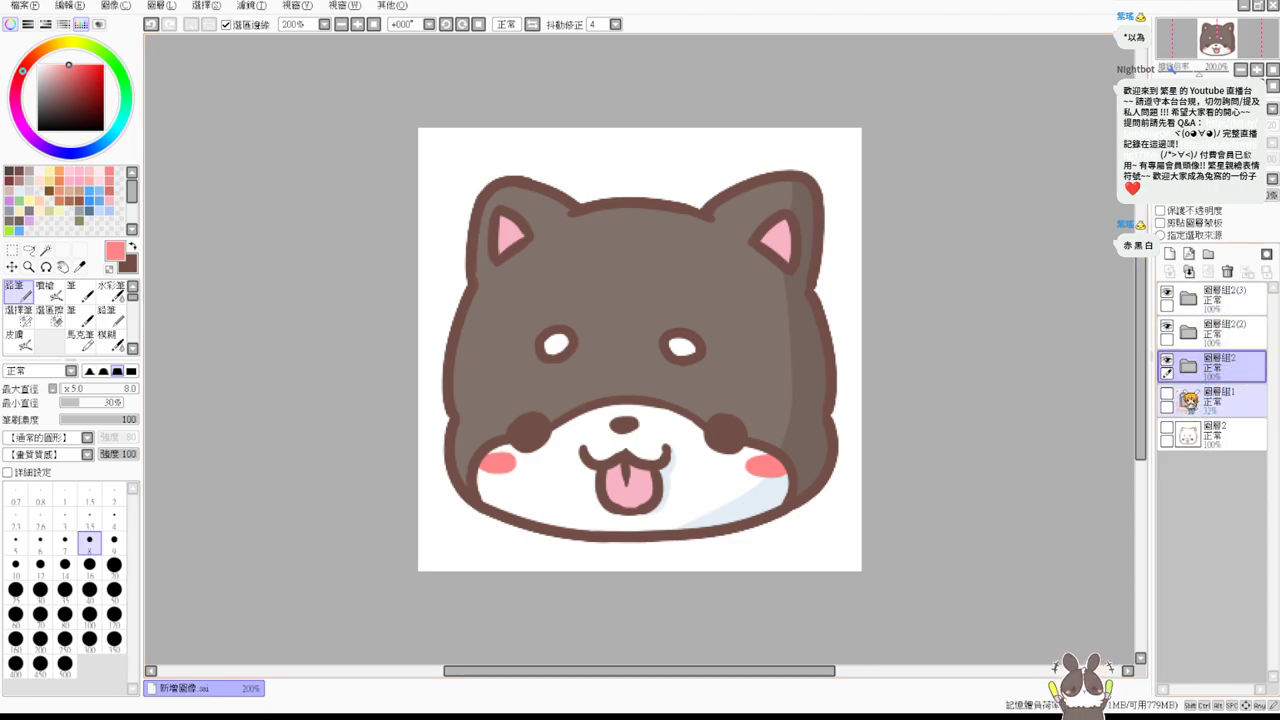
left_click(1190, 399, "ctrl")
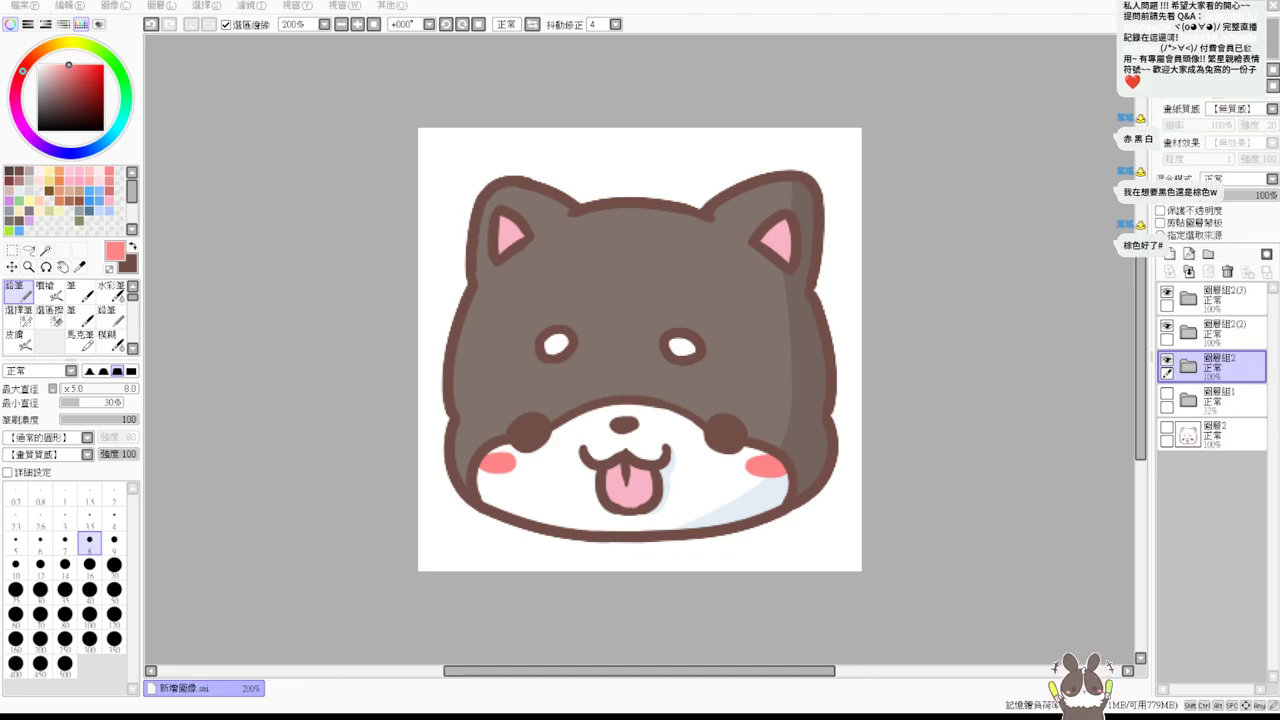
Hide groups 圖層組2(3) and 圖層組2(2), and duplicate the yellow variant group 圖層組2 at the top of the layer stack, expanded.
left_click(1215, 297)
left_click(1167, 291)
left_click(1167, 326)
left_click_drag(1230, 383, 1188, 271)
left_click(1189, 299)
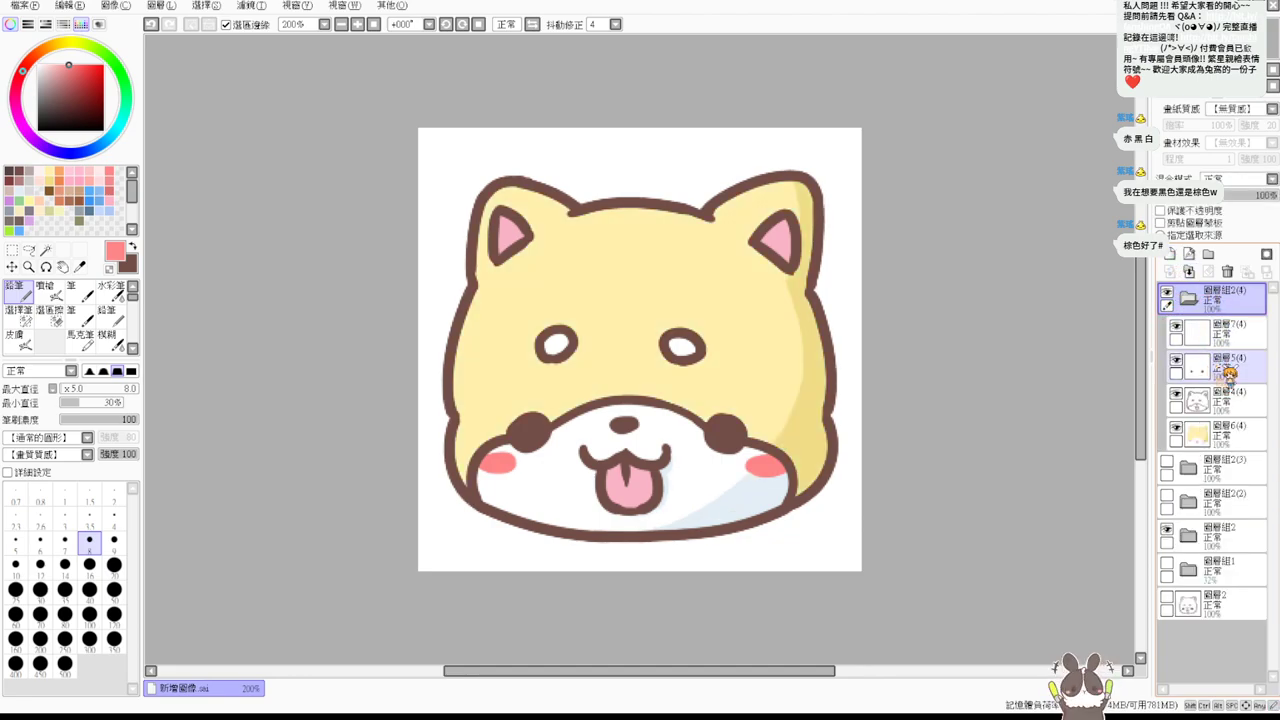
Hide the round-eye layer 圖層5(4) in the new copy and make 圖層7(4) active with dark brown as the drawing colour.
left_click(1207, 340)
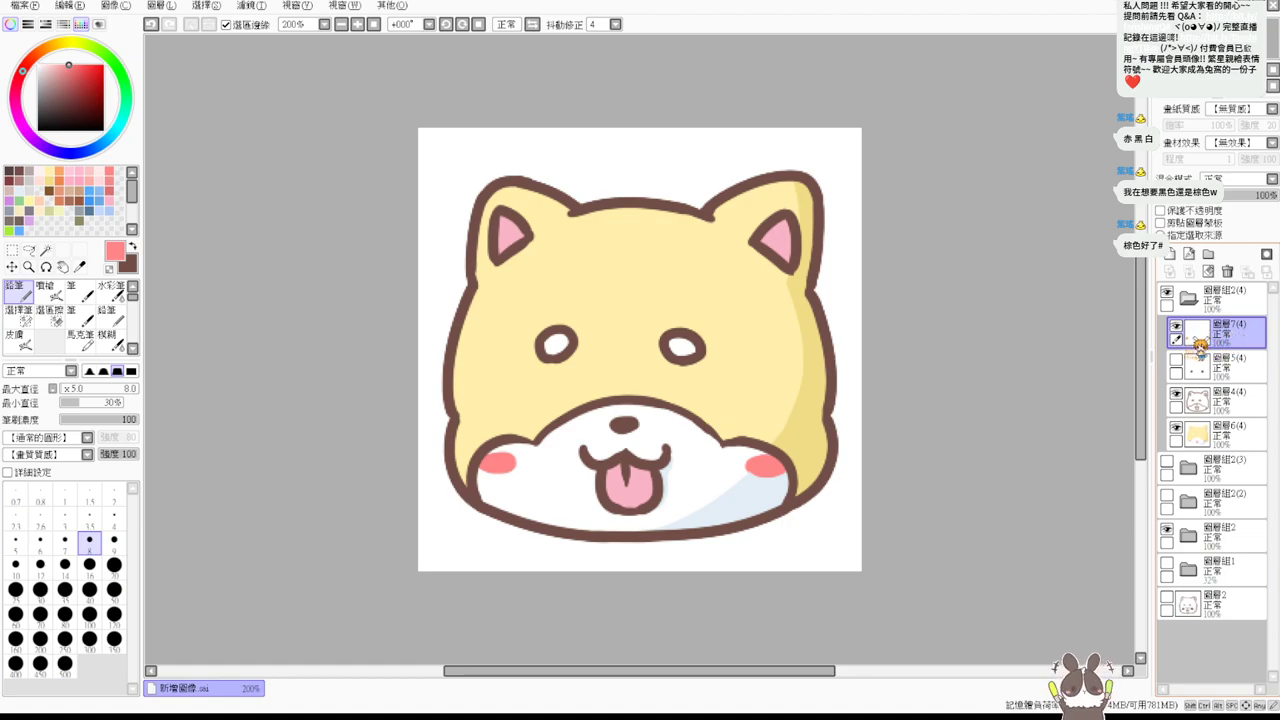
key("ctrl+plus")
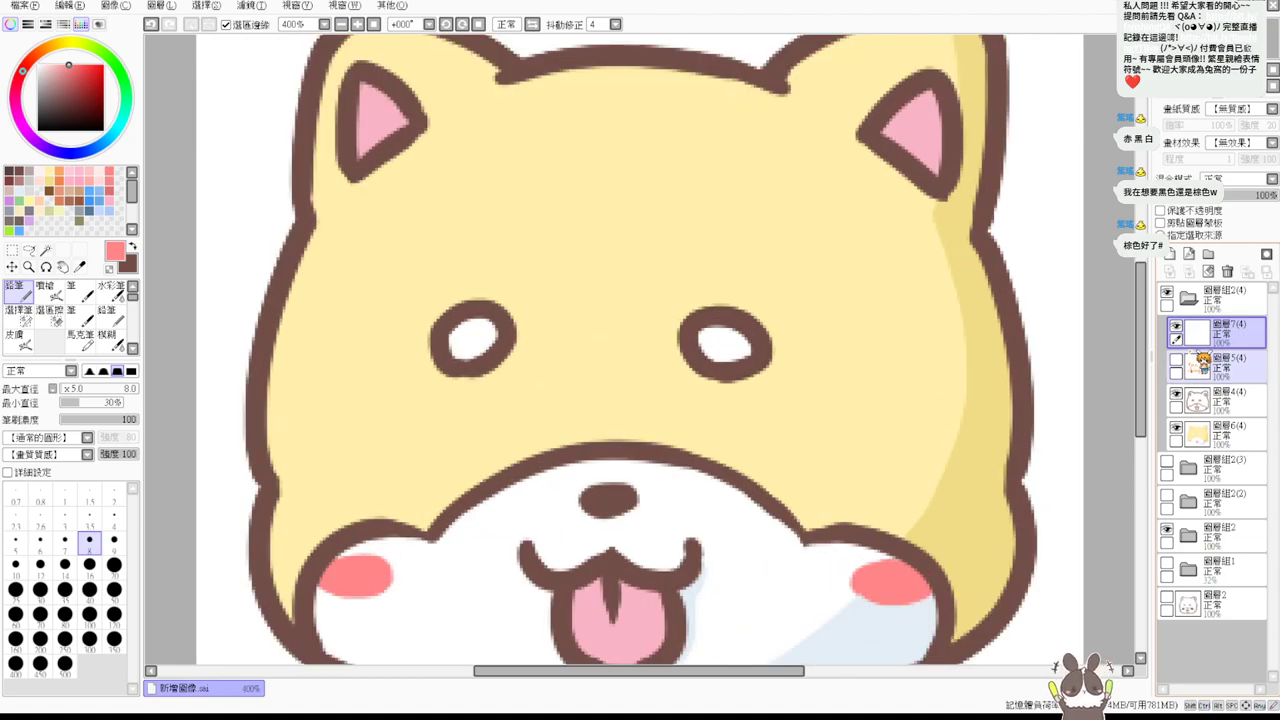
left_click(132, 246)
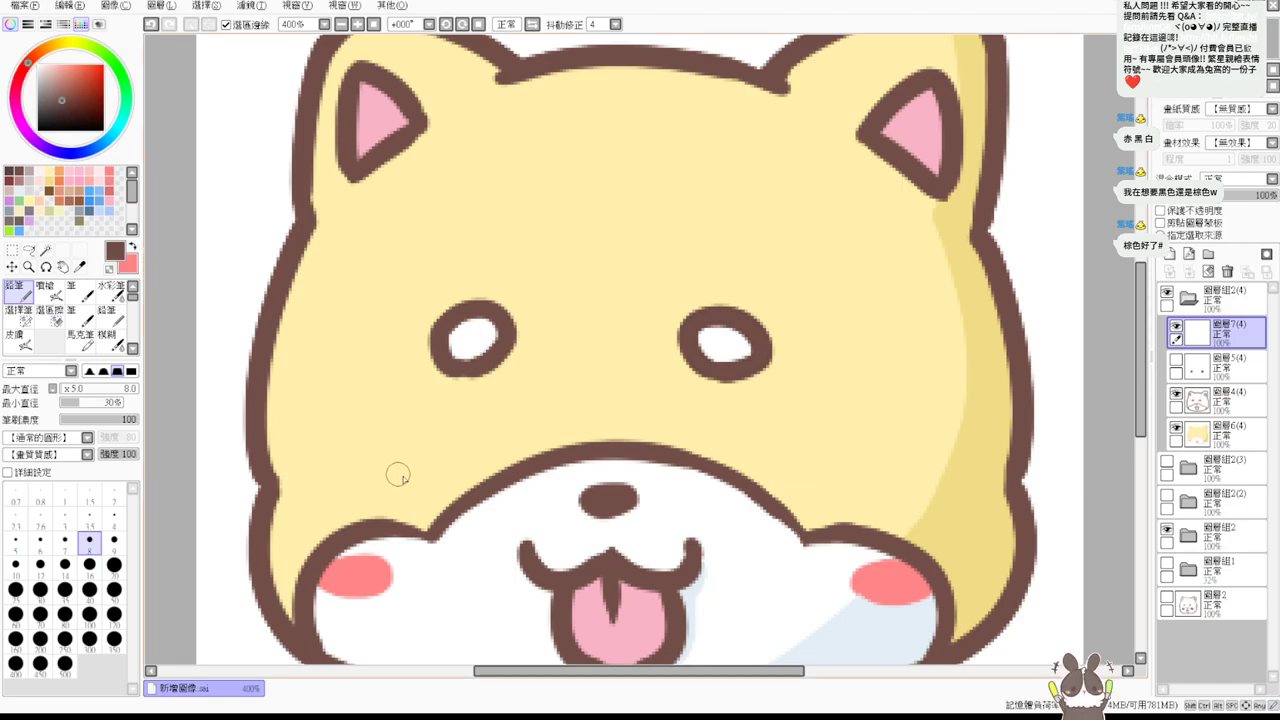
mouse_move(397, 488)
left_mouse_down()
mouse_move(465, 482)
mouse_move(439, 513)
left_mouse_up()
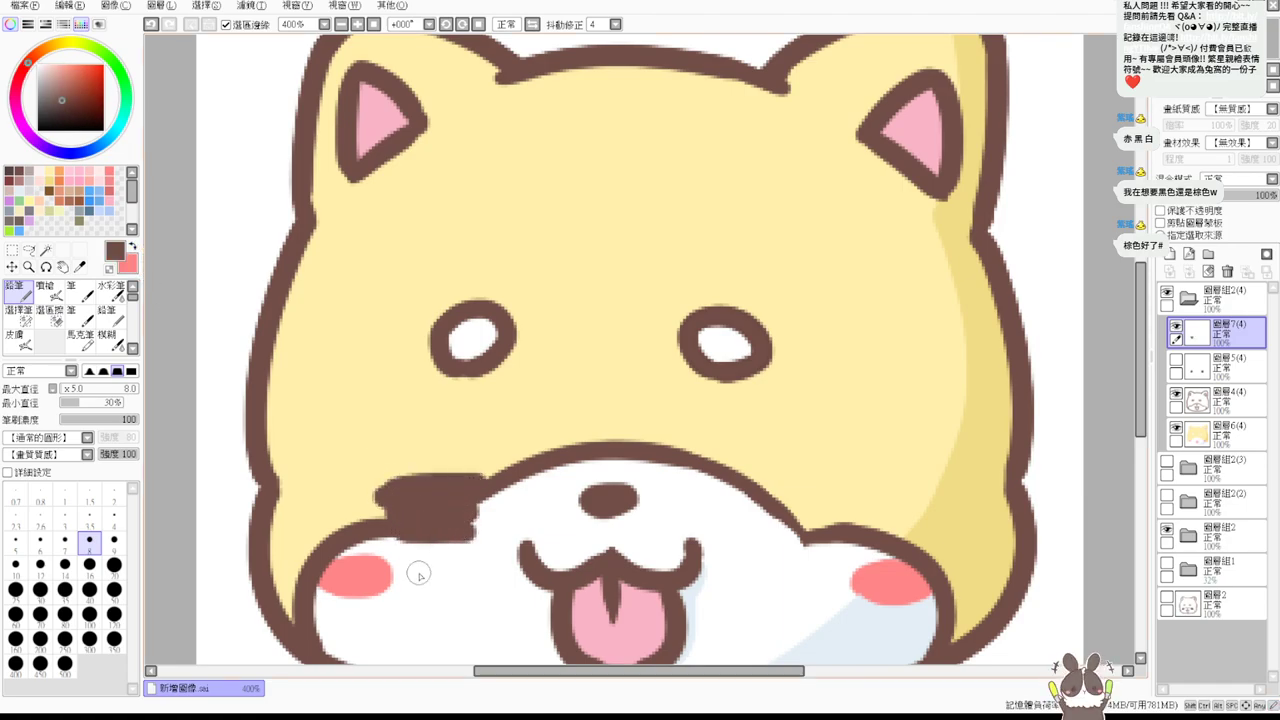
key("ctrl+z")
mouse_move(375, 458)
left_mouse_down()
mouse_move(437, 454)
mouse_move(371, 479)
mouse_move(394, 492)
mouse_move(458, 499)
mouse_move(481, 474)
mouse_move(385, 498)
mouse_move(480, 518)
mouse_move(412, 531)
mouse_move(425, 494)
mouse_move(379, 491)
mouse_move(445, 487)
mouse_move(381, 486)
mouse_move(438, 498)
mouse_move(377, 530)
mouse_move(457, 523)
left_mouse_up()
key("ctrl+z")
key("ctrl+z")
key("ctrl+z")
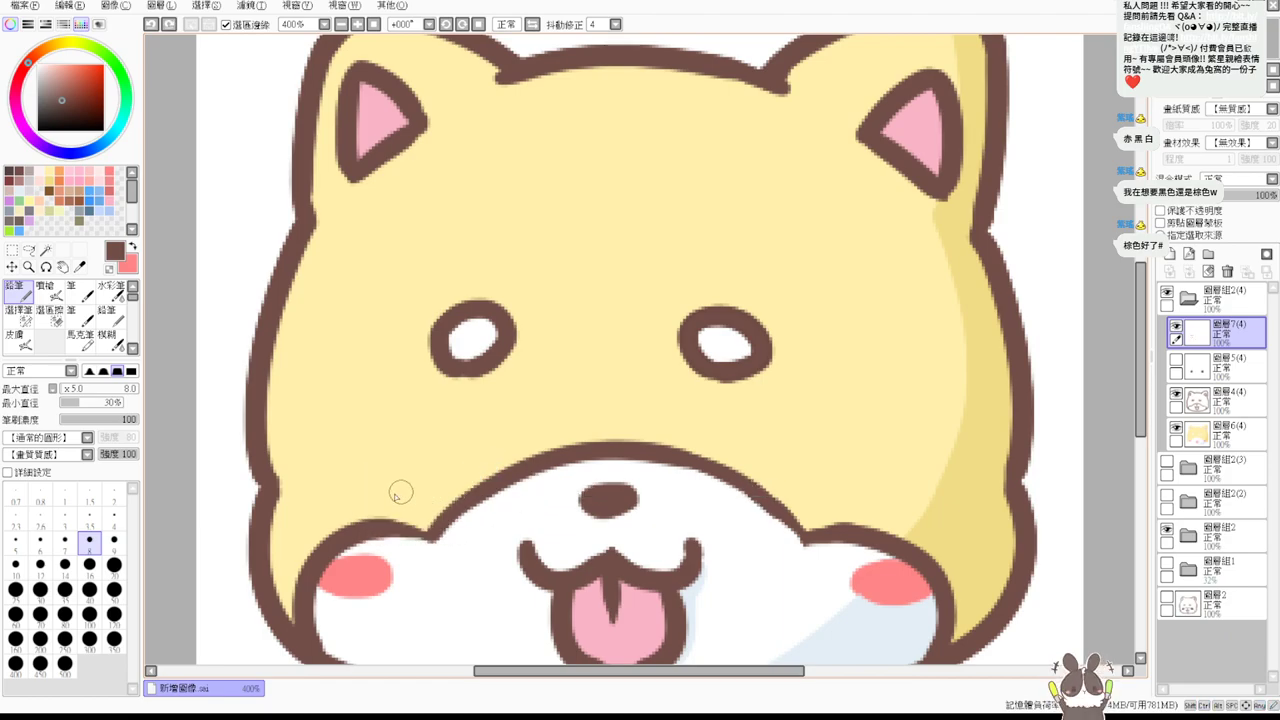
Paint two wide, blocky dark brown eyes with the size 8 pencil over the muzzle outline above the cheeks on 圖層7(4).
mouse_move(369, 491)
left_mouse_down()
mouse_move(464, 483)
mouse_move(374, 507)
mouse_move(463, 519)
mouse_move(364, 536)
mouse_move(443, 523)
left_mouse_up()
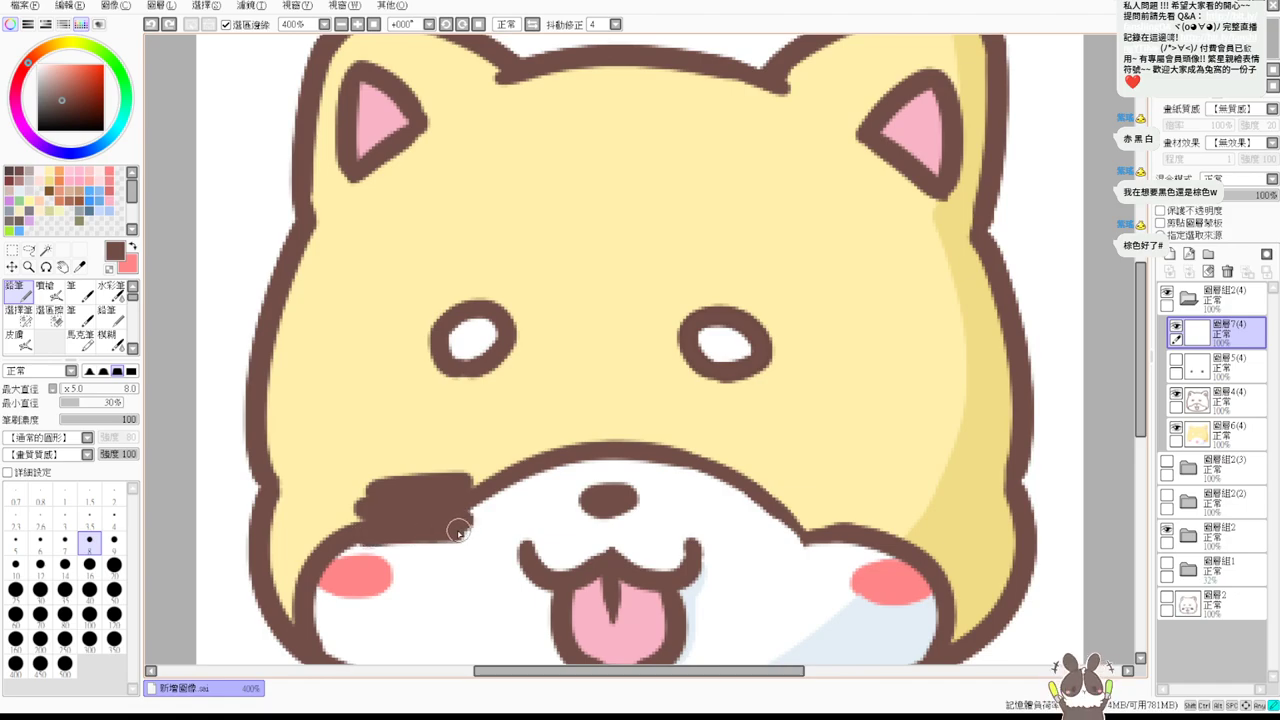
mouse_move(752, 476)
left_mouse_down()
mouse_move(848, 489)
mouse_move(773, 500)
mouse_move(837, 517)
mouse_move(767, 533)
mouse_move(842, 532)
mouse_move(758, 533)
mouse_move(820, 531)
left_mouse_up()
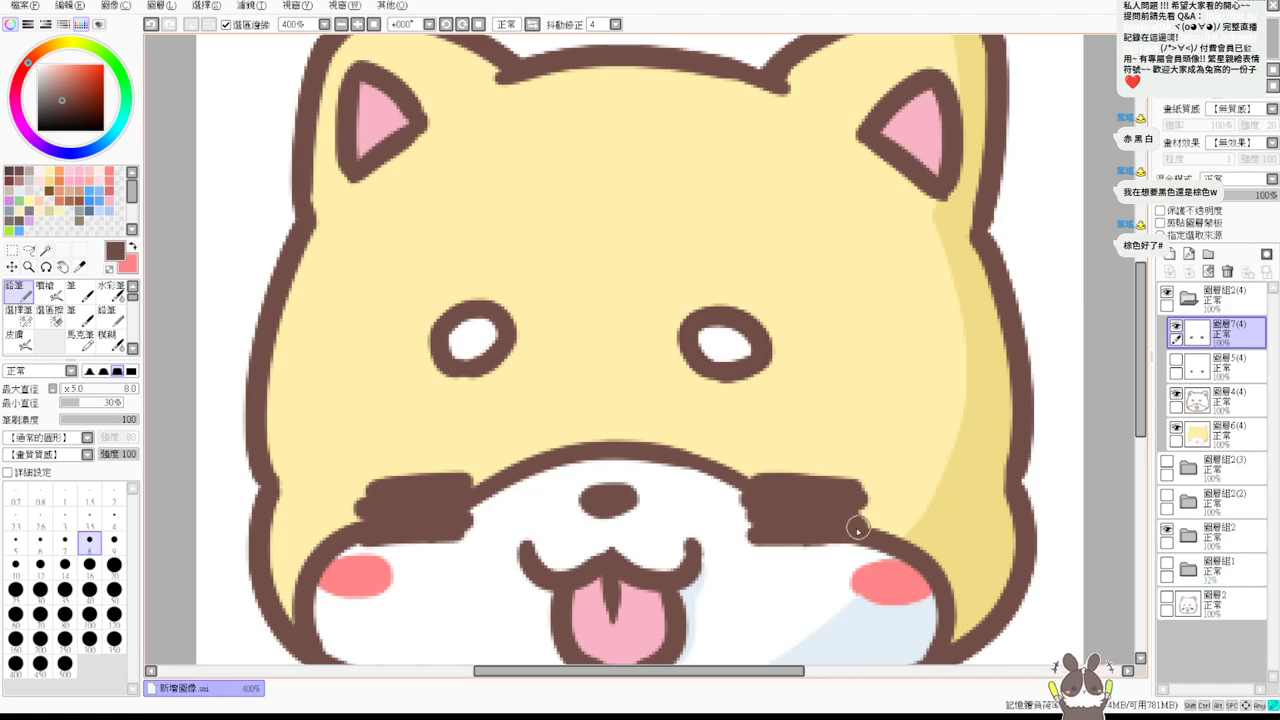
left_click(373, 24)
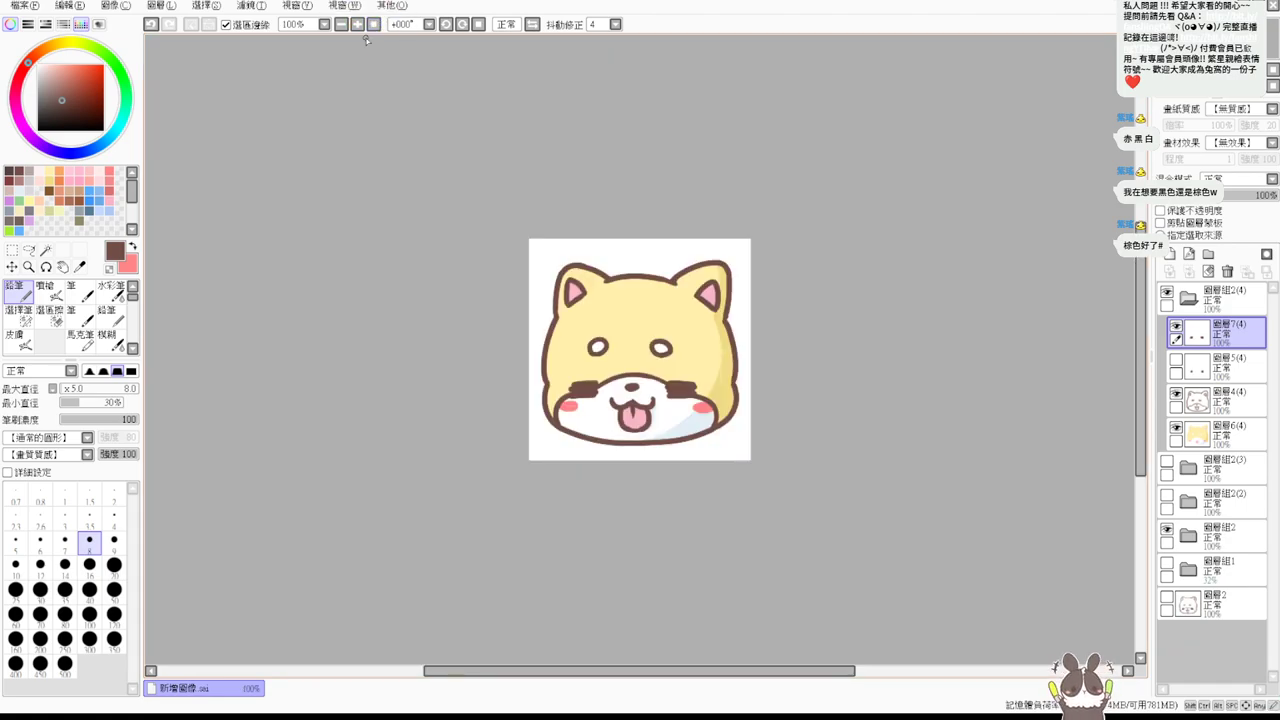
Sample white from the face and dot two highlights into each blocky eye with the pencil at size 5.
left_click(358, 25)
left_click(358, 25)
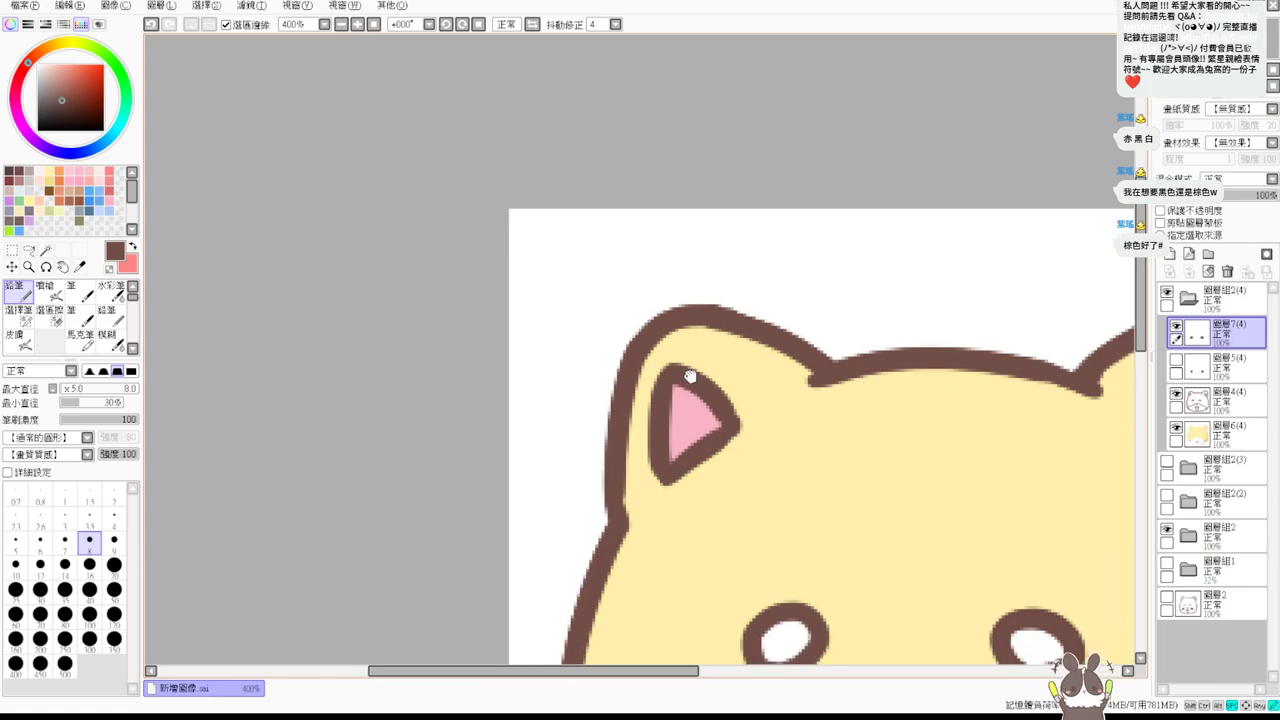
scroll(420, 134, "down", 5)
scroll(500, 306, "right", 4)
left_click(452, 283, "alt")
left_click_drag(400, 436, 372, 452)
left_click(356, 446)
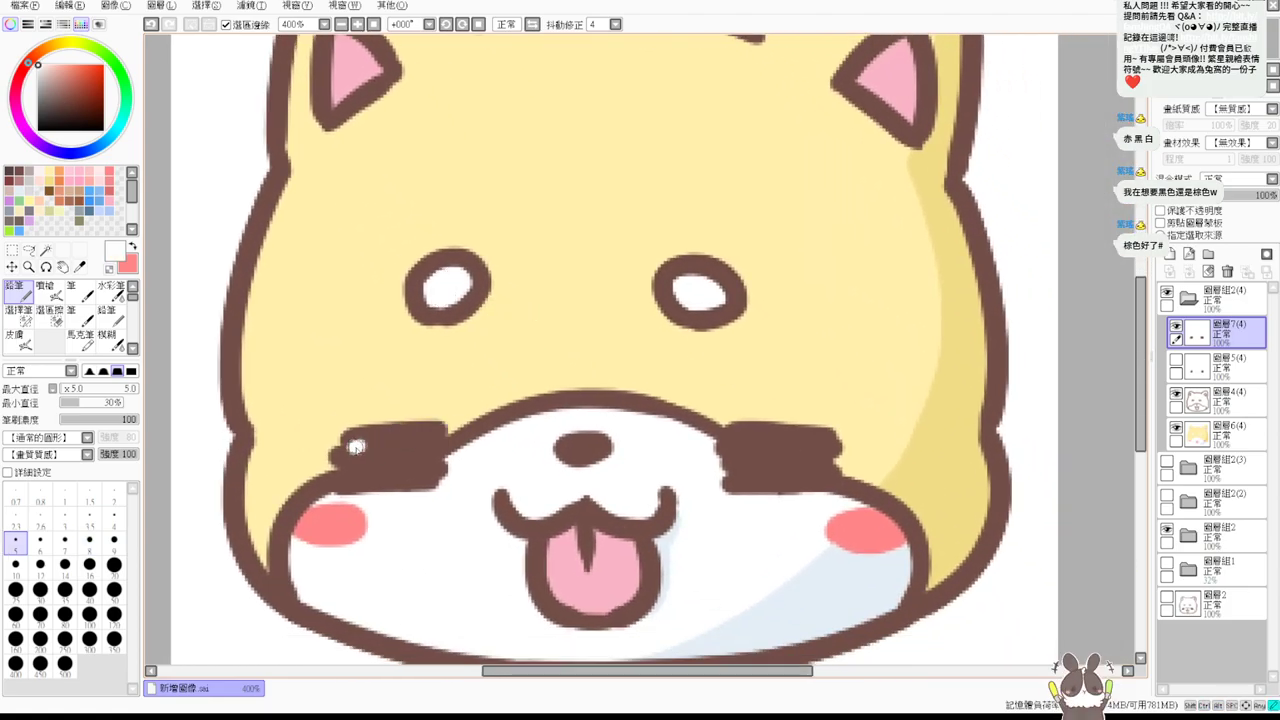
left_click(412, 467)
left_click(744, 445)
left_click(806, 471)
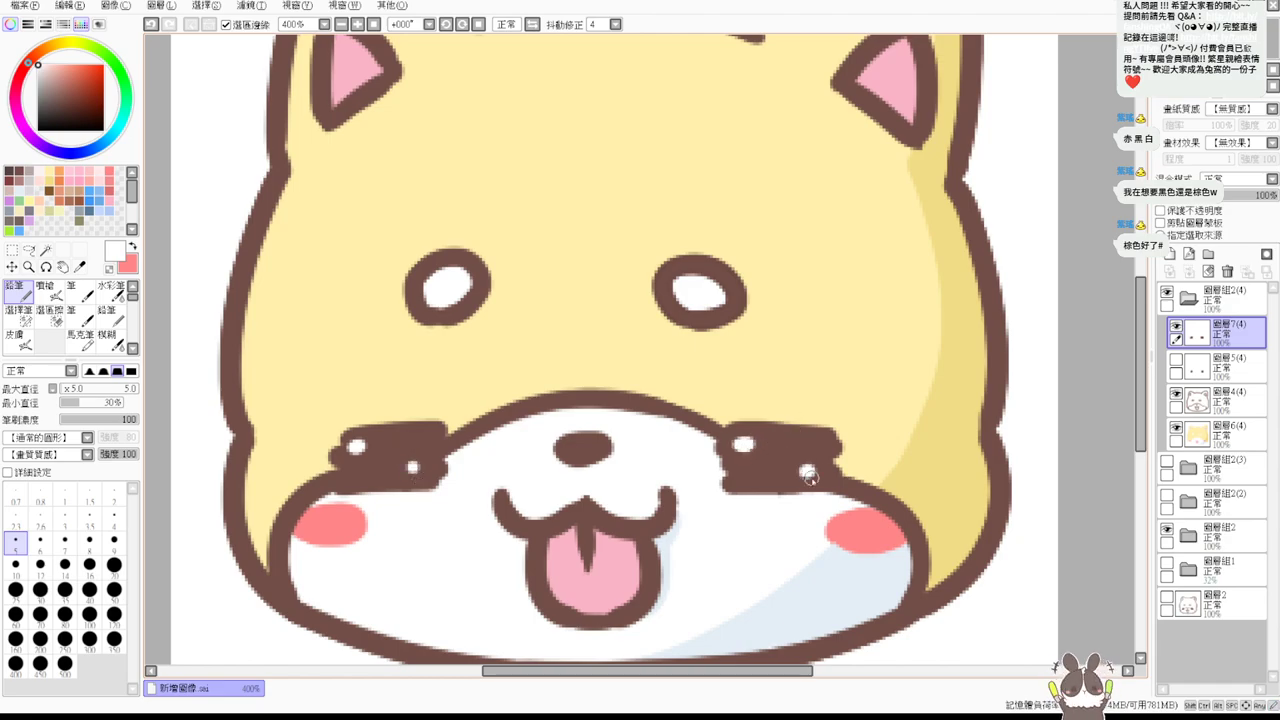
left_click(373, 24)
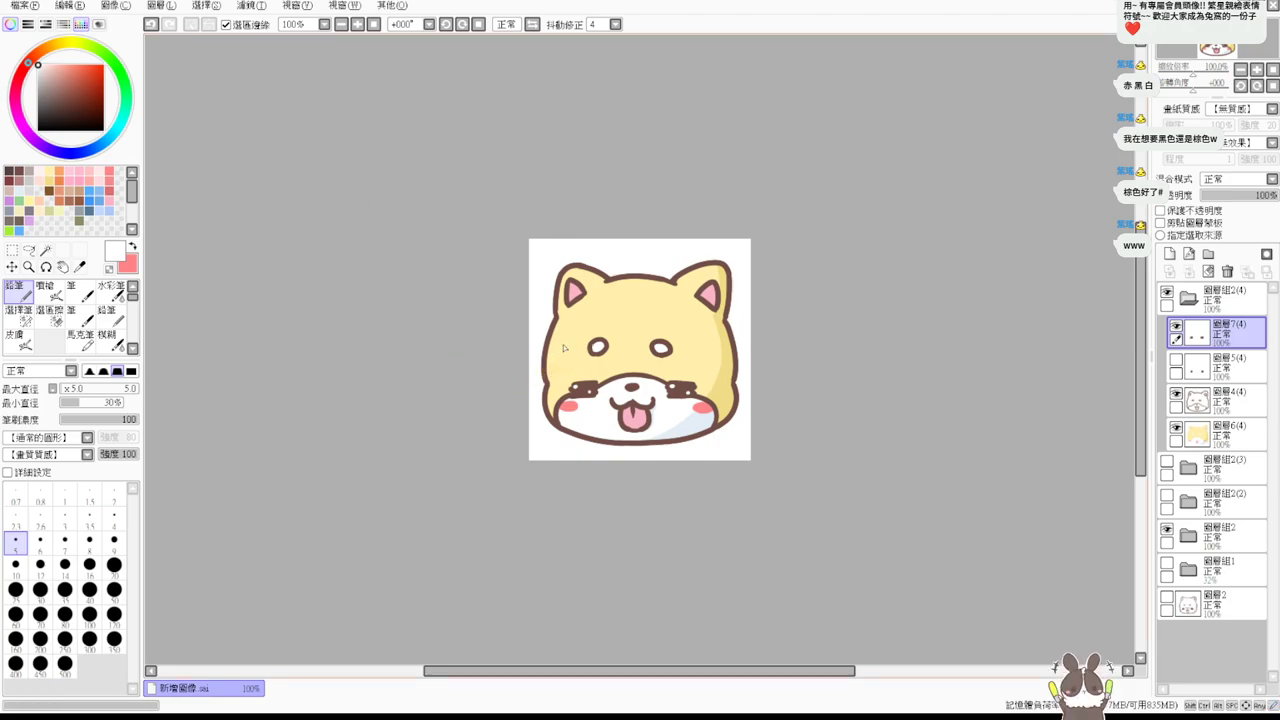
Collapse the group 圖層組2(4) and hide it together with the group 圖層組2.
left_click(1195, 298)
left_click(1190, 299)
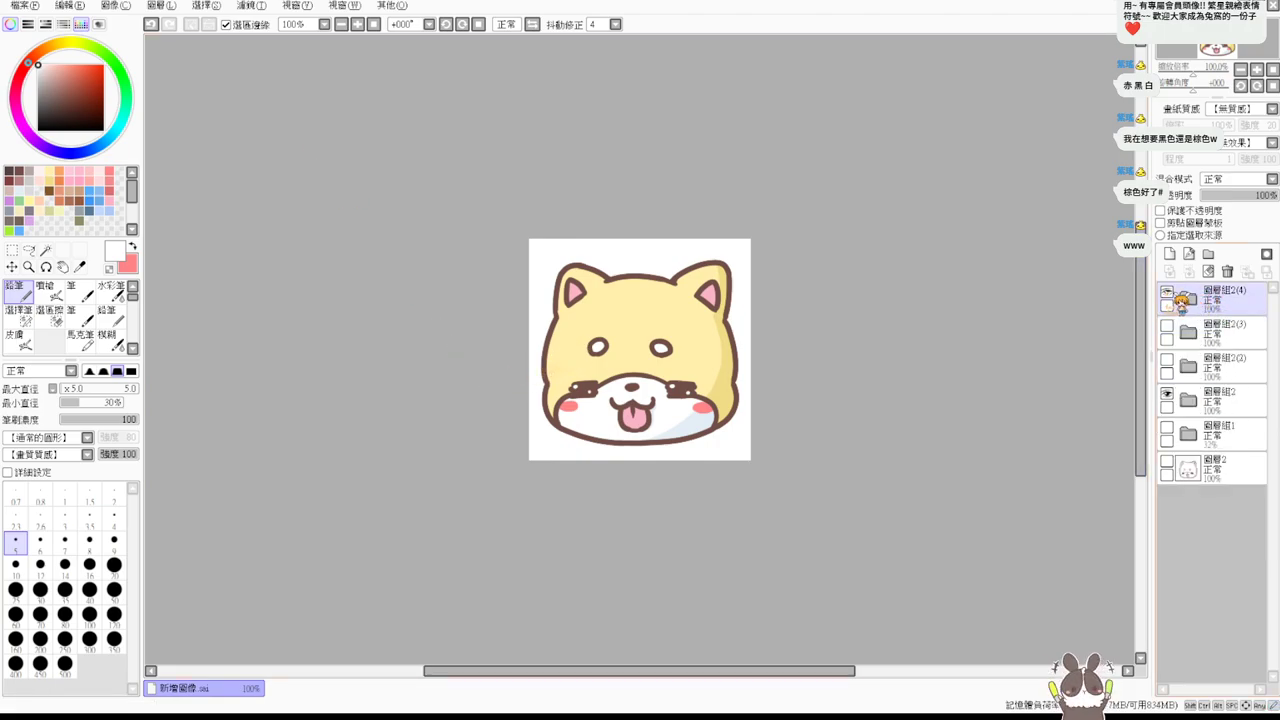
left_click(1188, 396)
left_click(1166, 394)
left_click(1195, 298)
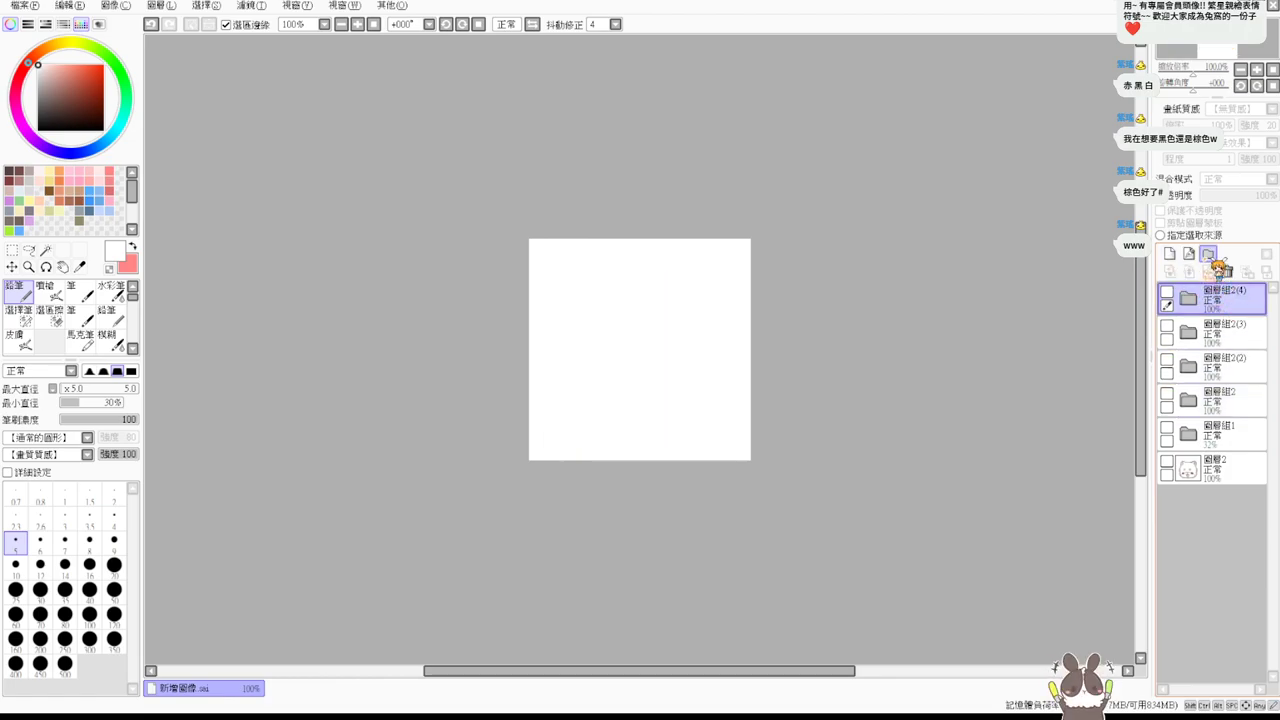
left_click(1195, 466)
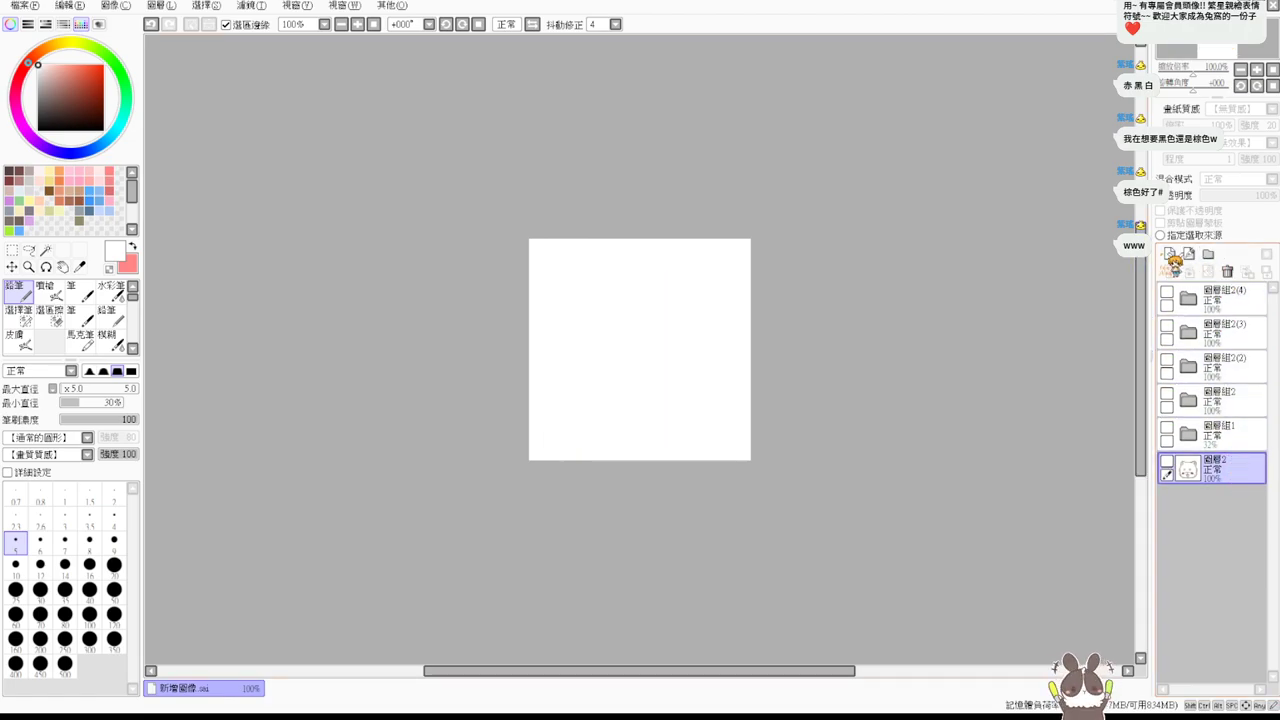
left_click(1169, 254)
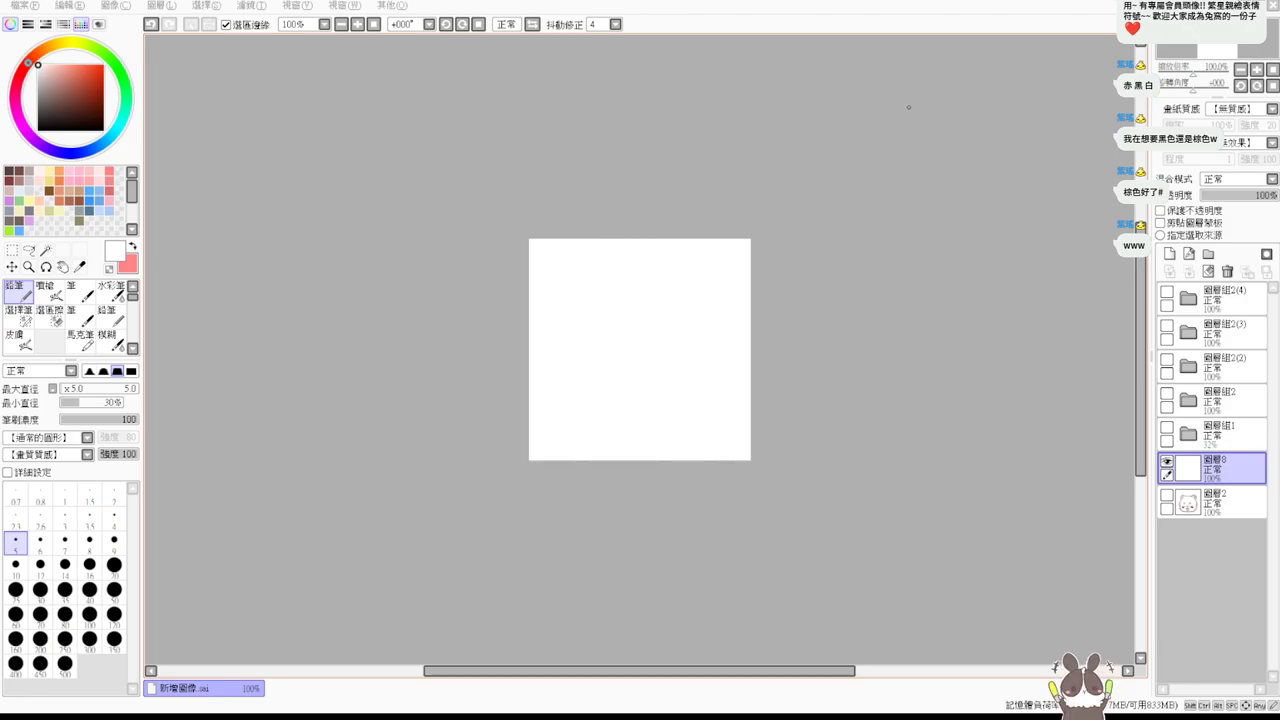
key("ctrl+z")
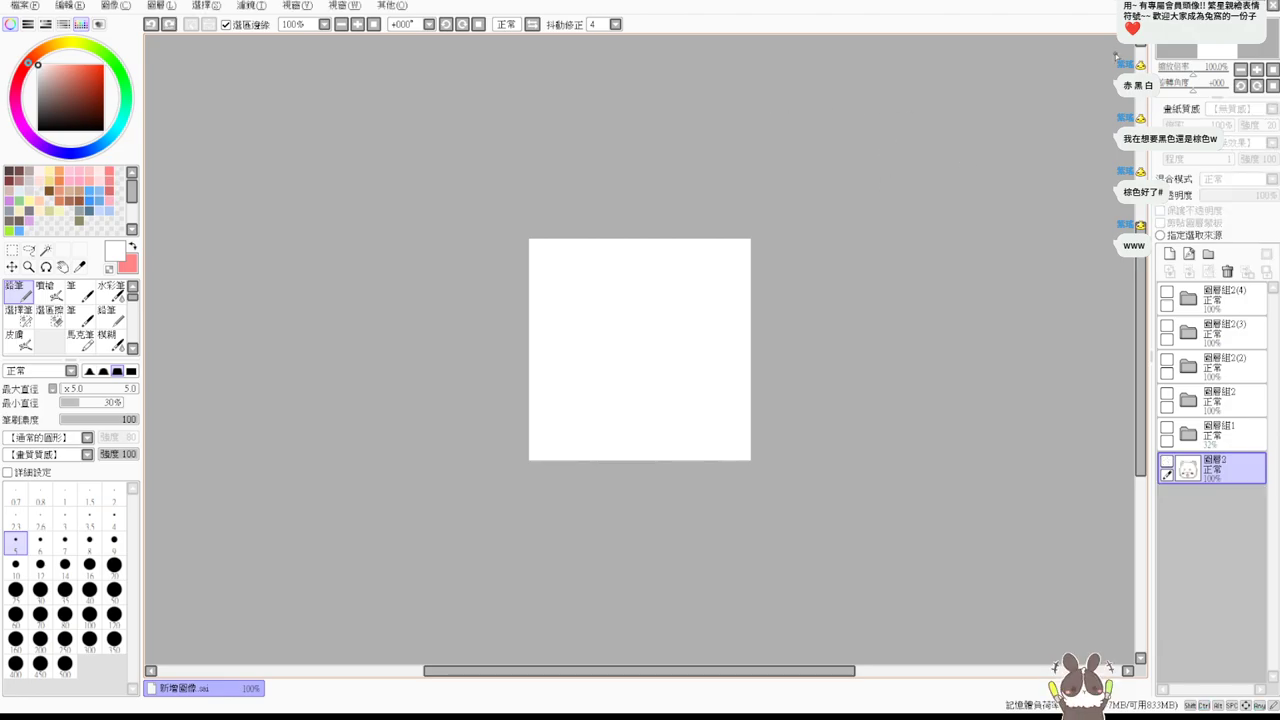
Close the Shiba document and start a new blank square canvas.
key("ctrl+w")
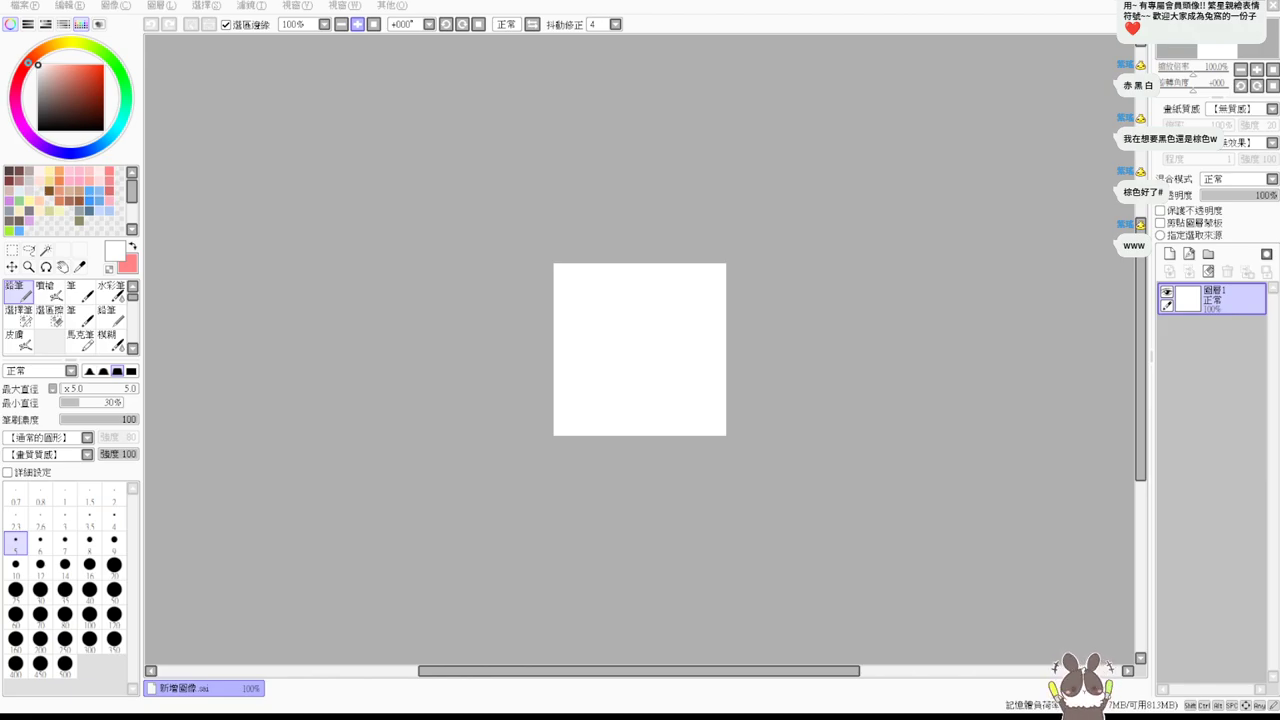
left_click(357, 24)
left_click(357, 24)
left_click(357, 24)
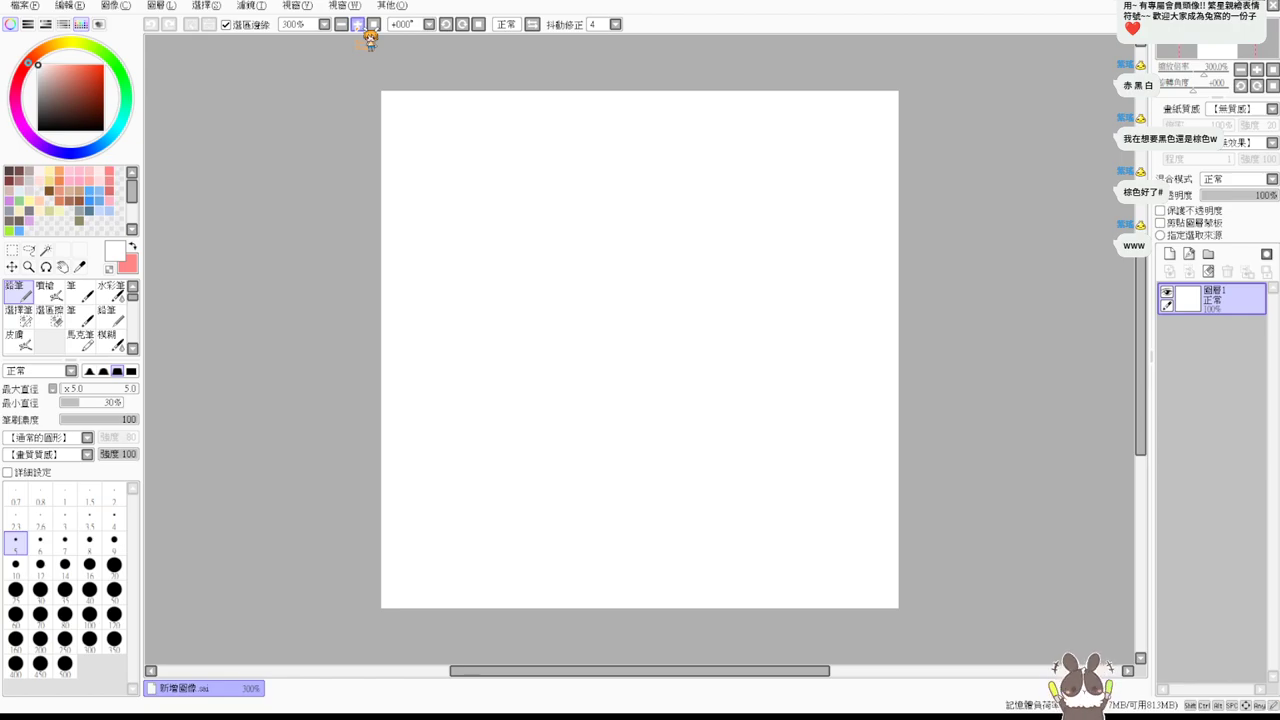
Draw a wide top edge and two outward-slanting sides with the dark brown airbrush at size 5 in the canvas's lower half.
left_click(19, 171)
left_click(45, 291)
key("bracketleft")
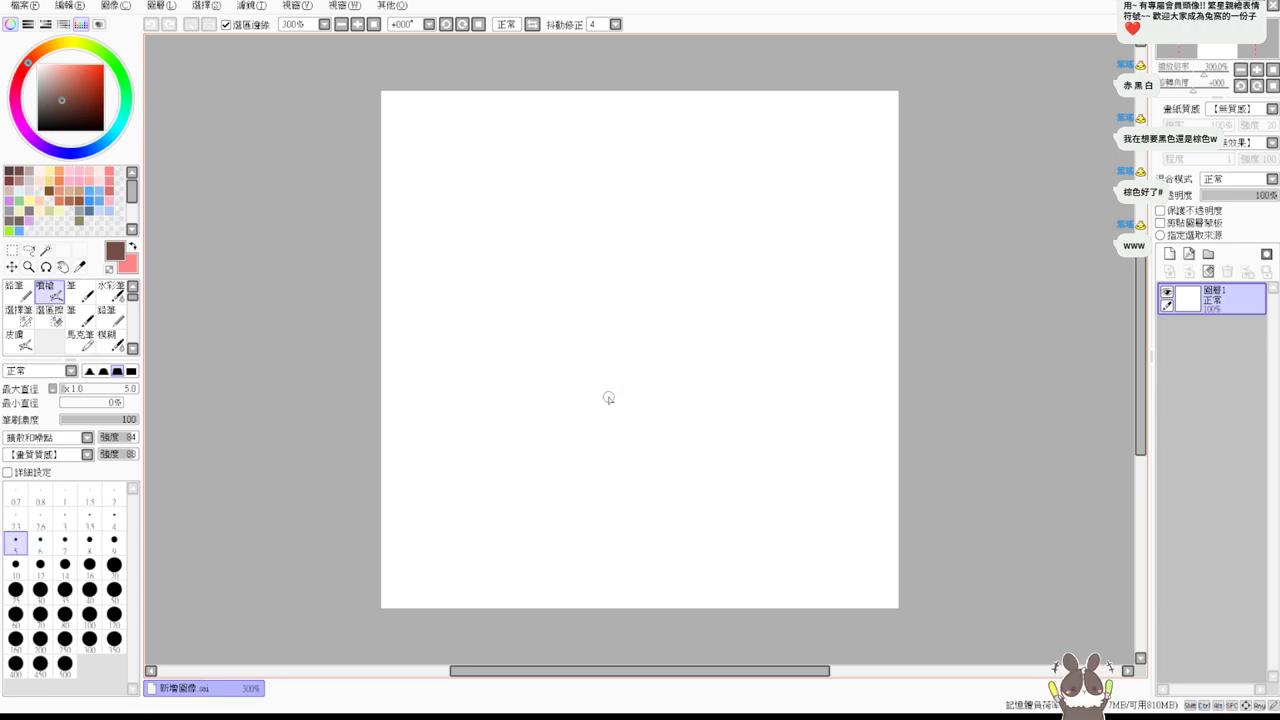
left_click_drag(506, 398, 778, 381)
key("ctrl+z")
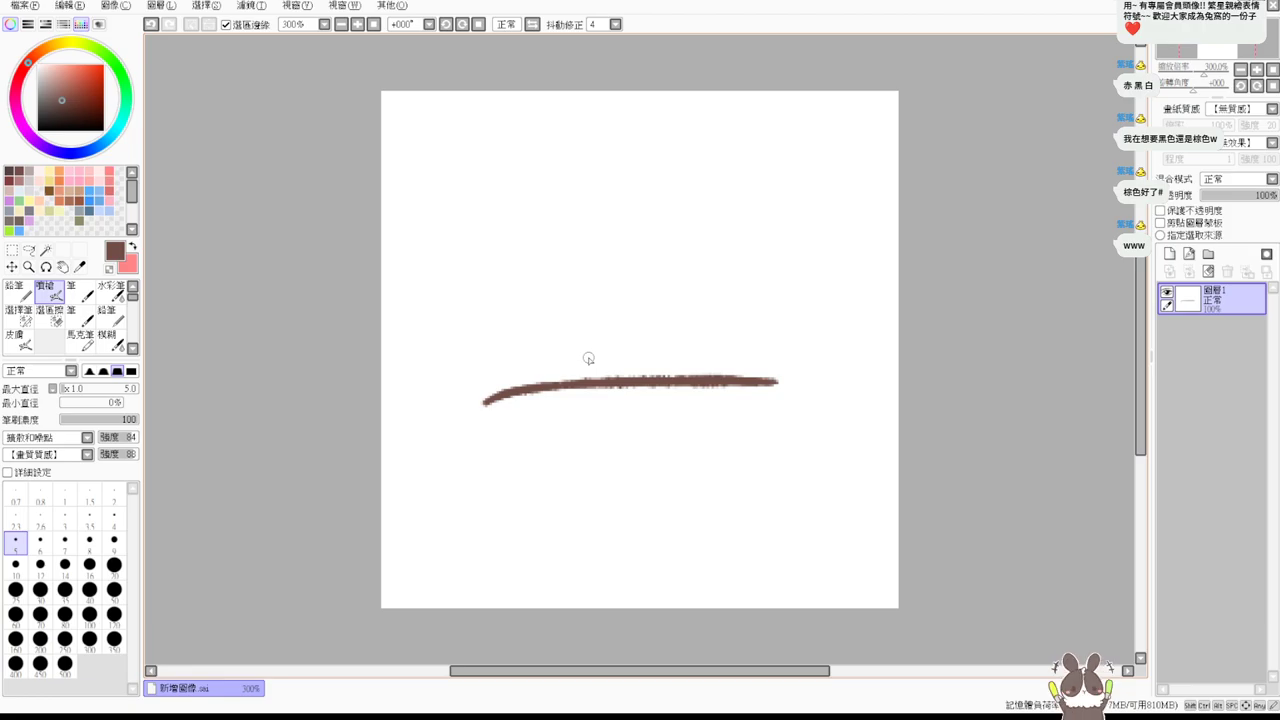
left_click_drag(487, 414, 456, 518)
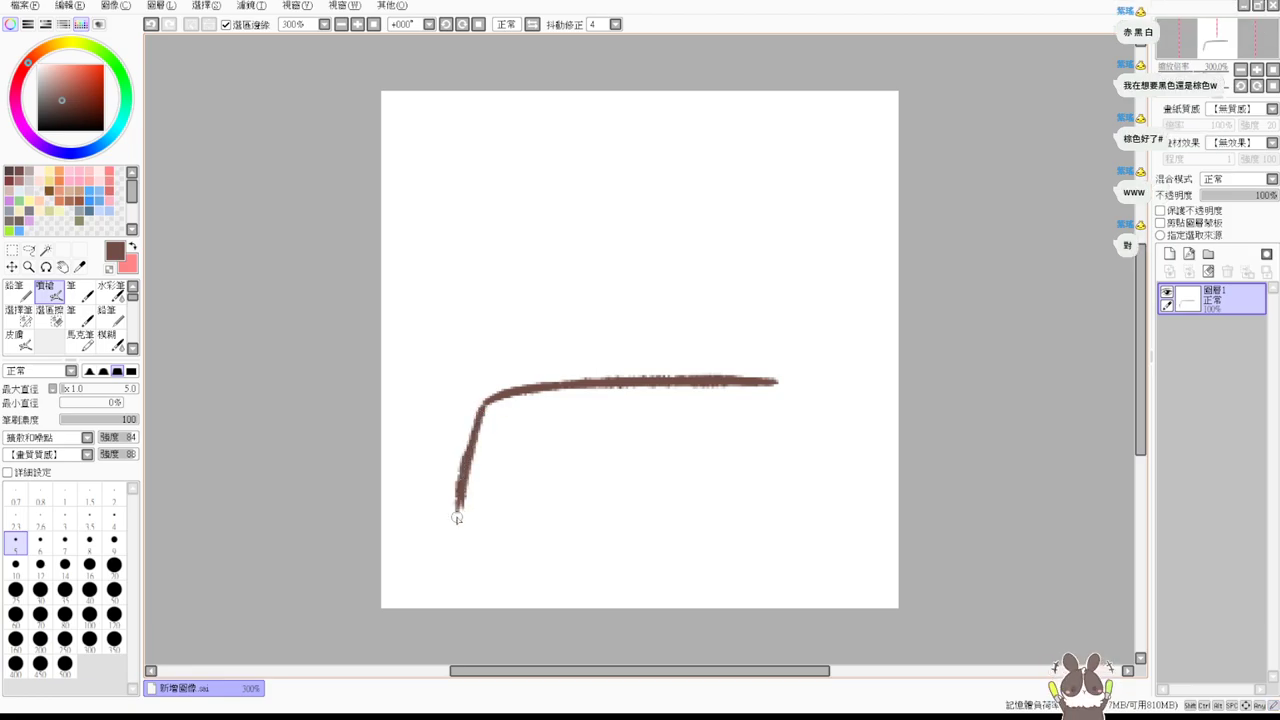
left_click_drag(781, 391, 819, 483)
key("ctrl+z")
left_click_drag(778, 382, 824, 495)
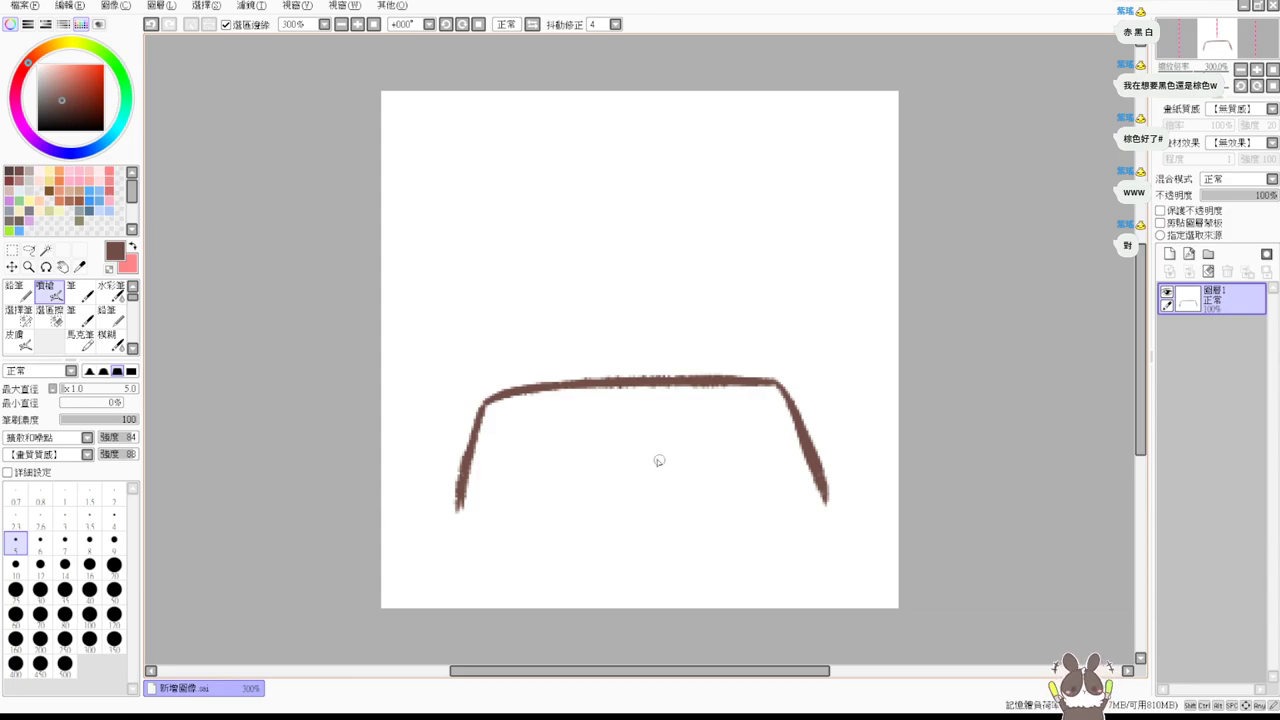
Draw the bottom edge between the two slanted sides with long horizontal airbrush strokes, redoing the first attempts.
mouse_move(464, 490)
left_mouse_down()
mouse_move(452, 521)
mouse_move(588, 535)
left_mouse_up()
key("ctrl+z")
key("ctrl+z")
left_click_drag(455, 527, 634, 538)
key("ctrl+z")
mouse_move(455, 526)
left_mouse_down()
mouse_move(638, 543)
mouse_move(714, 532)
left_mouse_up()
left_click_drag(600, 537, 798, 523)
mouse_move(650, 538)
left_mouse_down()
mouse_move(833, 521)
mouse_move(823, 497)
mouse_move(776, 537)
left_mouse_up()
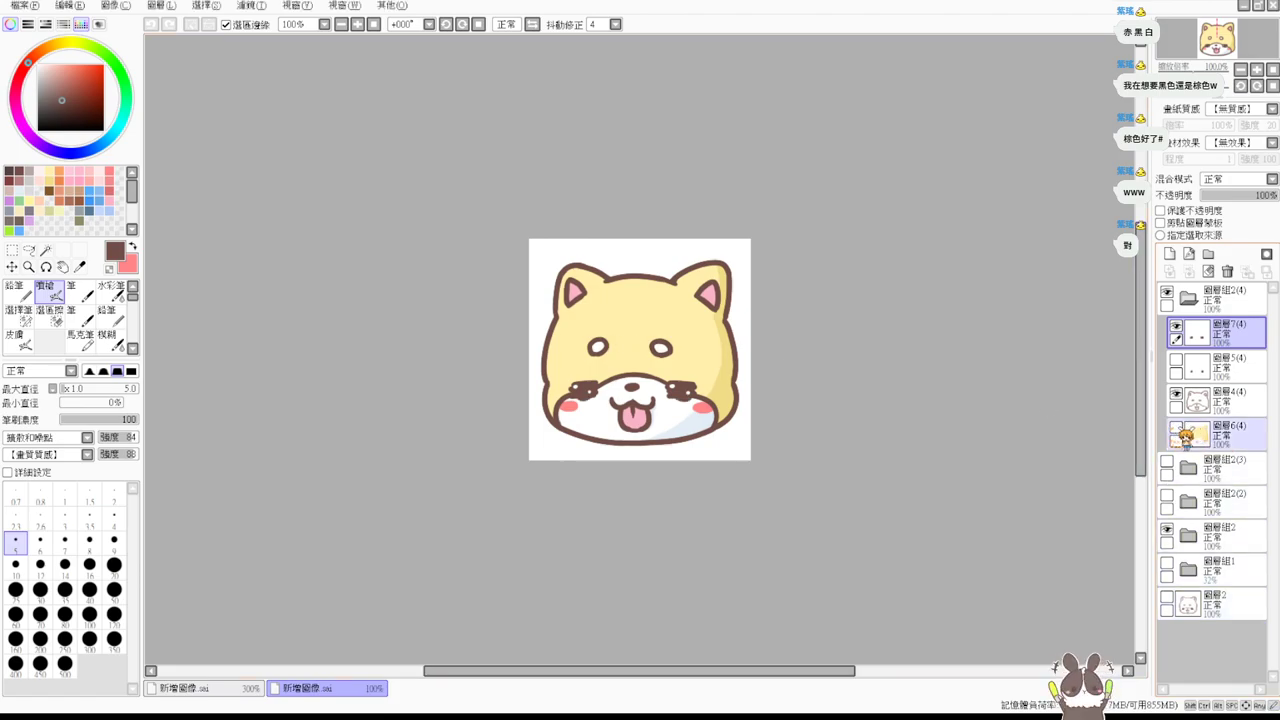
Switch to the Shiba document, hide 圖層組2, and magic-wand select the fur with 圖層6(4) temporarily hidden.
left_click(1167, 530)
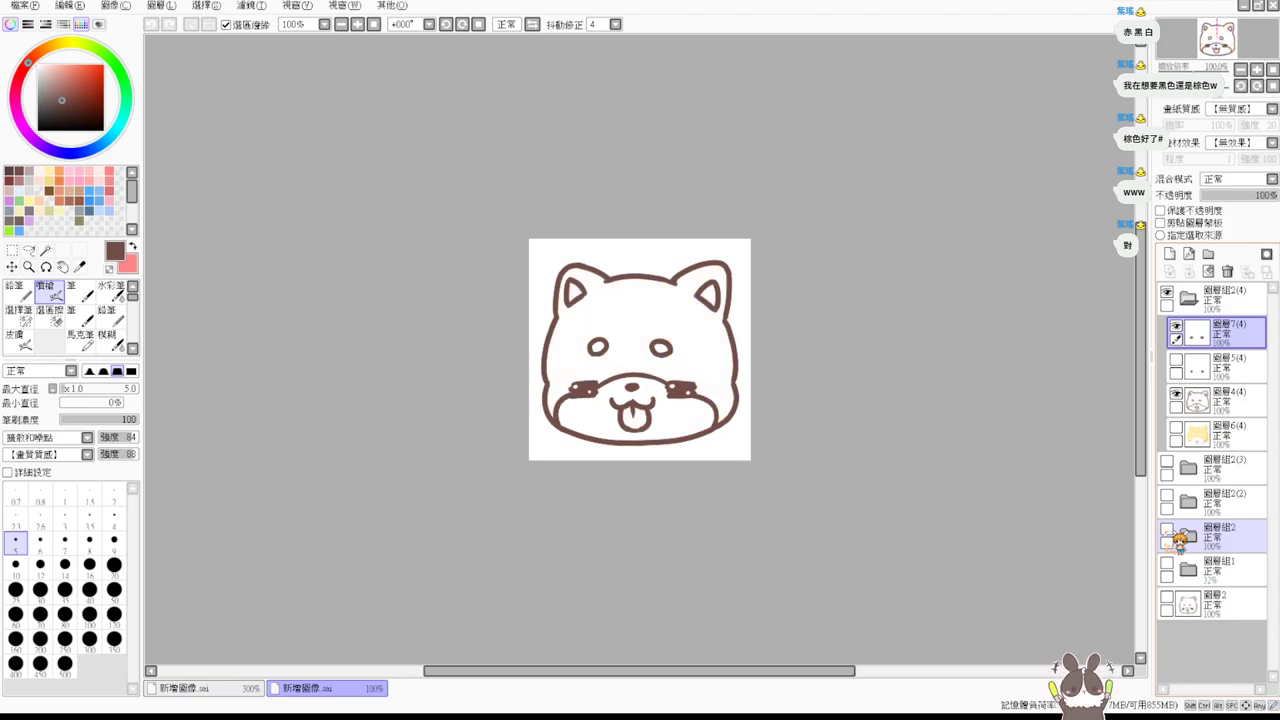
left_click(1200, 437)
left_click(45, 249)
left_click(734, 366)
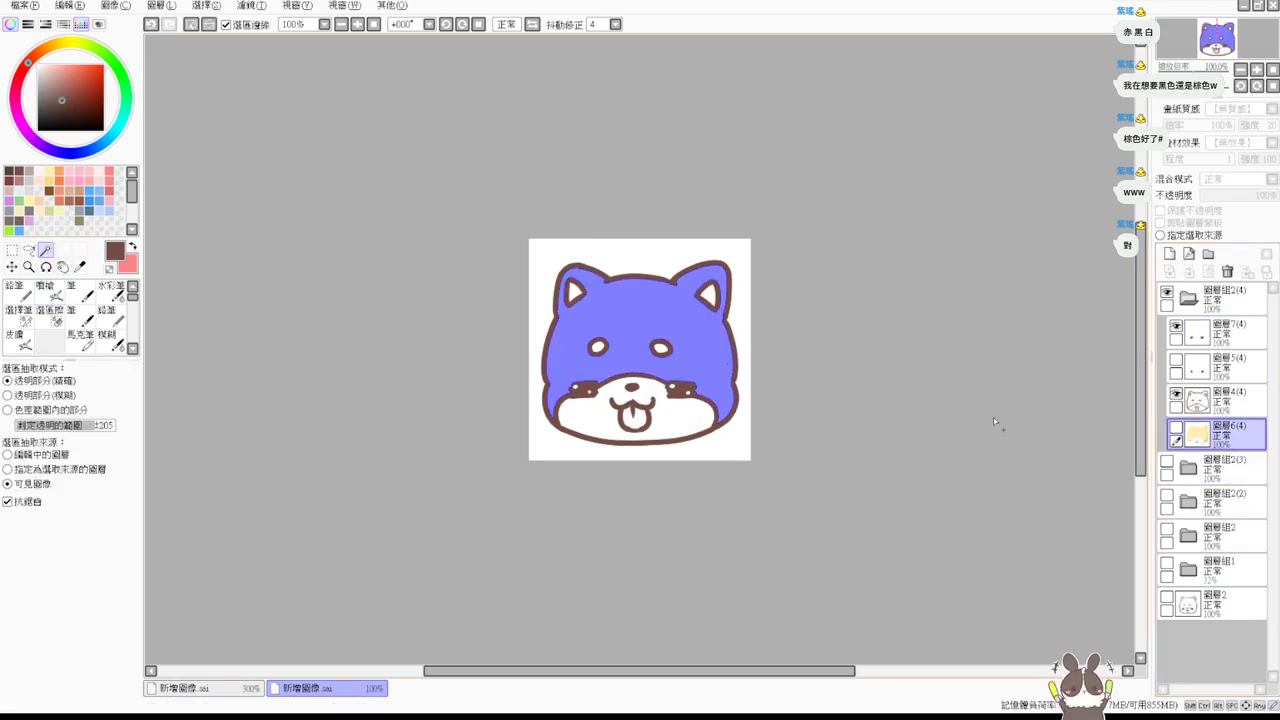
left_click(1176, 427)
left_click(50, 292)
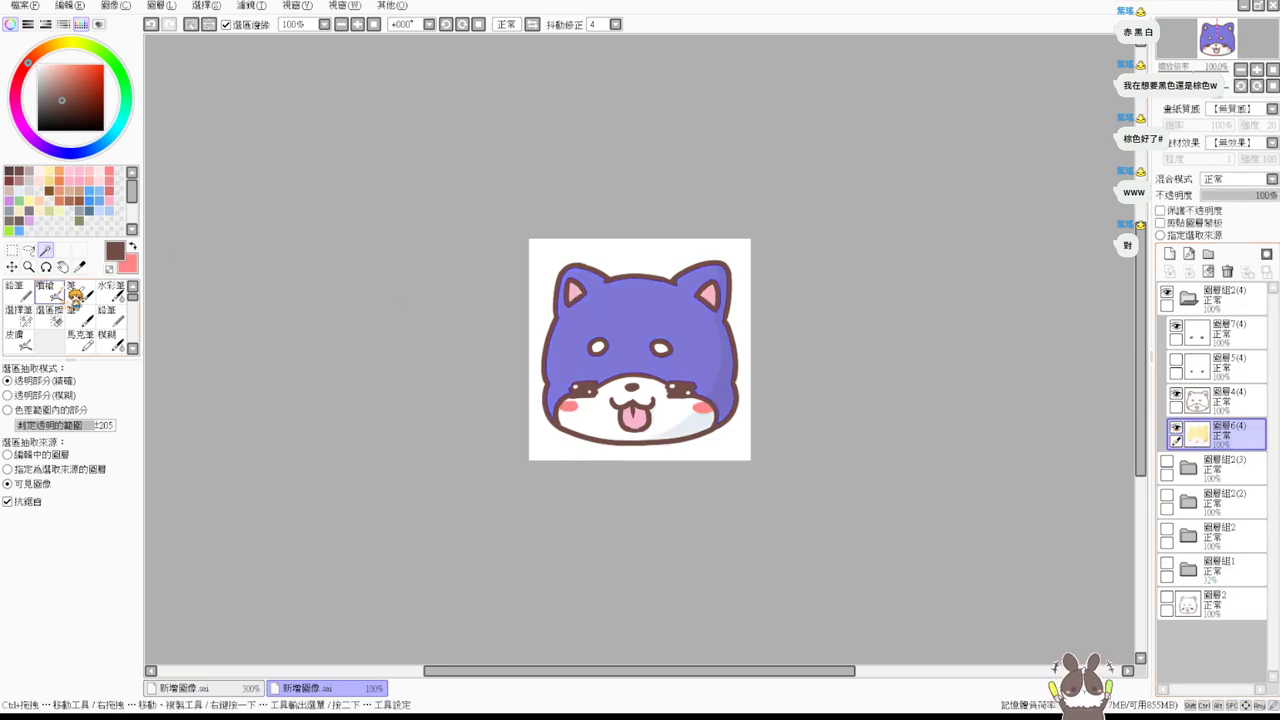
left_click(249, 6)
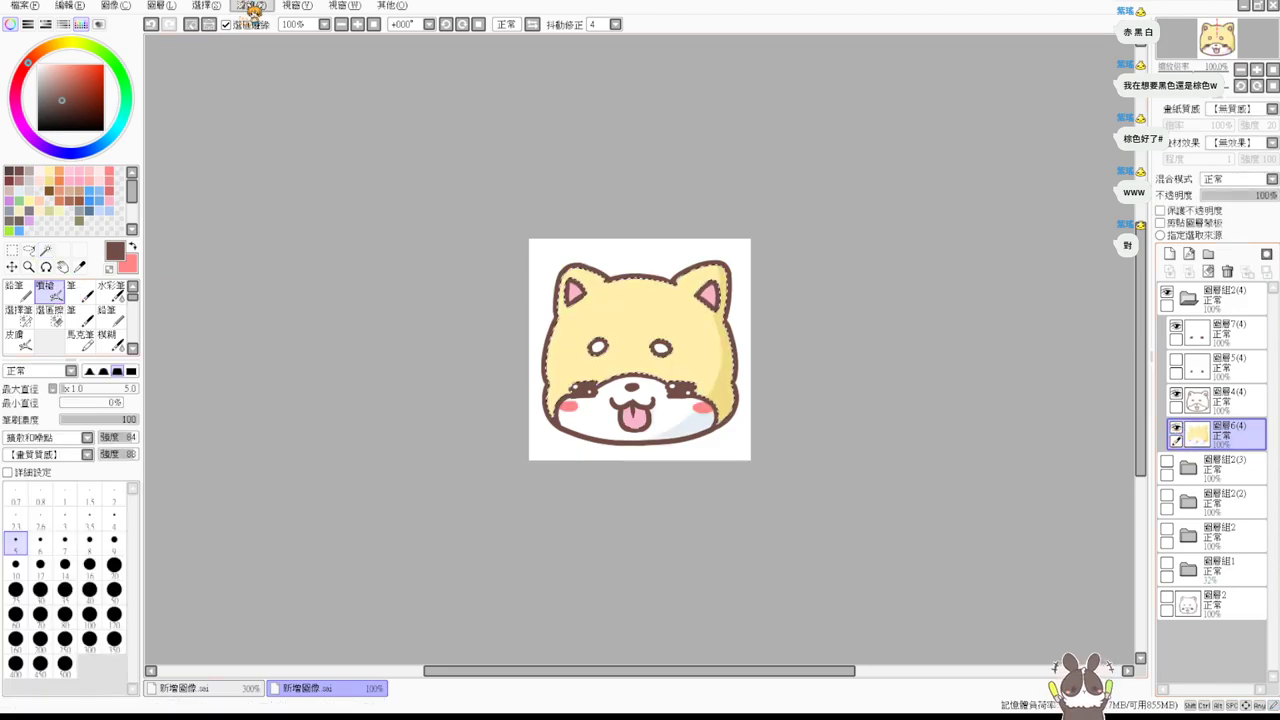
left_click(269, 34)
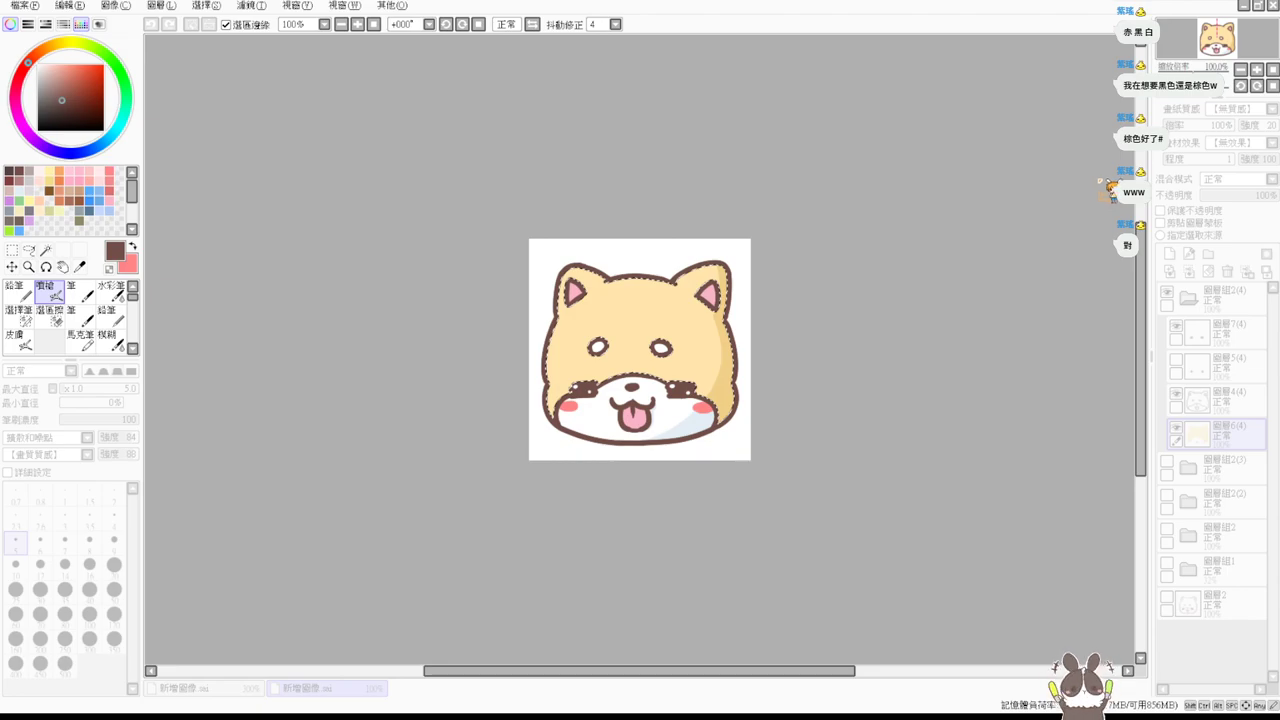
key("ctrl+z")
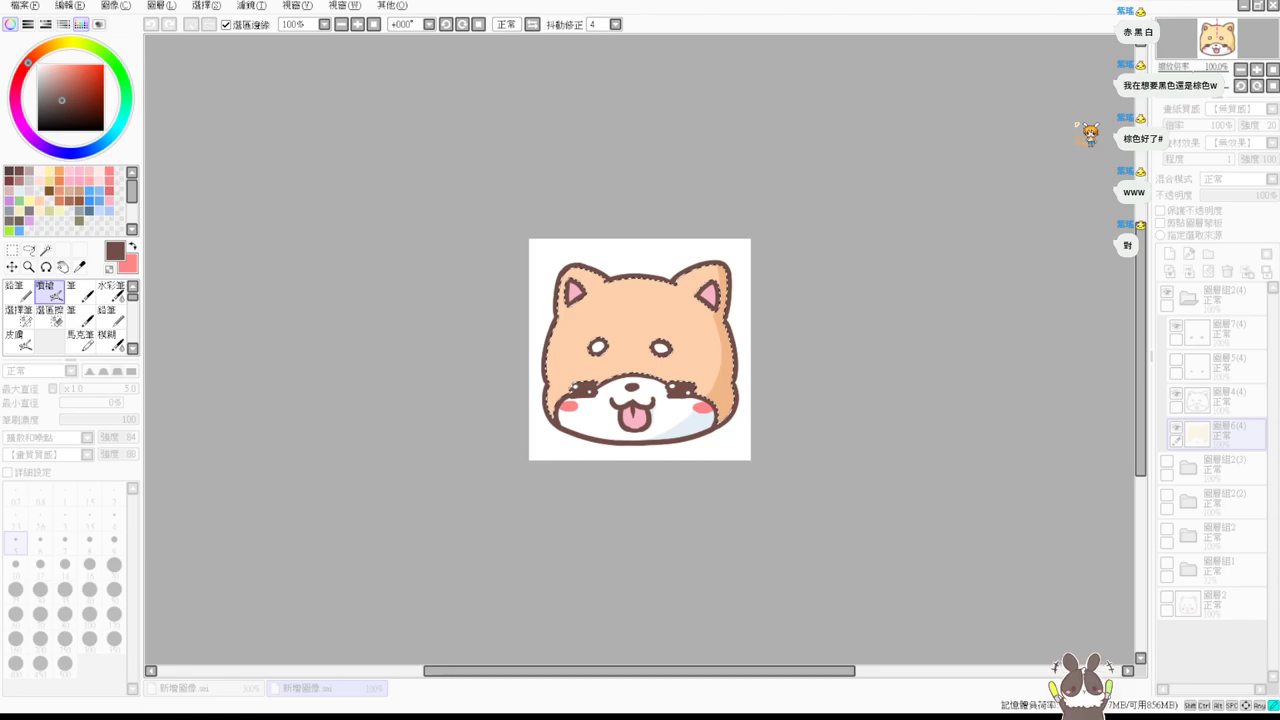
key("ctrl+z")
key("ctrl+z")
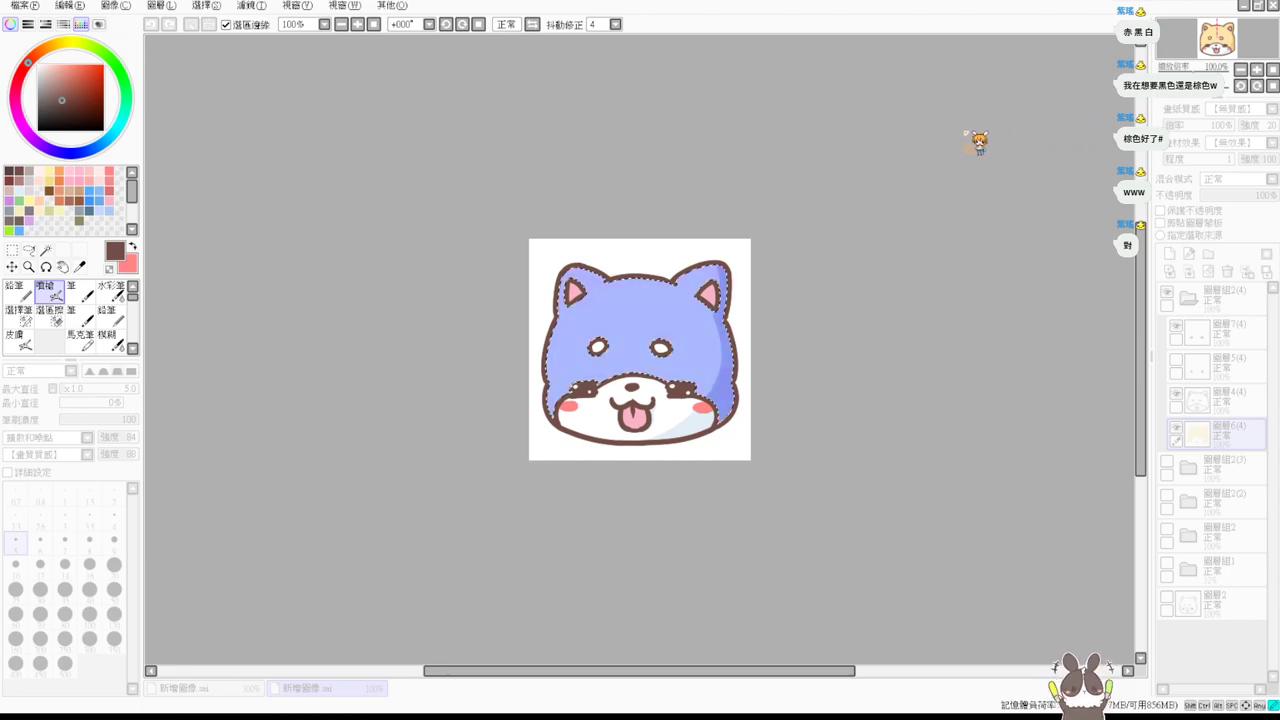
key("ctrl+z")
key("ctrl+z")
key("ctrl+z")
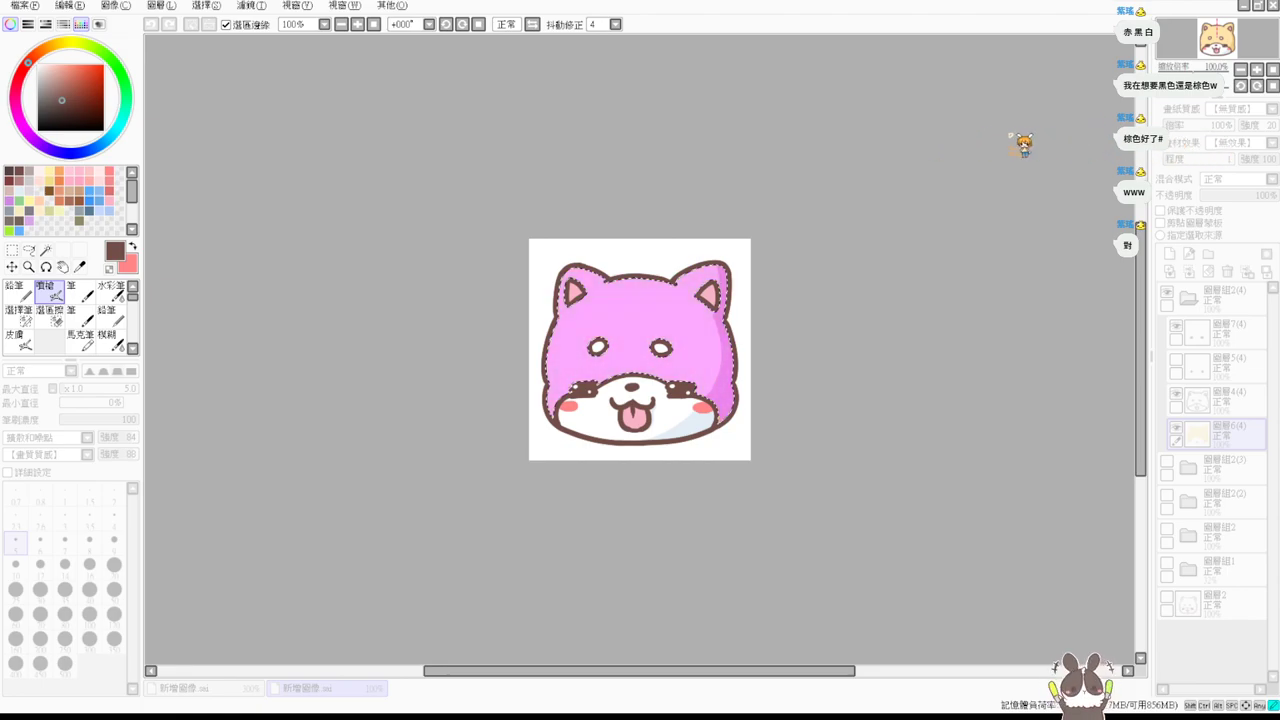
key("ctrl+z")
key("ctrl+z")
key("ctrl+z")
key("ctrl+z")
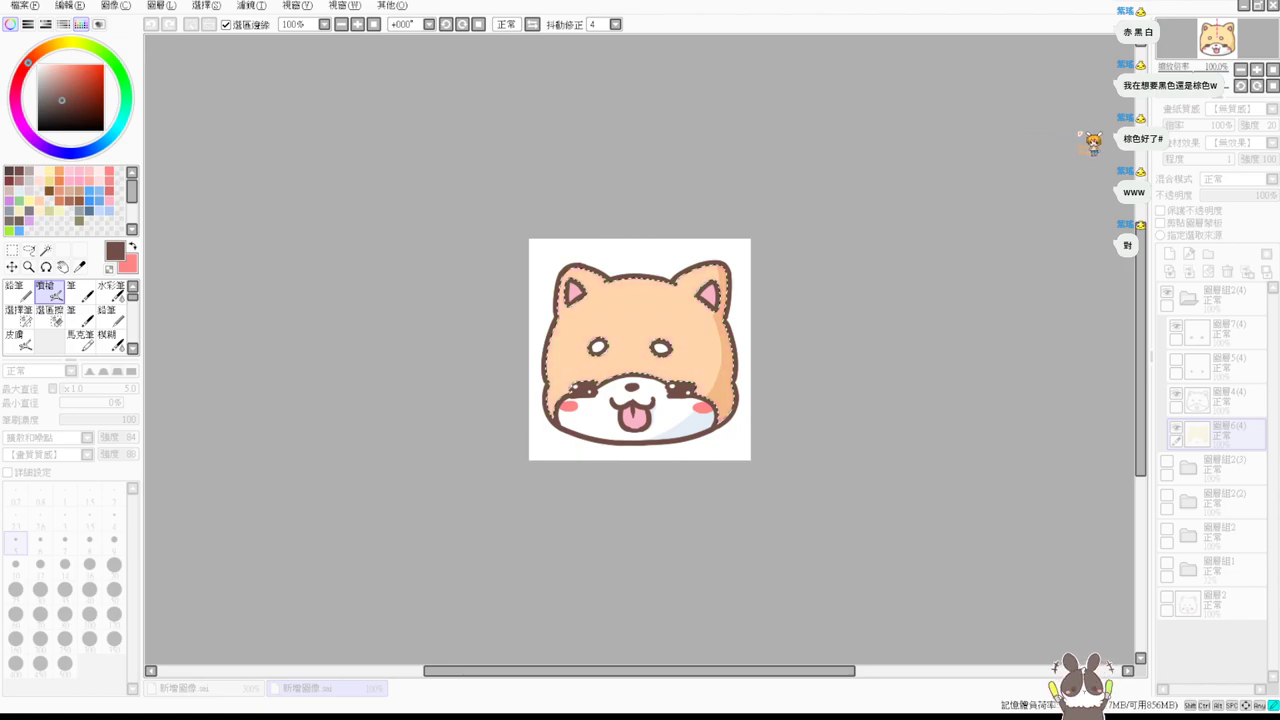
key("ctrl+z")
key("ctrl+z")
key("ctrl+z")
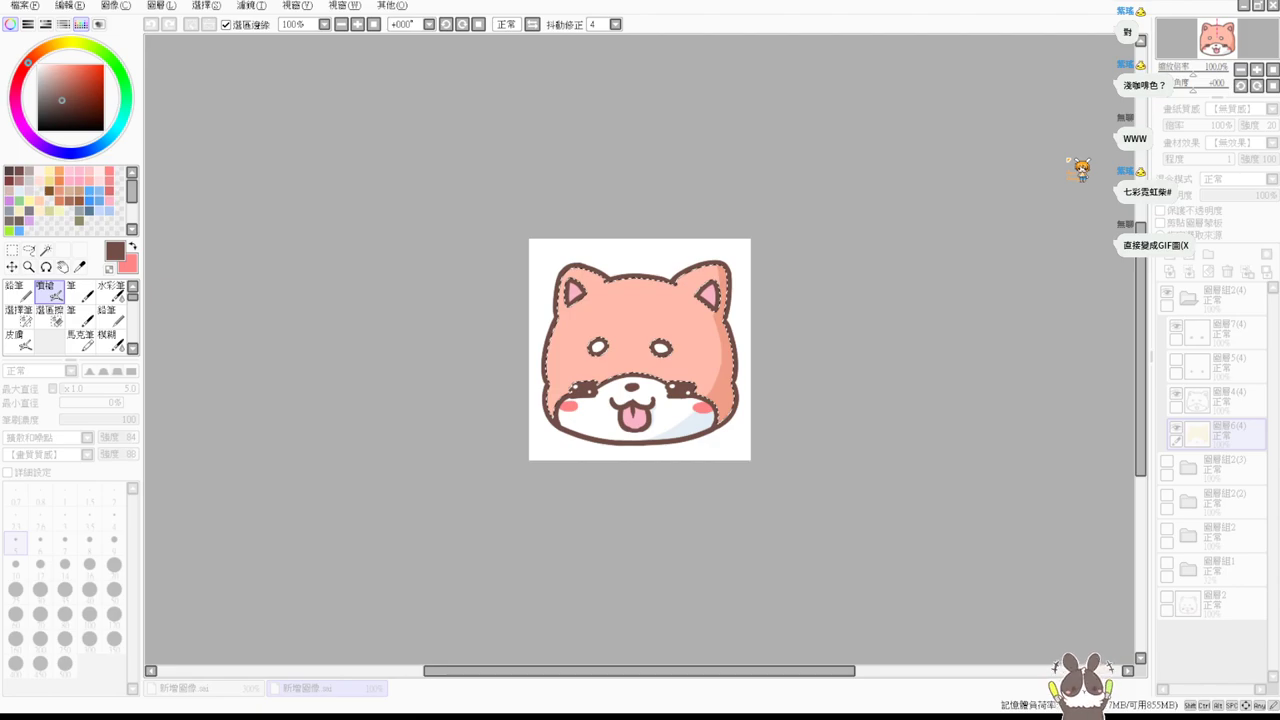
key("Escape")
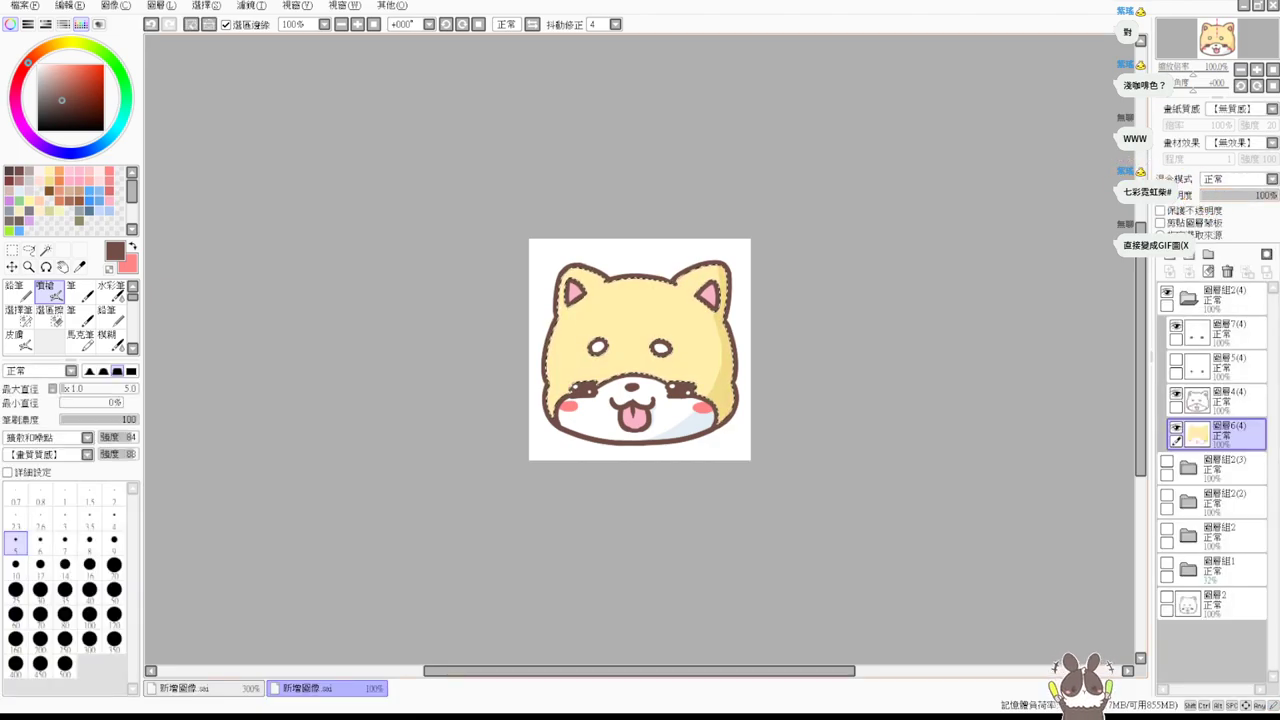
Fill the selected fur on 圖層6(4) with the light brown swatch colour.
left_click(73, 188)
key("ctrl+f")
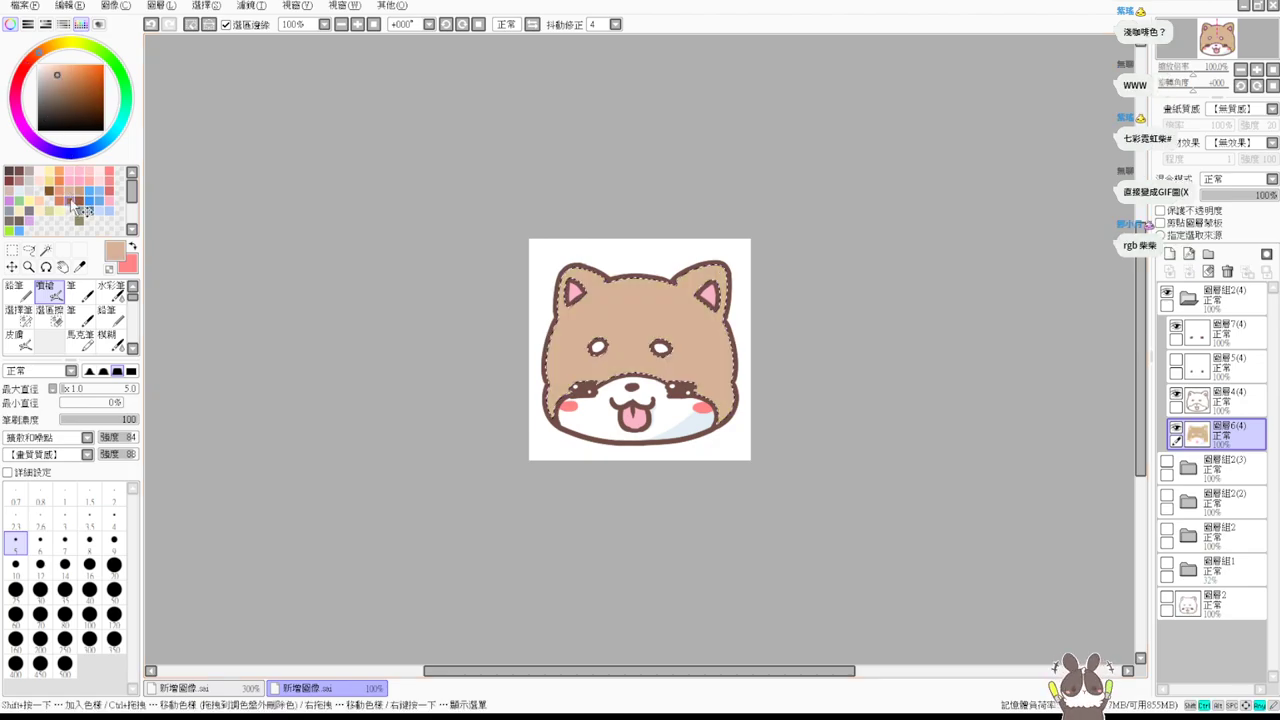
scroll(830, 388, "up", 2)
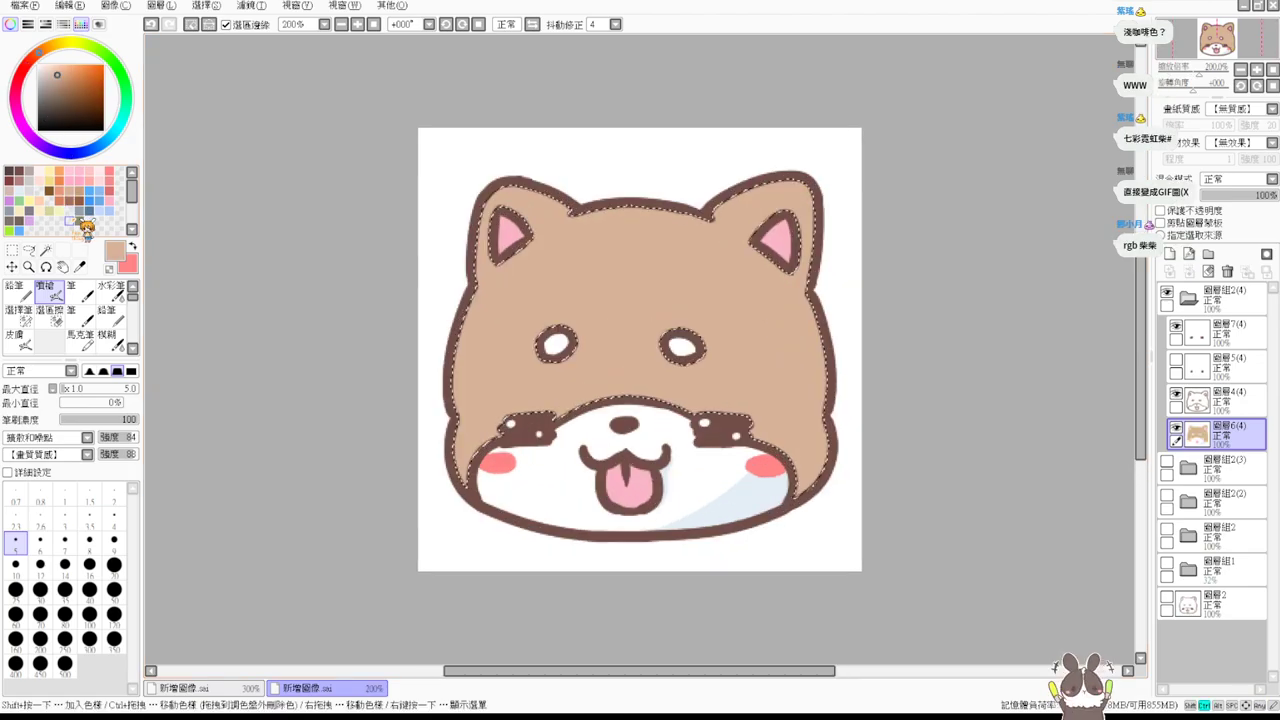
Paint a darker brown shadow strip along the head's right side with the pencil, redoing the first stroke, and clear the selection.
left_click(88, 190)
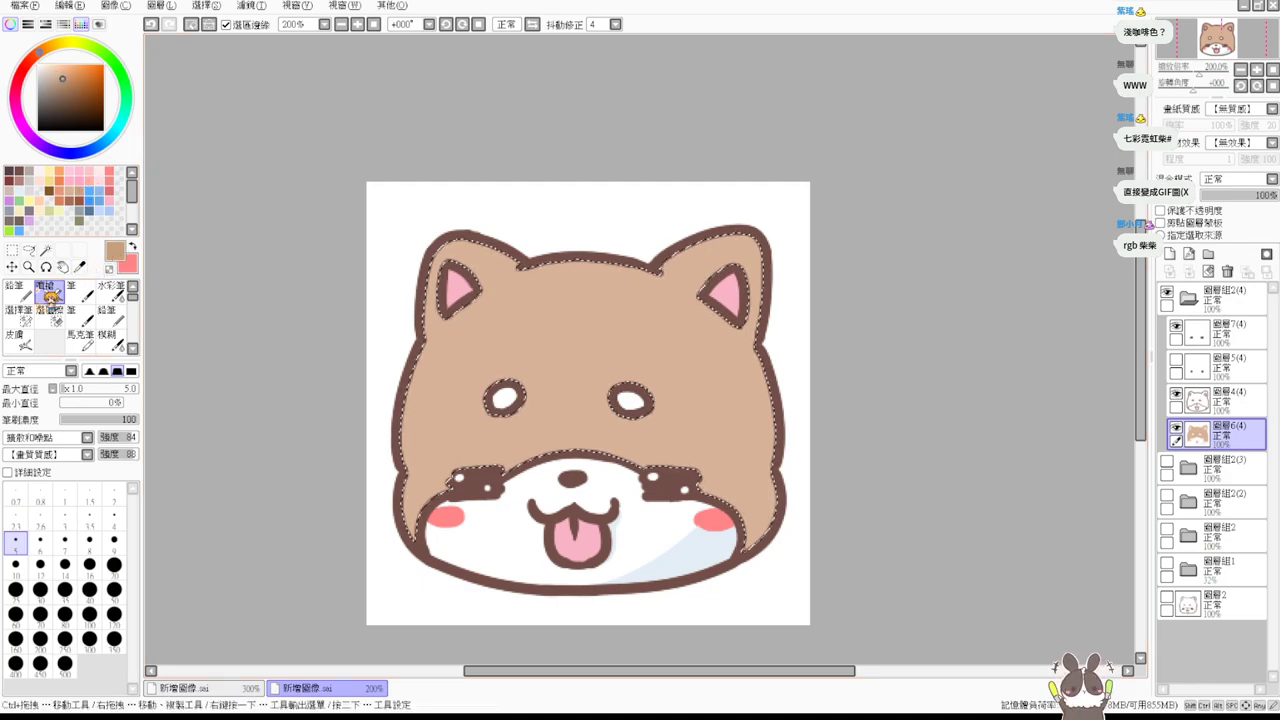
left_click(14, 290)
mouse_move(742, 232)
left_mouse_down()
mouse_move(756, 300)
mouse_move(752, 320)
mouse_move(735, 320)
mouse_move(725, 515)
left_mouse_up()
key("ctrl+z")
mouse_move(740, 318)
left_mouse_down()
mouse_move(744, 375)
mouse_move(732, 505)
left_mouse_up()
mouse_move(758, 308)
left_mouse_down()
mouse_move(742, 520)
mouse_move(765, 460)
mouse_move(760, 513)
mouse_move(785, 495)
mouse_move(794, 523)
mouse_move(766, 543)
left_mouse_up()
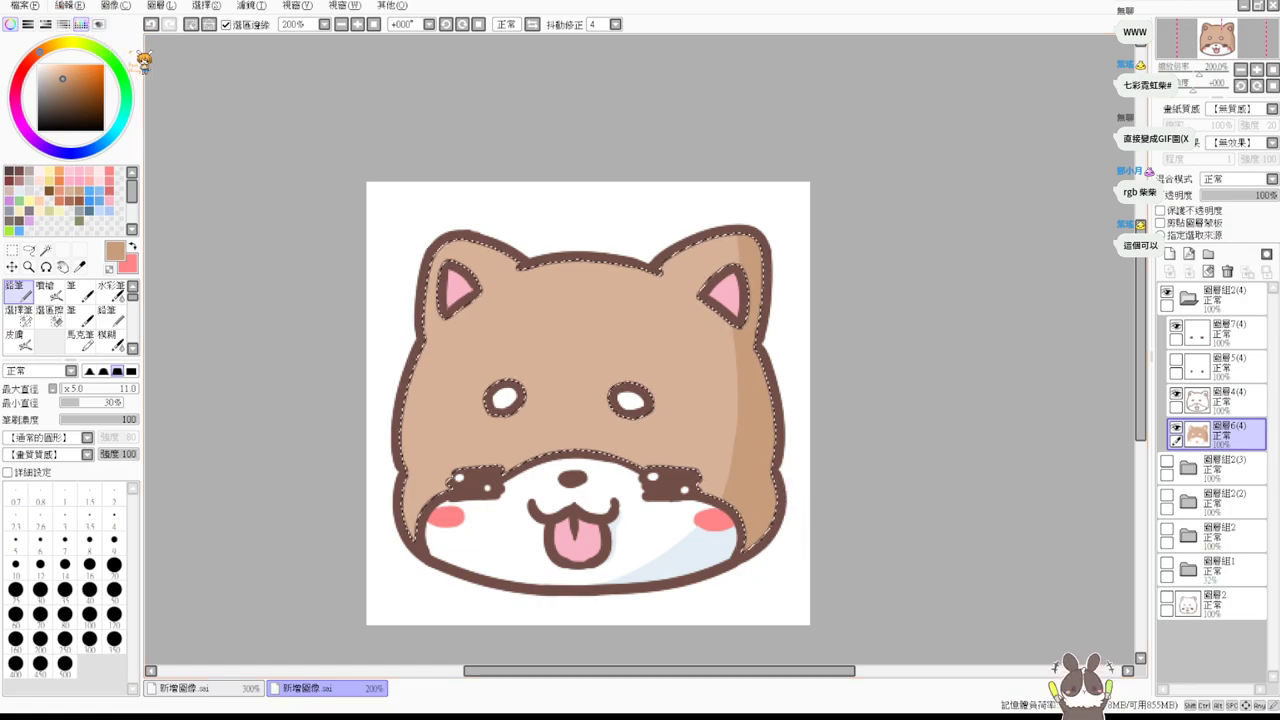
key("ctrl+d")
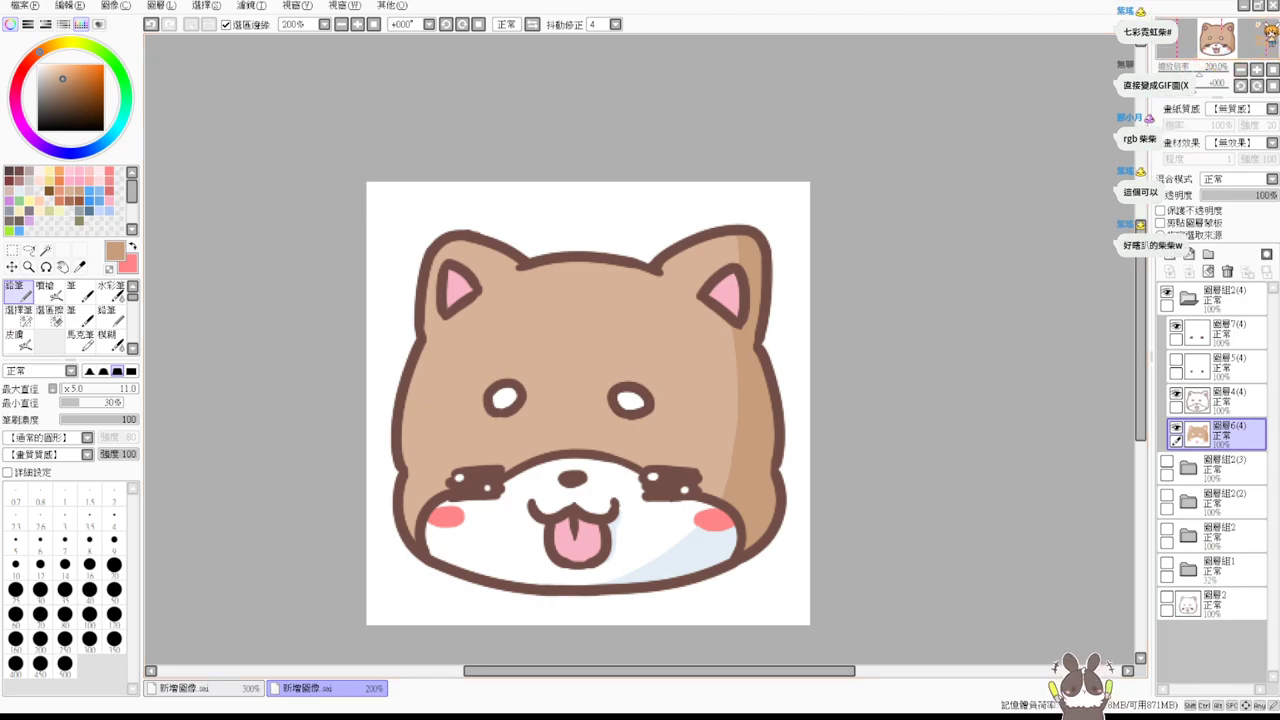
Close the Shiba document and set up the dark brown airbrush at size 5 for the bowl sketch.
left_click(1271, 5)
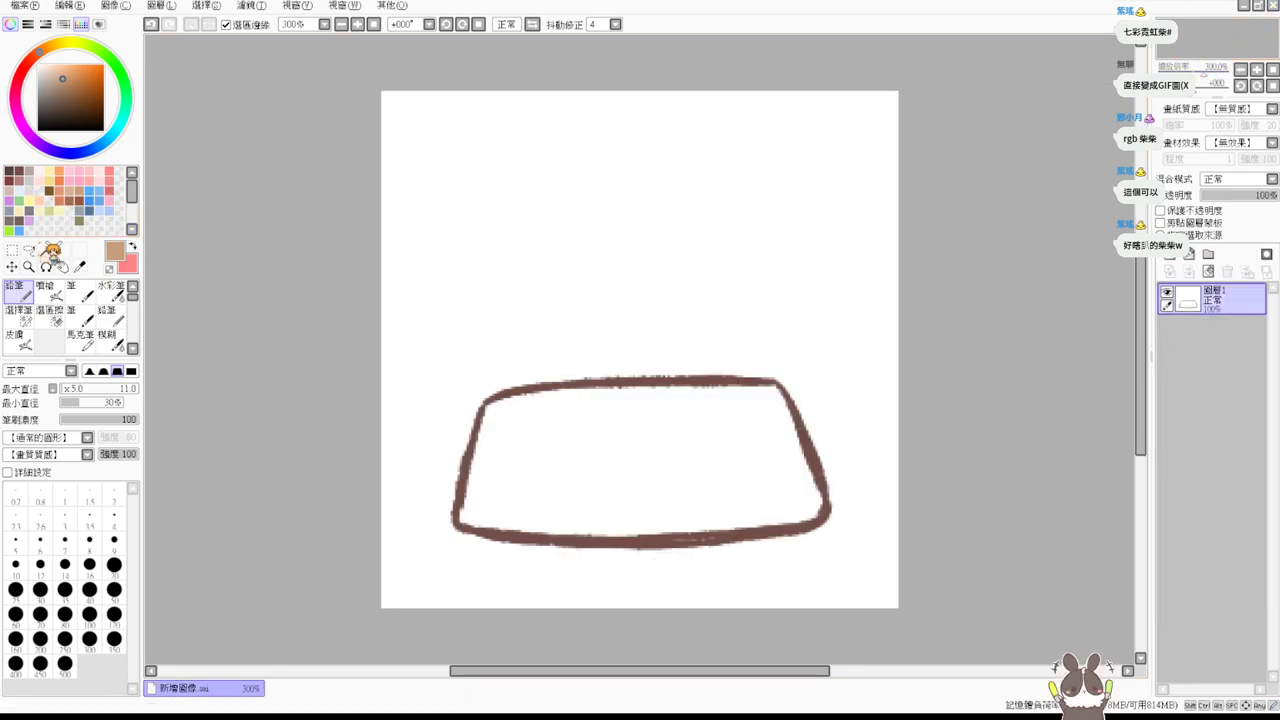
left_click(28, 171)
left_click(46, 291)
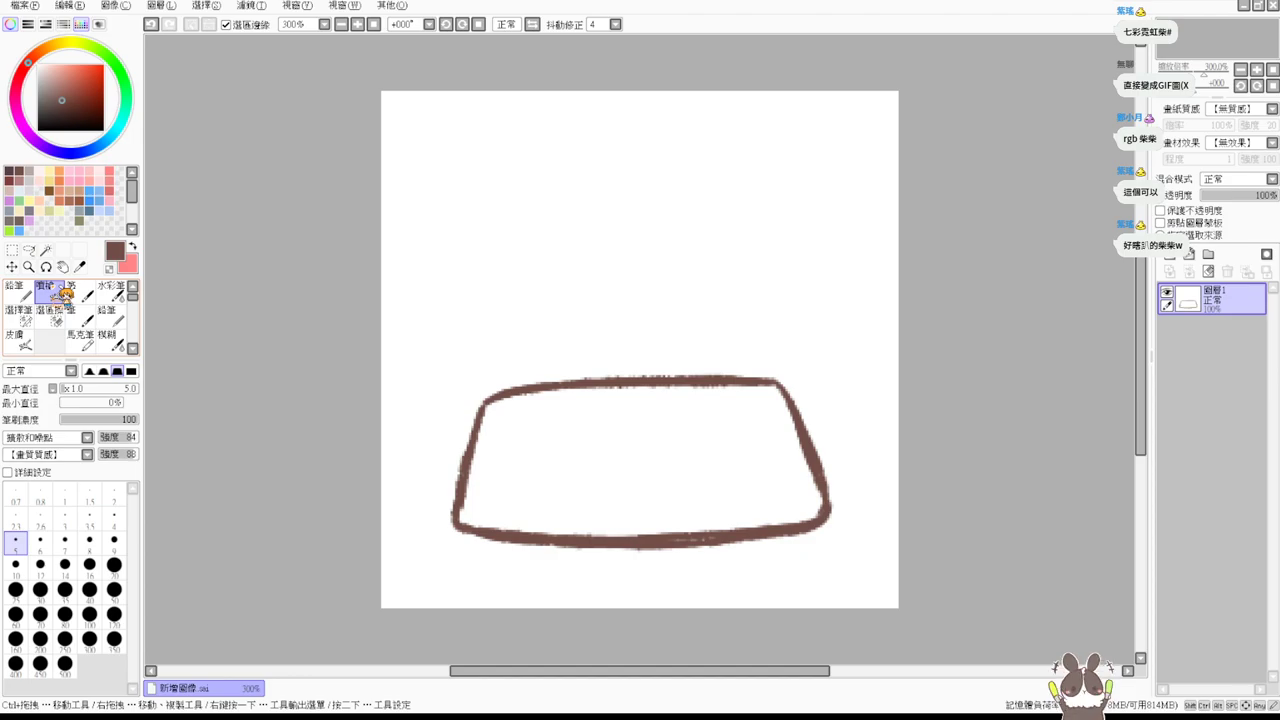
left_click_drag(484, 401, 706, 386)
key("ctrl+z")
key("ctrl+z")
mouse_move(598, 417)
left_mouse_down()
mouse_move(600, 515)
mouse_move(708, 457)
mouse_move(660, 463)
left_mouse_up()
key("ctrl+z")
mouse_move(600, 412)
left_mouse_down()
mouse_move(710, 417)
mouse_move(663, 467)
mouse_move(676, 471)
mouse_move(676, 509)
mouse_move(607, 513)
left_mouse_up()
left_click_drag(651, 428, 653, 462)
key("ctrl+z")
key("ctrl+z")
key("ctrl+z")
key("ctrl+z")
key("ctrl+z")
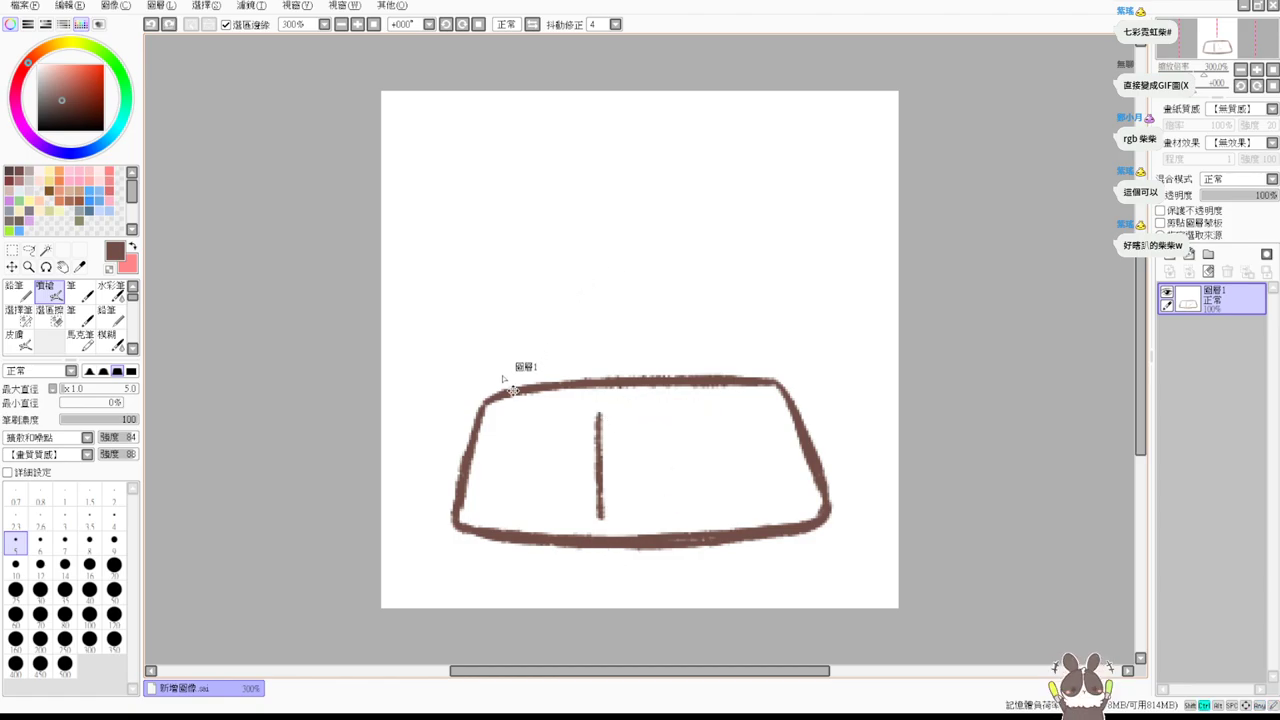
key("ctrl+z")
Draw a bumpy food mound above the bowl's rim and add a small wavy mark inside it.
left_click_drag(488, 397, 510, 367)
mouse_move(505, 374)
left_mouse_down()
mouse_move(522, 335)
mouse_move(550, 330)
mouse_move(508, 370)
mouse_move(559, 314)
mouse_move(633, 310)
mouse_move(721, 336)
mouse_move(765, 379)
left_mouse_up()
key("ctrl+z")
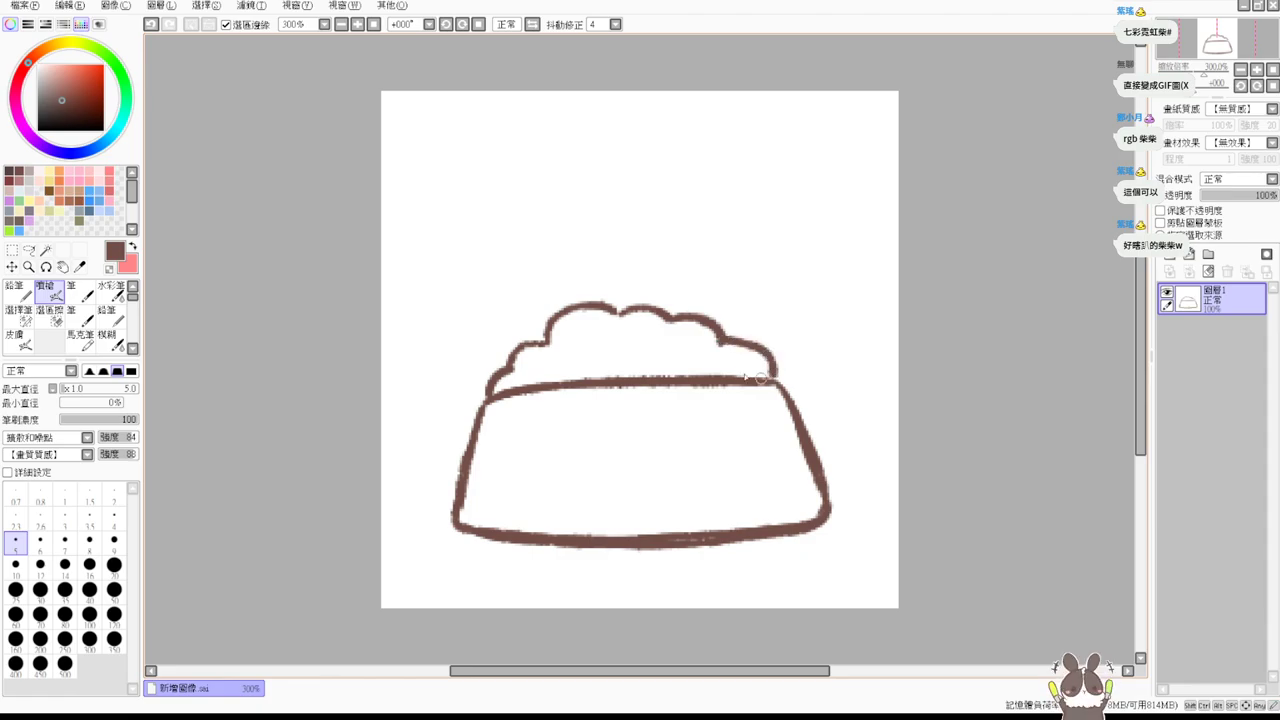
left_click_drag(597, 357, 643, 356)
Move the bowl sketch up and enlarge it, and thicken the mound's upper-left bump.
left_click_drag(665, 430, 663, 366)
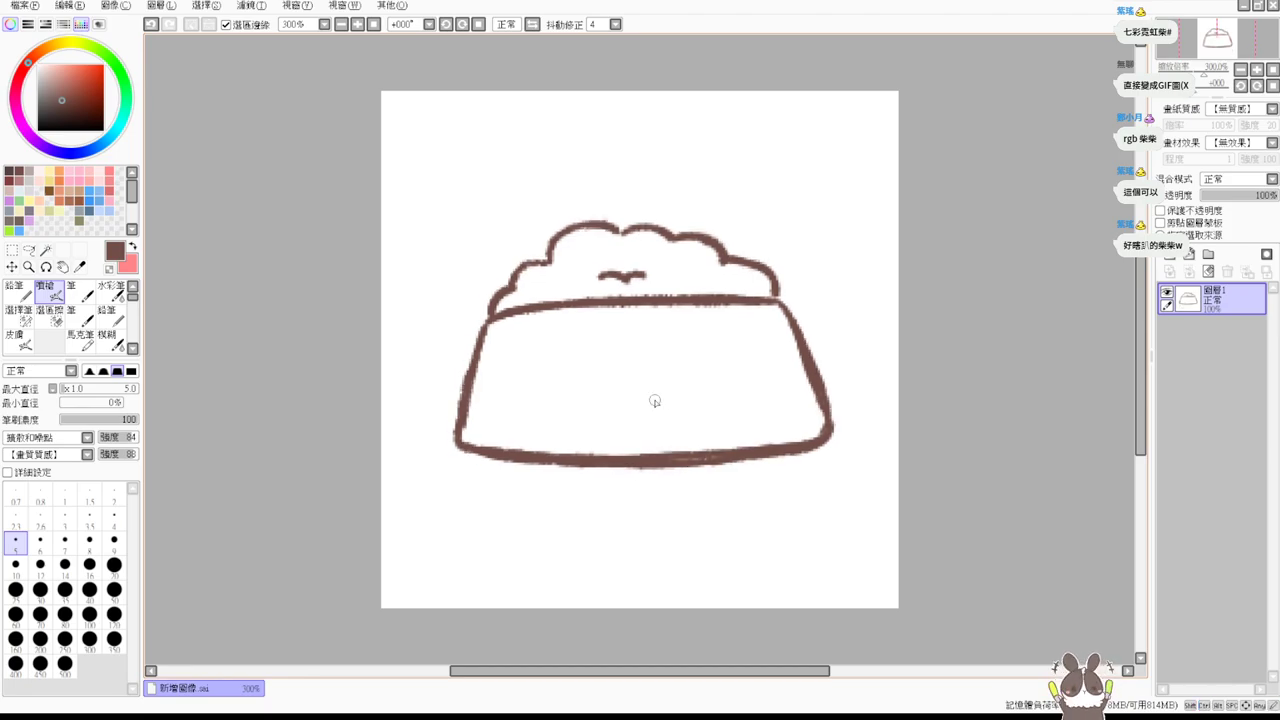
key("ctrl+t")
mouse_move(840, 211)
left_mouse_down()
mouse_move(897, 160)
mouse_move(883, 175)
left_mouse_up()
key("Return")
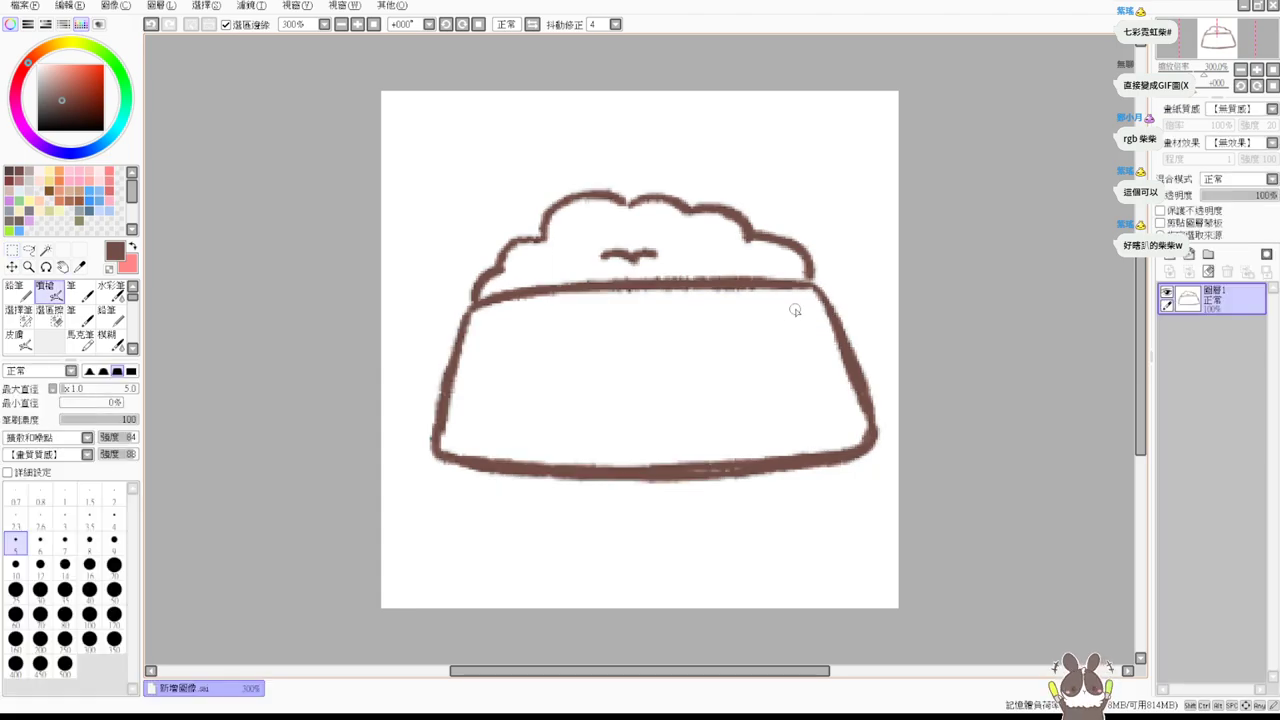
mouse_move(538, 236)
left_mouse_down()
mouse_move(547, 214)
mouse_move(605, 188)
mouse_move(632, 205)
left_mouse_up()
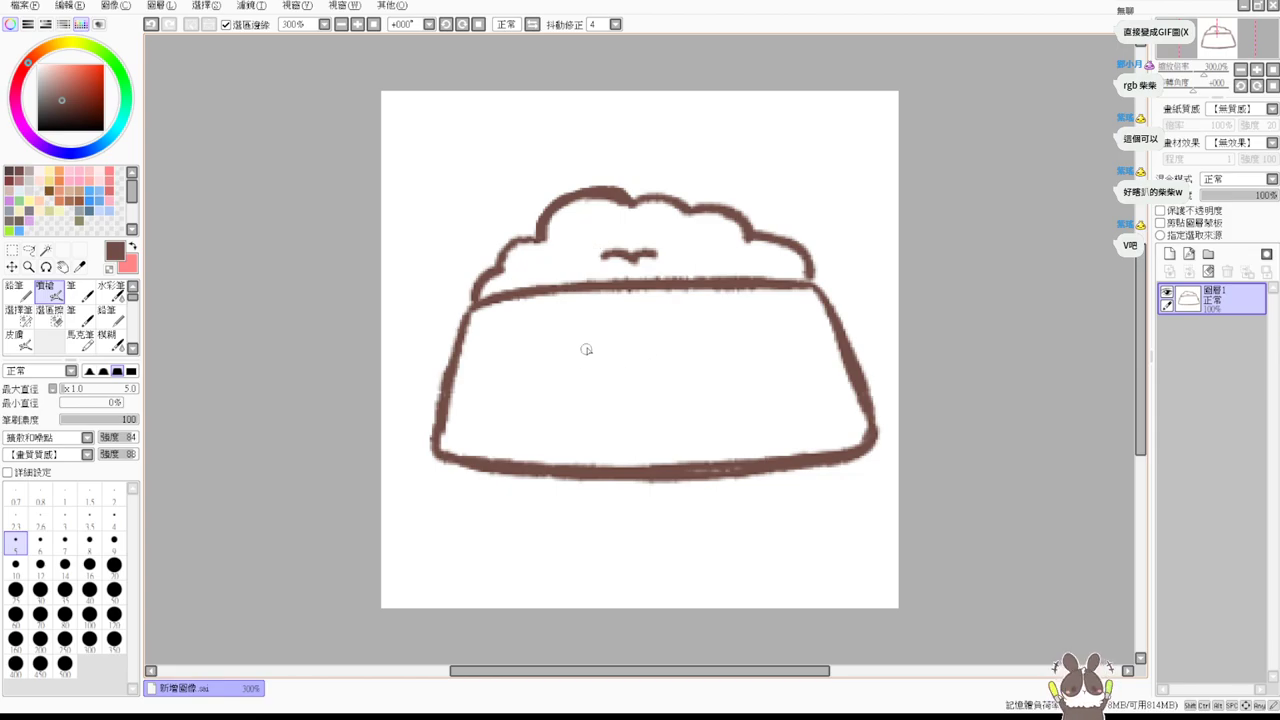
Draw a downward-tapering emblem on the bowl's front with a V-shaped notch in its upper edge.
left_click_drag(560, 340, 730, 336)
left_click_drag(558, 342, 618, 444)
left_click_drag(730, 337, 692, 442)
mouse_move(714, 392)
left_mouse_down()
mouse_move(662, 438)
mouse_move(619, 445)
mouse_move(688, 440)
left_mouse_up()
mouse_move(648, 370)
left_mouse_down()
mouse_move(643, 349)
mouse_move(648, 374)
left_mouse_up()
key("e")
mouse_move(650, 328)
left_mouse_down()
mouse_move(648, 408)
mouse_move(619, 336)
mouse_move(635, 339)
mouse_move(607, 338)
mouse_move(651, 363)
mouse_move(663, 341)
mouse_move(648, 382)
left_mouse_up()
key("e")
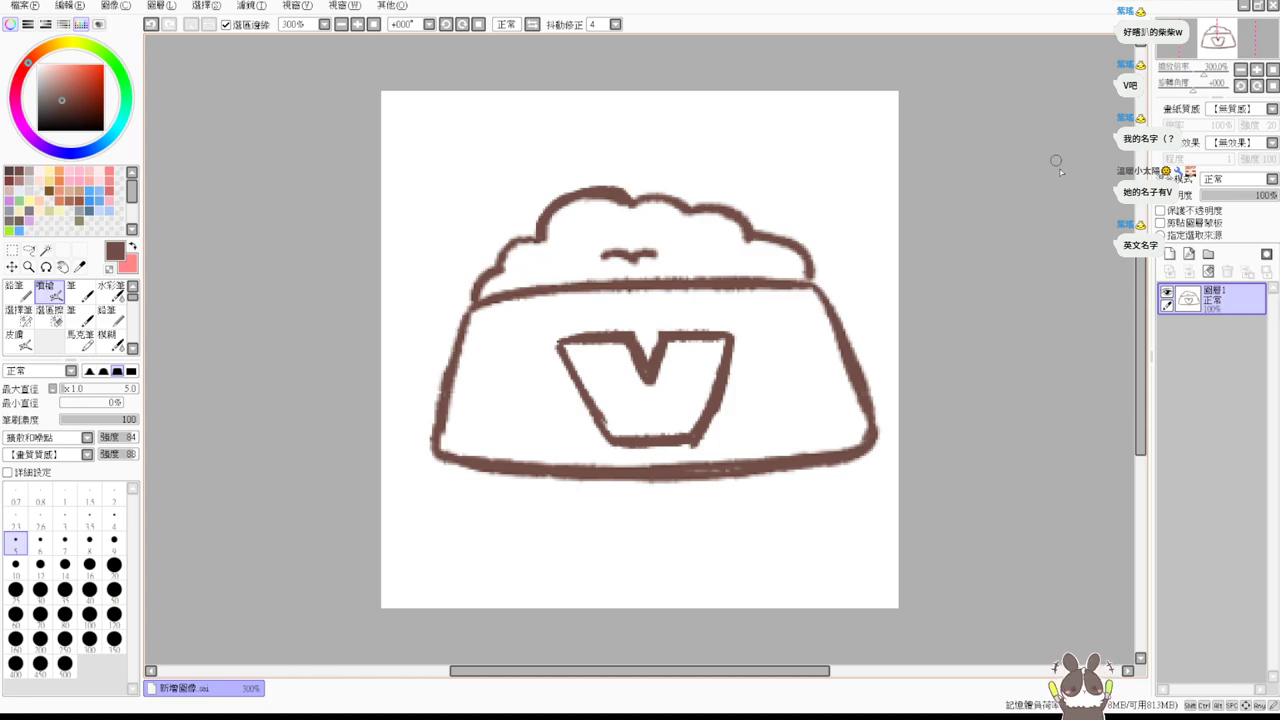
Redraw the food mound's outer contour with smaller rounded bumps at both ends and a thicker top line.
left_click_drag(748, 240, 806, 243)
key("ctrl+z")
mouse_move(813, 253)
left_mouse_down()
mouse_move(794, 257)
mouse_move(766, 229)
mouse_move(748, 243)
mouse_move(806, 262)
mouse_move(815, 282)
left_mouse_up()
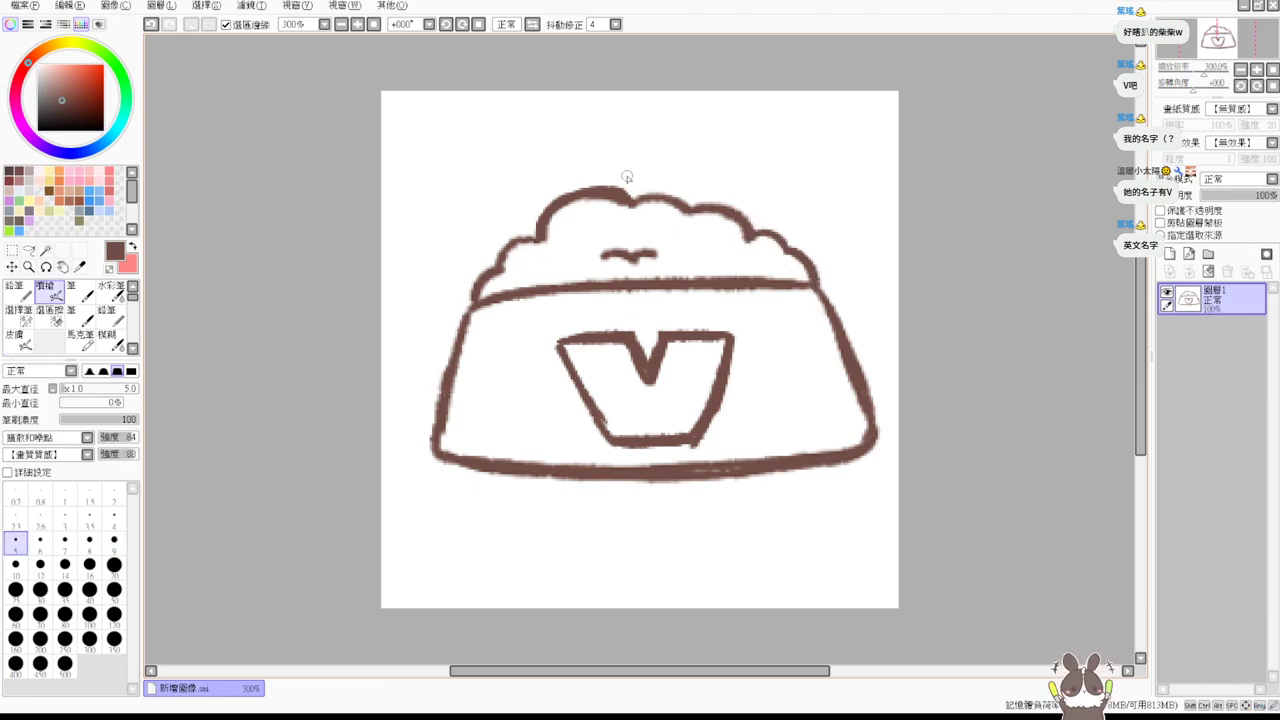
left_click_drag(551, 242, 558, 234)
key("ctrl+z")
left_click_drag(475, 305, 535, 232)
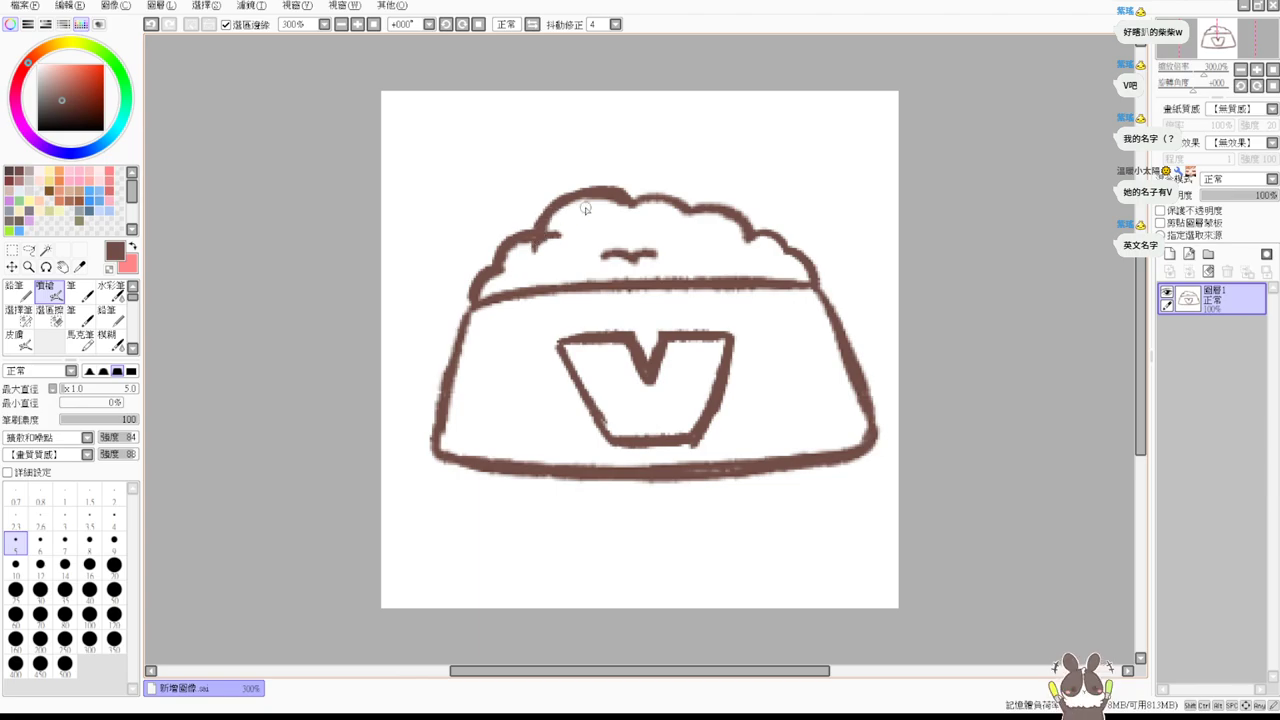
mouse_move(630, 202)
left_mouse_down()
mouse_move(702, 209)
mouse_move(634, 200)
mouse_move(703, 206)
mouse_move(742, 228)
left_mouse_up()
key("ctrl+z")
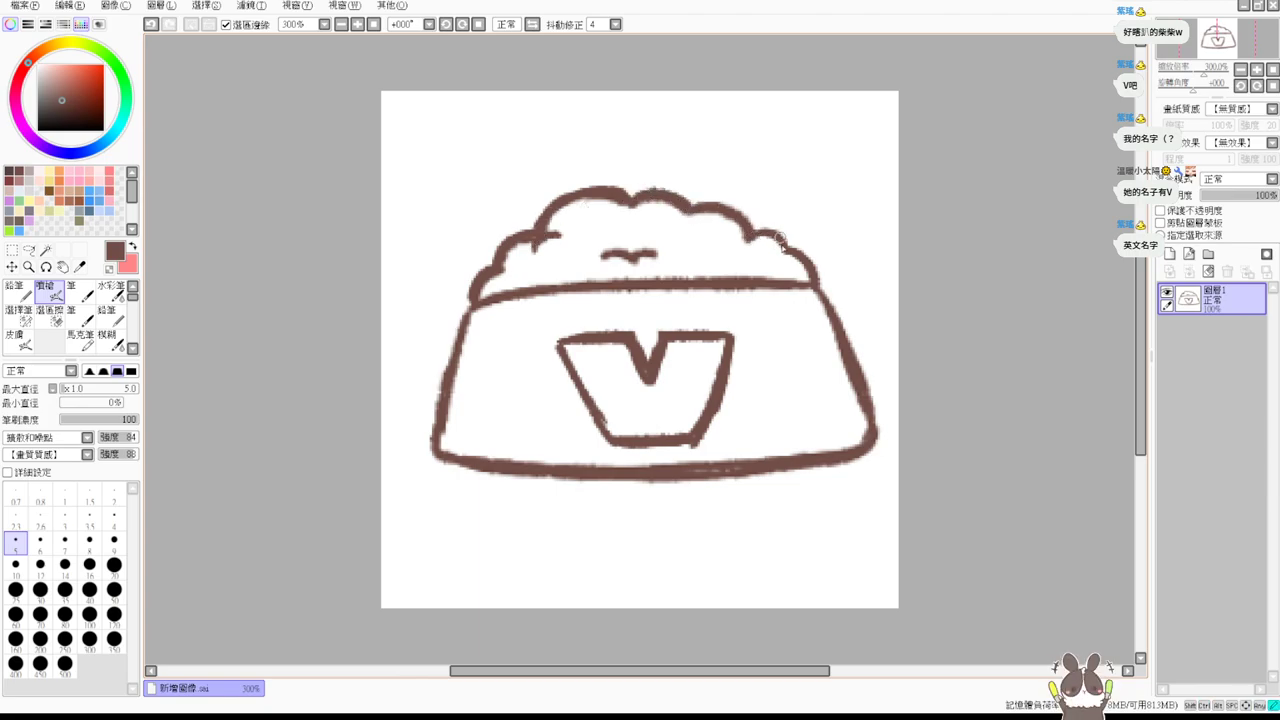
Reshape both bowl sides into outward-bulging curves and trim the right side's inner edge with the eraser.
left_click_drag(447, 421, 441, 421)
left_click_drag(468, 314, 450, 388)
mouse_move(804, 284)
left_mouse_down()
mouse_move(830, 294)
mouse_move(864, 418)
left_mouse_up()
left_click_drag(845, 358, 856, 418)
key("e")
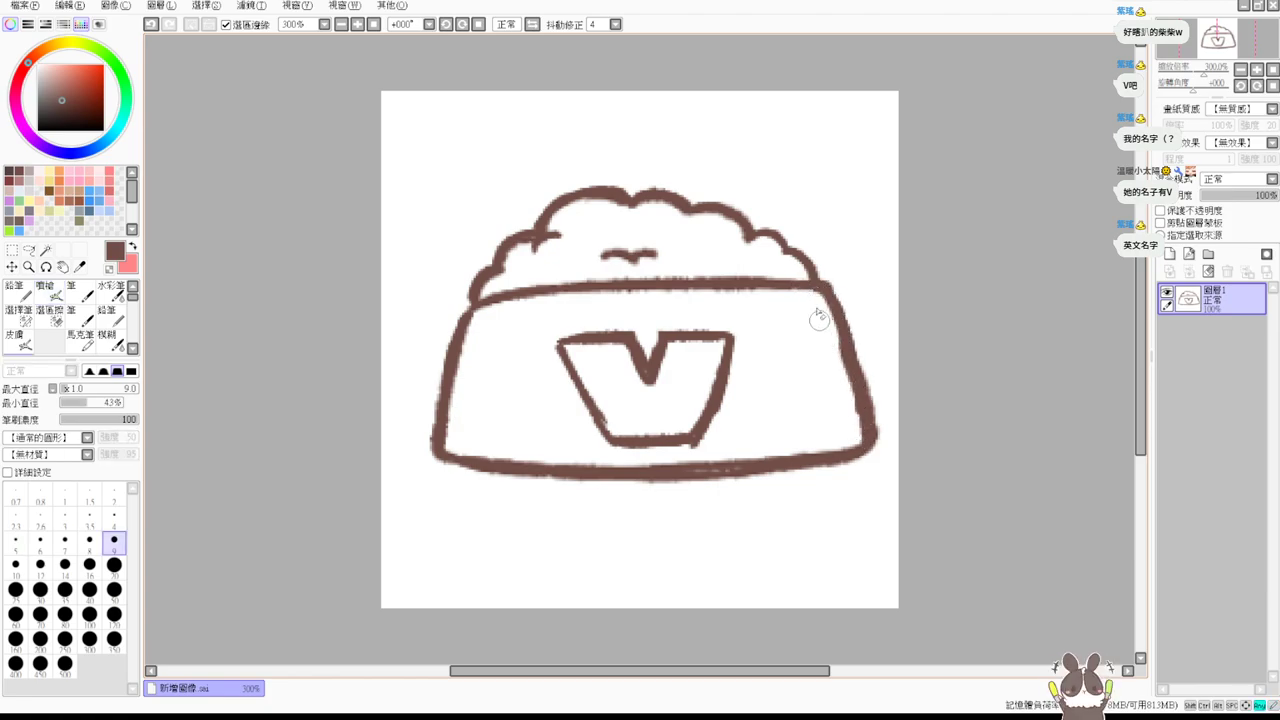
key("v")
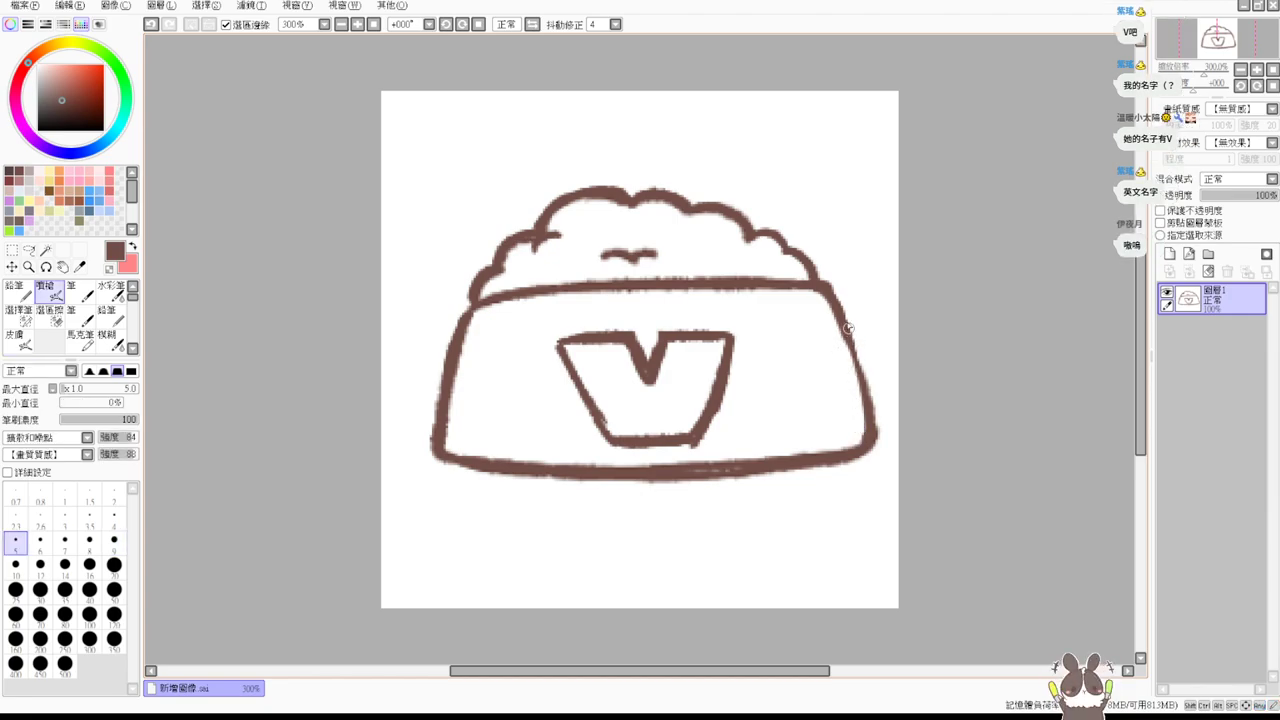
Shift the whole sketch slightly left and down and trim the bowl's lower-left outline with the eraser.
left_click_drag(843, 413, 829, 400)
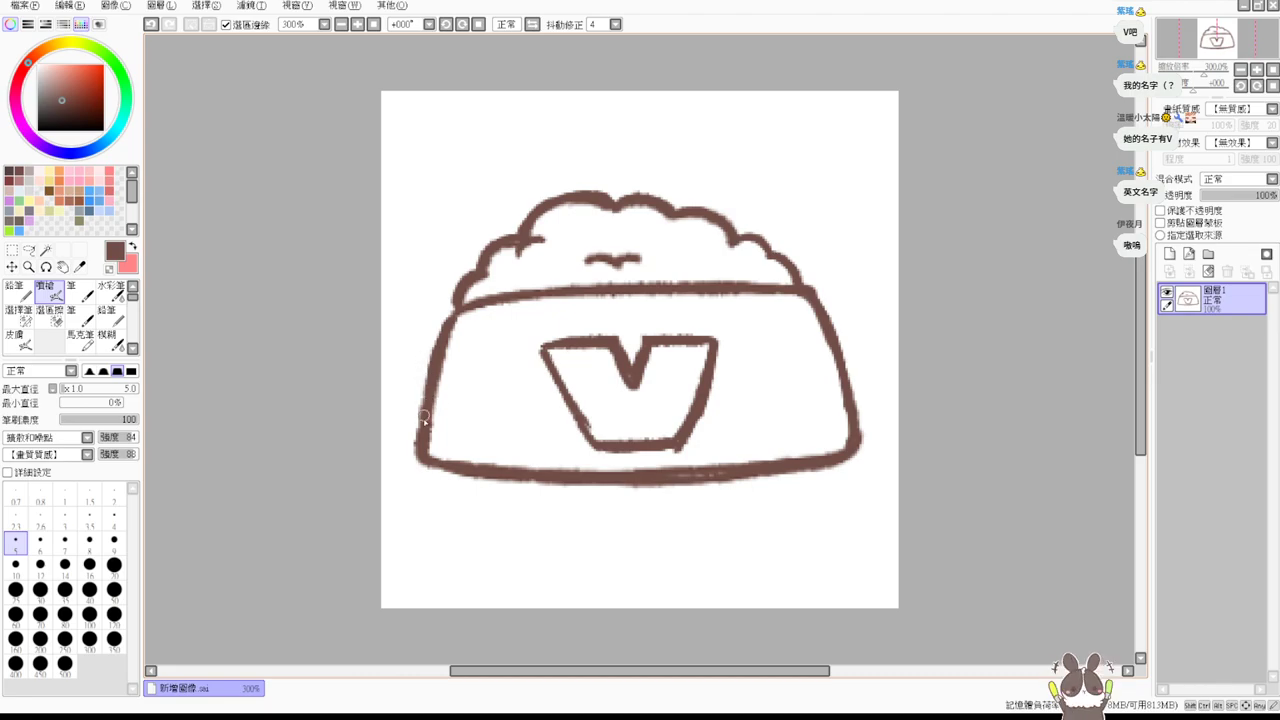
key("e")
mouse_move(430, 440)
left_mouse_down()
mouse_move(408, 407)
mouse_move(416, 393)
mouse_move(415, 490)
mouse_move(435, 364)
mouse_move(431, 470)
mouse_move(430, 385)
left_mouse_up()
key("b")
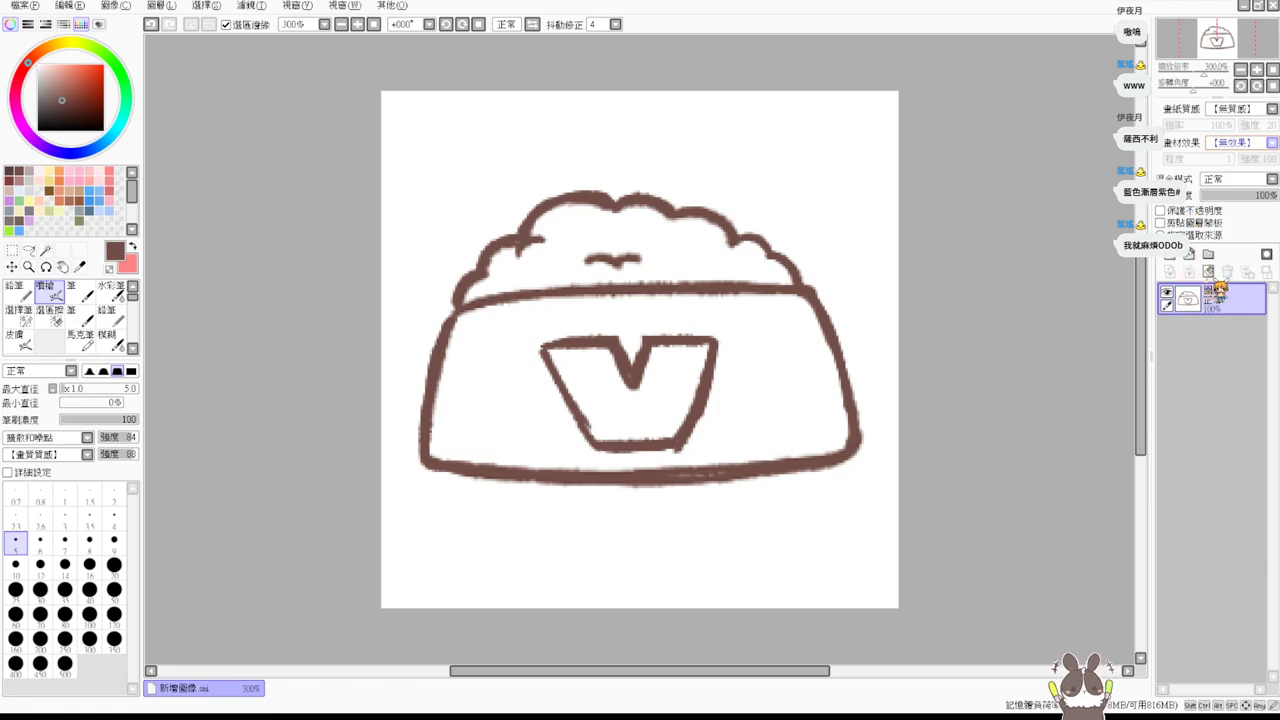
Reduce the sketch layer's opacity to 25% and add a new layer 圖層2 inside a new layer group.
left_click_drag(1275, 195, 1219, 195)
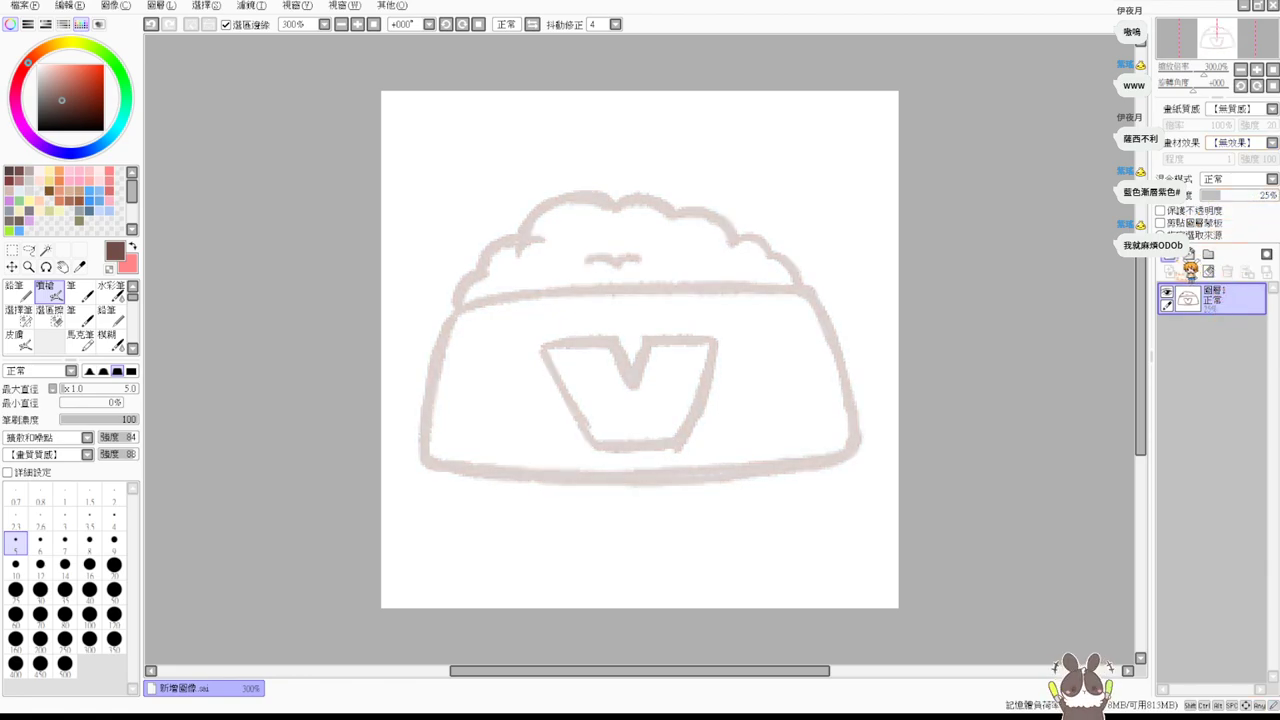
left_click(1169, 271)
left_click(1208, 254)
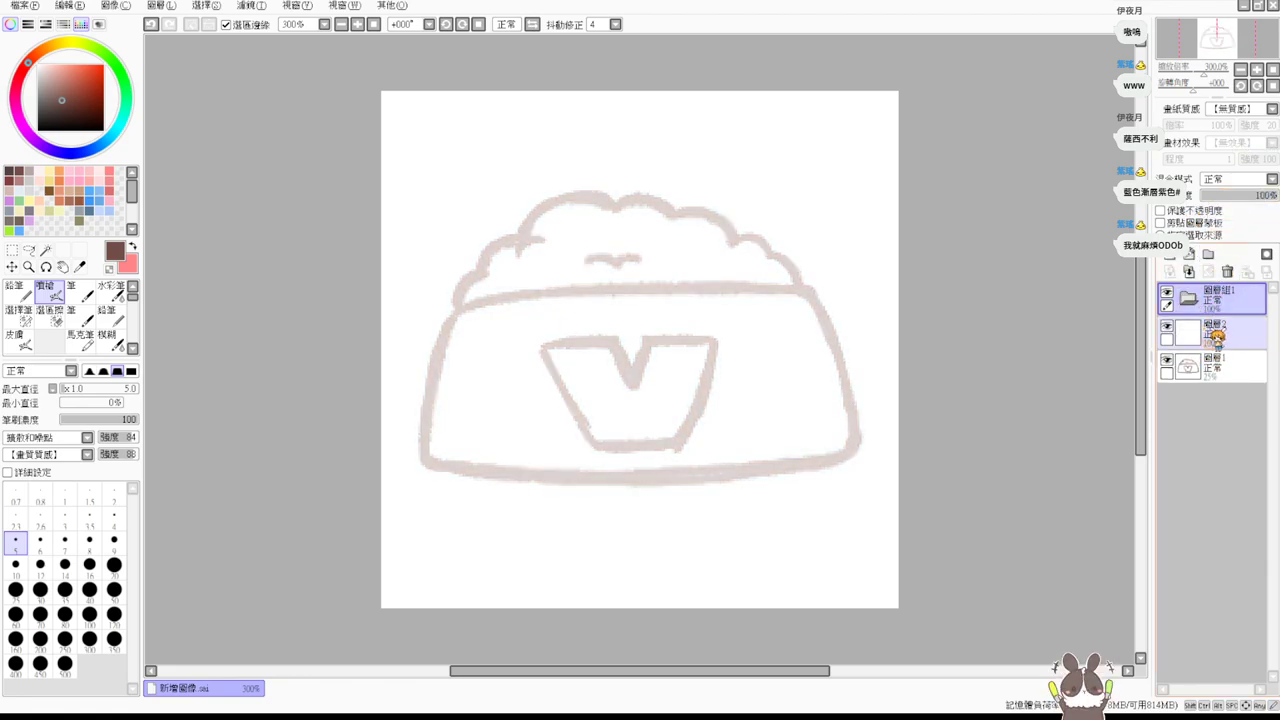
left_click_drag(1215, 298, 1215, 335)
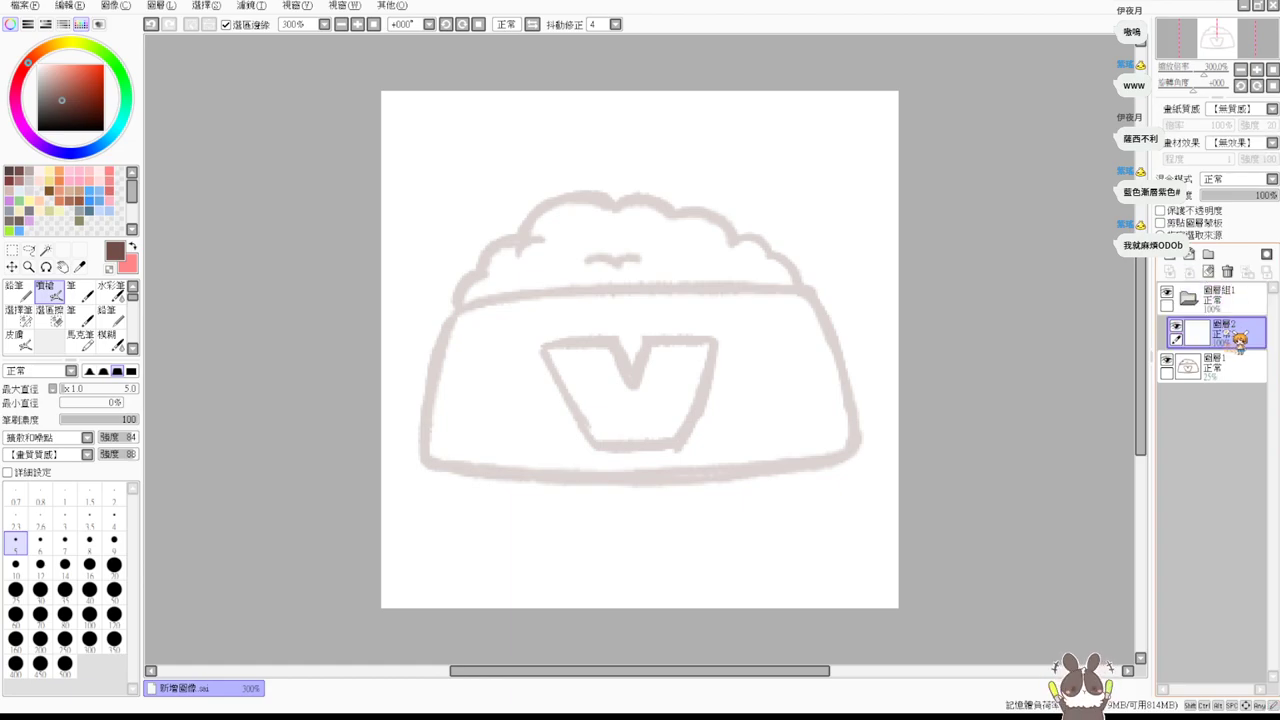
Ink the bowl's curved left side on 圖層2 with the dark brown pencil at size 9, redoing the stroke until it fits.
left_click(15, 290)
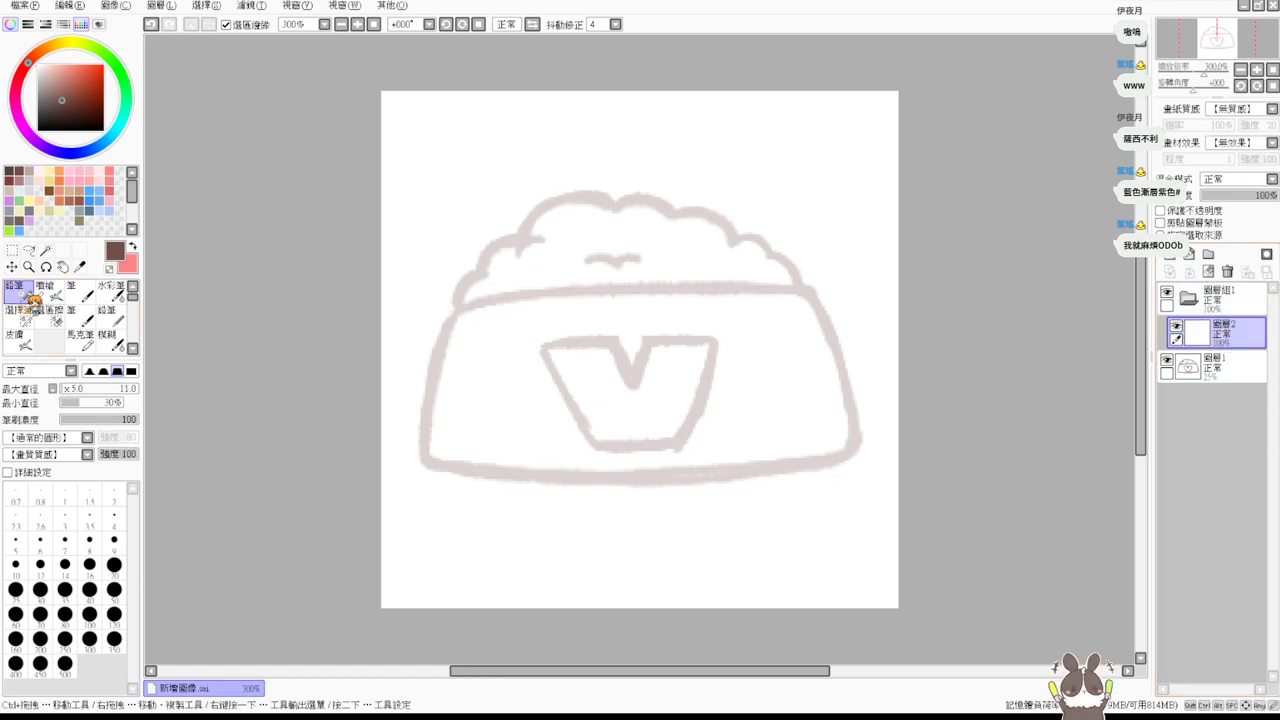
key("bracketleft")
key("bracketleft")
key("bracketleft")
key("bracketleft")
key("bracketleft")
key("bracketleft")
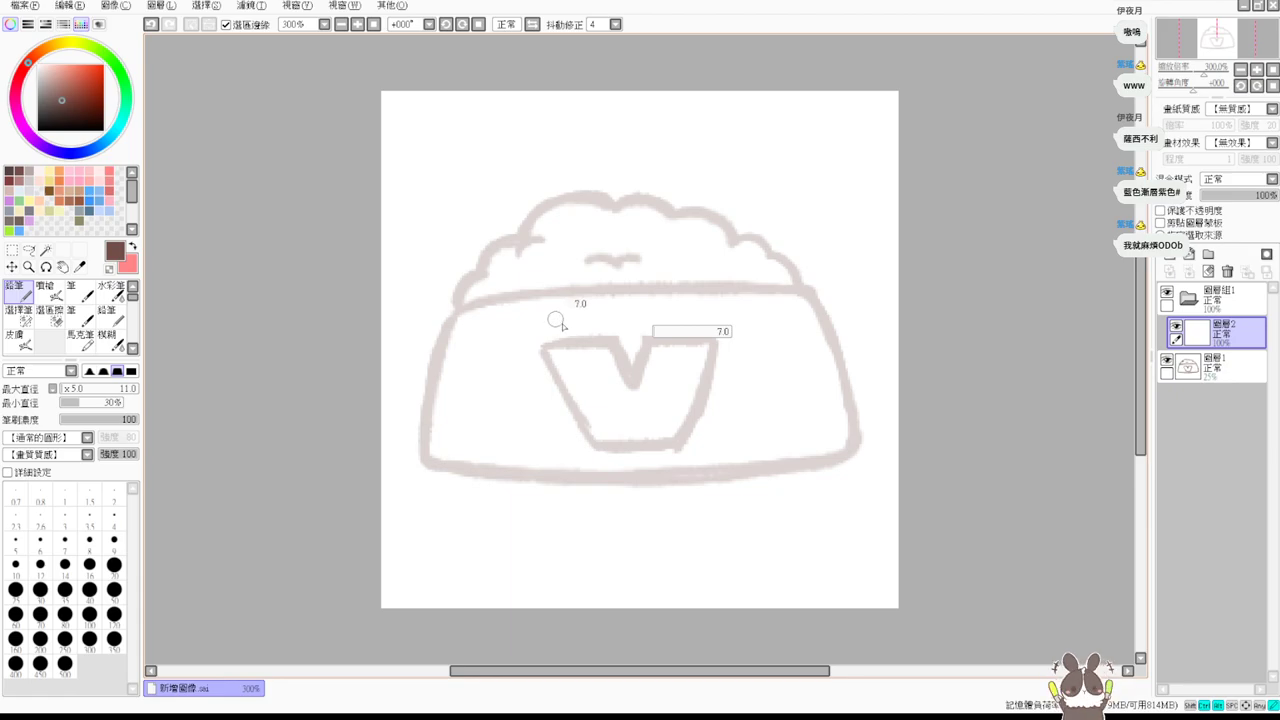
key("bracketright")
key("bracketright")
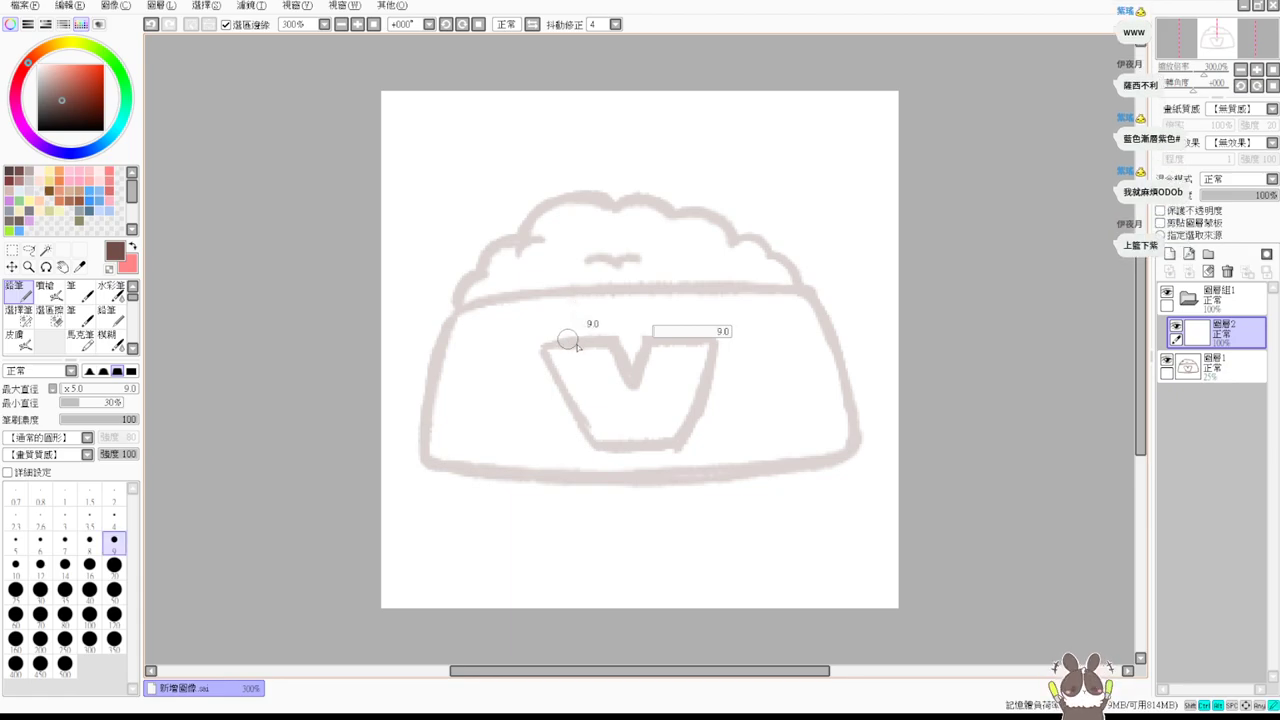
left_click_drag(460, 305, 432, 462)
key("ctrl+z")
key("ctrl+z")
mouse_move(460, 304)
left_mouse_down()
mouse_move(425, 407)
mouse_move(430, 458)
left_mouse_up()
key("ctrl+z")
left_click_drag(461, 302, 428, 466)
key("ctrl+z")
left_click_drag(451, 309, 424, 460)
key("ctrl+z")
left_click_drag(455, 307, 428, 462)
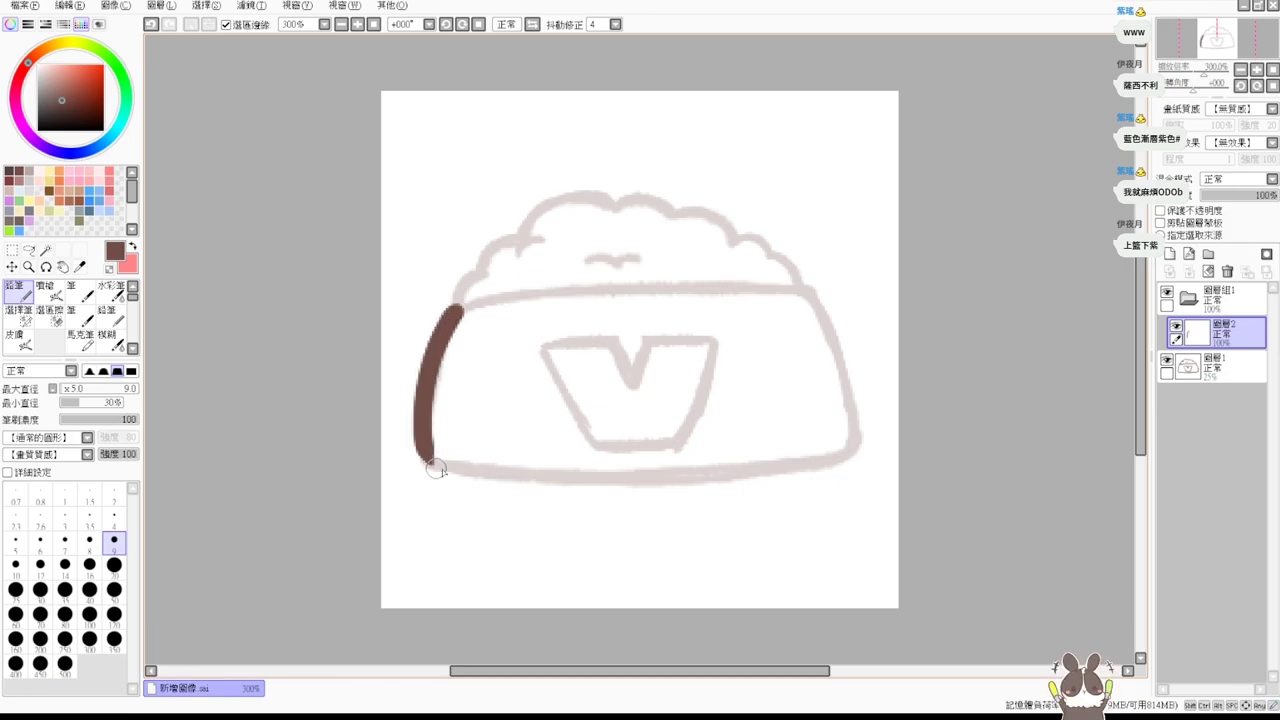
Ink the bowl's curved right side over the sketch, redoing the stroke until it fits.
left_click_drag(808, 289, 838, 456)
key("ctrl+z")
left_click_drag(810, 290, 846, 458)
key("ctrl+z")
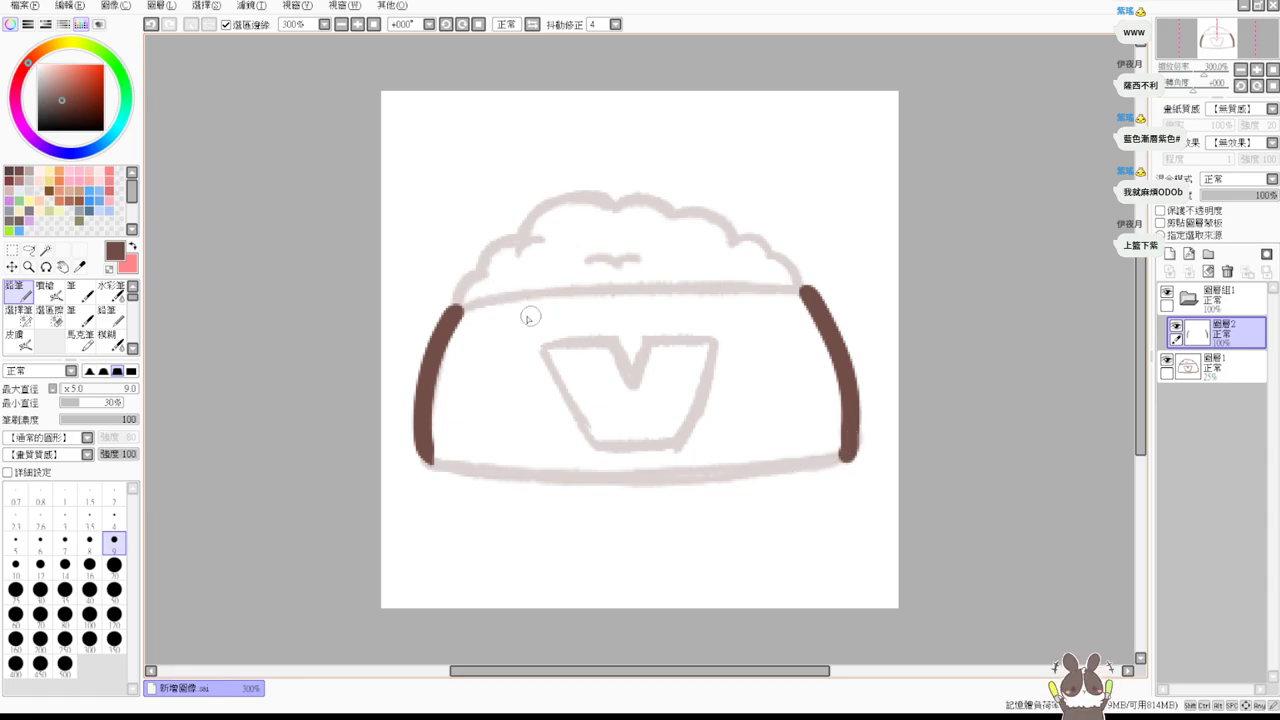
Ink the bowl's gently arched top rim between the two sides, redoing the stroke until it follows the sketch.
left_click_drag(452, 305, 752, 310)
key("ctrl+z")
left_click_drag(451, 310, 823, 289)
key("ctrl+z")
mouse_move(446, 308)
left_mouse_down()
mouse_move(500, 296)
mouse_move(835, 298)
mouse_move(786, 290)
left_mouse_up()
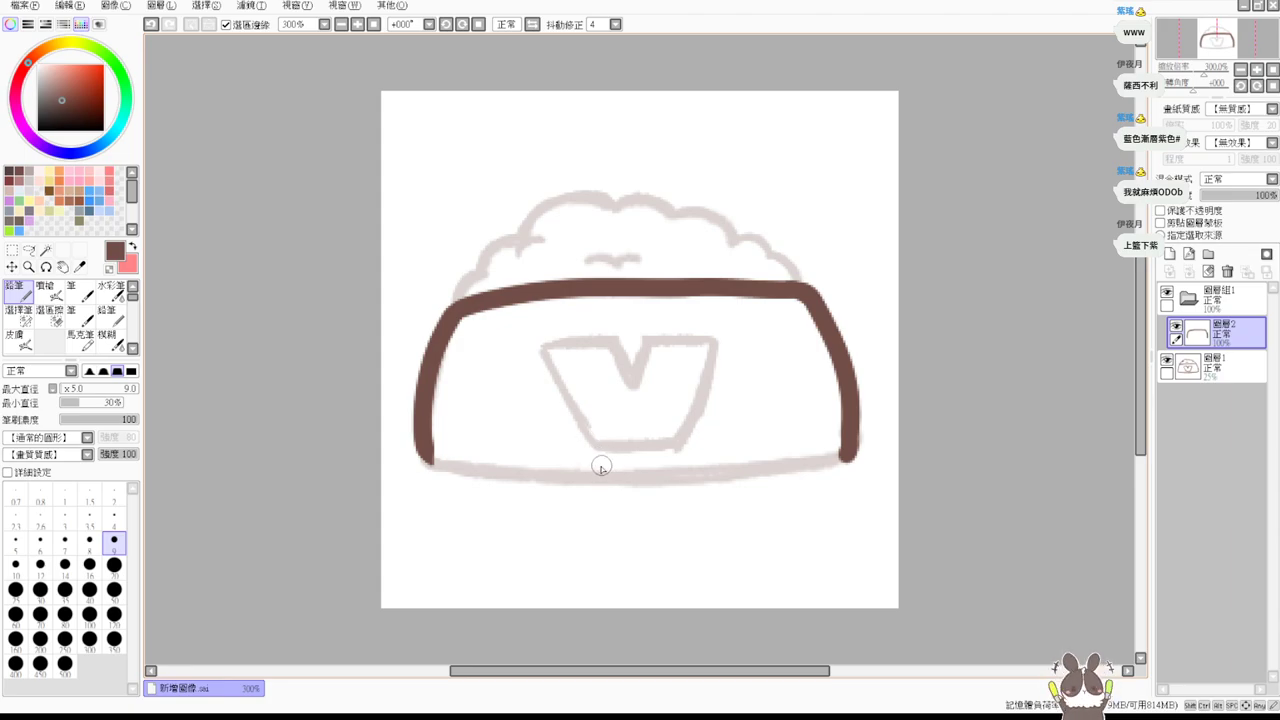
Ink the bowl's slightly curved bottom edge from the left side towards the right, redoing strokes until it is smooth.
mouse_move(423, 443)
left_mouse_down()
mouse_move(503, 476)
mouse_move(428, 462)
left_mouse_up()
key("ctrl+z")
key("ctrl+z")
mouse_move(571, 420)
left_mouse_down()
mouse_move(566, 491)
mouse_move(451, 429)
left_mouse_up()
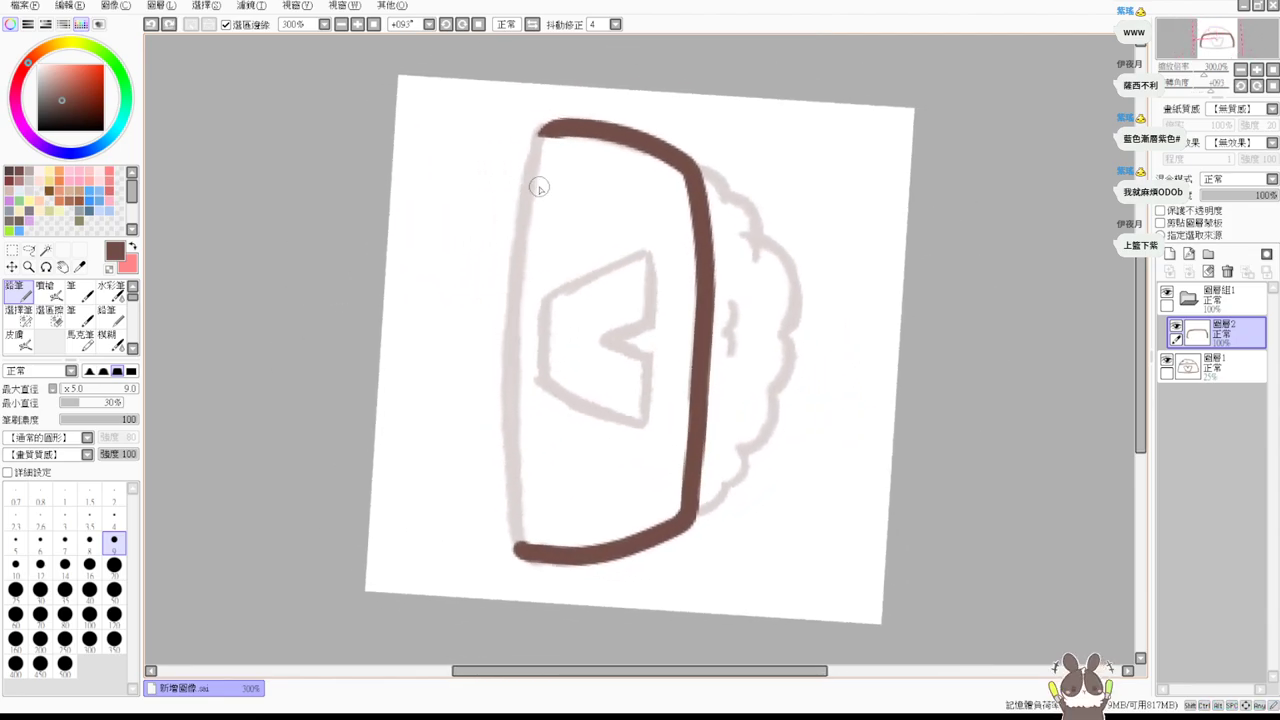
left_click_drag(542, 130, 515, 350)
key("ctrl+z")
left_click_drag(542, 128, 512, 380)
left_click_drag(506, 300, 516, 548)
key("ctrl+z")
mouse_move(507, 306)
left_mouse_down()
mouse_move(516, 548)
mouse_move(512, 370)
mouse_move(512, 532)
left_mouse_up()
key("ctrl+z")
key("ctrl+z")
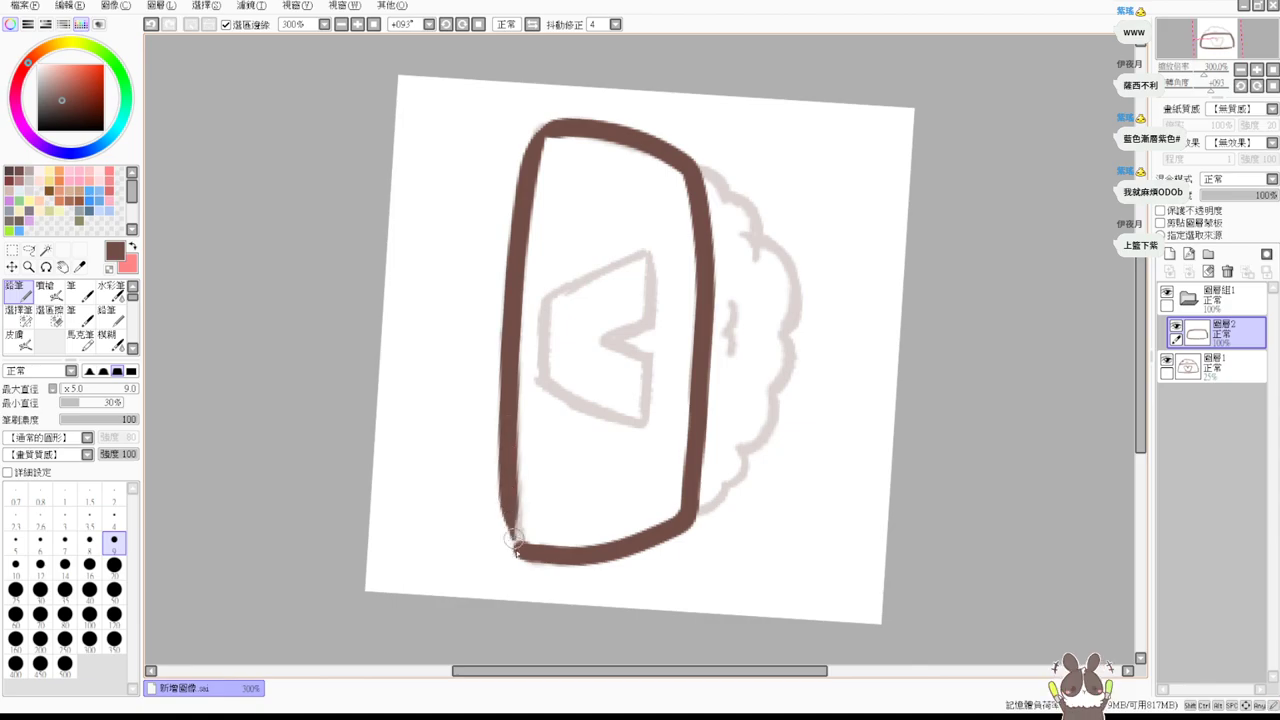
Join the bottom edge to the right side with a rounded corner and thicken that lower-right corner.
left_click_drag(498, 468, 528, 552)
key("ctrl+z")
key("ctrl+z")
left_click_drag(508, 497, 524, 556)
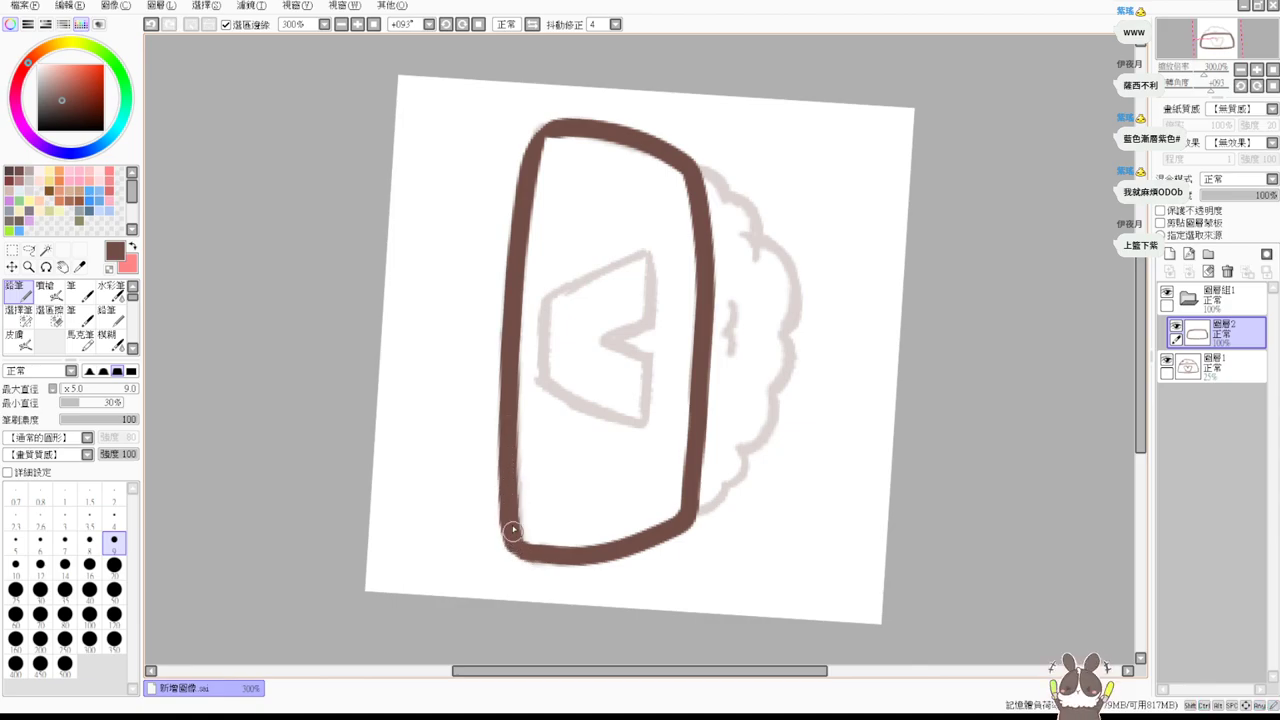
left_click(476, 25)
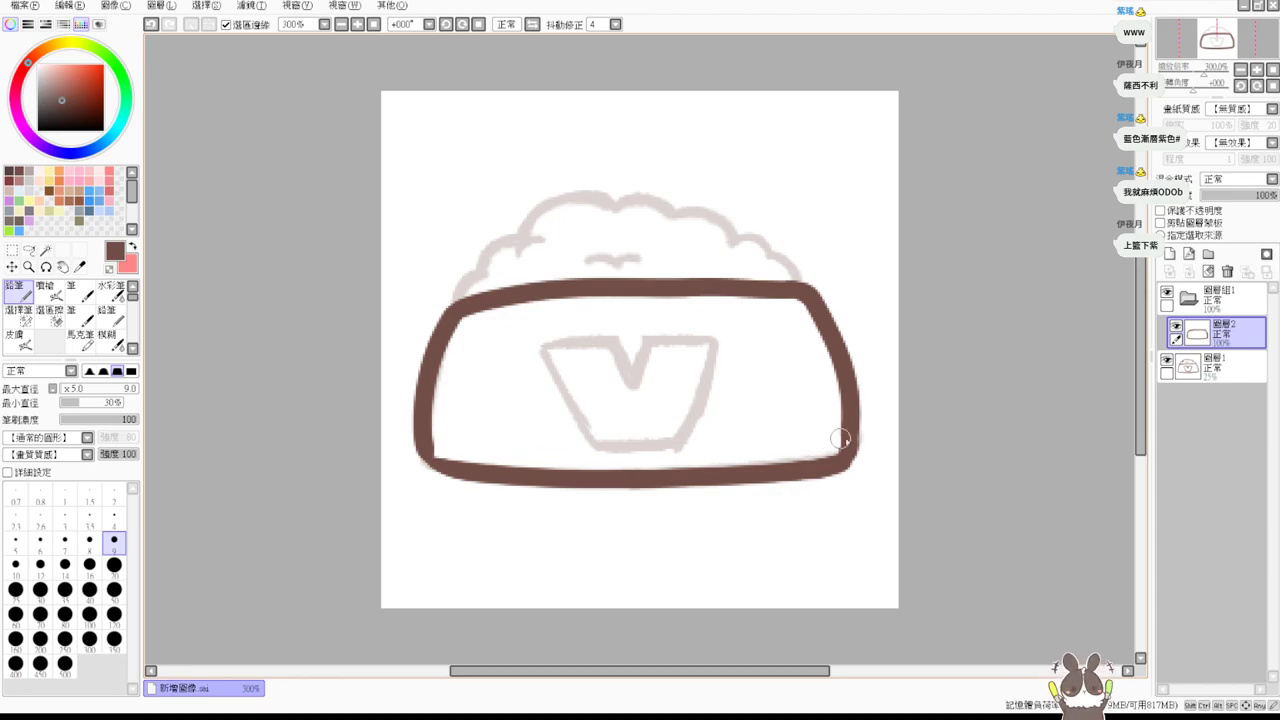
mouse_move(848, 380)
left_mouse_down()
mouse_move(854, 451)
mouse_move(814, 467)
mouse_move(847, 466)
mouse_move(775, 471)
left_mouse_up()
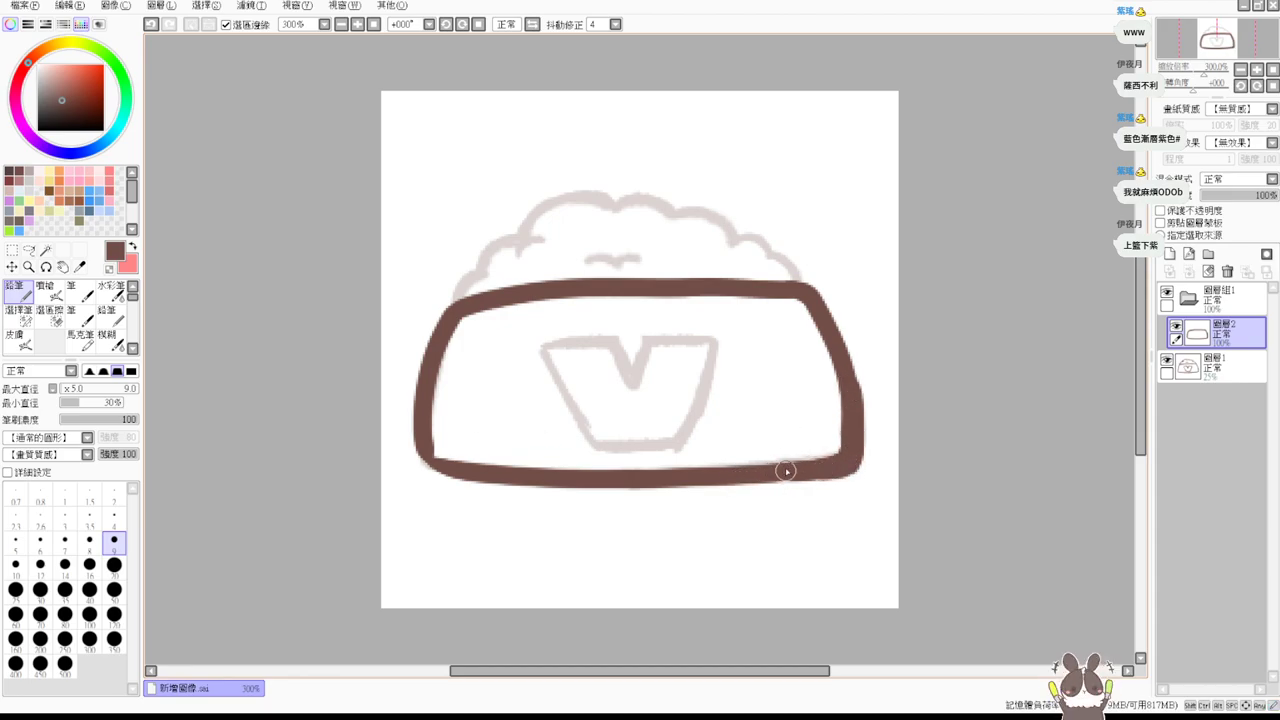
Rework the bowl's lower-left corner with repeated short strokes until it is evenly thick and rounded.
mouse_move(420, 434)
left_mouse_down()
mouse_move(443, 456)
mouse_move(429, 467)
mouse_move(493, 469)
mouse_move(421, 469)
mouse_move(506, 474)
left_mouse_up()
key("ctrl+z")
key("ctrl+z")
key("ctrl+z")
key("ctrl+z")
left_click_drag(420, 471, 509, 480)
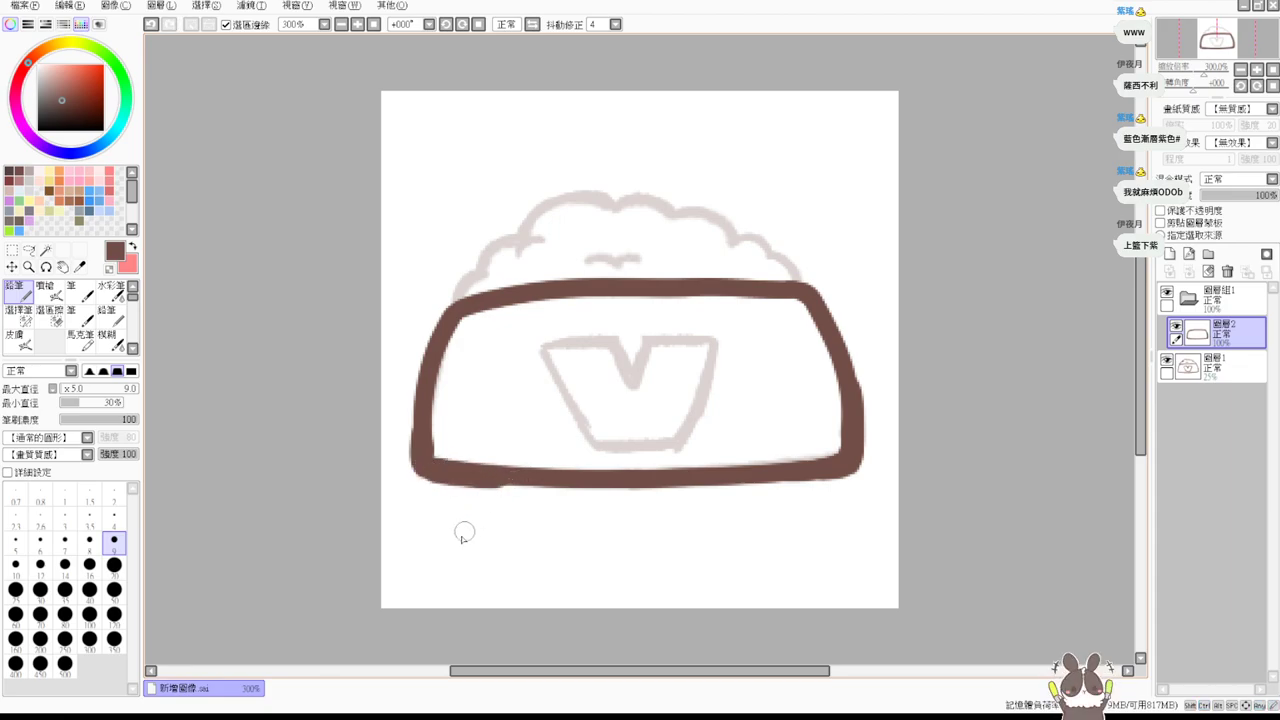
key("ctrl+z")
left_click_drag(423, 459, 512, 479)
key("ctrl+z")
left_click_drag(428, 468, 528, 466)
key("ctrl+z")
left_click_drag(437, 474, 528, 471)
key("ctrl+z")
left_click_drag(418, 466, 508, 477)
key("ctrl+z")
left_click_drag(423, 471, 523, 466)
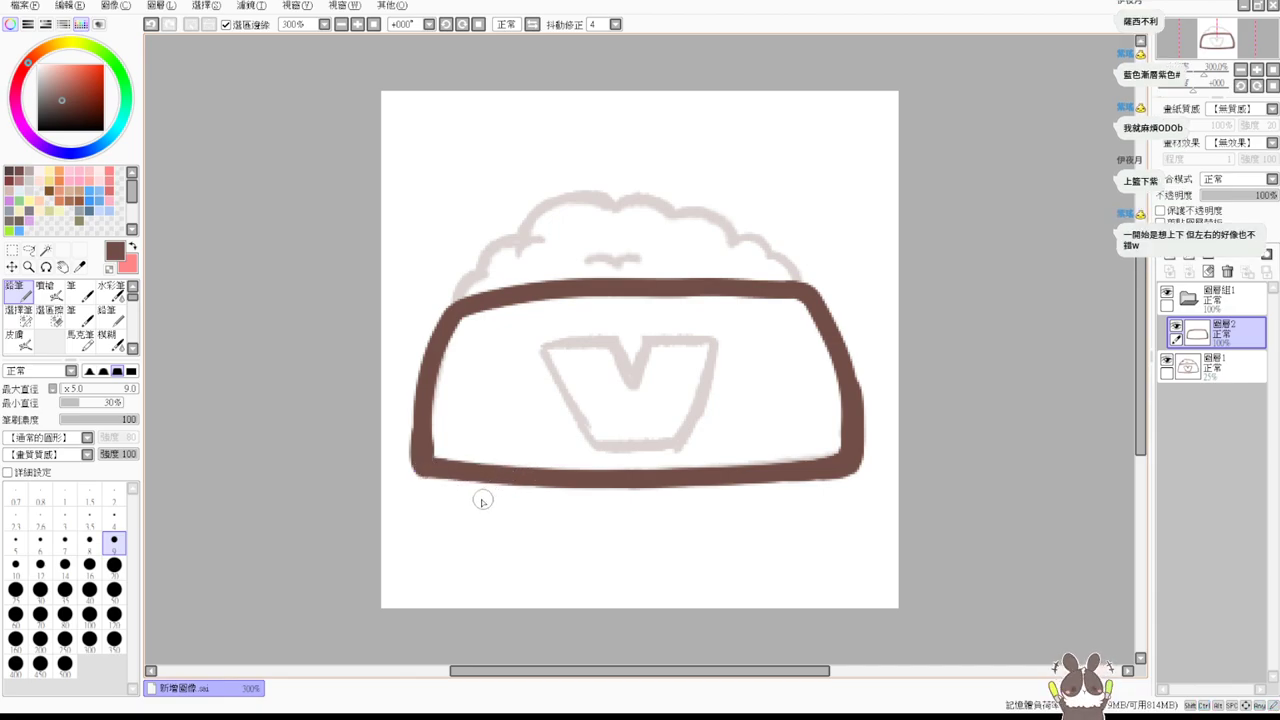
key("ctrl+z")
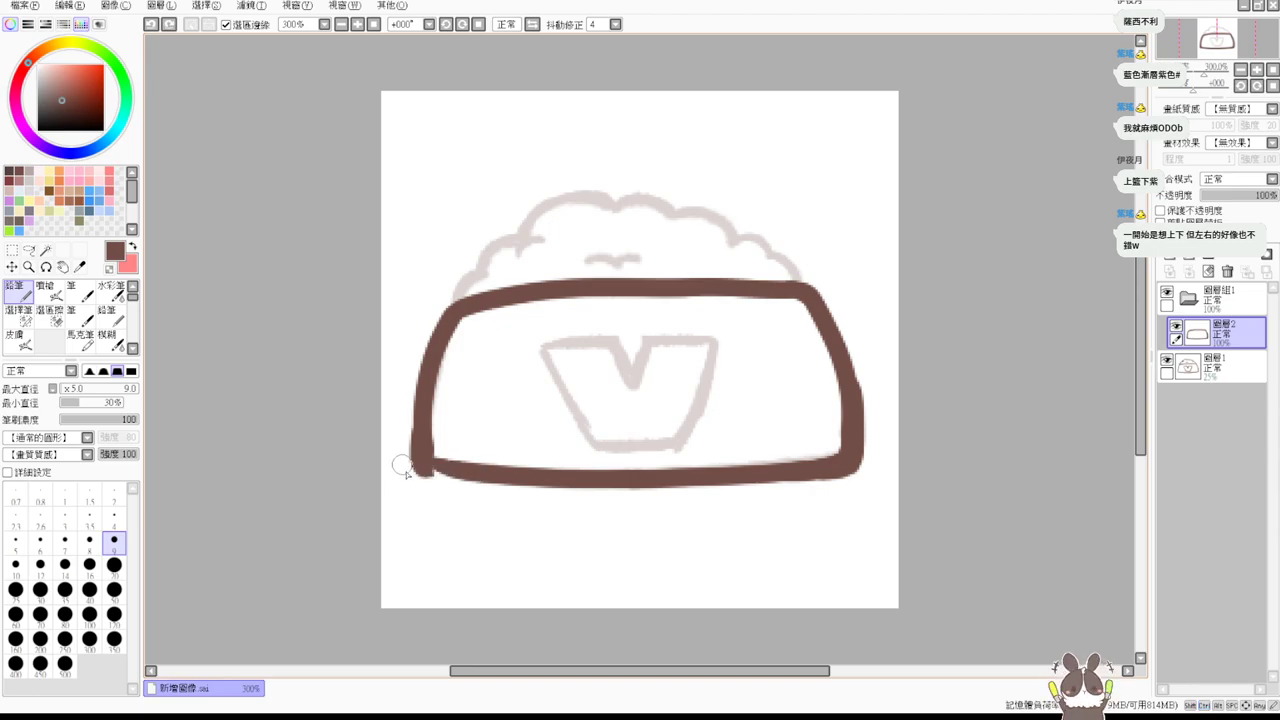
left_click_drag(423, 443, 427, 455)
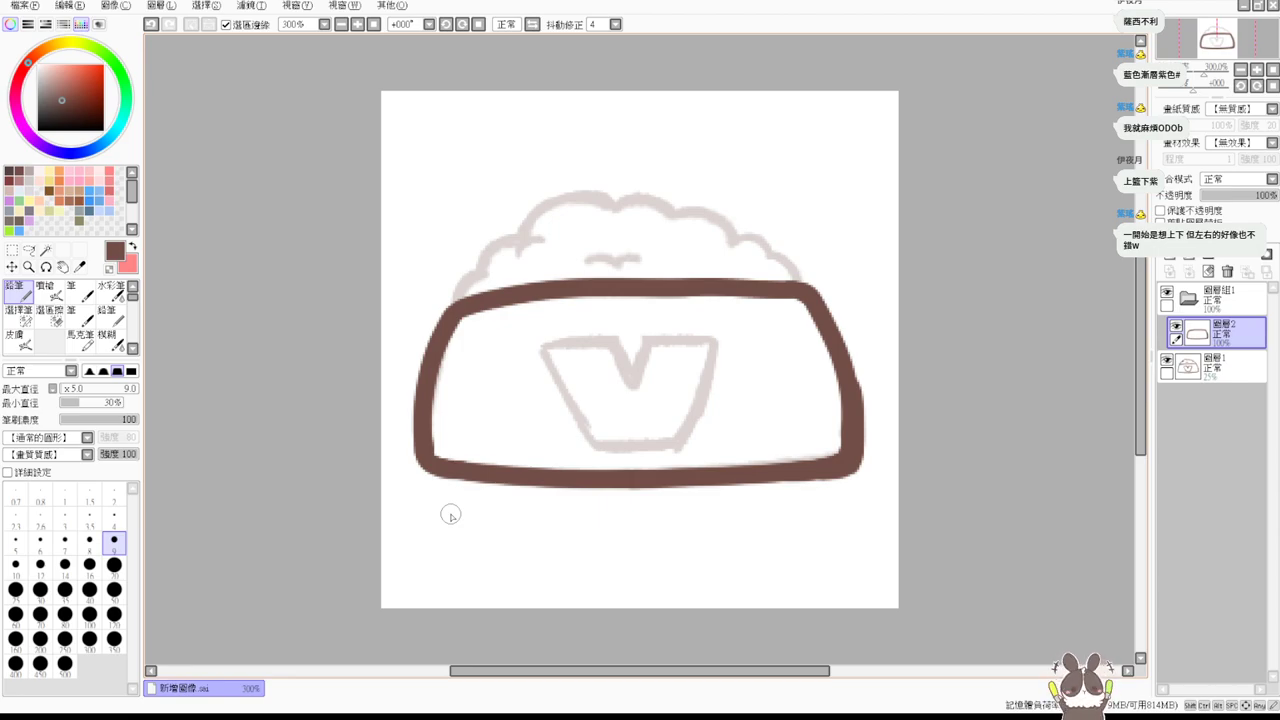
Ink the left humps of the food mound above the rim with the pencil at size 6.
key("ctrl+alt")
mouse_move(522, 304)
left_mouse_down()
mouse_move(537, 306)
mouse_move(526, 314)
left_mouse_up()
key("ctrl+z")
key("ctrl+y")
key("ctrl+z")
key("ctrl+y")
key("ctrl+z")
mouse_move(468, 302)
left_mouse_down()
mouse_move(495, 281)
mouse_move(483, 262)
mouse_move(525, 233)
mouse_move(628, 198)
left_mouse_up()
key("ctrl+z")
key("ctrl+y")
key("ctrl+z")
Ink the remaining humps down to the right end of the rim and add a small fold mark inside the food.
mouse_move(519, 236)
left_mouse_down()
mouse_move(538, 201)
mouse_move(690, 214)
mouse_move(803, 284)
left_mouse_up()
key("ctrl+z")
mouse_move(516, 246)
left_mouse_down()
mouse_move(566, 236)
mouse_move(545, 236)
left_mouse_up()
key("ctrl+z")
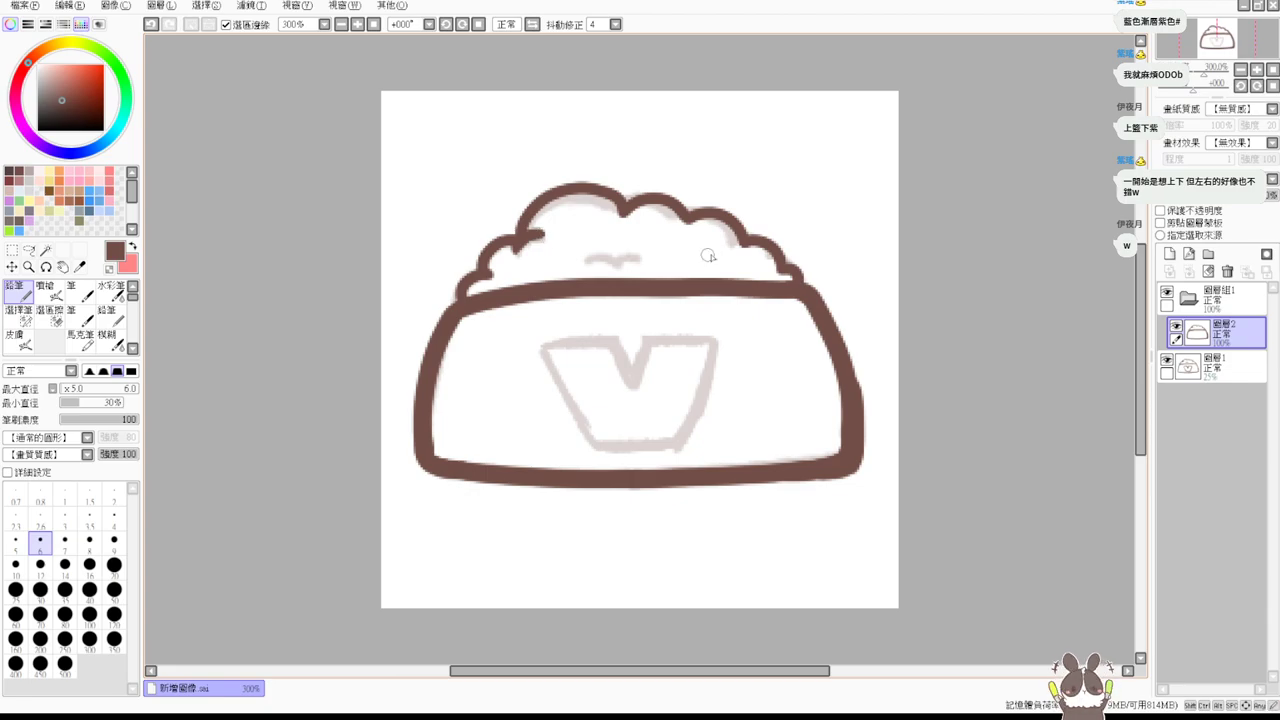
mouse_move(622, 238)
left_mouse_down()
mouse_move(644, 256)
mouse_move(671, 240)
left_mouse_up()
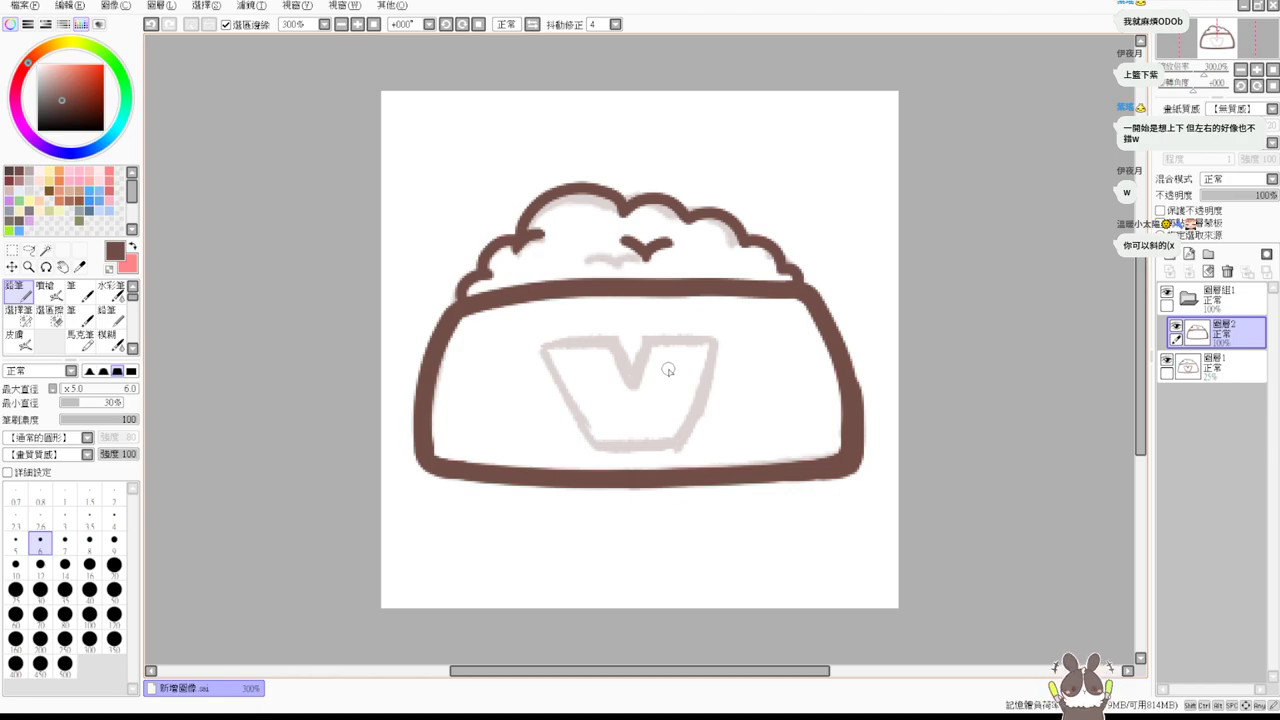
Ink the slanted left side of the emblem on the bowl, redoing the stroke until it fits.
mouse_move(539, 350)
left_mouse_down()
mouse_move(581, 434)
mouse_move(556, 375)
mouse_move(599, 423)
mouse_move(598, 455)
left_mouse_up()
key("ctrl+z")
key("ctrl+z")
left_click_drag(545, 348, 598, 460)
key("ctrl+z")
left_click_drag(543, 349, 600, 447)
key("ctrl+z")
left_click_drag(541, 350, 597, 452)
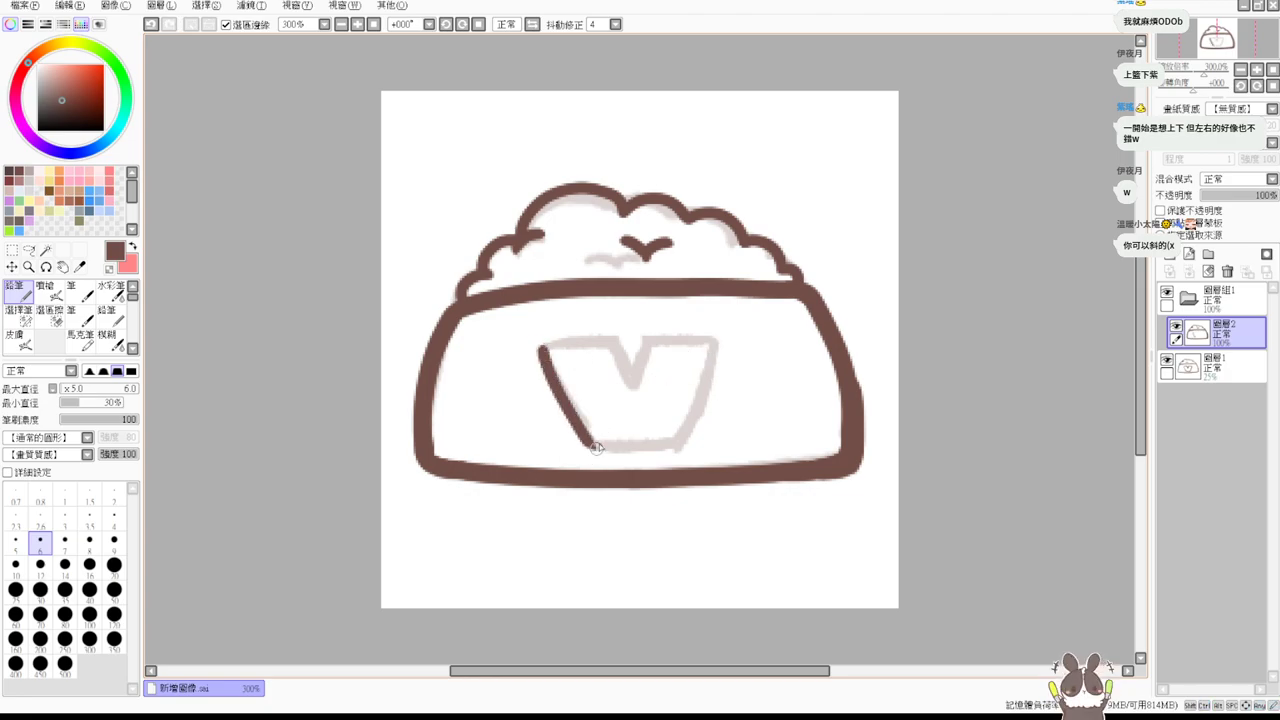
Ink the emblem's slanted right side and its short bottom edge.
mouse_move(714, 340)
left_mouse_down()
mouse_move(711, 392)
mouse_move(680, 465)
mouse_move(676, 447)
left_mouse_up()
key("ctrl+z")
key("ctrl+z")
key("ctrl+z")
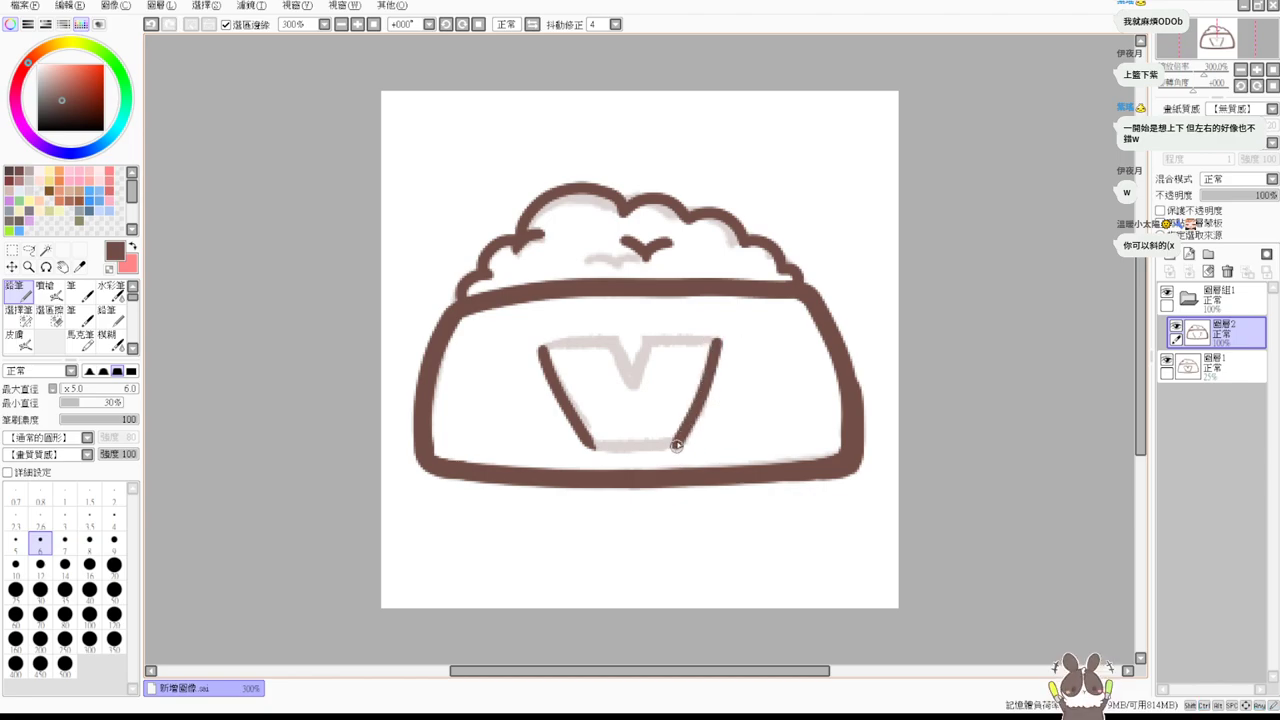
left_click_drag(592, 450, 676, 447)
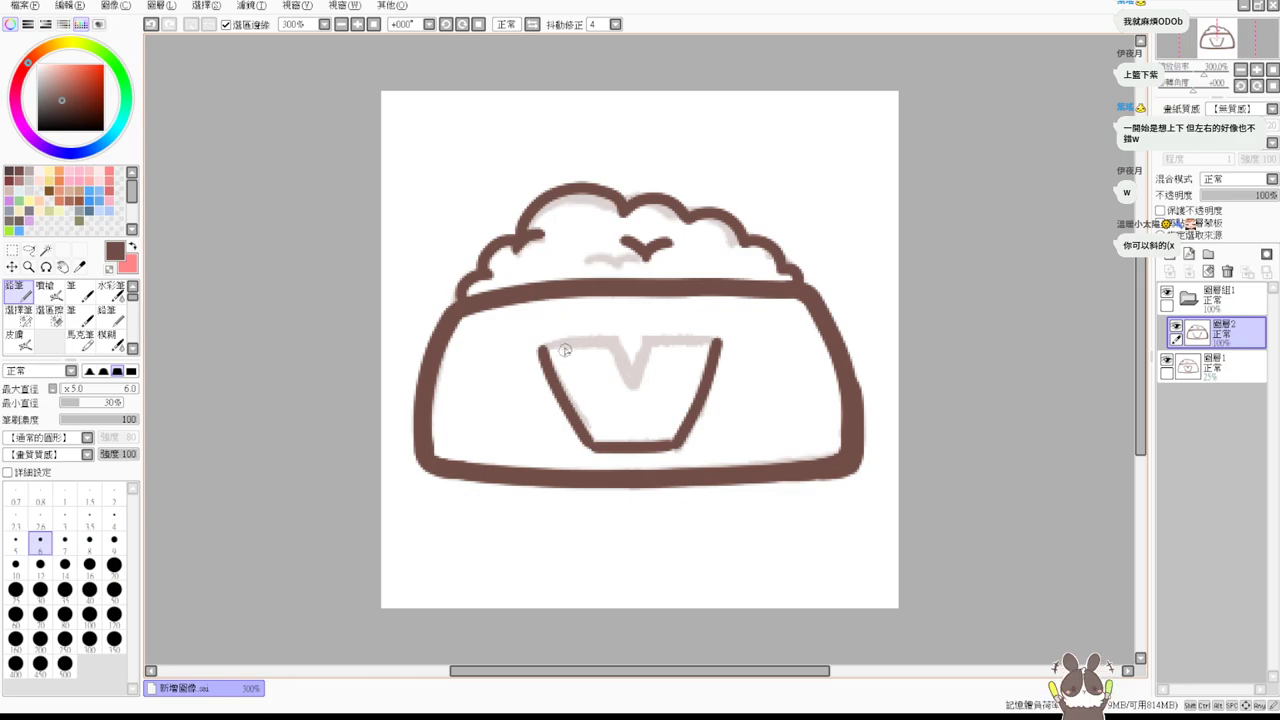
Ink the emblem's top edge with the V-shaped notch in the middle and thicken the notch's tip.
left_click_drag(546, 344, 622, 344)
key("ctrl+z")
mouse_move(544, 348)
left_mouse_down()
mouse_move(626, 347)
mouse_move(616, 341)
mouse_move(626, 355)
mouse_move(642, 341)
mouse_move(712, 344)
left_mouse_up()
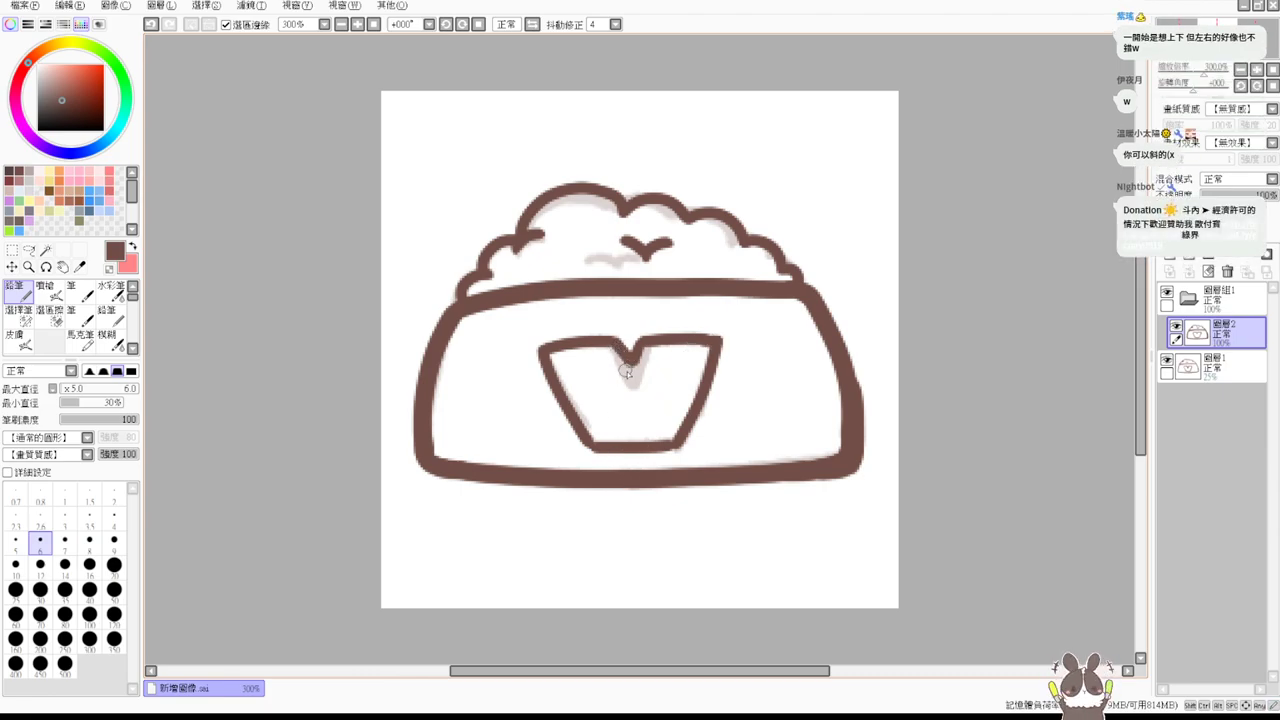
left_click_drag(613, 345, 634, 372)
key("ctrl+z")
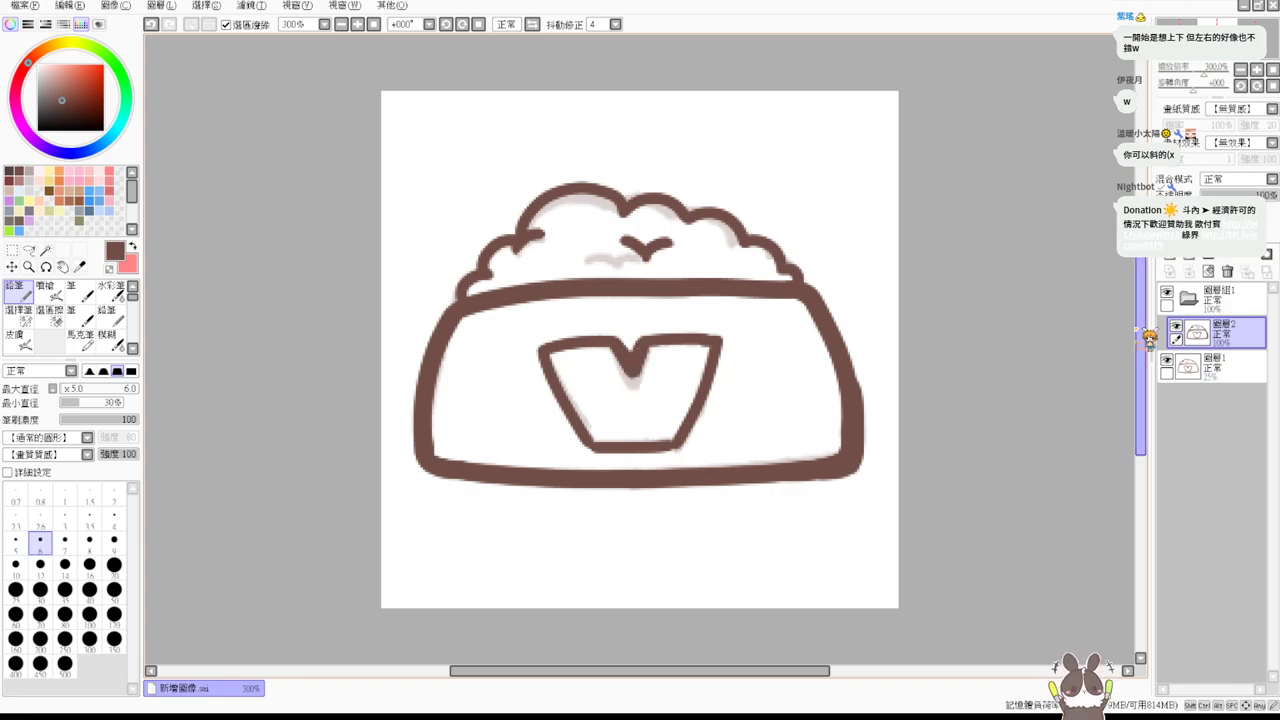
Hide the sketch layer 圖層1 and add a new layer 圖層3 beneath the line art layer 圖層2.
left_click(1166, 359)
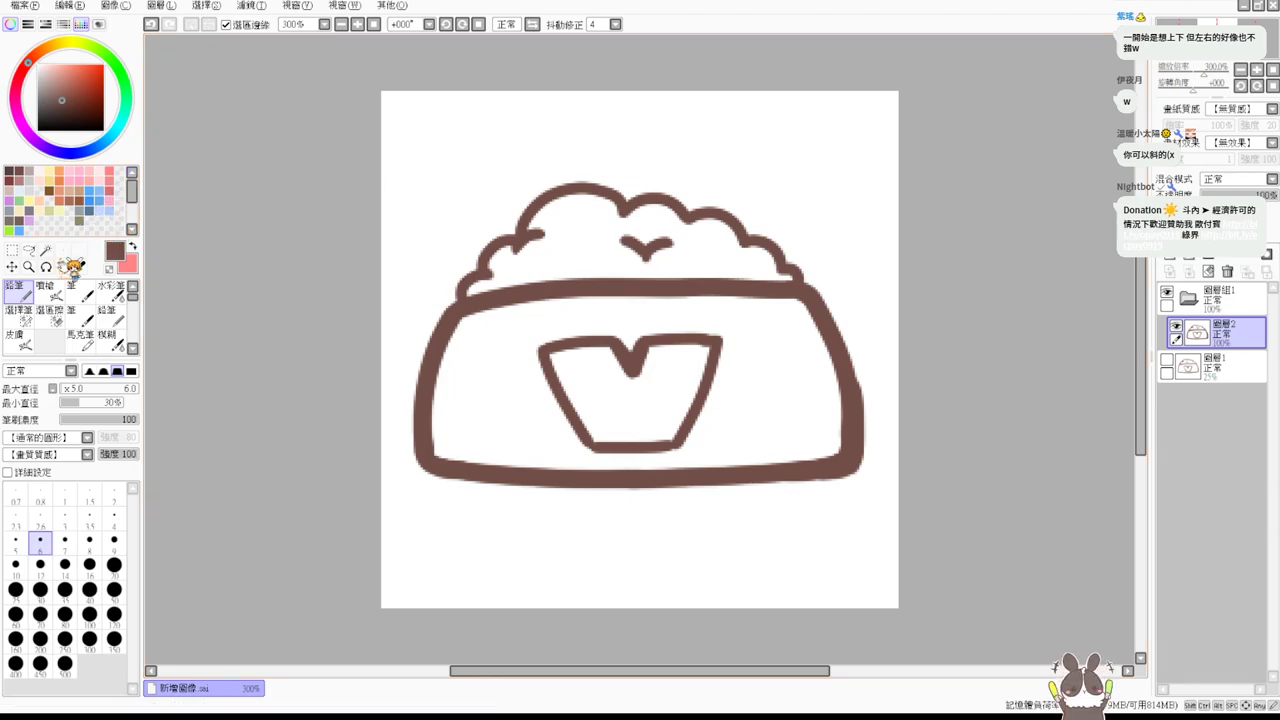
left_click(45, 250)
left_click(1188, 270)
left_click_drag(1215, 333, 1243, 382)
Select the food area with the Magic Wand and fill it with light salmon orange, after trying darker browns.
left_click(594, 224)
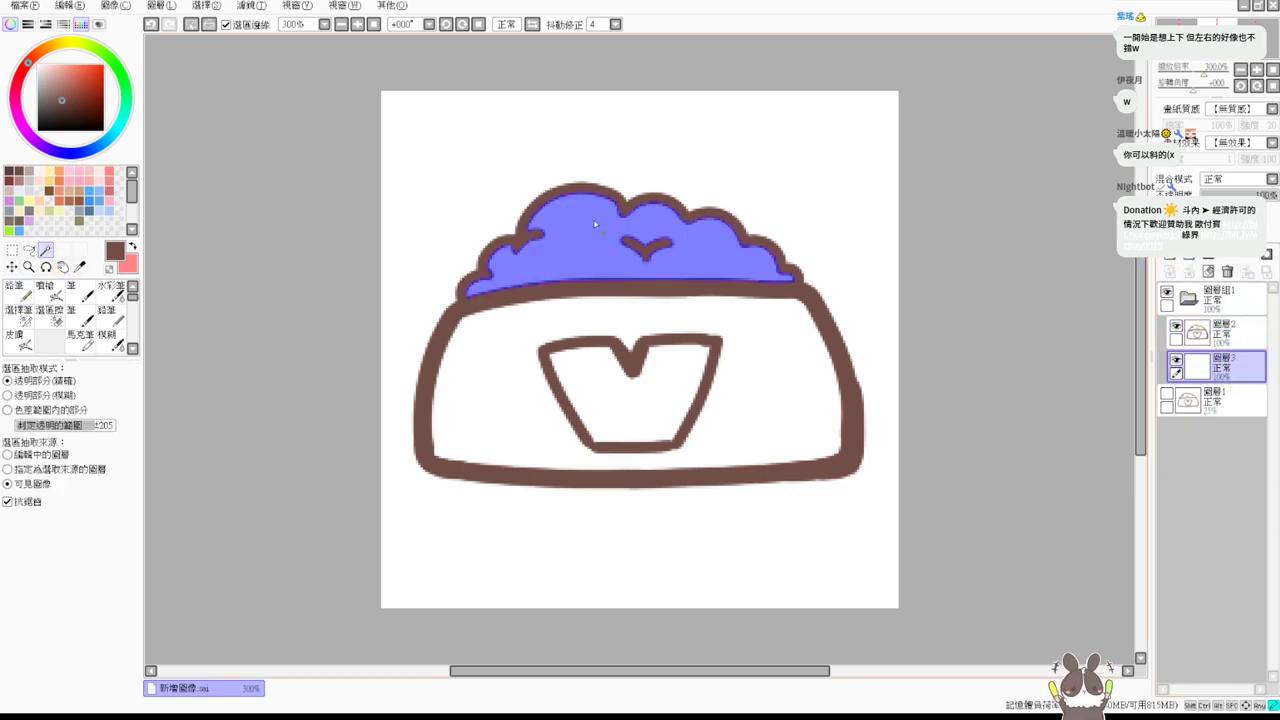
left_click(84, 190)
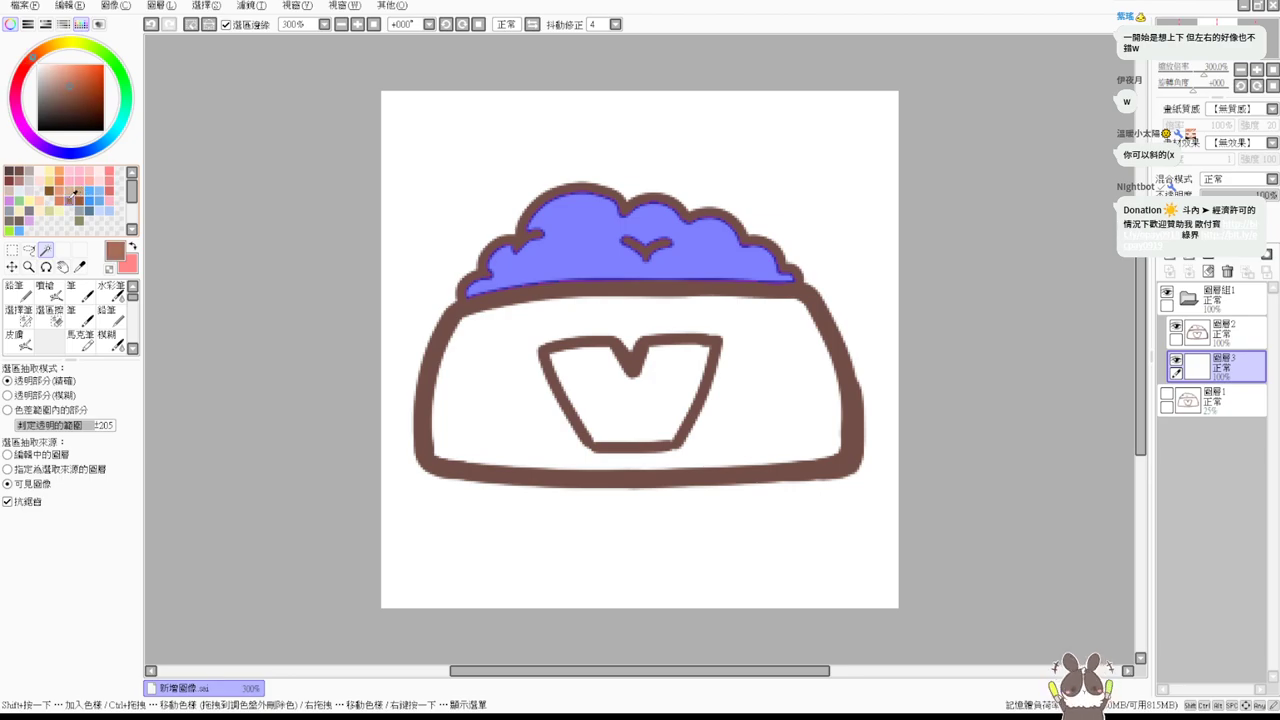
key("ctrl+f")
left_click(55, 292)
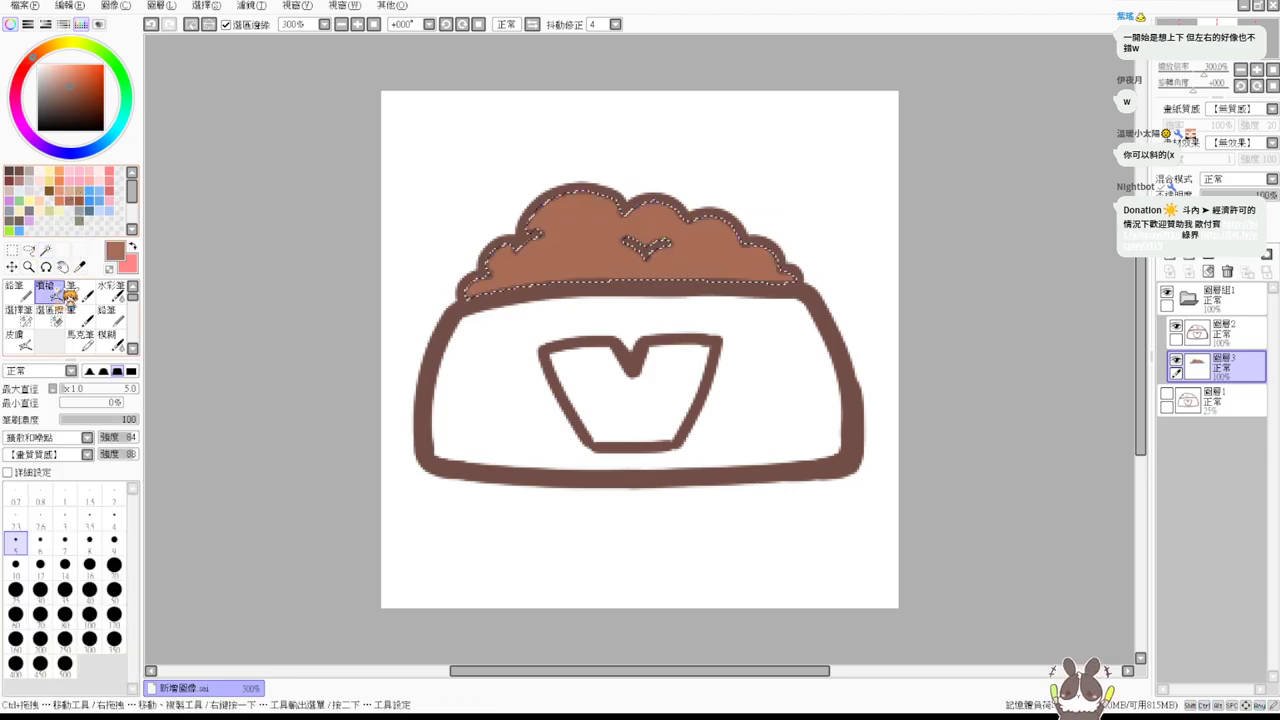
left_click(64, 188)
key("ctrl+f")
left_click(66, 190)
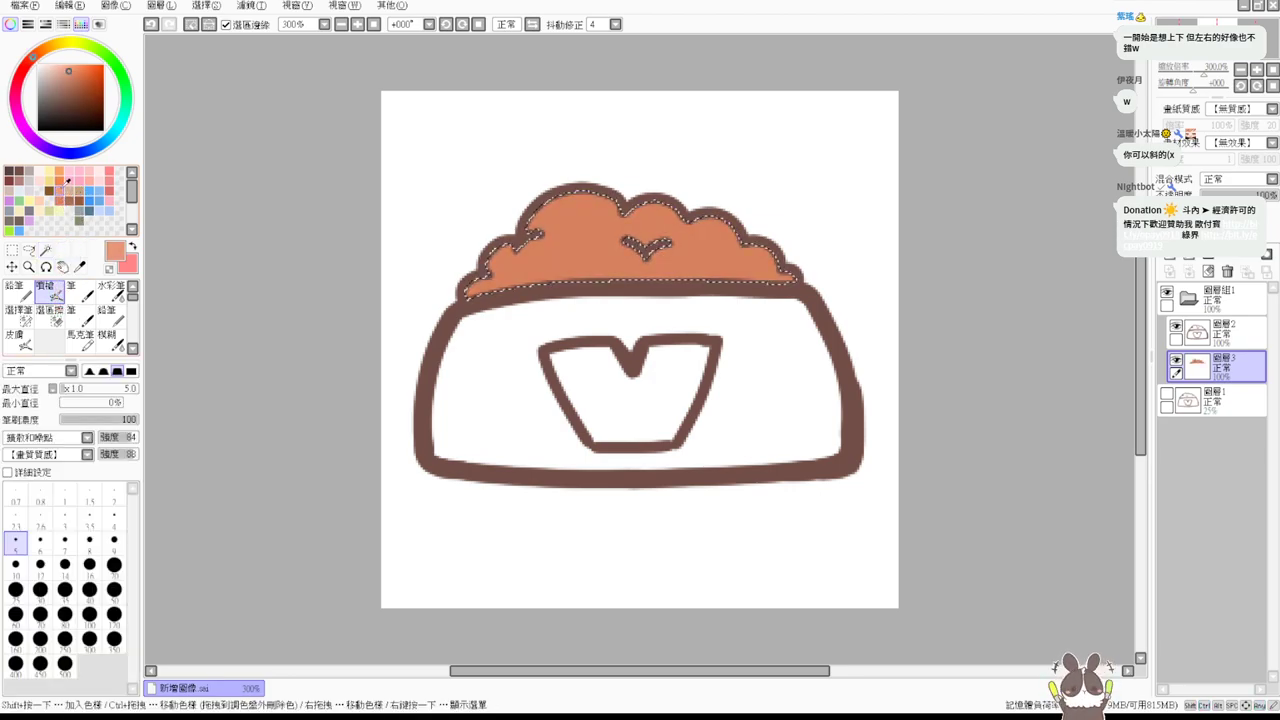
key("ctrl+f")
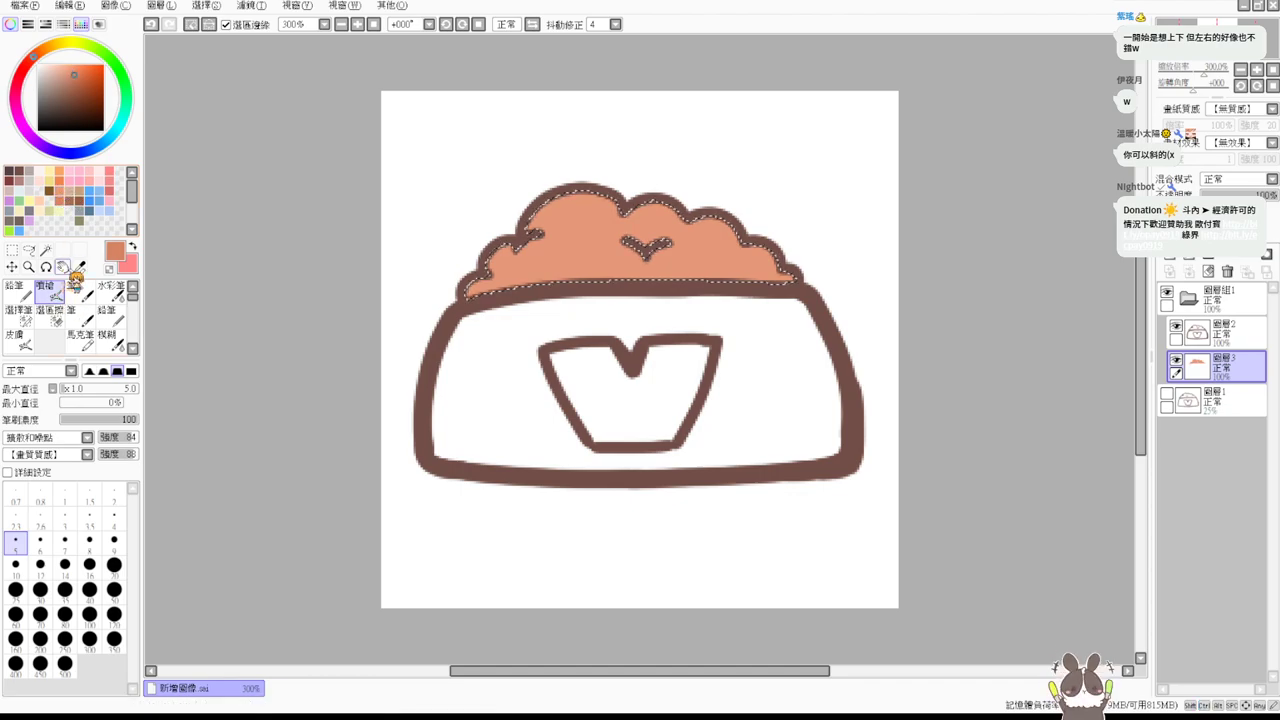
Shade the food's right side and lower parts with darker orange pencil strokes inside the selection.
left_click(15, 290)
mouse_move(718, 216)
left_mouse_down()
mouse_move(733, 258)
mouse_move(729, 246)
mouse_move(751, 255)
mouse_move(748, 285)
mouse_move(788, 278)
left_mouse_up()
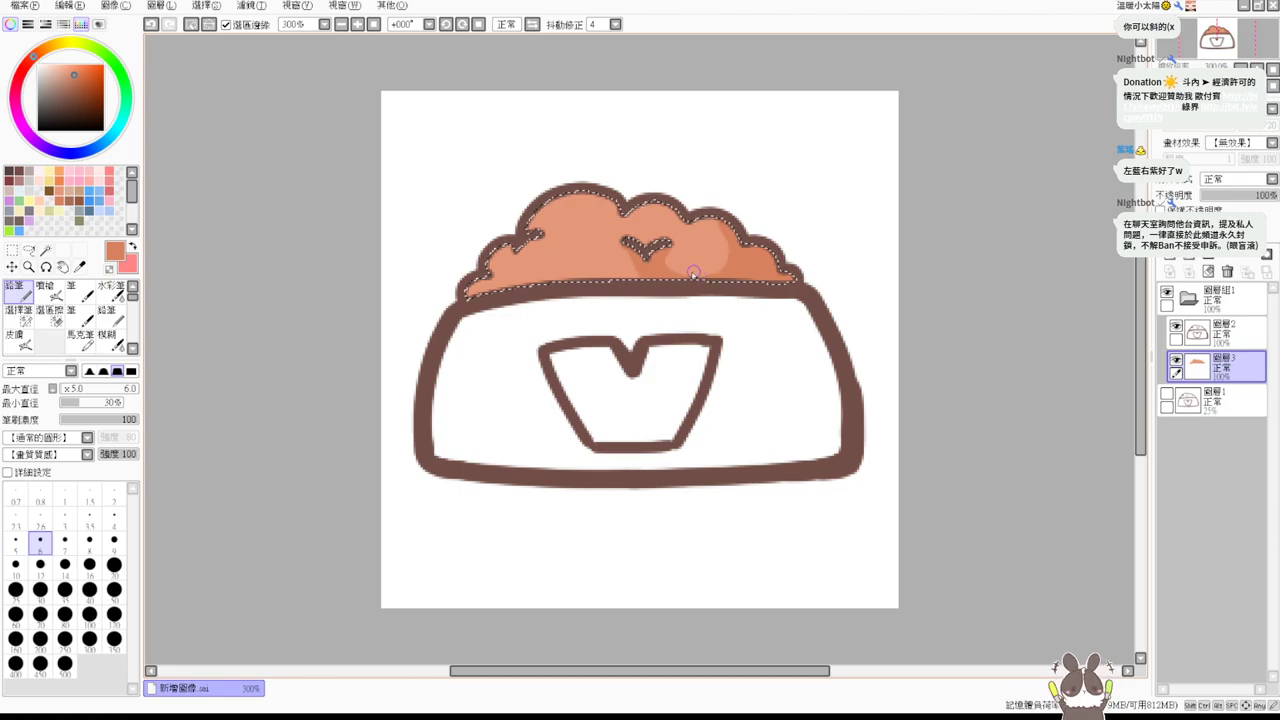
left_click_drag(740, 232, 722, 258)
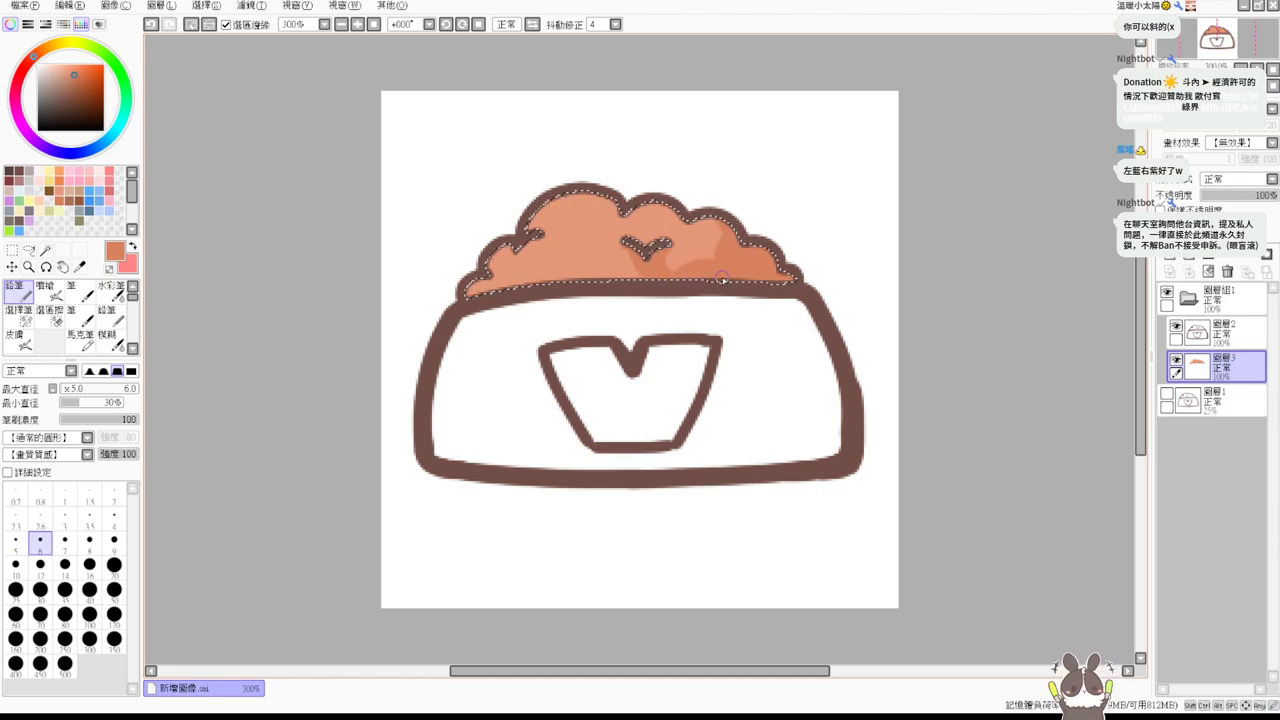
mouse_move(633, 258)
left_mouse_down()
mouse_move(595, 279)
mouse_move(625, 264)
left_mouse_up()
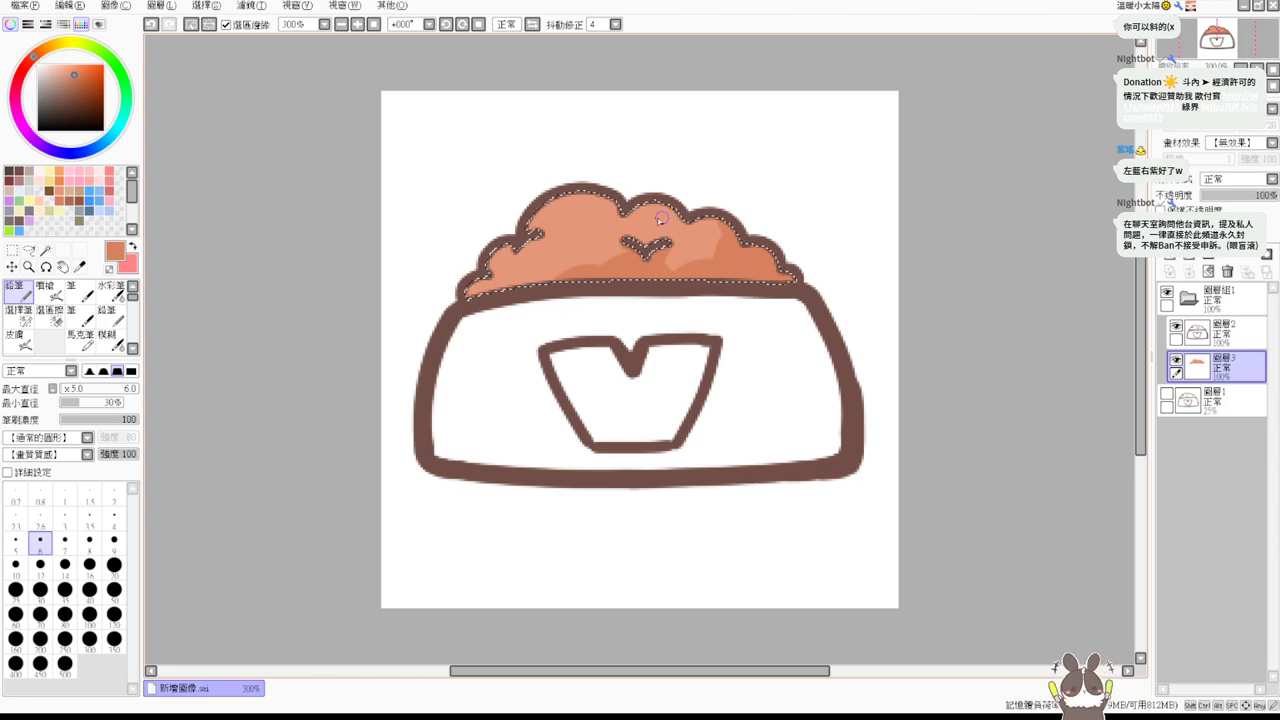
Paint small white highlights on the food's left and middle humps and clear the selection.
left_click(583, 215, "alt")
left_click_drag(67, 69, 41, 65)
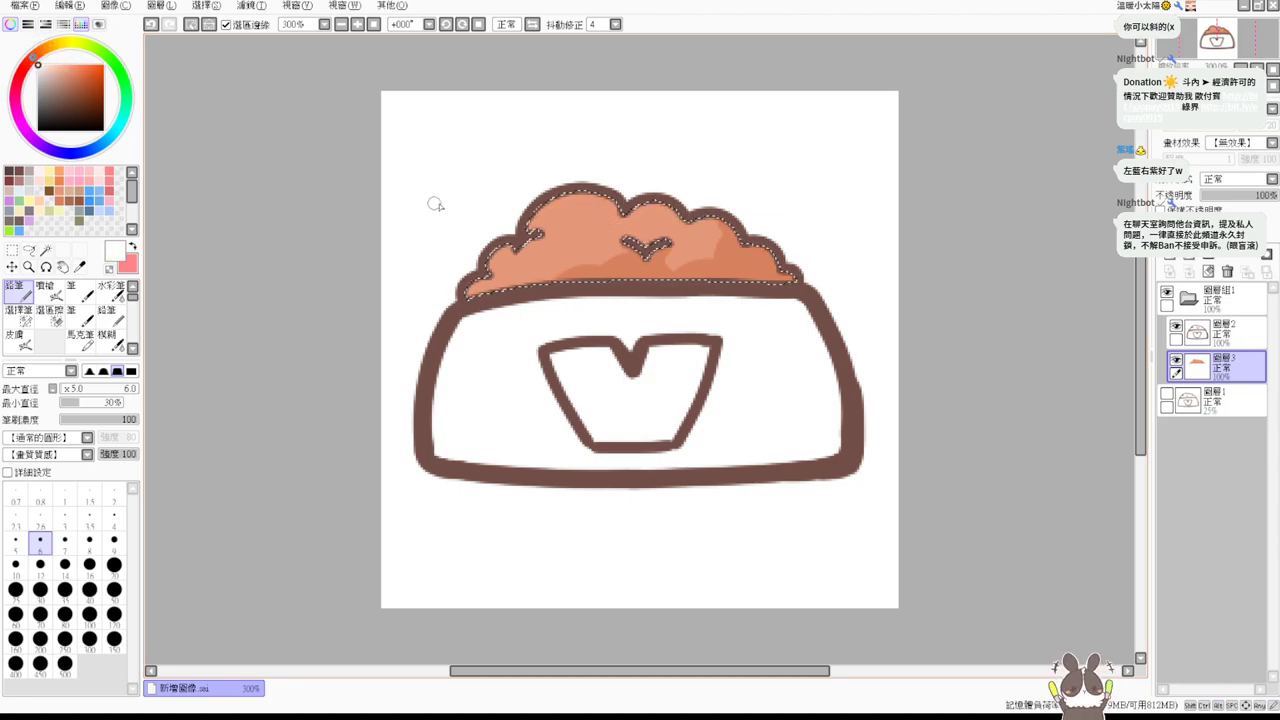
left_click_drag(546, 218, 566, 206)
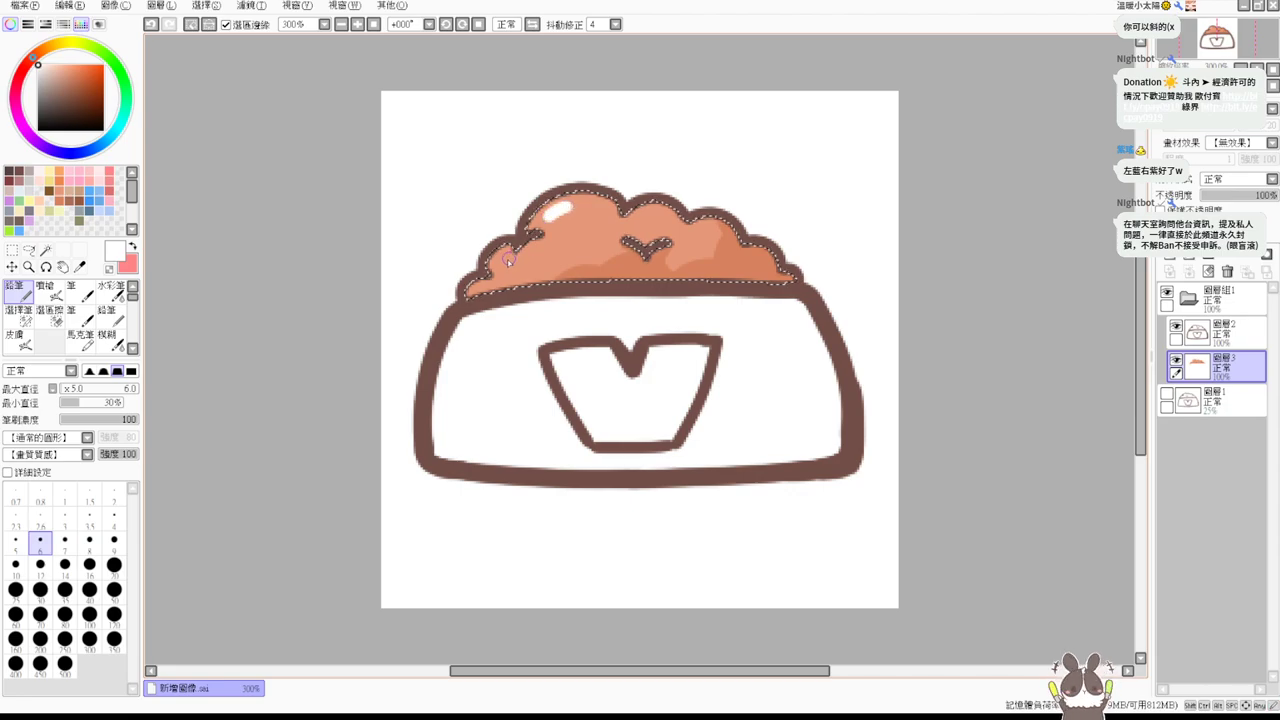
left_click_drag(497, 263, 506, 254)
left_click_drag(639, 217, 648, 210)
left_click(557, 242)
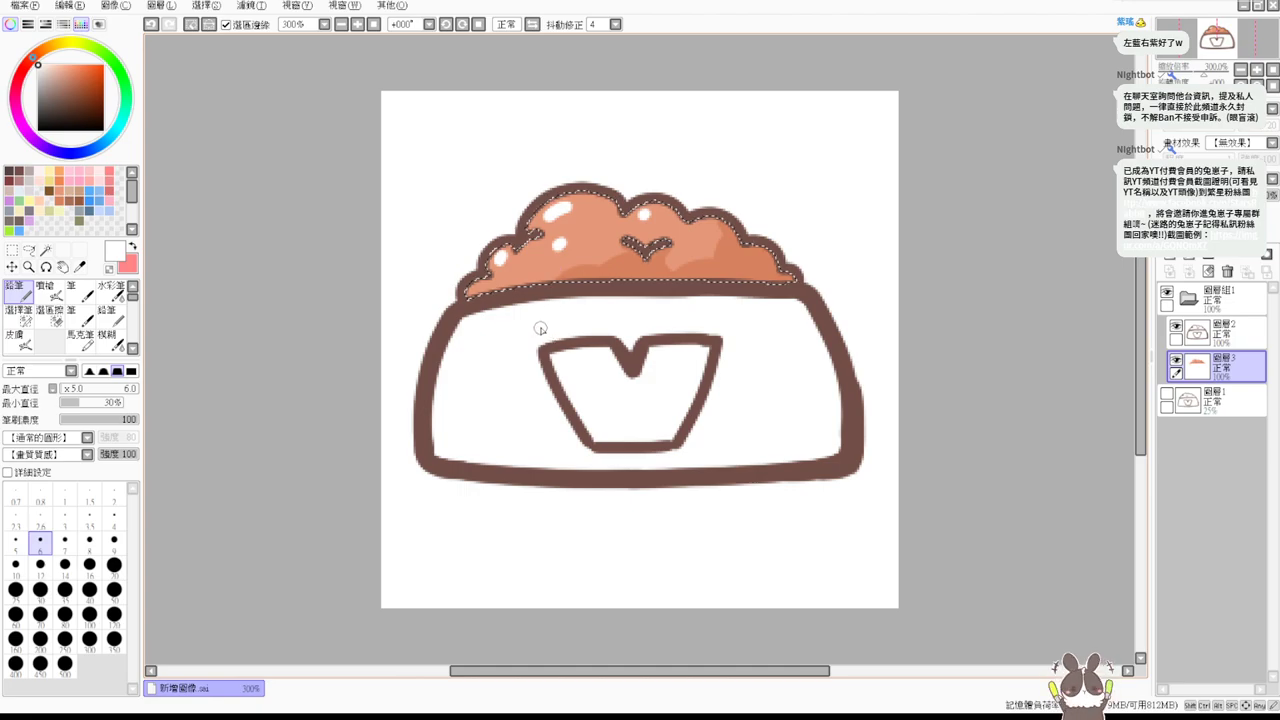
key("ctrl+d")
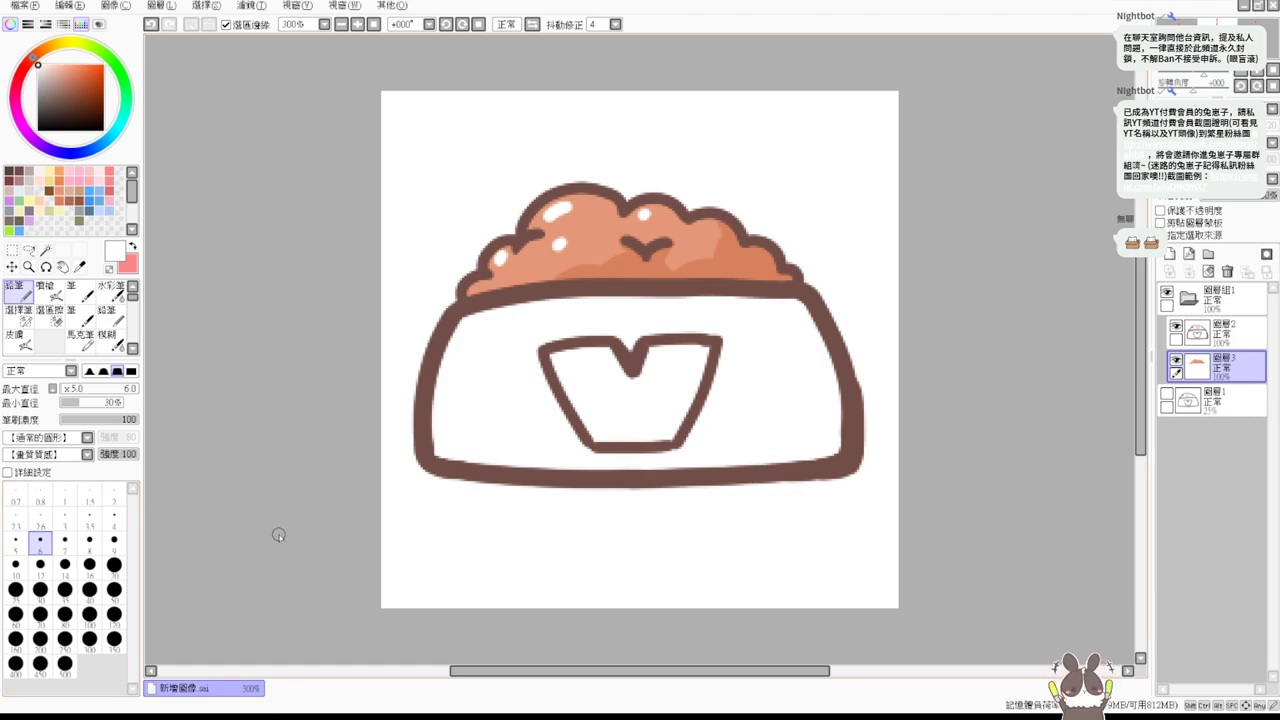
Select the bowl's body around the emblem with the Magic Wand and fill it with light blue.
left_click(45, 249)
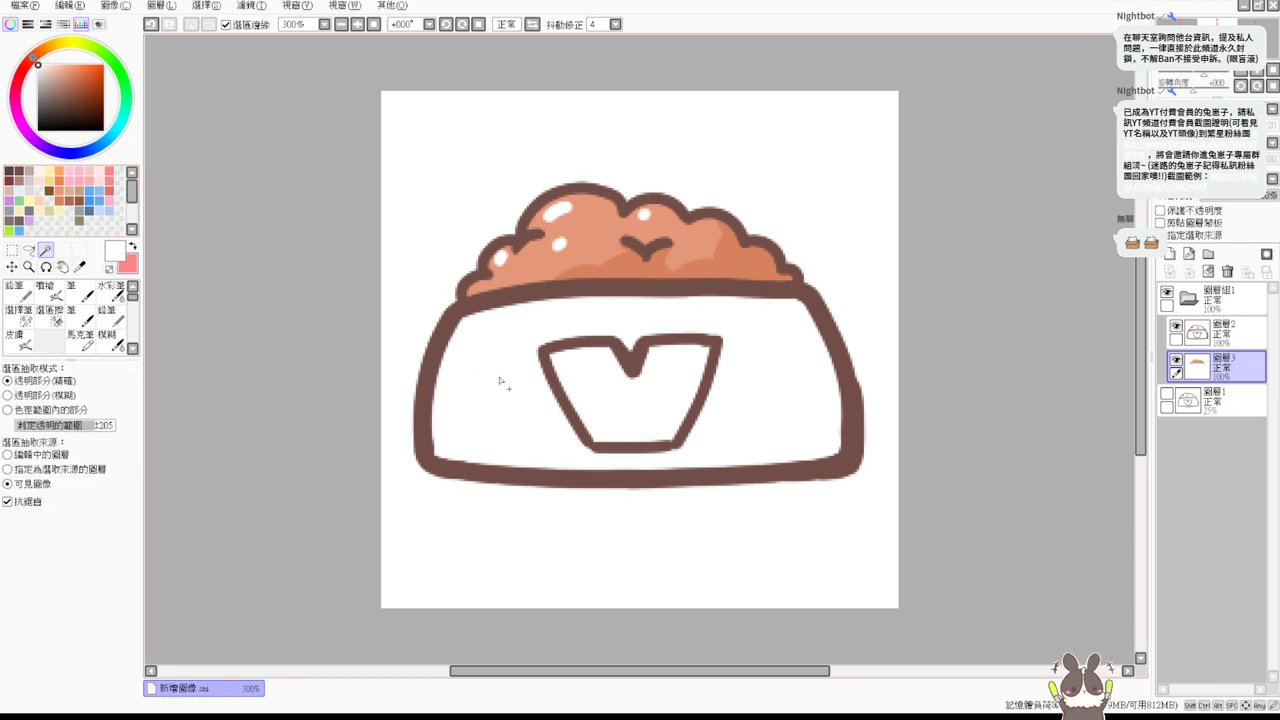
left_click(436, 362)
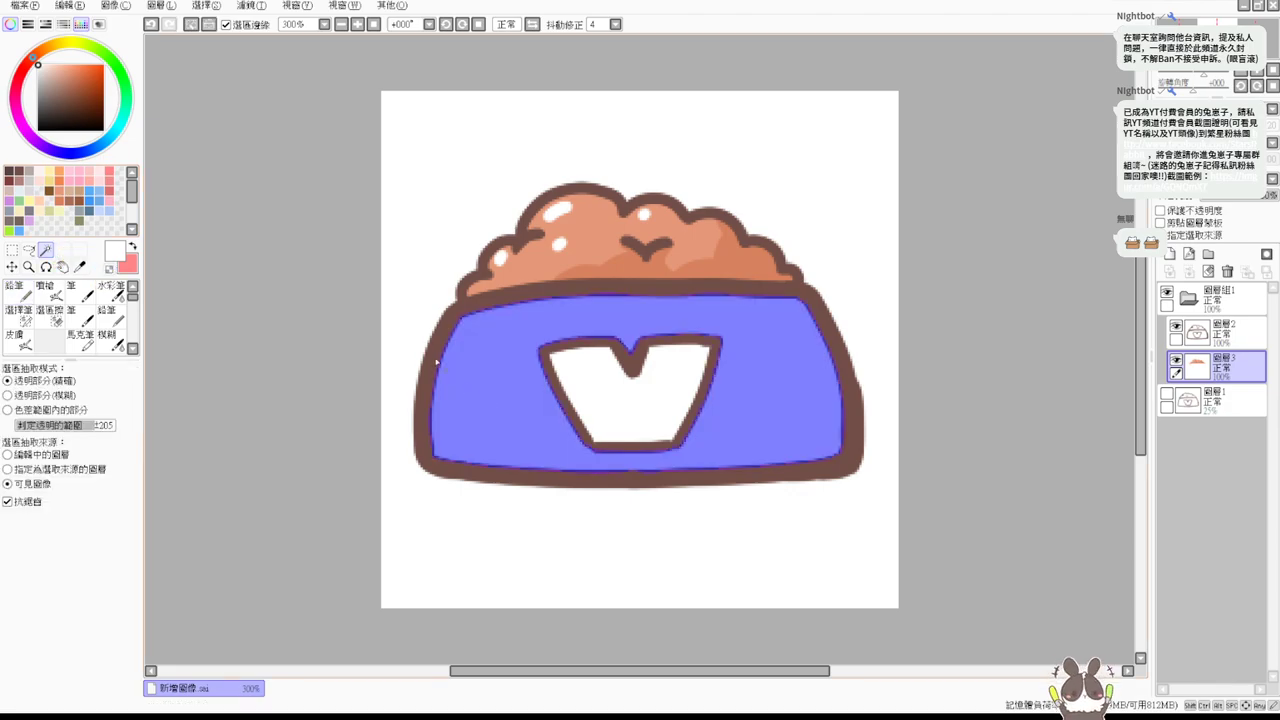
left_click(104, 197)
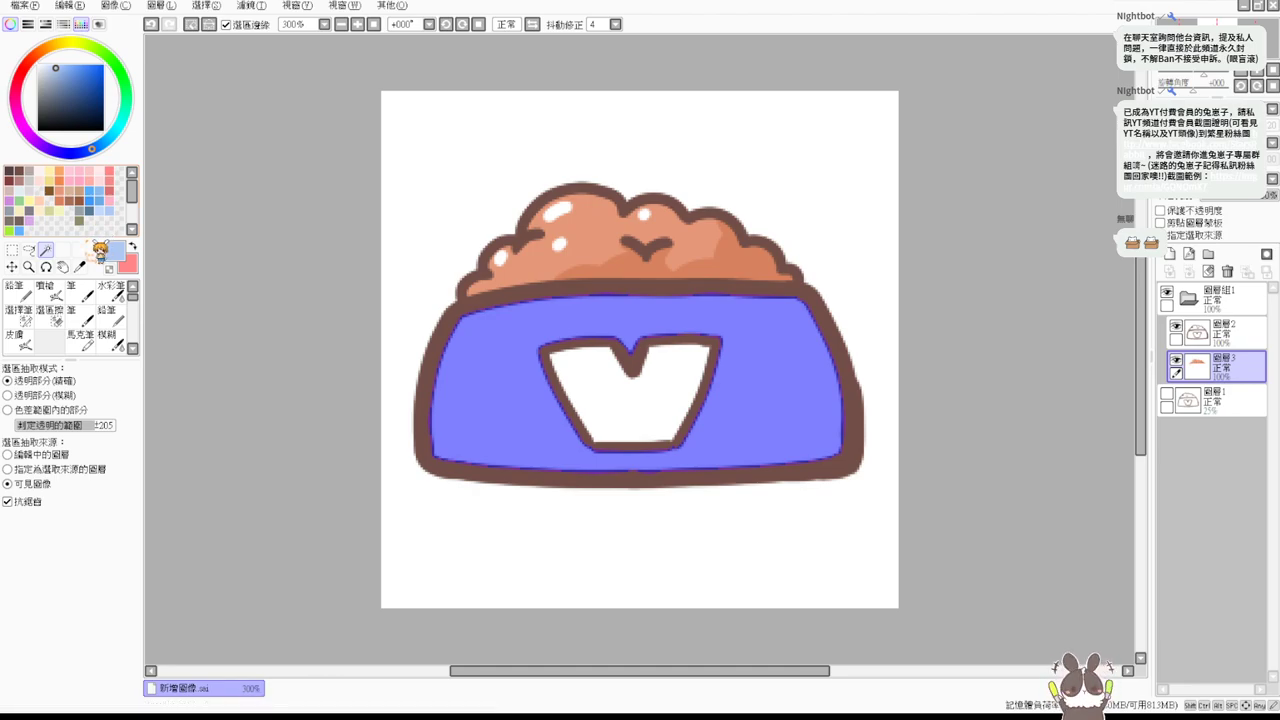
key("ctrl+f")
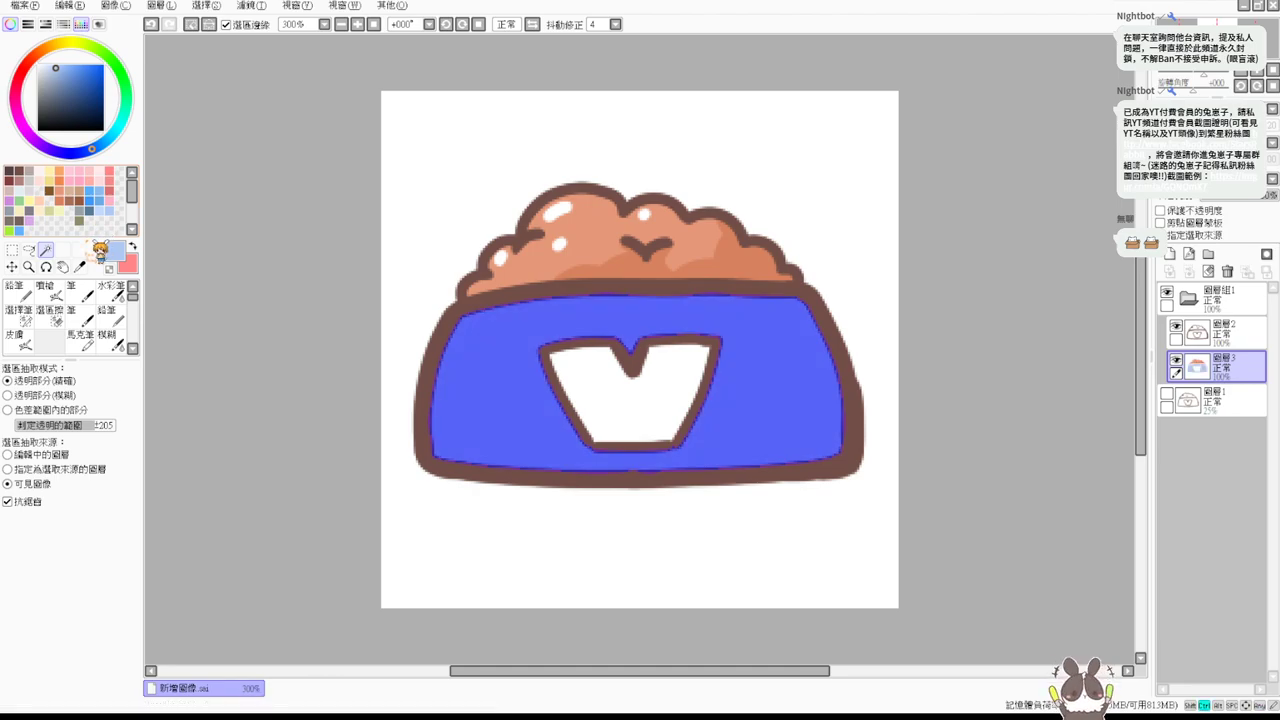
Paint the right half of the bowl's body light purple inside the selection, using the pencil and watercolour brushes.
left_click(31, 211)
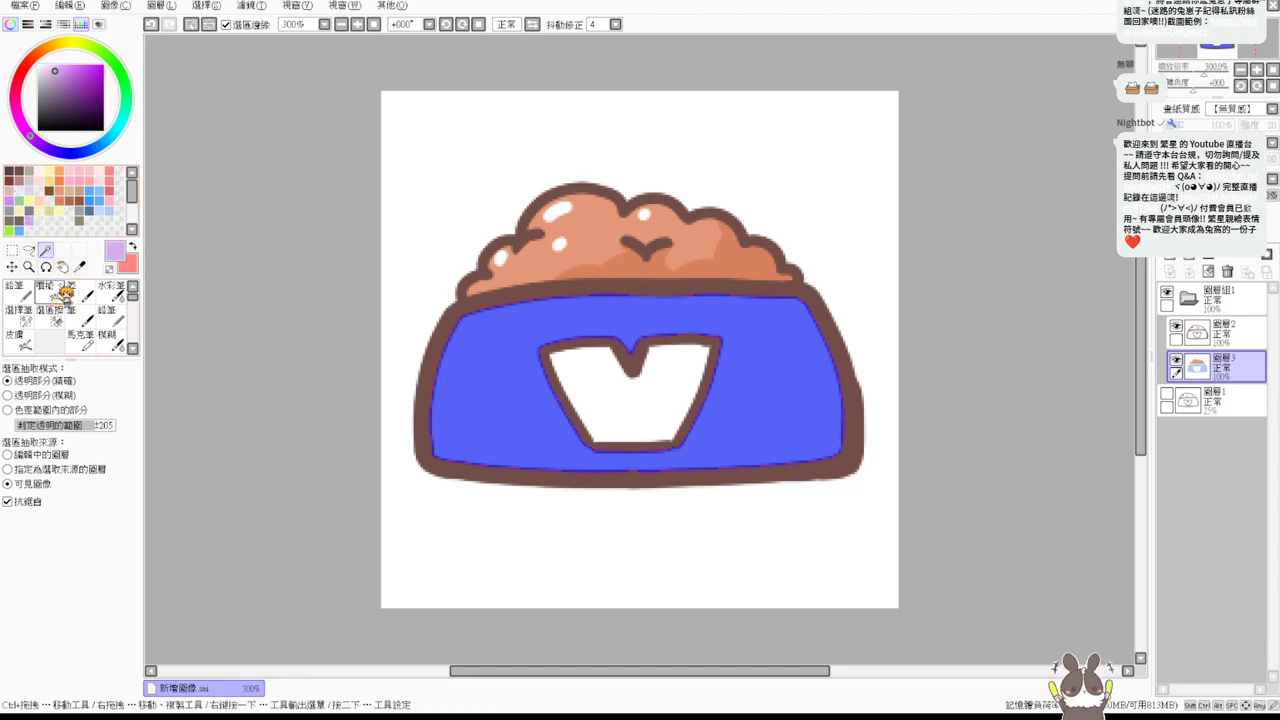
left_click(112, 290)
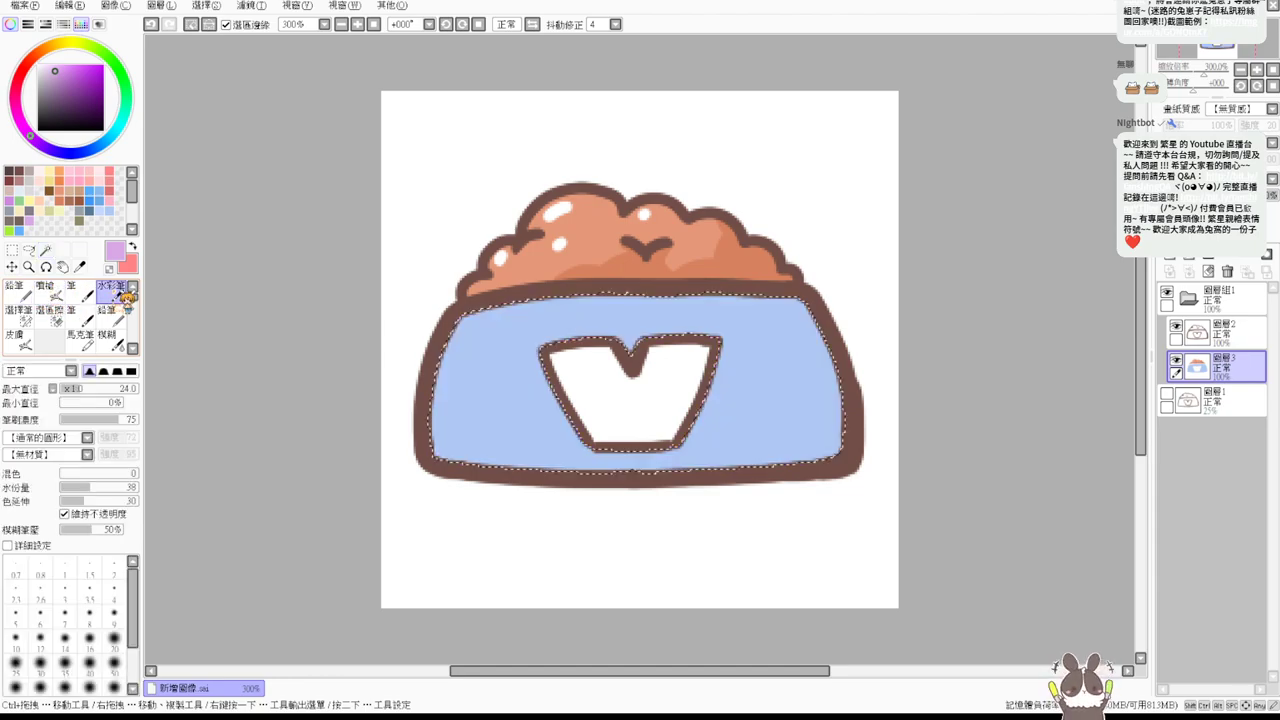
left_click(18, 293)
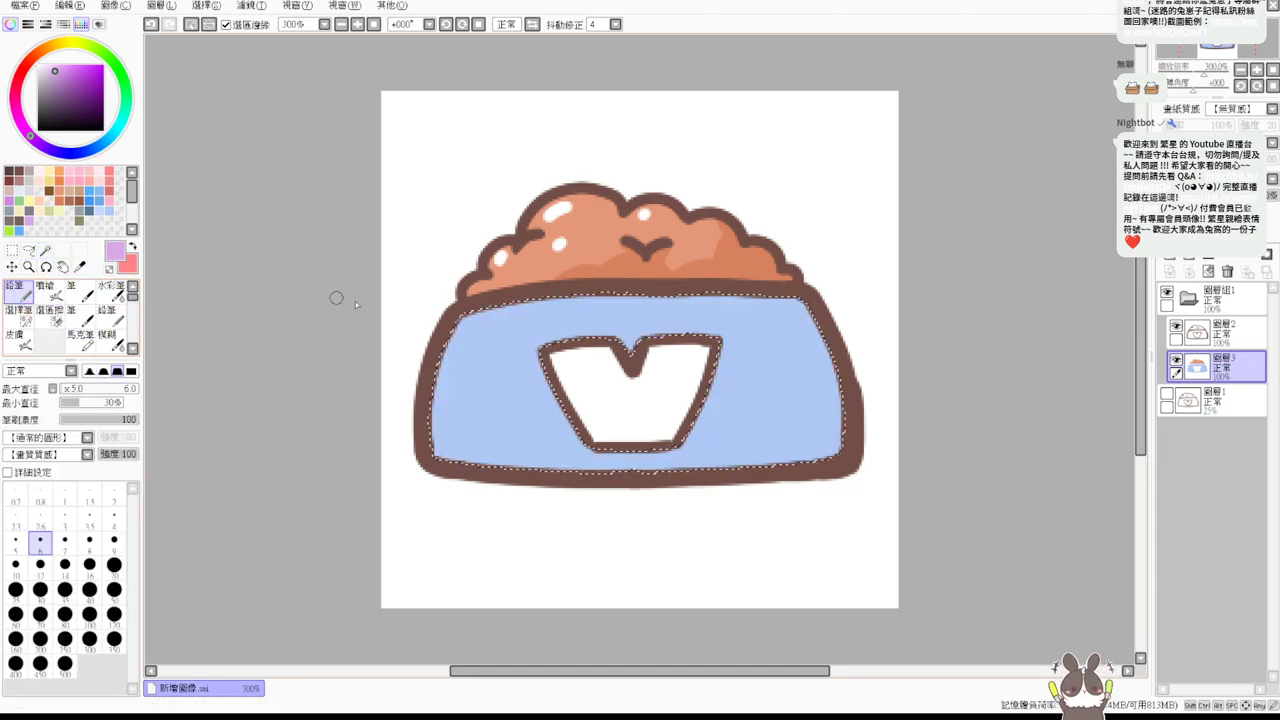
left_click_drag(276, 330, 300, 330)
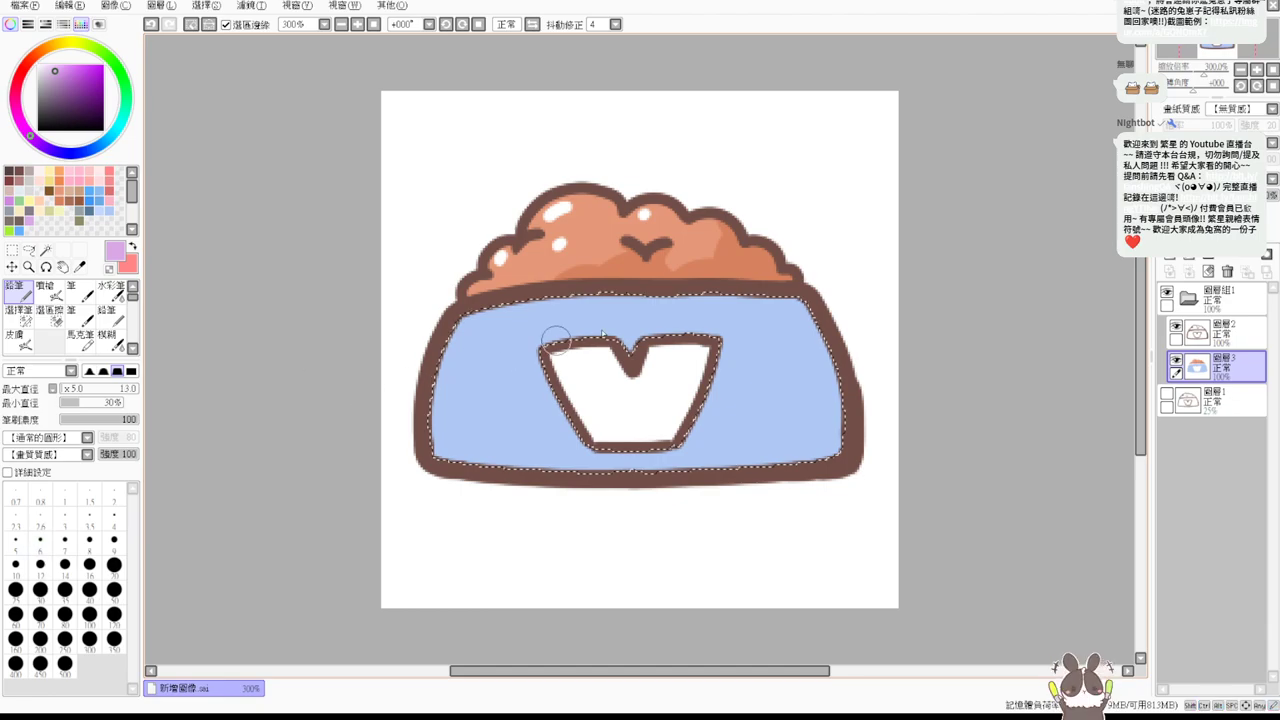
mouse_move(656, 287)
left_mouse_down()
mouse_move(659, 417)
mouse_move(667, 281)
mouse_move(688, 474)
mouse_move(724, 437)
mouse_move(761, 308)
mouse_move(801, 293)
mouse_move(826, 330)
mouse_move(865, 438)
mouse_move(760, 440)
left_mouse_up()
left_click(110, 290)
mouse_move(475, 378)
left_mouse_down()
mouse_move(513, 457)
mouse_move(600, 214)
mouse_move(614, 400)
mouse_move(517, 312)
left_mouse_up()
Blend the blue and purple into a smooth gradient across the bowl's middle with the Blur brush and clear the selection.
left_click(107, 335)
left_click_drag(646, 298, 643, 215)
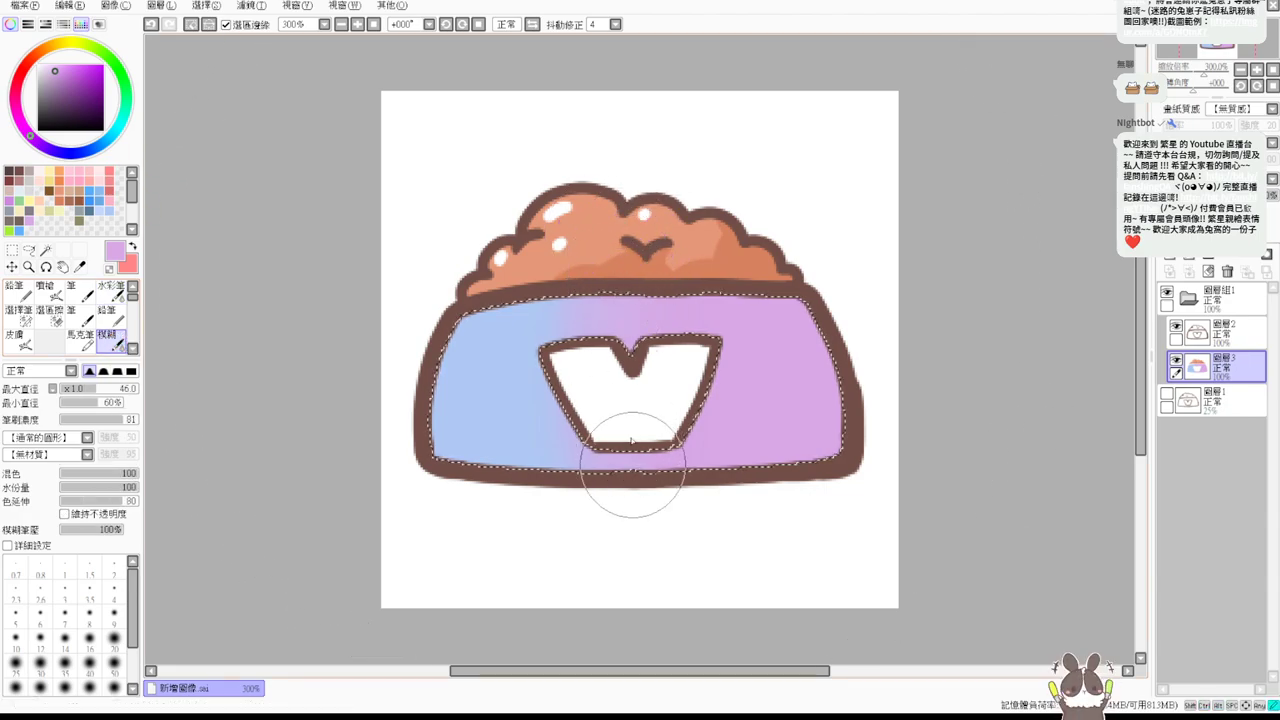
mouse_move(595, 290)
left_mouse_down()
mouse_move(586, 486)
mouse_move(677, 451)
mouse_move(660, 290)
left_mouse_up()
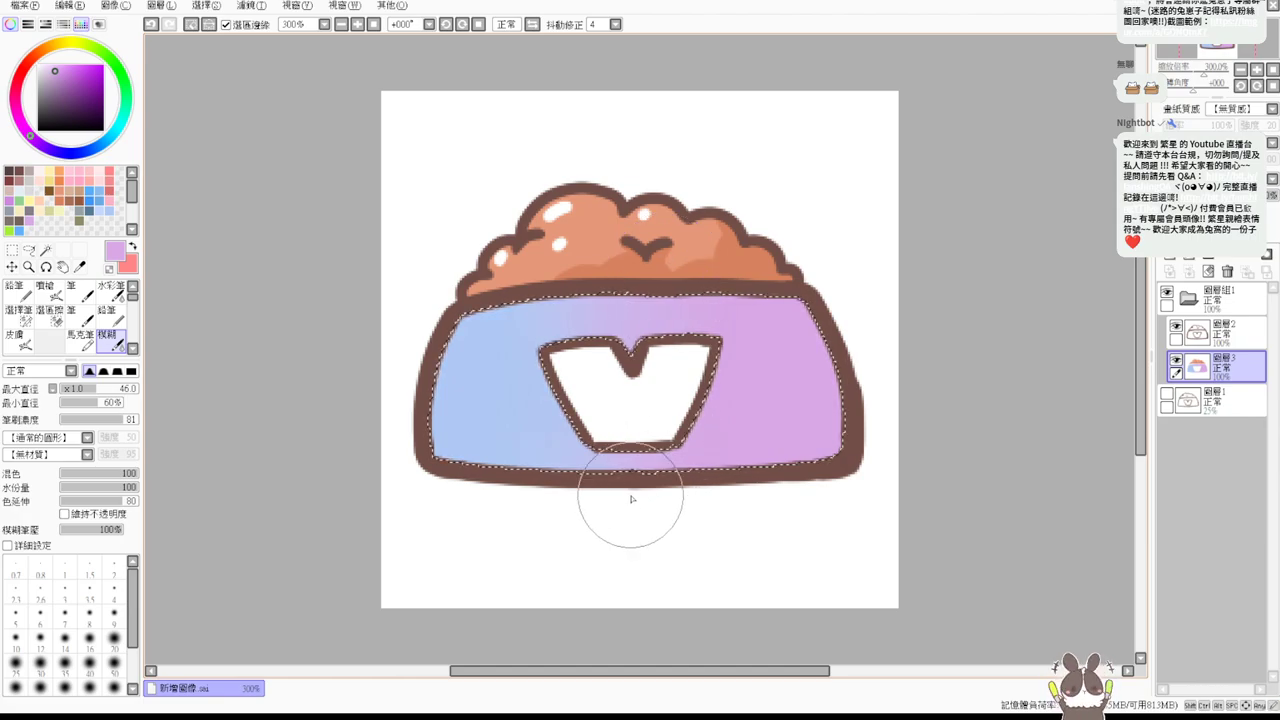
key("ctrl+d")
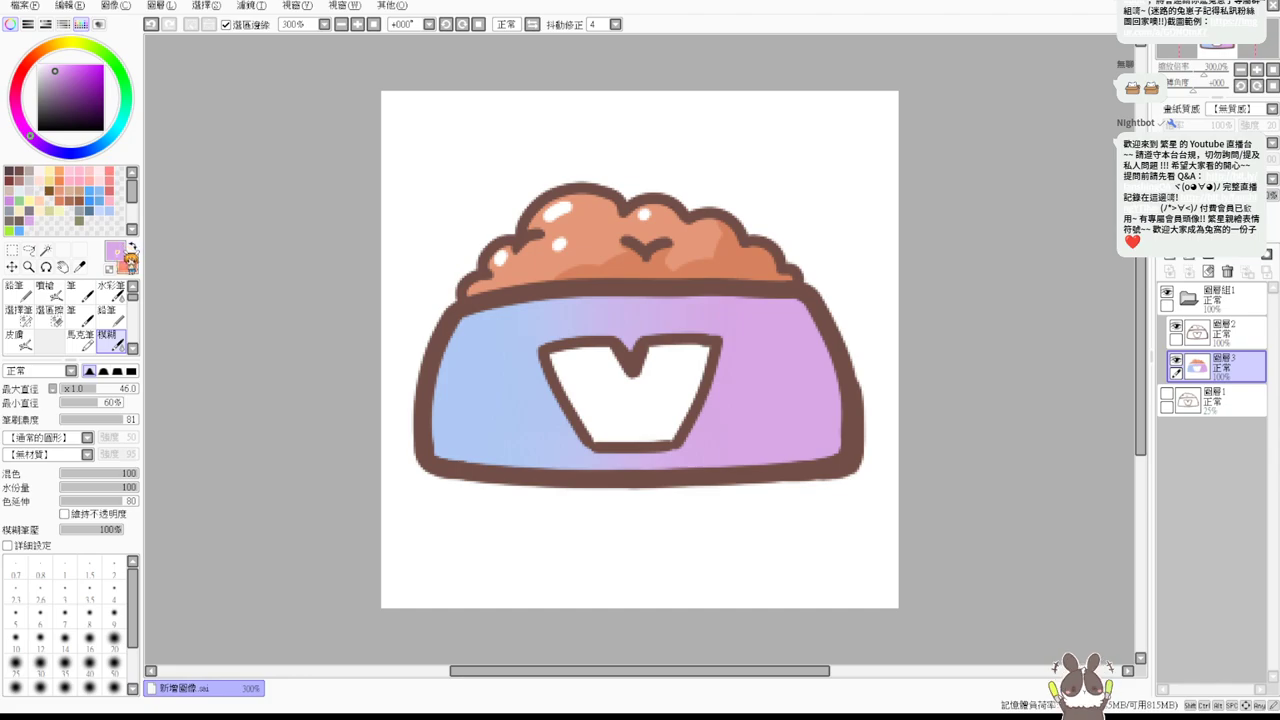
Restore the bowl body's selection and shade its right side with a curved darker purple pencil area.
key("alt")
left_click_drag(57, 67, 61, 77)
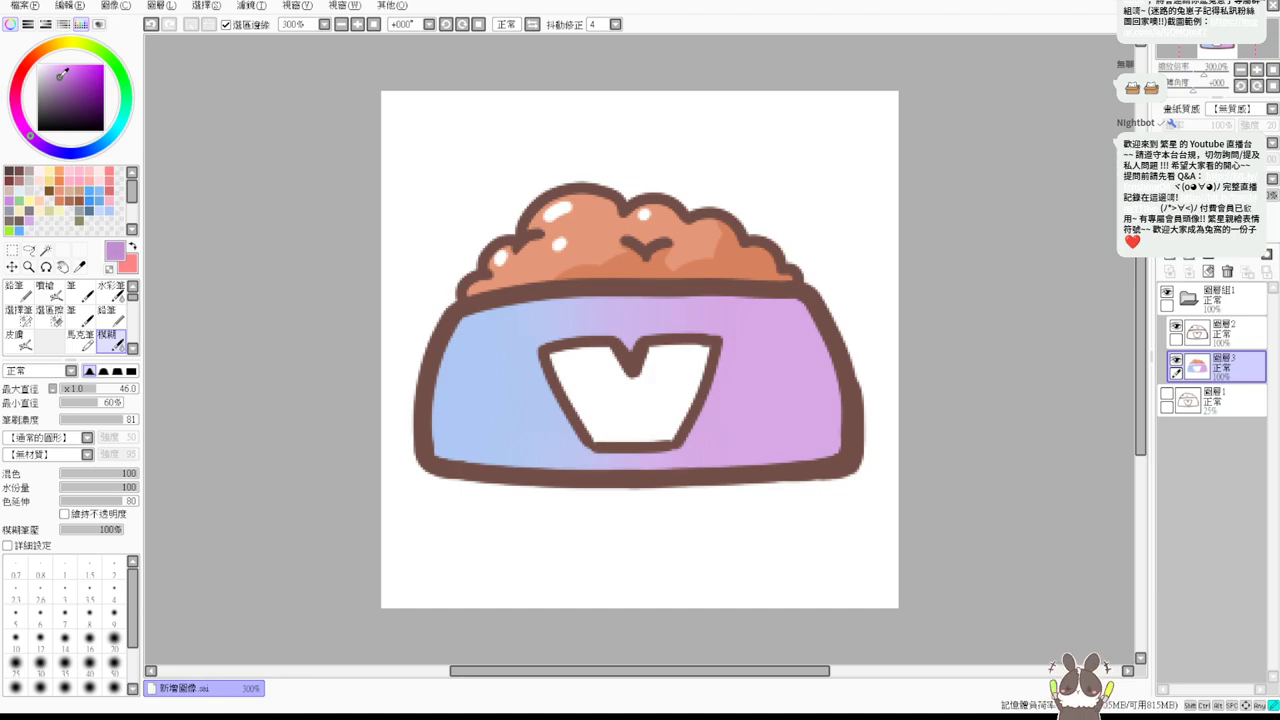
left_click(48, 292)
left_click(78, 292)
left_click(15, 292)
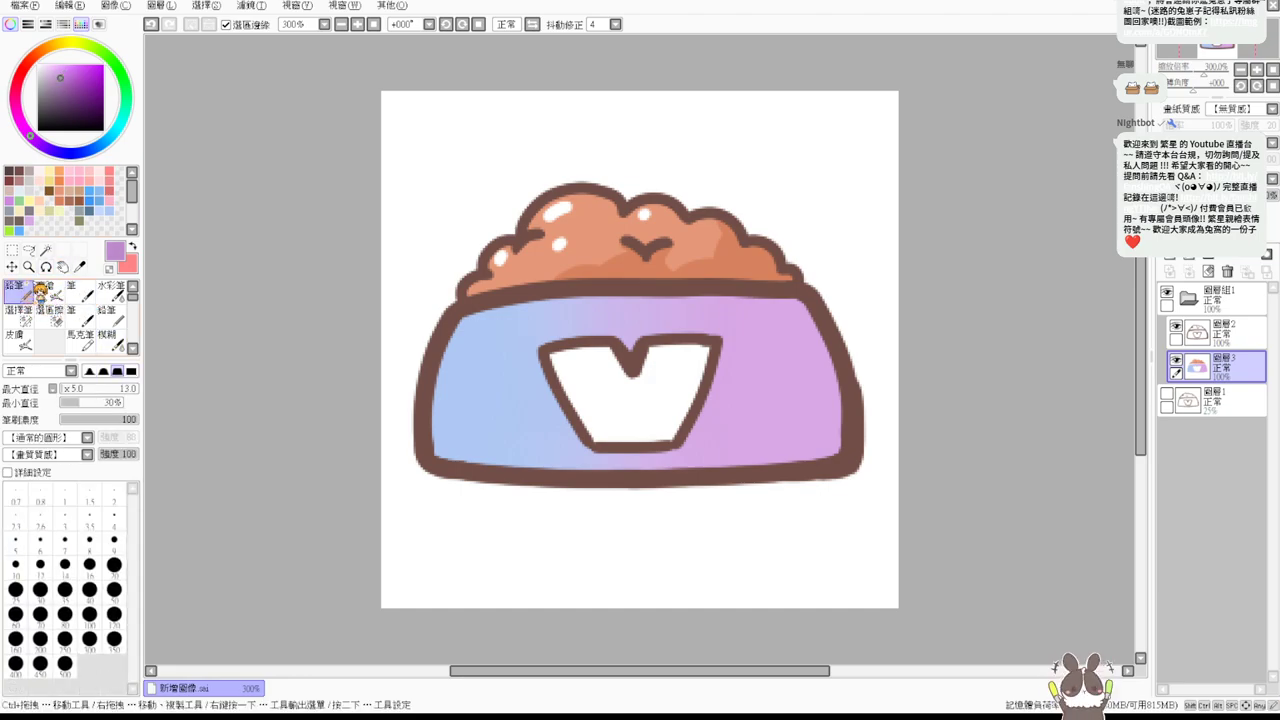
left_click_drag(792, 298, 822, 365)
key("ctrl+z")
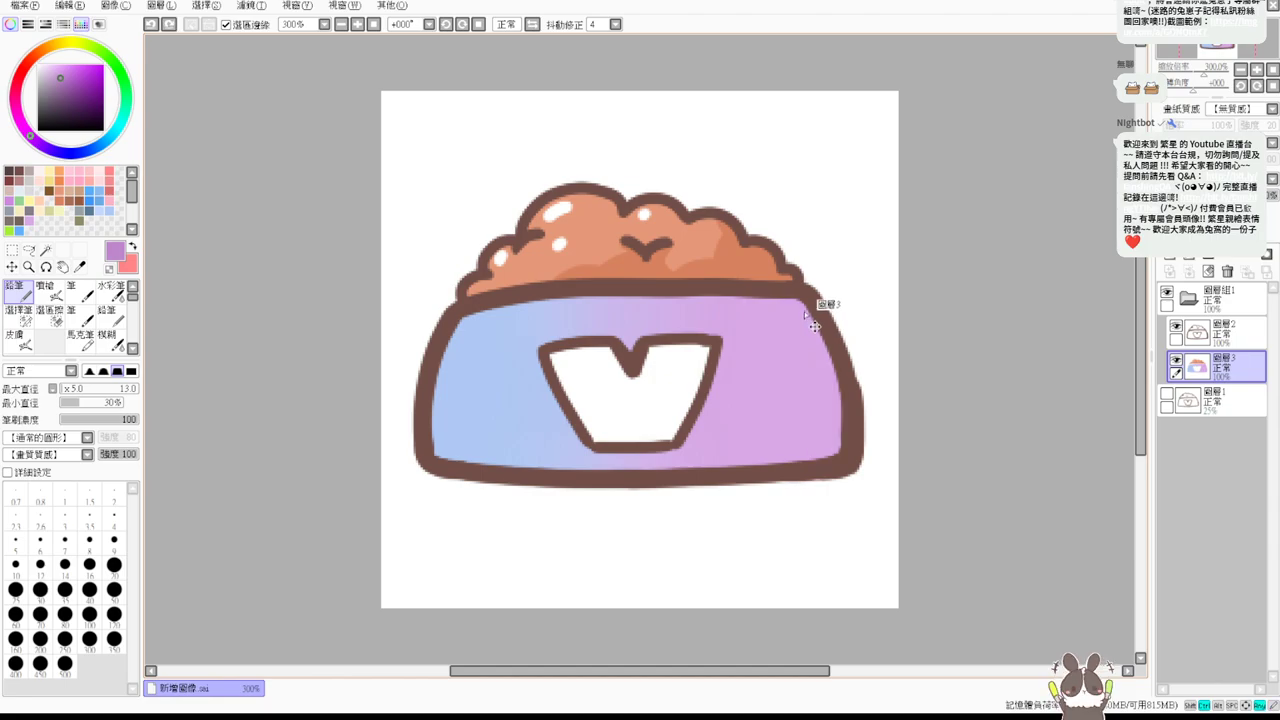
left_click(1185, 366, "ctrl")
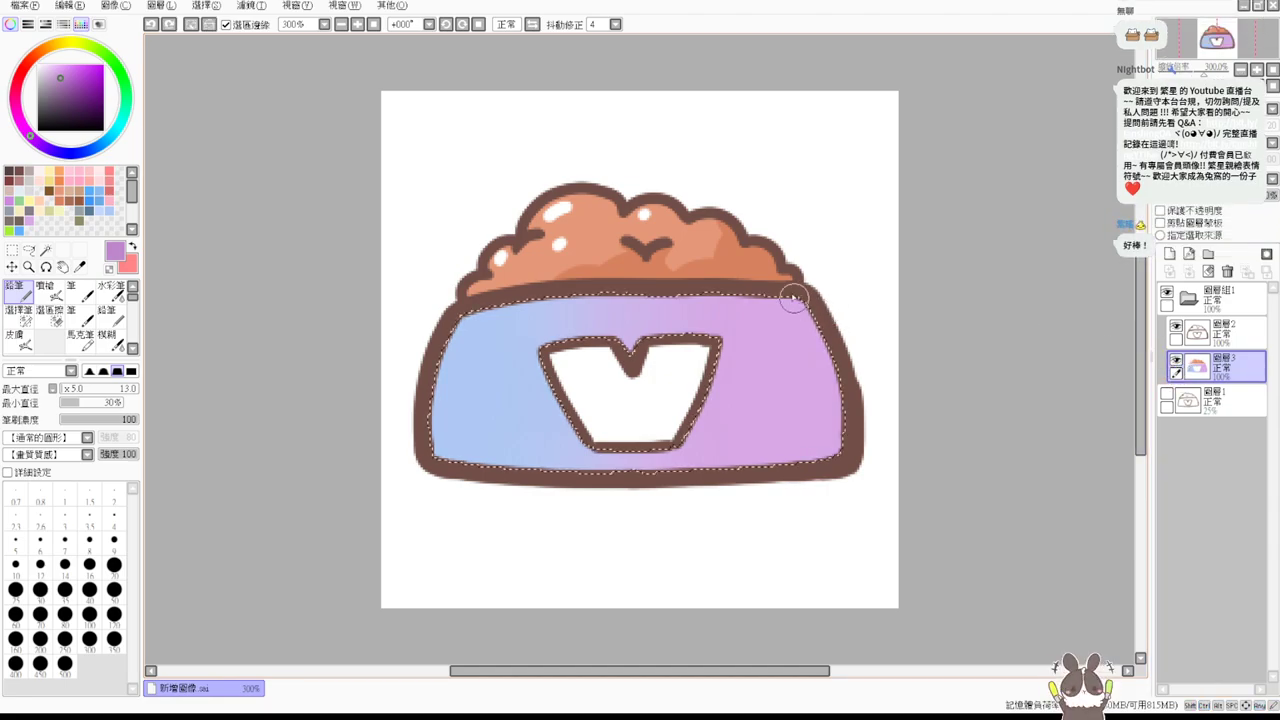
left_click_drag(800, 292, 822, 462)
key("ctrl+z")
mouse_move(796, 301)
left_mouse_down()
mouse_move(822, 397)
mouse_move(813, 426)
mouse_move(828, 392)
mouse_move(834, 462)
left_mouse_up()
key("ctrl+z")
left_click_drag(818, 350, 790, 462)
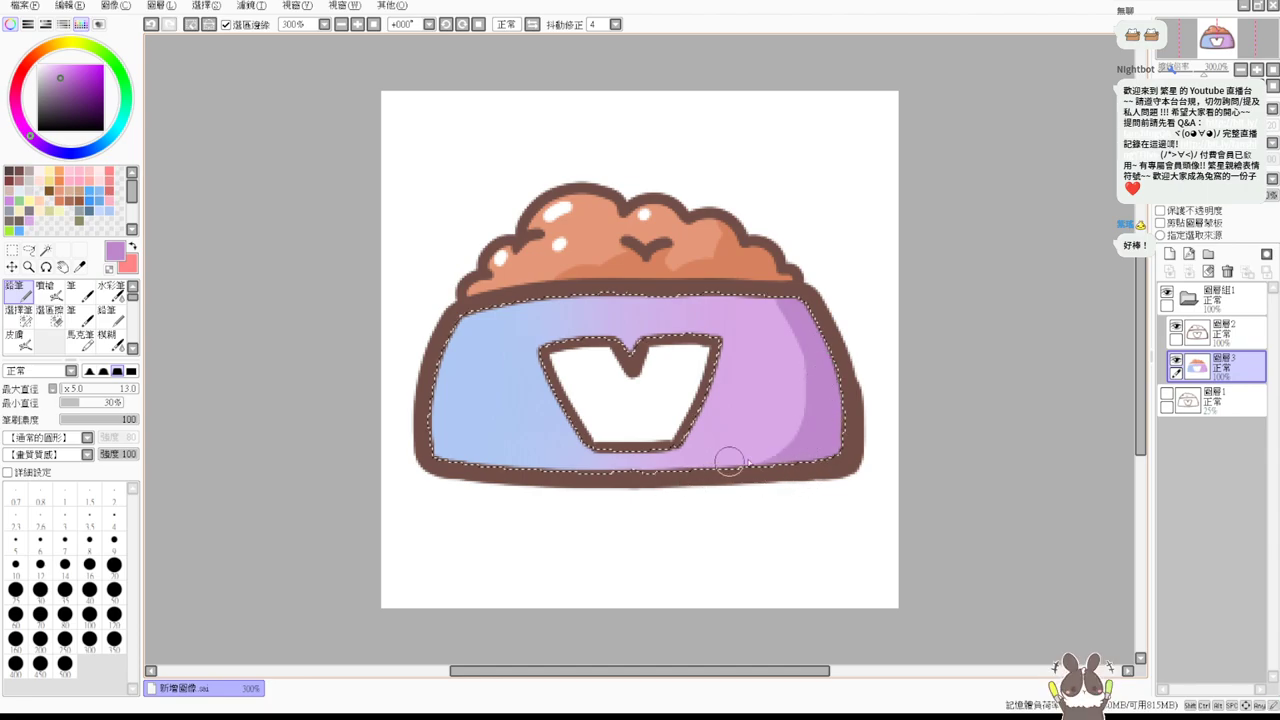
Paint a white highlight on the bowl's upper left with the pencil, clear the selection and view the drawing at 100%.
left_click(478, 350, "alt")
left_click(630, 395, "alt")
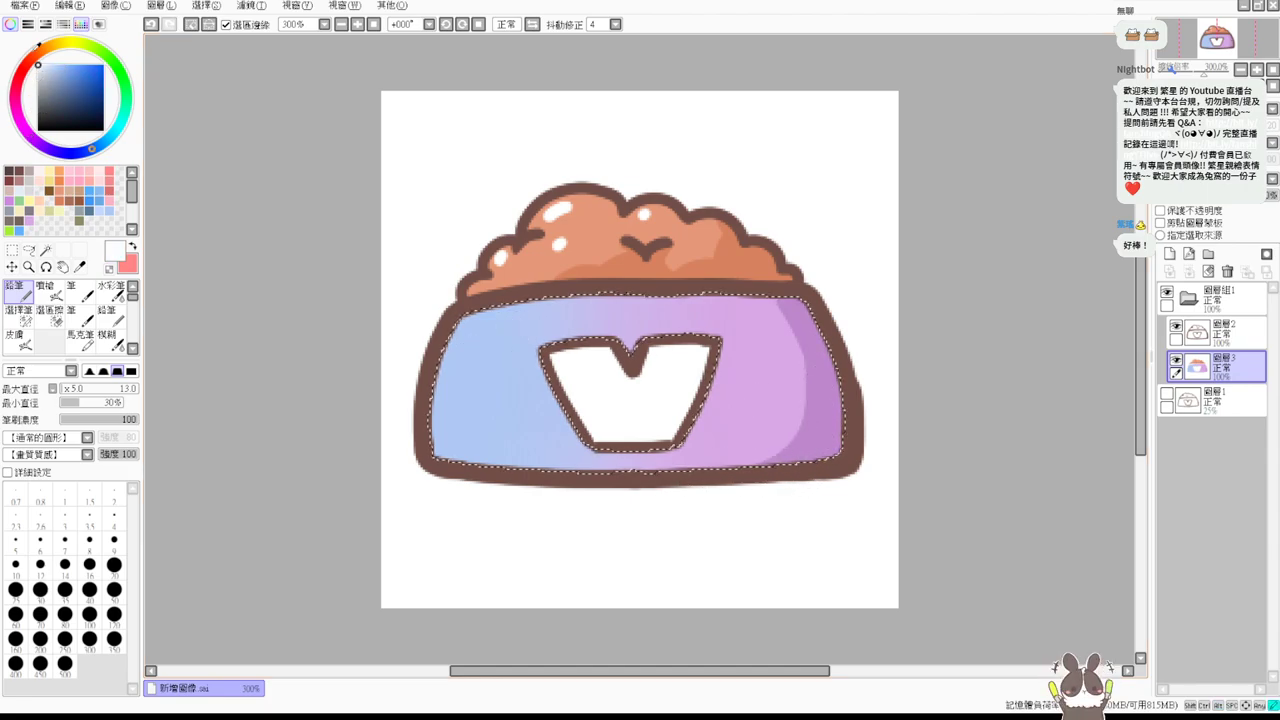
mouse_move(492, 320)
left_mouse_down()
mouse_move(458, 368)
mouse_move(464, 358)
left_mouse_up()
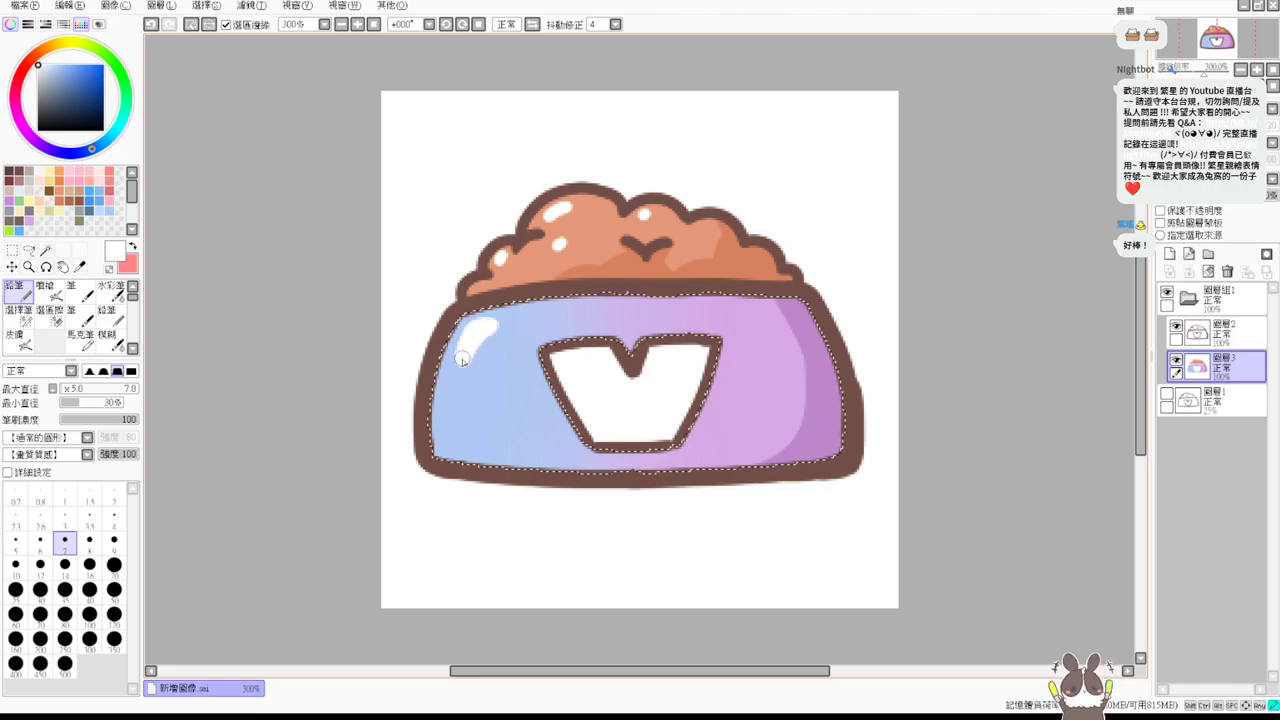
key("ctrl+d")
left_click(373, 24)
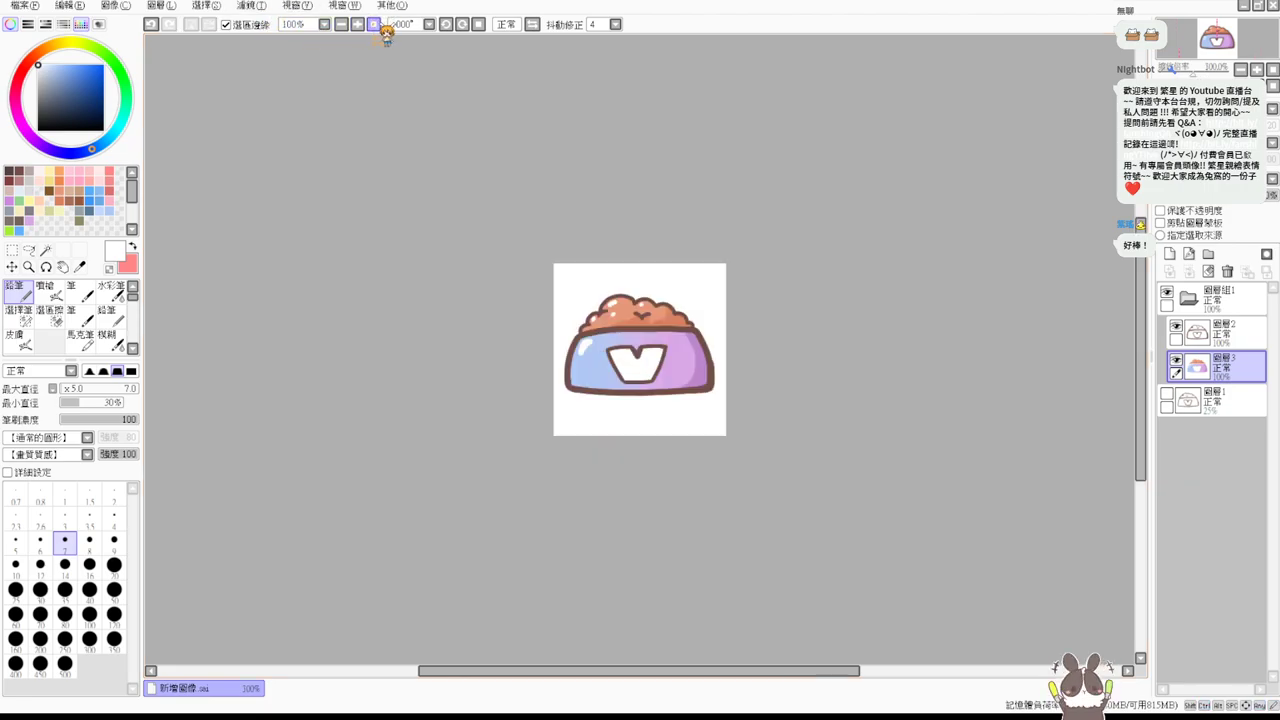
Select the inside of the V-notched emblem with the Magic Wand and fill it with salmon pink.
left_click(46, 250)
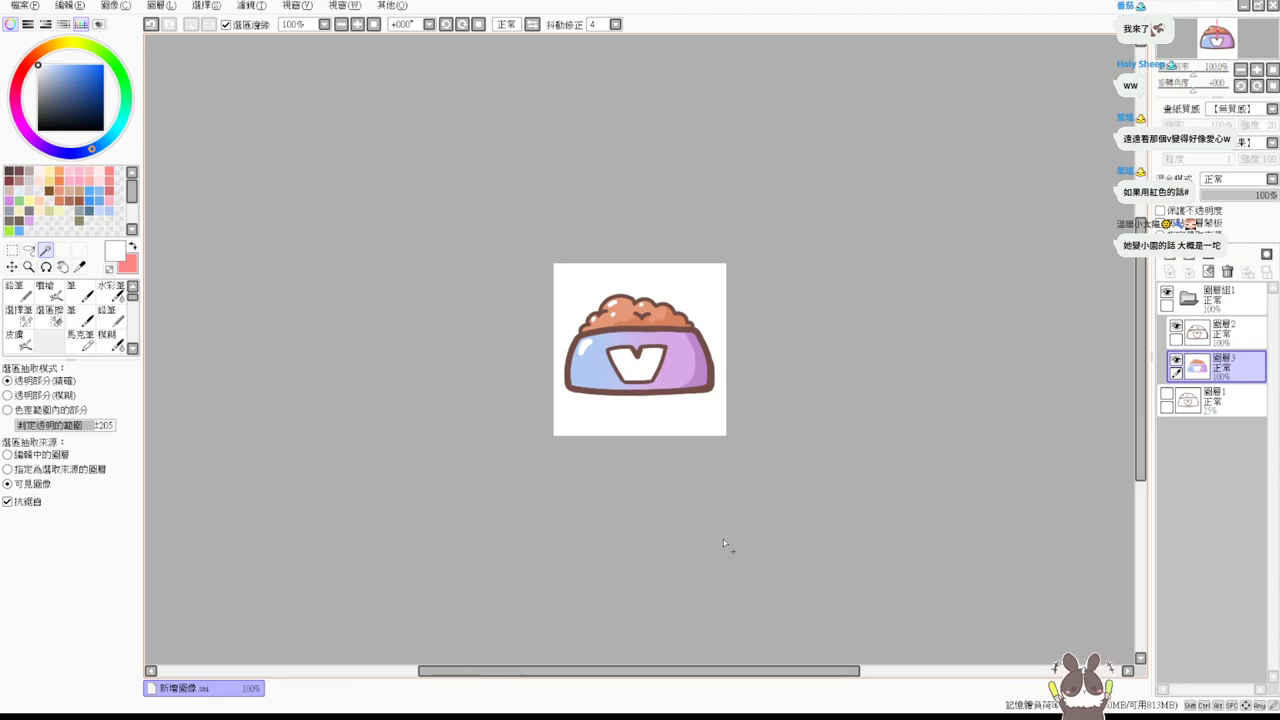
scroll(723, 539, "up", 5)
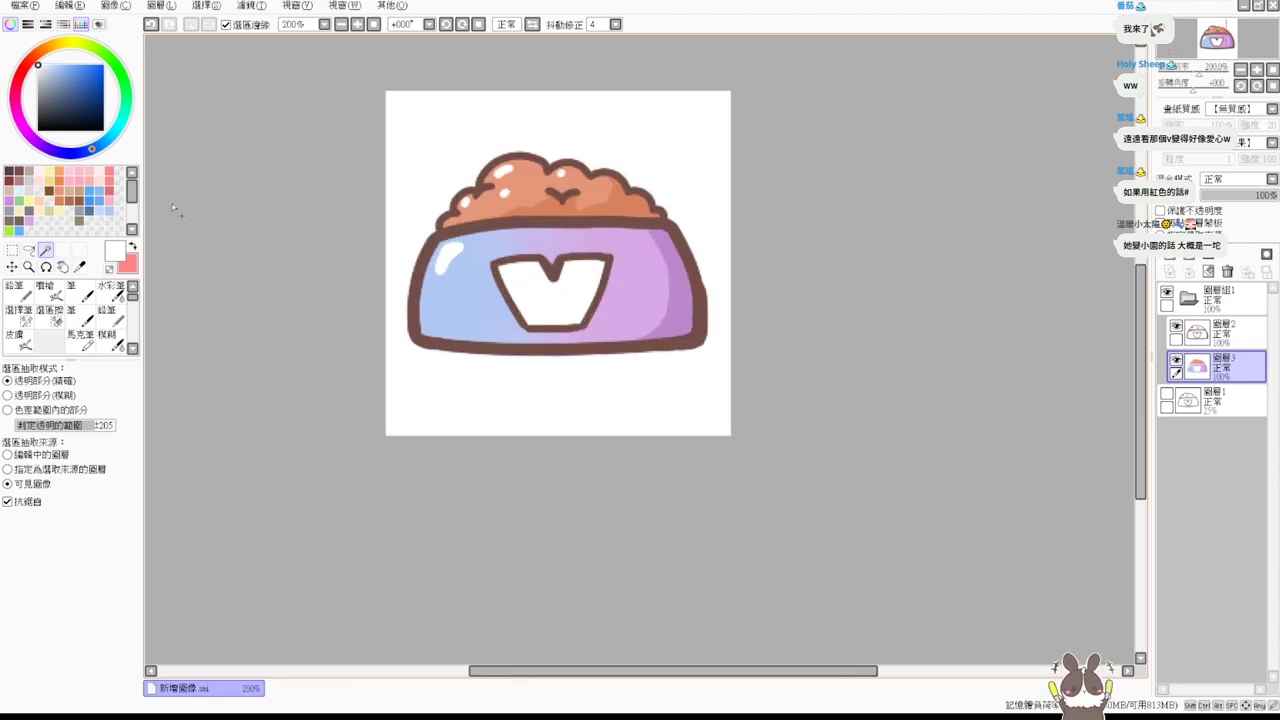
left_click(529, 303)
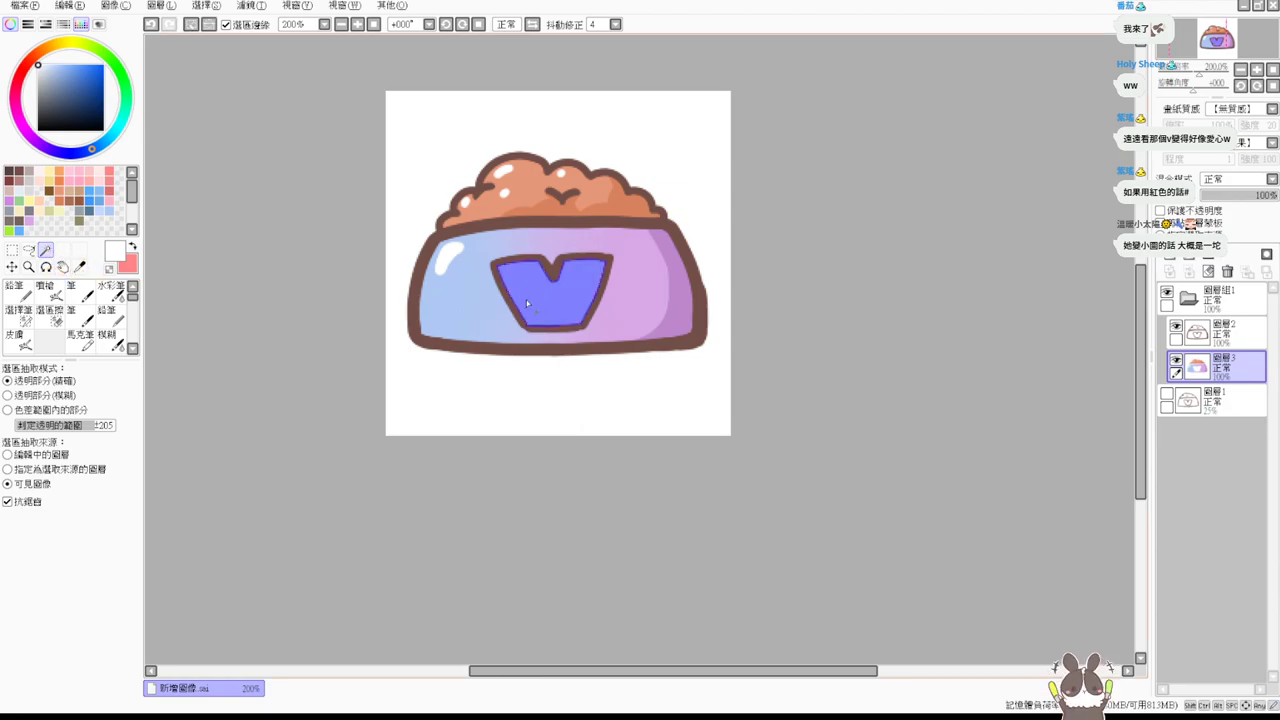
left_click(110, 172)
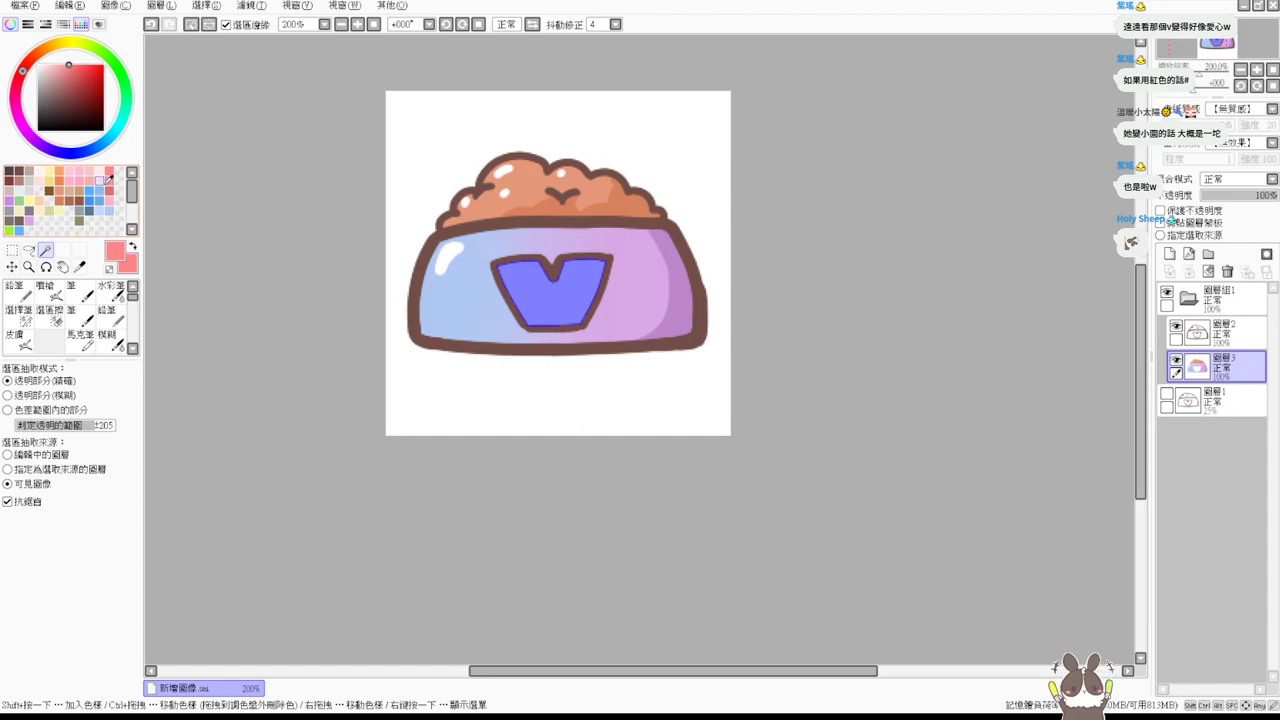
left_click(52, 292)
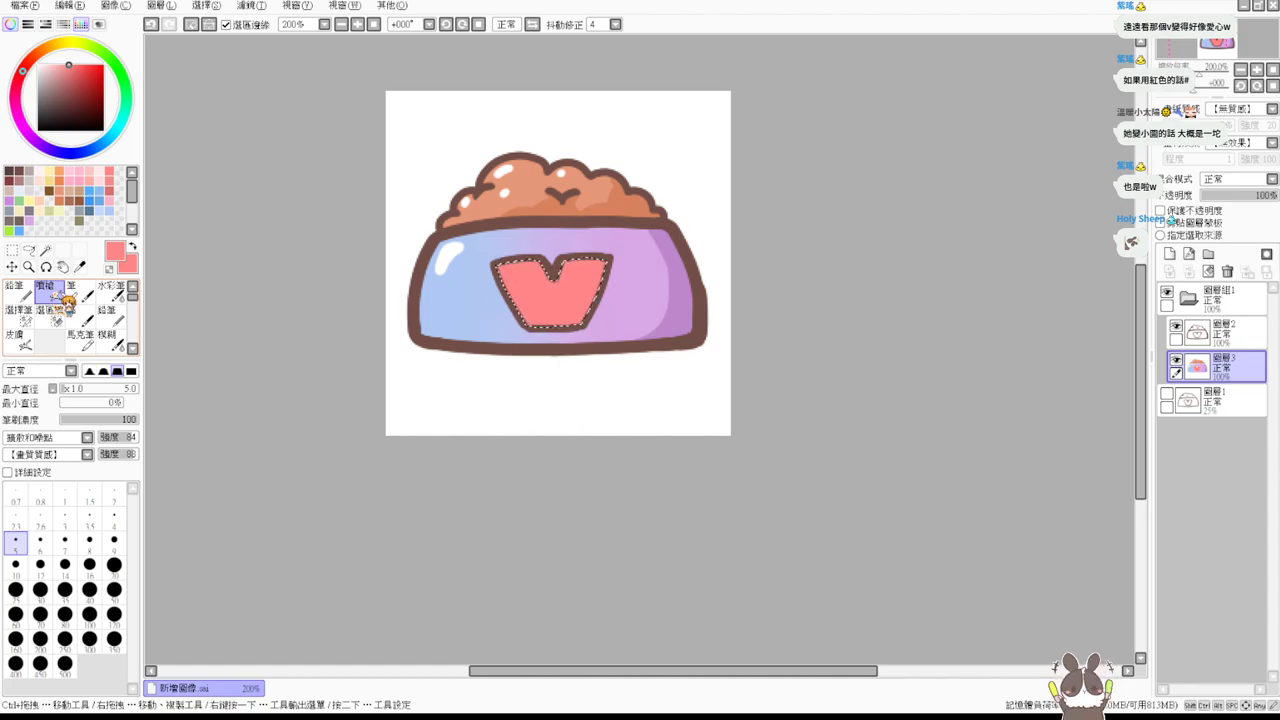
Examine the bowl at very small display sizes to judge how the emblem reads.
key("ctrl+plus")
key("ctrl+minus")
key("ctrl+minus")
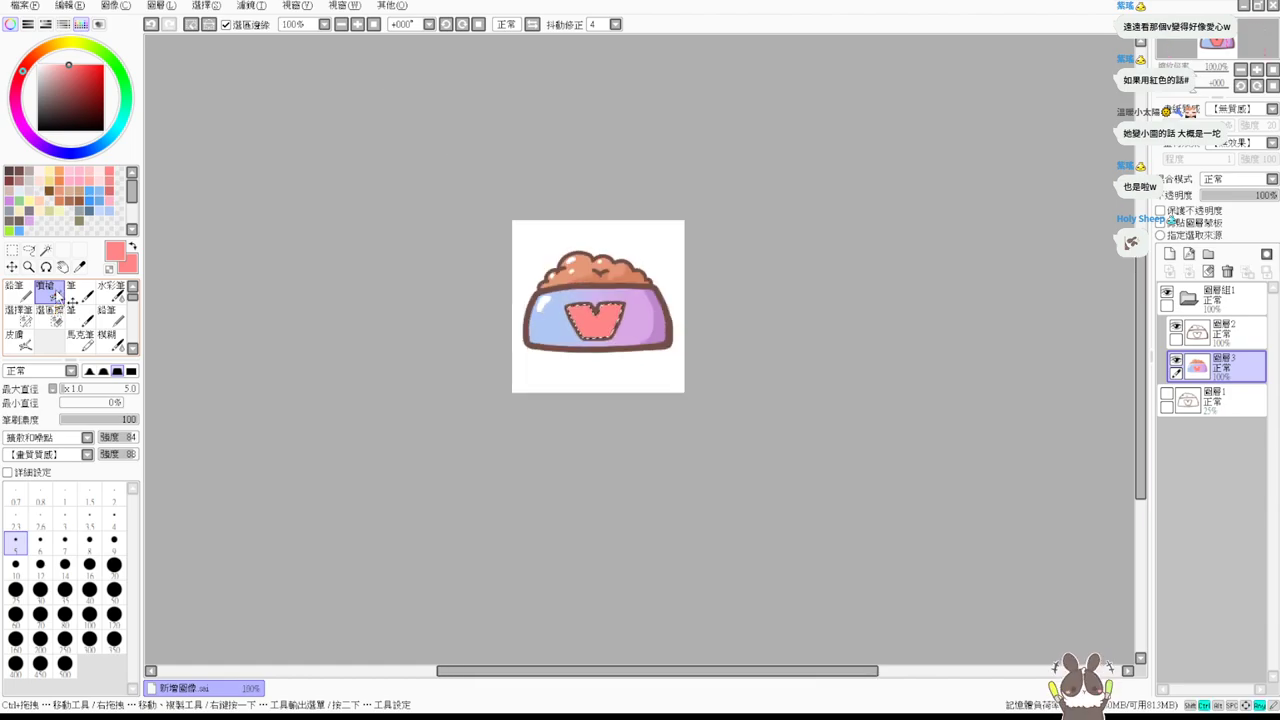
key("ctrl+minus")
key("ctrl+minus")
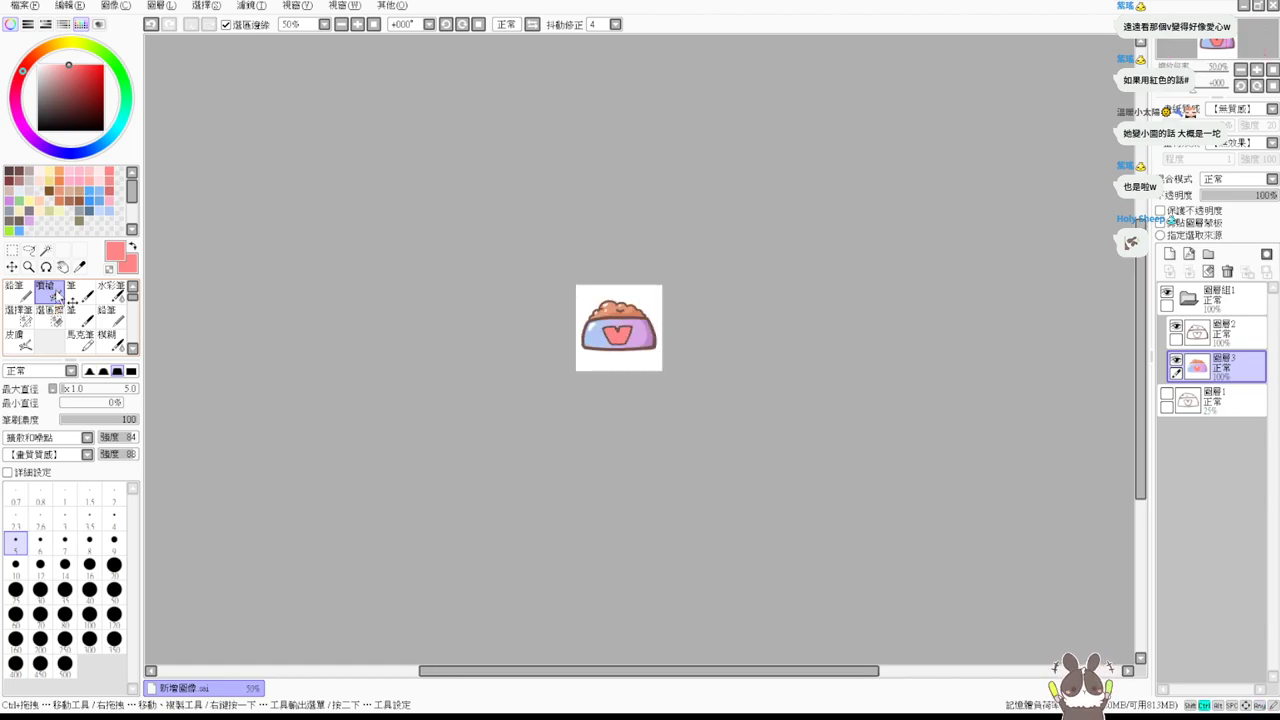
key("ctrl+minus")
key("ctrl+minus")
key("ctrl+minus")
key("ctrl+minus")
key("ctrl+minus")
key("ctrl+minus")
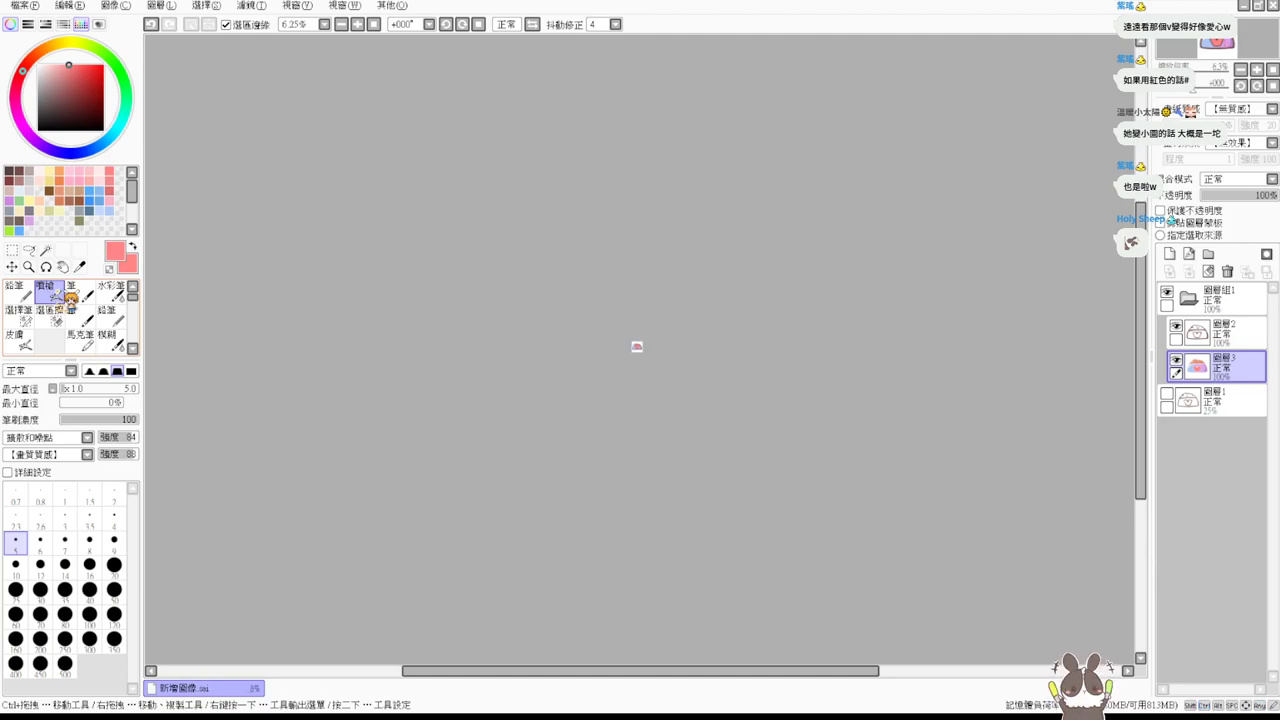
key("ctrl+plus")
key("ctrl")
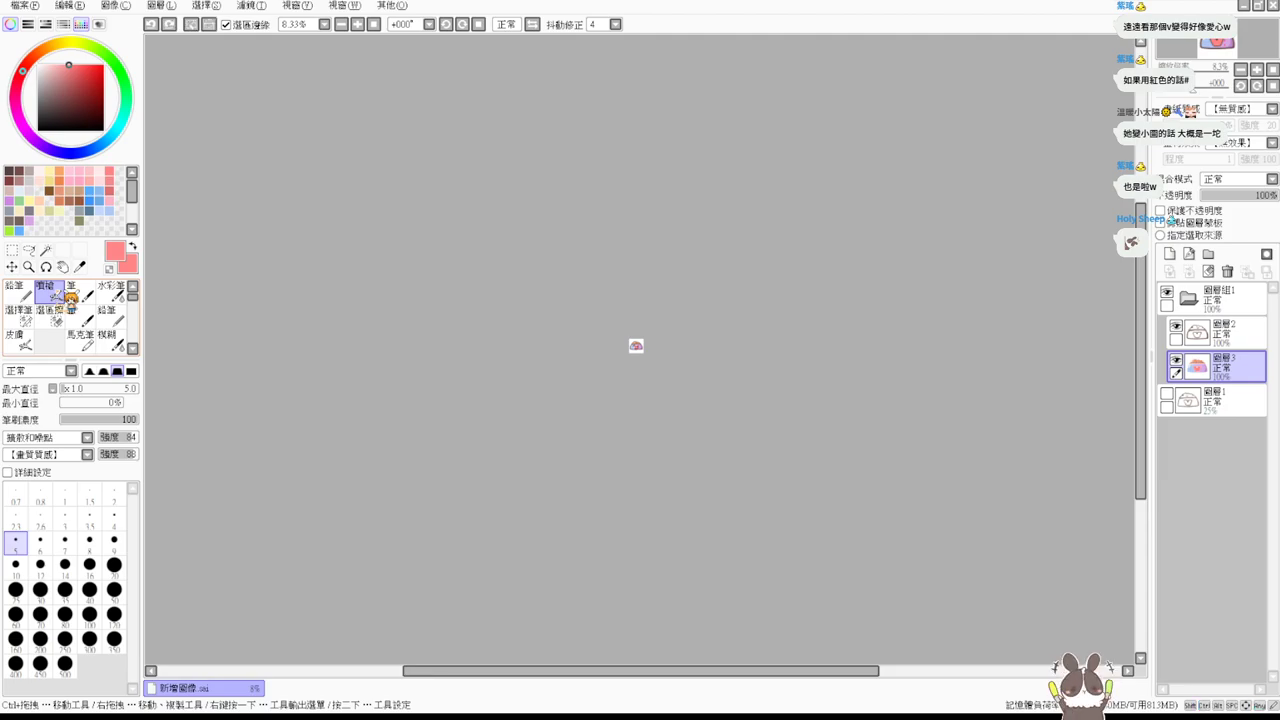
Try two pale yellow tones as the emblem's fill and clear the selection.
left_click(49, 172)
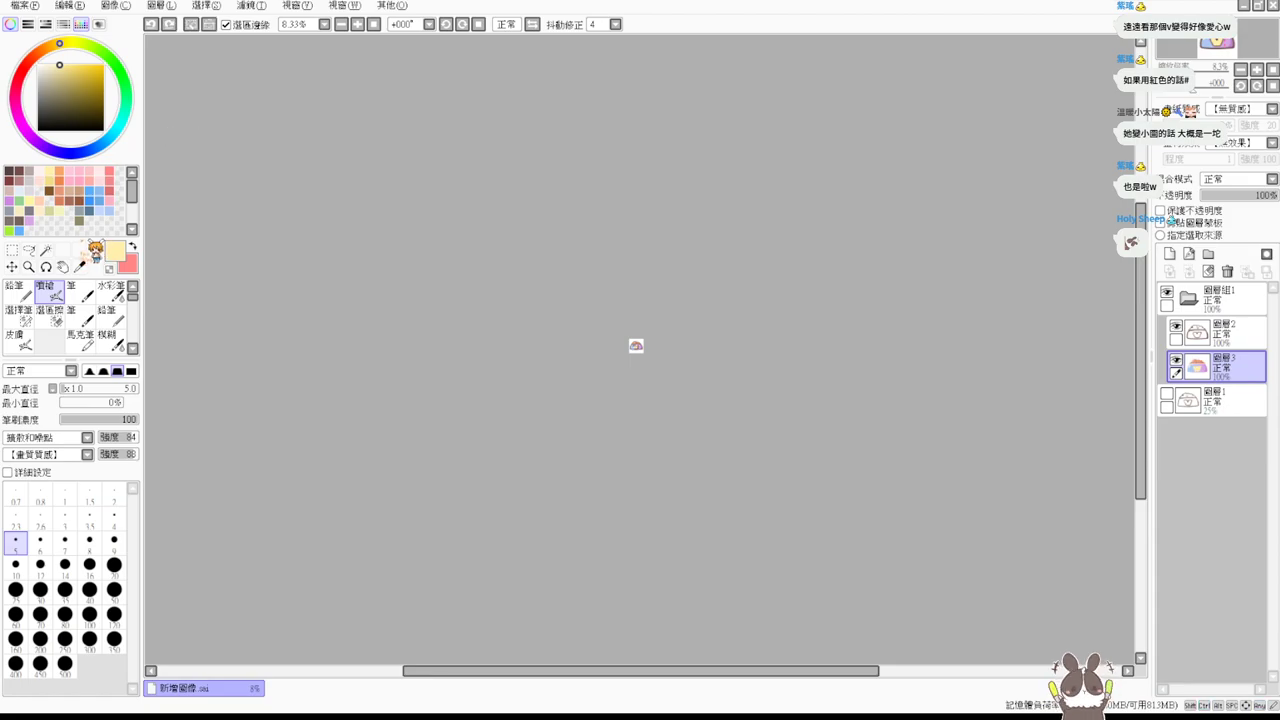
key("ctrl+plus")
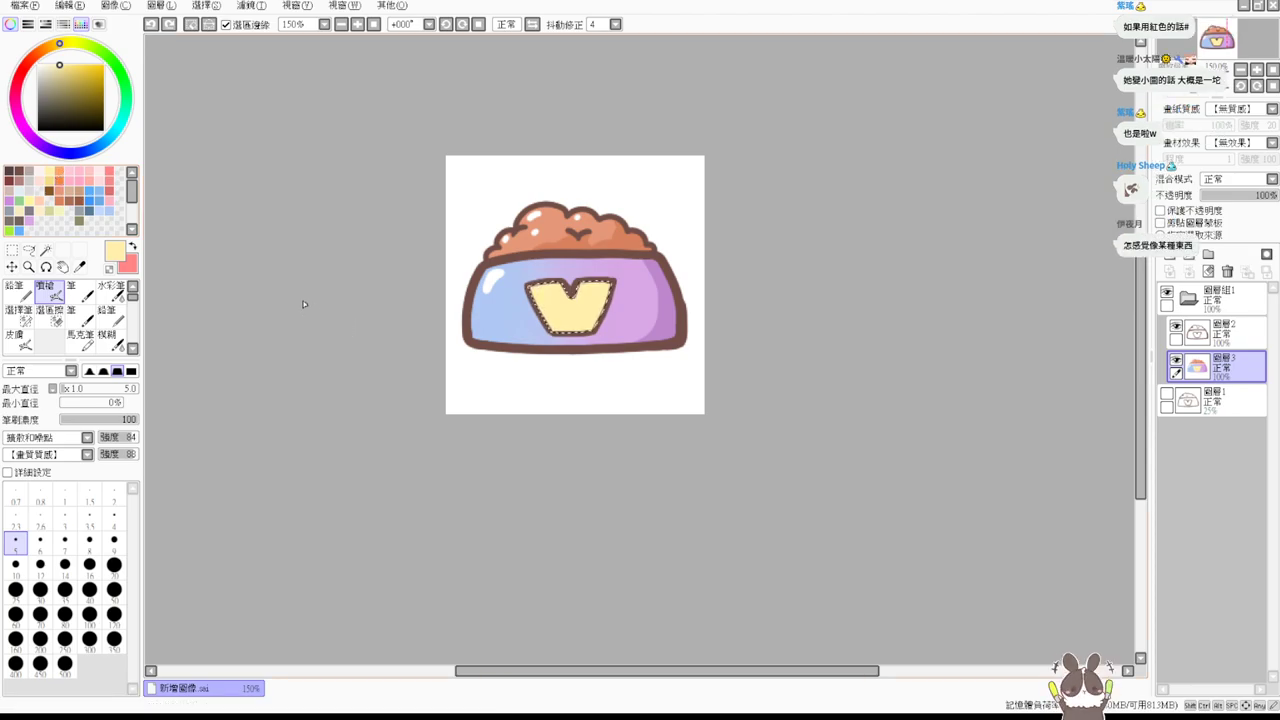
left_click(36, 194)
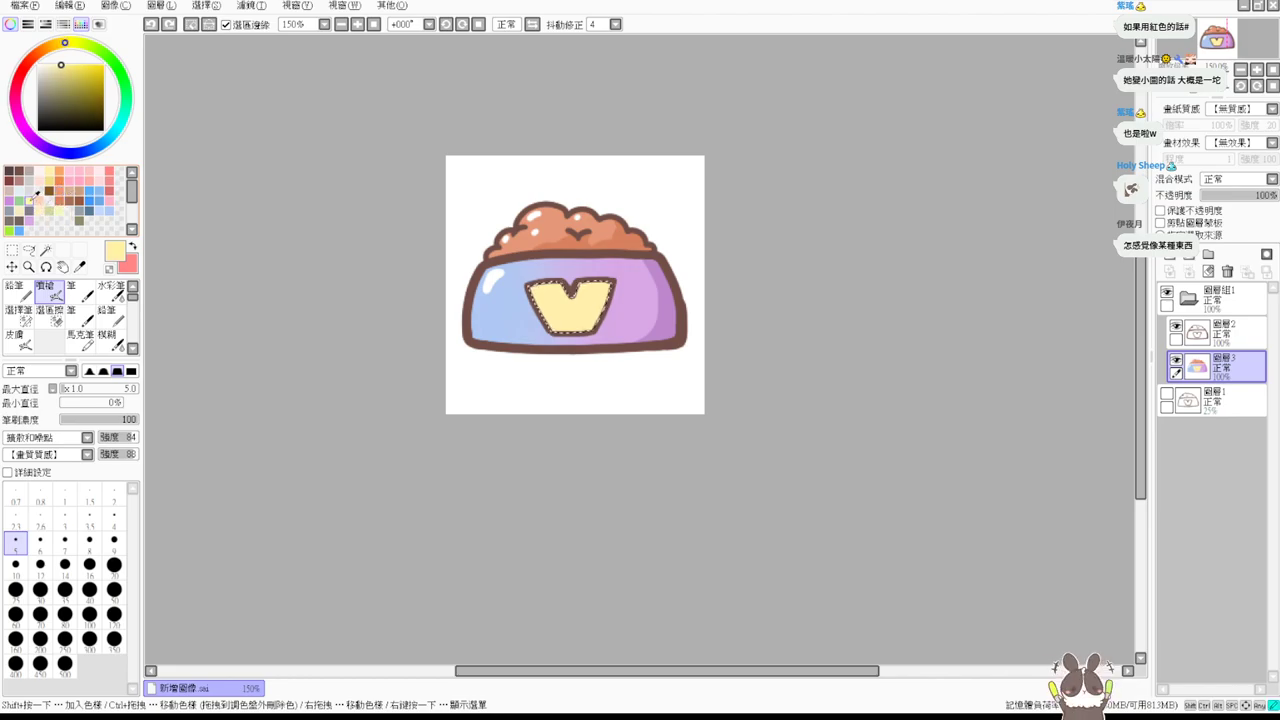
key("ctrl+d")
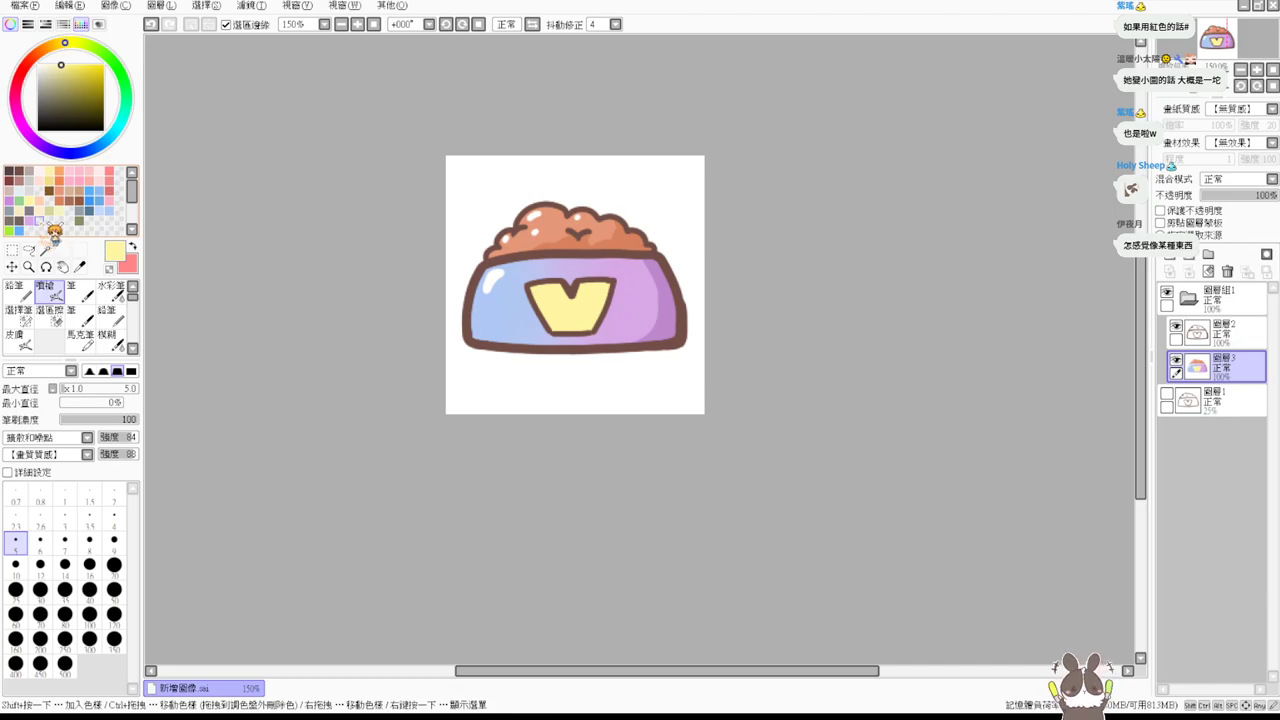
Bring back the emblem's selection, try bright green and pale cream as its fill, and clear the selection.
key("ctrl+z")
left_click(12, 230)
key("ctrl+f")
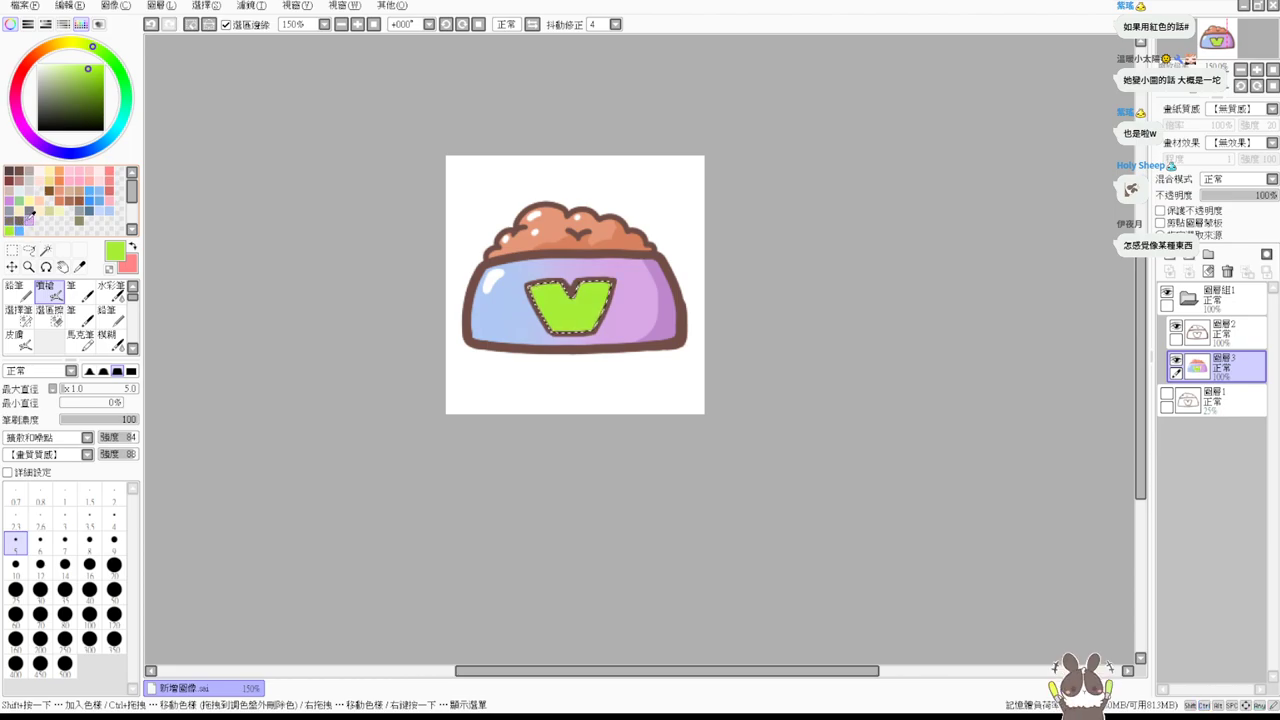
left_click(25, 214)
key("ctrl+f")
key("ctrl+d")
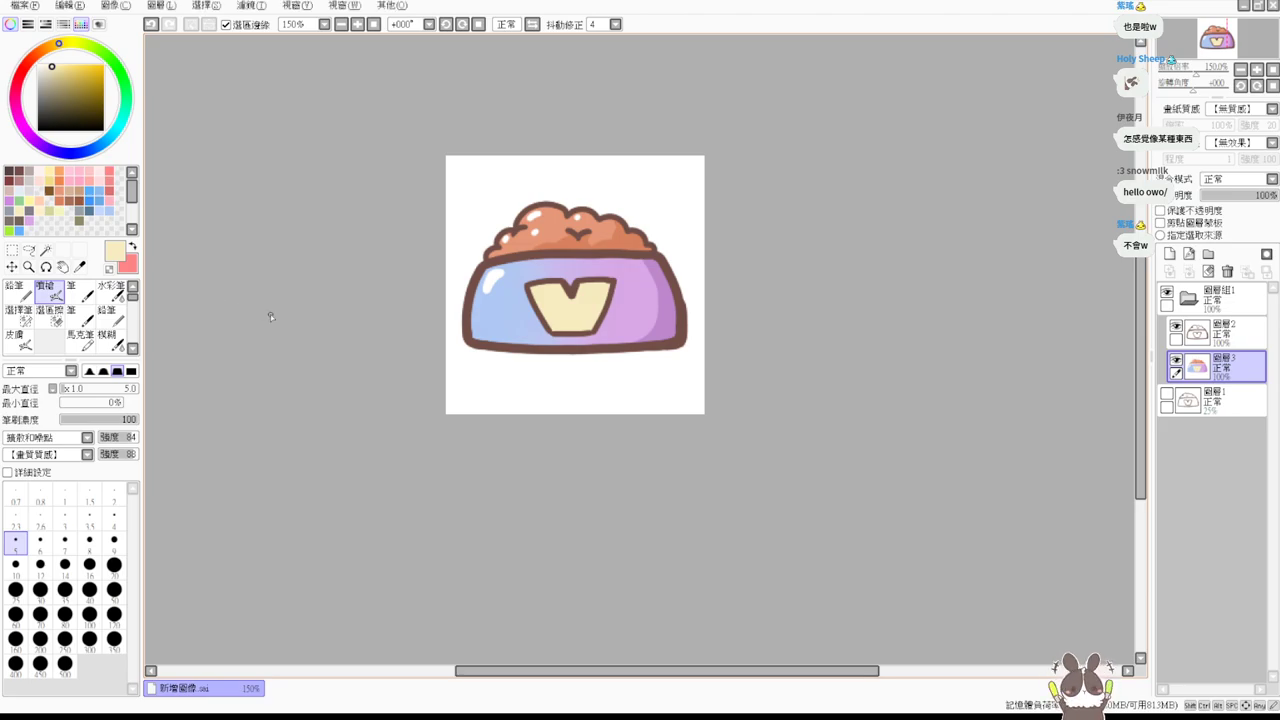
Reselect the emblem by undoing the deselection and try pure red and a softer light red as its fill.
key("ctrl+z")
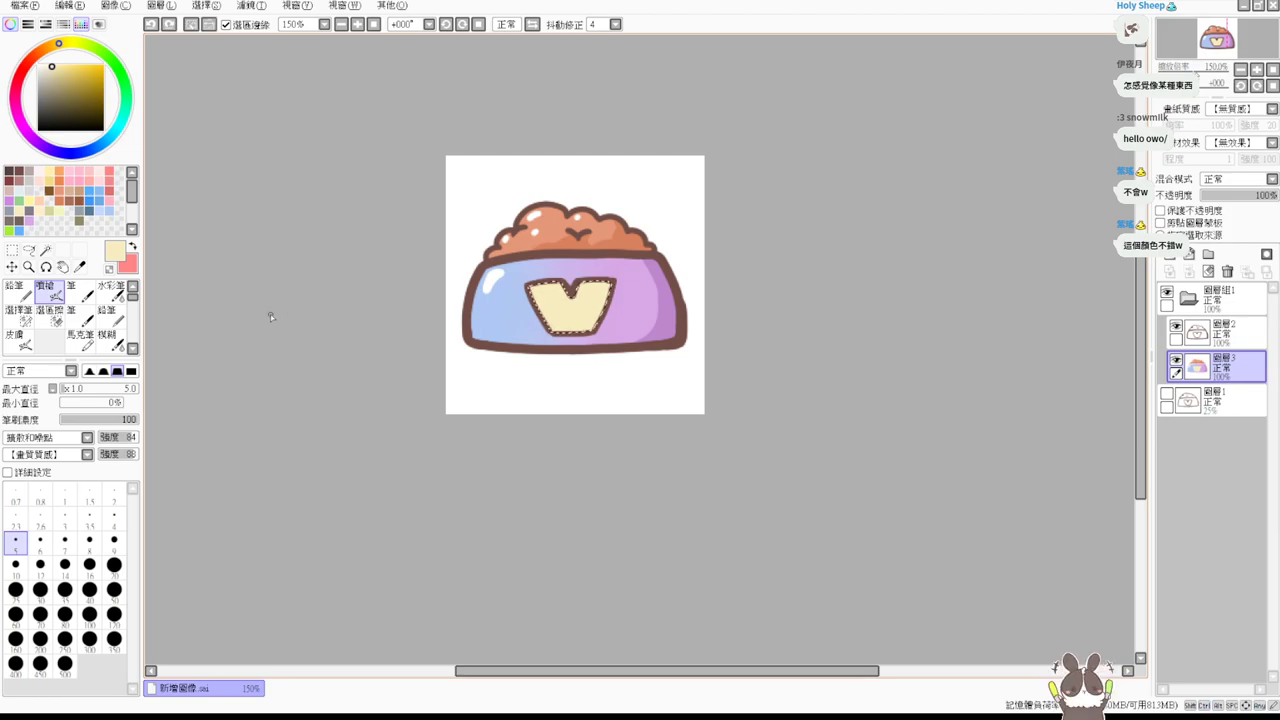
left_click(24, 67)
left_click(105, 64)
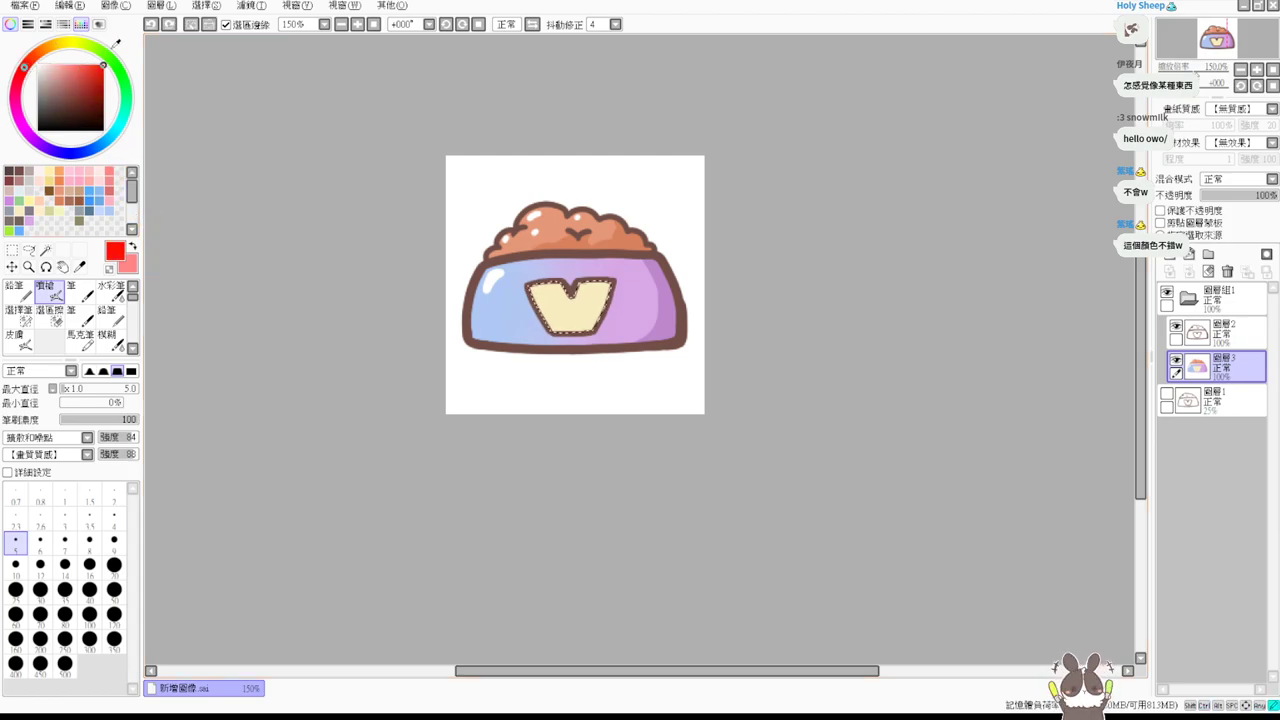
key("alt+BackSpace")
left_click(92, 72)
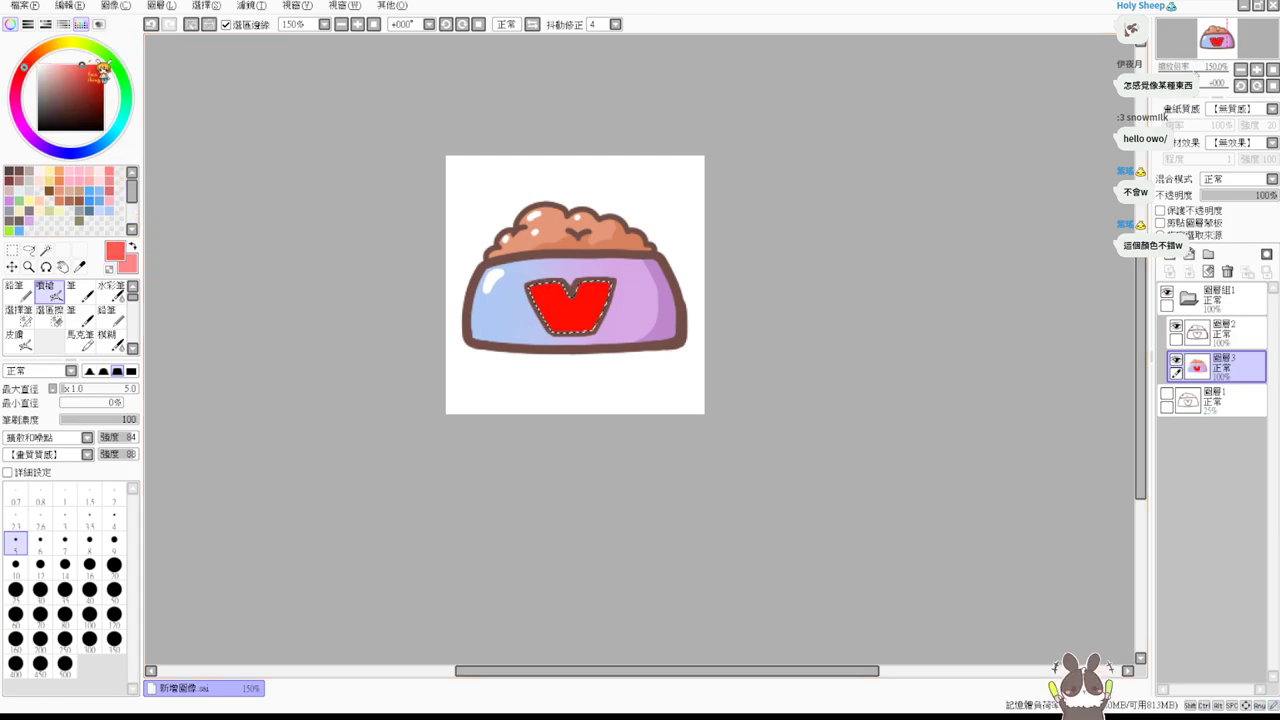
key("alt+BackSpace")
key("ctrl+z")
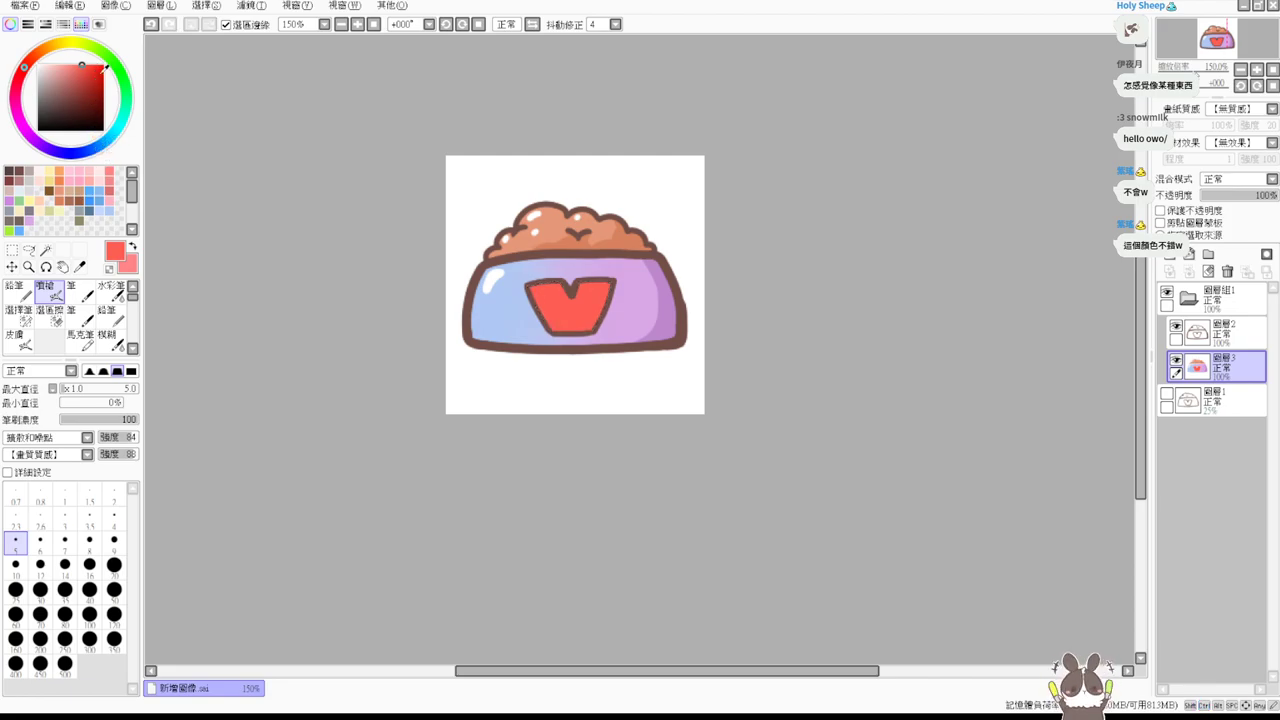
key("ctrl+d")
Try further red tones, including a dark red and a bright red, as the emblem's fill and clear the selection.
left_click(77, 87)
key("BackSpace")
key("ctrl+z")
key("ctrl+z")
key("BackSpace")
left_click(85, 60)
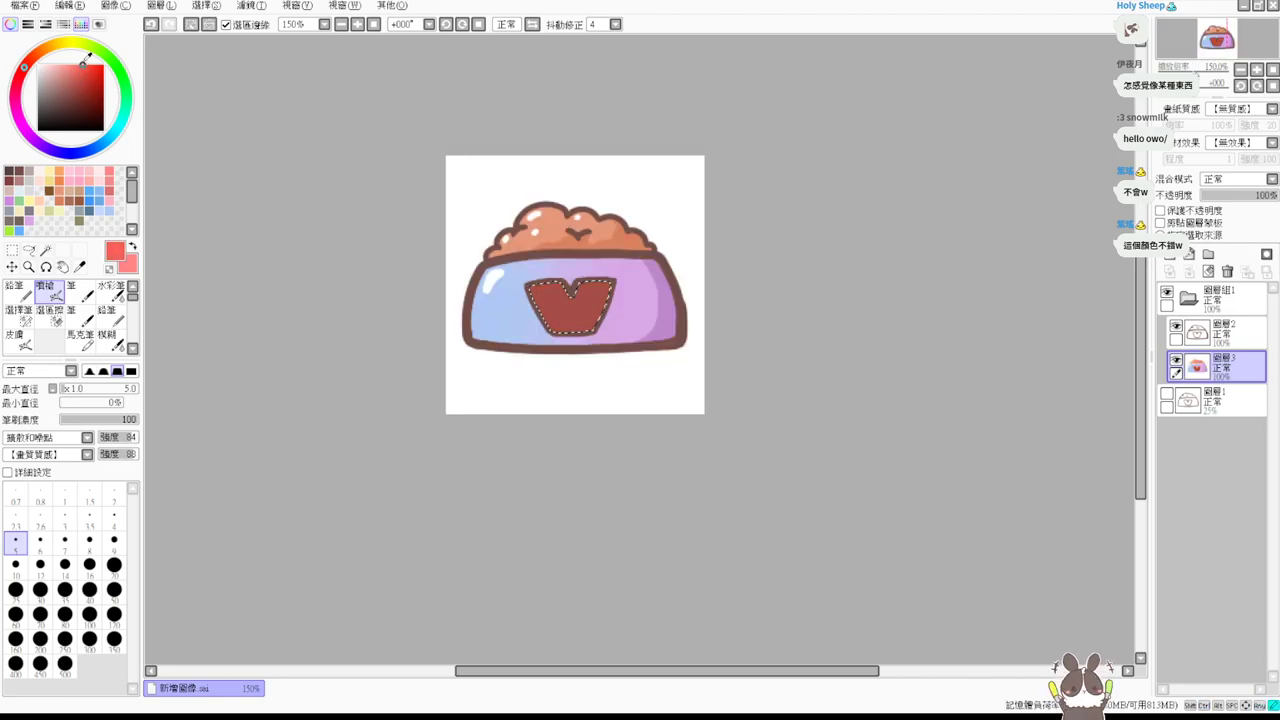
key("BackSpace")
key("ctrl+d")
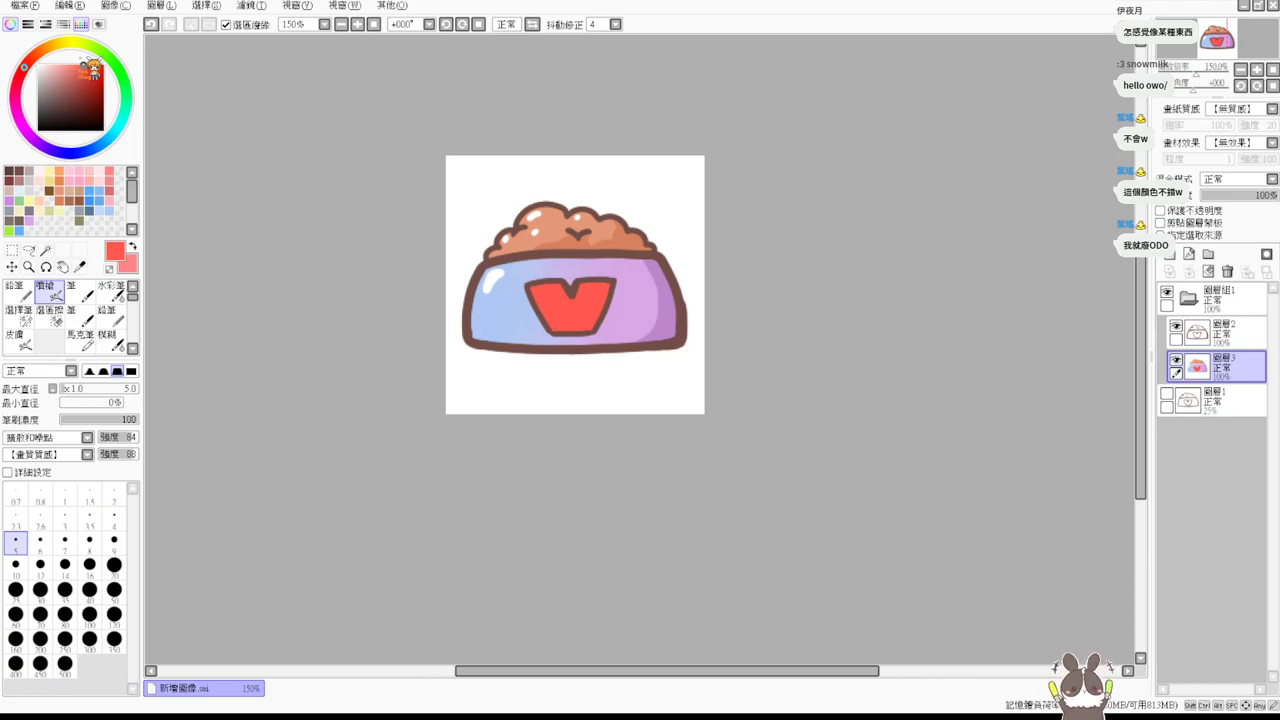
Bring back the emblem's selection, fill it with pale yellow, clear the selection and close the bowl drawing.
key("ctrl+z")
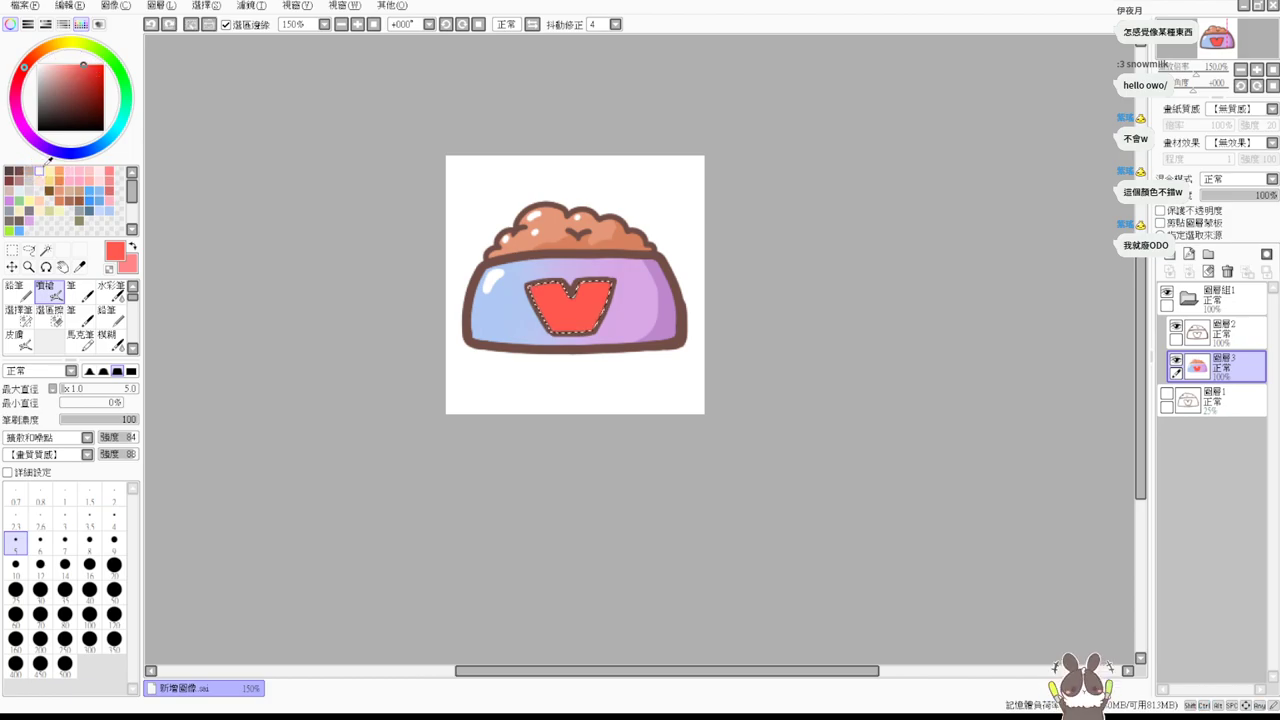
left_click(30, 203)
key("BackSpace")
key("ctrl+d")
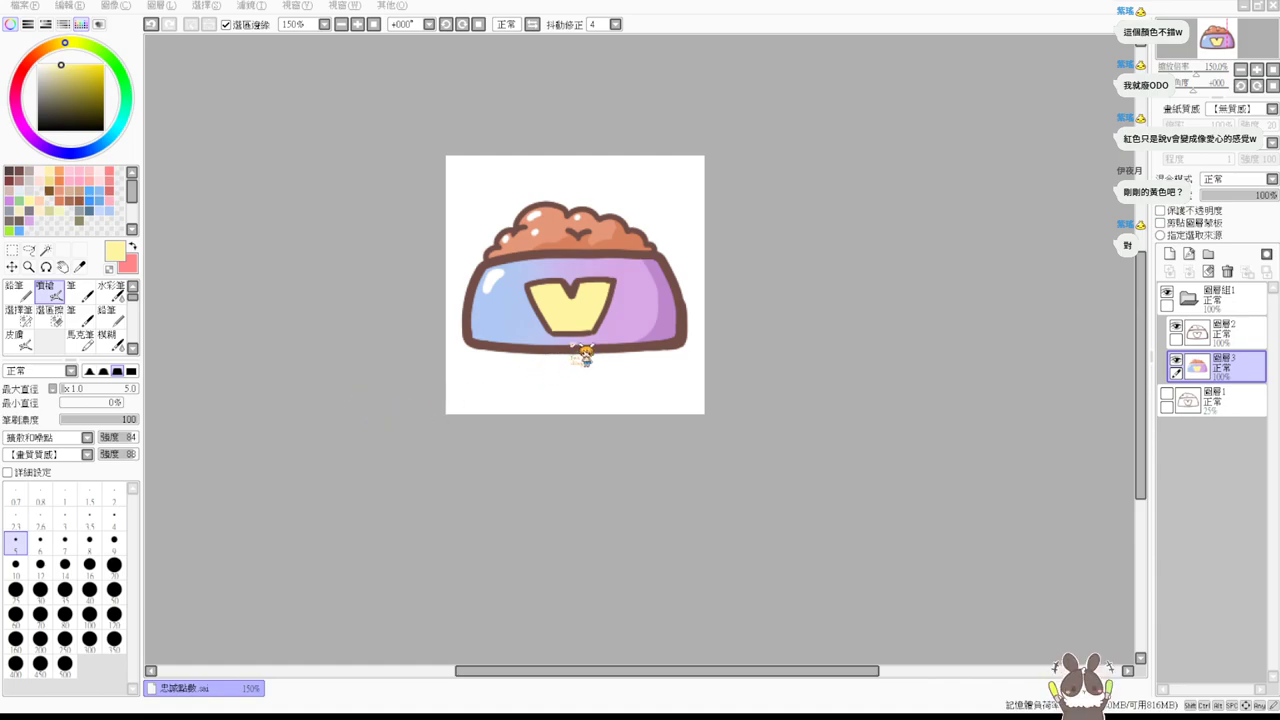
left_click(1272, 5)
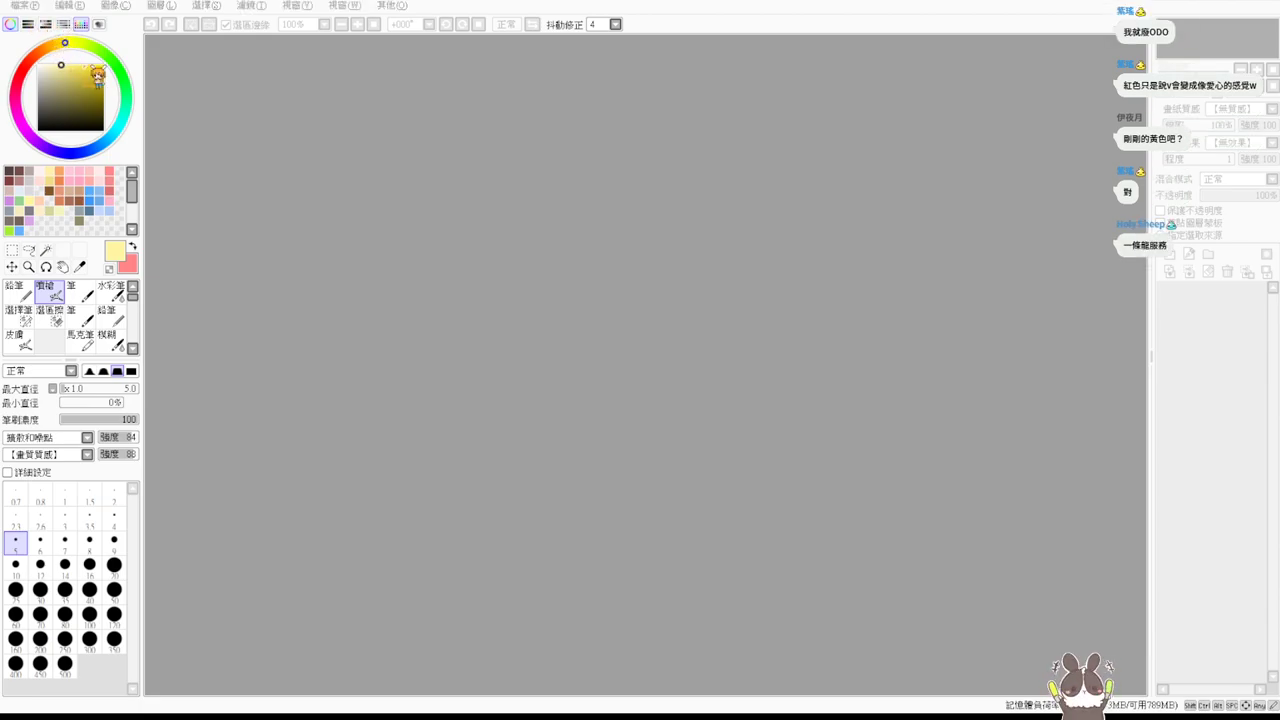
Open the brown dog head drawing and two rabbit sticker images and view them.
left_click_drag(531, 156, 604, 360)
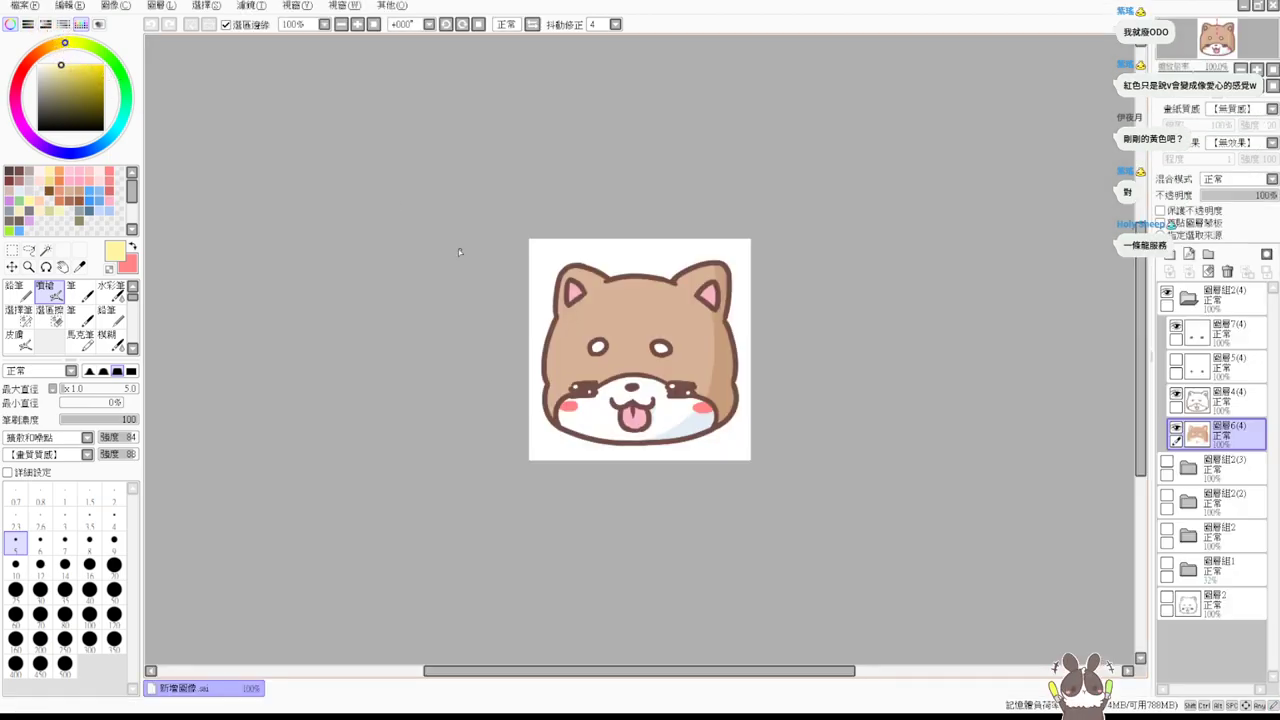
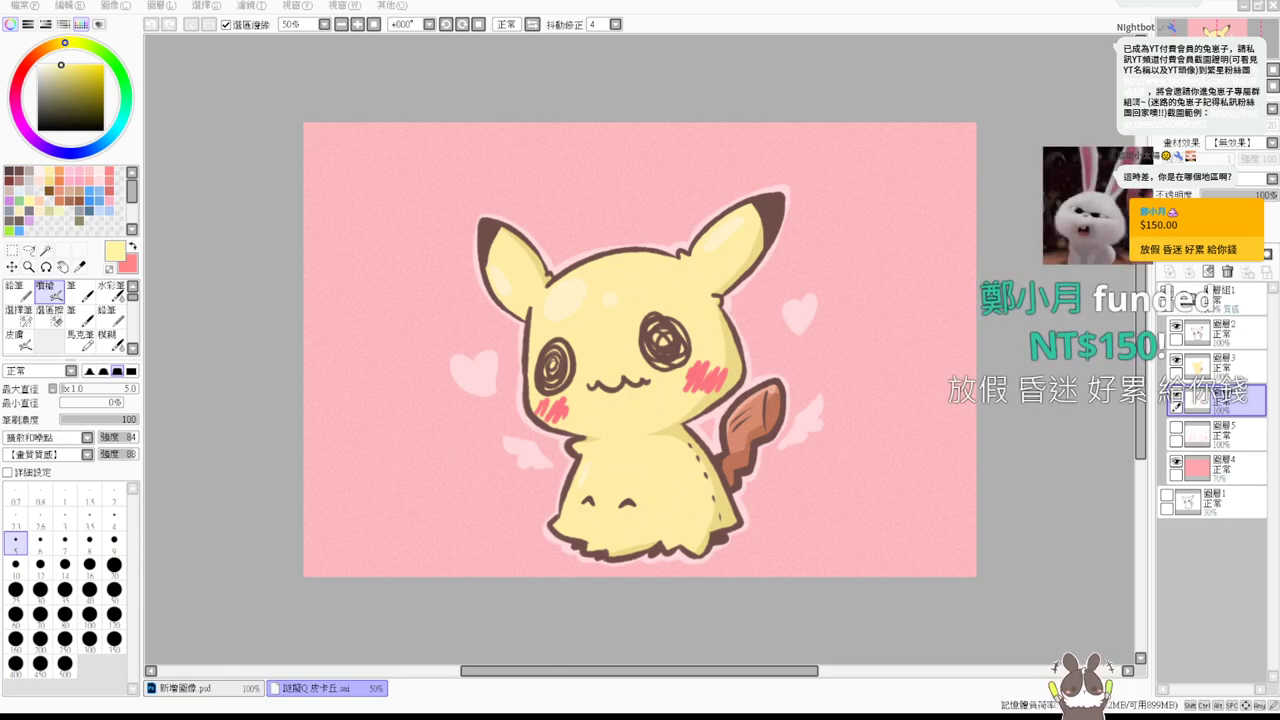
left_click_drag(0, 113, 408, 113)
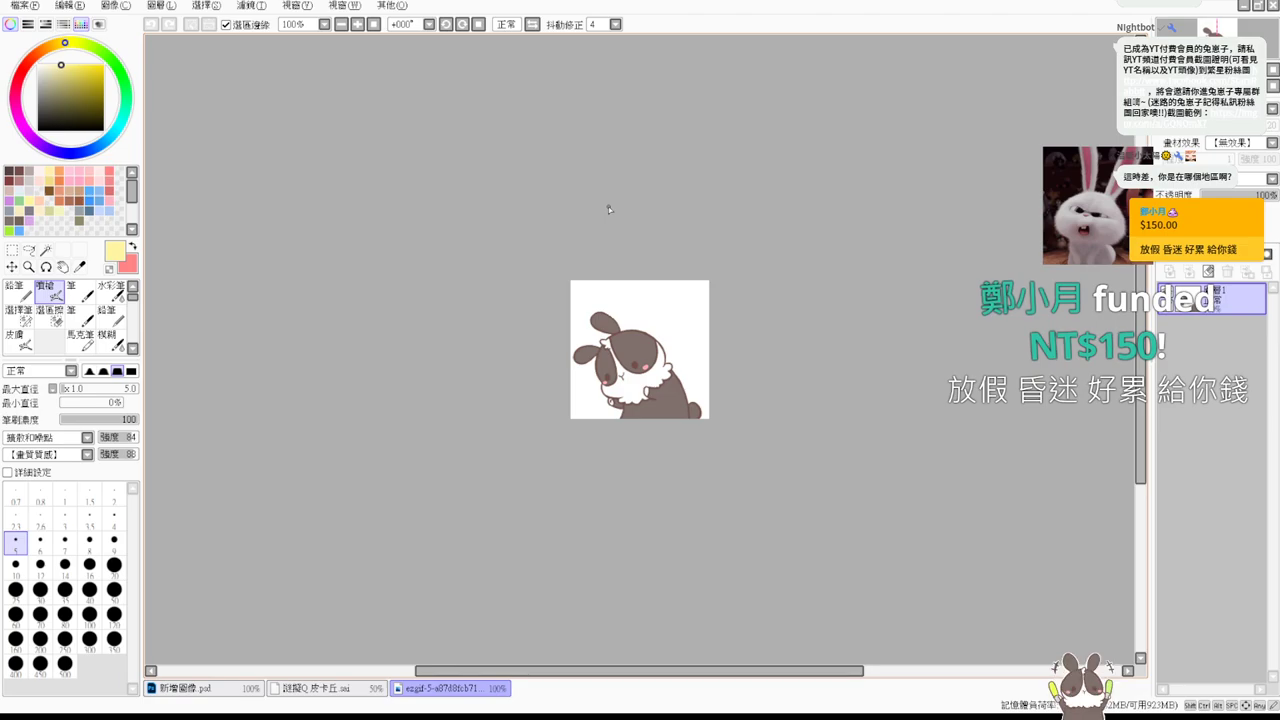
scroll(608, 206, "up", 4)
left_click_drag(681, 470, 633, 342)
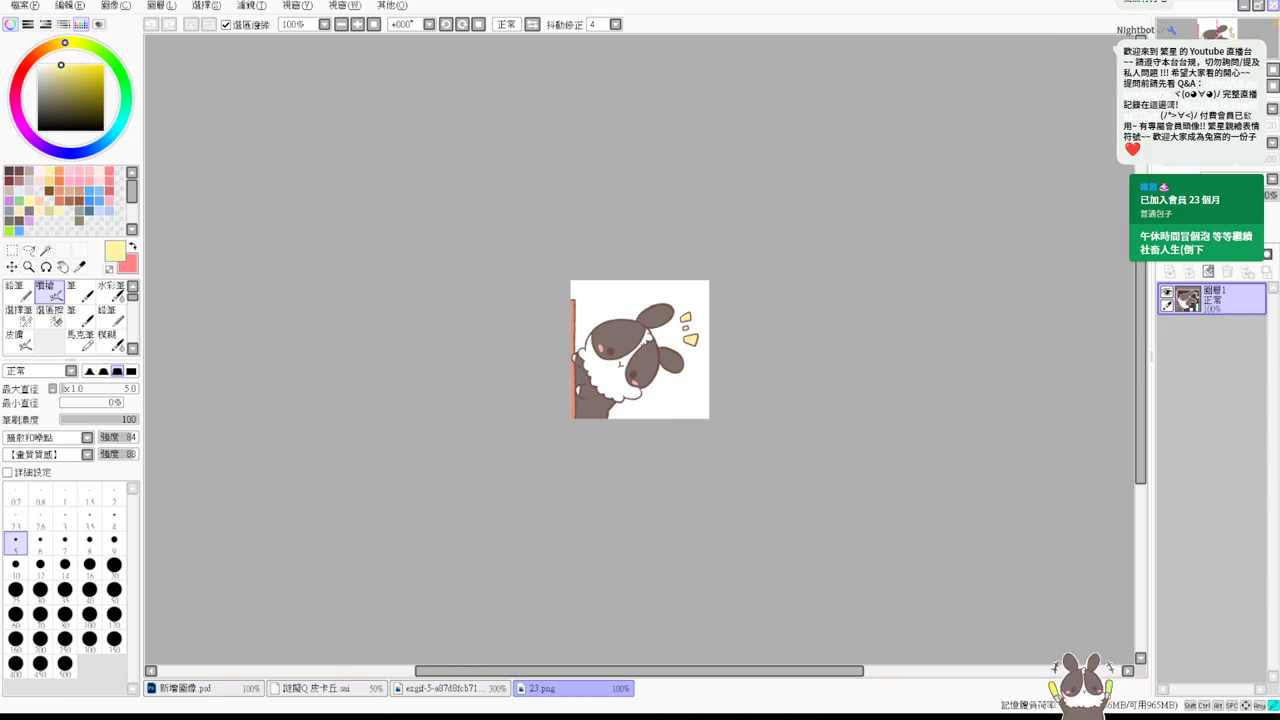
Close the two rabbit images and the brown dog head document.
key("ctrl+w")
key("ctrl+w")
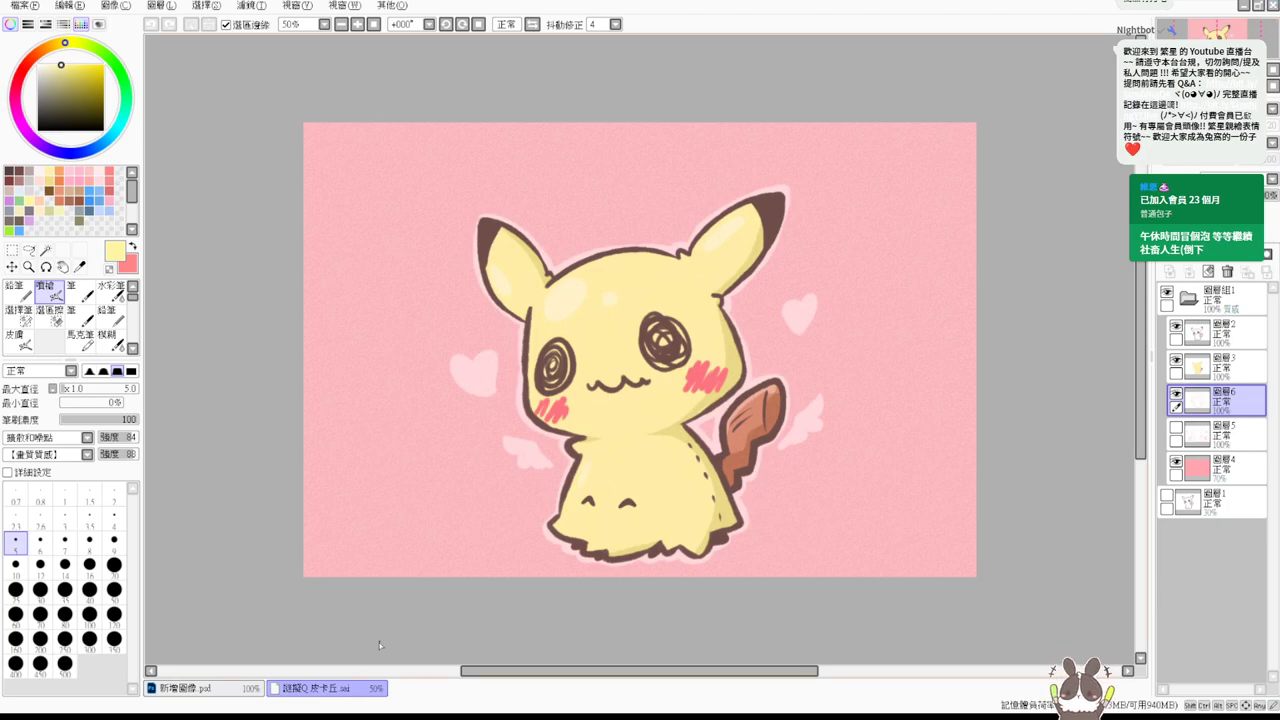
left_click(212, 689)
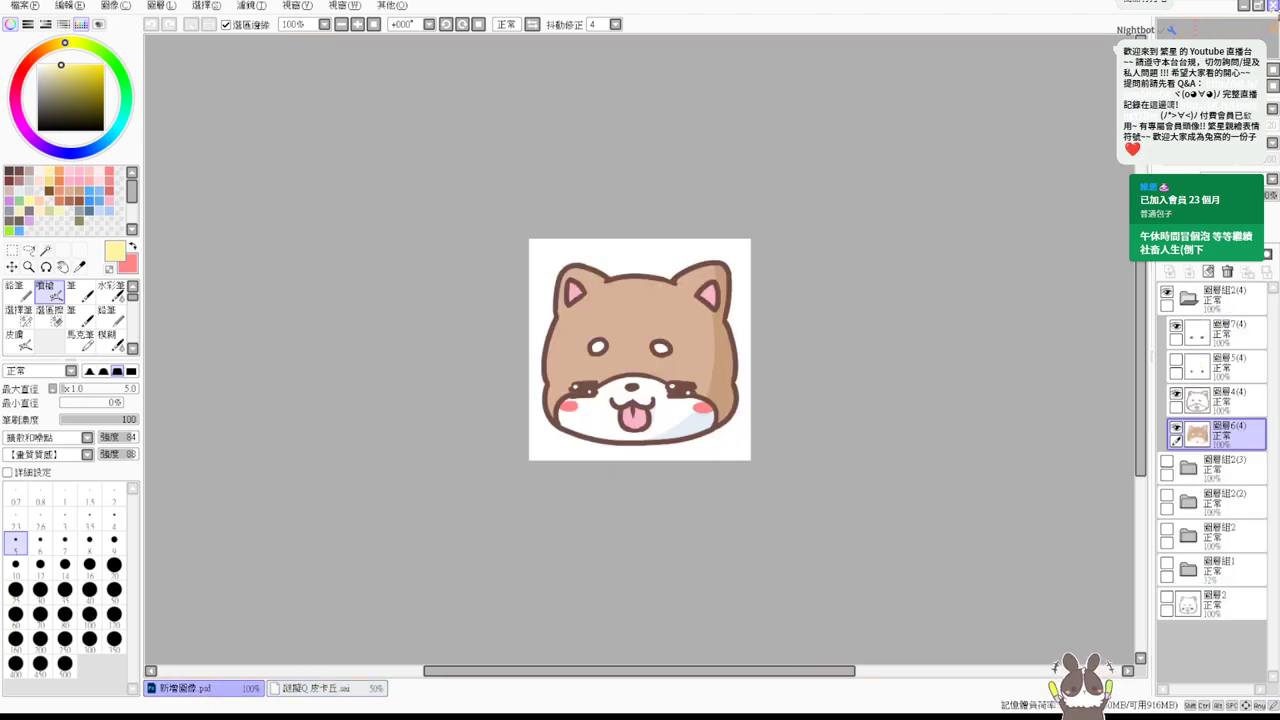
key("ctrl+w")
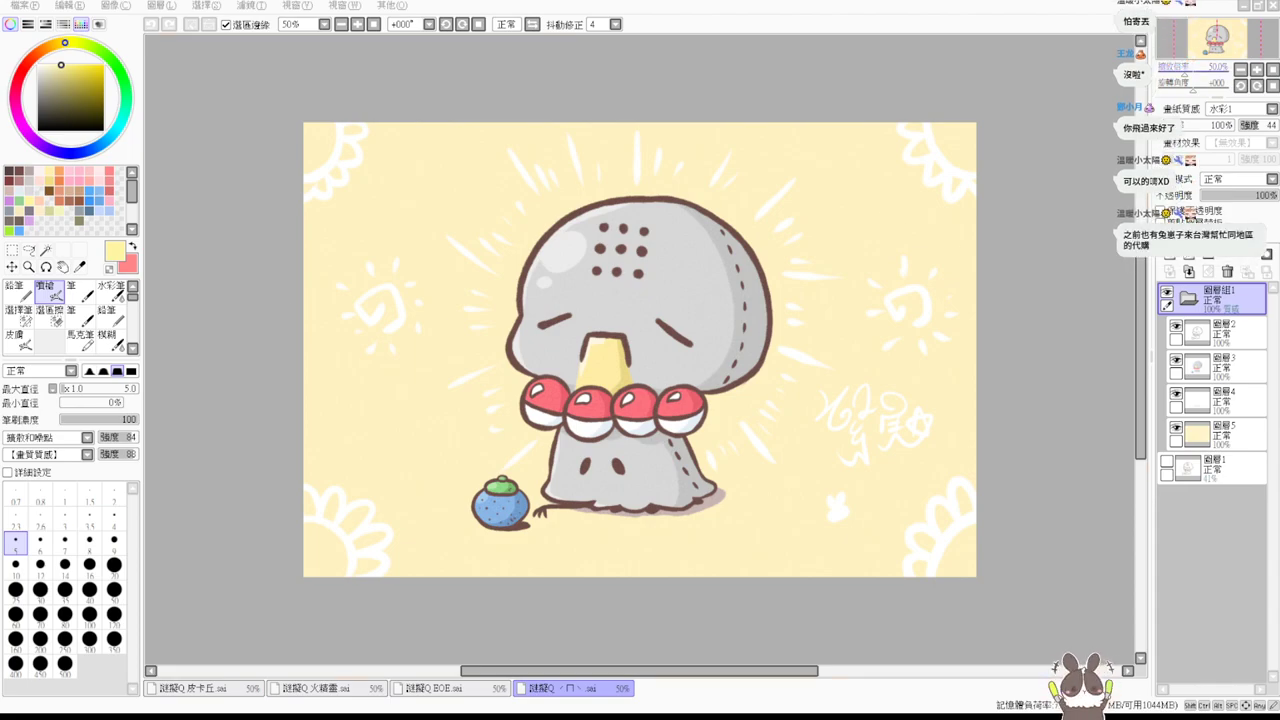
Close all four open 謎擬Q drawings so the workspace is empty.
key("ctrl+w")
key("ctrl+w")
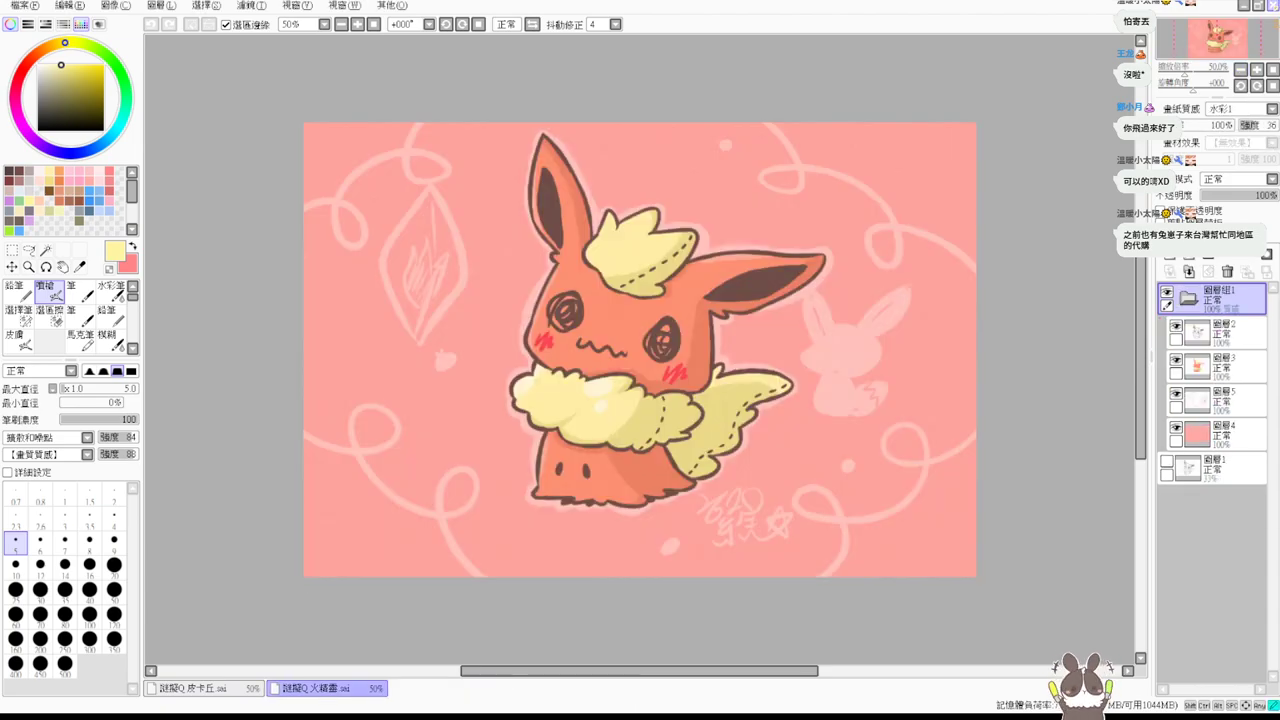
key("ctrl+w")
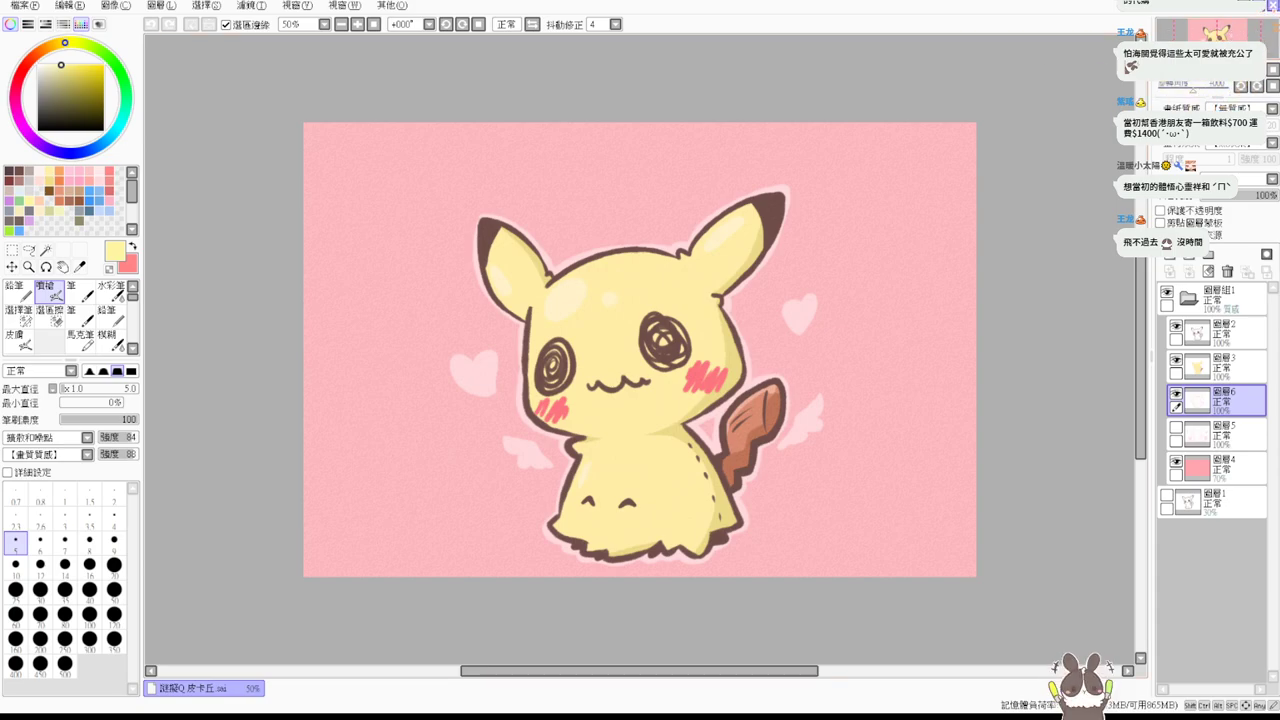
key("ctrl+w")
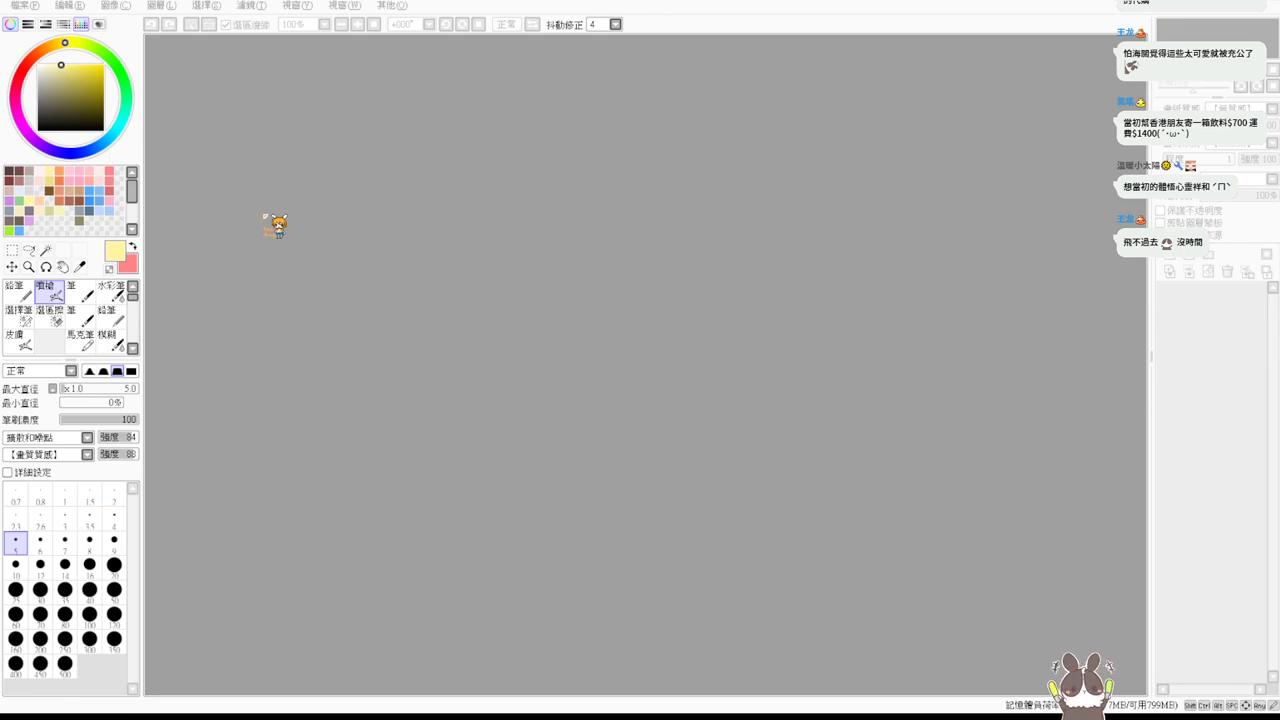
Create a blank square canvas and set up the current brush with dark brown and a size of 15.
key("ctrl+n")
key("Return")
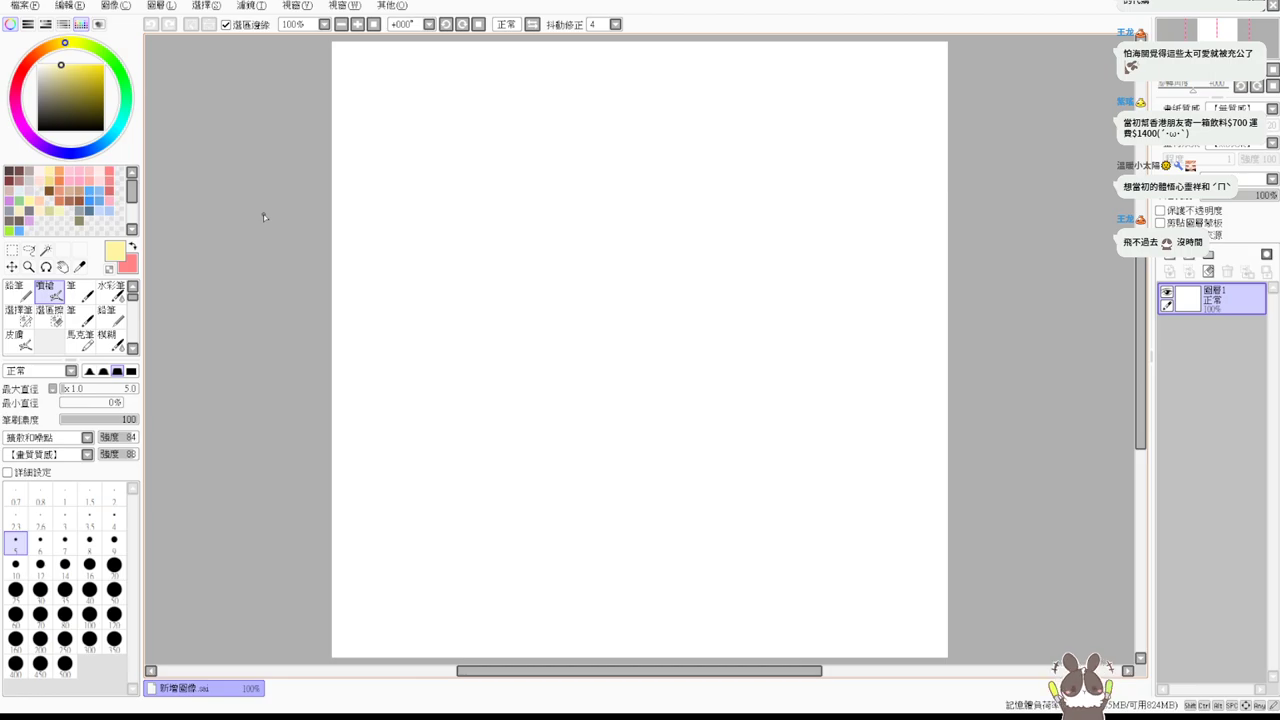
left_click(50, 174)
left_click_drag(572, 300, 574, 306)
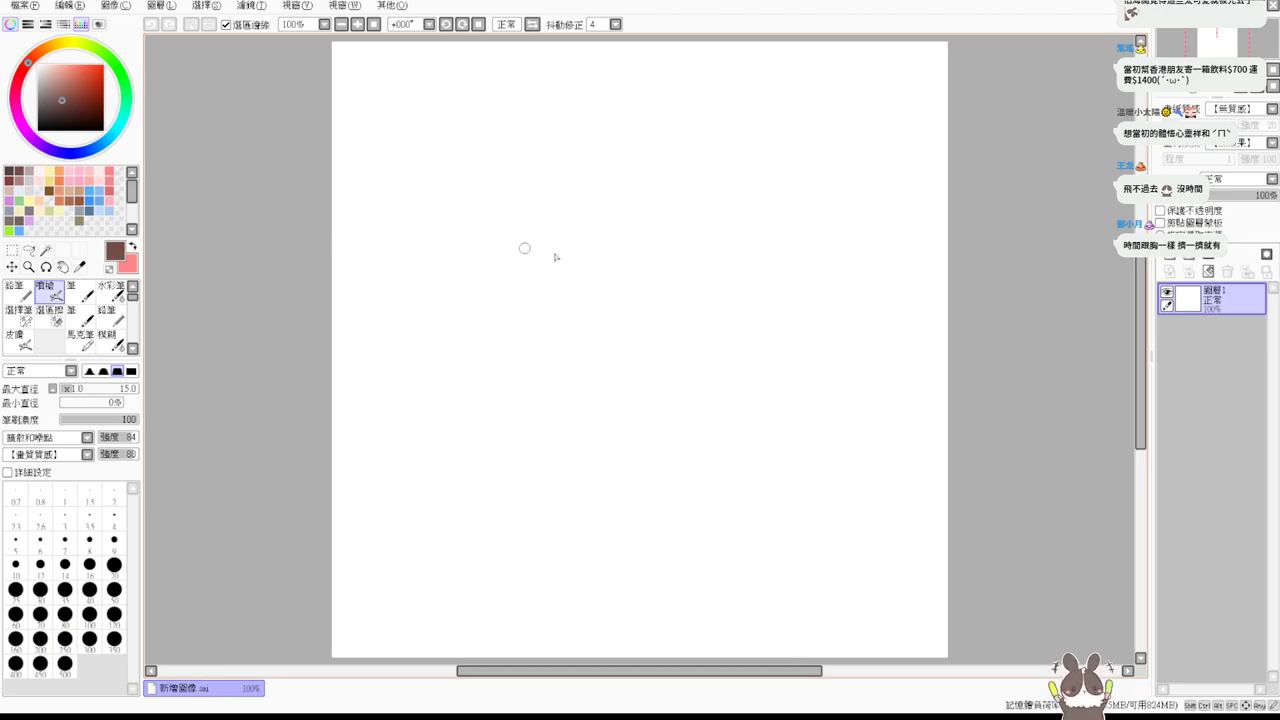
left_click(1043, 285)
key("ctrl+alt")
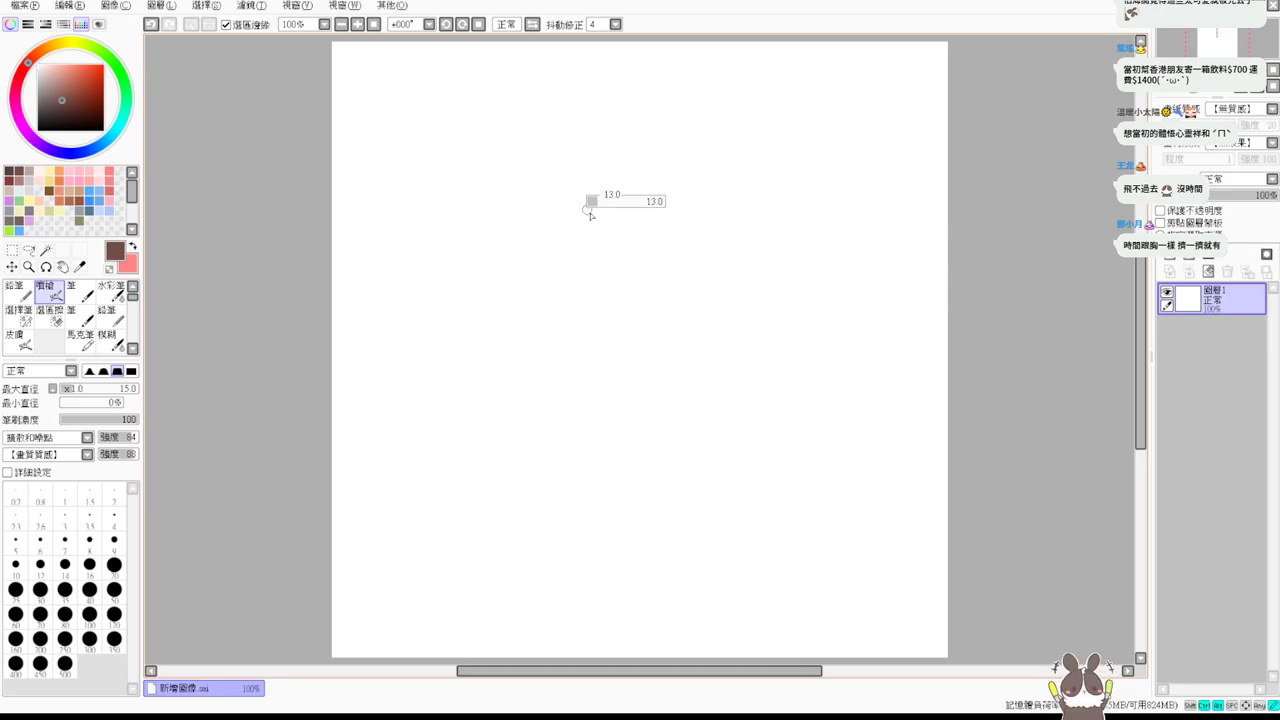
key("ctrl+z")
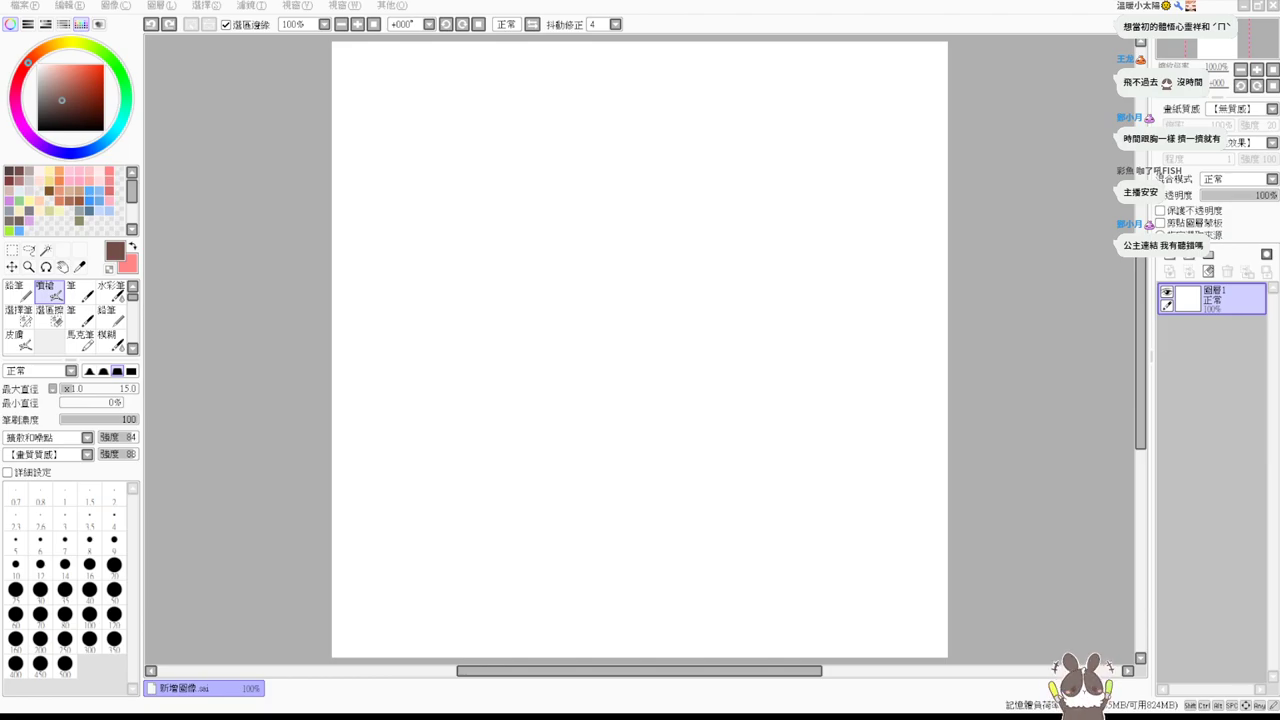
left_click(243, 274)
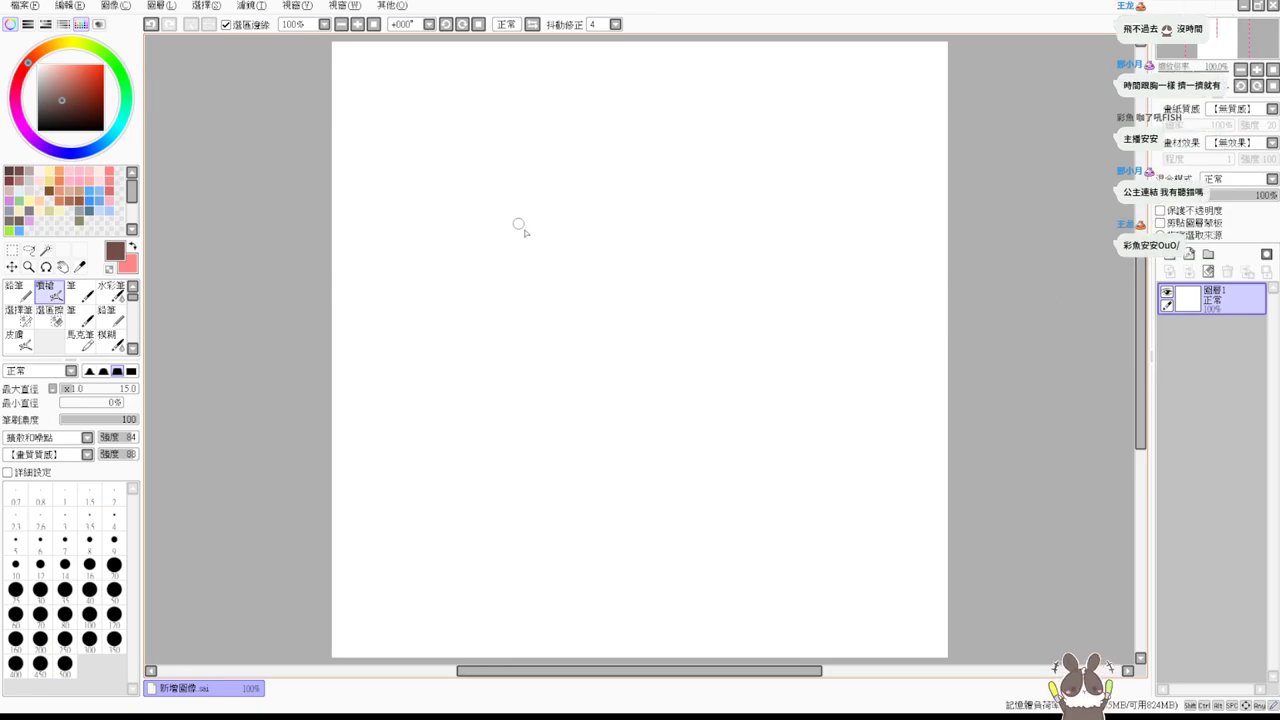
Set the brush size to 16 and sketch a slanted forehead line with a small hooked nose in the canvas's upper half.
left_click_drag(557, 197, 554, 211)
left_click_drag(546, 168, 537, 376)
key("ctrl+z")
left_click_drag(526, 163, 510, 258)
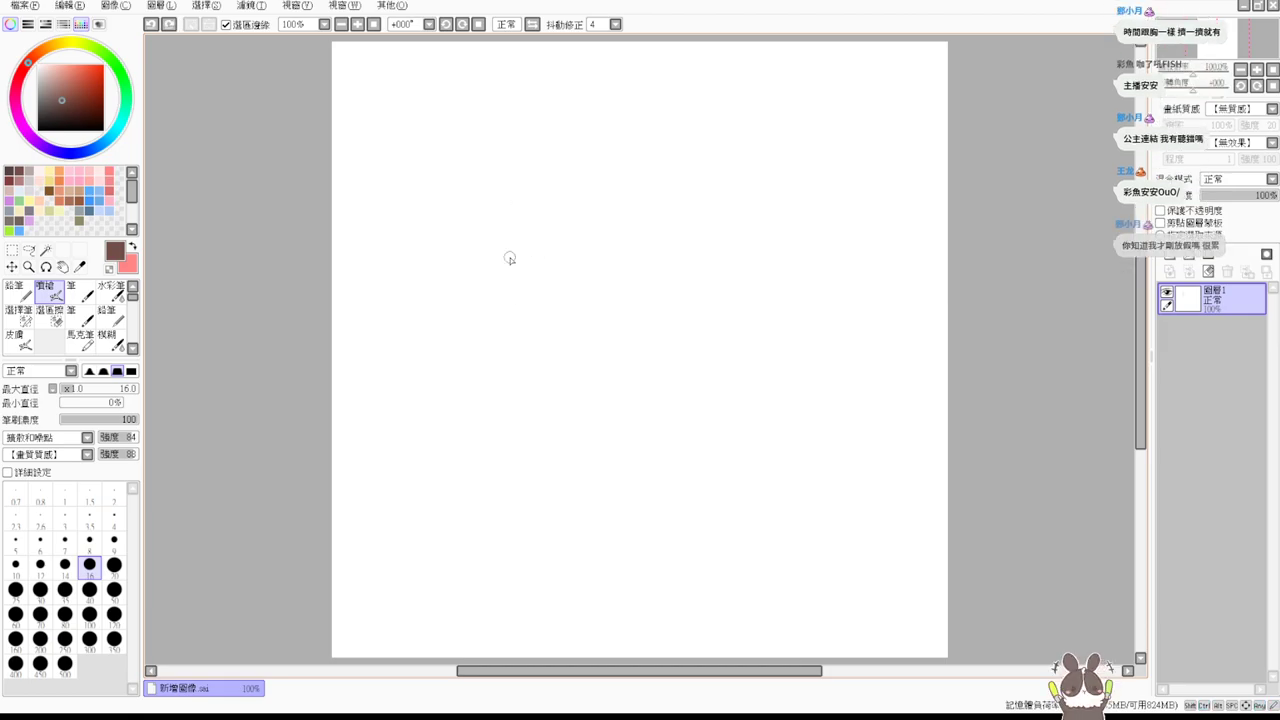
mouse_move(540, 180)
left_mouse_down()
mouse_move(500, 285)
mouse_move(508, 265)
mouse_move(540, 317)
left_mouse_up()
key("ctrl+z")
left_click_drag(519, 253, 527, 291)
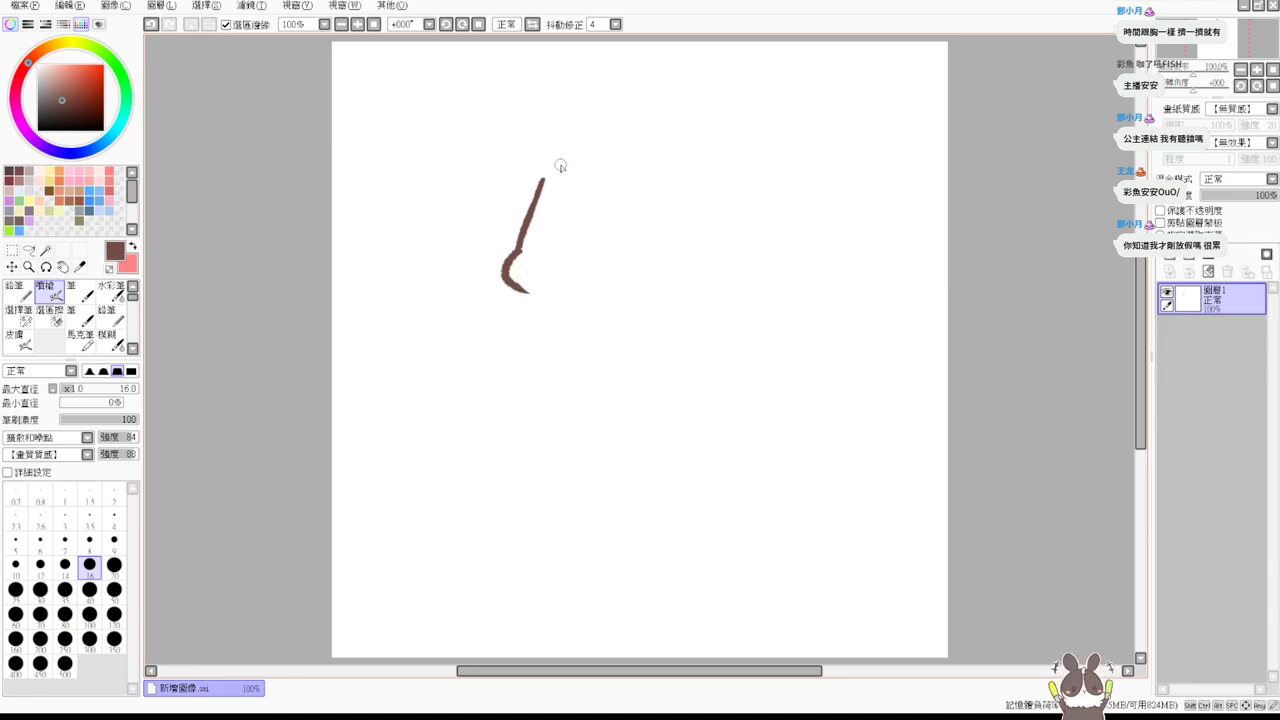
Sketch the head's arched crown, the curved back line and the mouth and neck line below the nose.
left_click_drag(560, 162, 706, 212)
left_click_drag(565, 162, 710, 216)
mouse_move(554, 183)
left_mouse_down()
mouse_move(529, 213)
mouse_move(543, 190)
mouse_move(521, 255)
left_mouse_up()
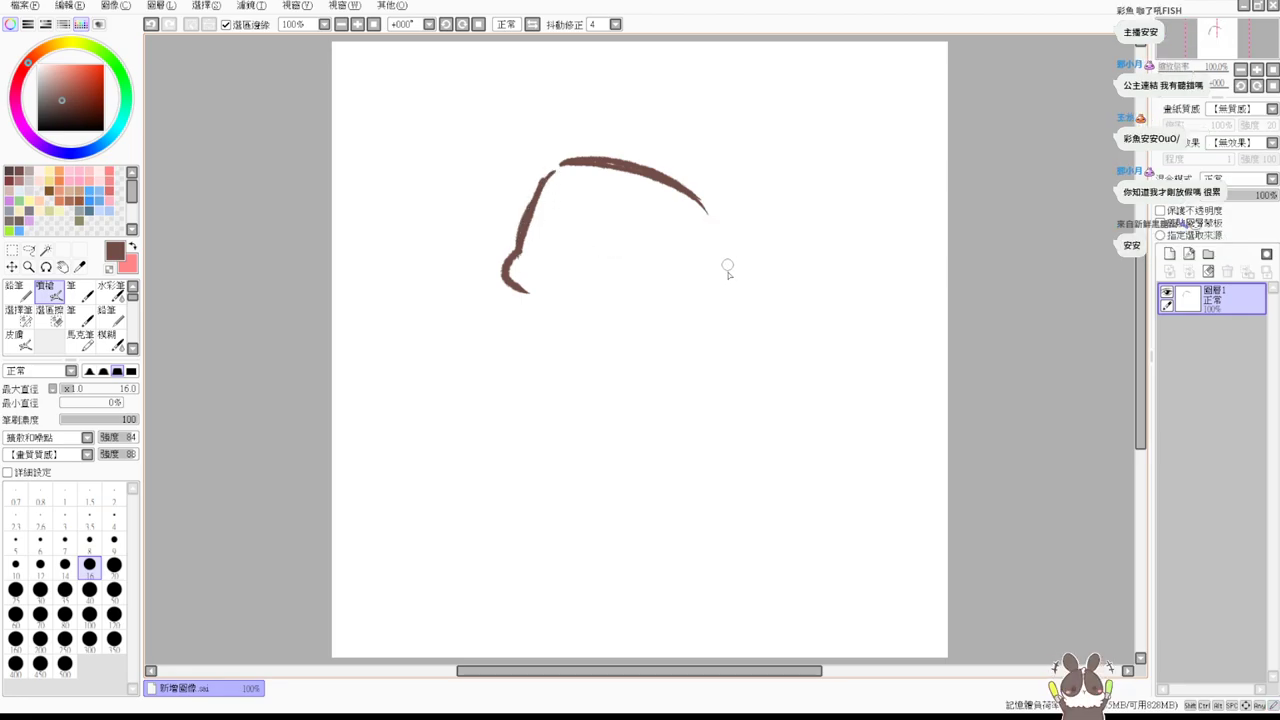
left_click_drag(709, 226, 727, 355)
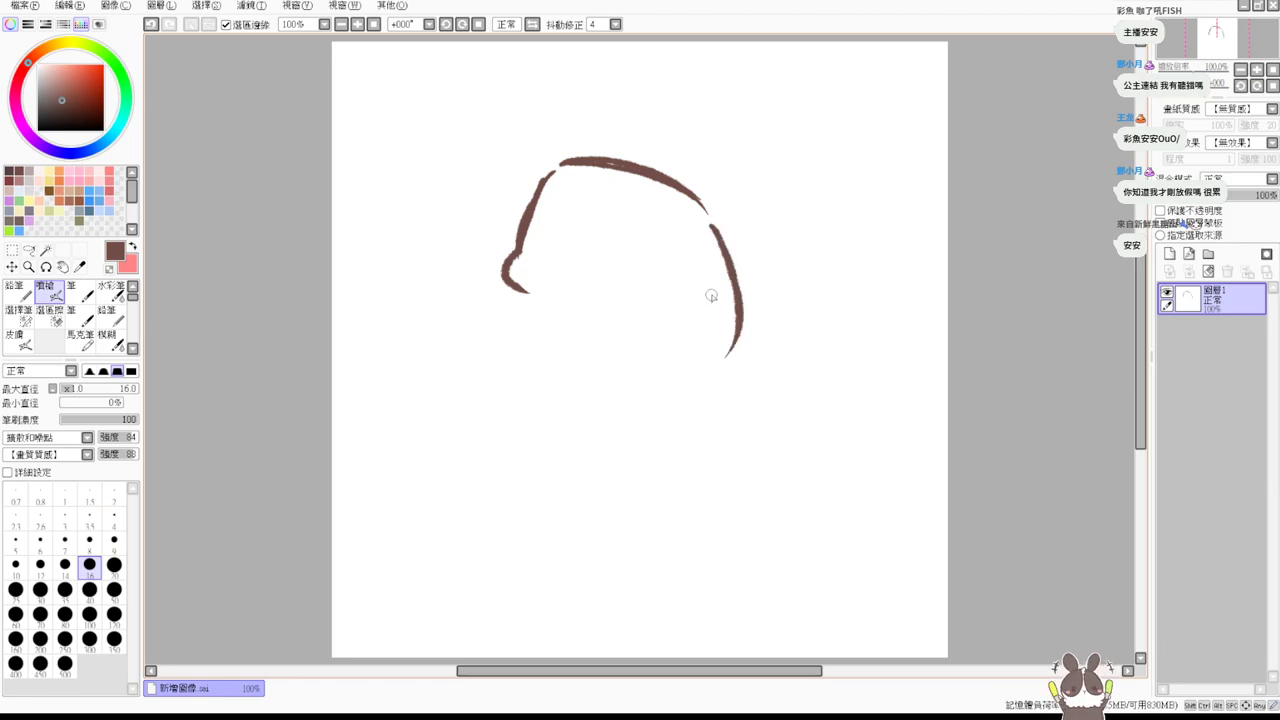
key("ctrl+z")
left_click_drag(708, 225, 709, 336)
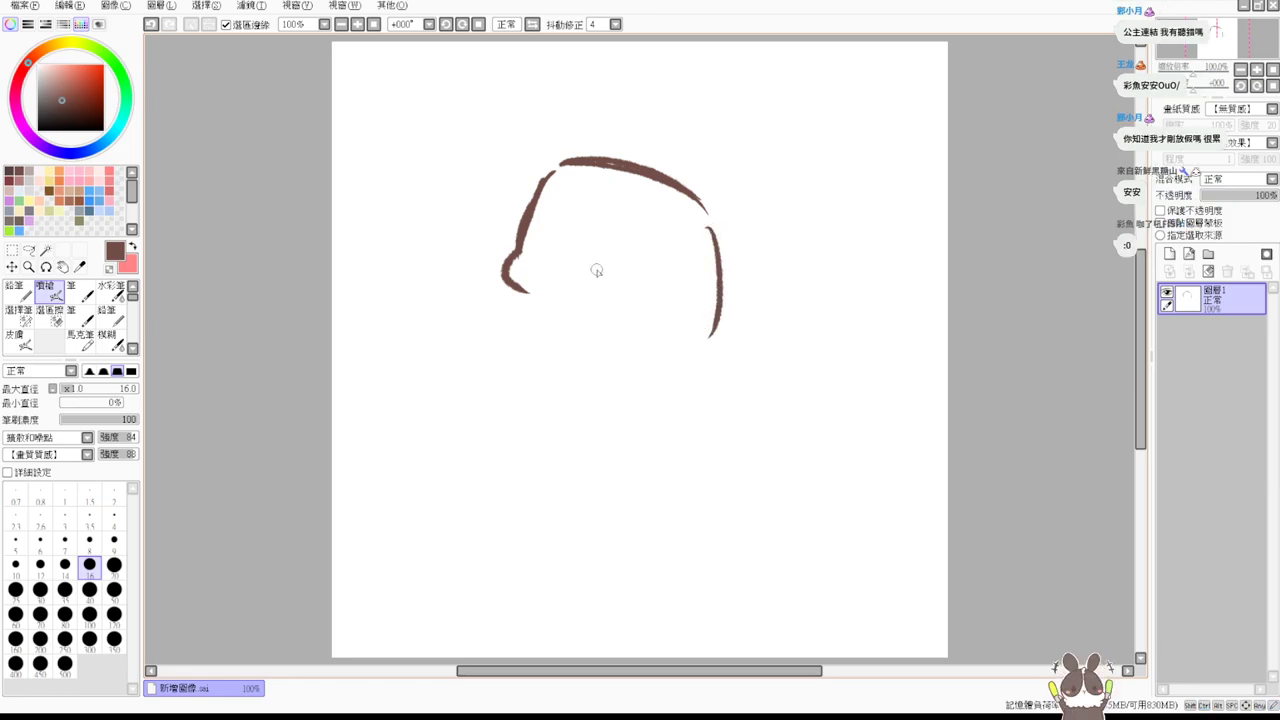
mouse_move(523, 292)
left_mouse_down()
mouse_move(500, 290)
mouse_move(516, 345)
mouse_move(488, 404)
left_mouse_up()
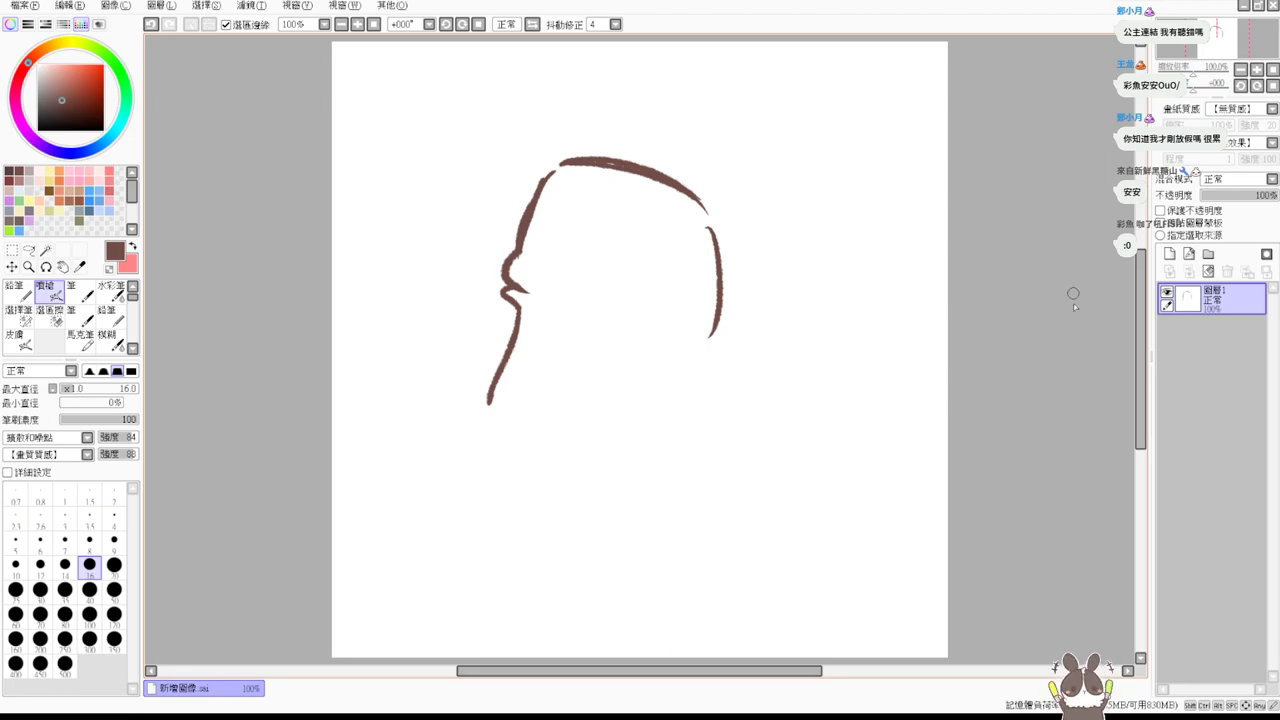
Undo all the brush strokes of the head profile sketch.
key("ctrl+z")
key("ctrl+z")
key("ctrl+z")
key("ctrl+z")
key("ctrl+z")
key("ctrl+z")
key("ctrl+z")
key("ctrl+z")
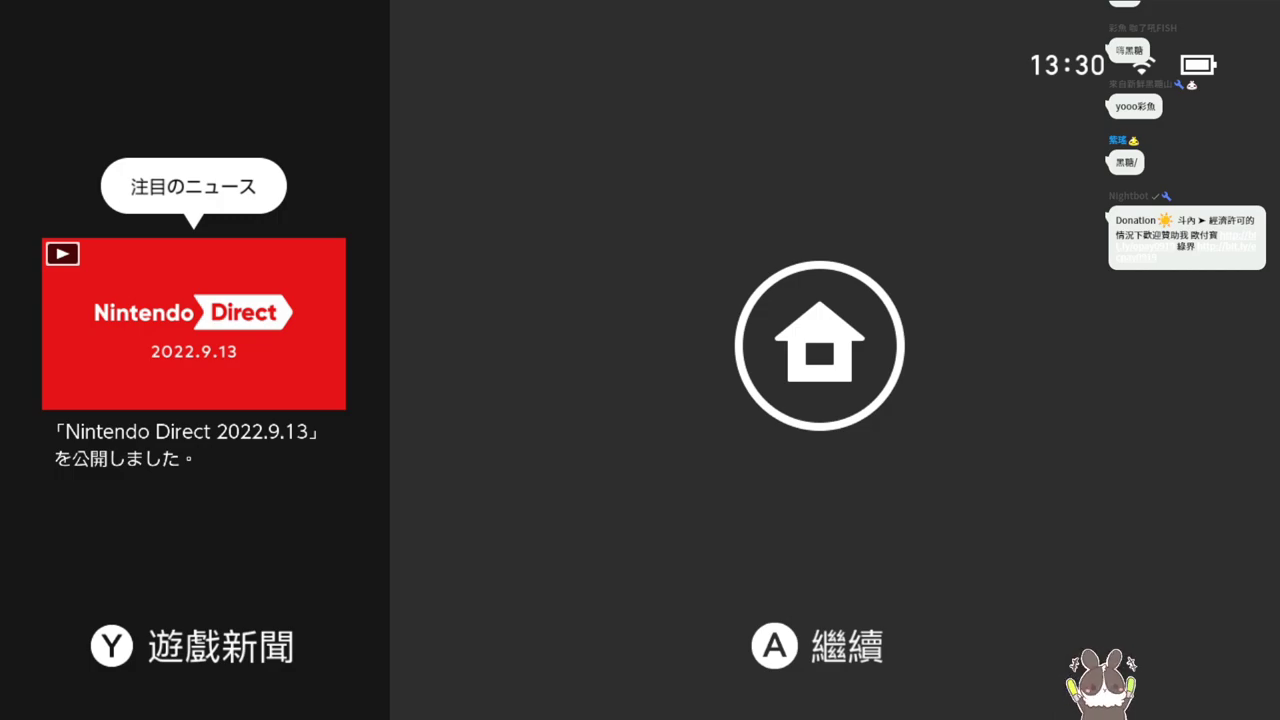
Switch to the Nintendo Switch, continue to its home screen and launch 寶可夢 明亮珍珠.
key("a")
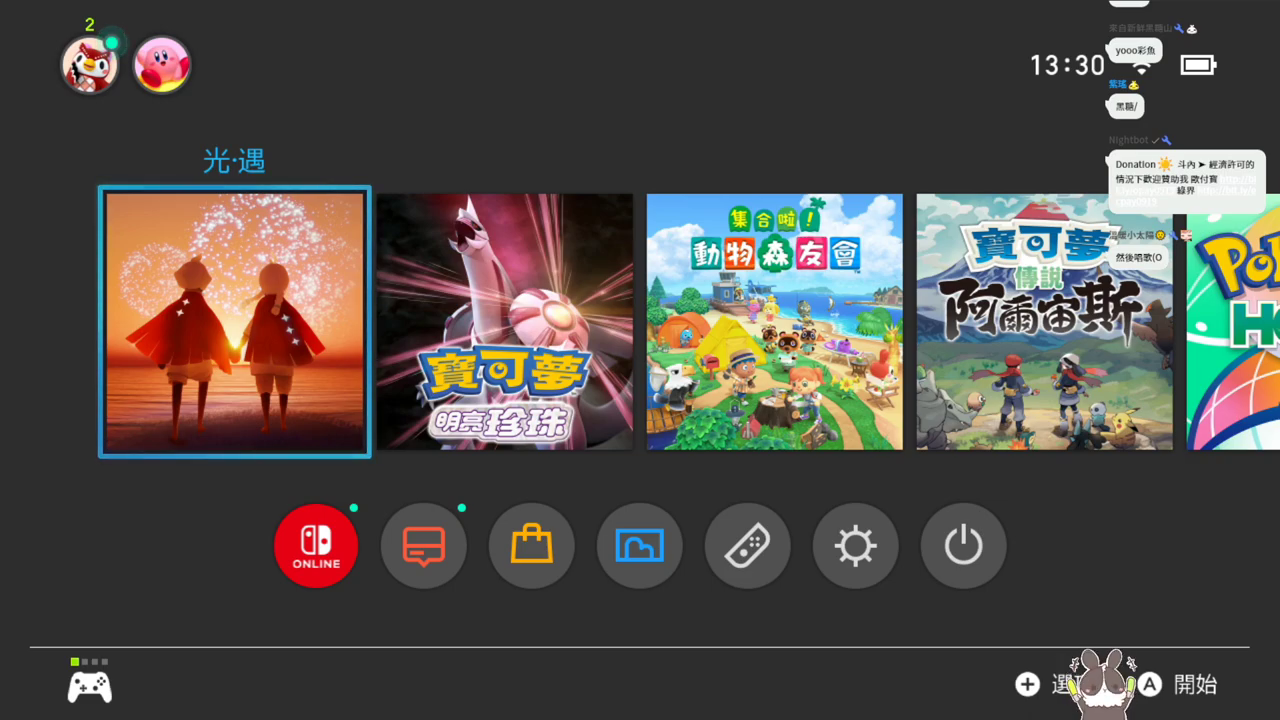
key("Right")
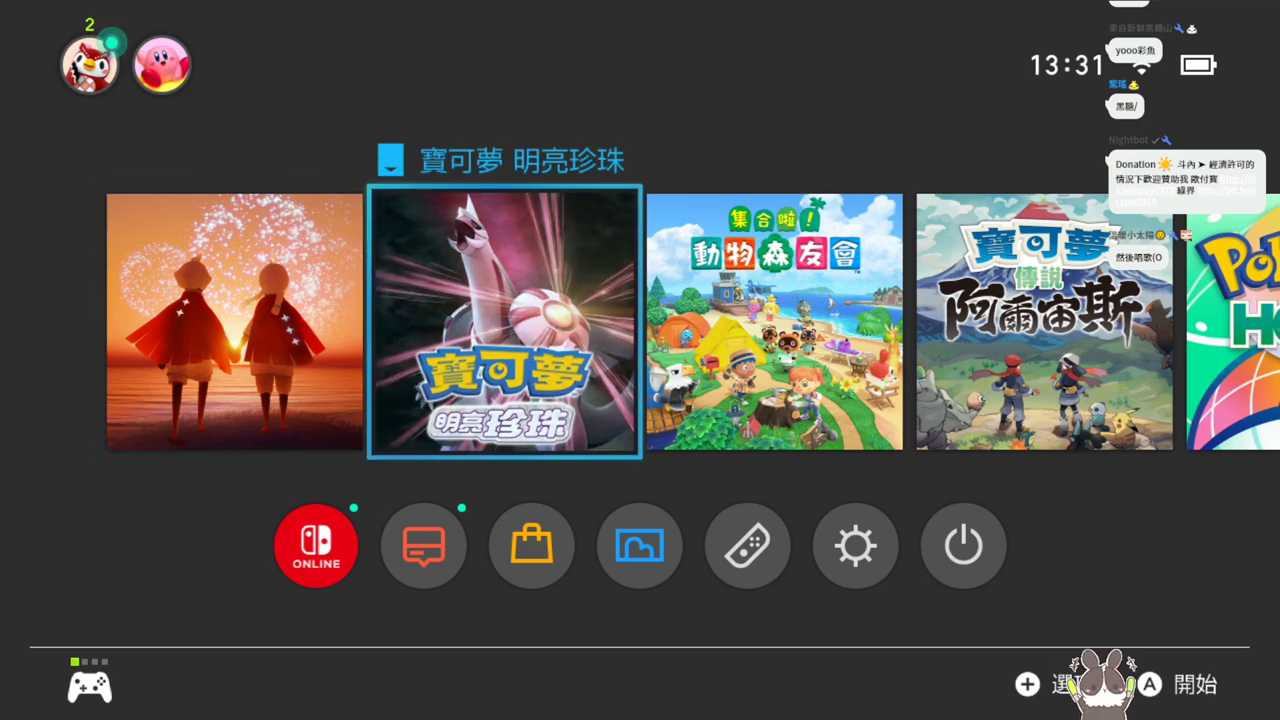
key("a")
key("a")
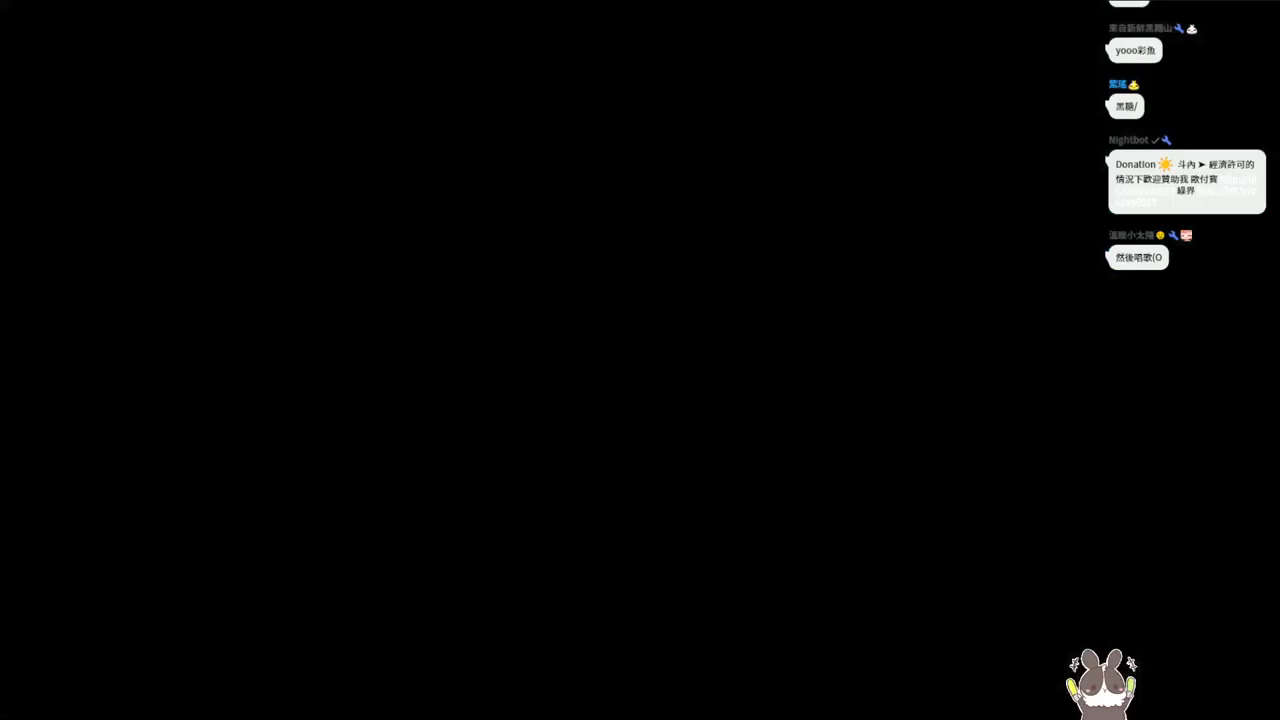